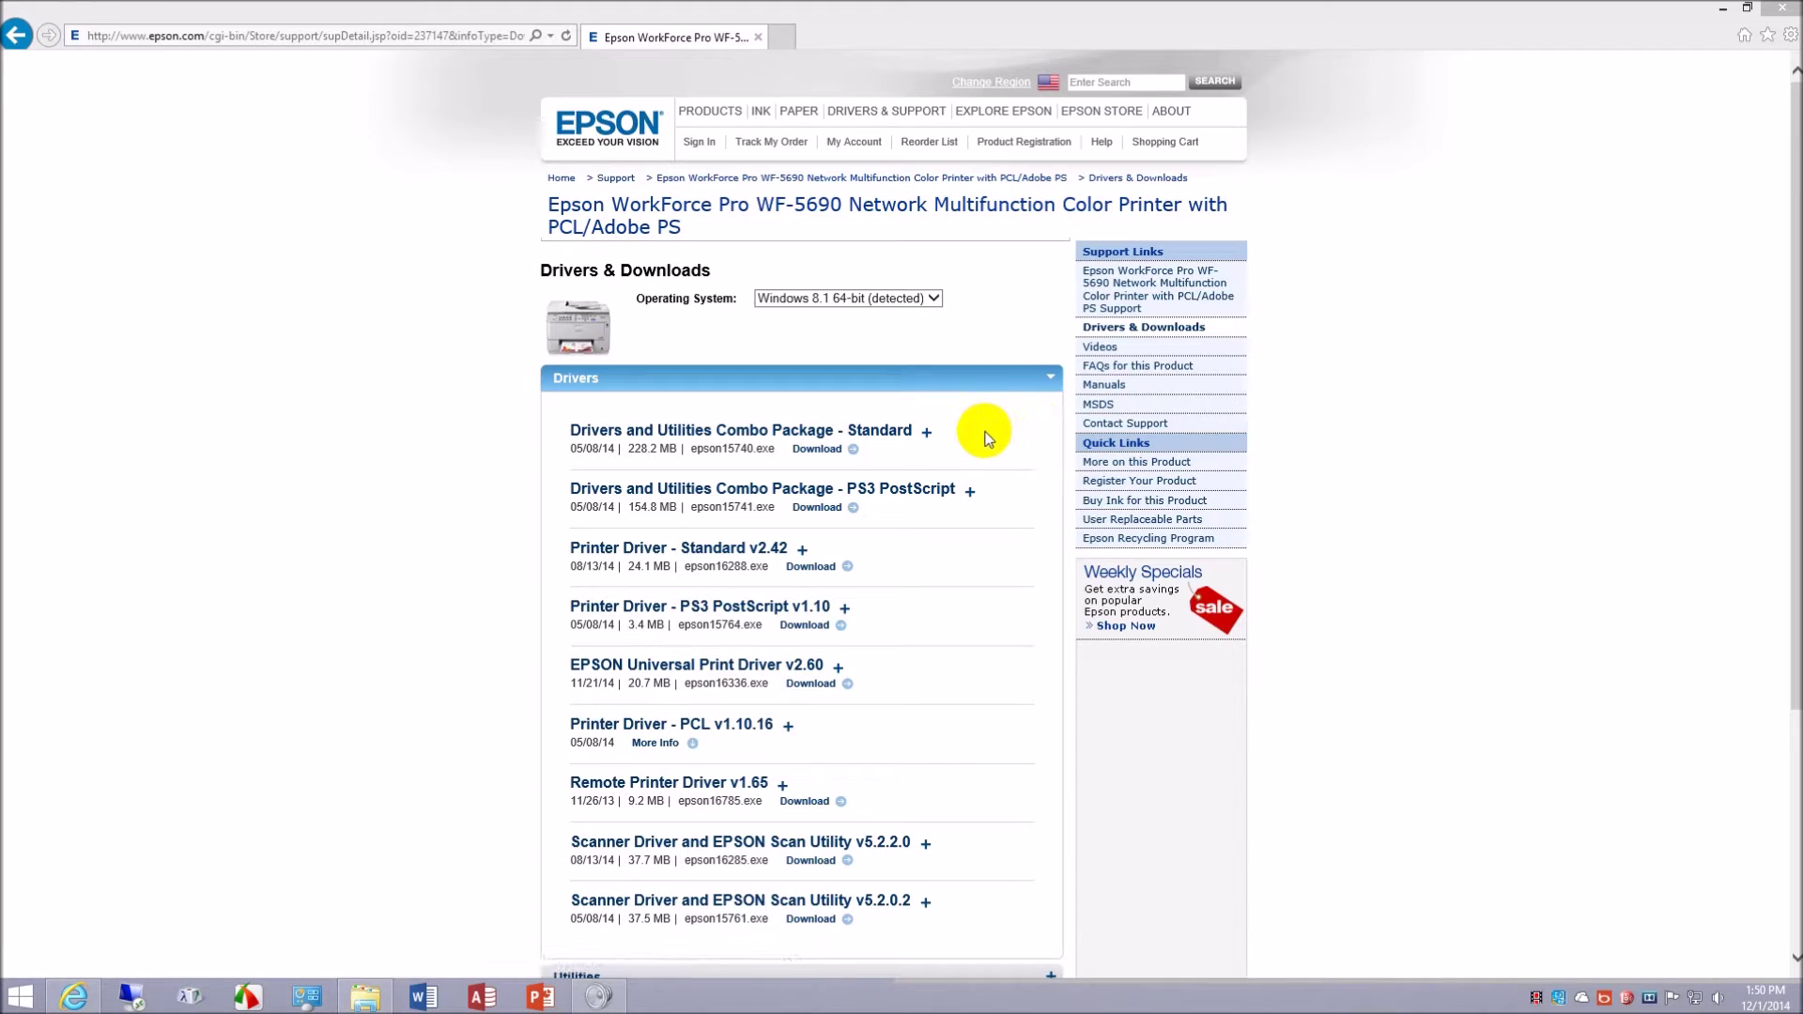
- Expand the Standard Drivers and Utilities Combo Package and scroll through its bundled drivers and utilities
{"action": "left_click", "coordinate": [927, 434]}
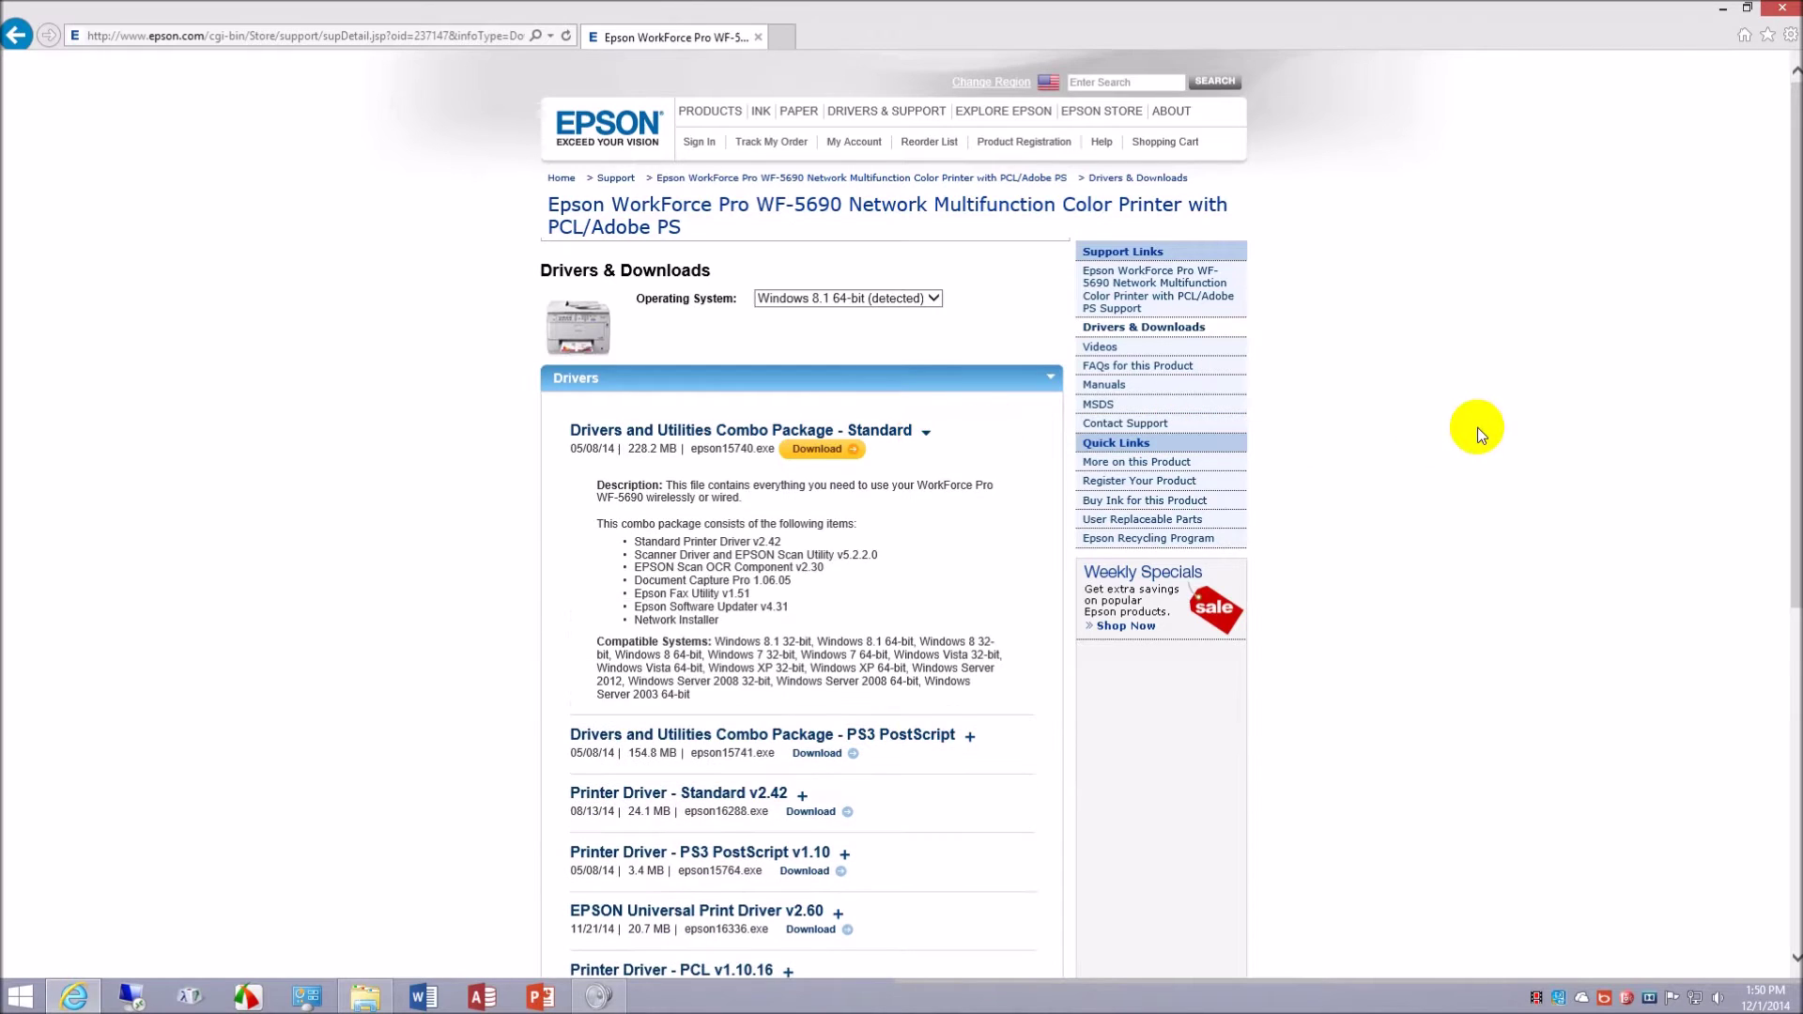
{"action": "scroll", "coordinate": [1478, 426], "scroll_direction": "down", "scroll_amount": 2}
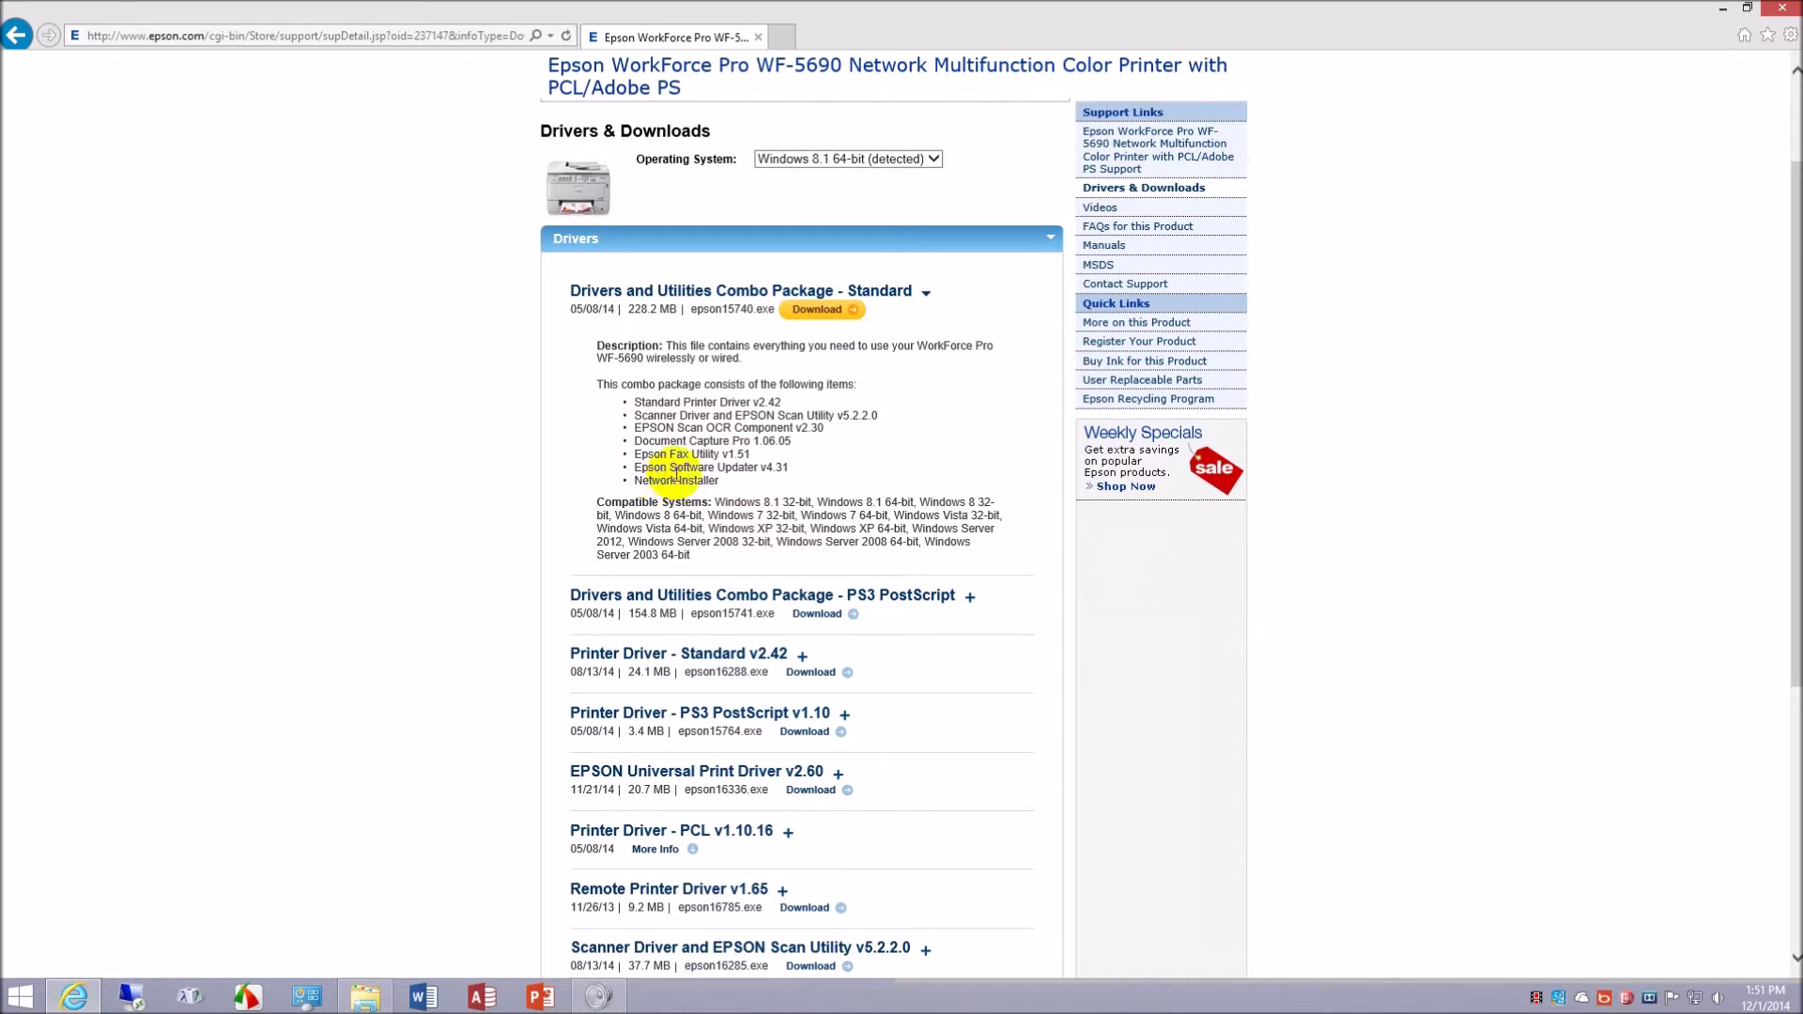
{"action": "scroll", "coordinate": [1480, 463], "scroll_direction": "up", "scroll_amount": 2}
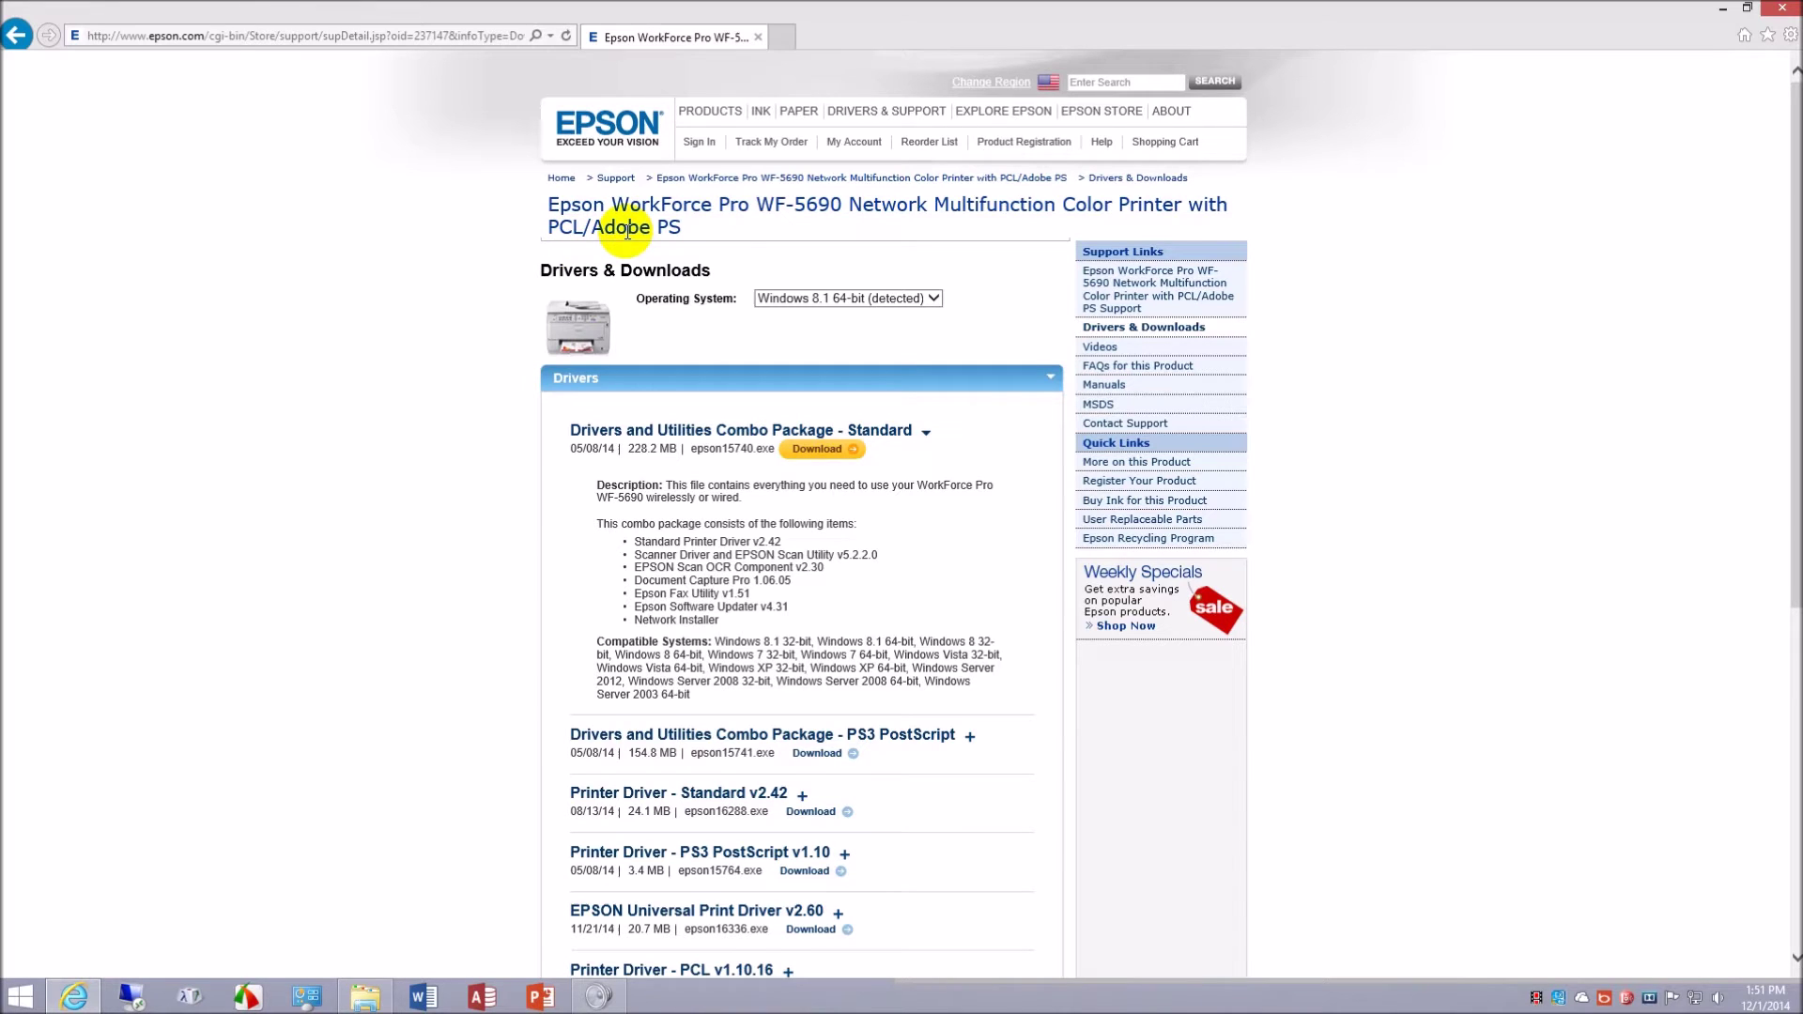
{"action": "scroll", "coordinate": [1459, 400], "scroll_direction": "down", "scroll_amount": 2}
{"action": "scroll", "coordinate": [1415, 406], "scroll_direction": "up", "scroll_amount": 2}
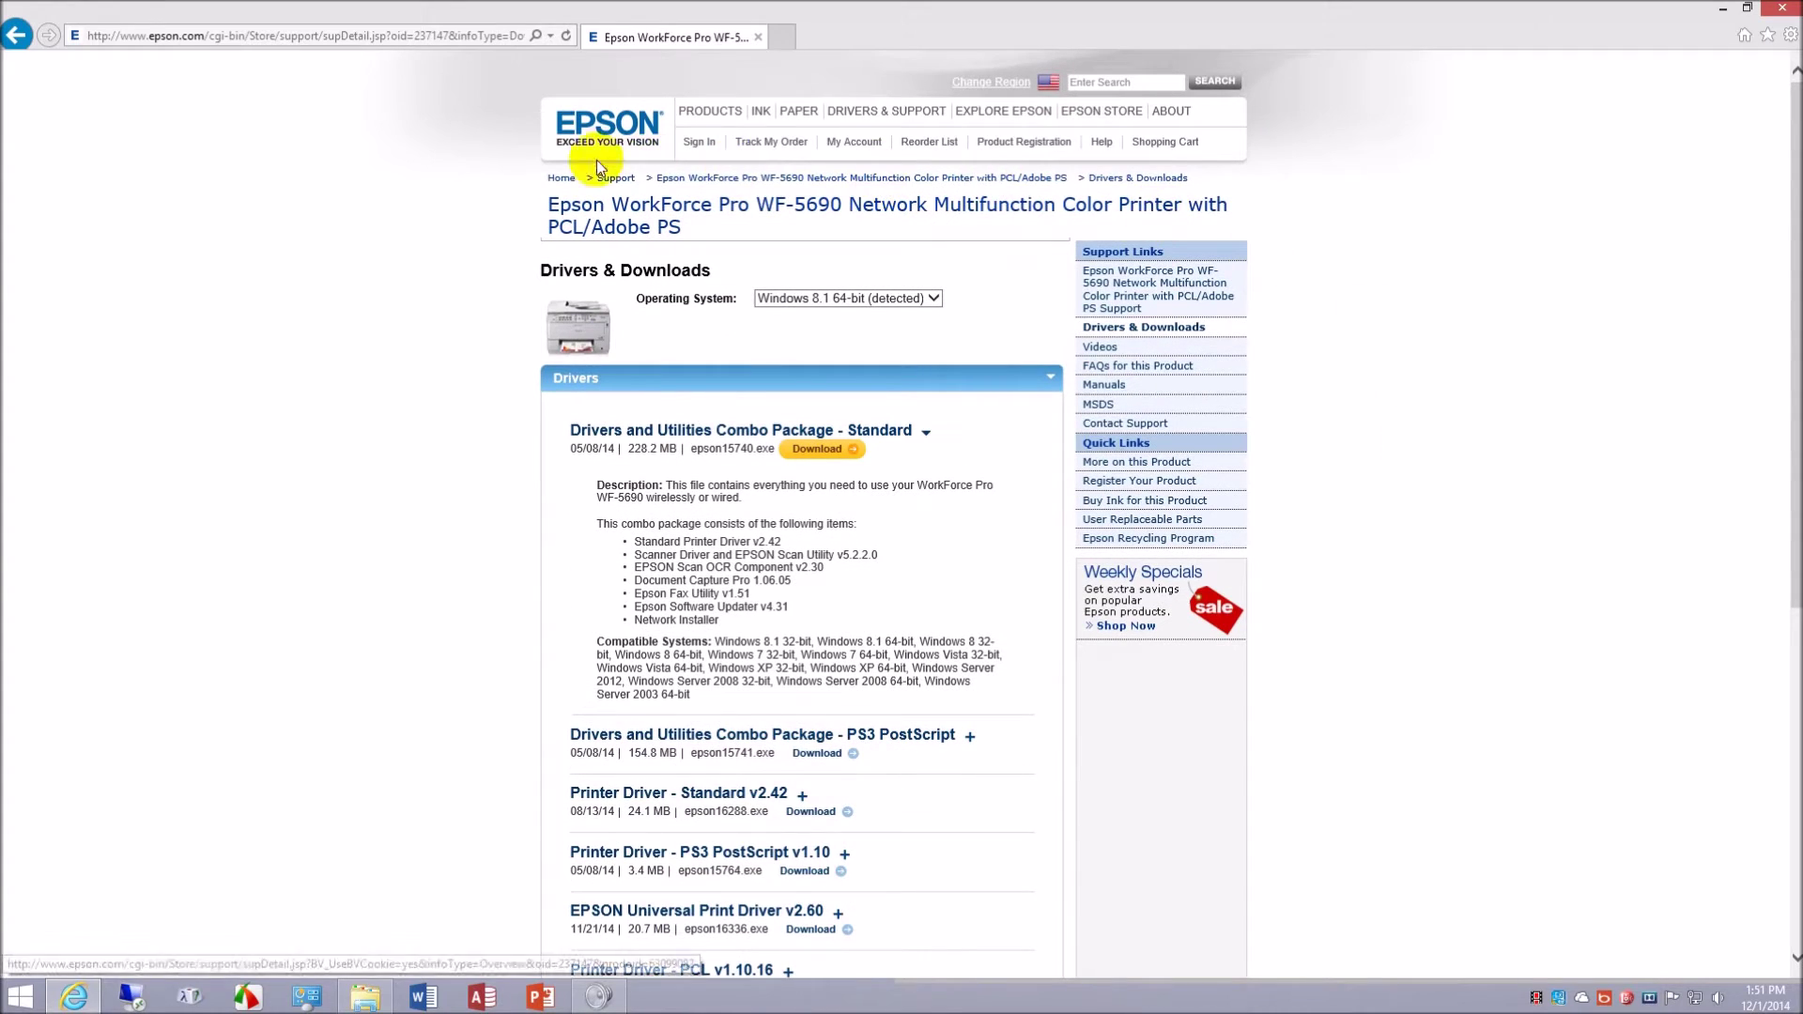
{"action": "scroll", "coordinate": [1468, 352], "scroll_direction": "down", "scroll_amount": 3}
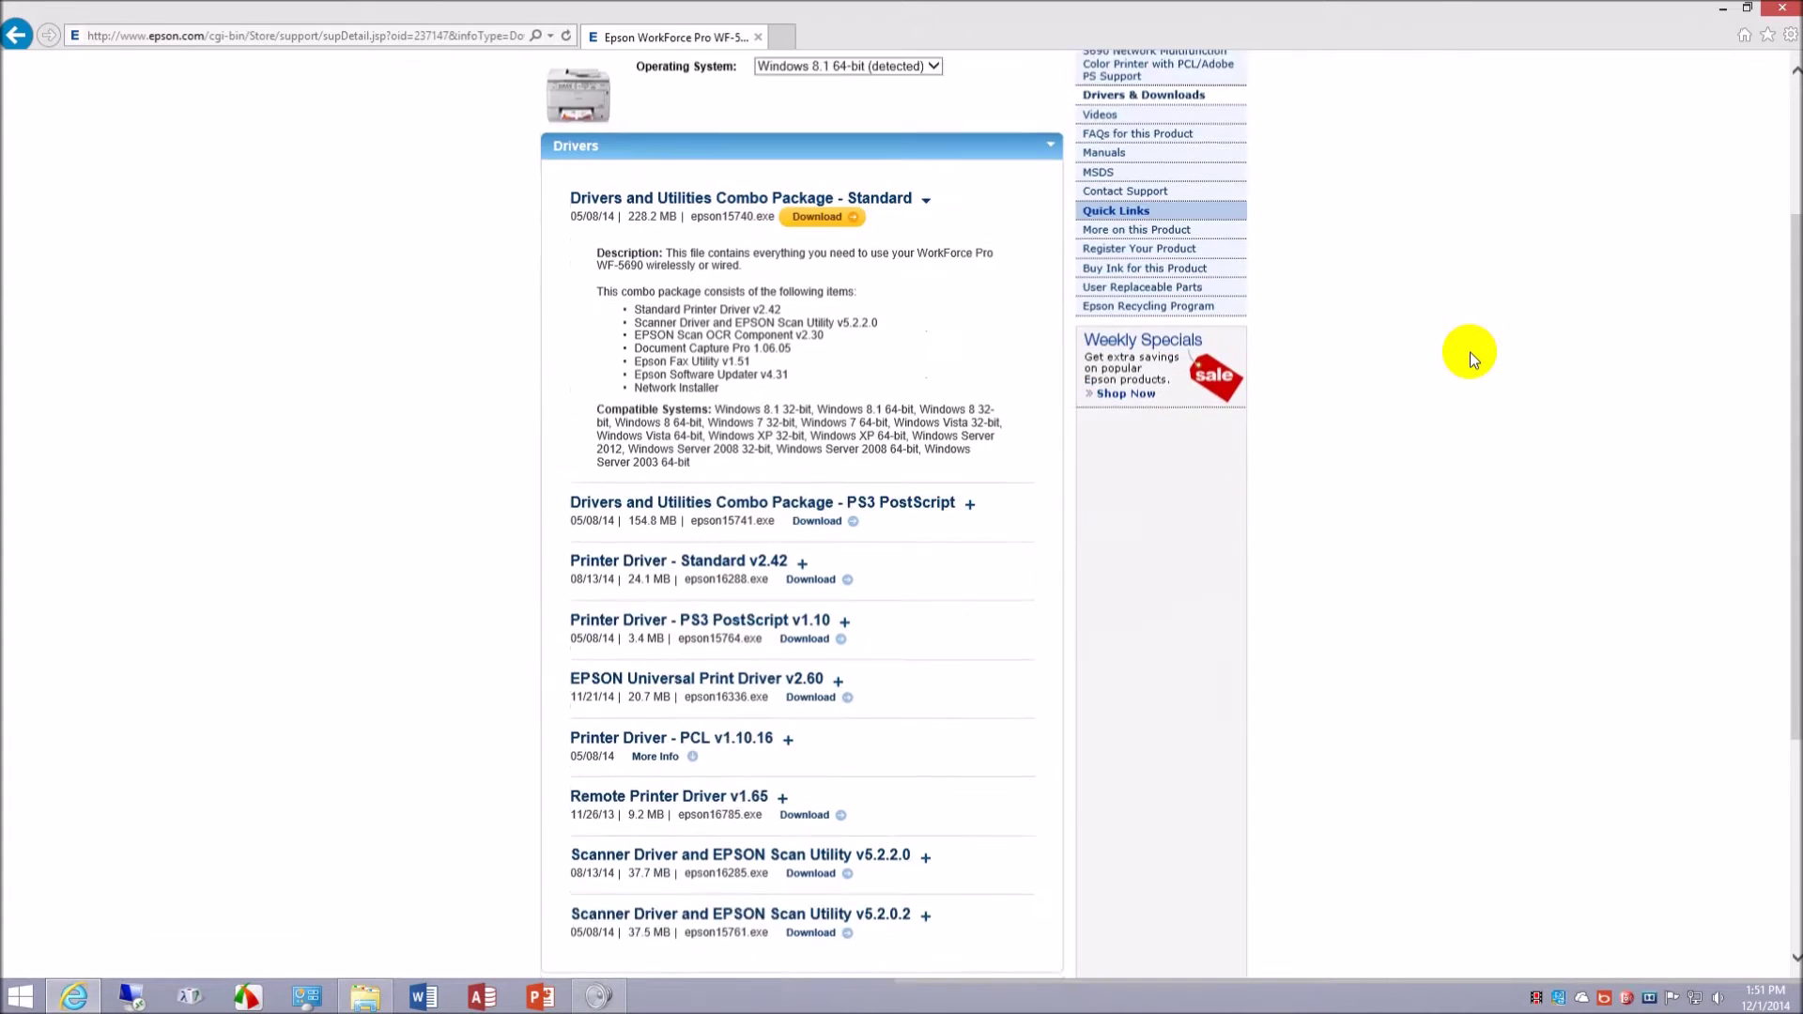
{"action": "scroll", "coordinate": [1461, 353], "scroll_direction": "up", "scroll_amount": 3}
{"action": "scroll", "coordinate": [1444, 347], "scroll_direction": "down", "scroll_amount": 3}
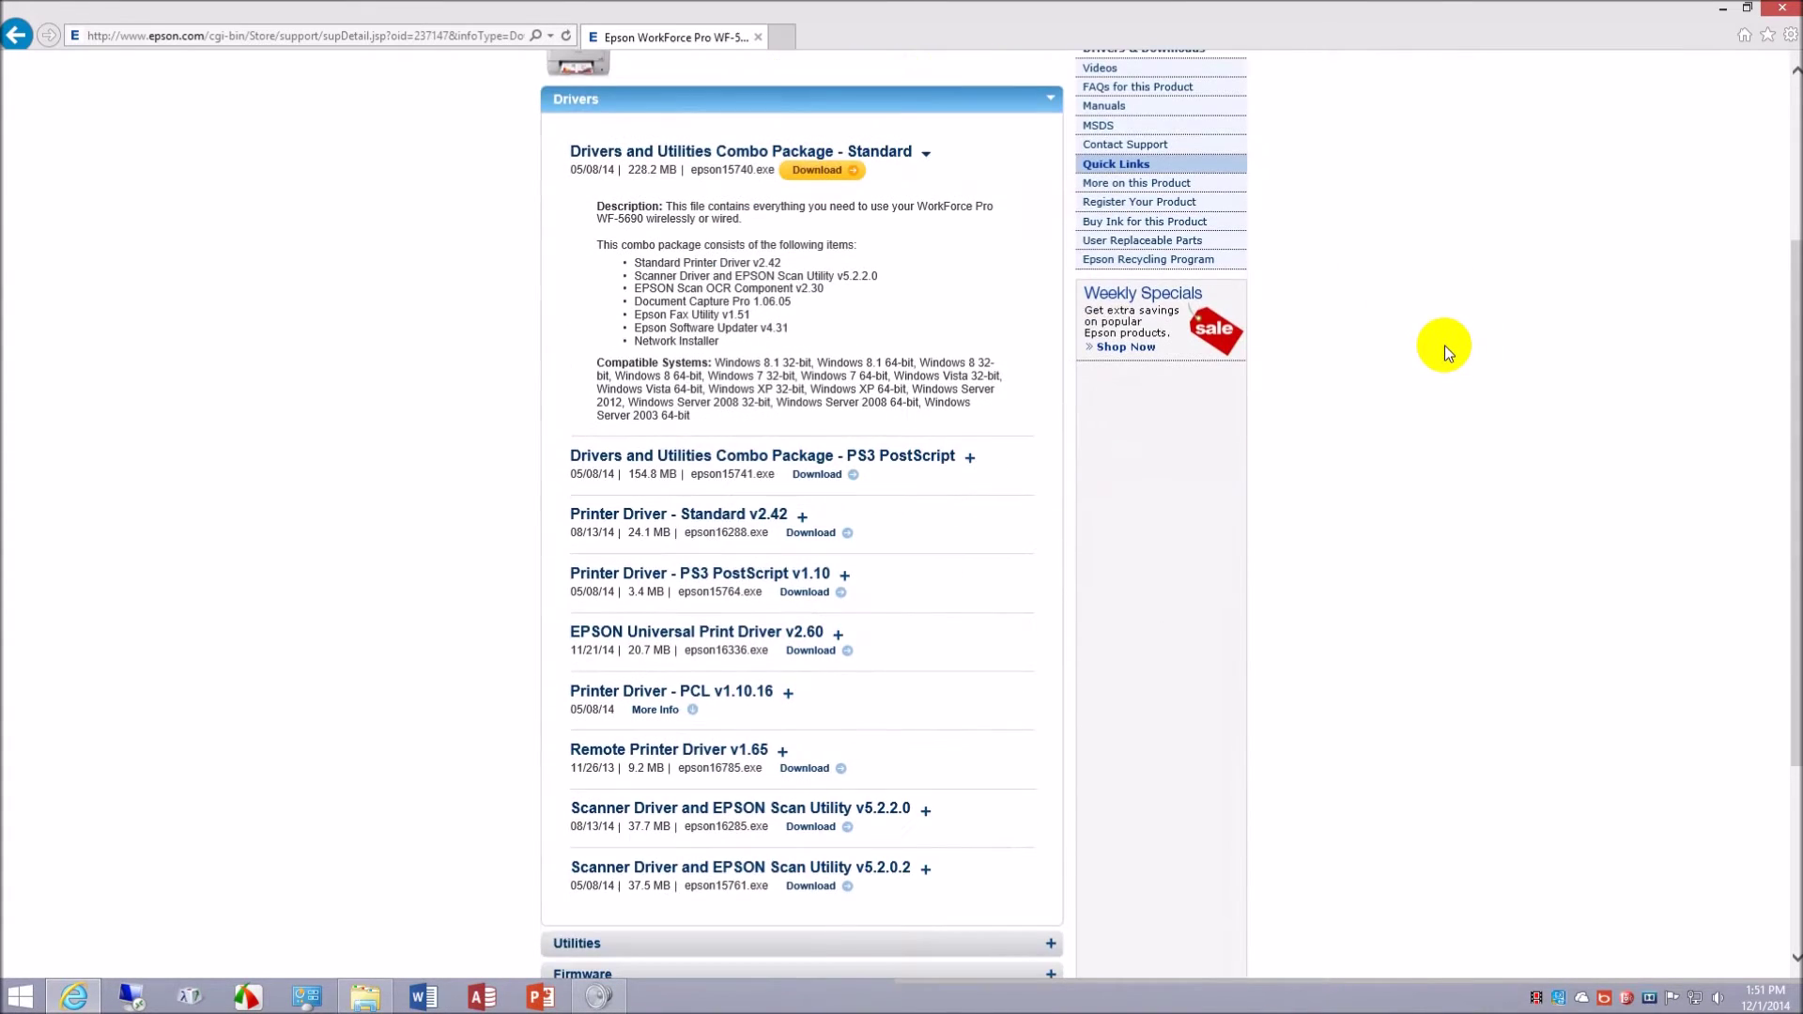
{"action": "scroll", "coordinate": [1441, 346], "scroll_direction": "up", "scroll_amount": 4}
{"action": "scroll", "coordinate": [1434, 346], "scroll_direction": "down", "scroll_amount": 3}
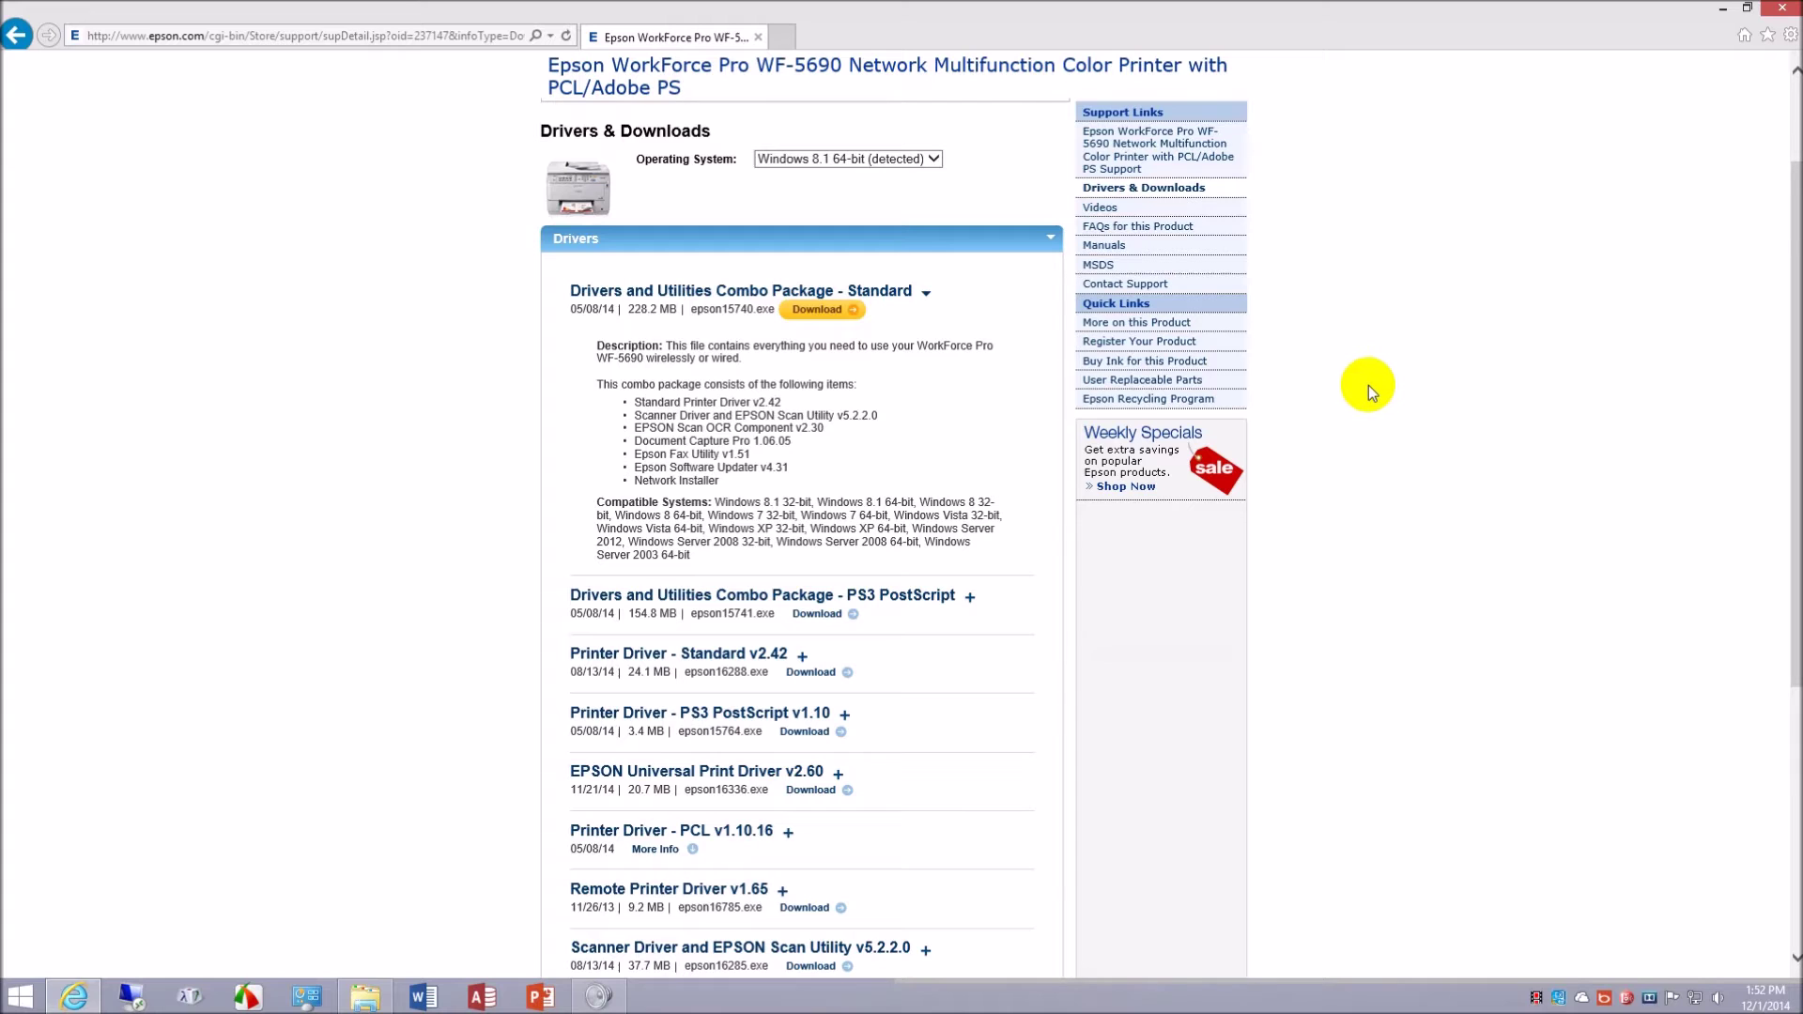
{"action": "scroll", "coordinate": [1368, 385], "scroll_direction": "down", "scroll_amount": 2}
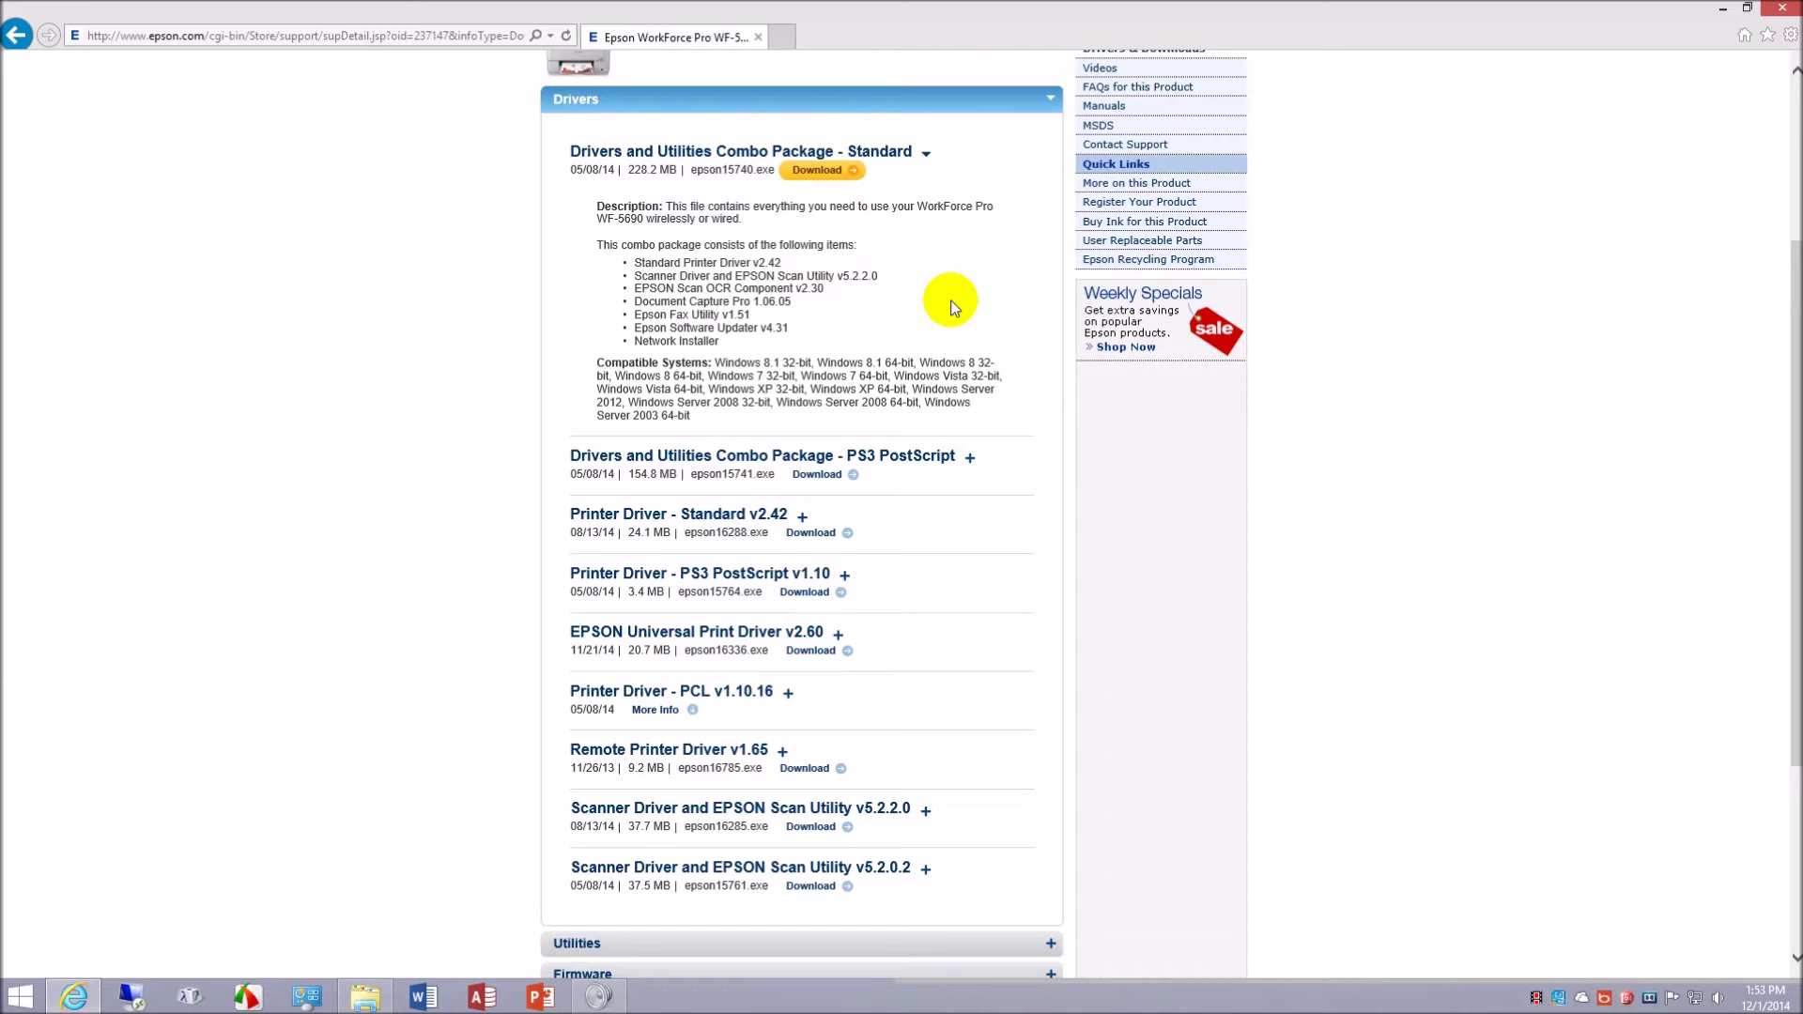
- Expand the PS3 PostScript combo package, briefly check its Standard v2.42 and PS3 v1.10 drivers, then expand Universal Print Driver v2.60
{"action": "left_click", "coordinate": [970, 459]}
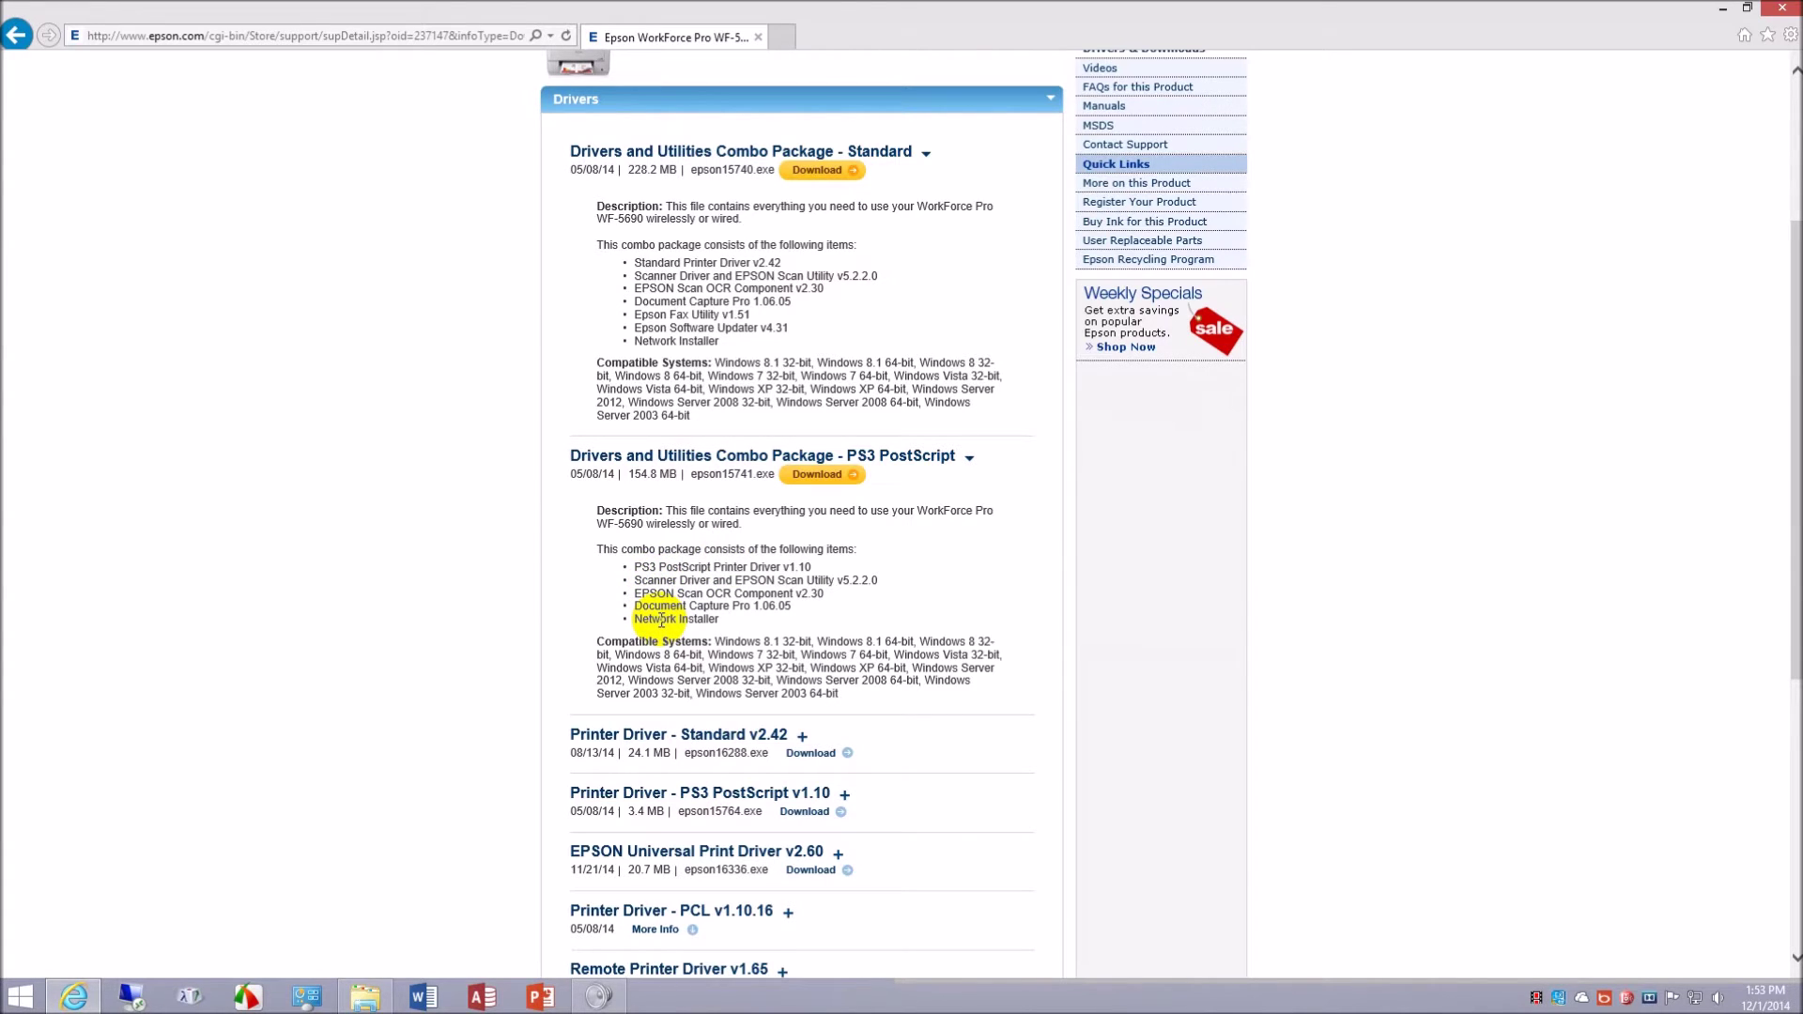
{"action": "scroll", "coordinate": [935, 612], "scroll_direction": "down", "scroll_amount": 3}
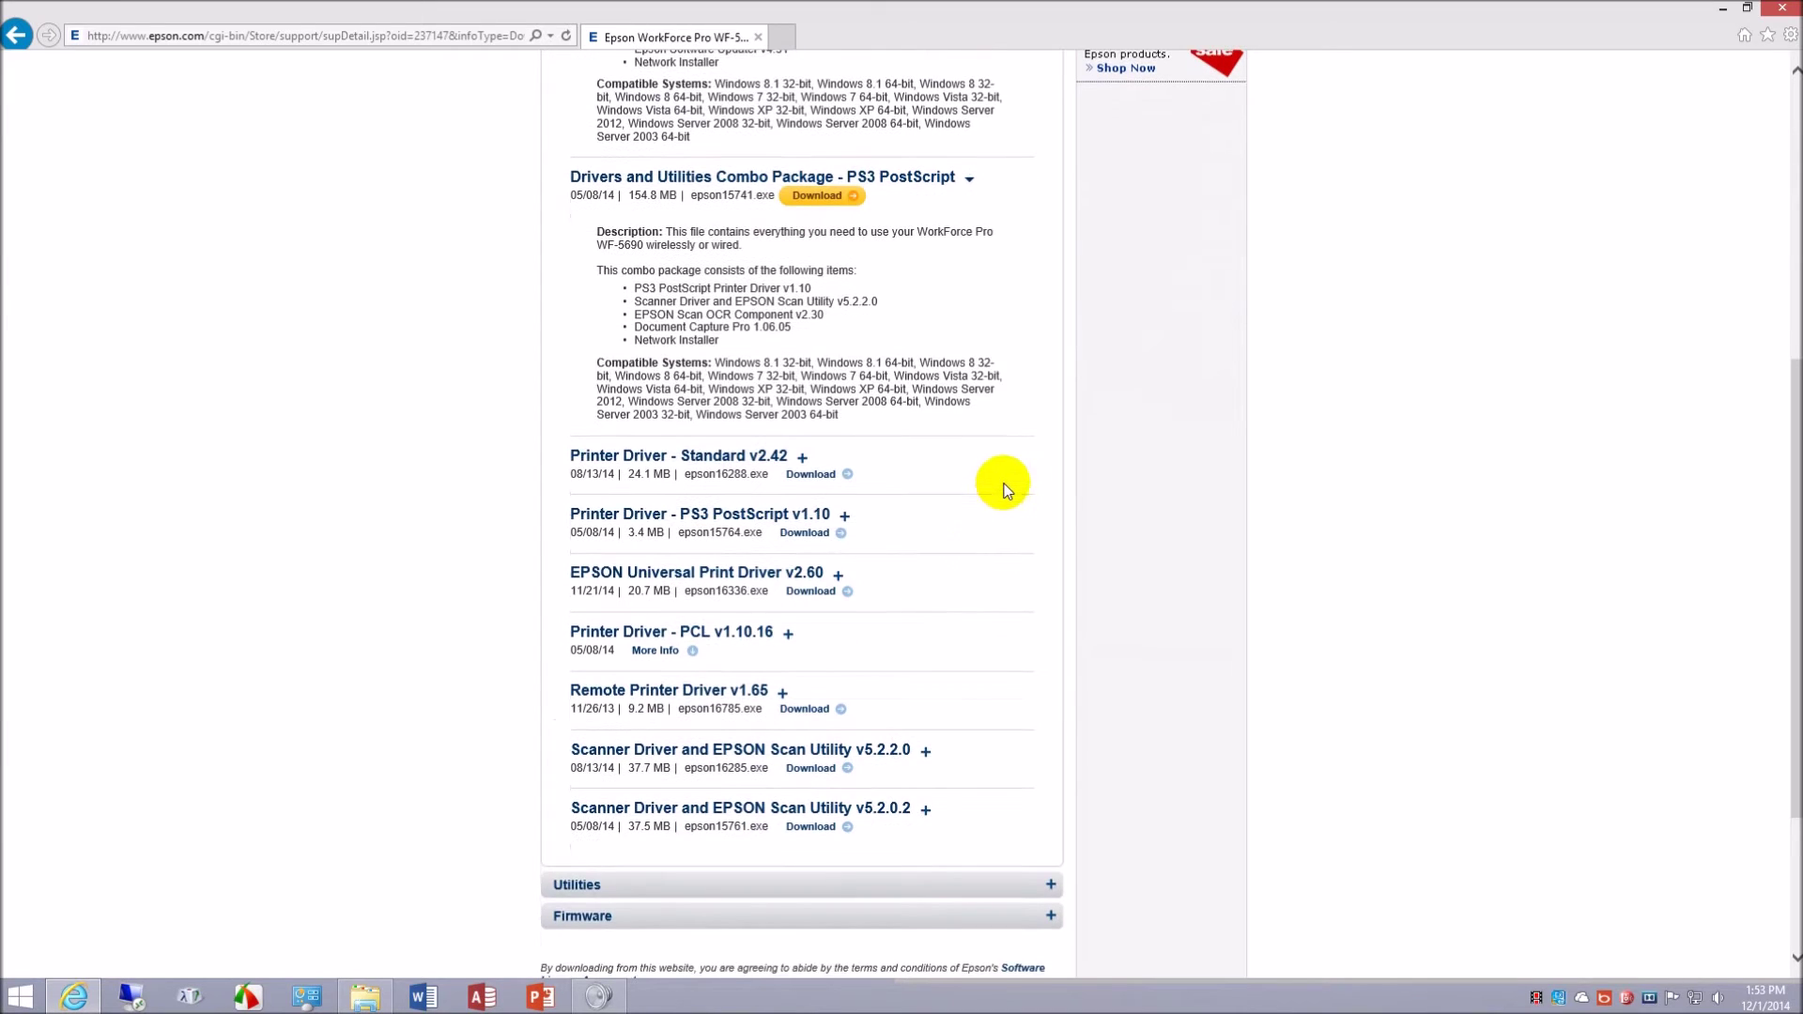
{"action": "left_click", "coordinate": [804, 459]}
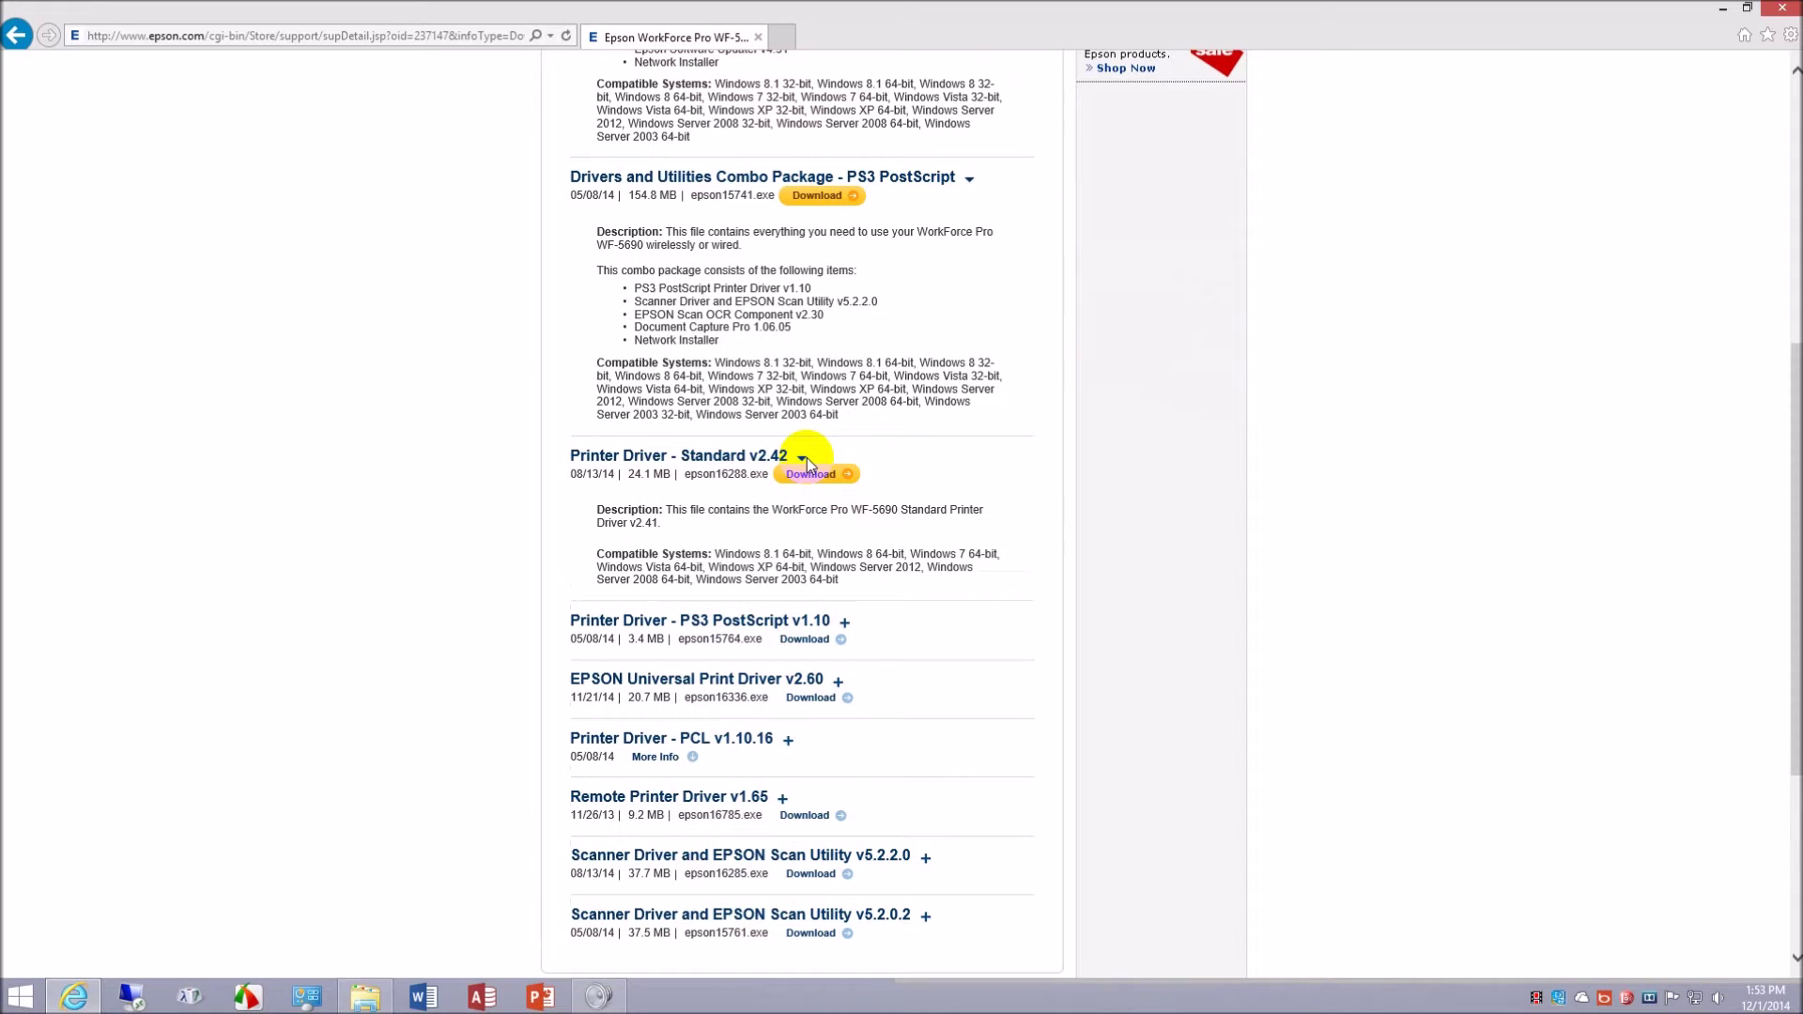
{"action": "left_click", "coordinate": [804, 458]}
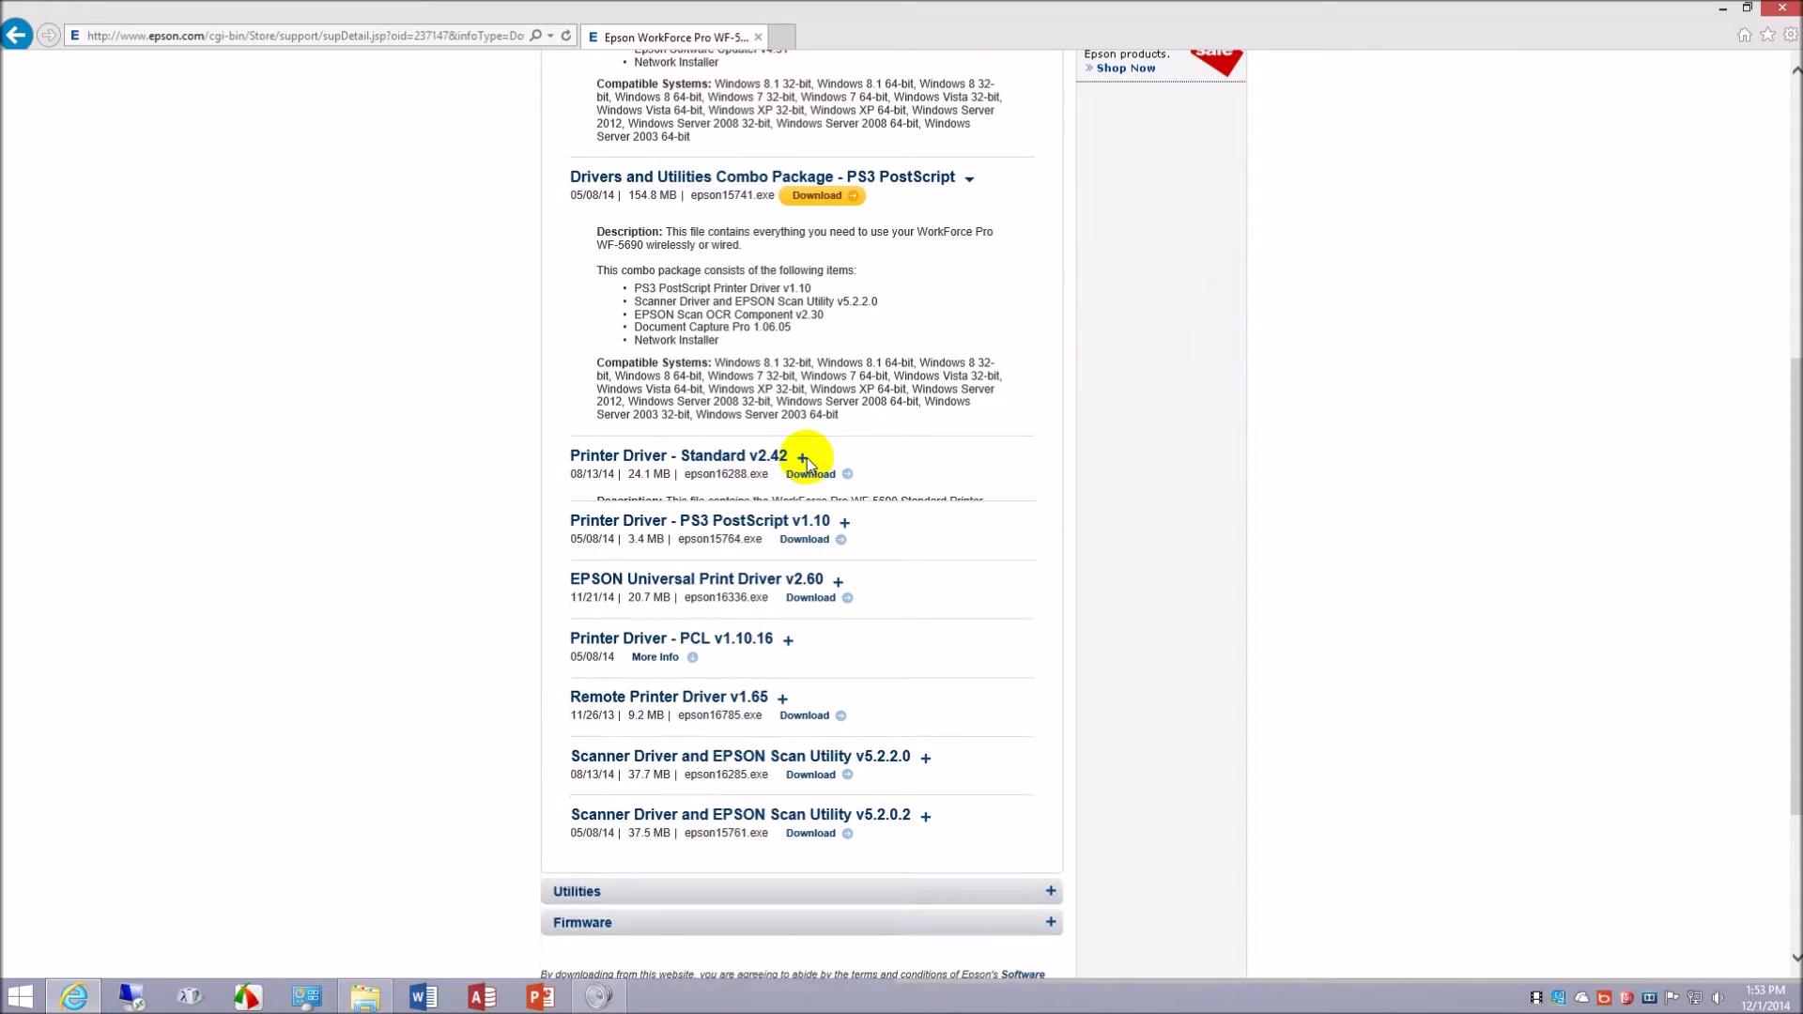
{"action": "left_click", "coordinate": [844, 518]}
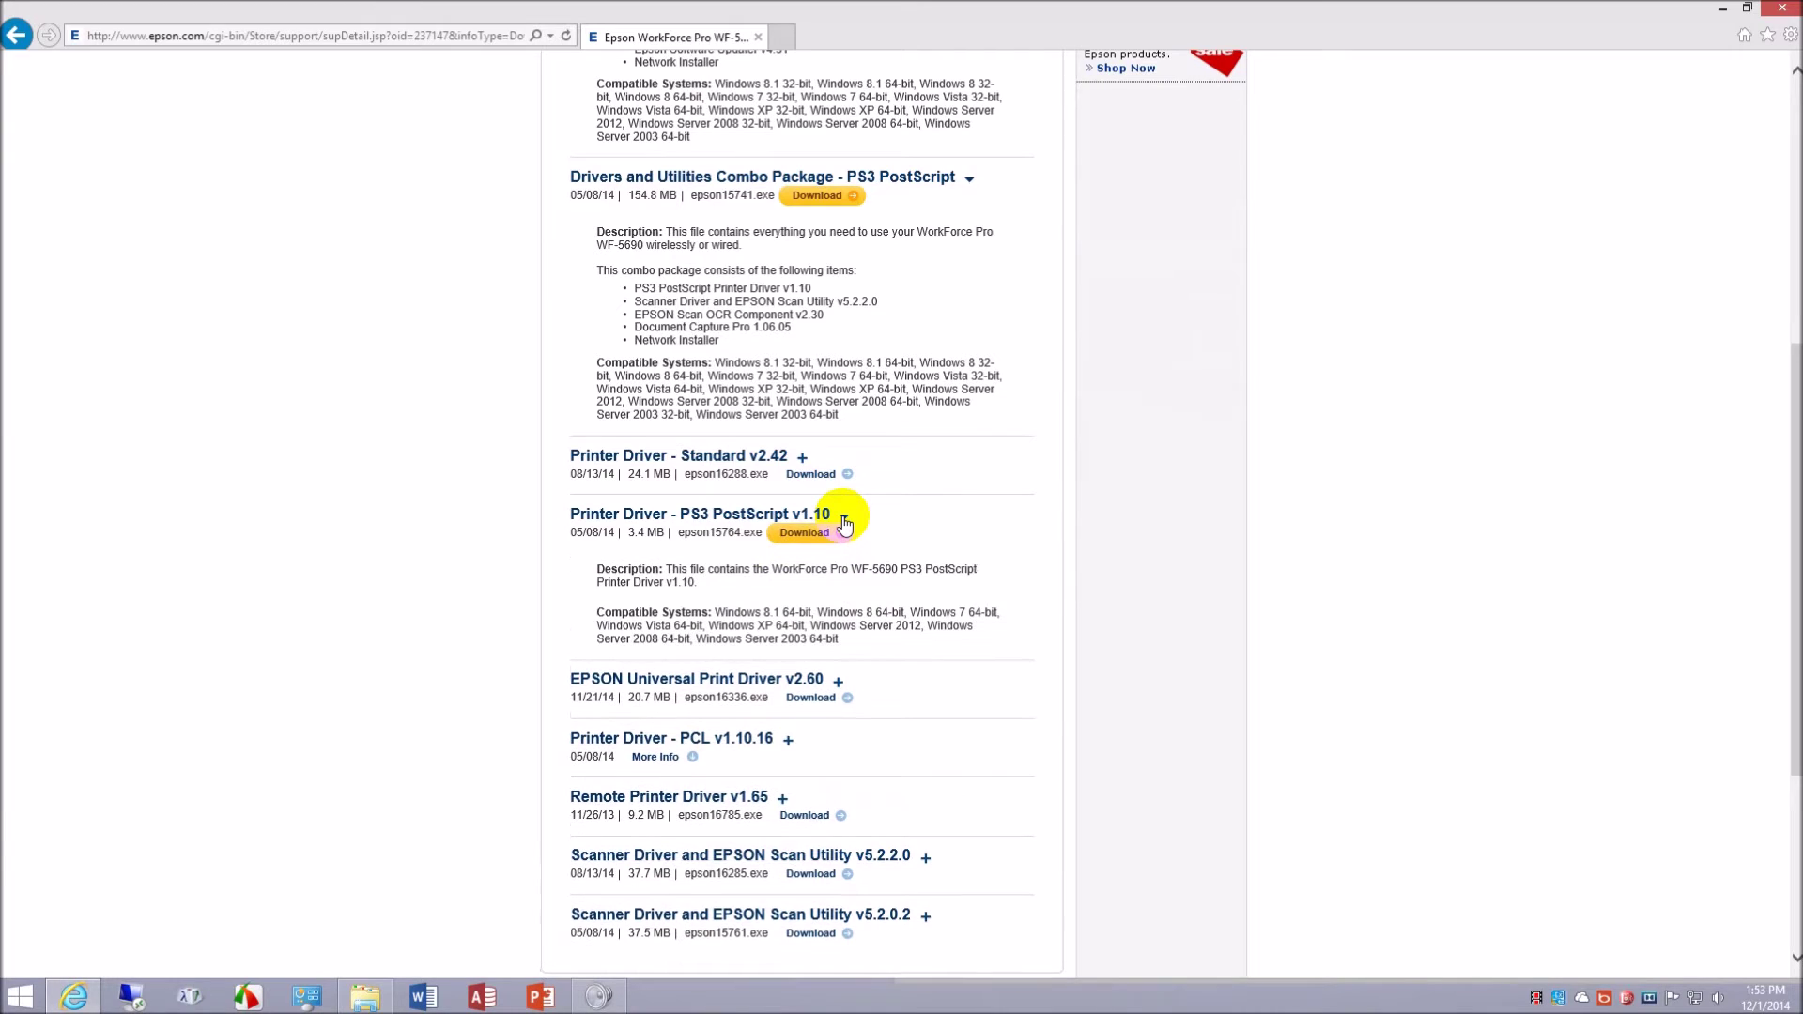
{"action": "left_click", "coordinate": [845, 519]}
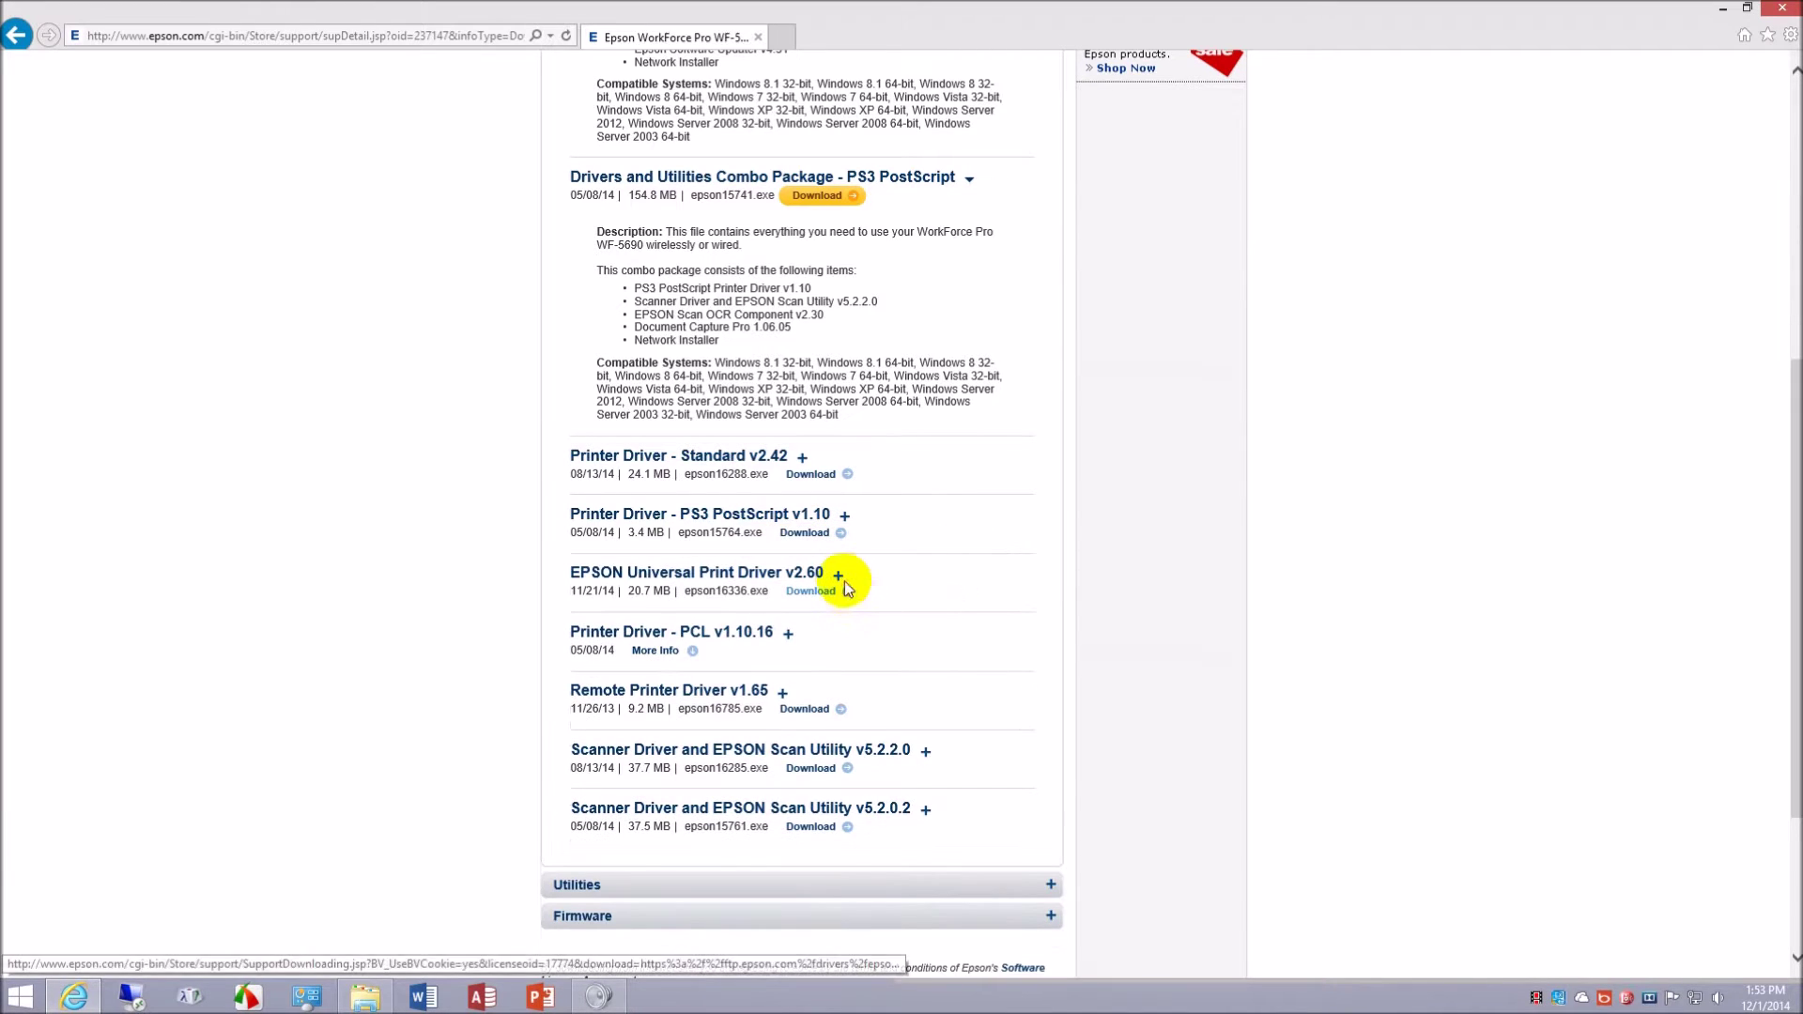
{"action": "left_click", "coordinate": [838, 576]}
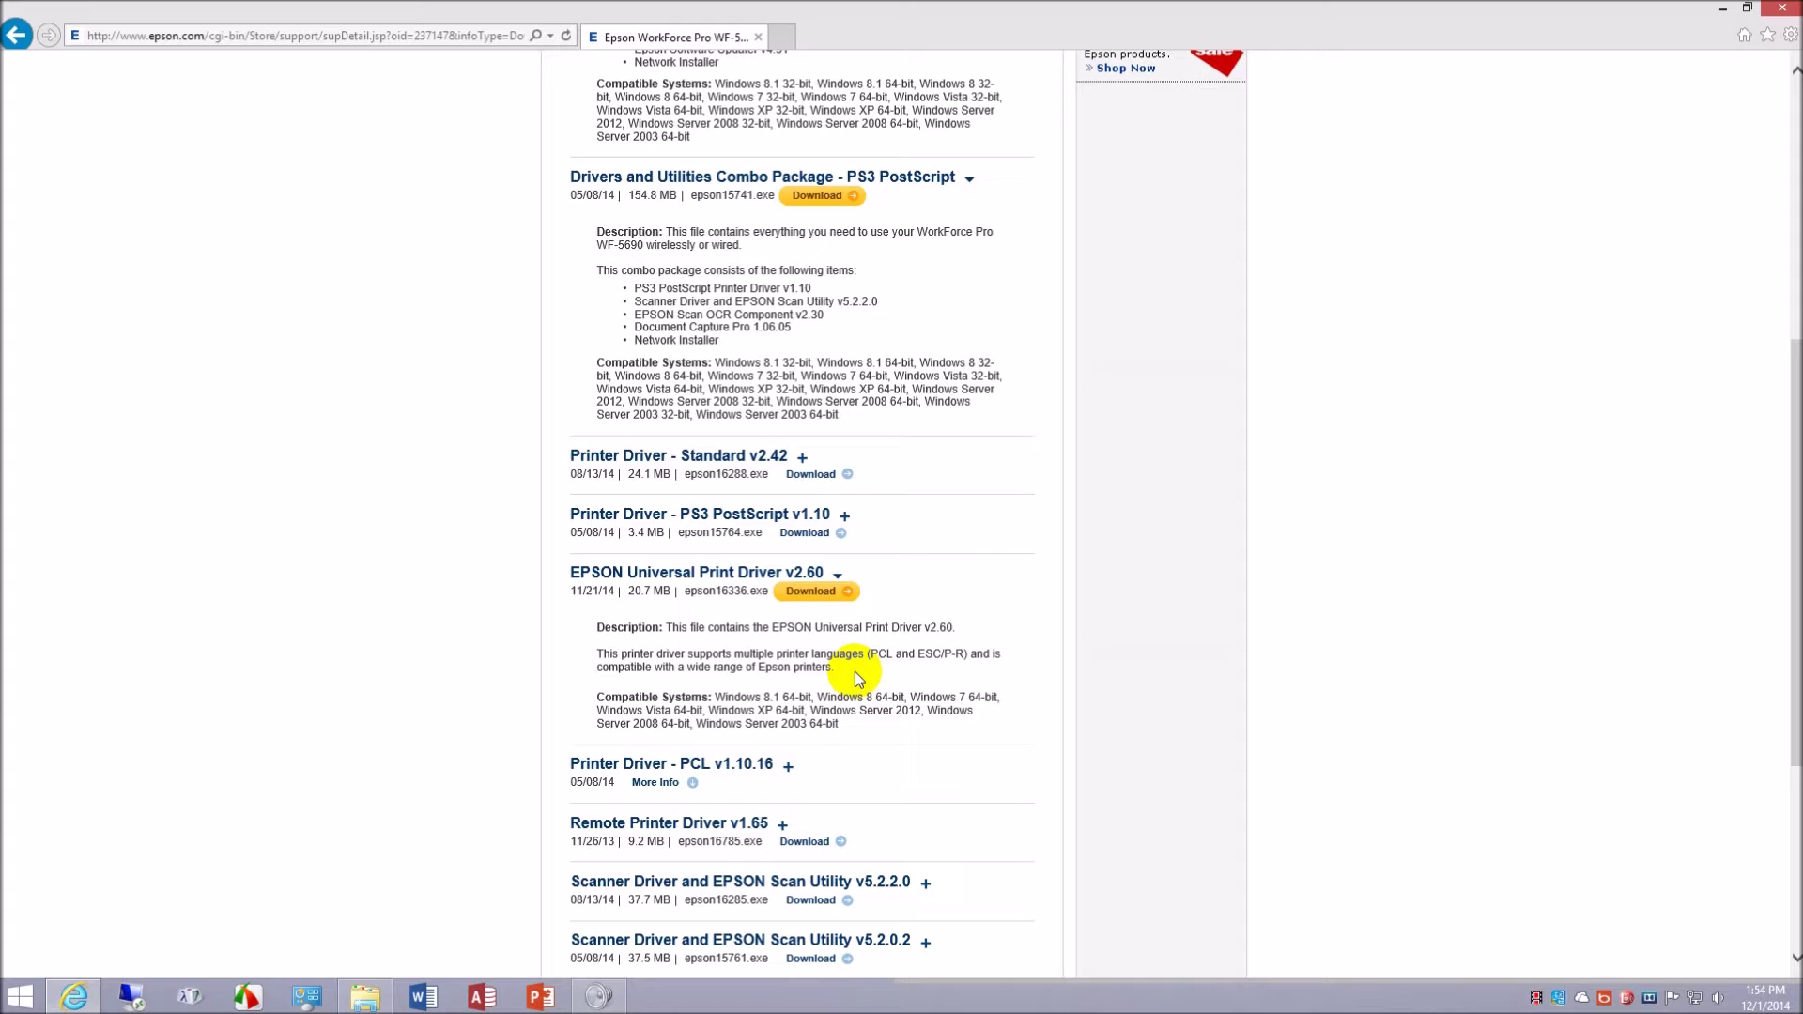
- Re-expand Universal Print Driver v2.60, then expand the PCL v1.10.16 and Remote Printer Driver v1.65 details
{"action": "scroll", "coordinate": [855, 672], "scroll_direction": "down", "scroll_amount": 3}
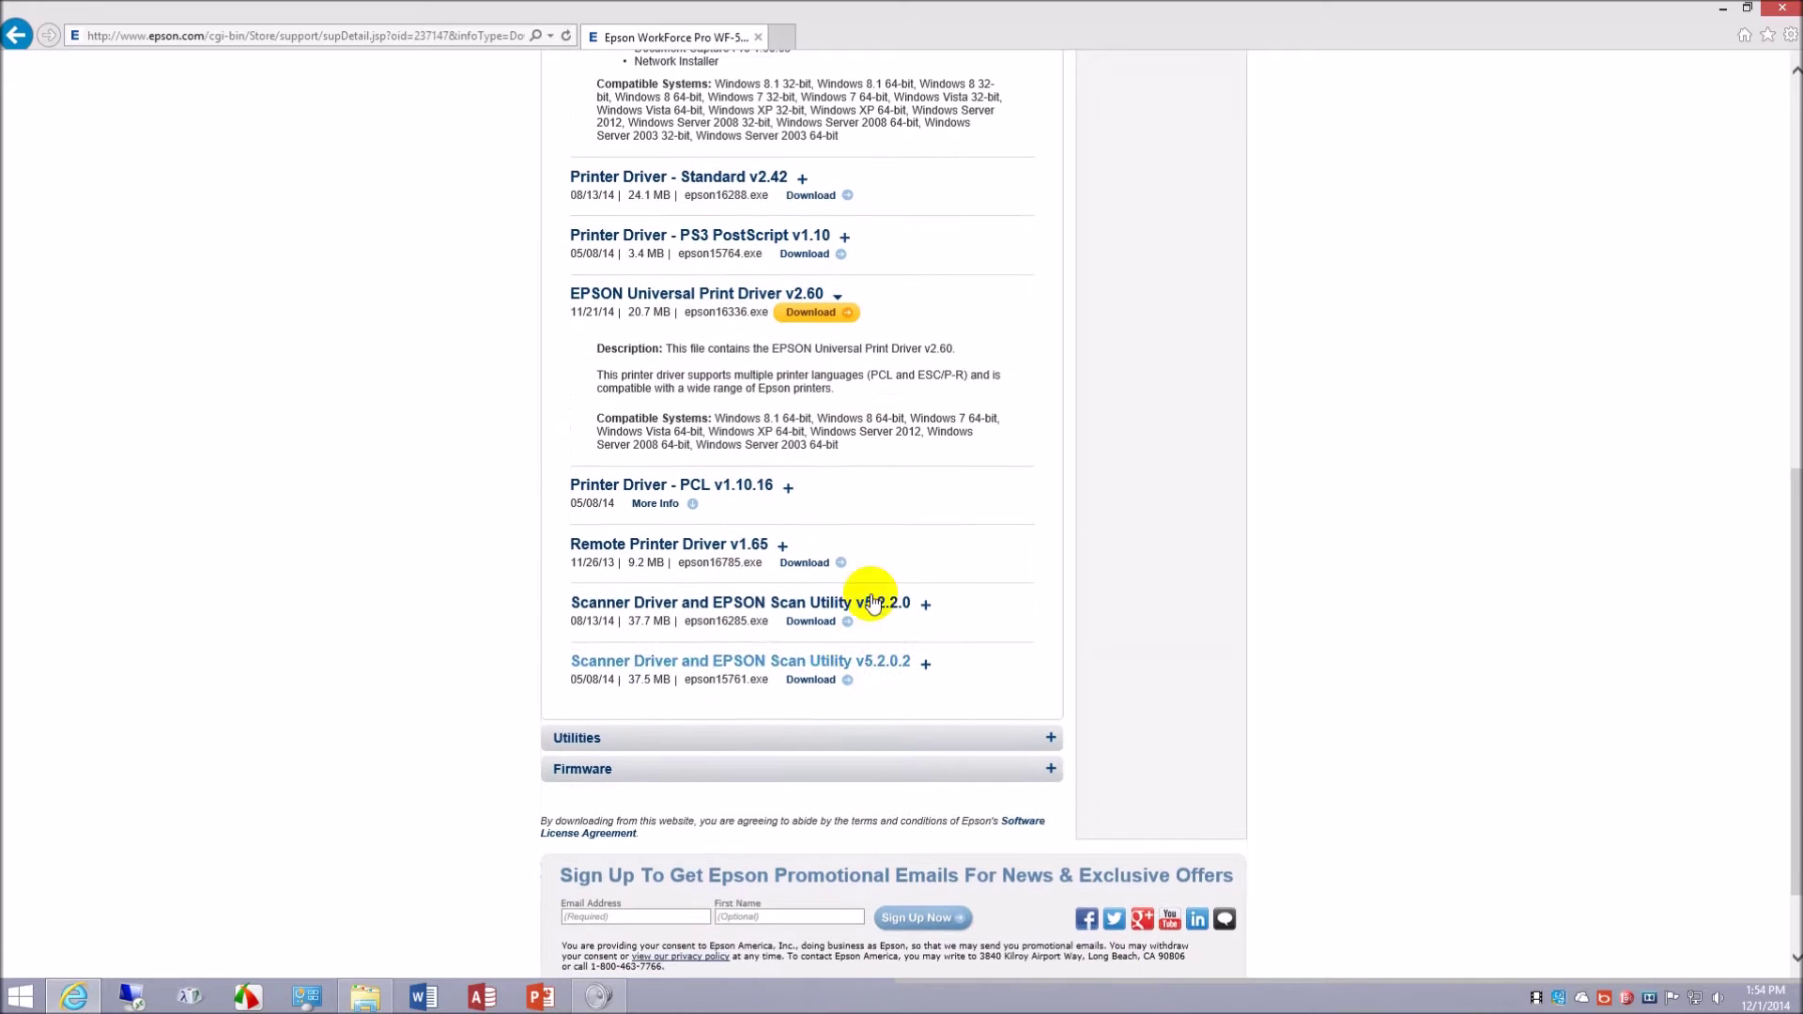
{"action": "left_click", "coordinate": [840, 310]}
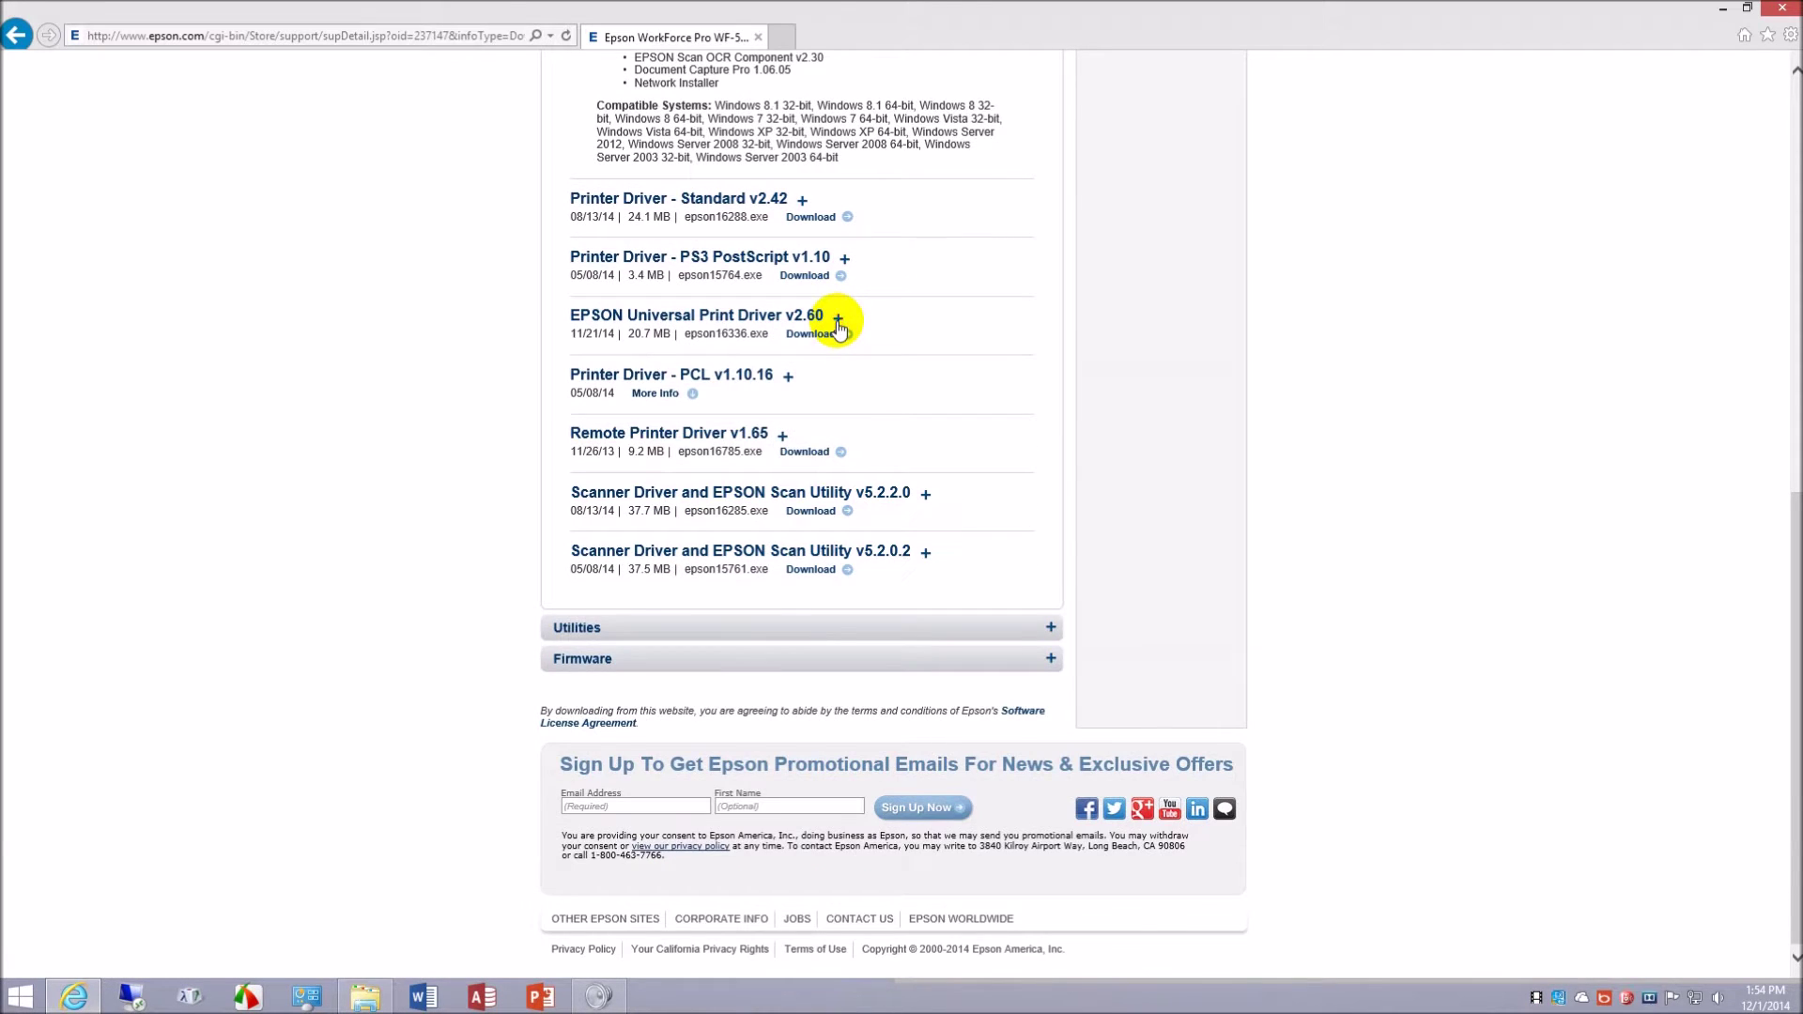
{"action": "left_click", "coordinate": [841, 318]}
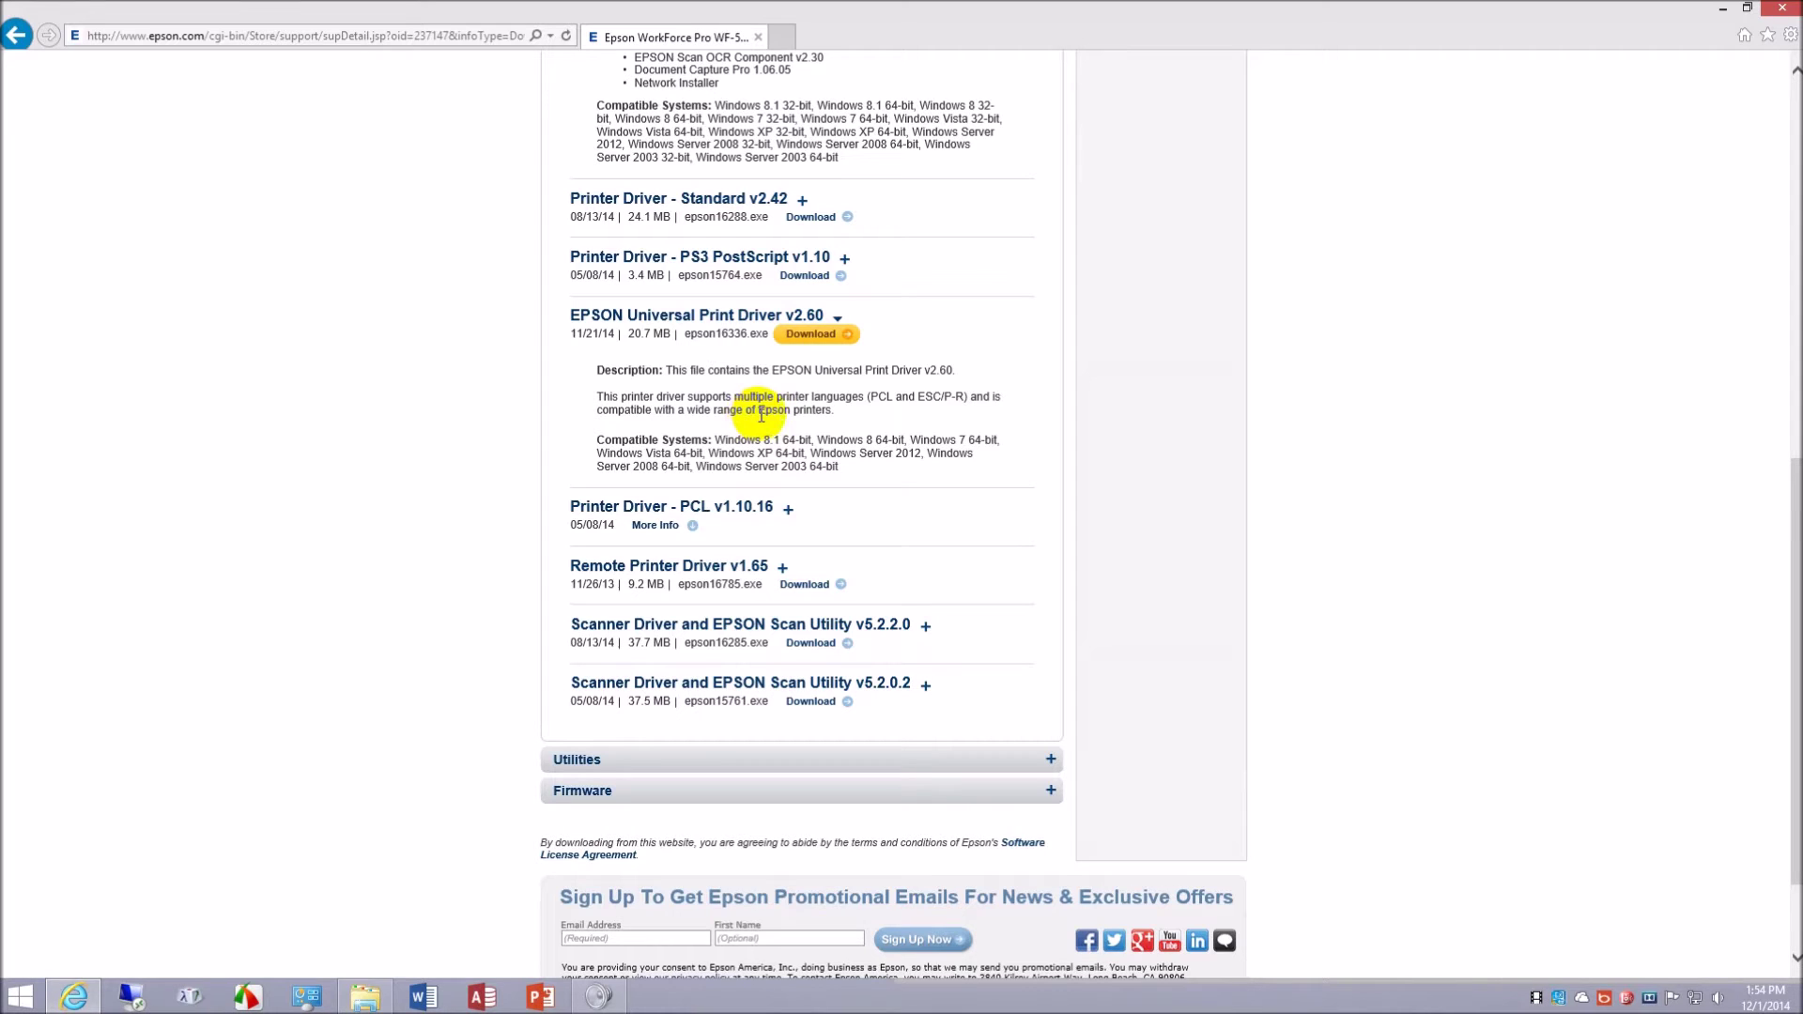
{"action": "left_click", "coordinate": [787, 512]}
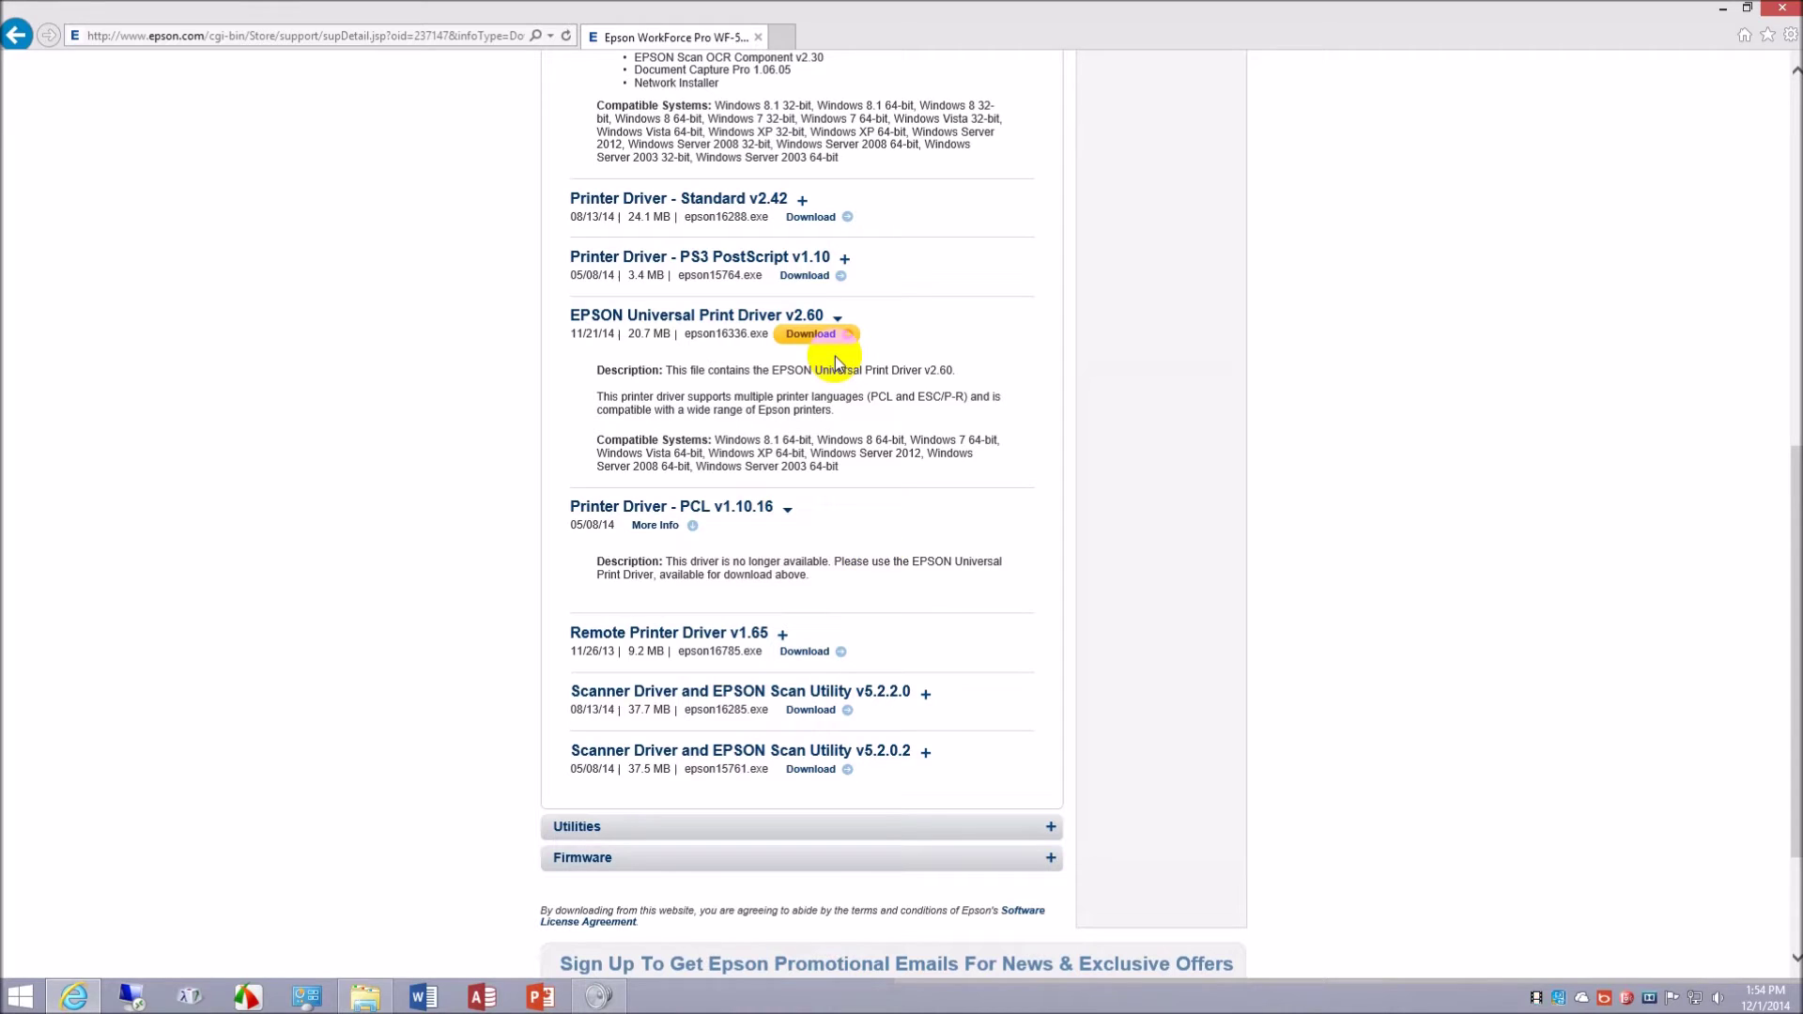
{"action": "scroll", "coordinate": [785, 434], "scroll_direction": "down", "scroll_amount": 2}
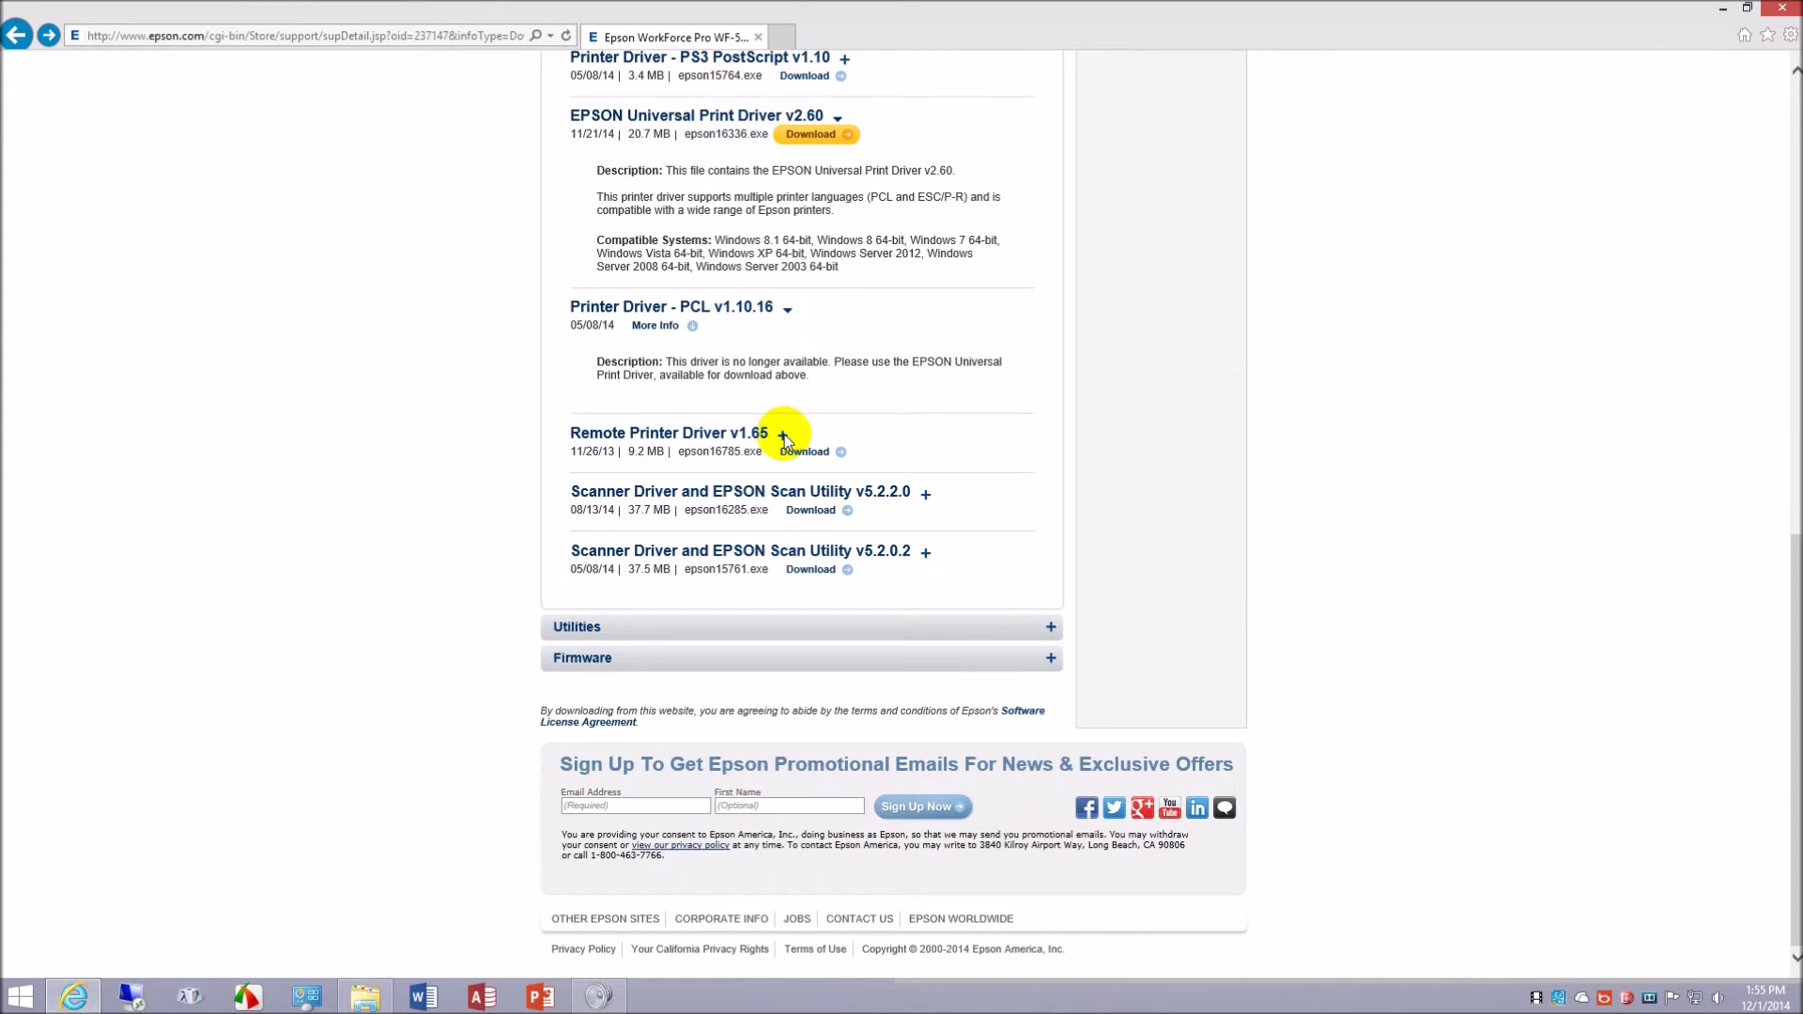
{"action": "left_click", "coordinate": [784, 435]}
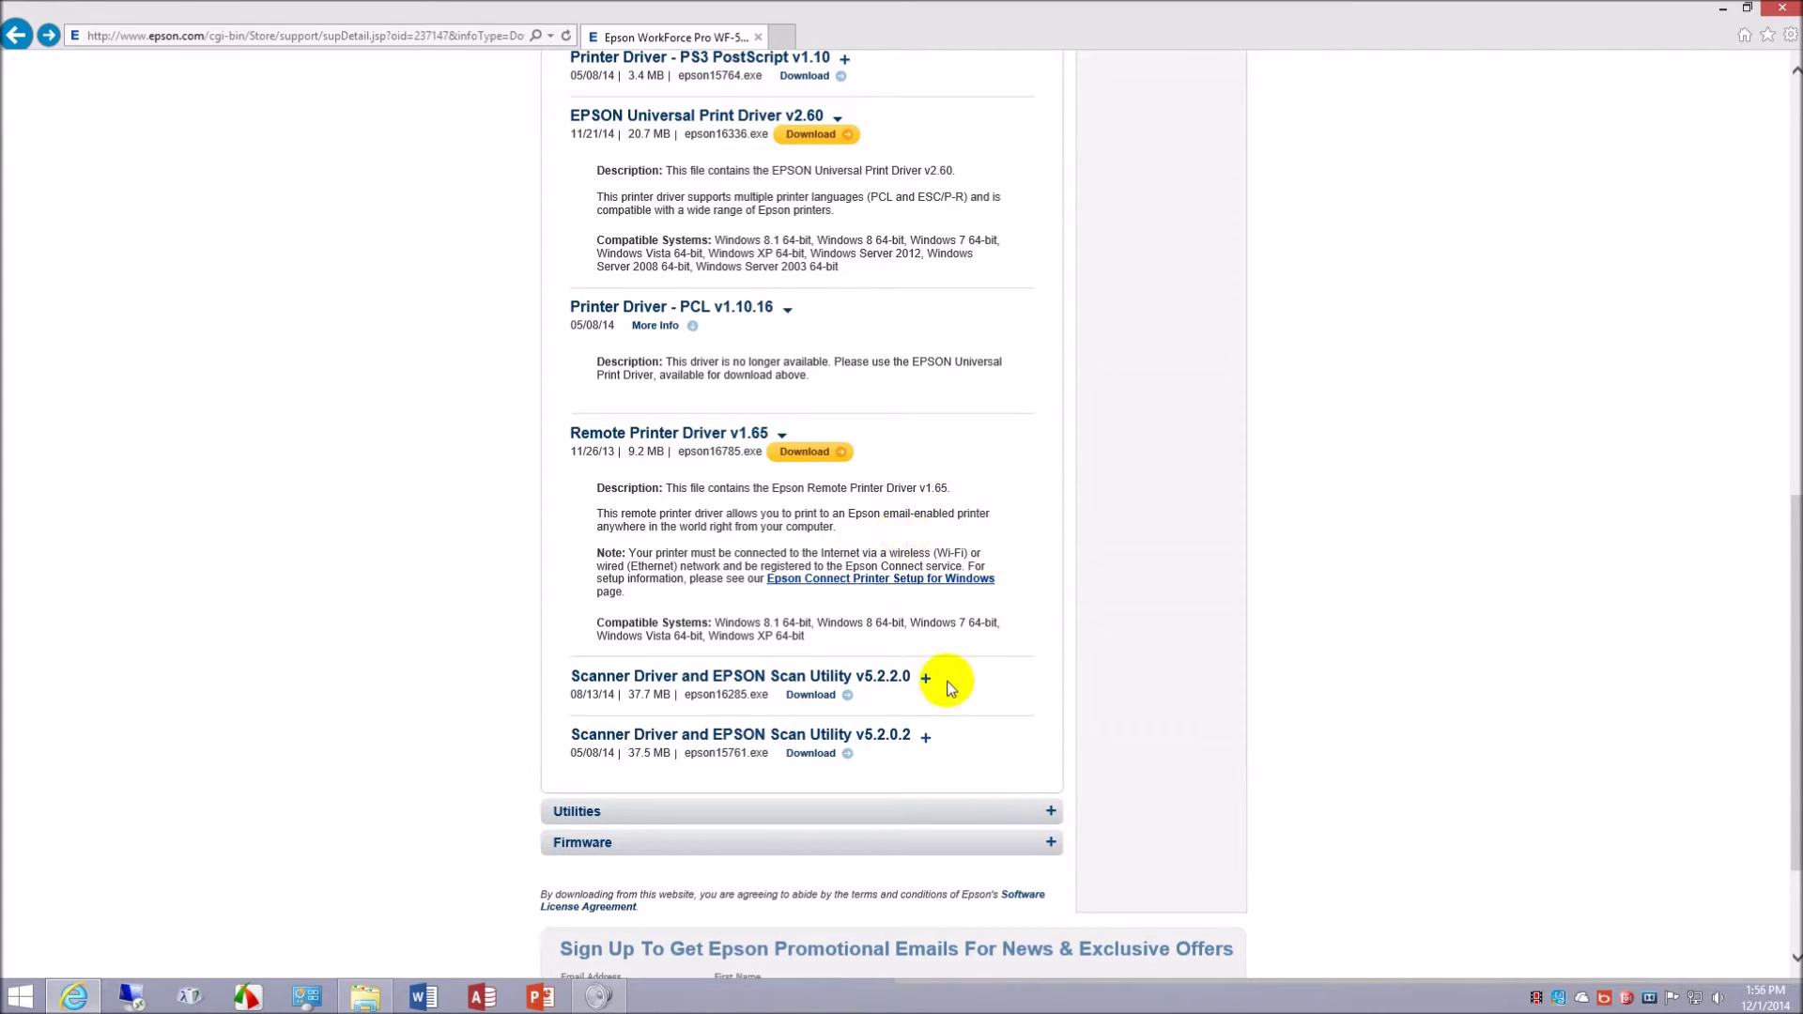
- Collapse the PS3 PostScript entries and download the Universal Print Driver v2.60 installer epson16336.exe
{"action": "scroll", "coordinate": [1408, 571], "scroll_direction": "up", "scroll_amount": 5}
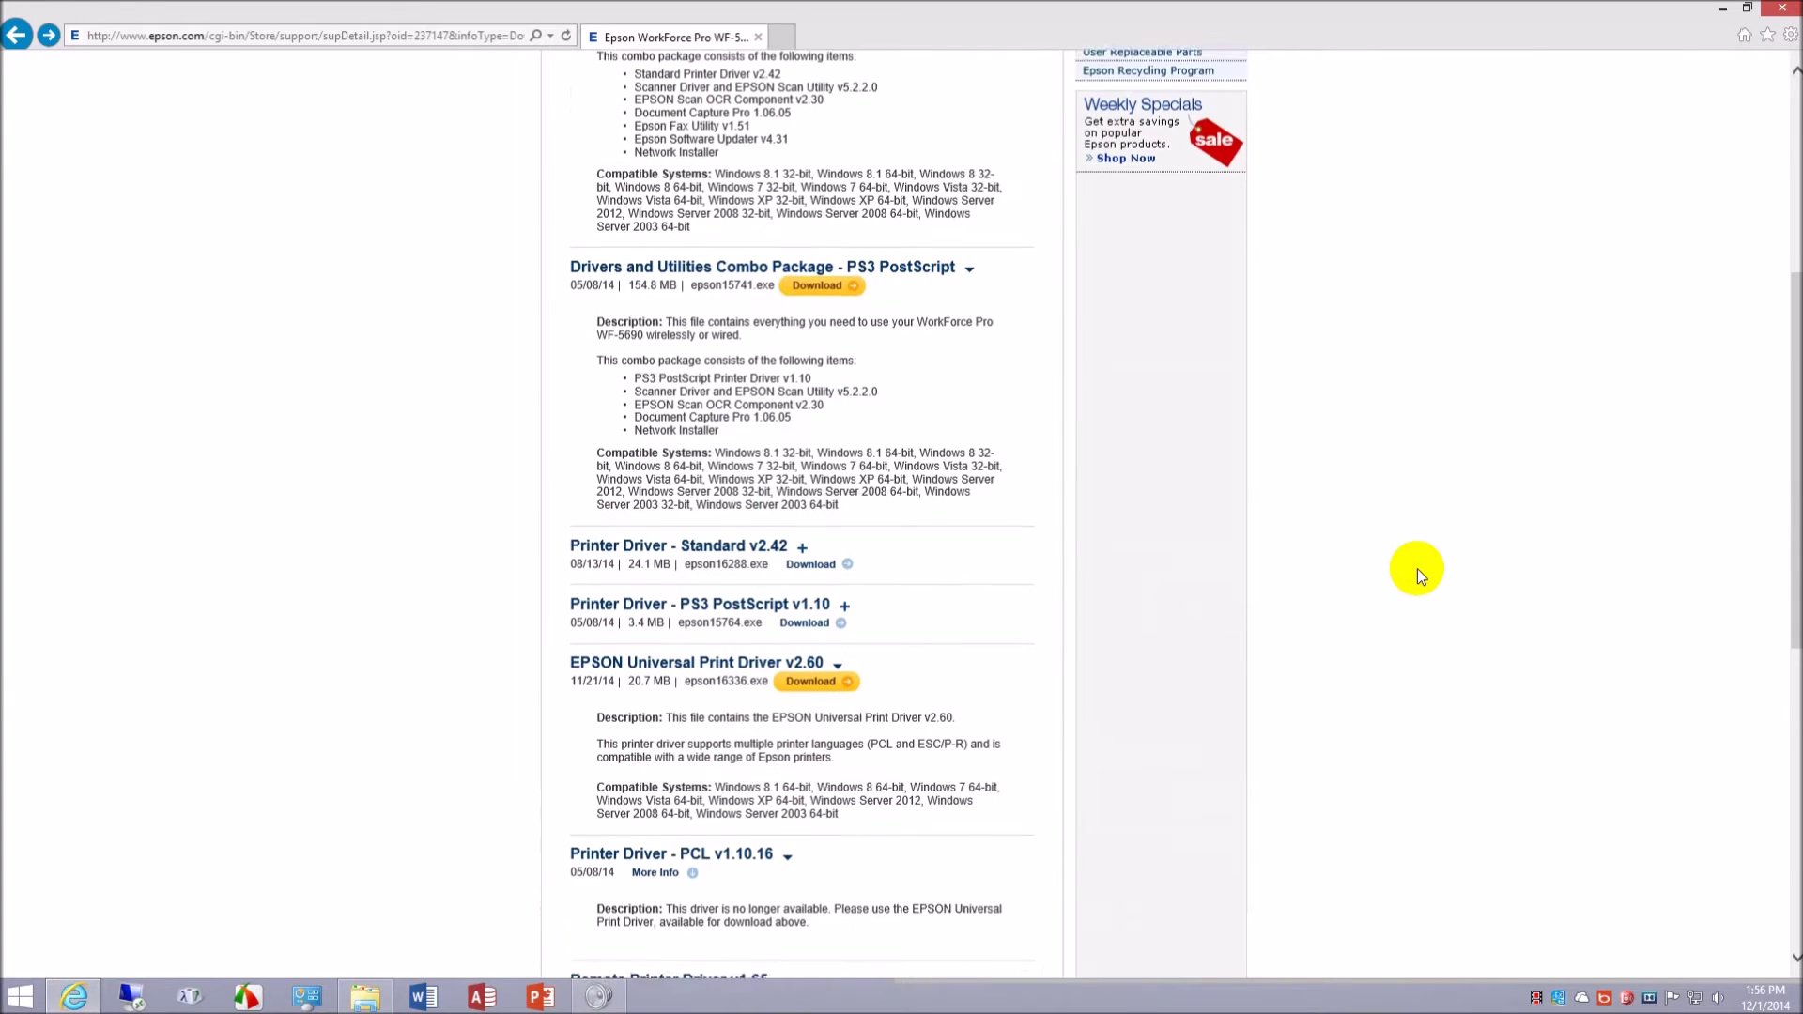
{"action": "scroll", "coordinate": [1417, 567], "scroll_direction": "up", "scroll_amount": 5}
{"action": "scroll", "coordinate": [1417, 568], "scroll_direction": "down", "scroll_amount": 3}
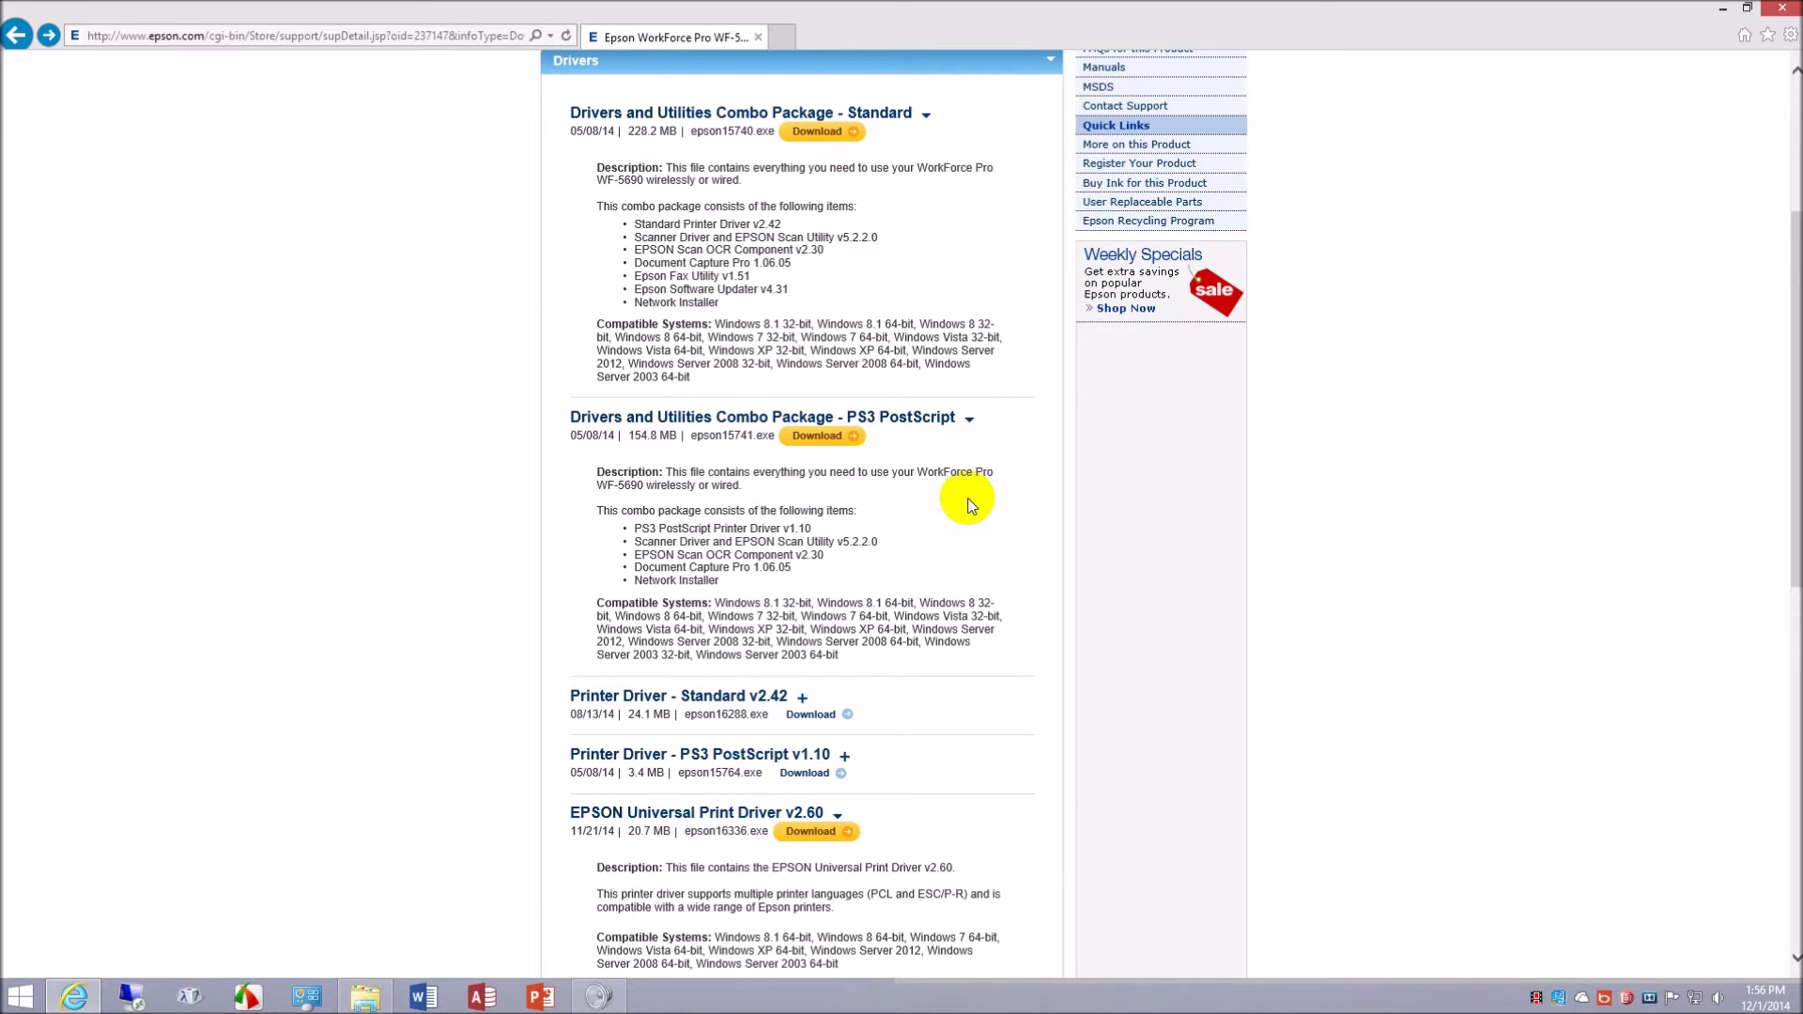
{"action": "scroll", "coordinate": [971, 505], "scroll_direction": "down", "scroll_amount": 2}
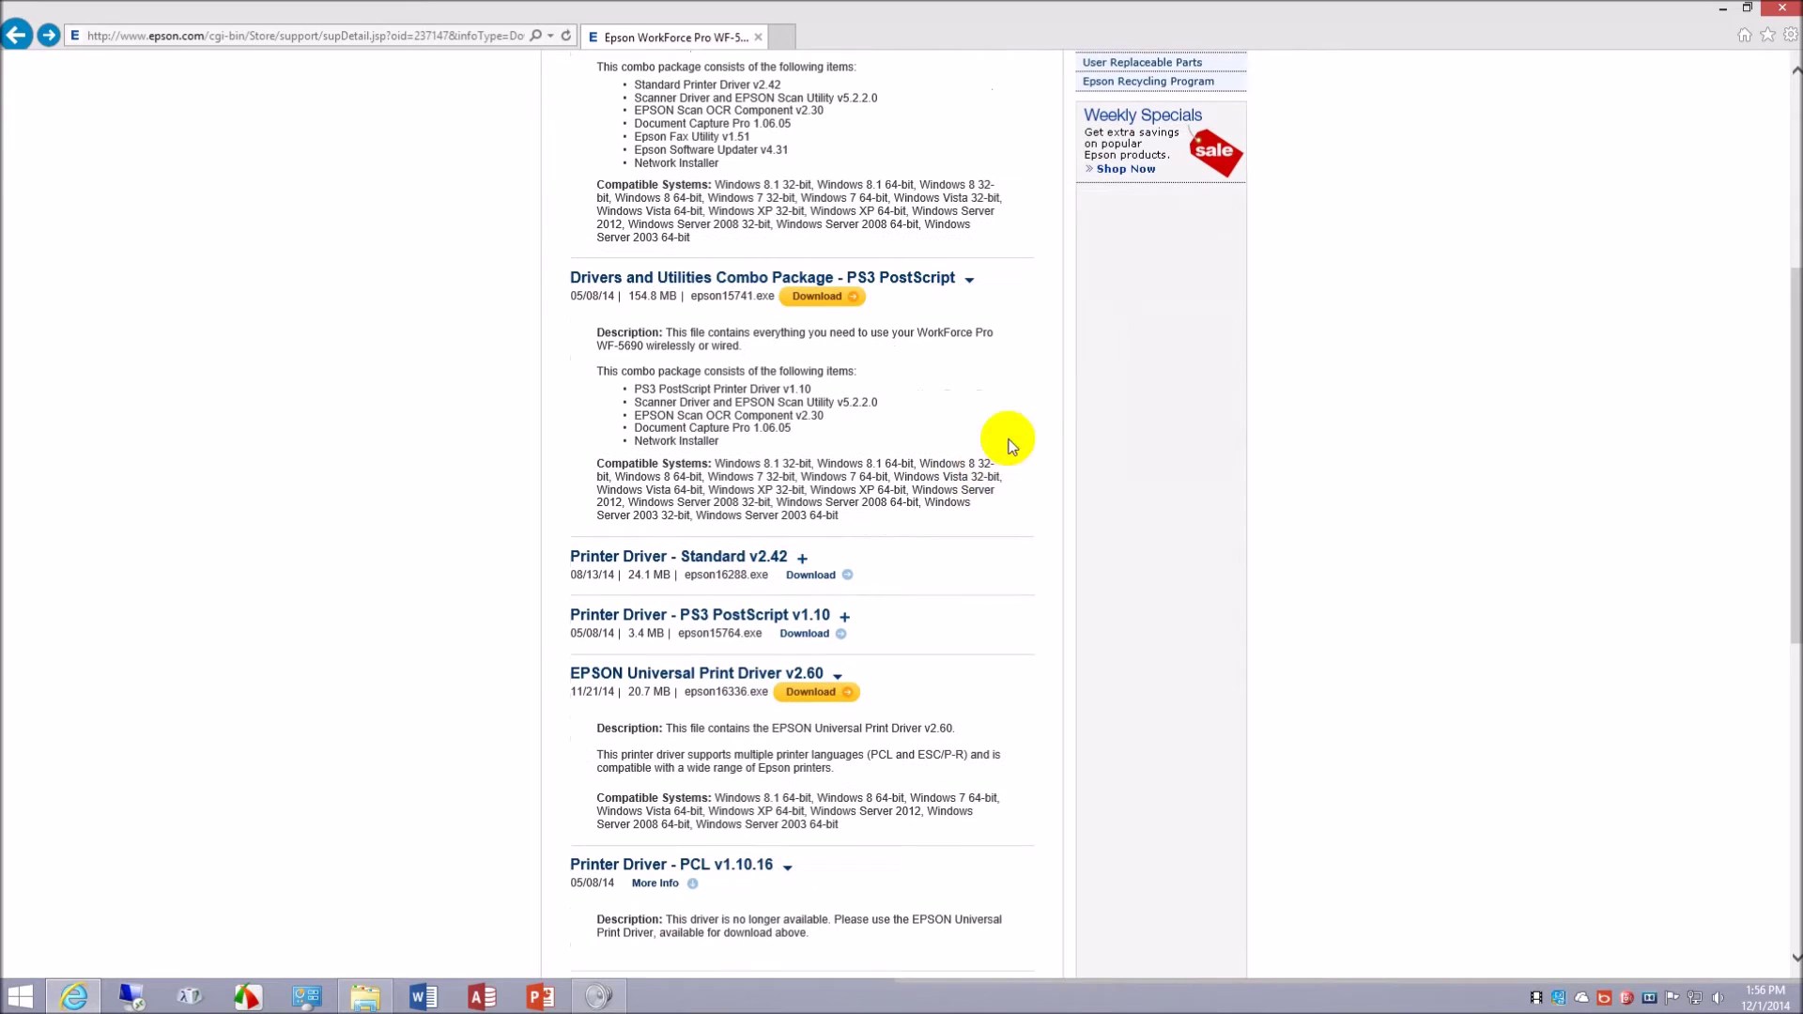
{"action": "left_click", "coordinate": [971, 284]}
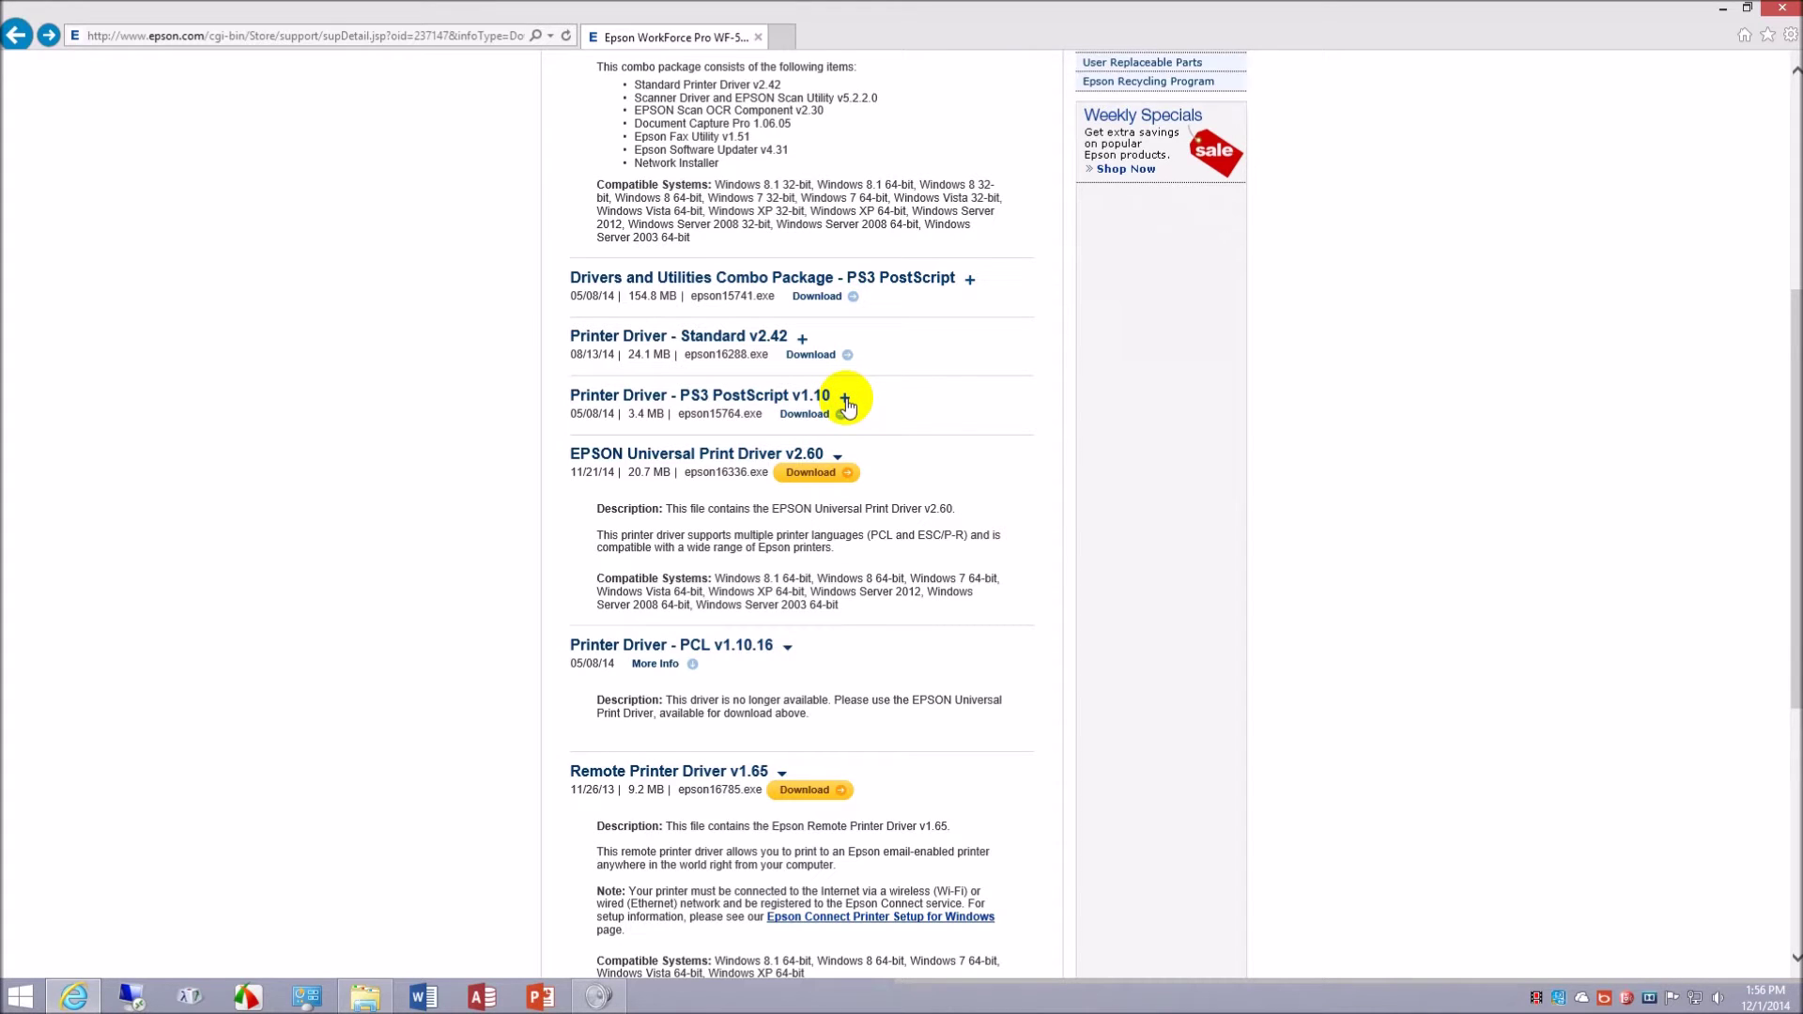
{"action": "left_click", "coordinate": [845, 399]}
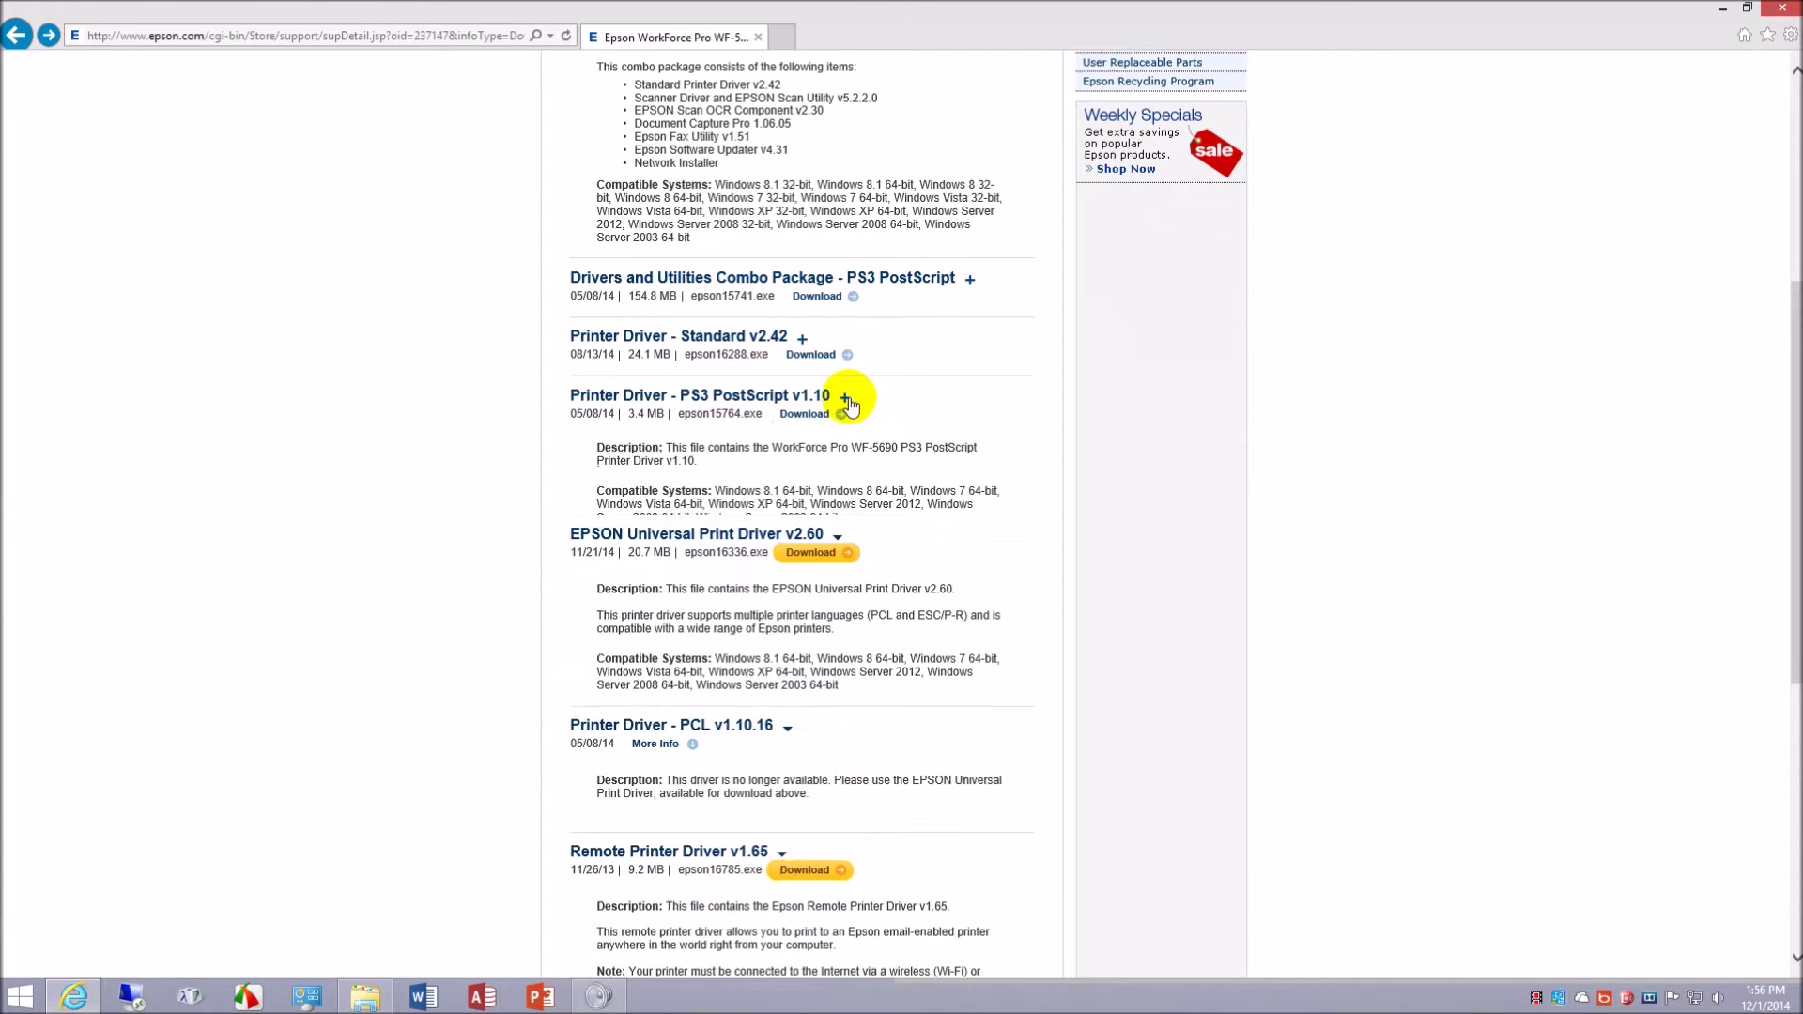
{"action": "left_click", "coordinate": [849, 398]}
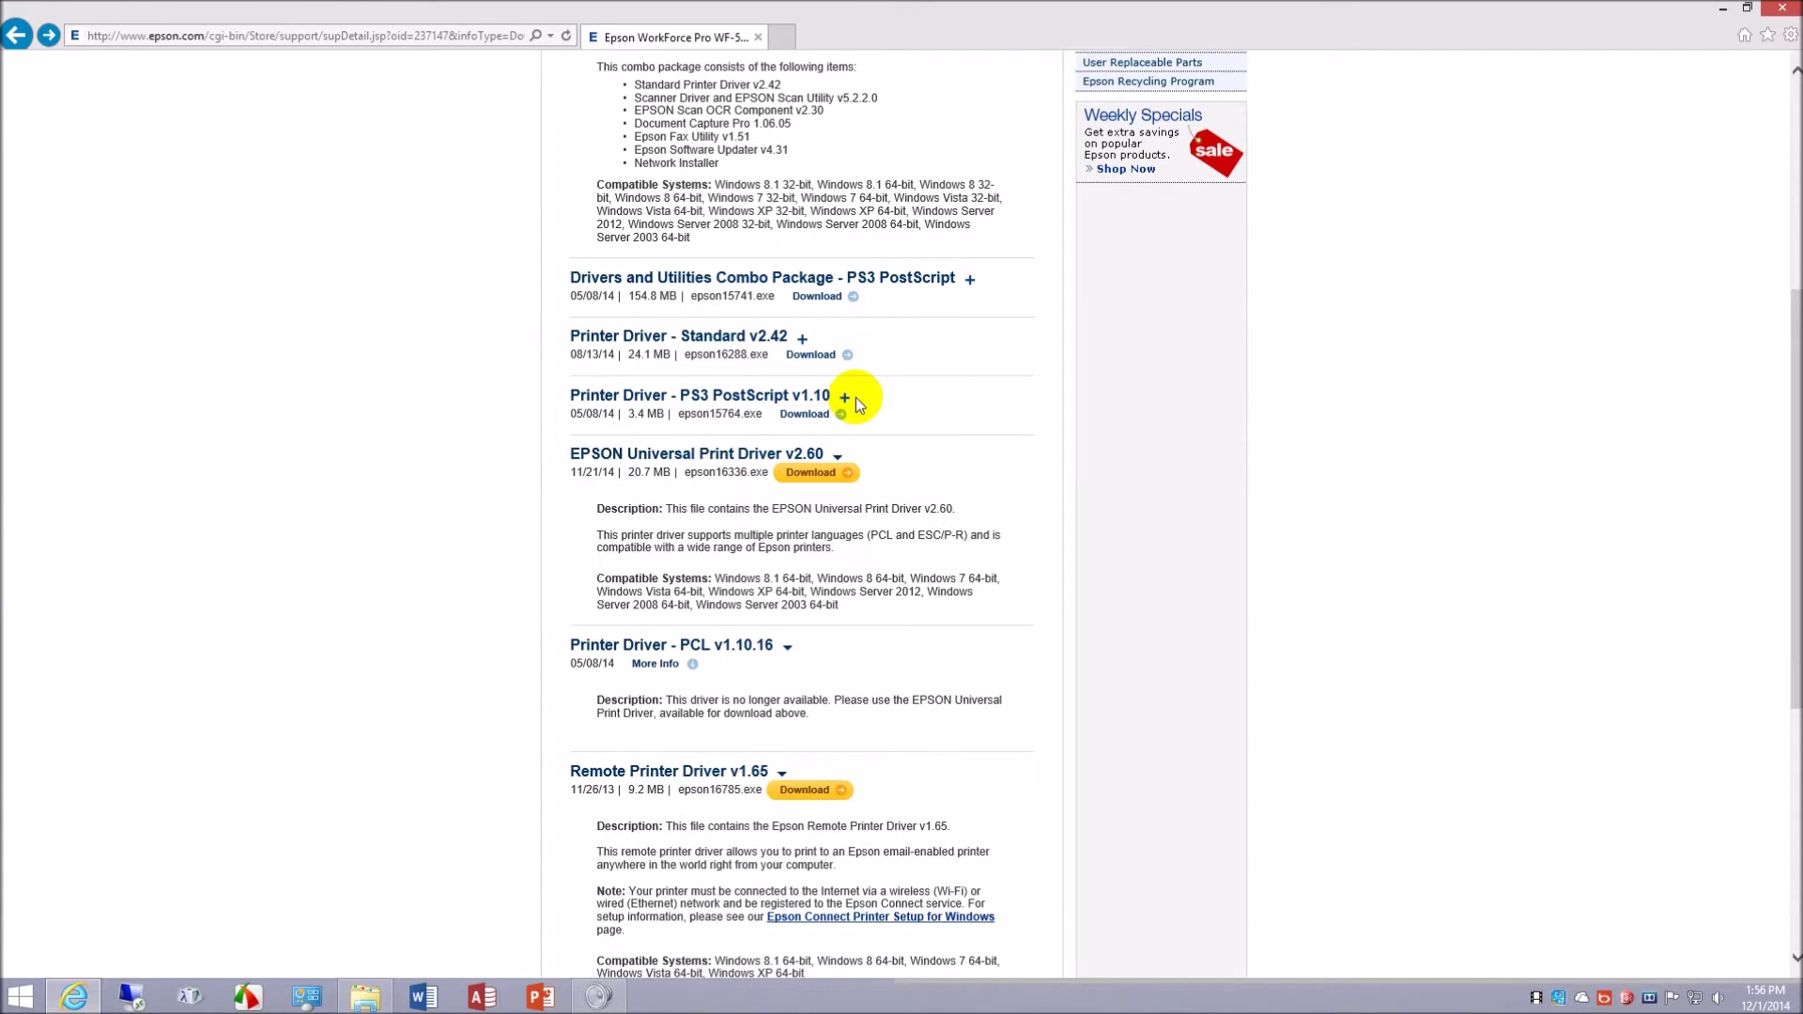
{"action": "left_click", "coordinate": [826, 478]}
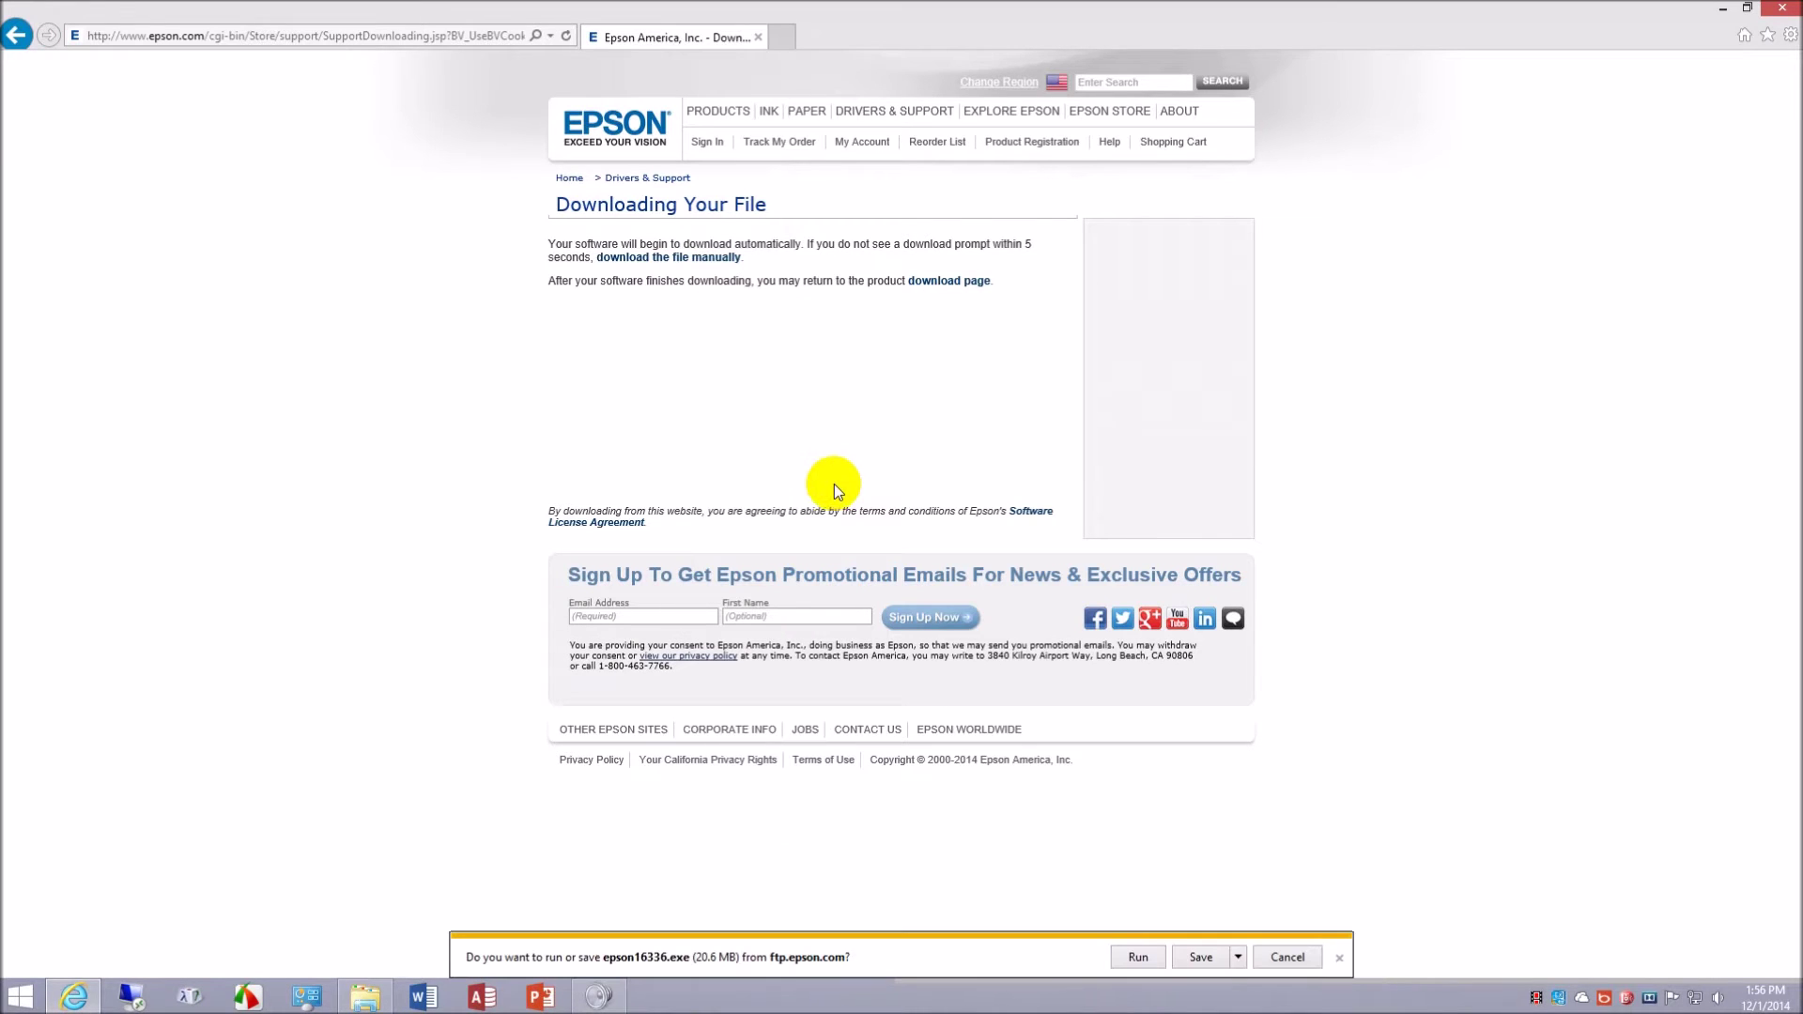
- Save epson16336.exe from Internet Explorer's download bar into Downloads
{"action": "left_click", "coordinate": [1139, 956]}
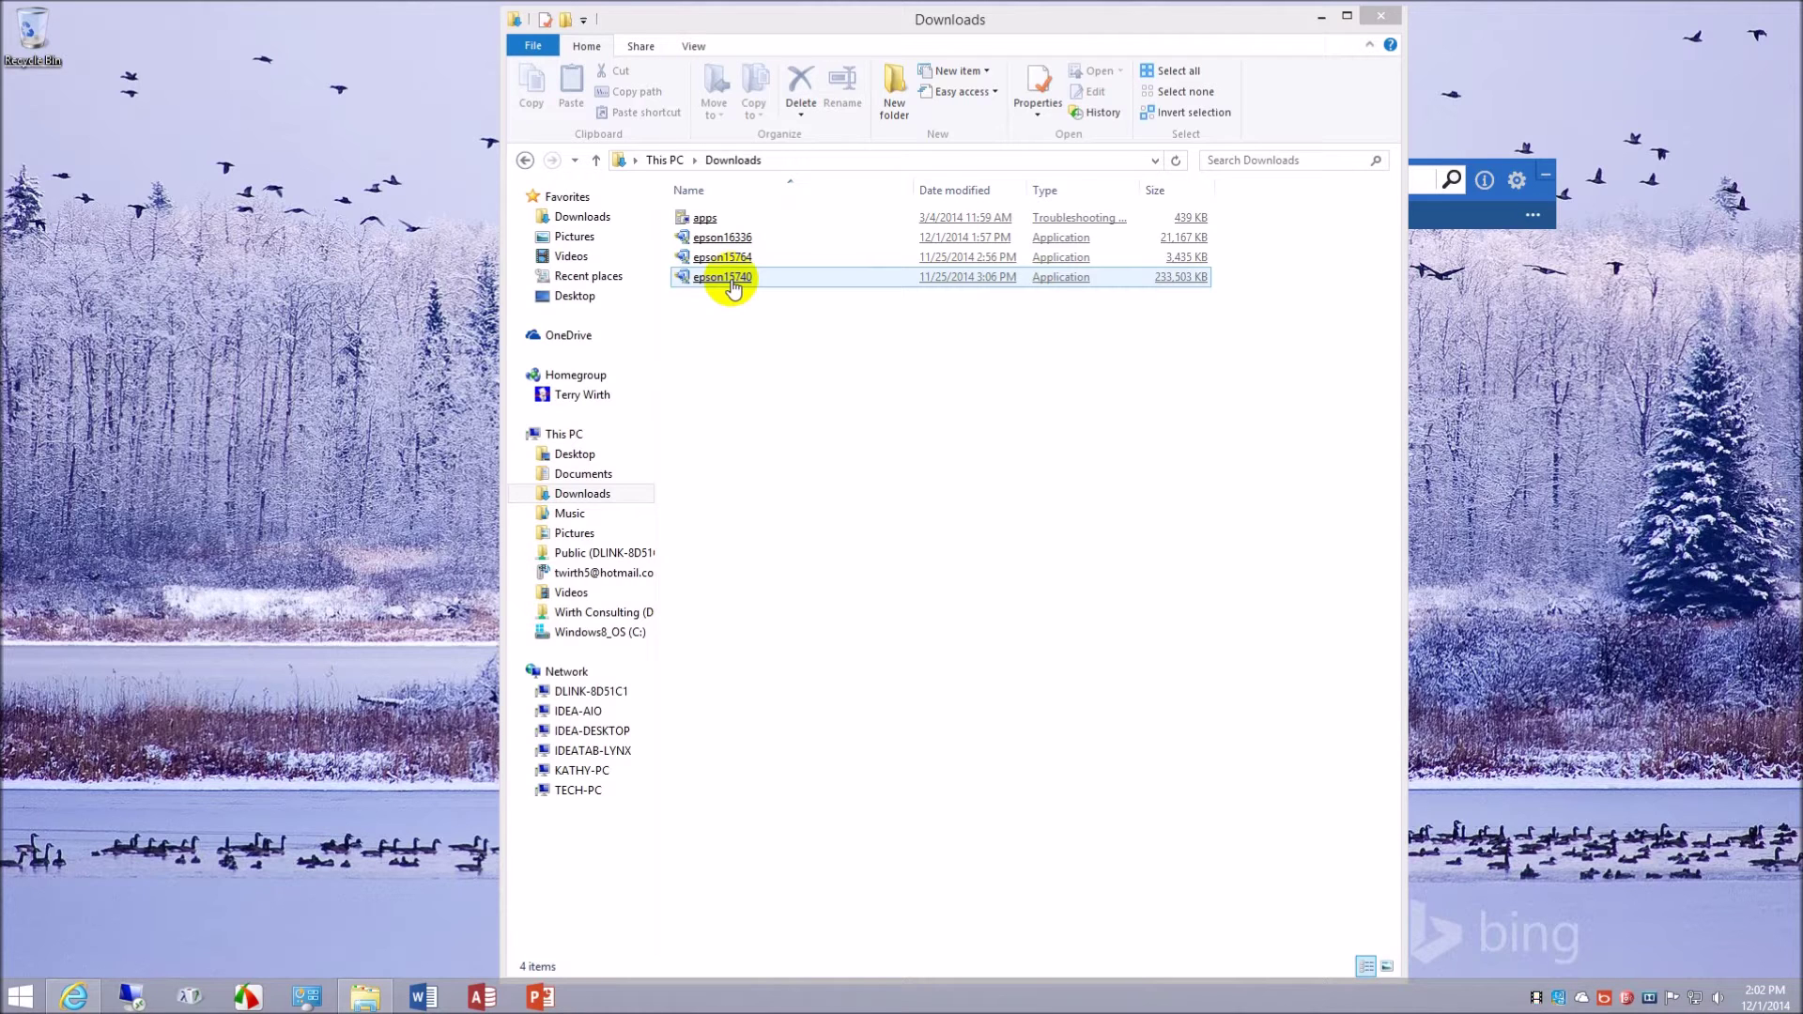
- Run the epson15740 package from Downloads and confirm the Epson Installer notice to extract it
{"action": "left_click", "coordinate": [732, 282]}
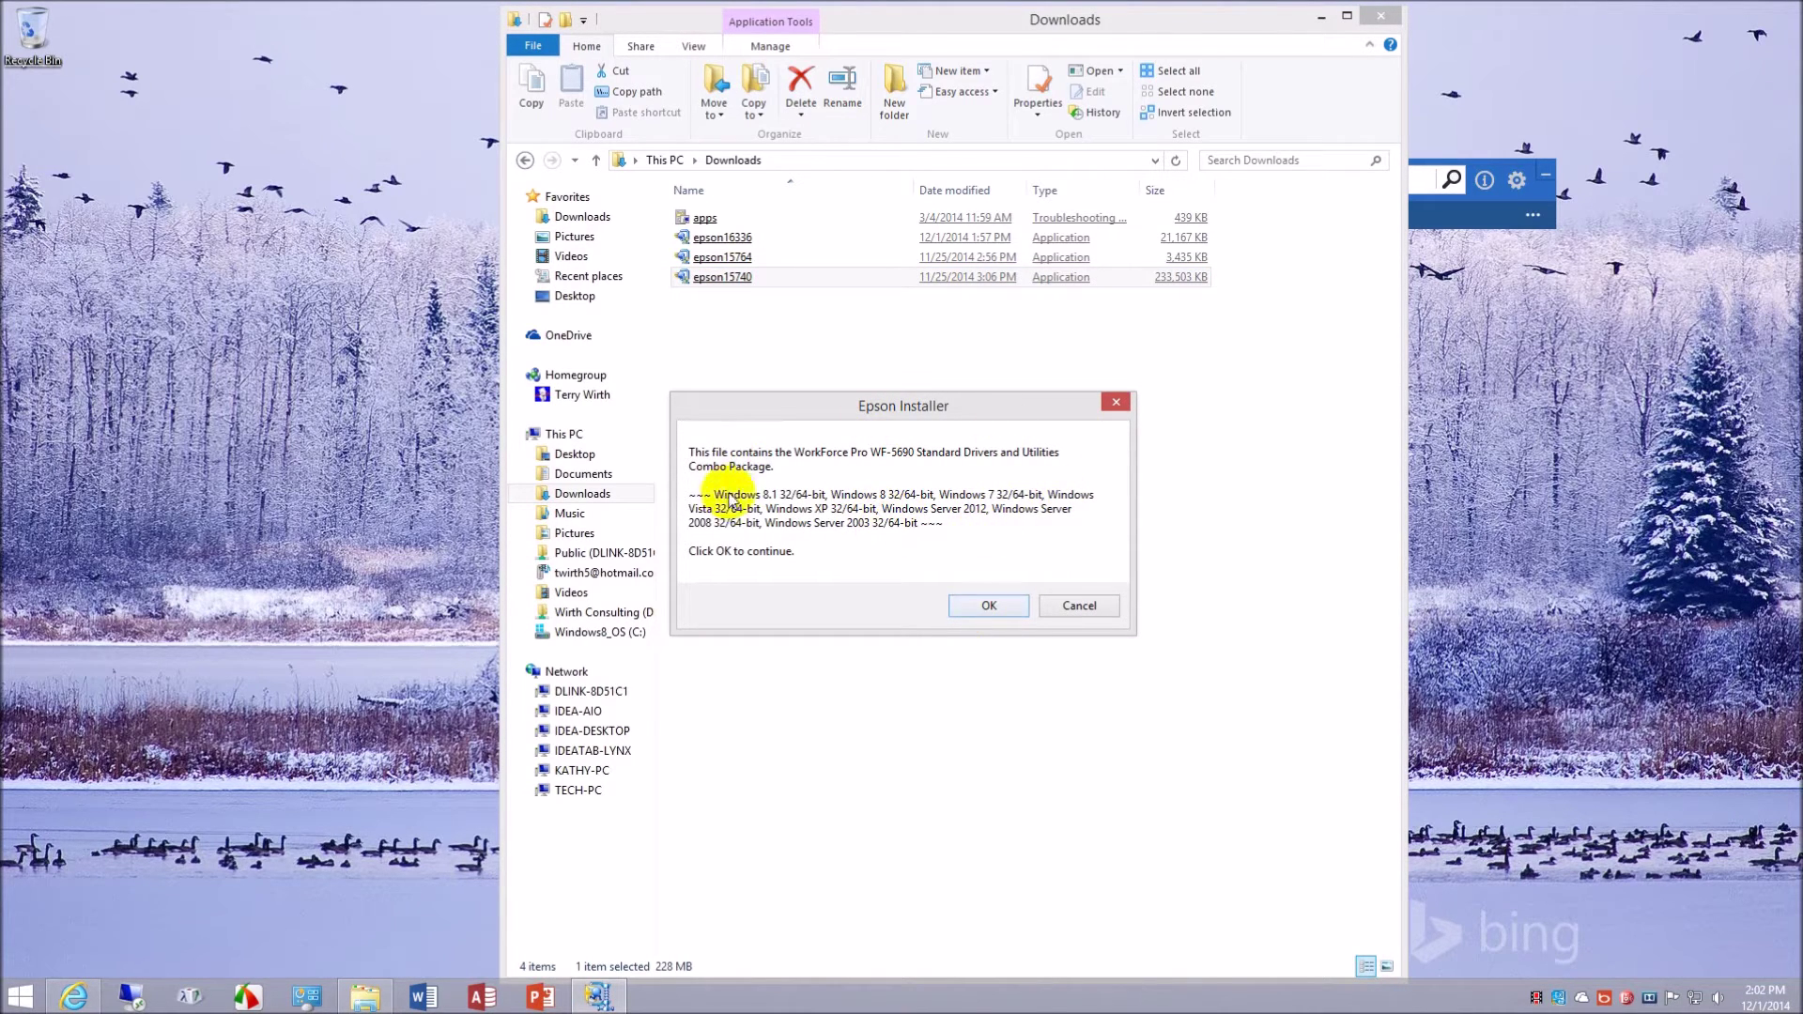
{"action": "left_click", "coordinate": [981, 606]}
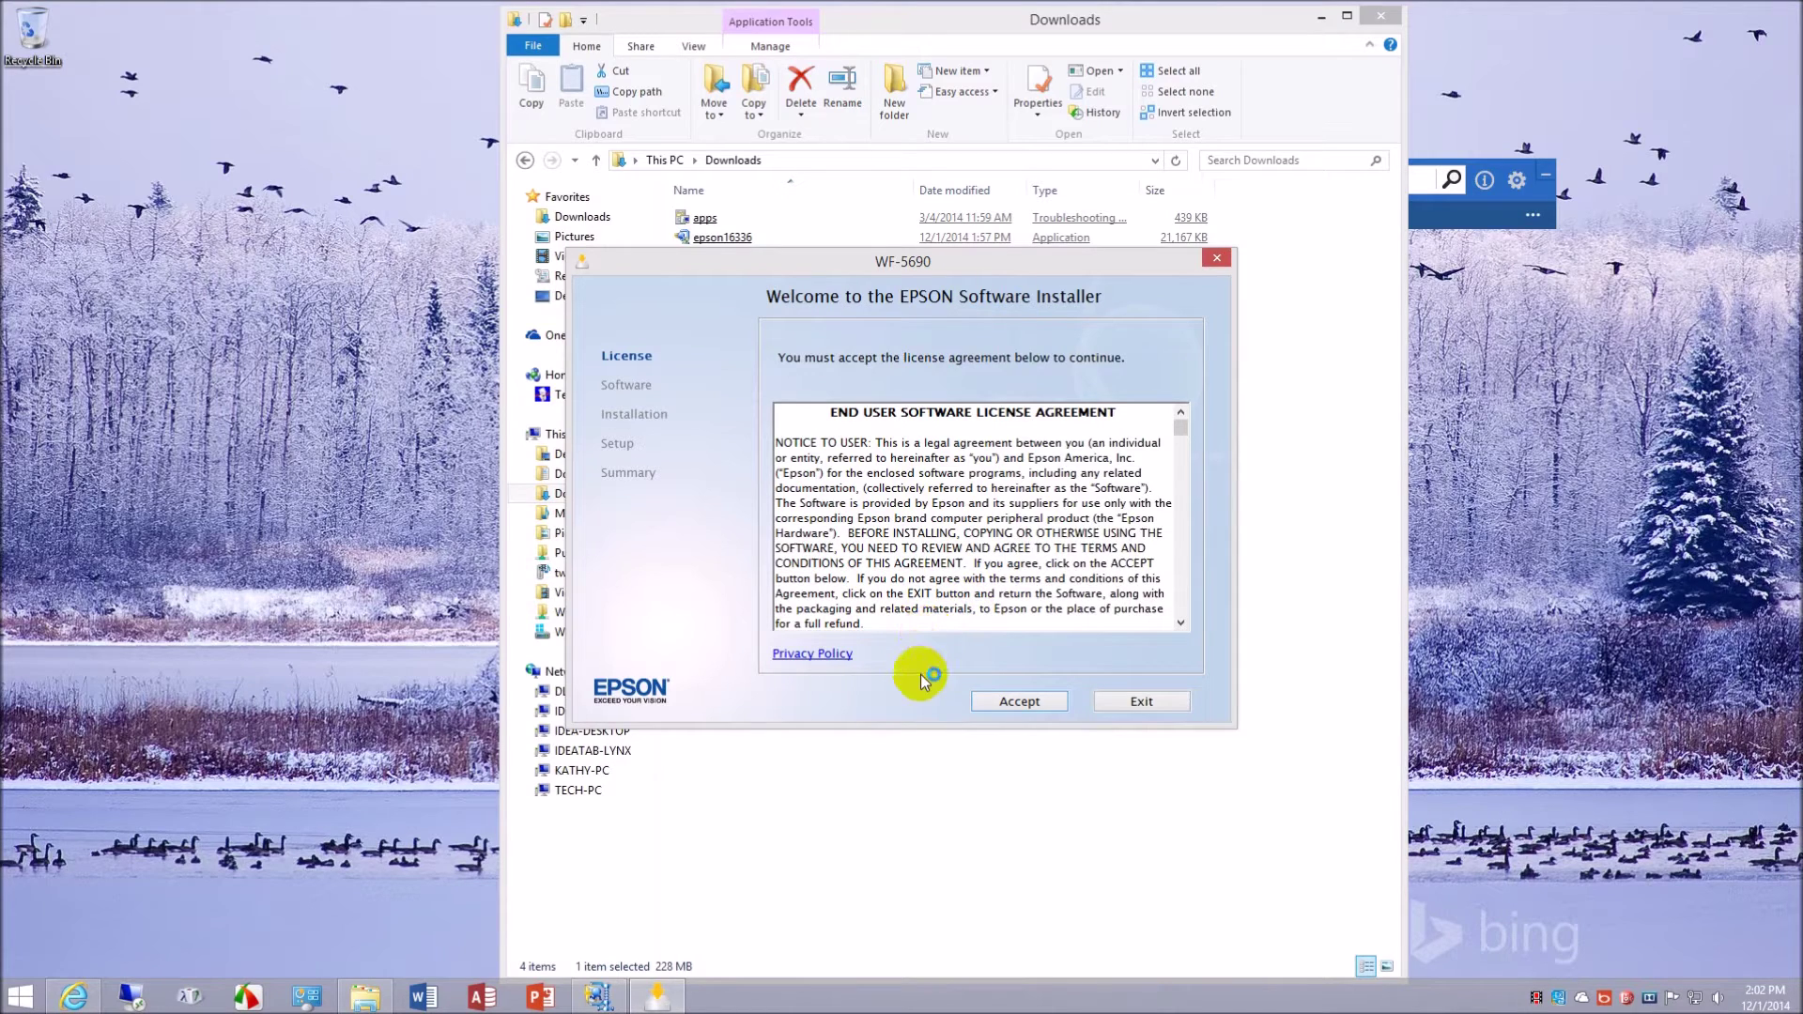
- Accept the license and install the drivers and utilities plus the User's Guide link
{"action": "left_click", "coordinate": [1033, 704]}
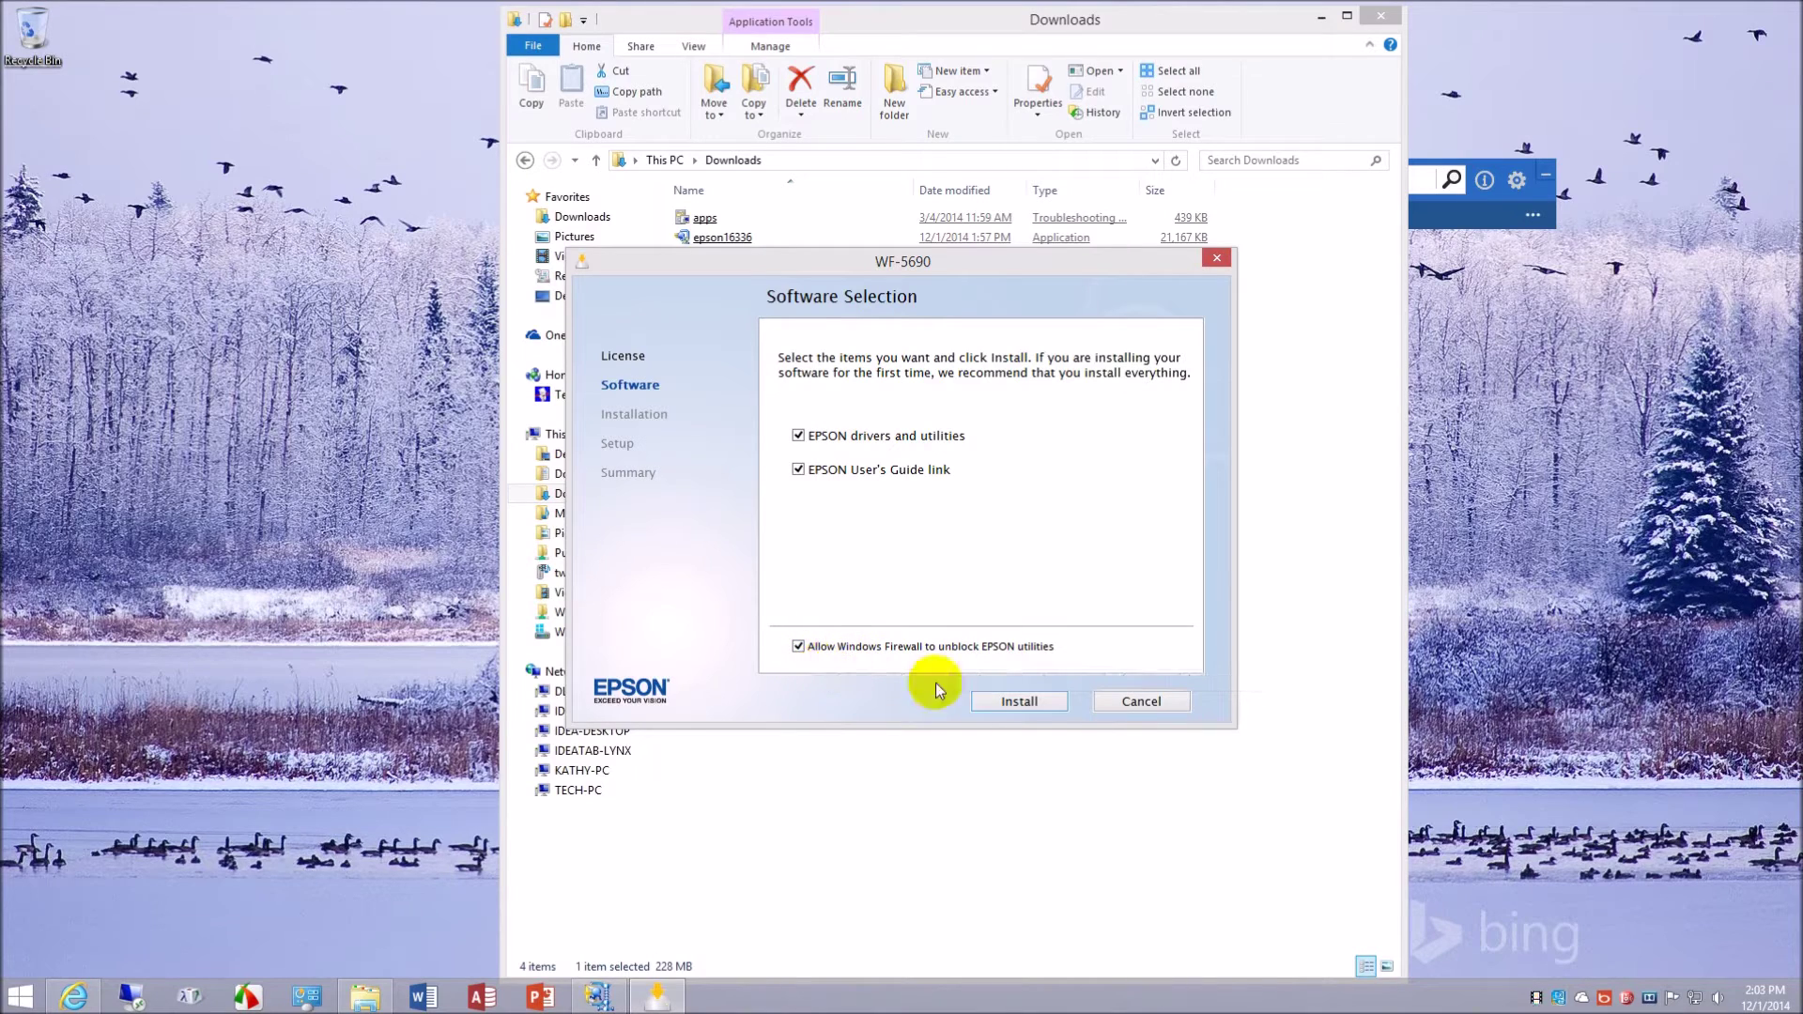
{"action": "left_click", "coordinate": [1021, 703]}
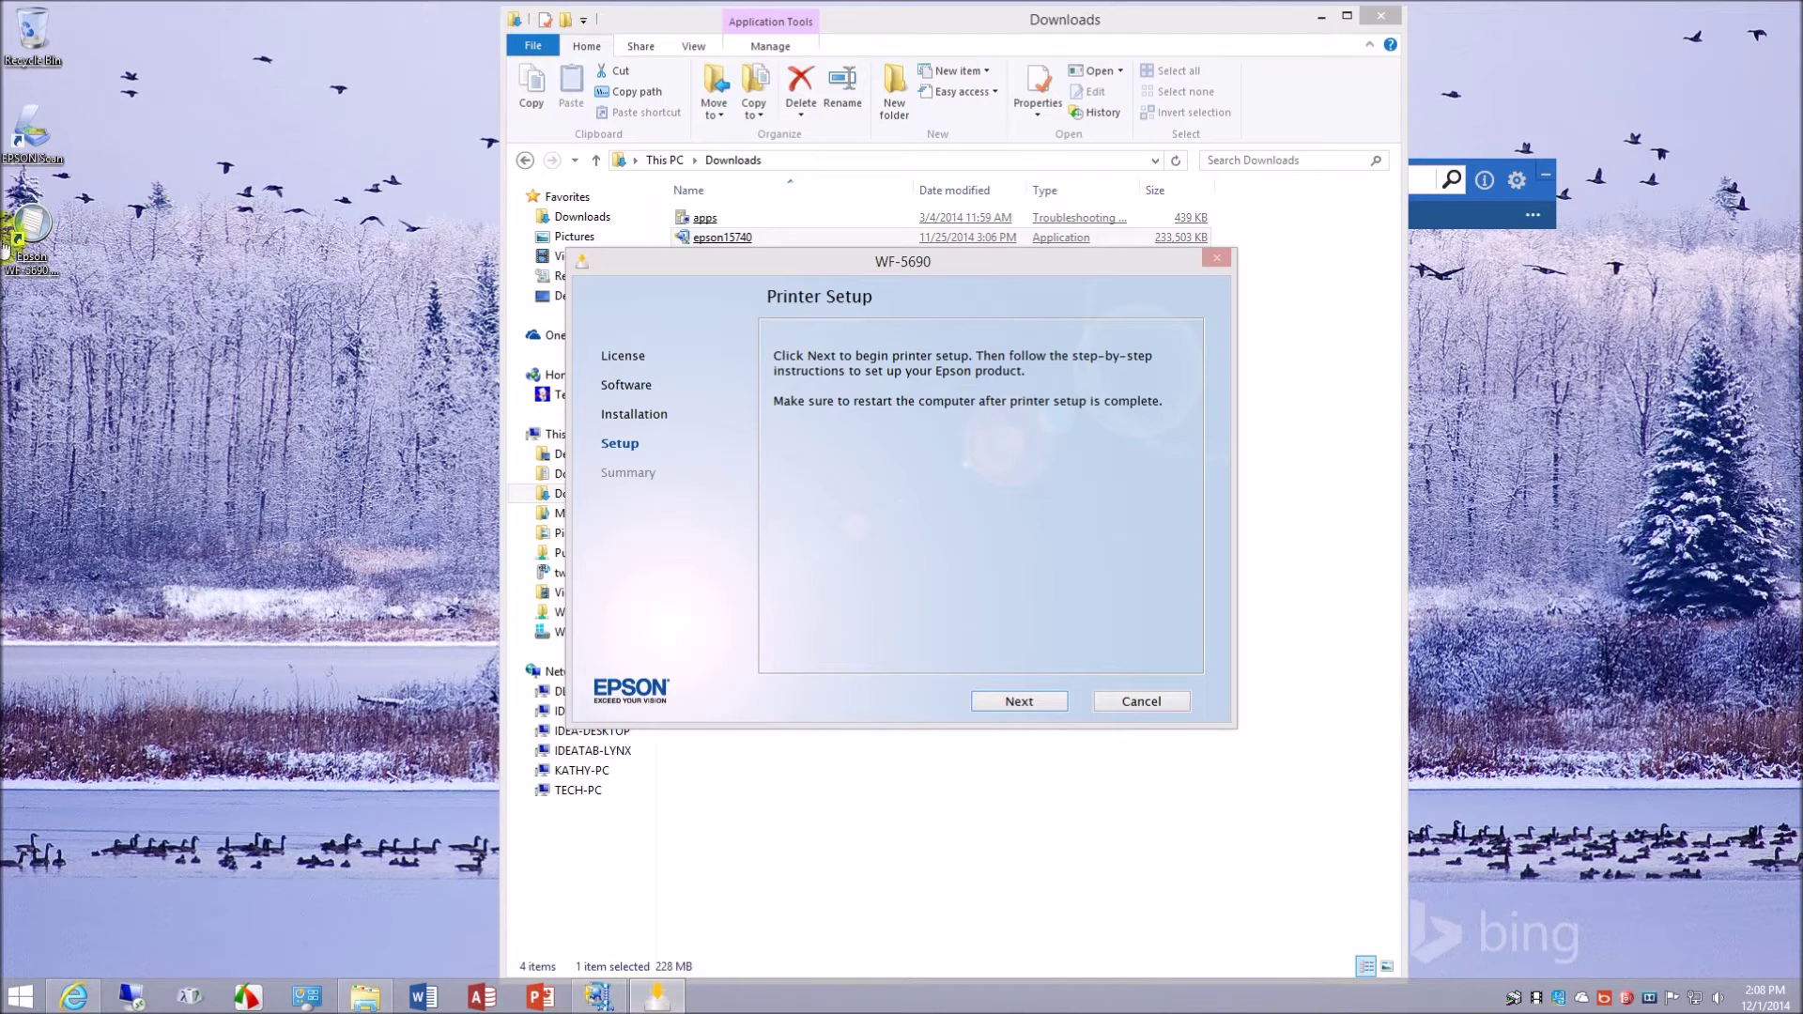
- Confirm in EPSON Status Monitor 3 that the WF-5690 is Ready, then close it
{"action": "left_click", "coordinate": [1514, 997]}
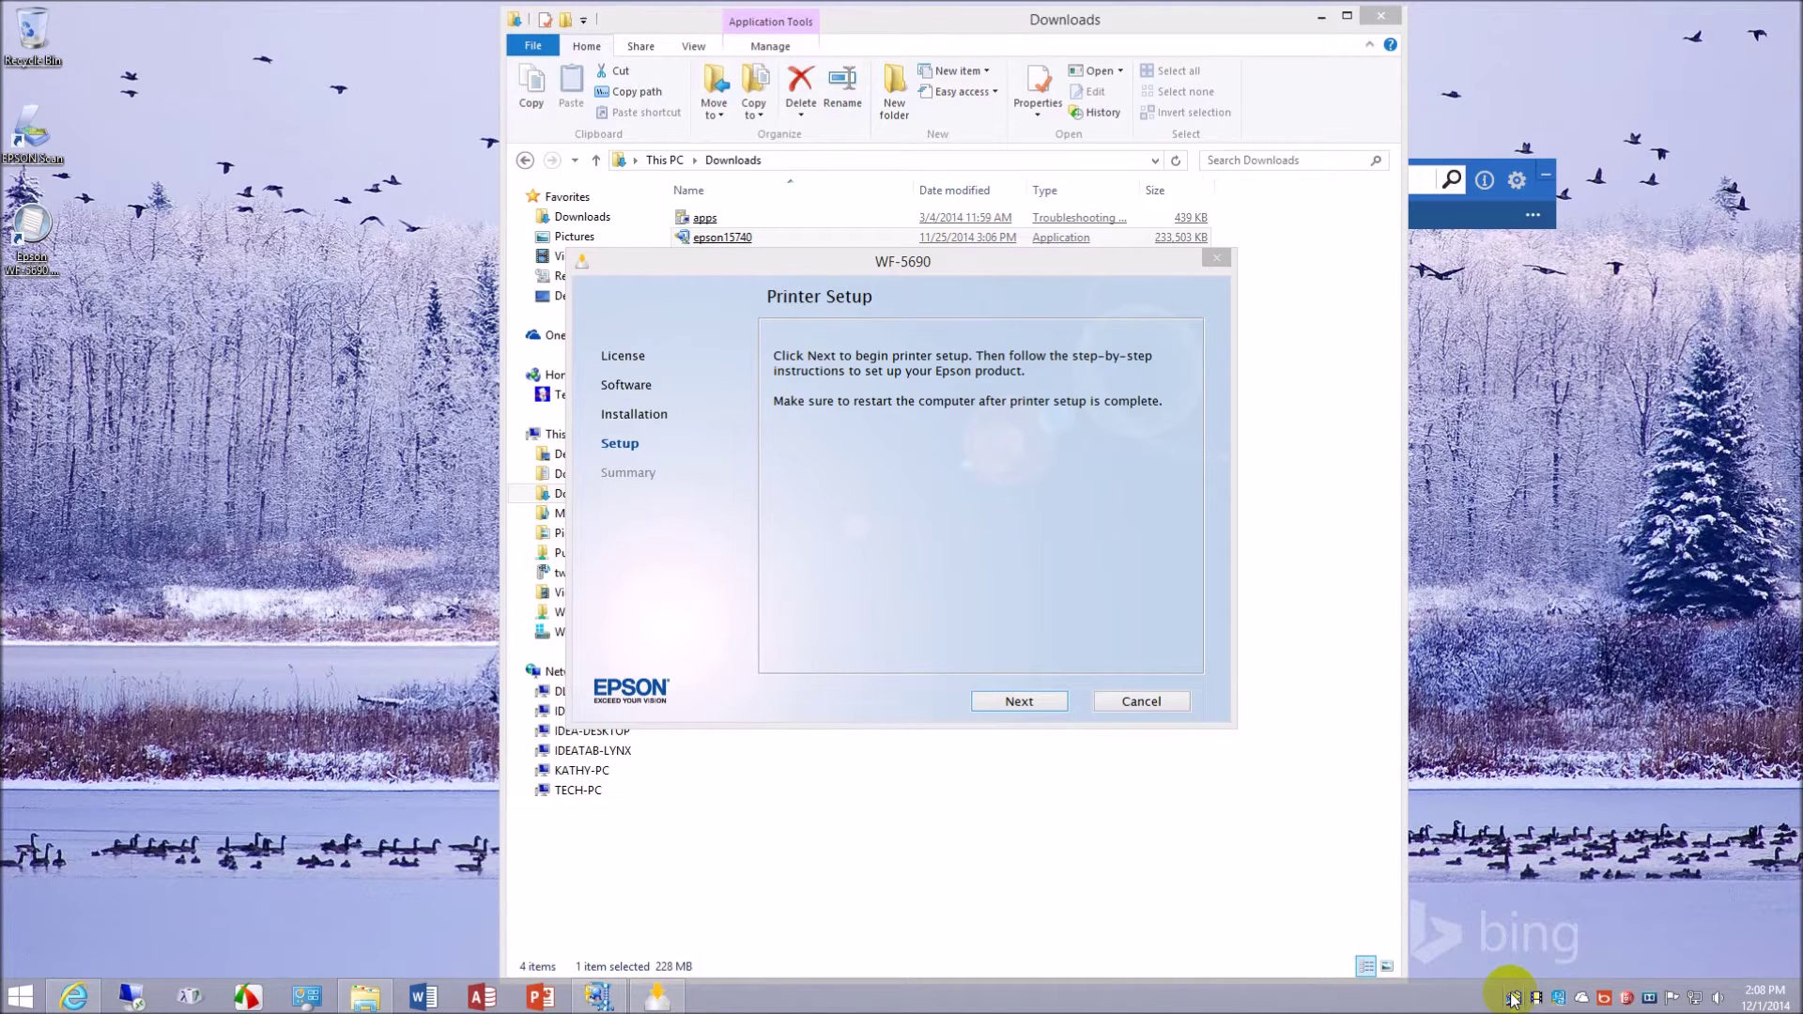
{"action": "right_click", "coordinate": [1514, 999]}
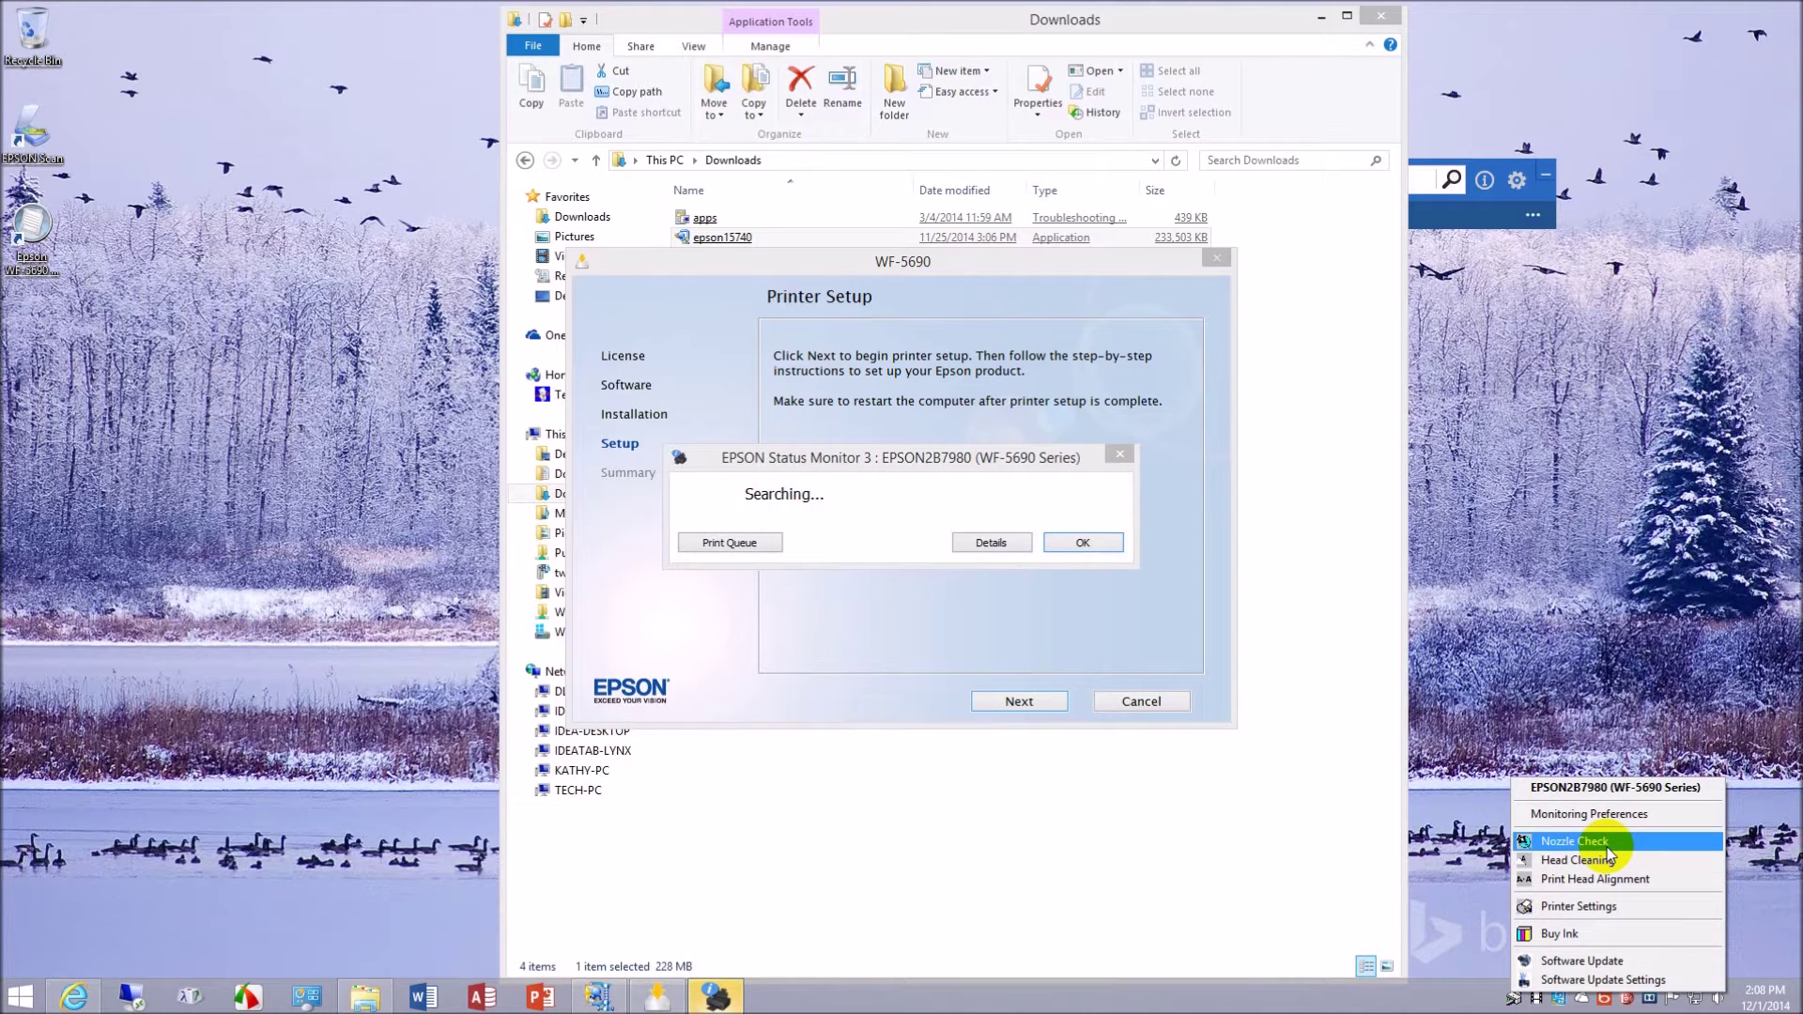
{"action": "left_click", "coordinate": [1064, 549]}
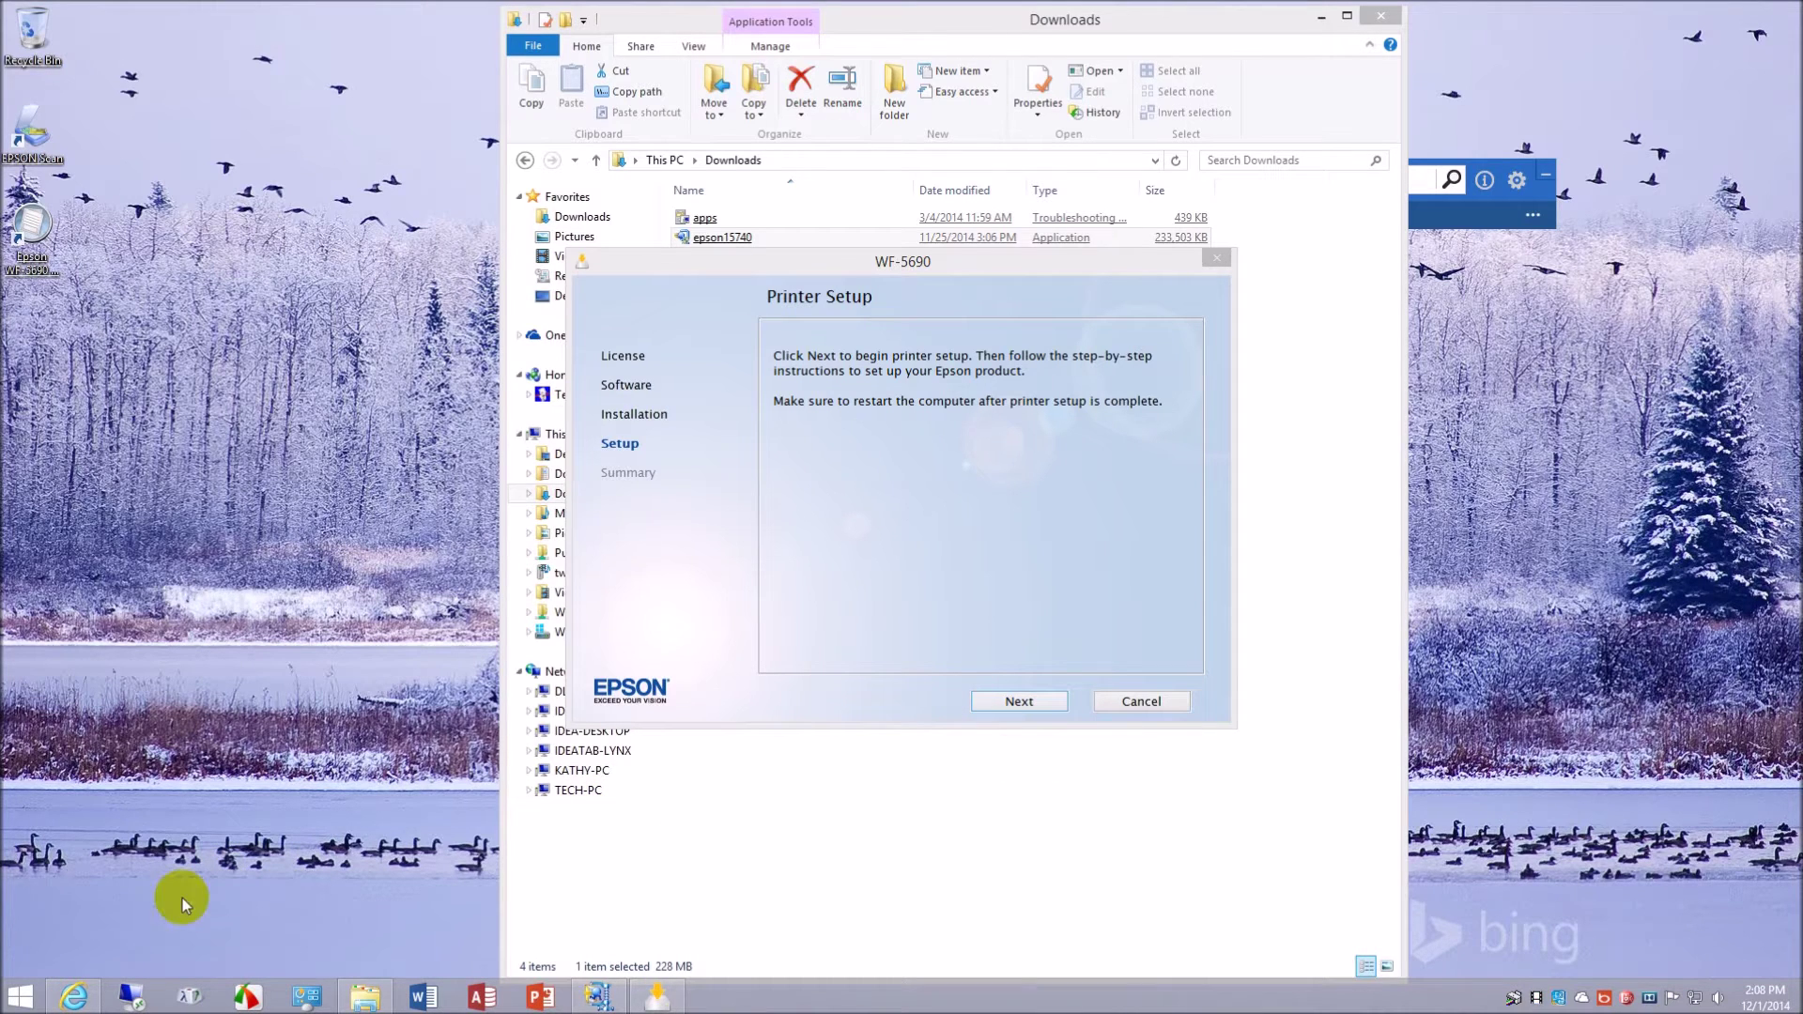
- Start printer setup and pick Wireless connection for the WF-5690
{"action": "left_click", "coordinate": [1020, 704]}
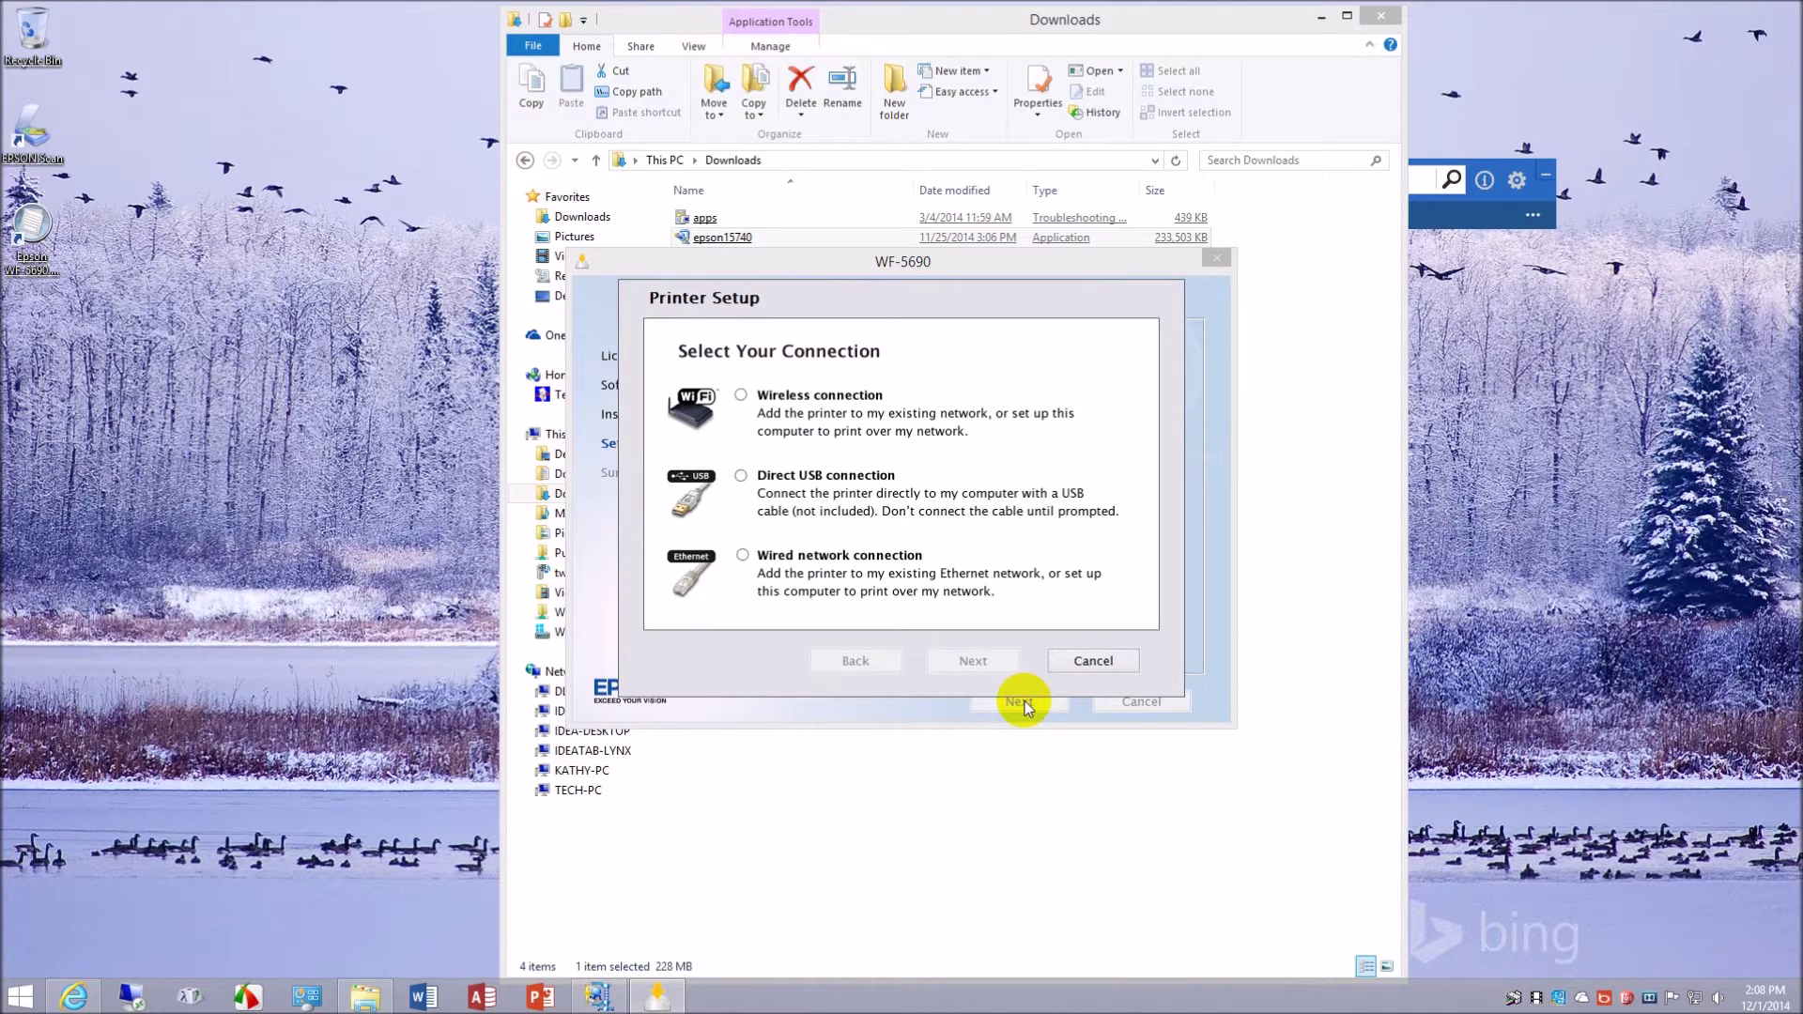
{"action": "left_click", "coordinate": [743, 400]}
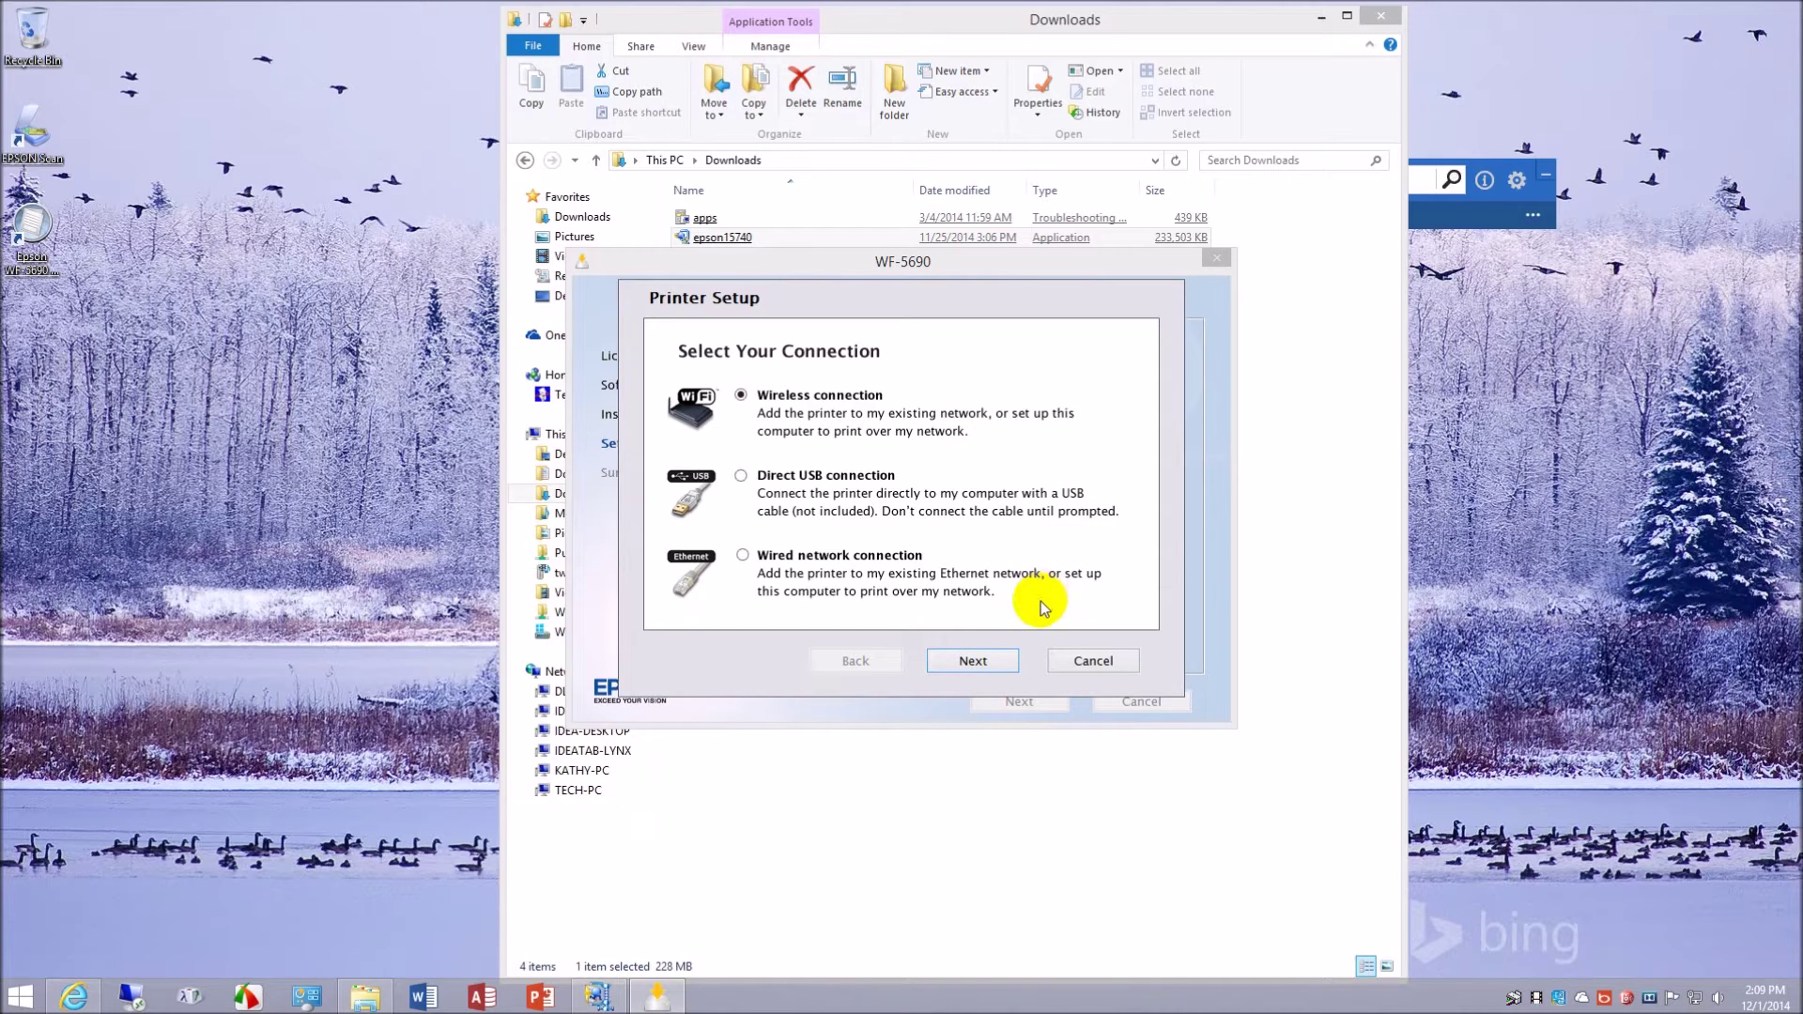
{"action": "left_click", "coordinate": [974, 661]}
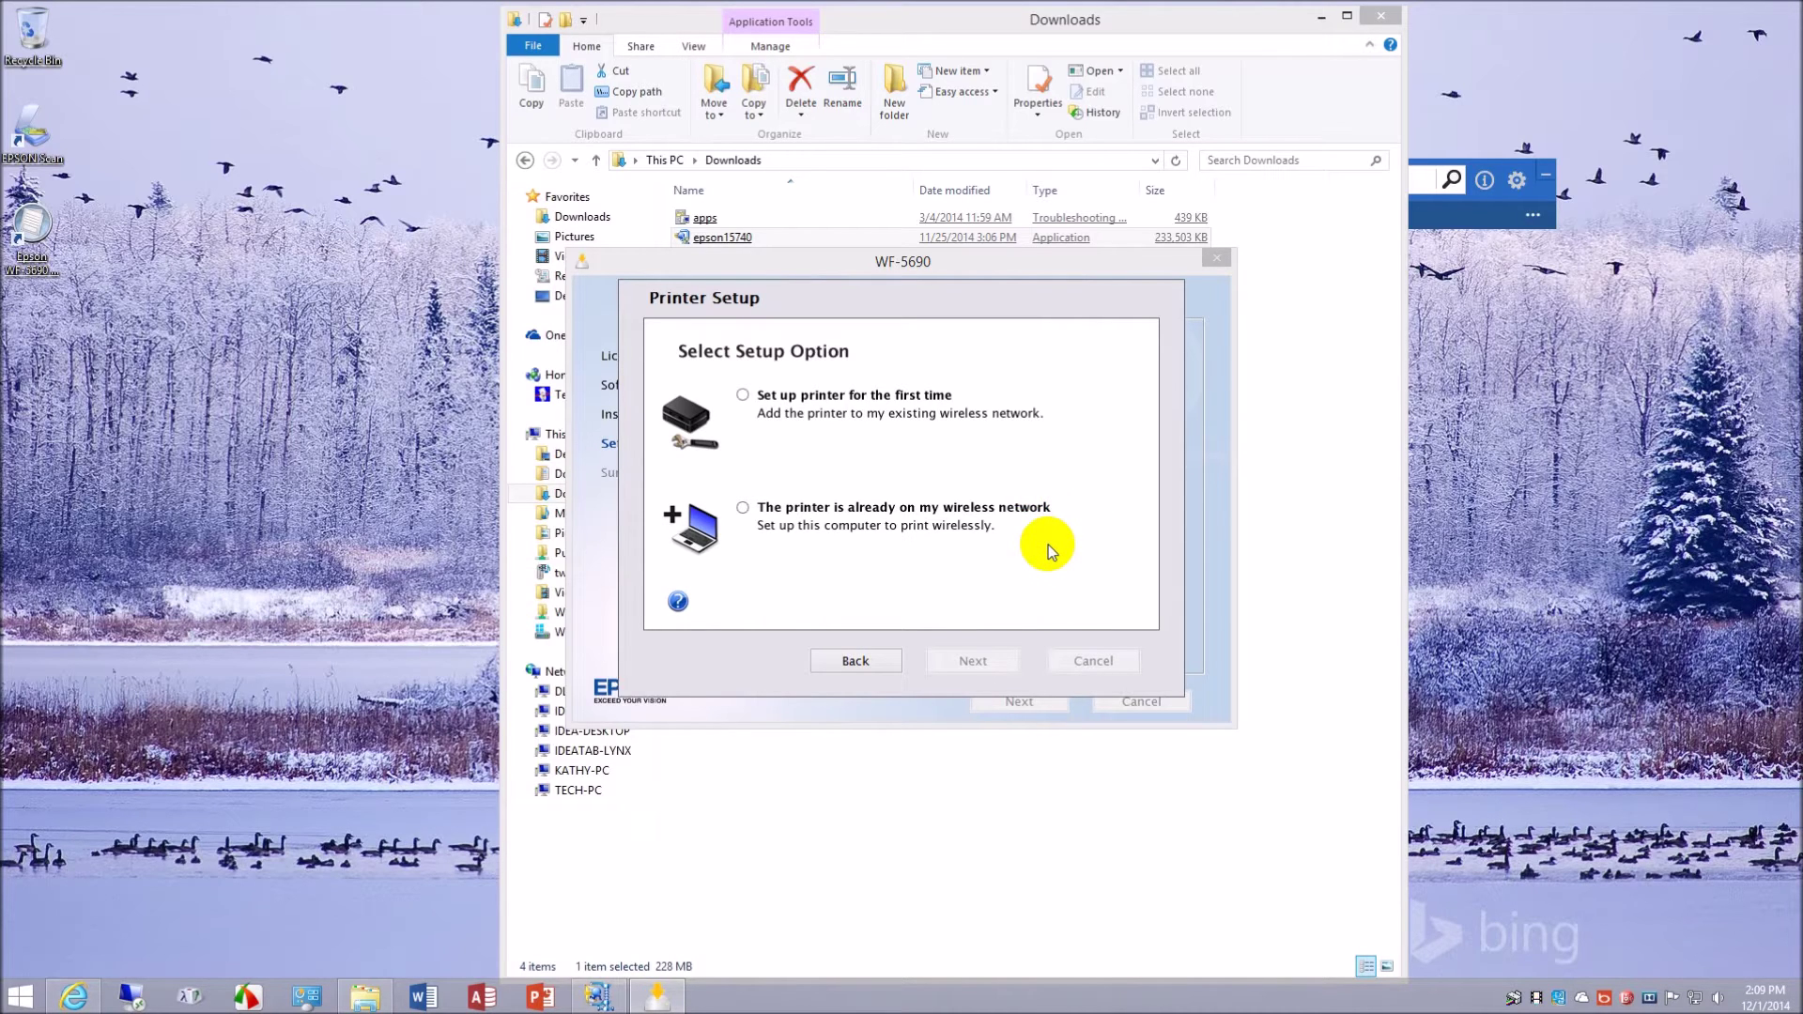
- After trying first-time setup and going back, choose 'The printer is already on my wireless network'
{"action": "left_click", "coordinate": [743, 398]}
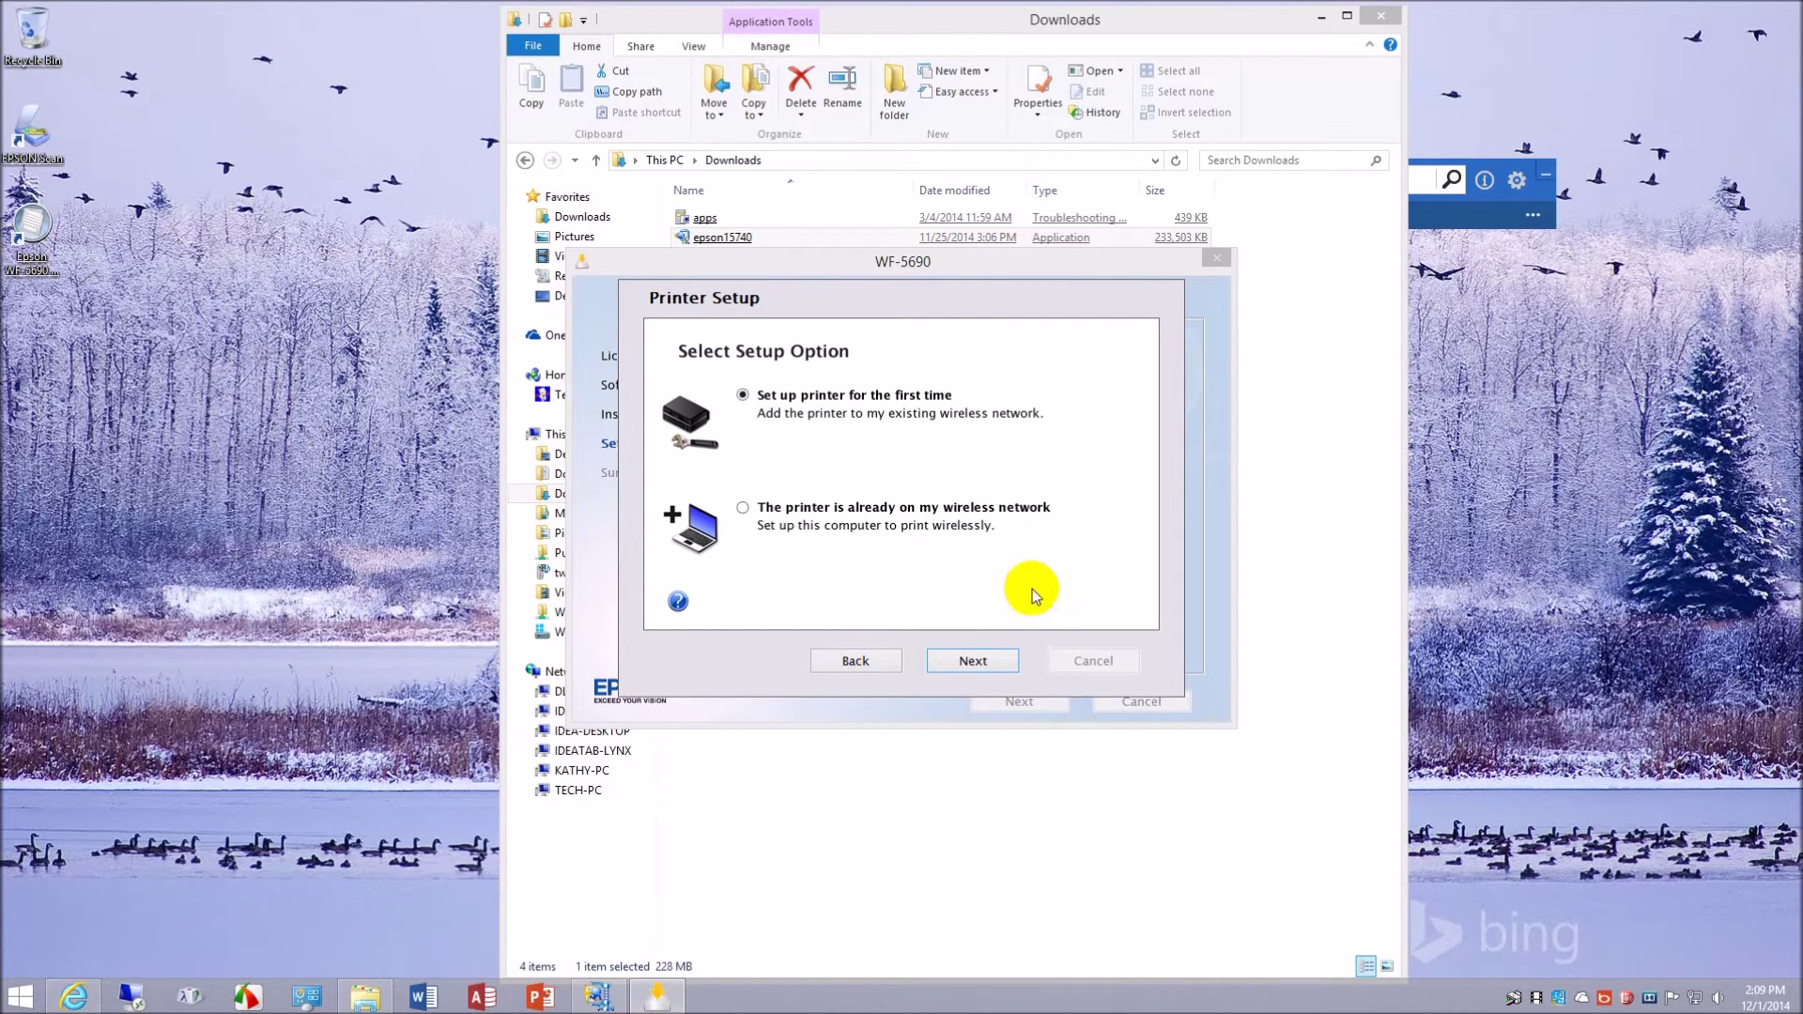
{"action": "left_click", "coordinate": [965, 663]}
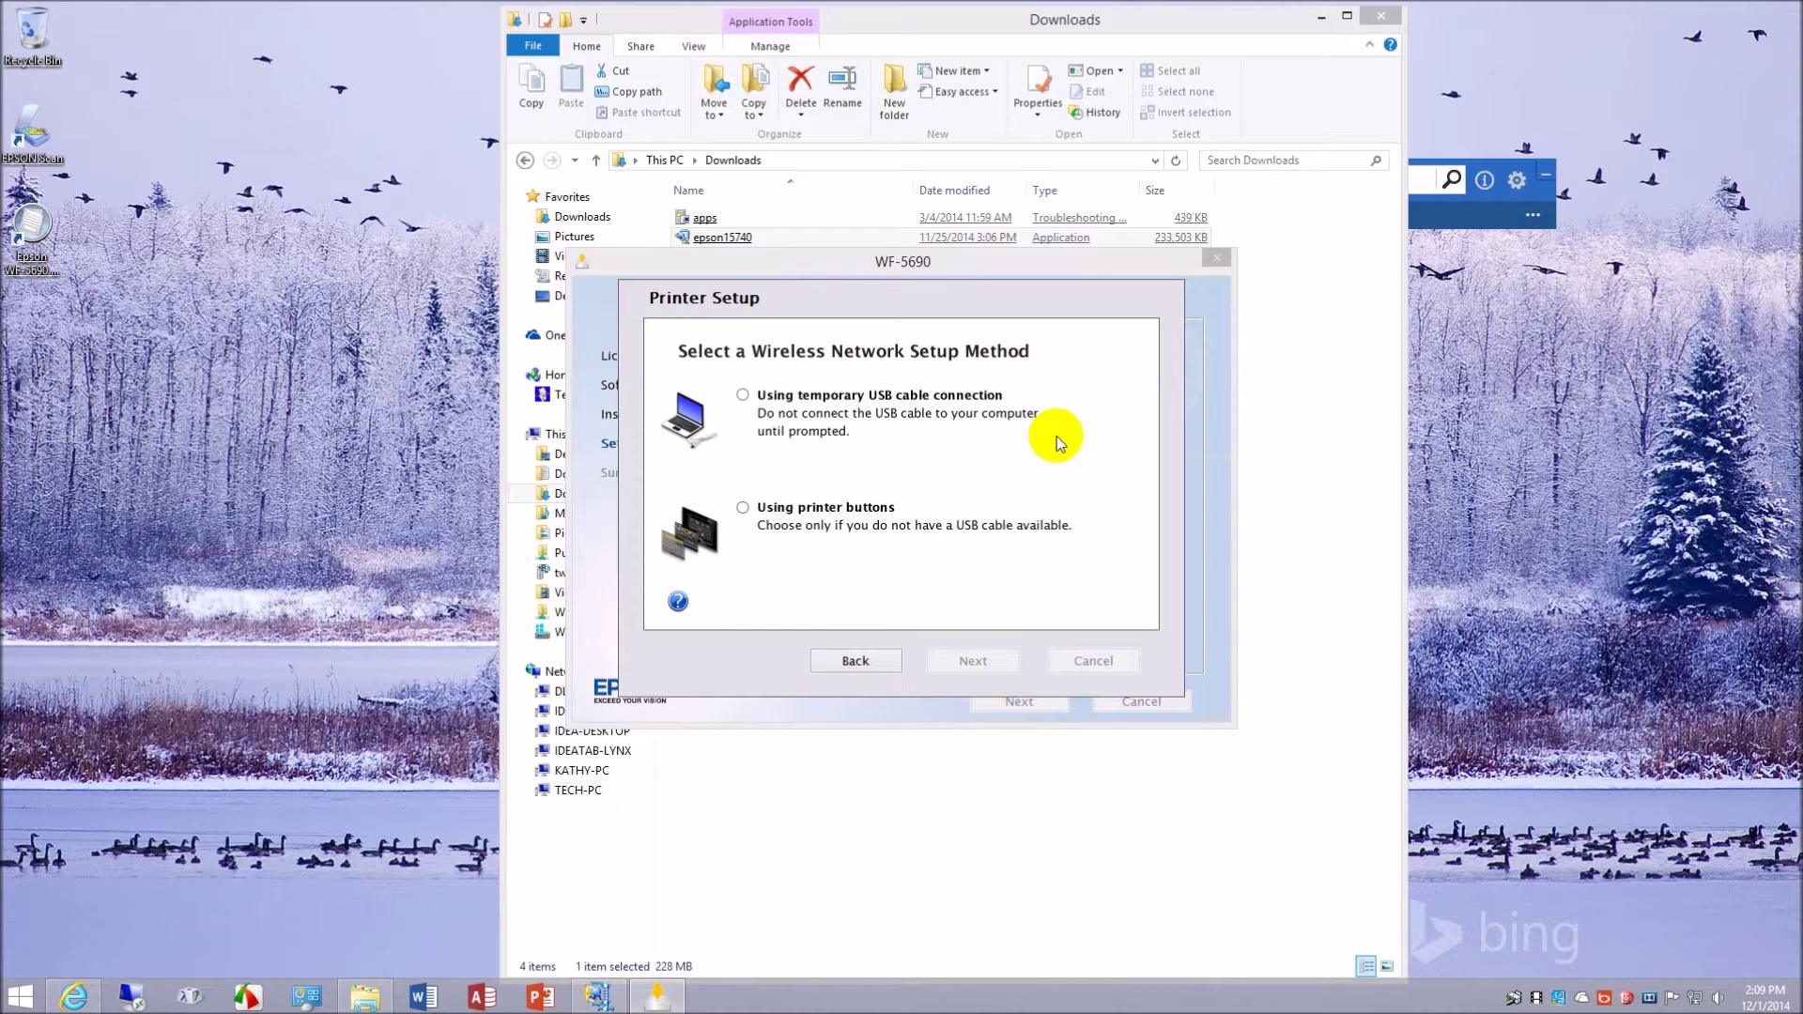
{"action": "left_click", "coordinate": [856, 661]}
{"action": "left_click", "coordinate": [742, 508]}
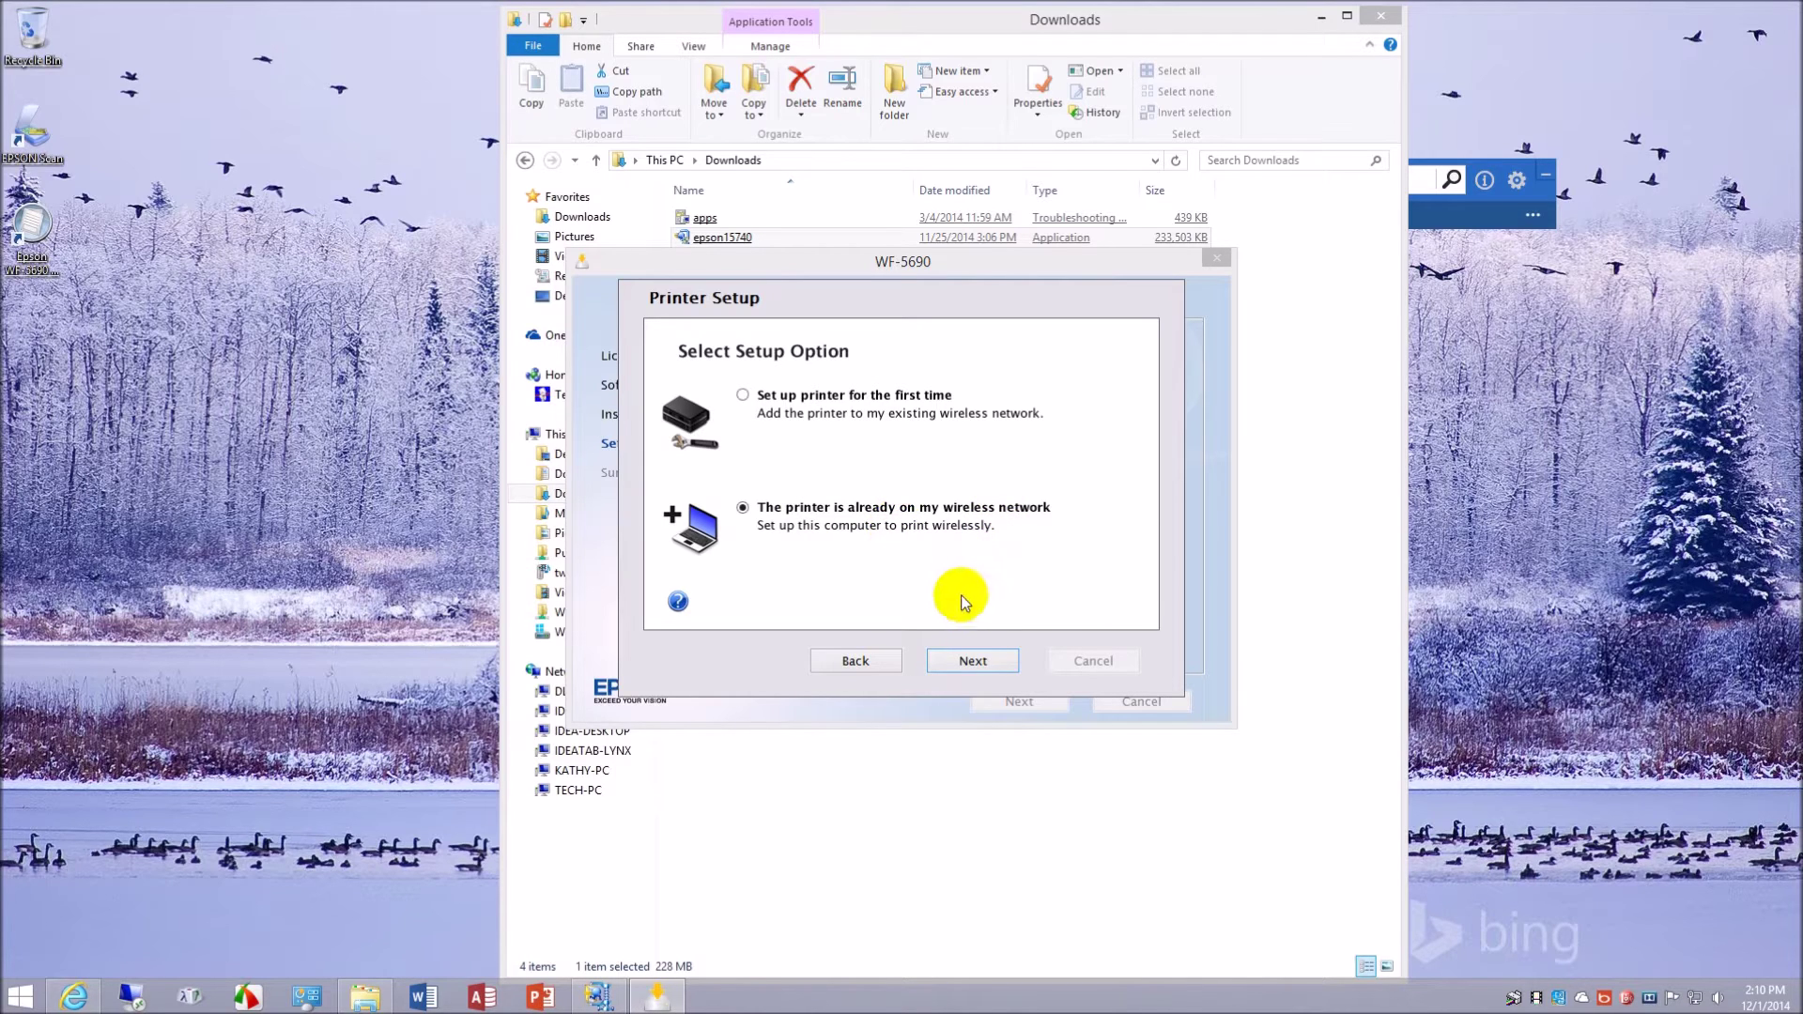
{"action": "left_click", "coordinate": [995, 669]}
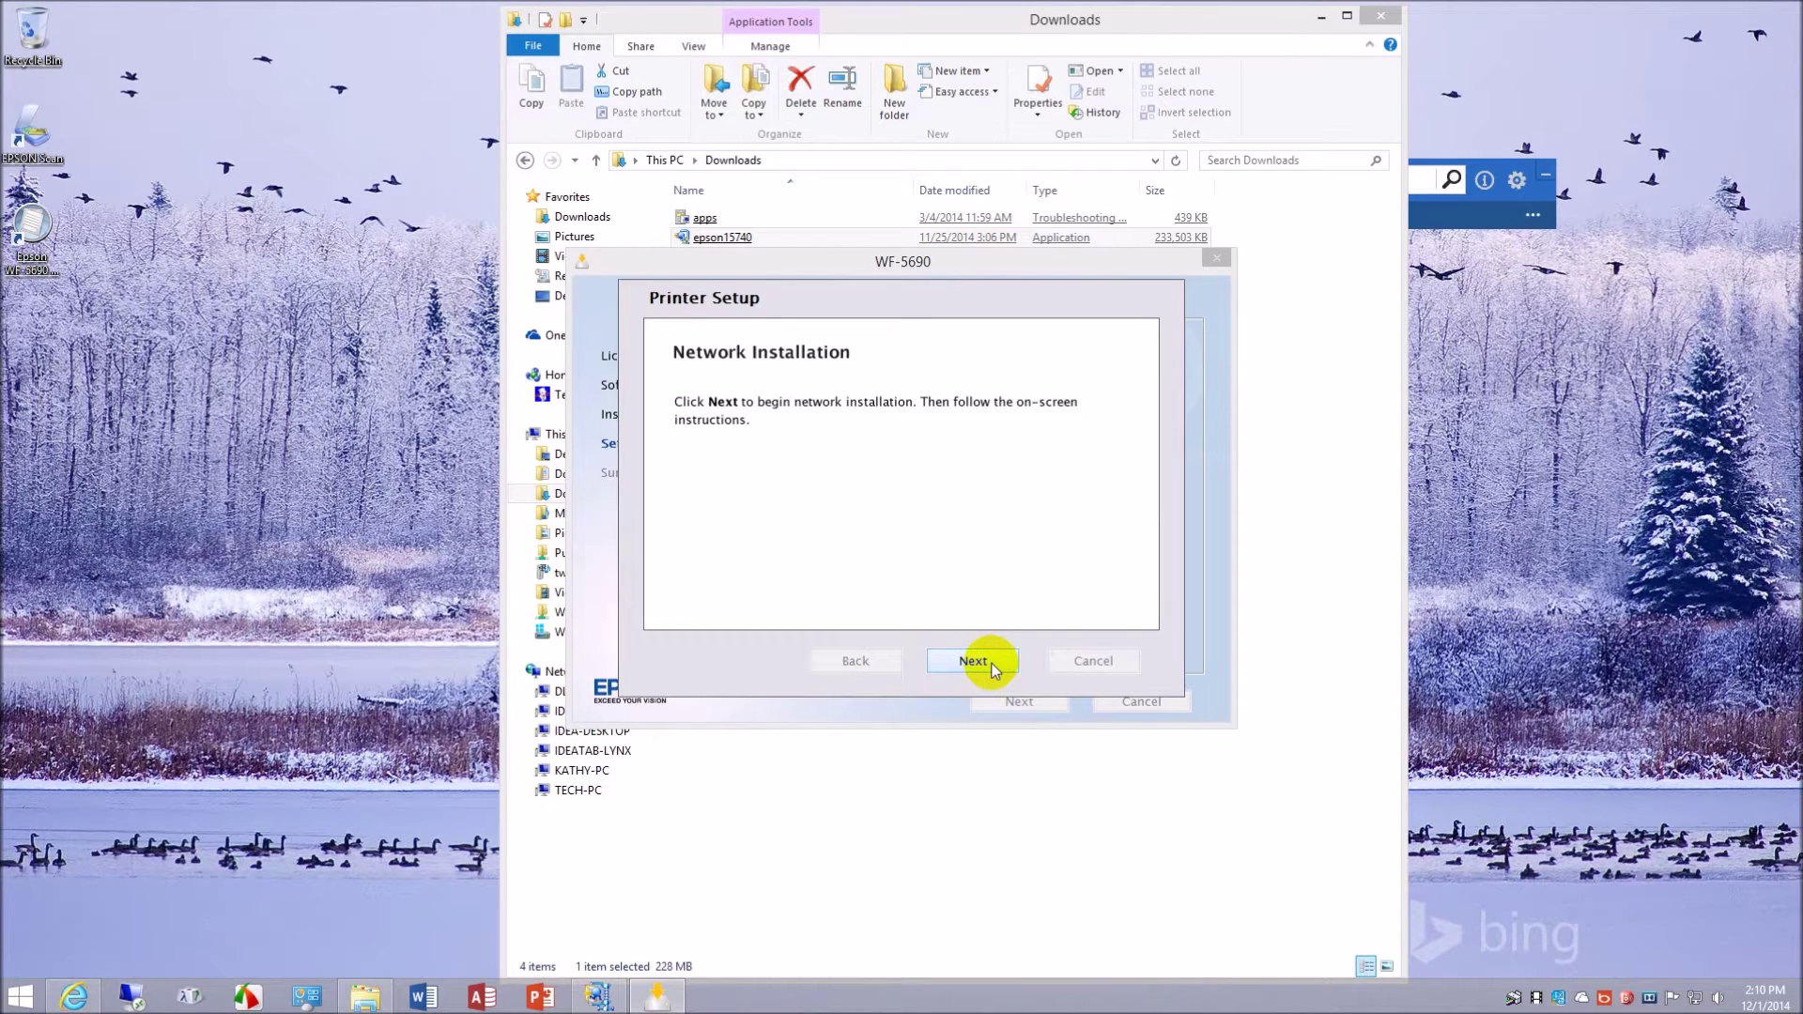
- Allow Epson software through the firewall and select the WF-5690 Series found on wireless LAN
{"action": "left_click", "coordinate": [973, 662]}
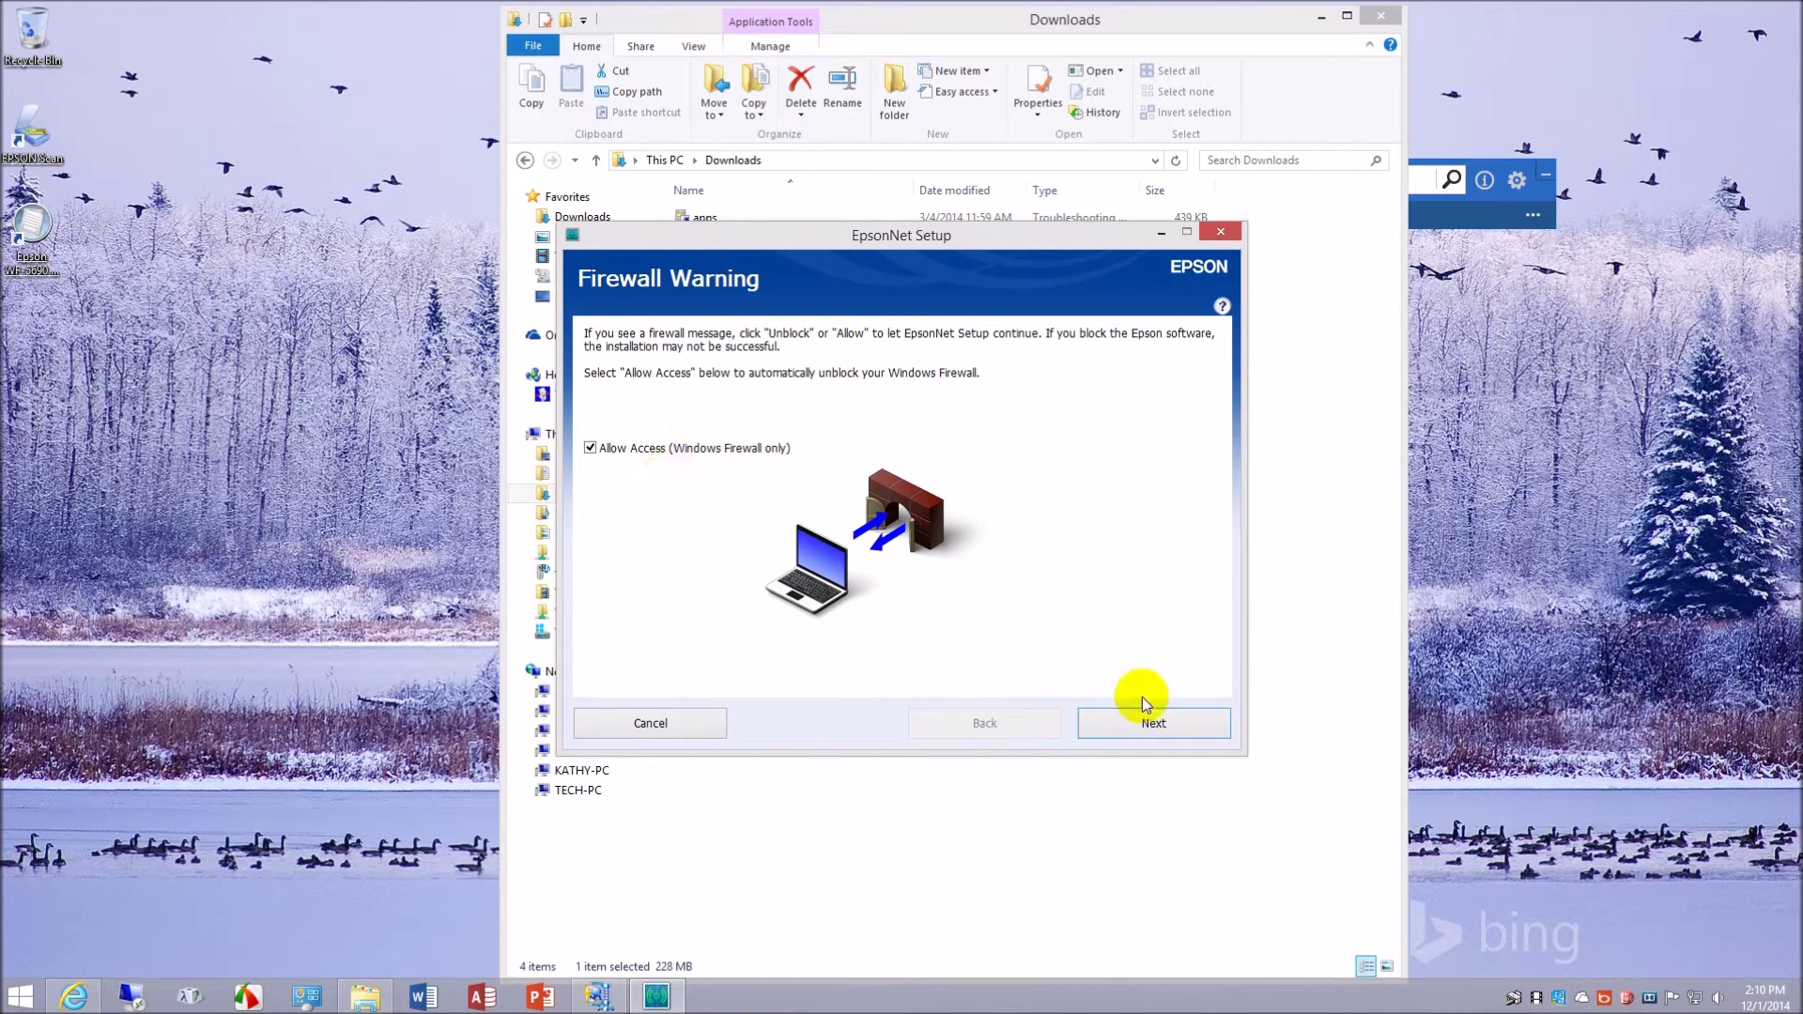
{"action": "left_click", "coordinate": [1154, 723]}
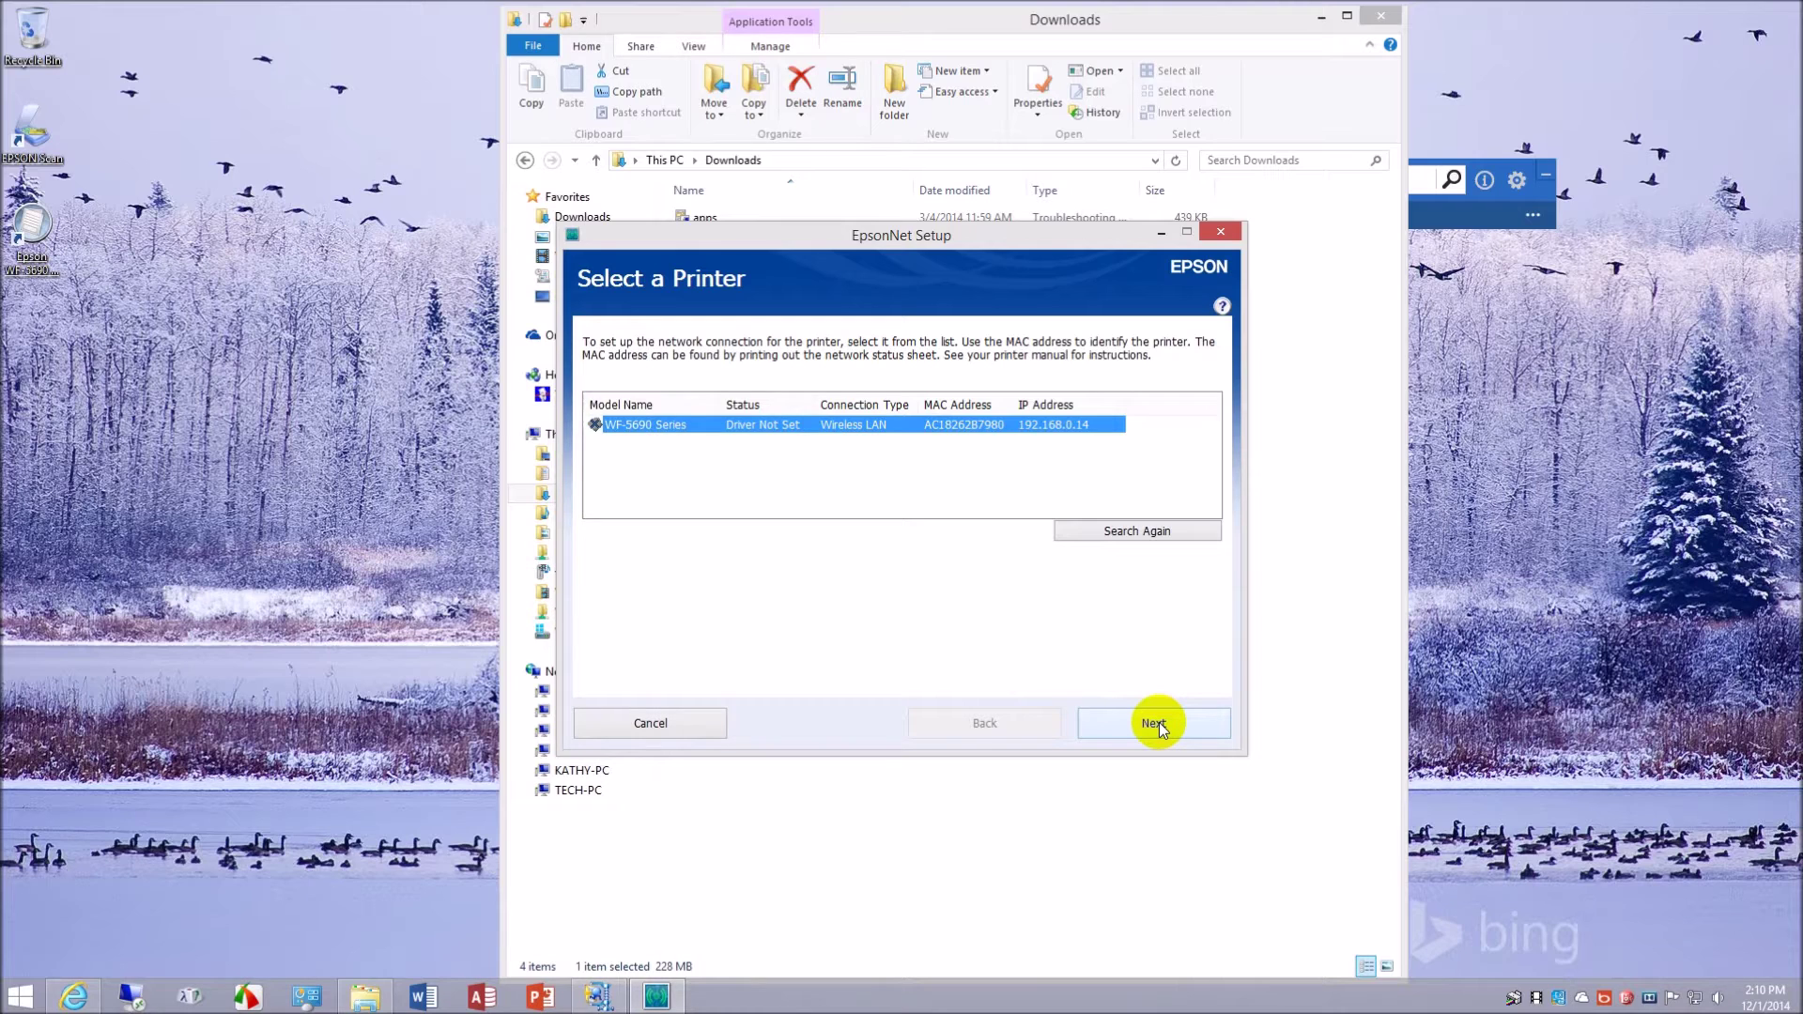
{"action": "left_click", "coordinate": [1160, 725]}
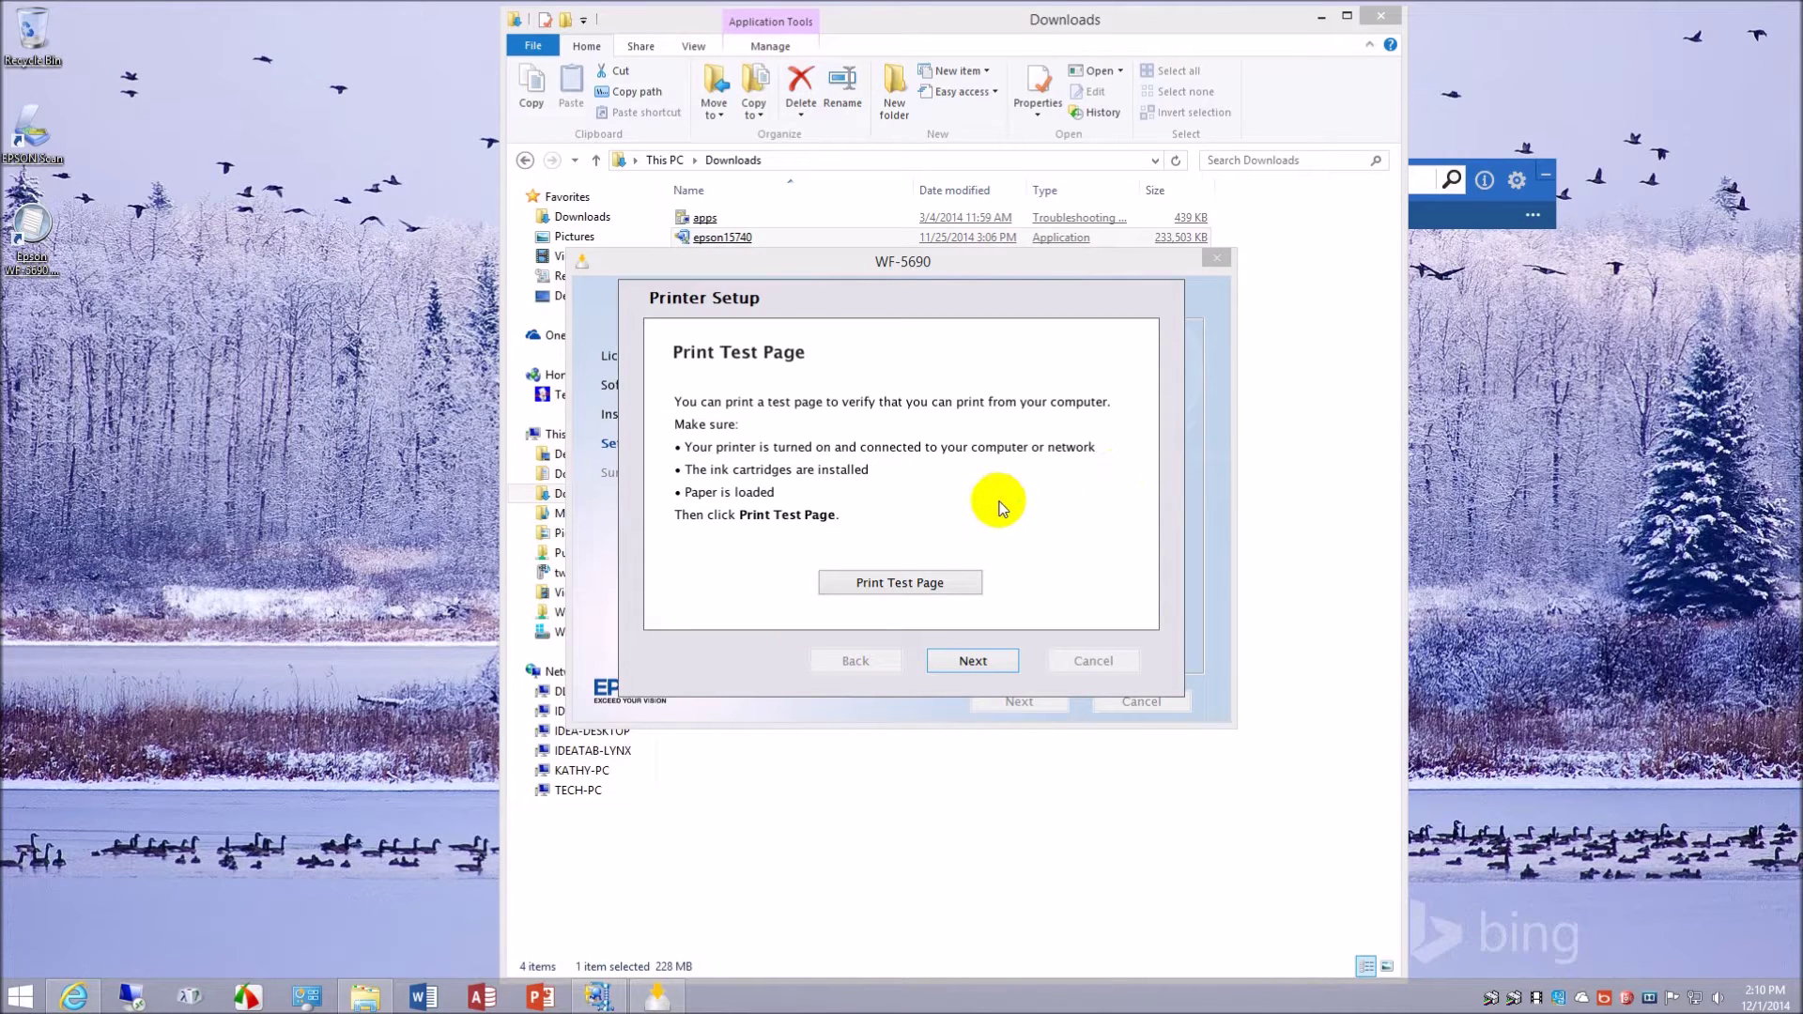
- Skip the test page and choose Yes to set up the fax number and header now
{"action": "left_click", "coordinate": [974, 661]}
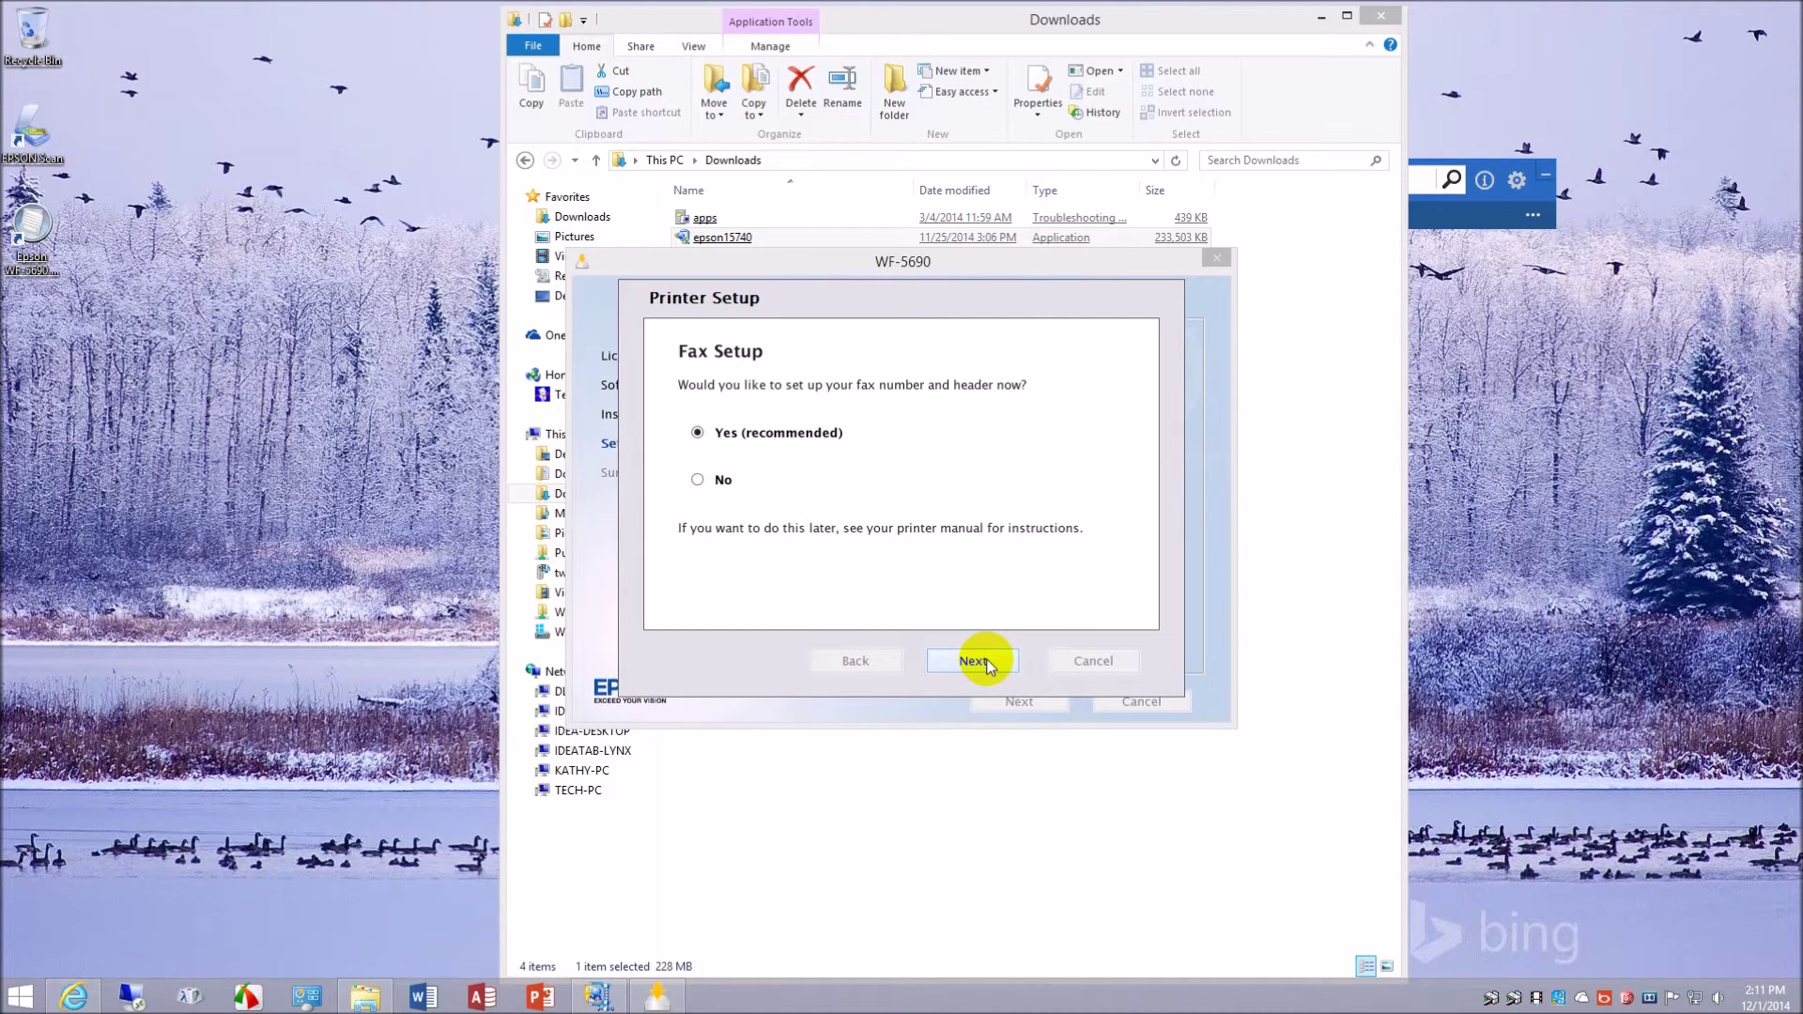
{"action": "left_click", "coordinate": [977, 661]}
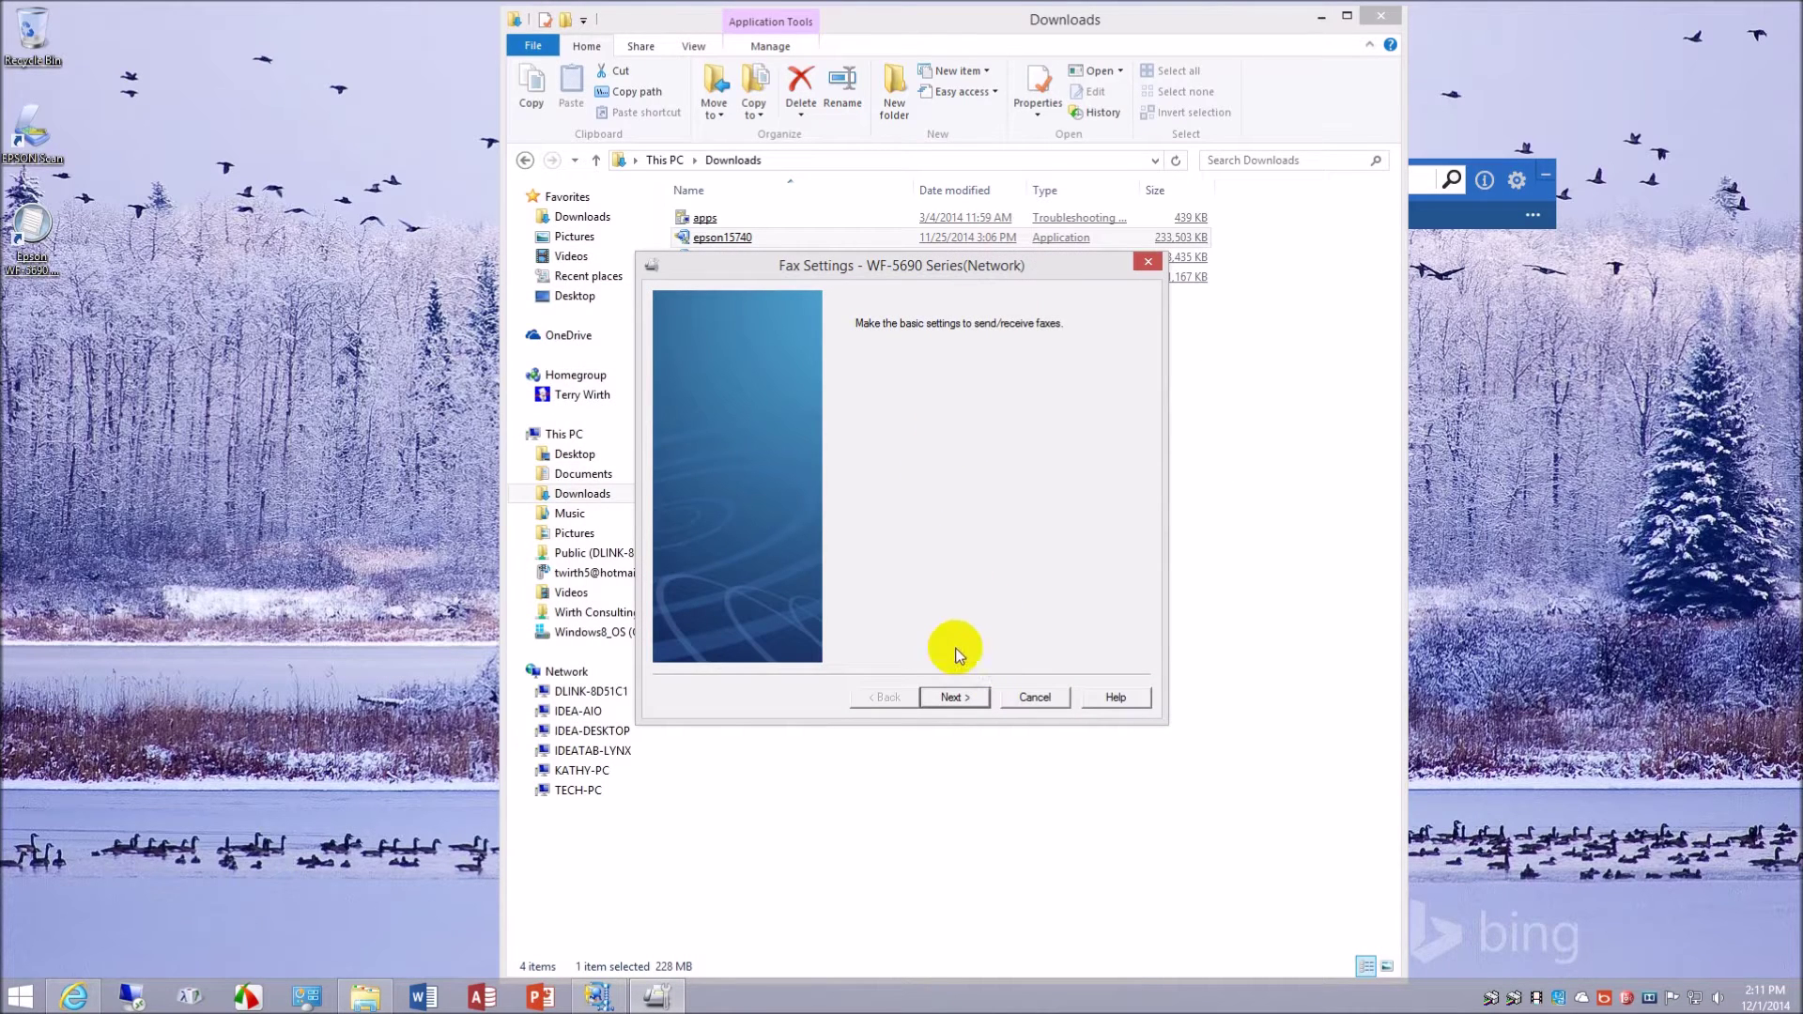
- Enter 'With Consulting, LLC' as the fax header and type the fax phone number
{"action": "left_click", "coordinate": [952, 700]}
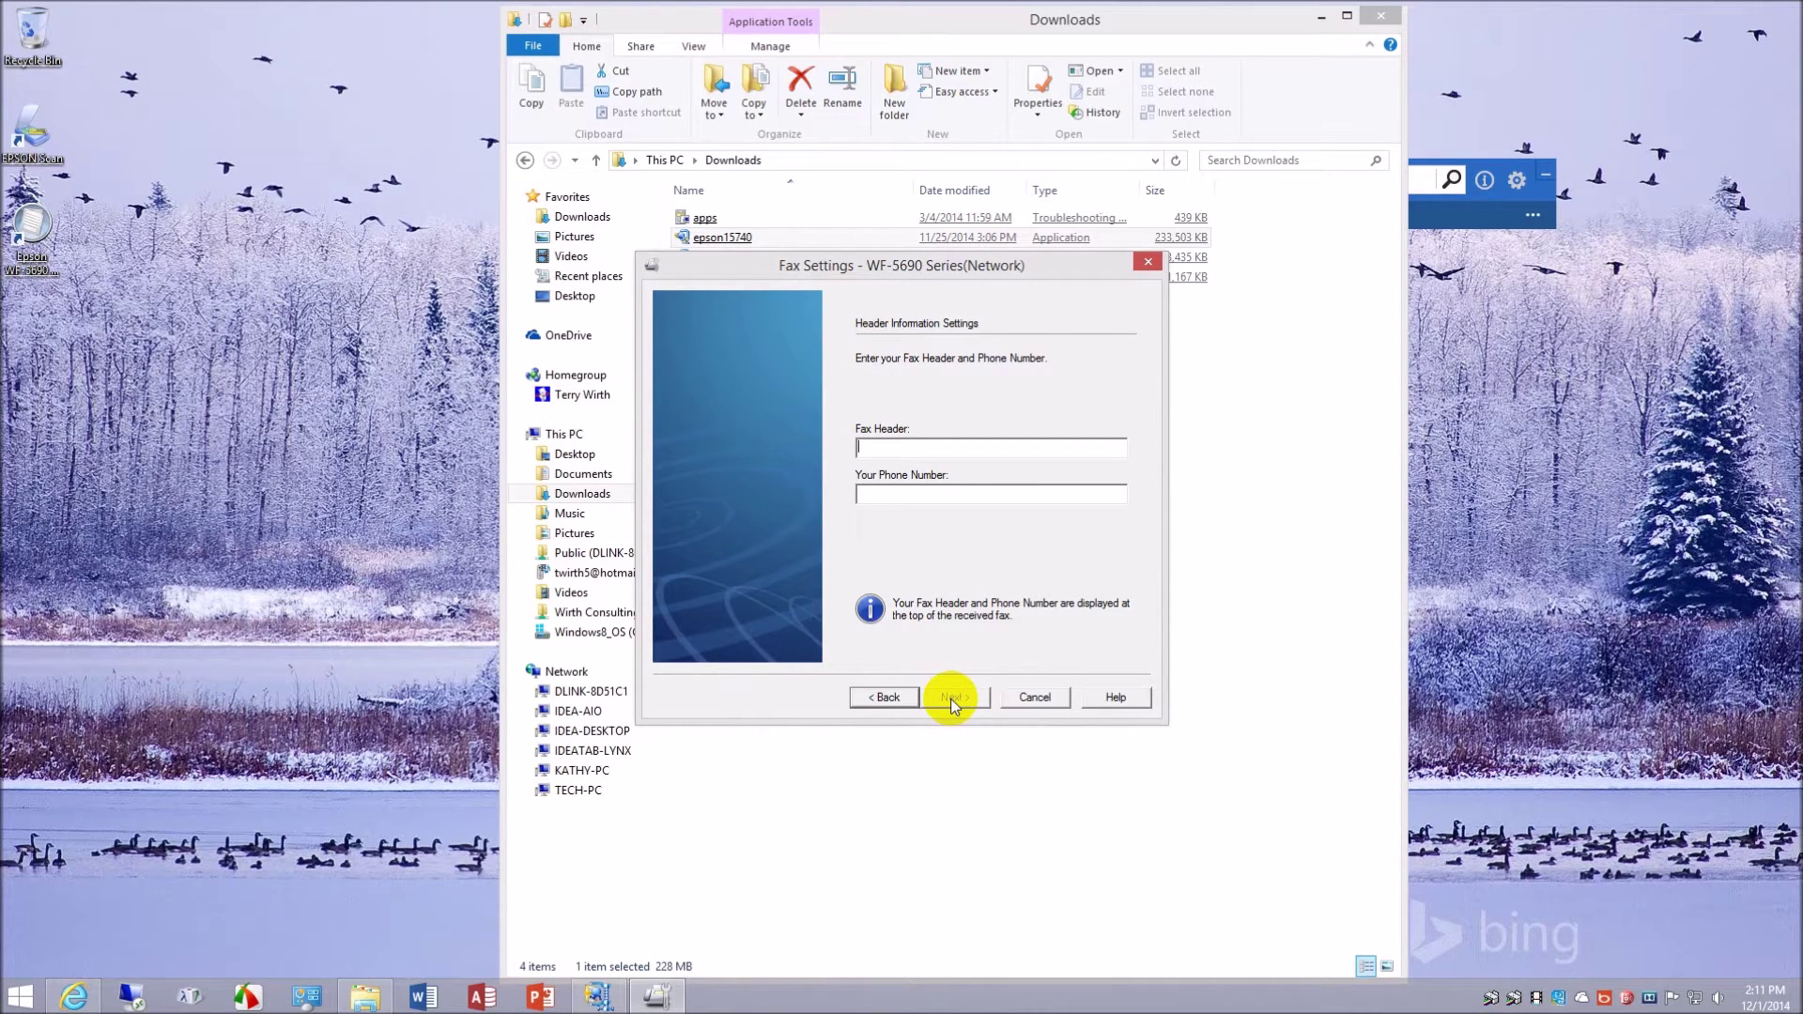
{"action": "type", "text": "With"}
{"action": "type", "text": " Consdultin"}
{"action": "type", "text": "g,"}
{"action": "key", "text": "BackSpace"}
{"action": "key", "text": "BackSpace"}
{"action": "key", "text": "BackSpace"}
{"action": "key", "text": "BackSpace"}
{"action": "key", "text": "BackSpace"}
{"action": "key", "text": "BackSpace"}
{"action": "key", "text": "BackSpace"}
{"action": "key", "text": "BackSpace"}
{"action": "type", "text": "ulting"}
{"action": "type", "text": ", LLC"}
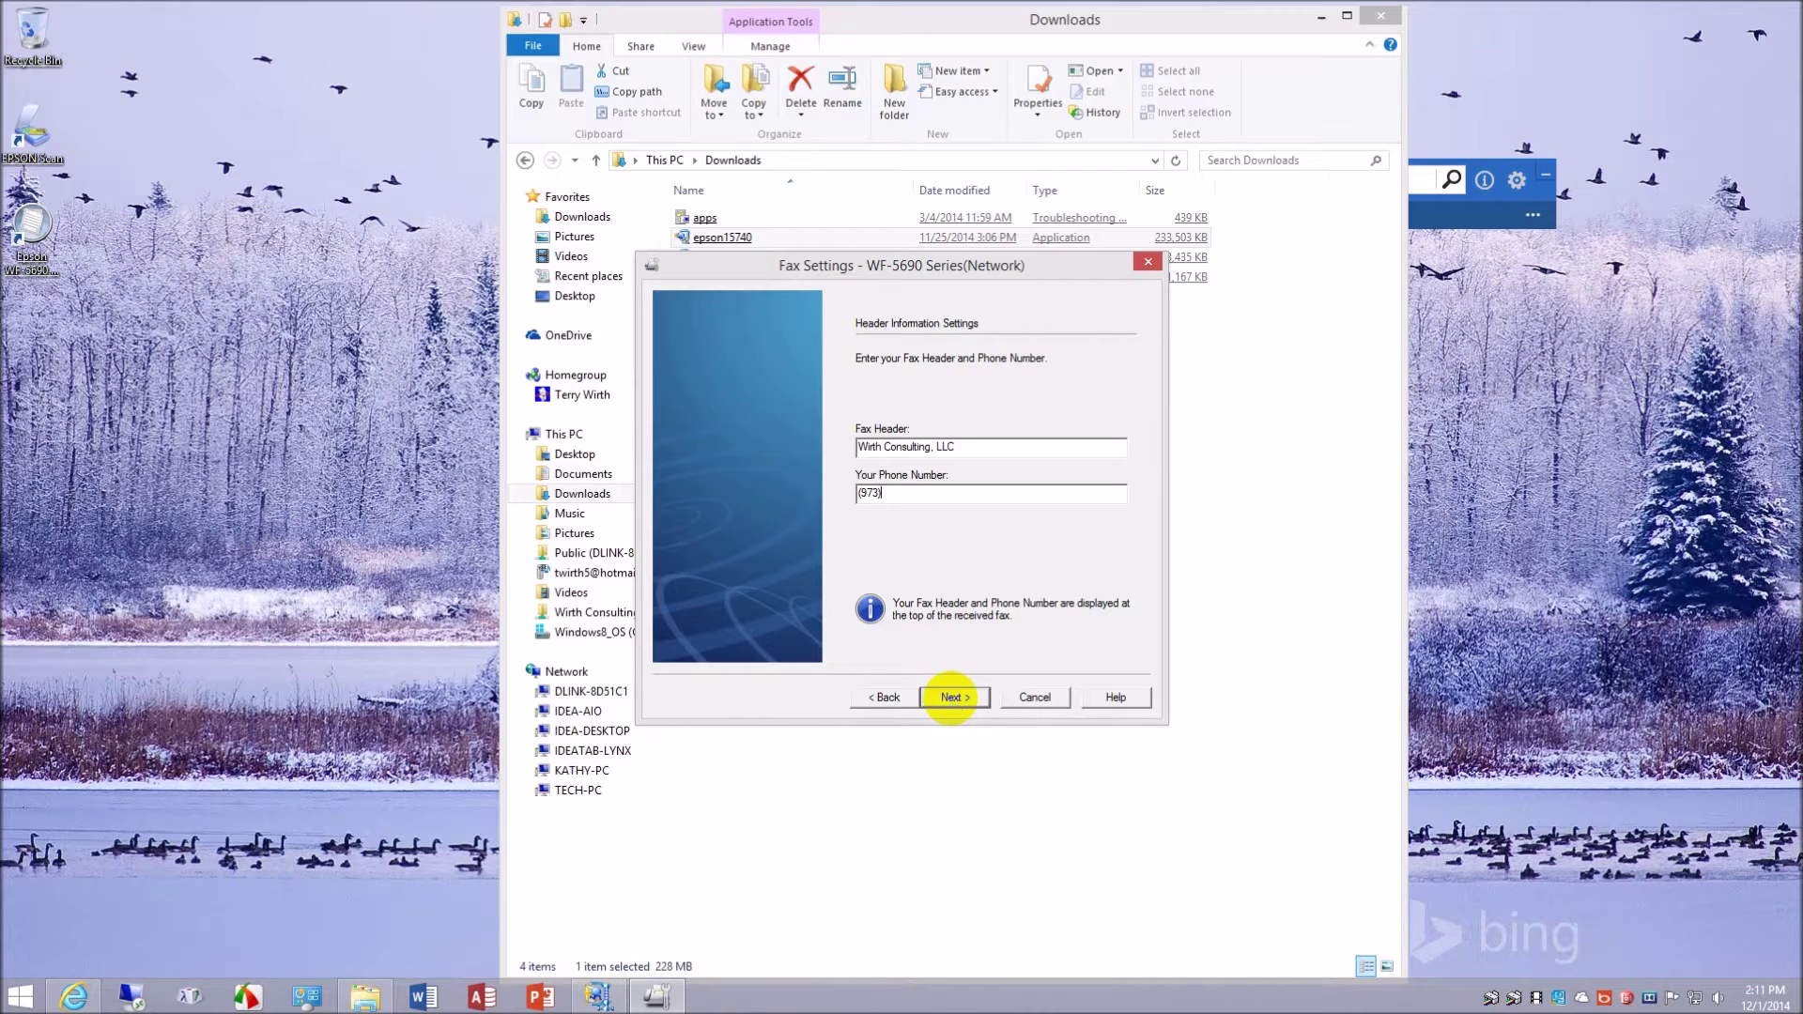
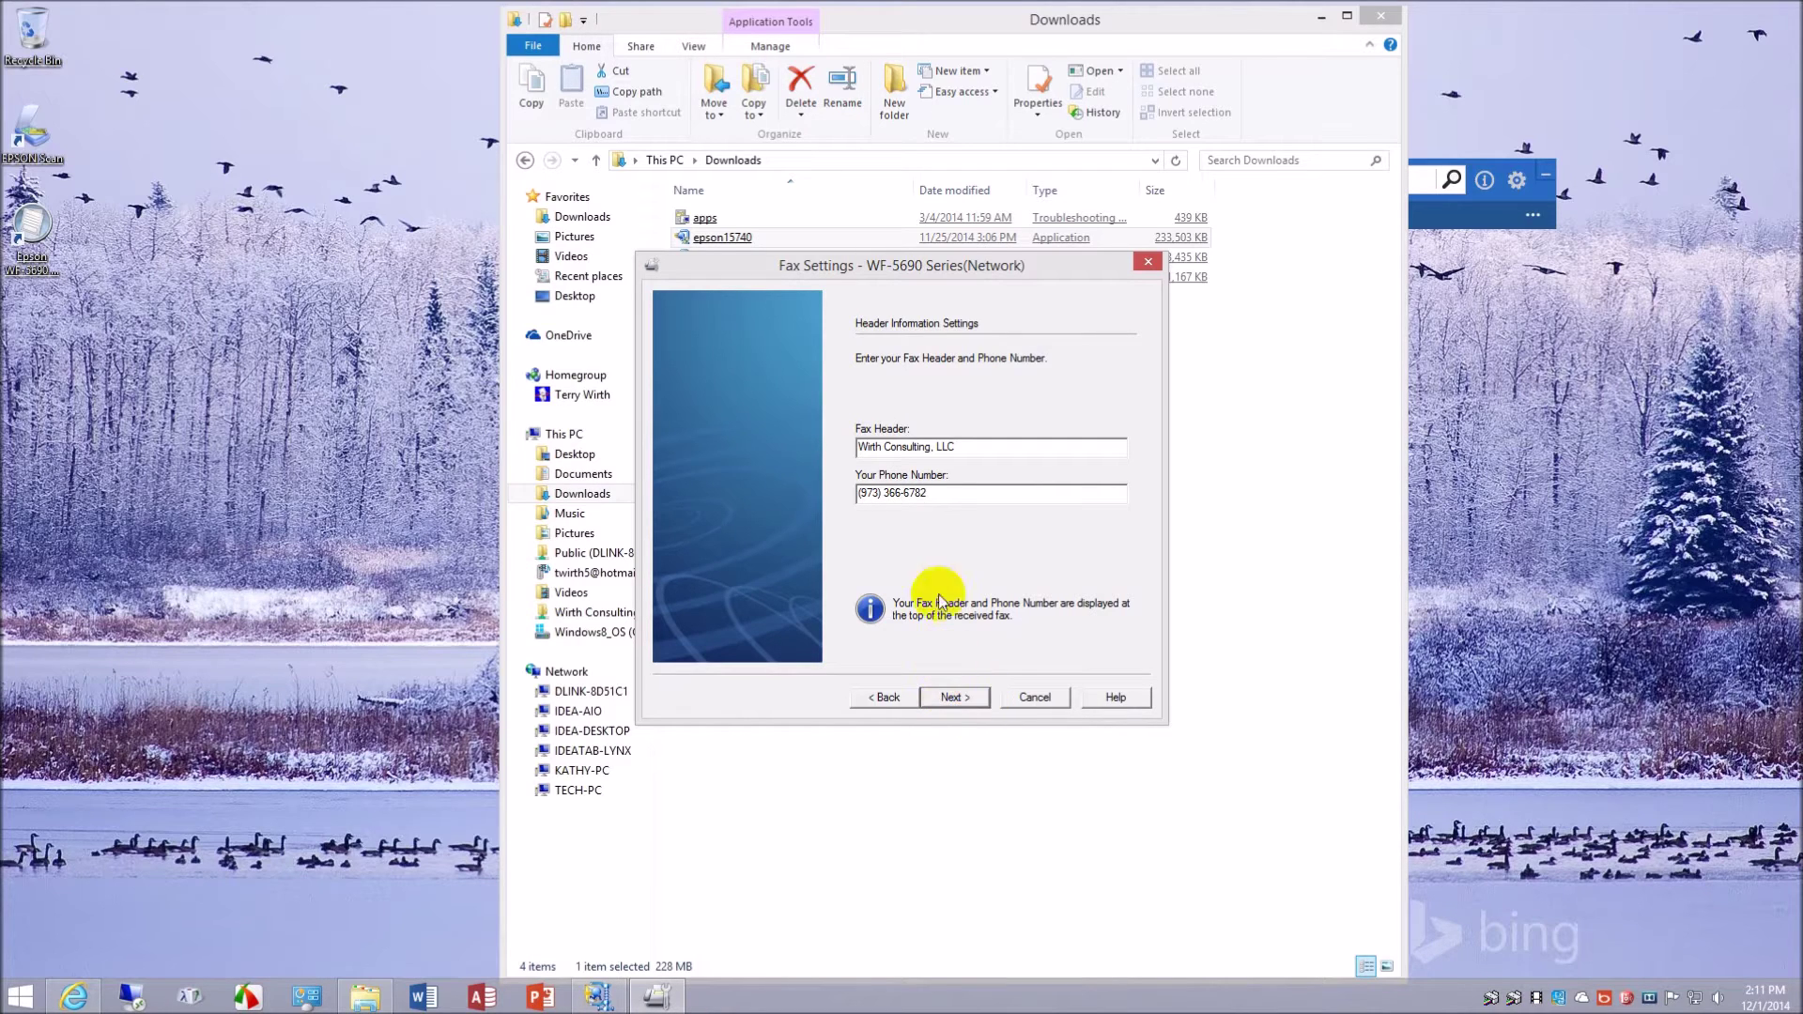
- Remove the parentheses and dash so the phone number is digits only, and accept it
{"action": "left_click", "coordinate": [950, 699]}
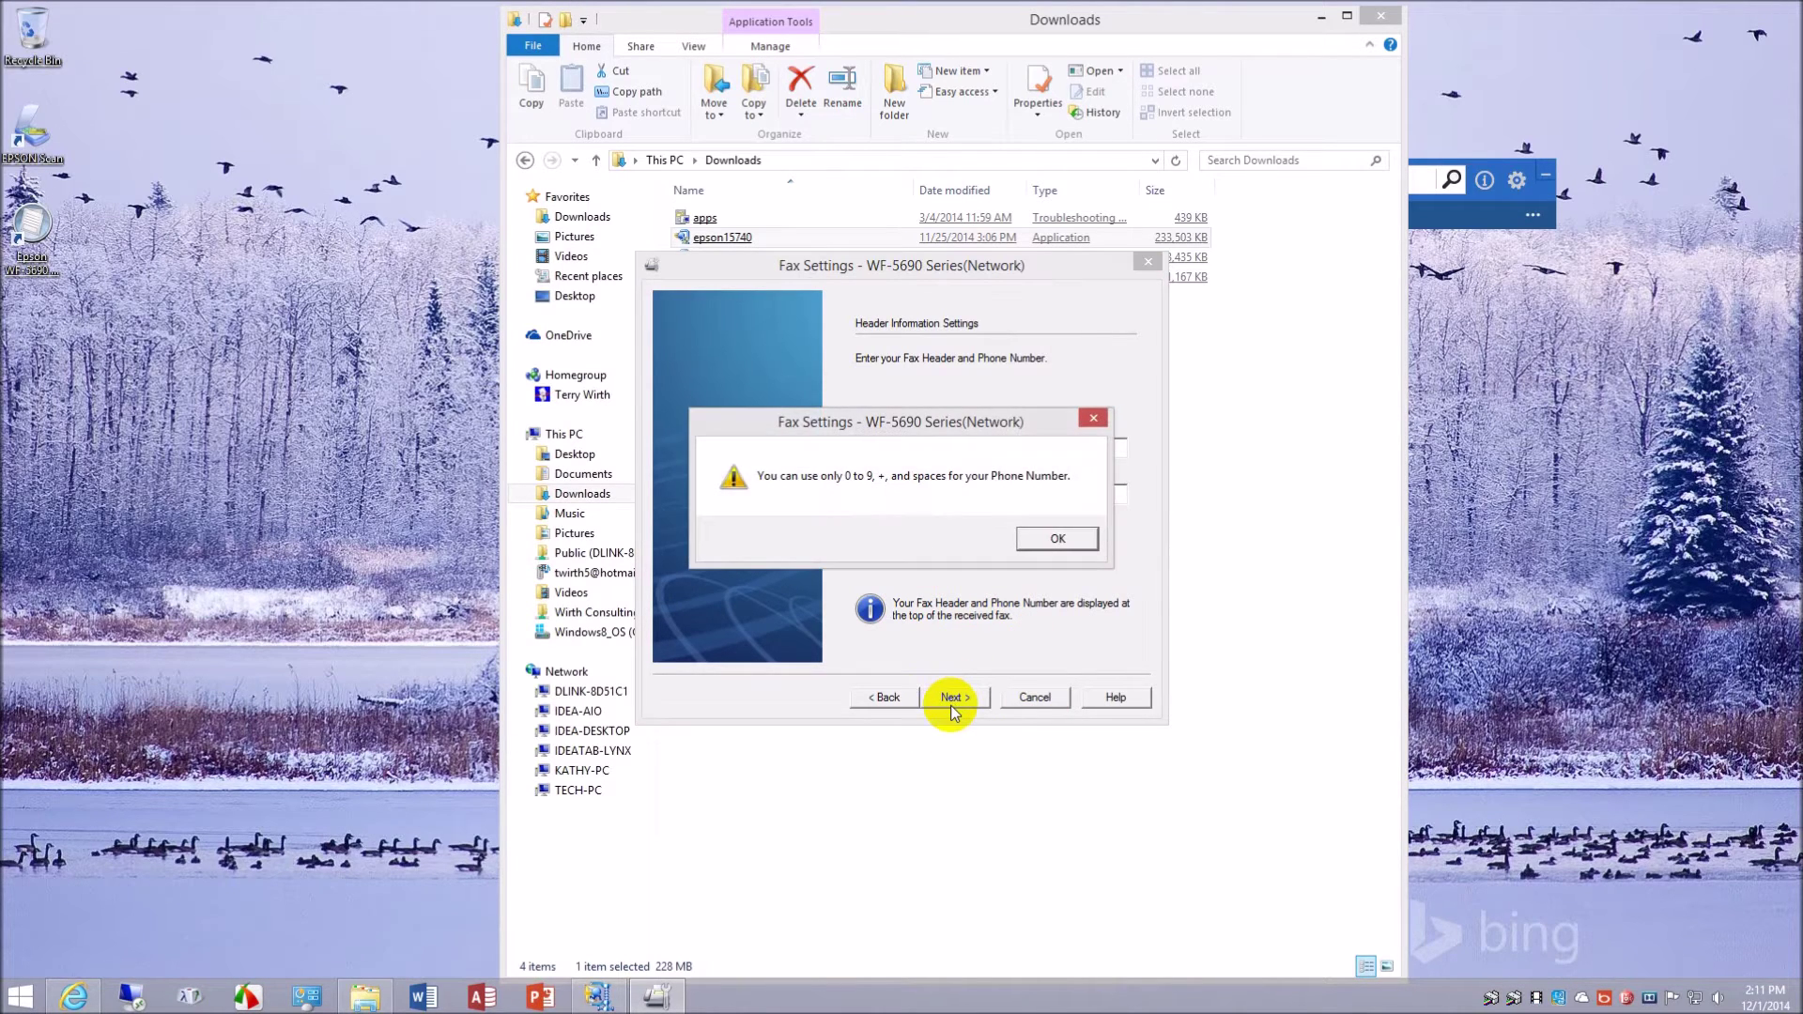
{"action": "left_click", "coordinate": [1061, 539]}
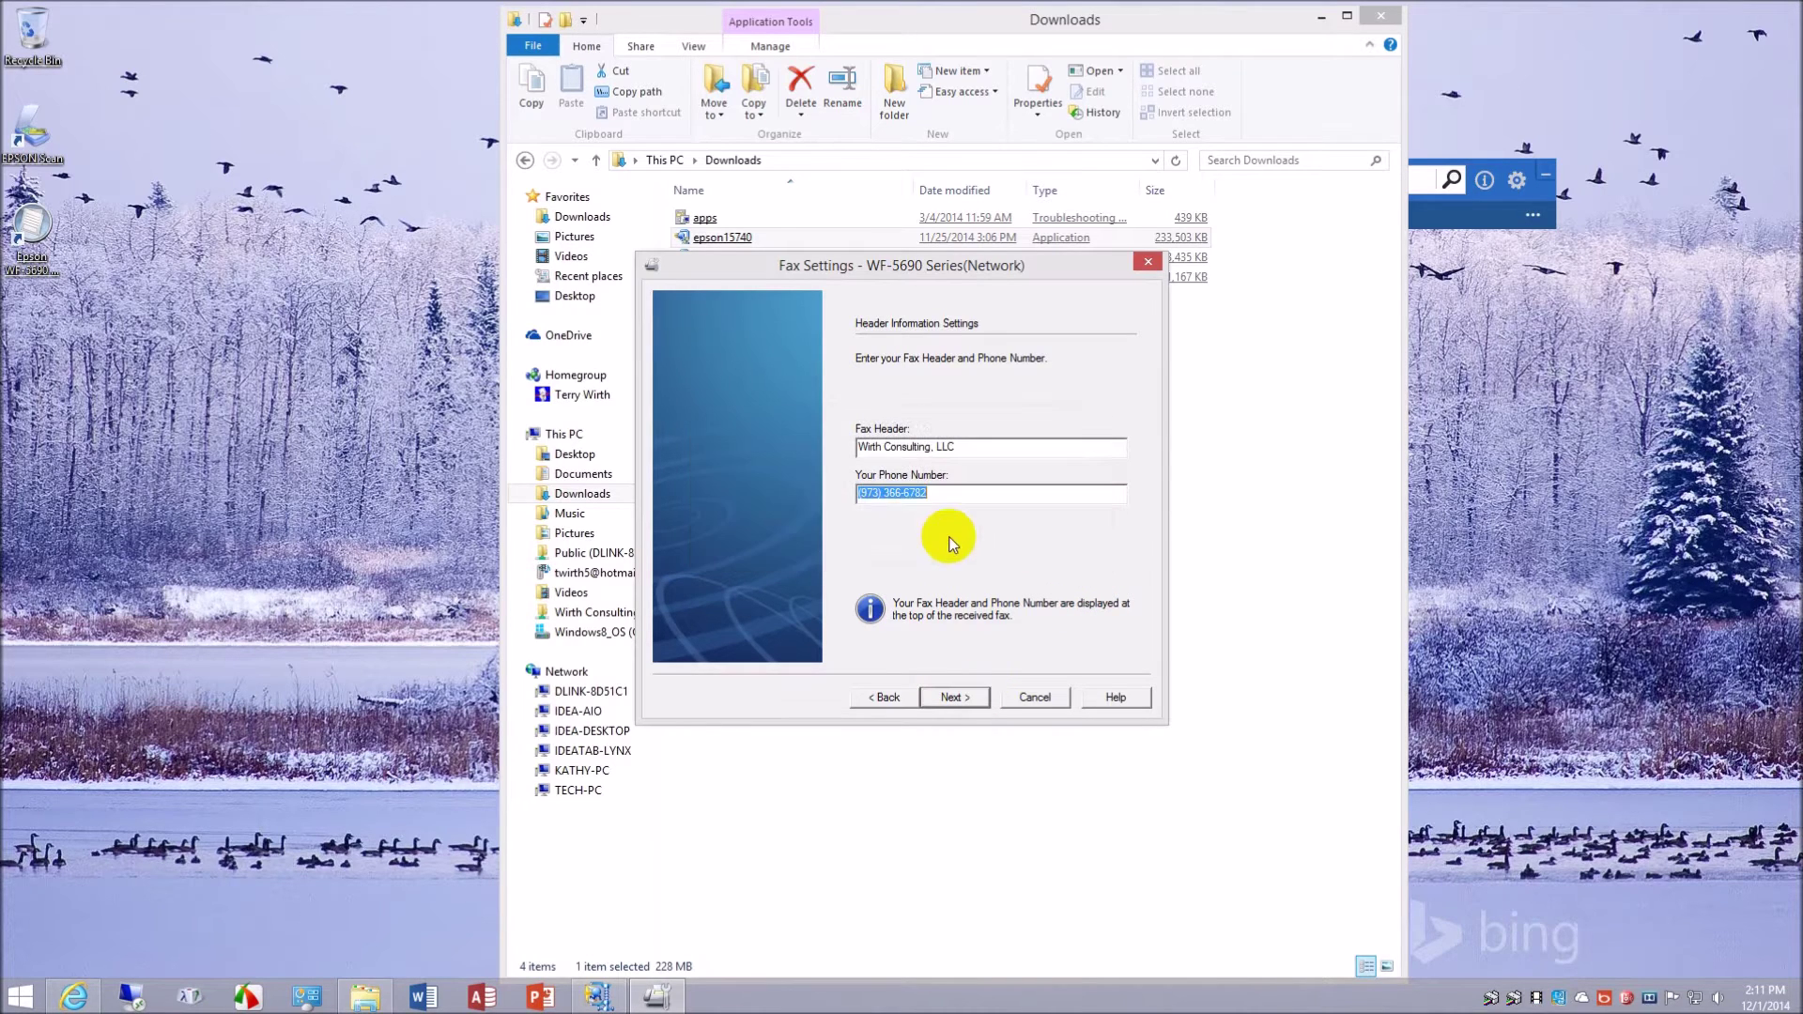
{"action": "left_click", "coordinate": [883, 493]}
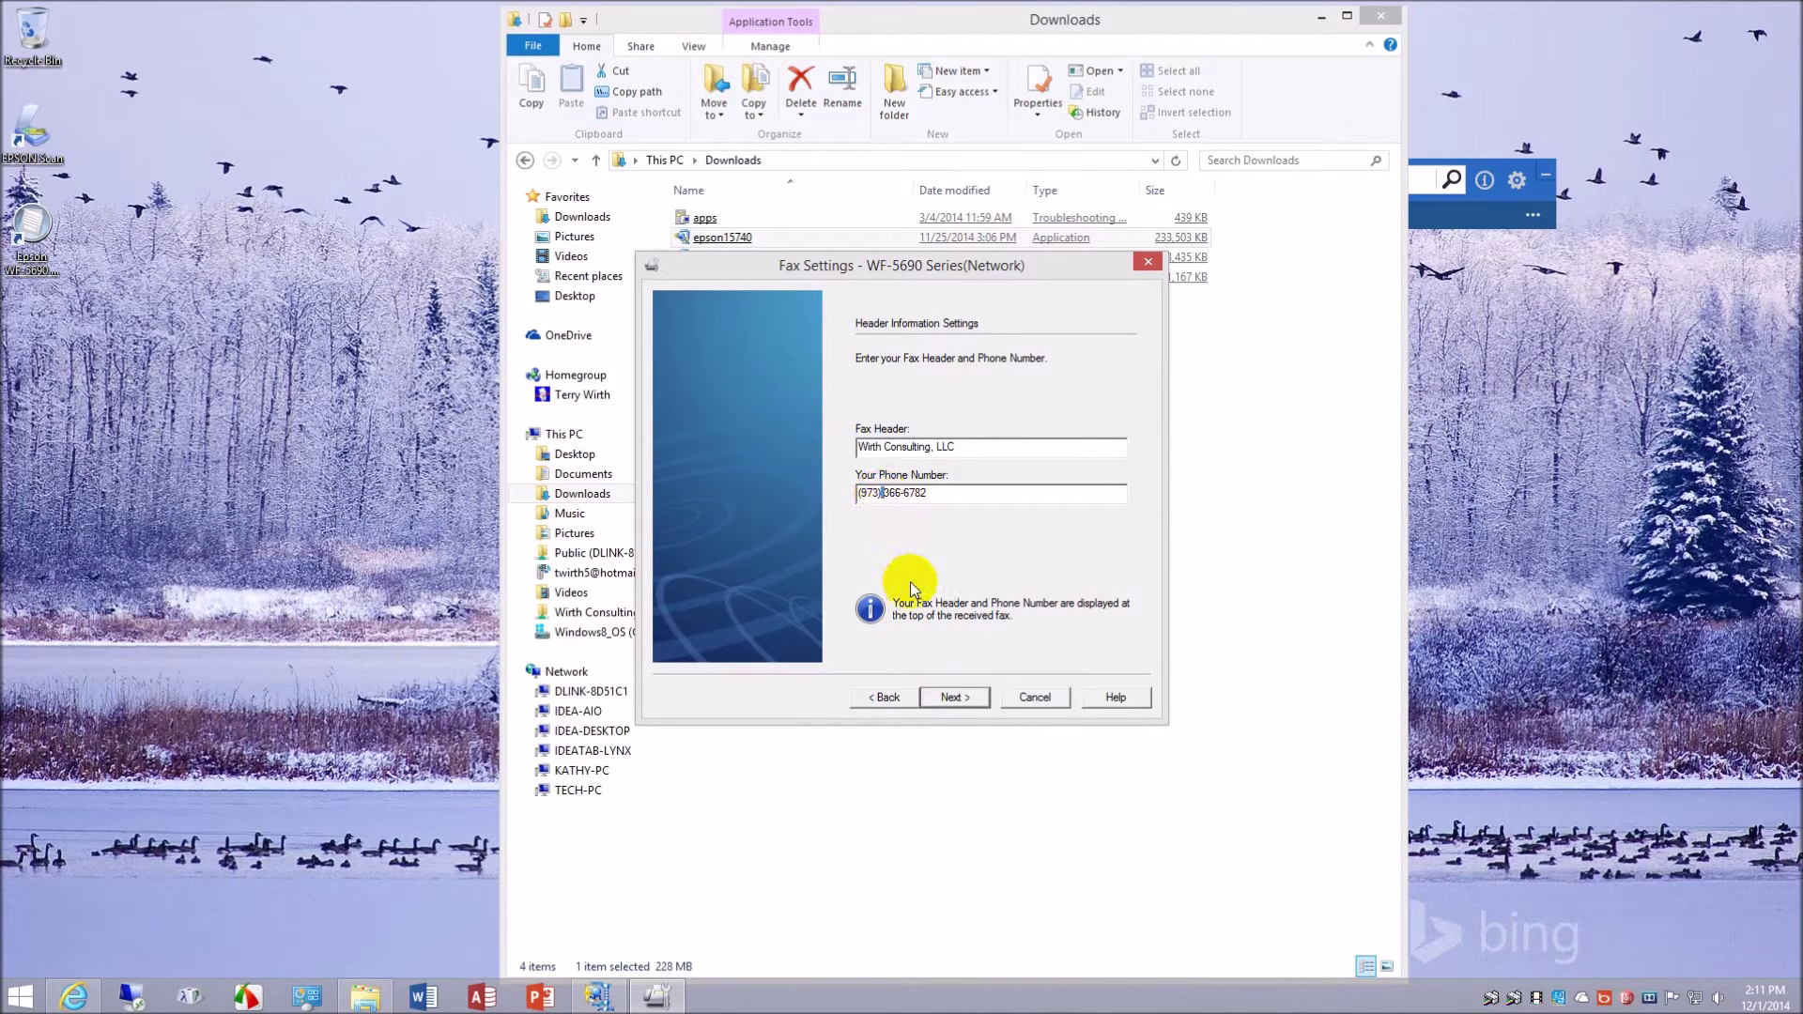
{"action": "key", "text": "BackSpace"}
{"action": "key", "text": "Delete"}
{"action": "key", "text": "BackSpace"}
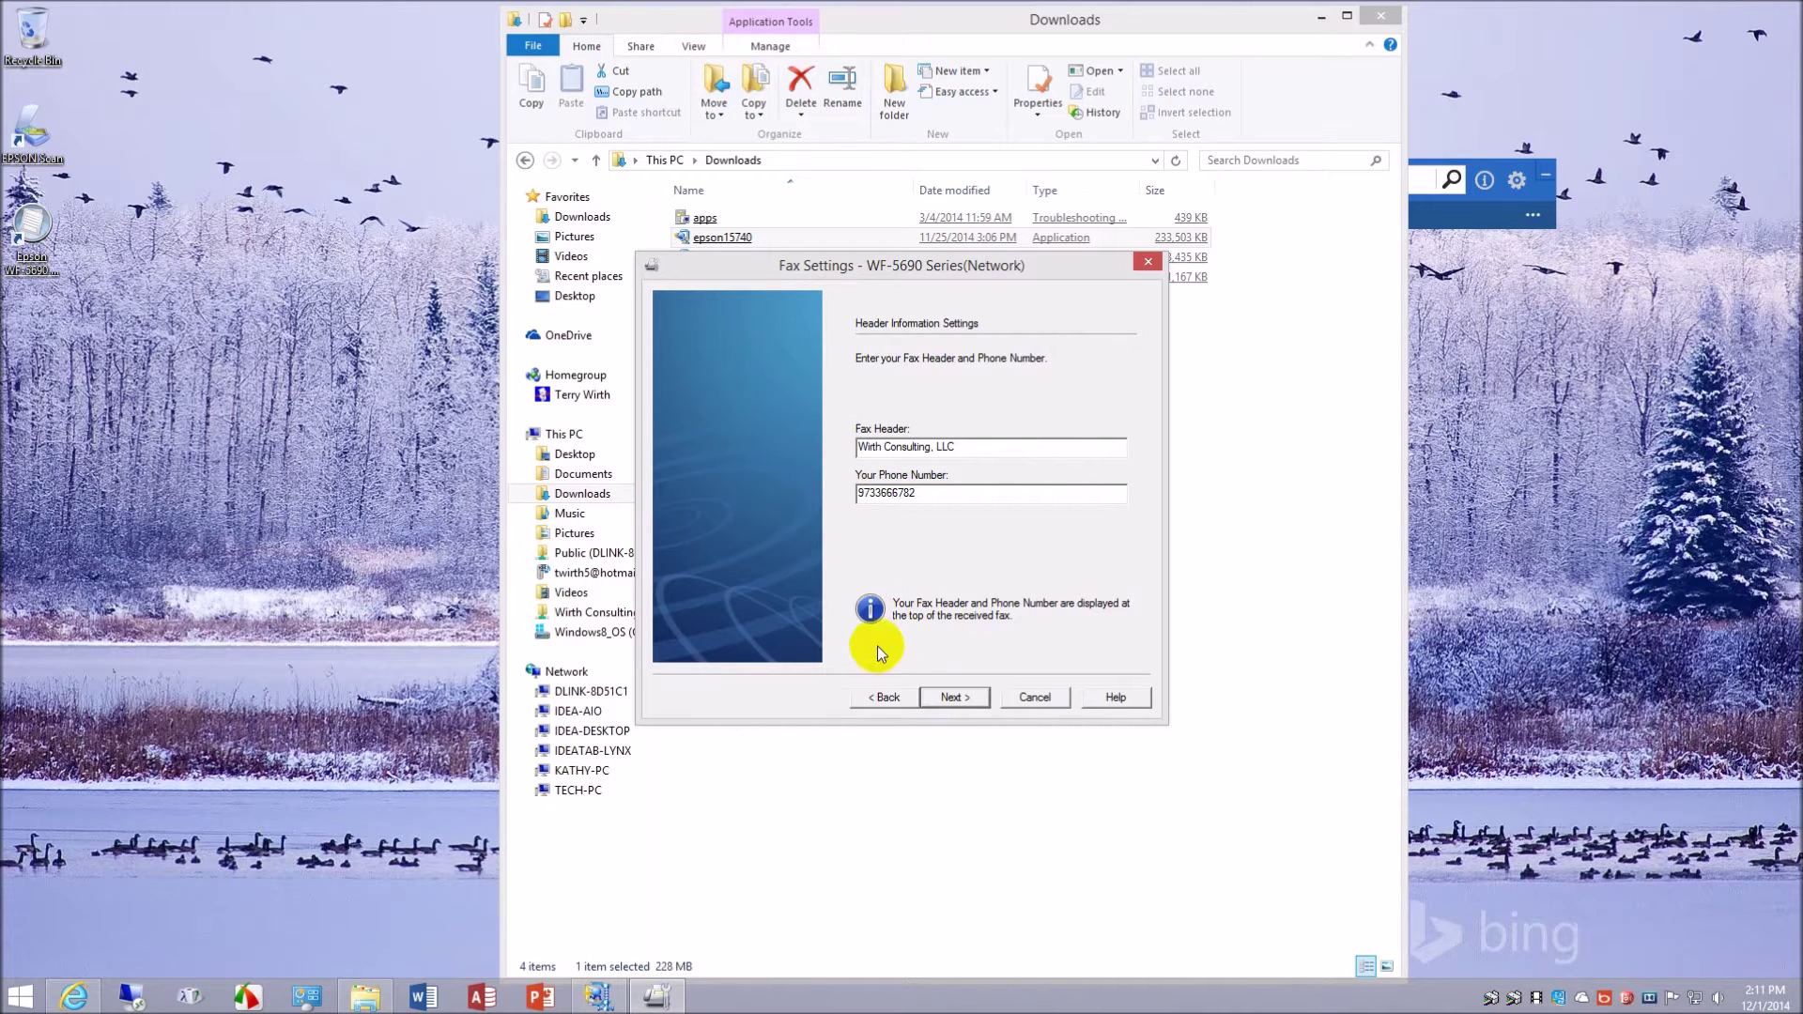
{"action": "left_click", "coordinate": [958, 699]}
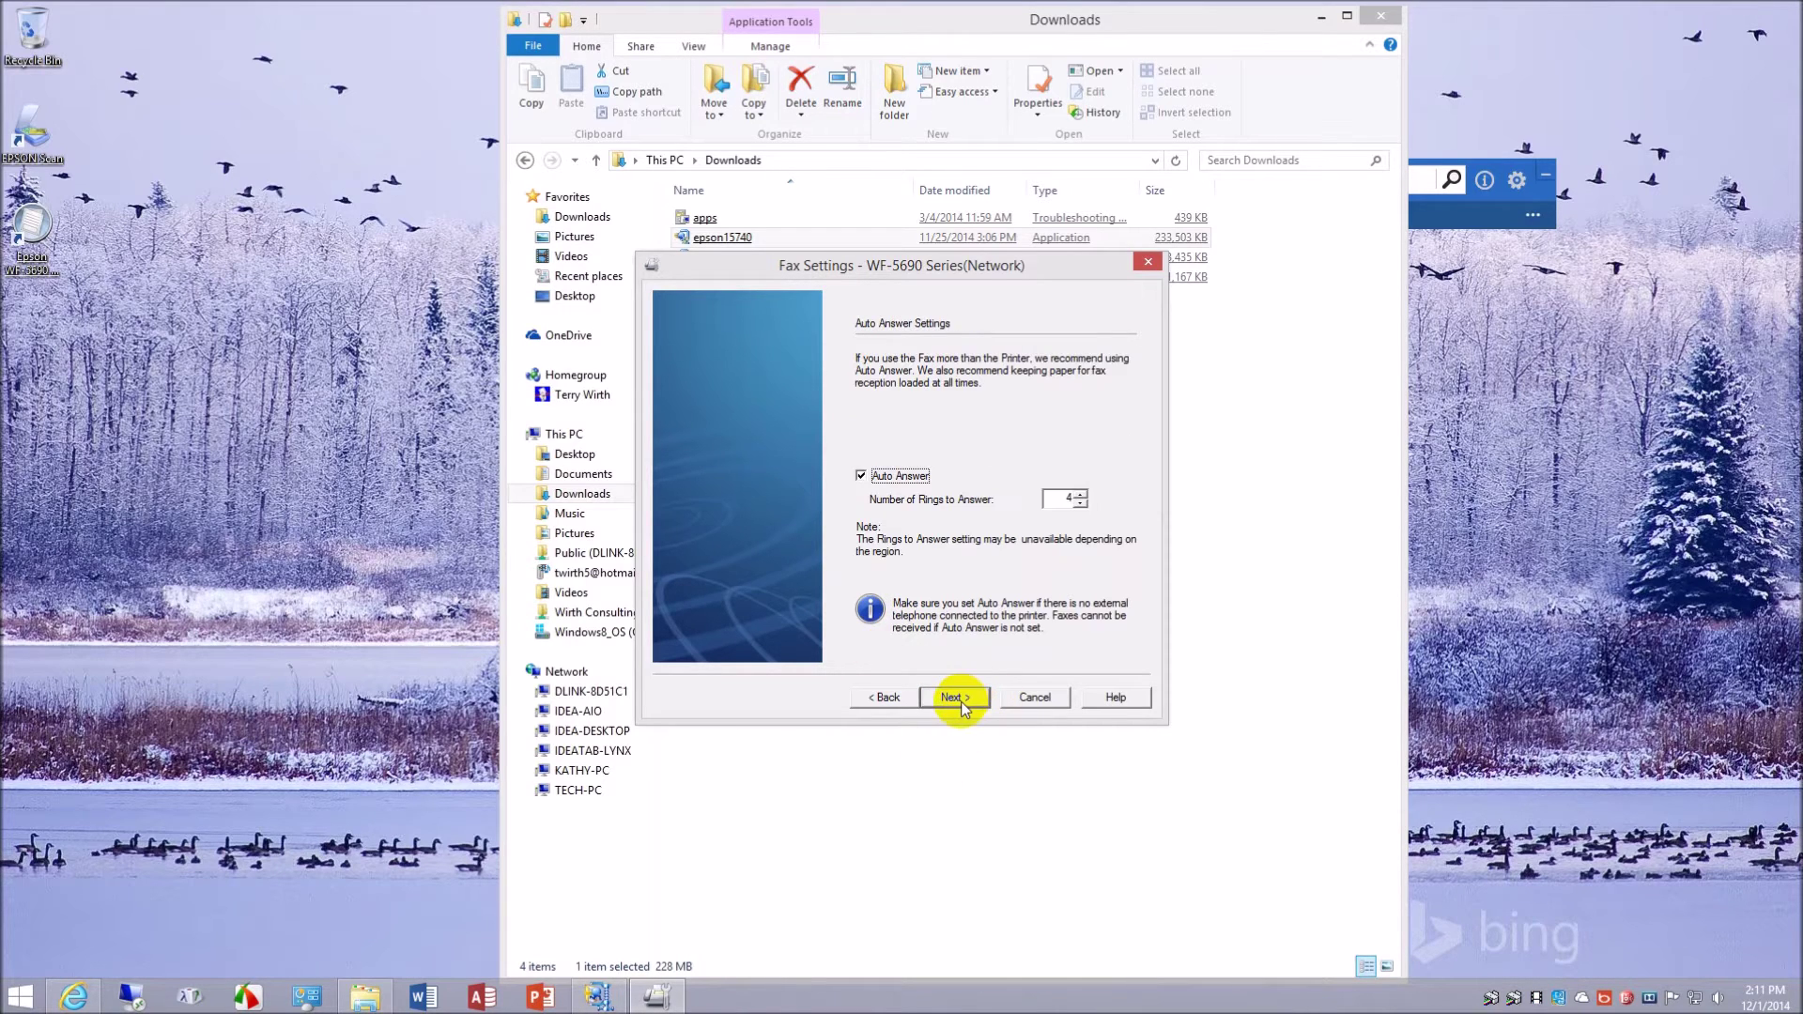
- Turn Auto Answer off, confirm the fax settings, send them to the WF-5690 and finish
{"action": "left_click", "coordinate": [861, 475]}
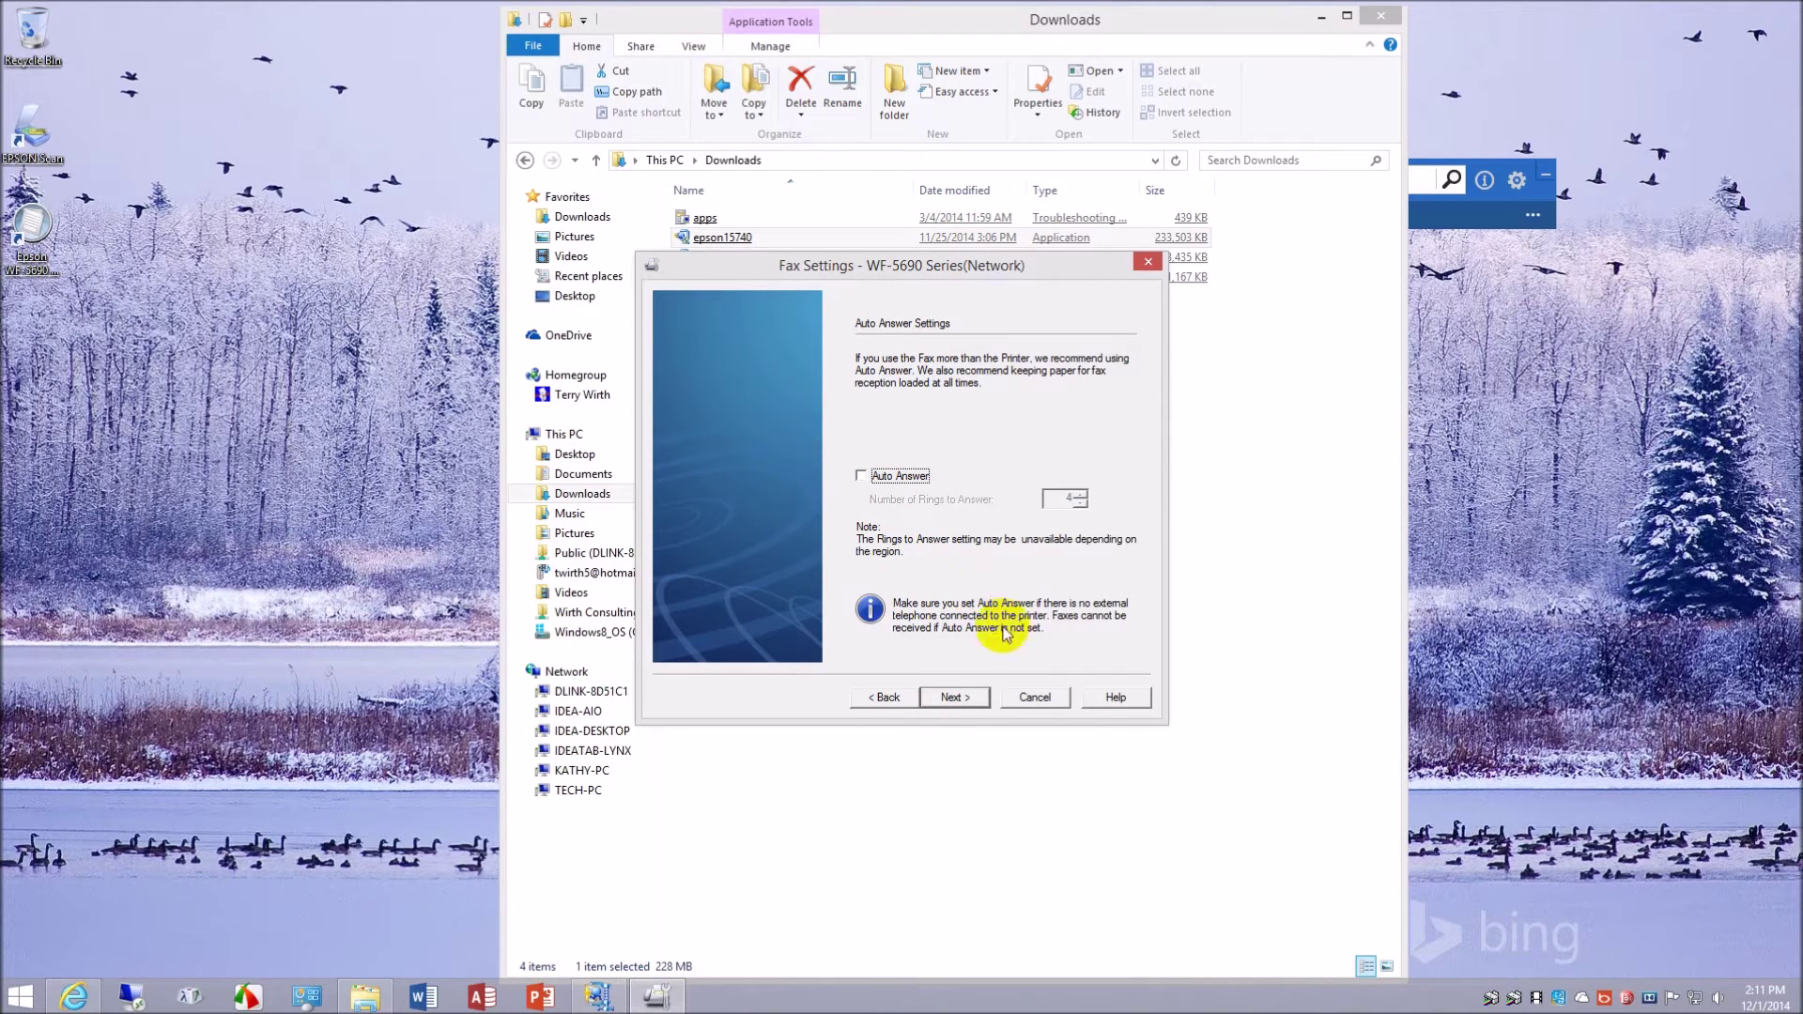
{"action": "left_click", "coordinate": [958, 699]}
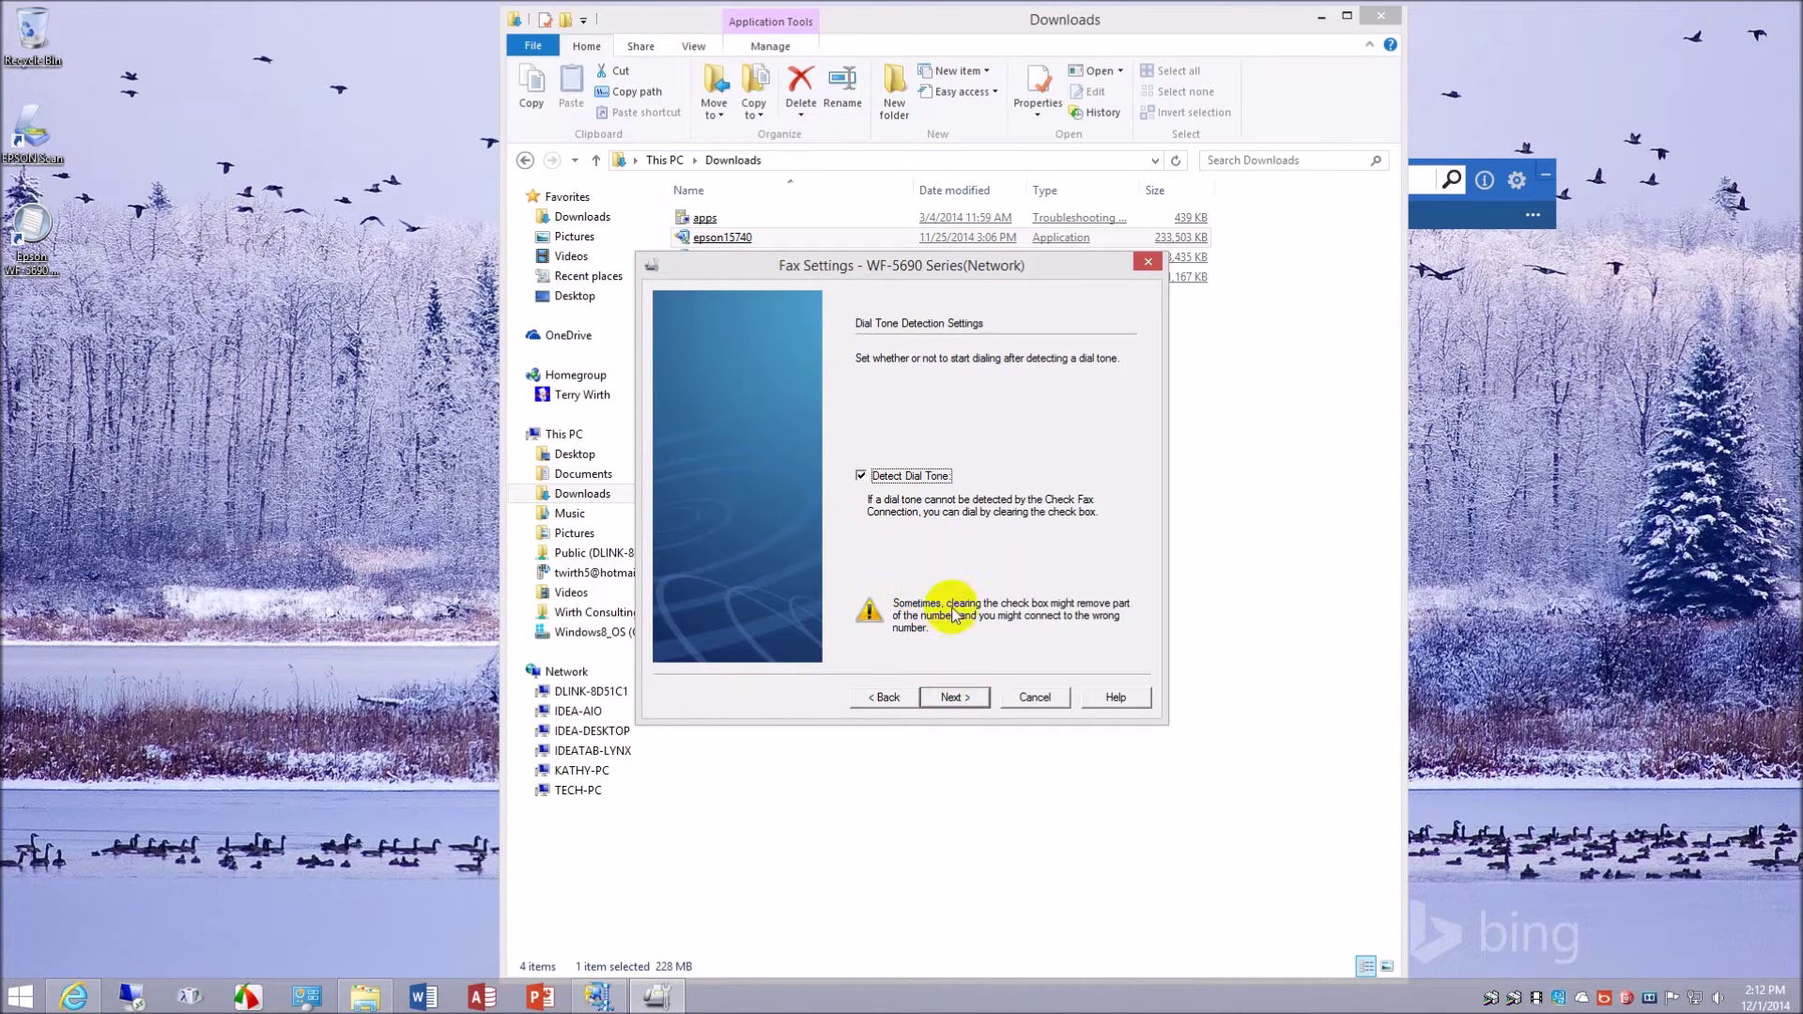
{"action": "left_click", "coordinate": [955, 698]}
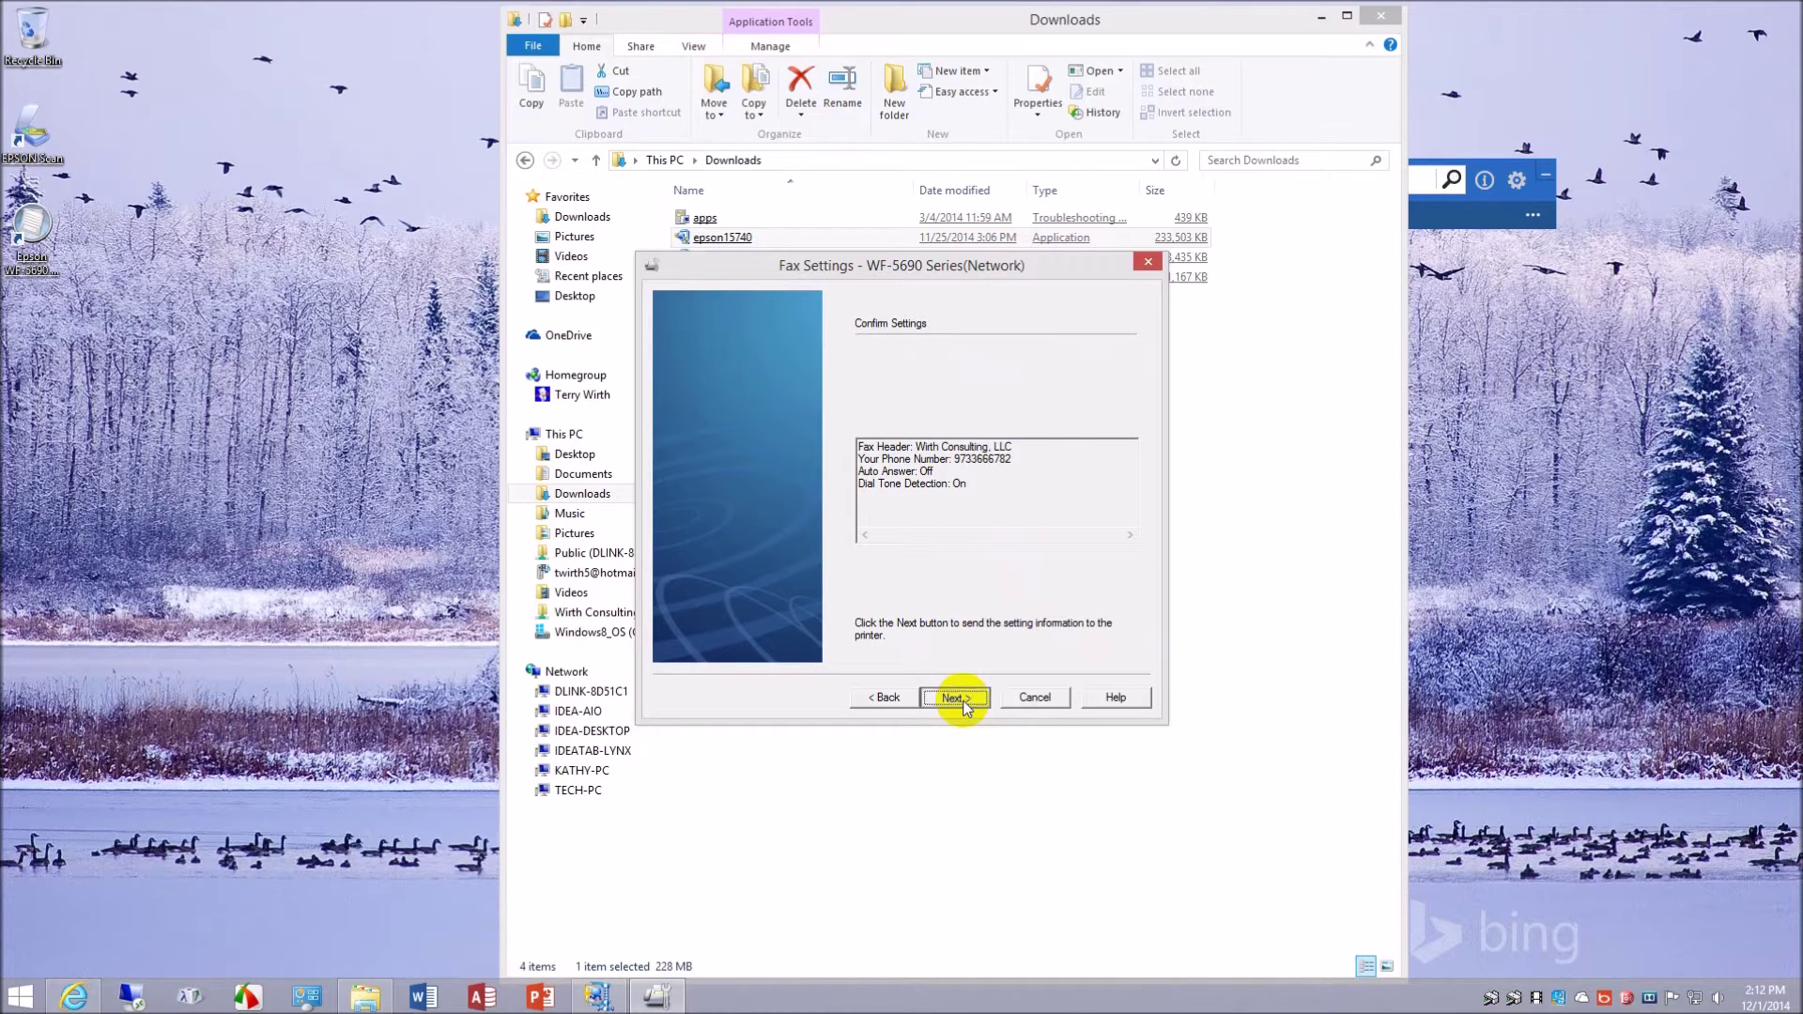
{"action": "left_click", "coordinate": [963, 703]}
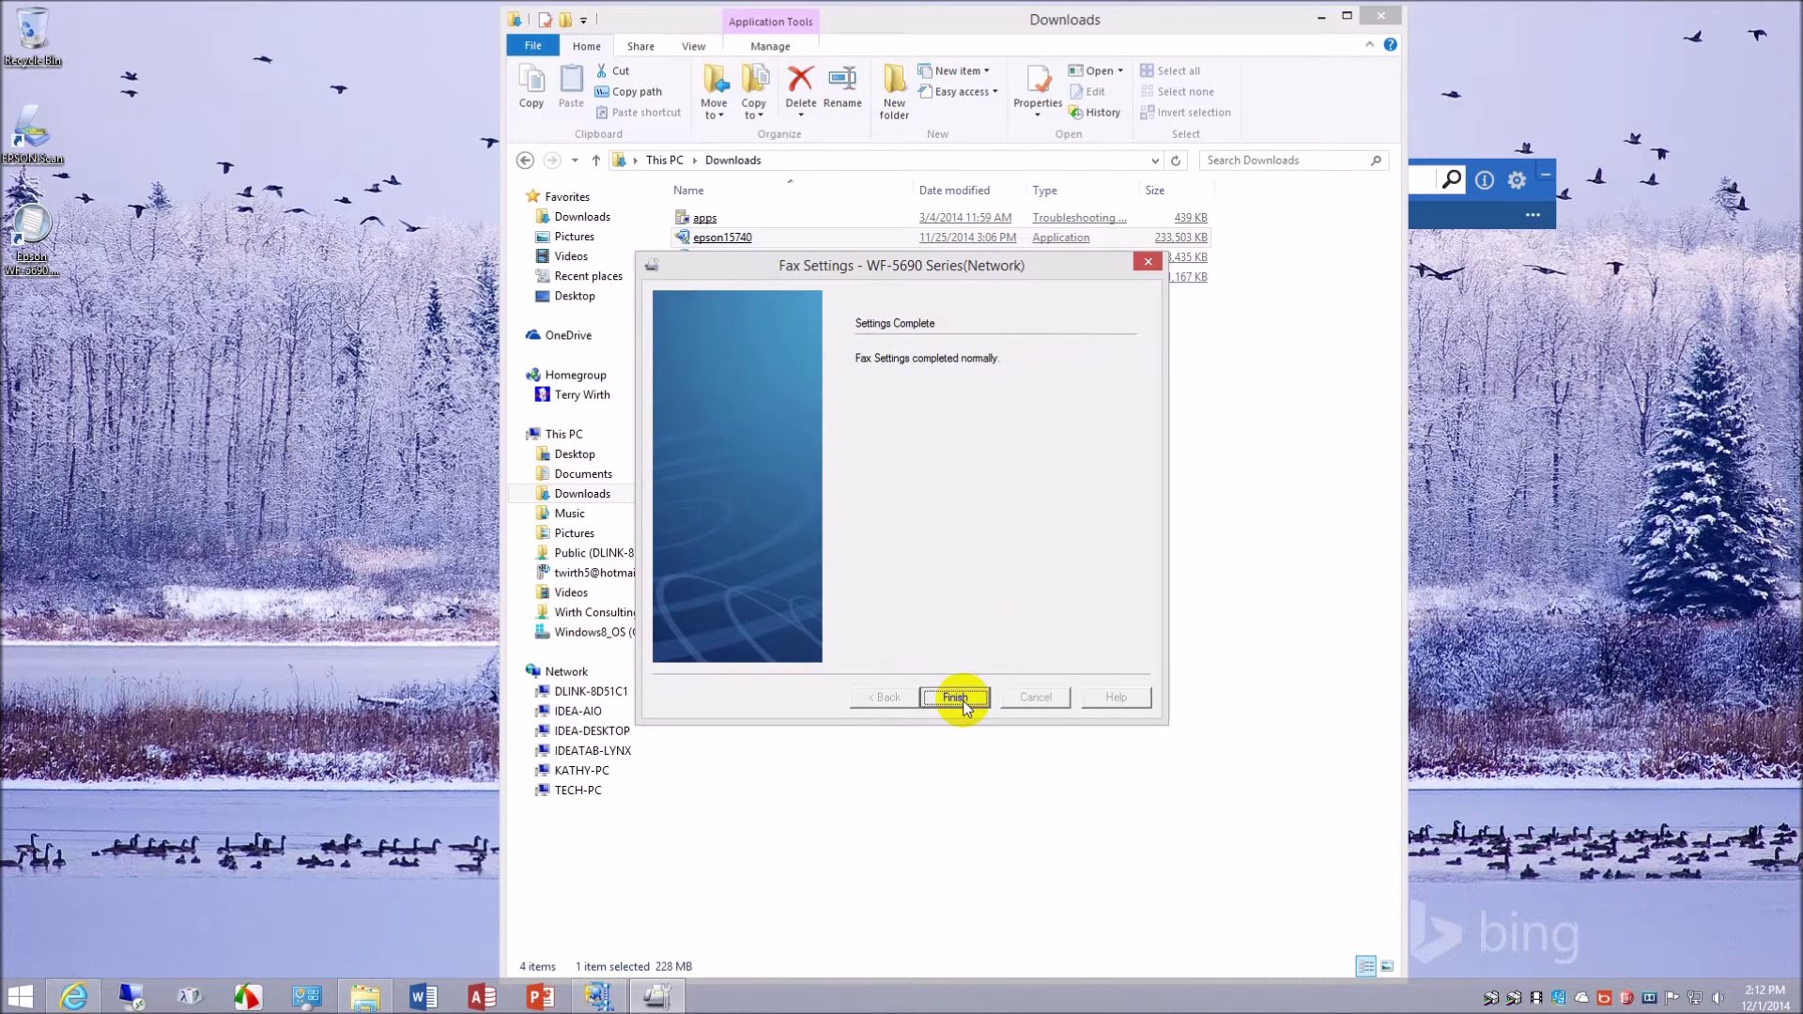
{"action": "left_click", "coordinate": [955, 698]}
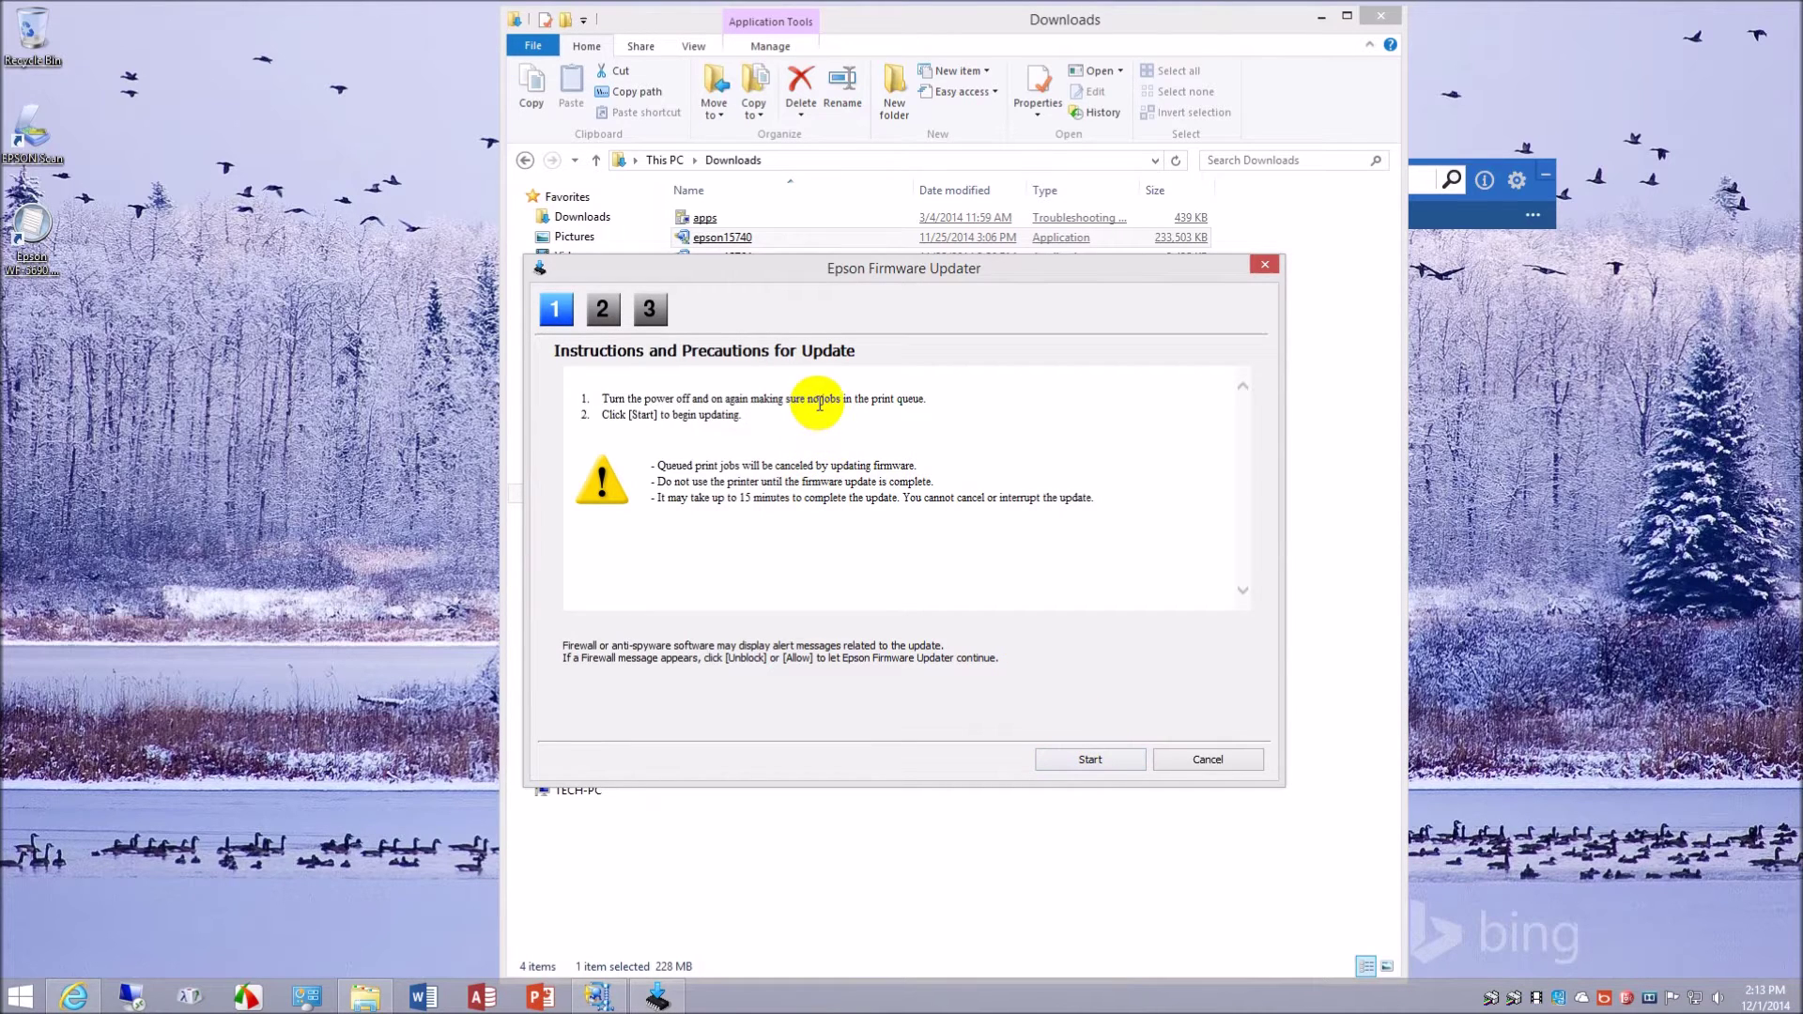
- Start the WF-5690 firmware update after reading the update precautions
{"action": "left_click", "coordinate": [1112, 758]}
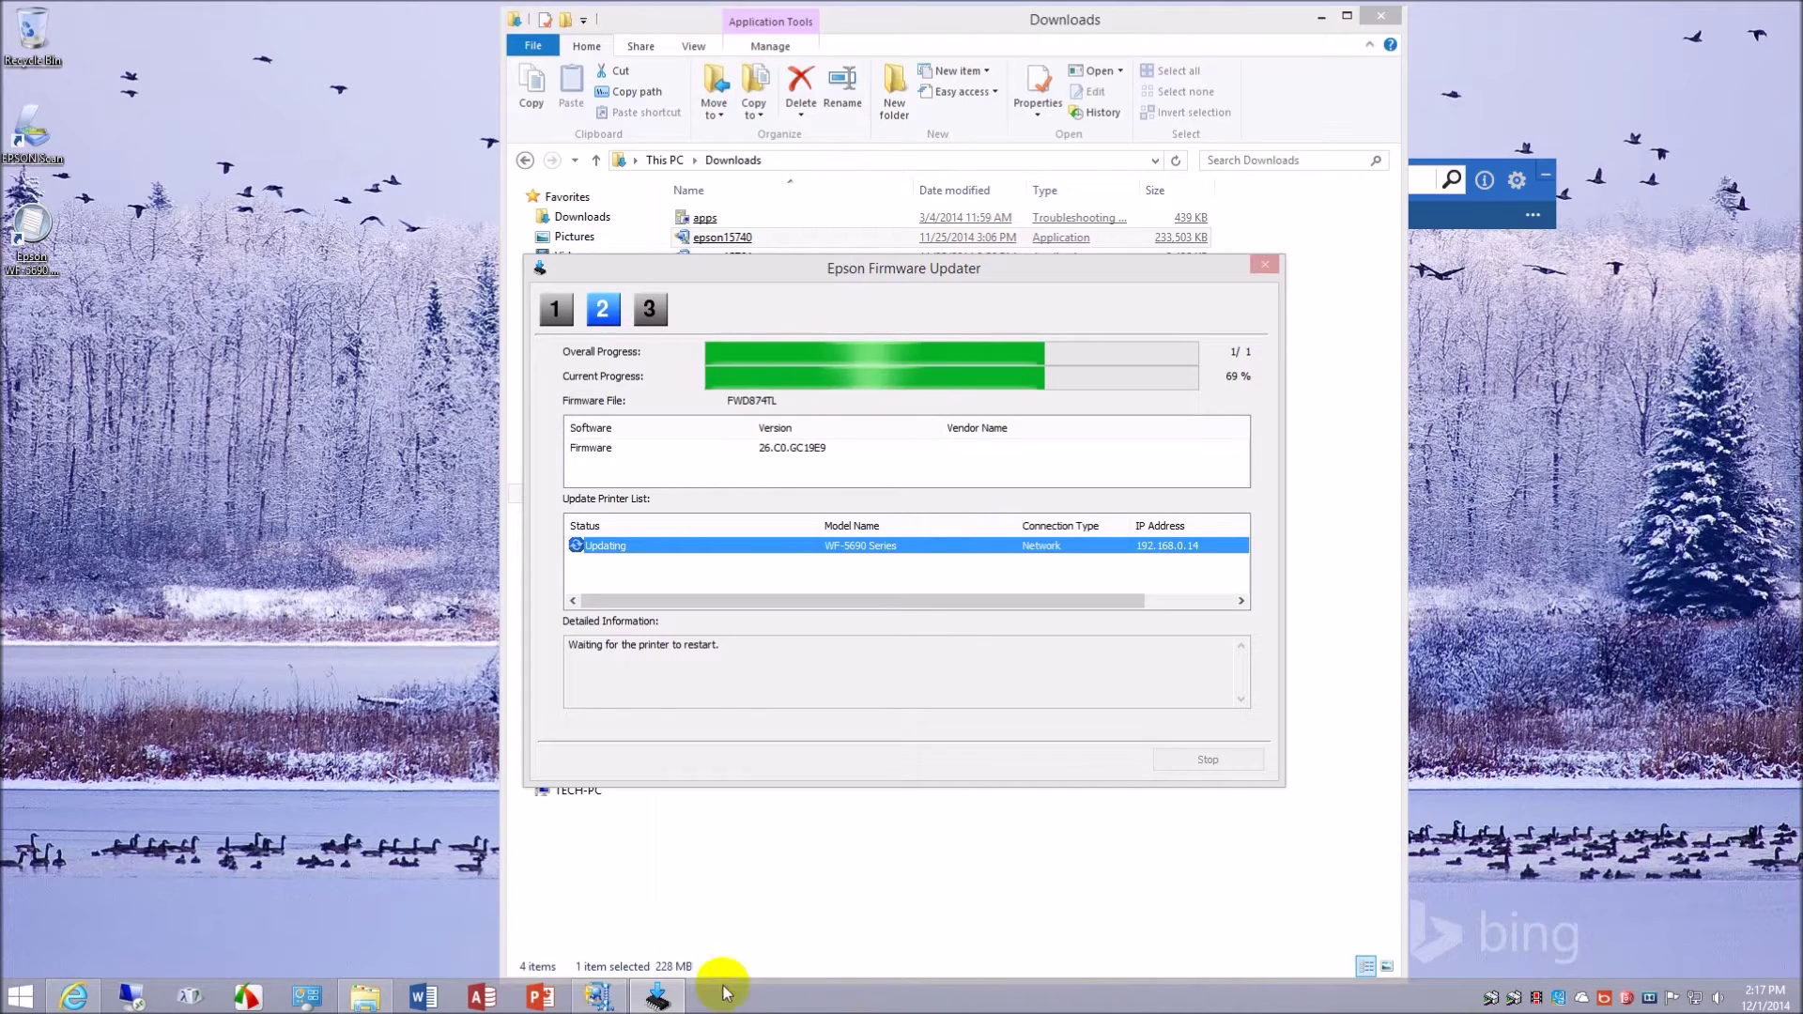
- Close the Firmware Updater once the WF-5690 update reports success at 100%
{"action": "mouse_move", "coordinate": [667, 1004]}
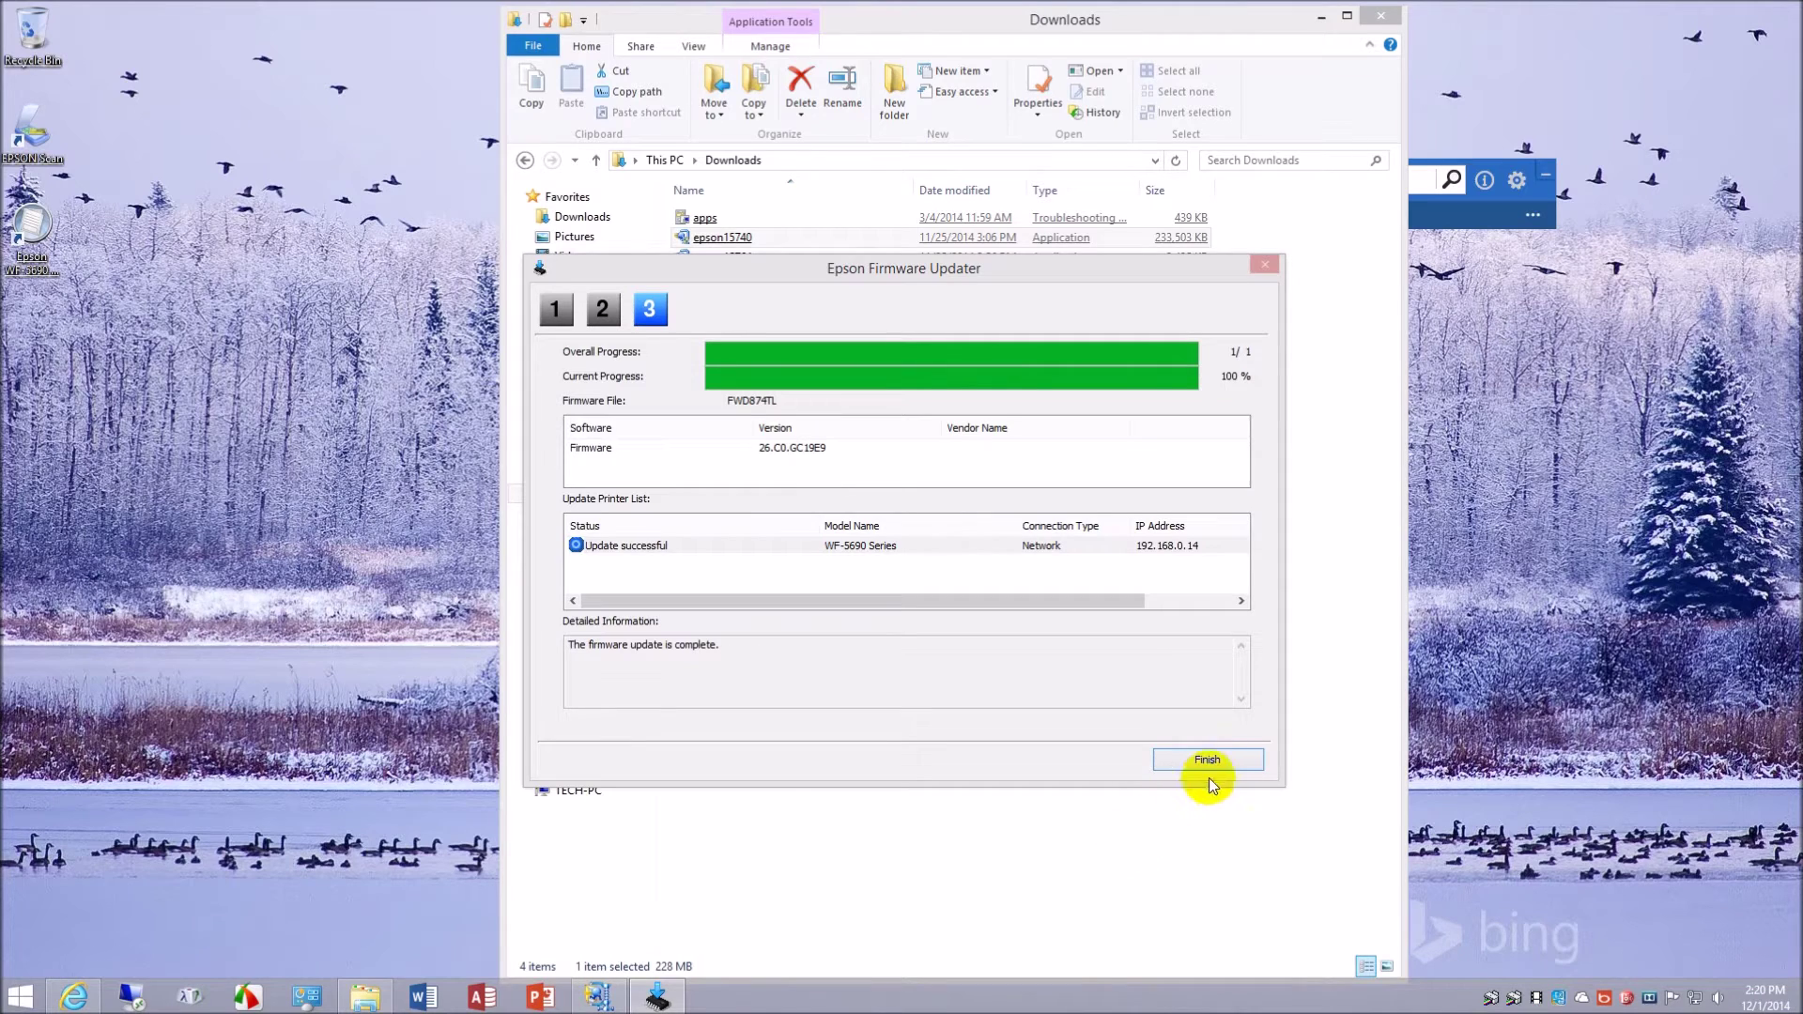
{"action": "left_click", "coordinate": [1219, 762]}
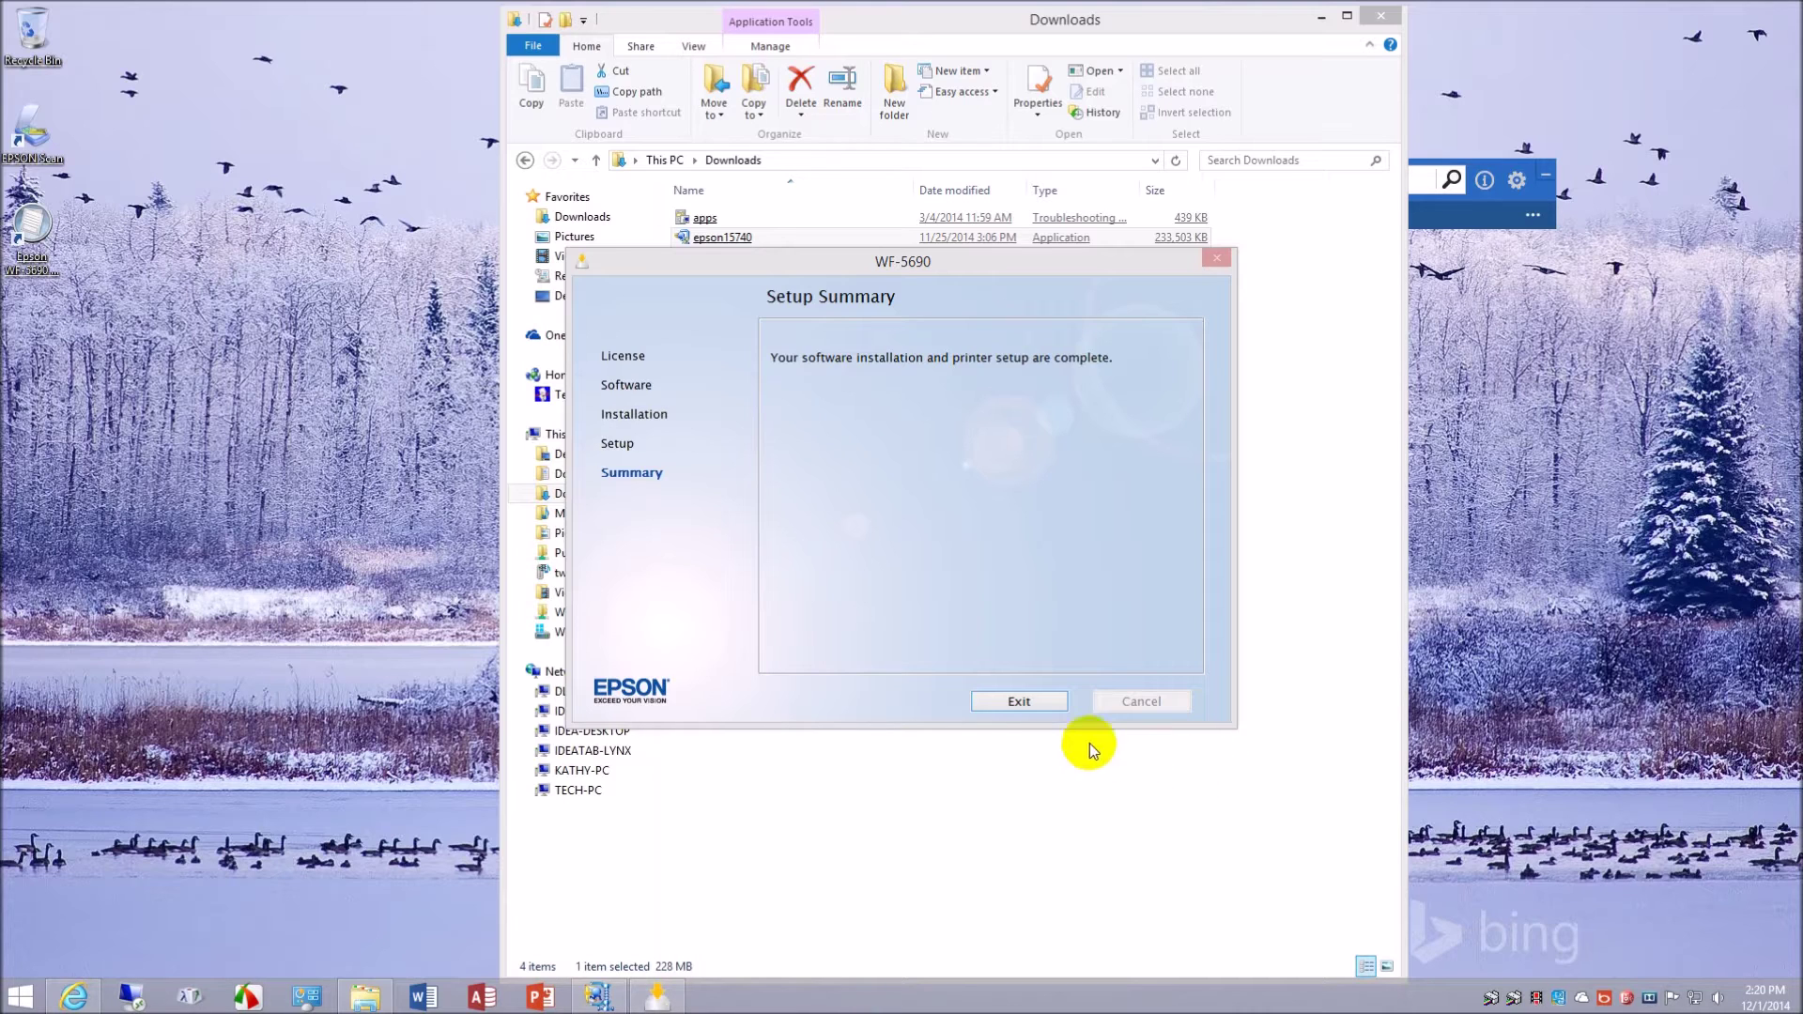
- Exit the finished Epson setup and cancel product registration without registering
{"action": "left_click", "coordinate": [1019, 701]}
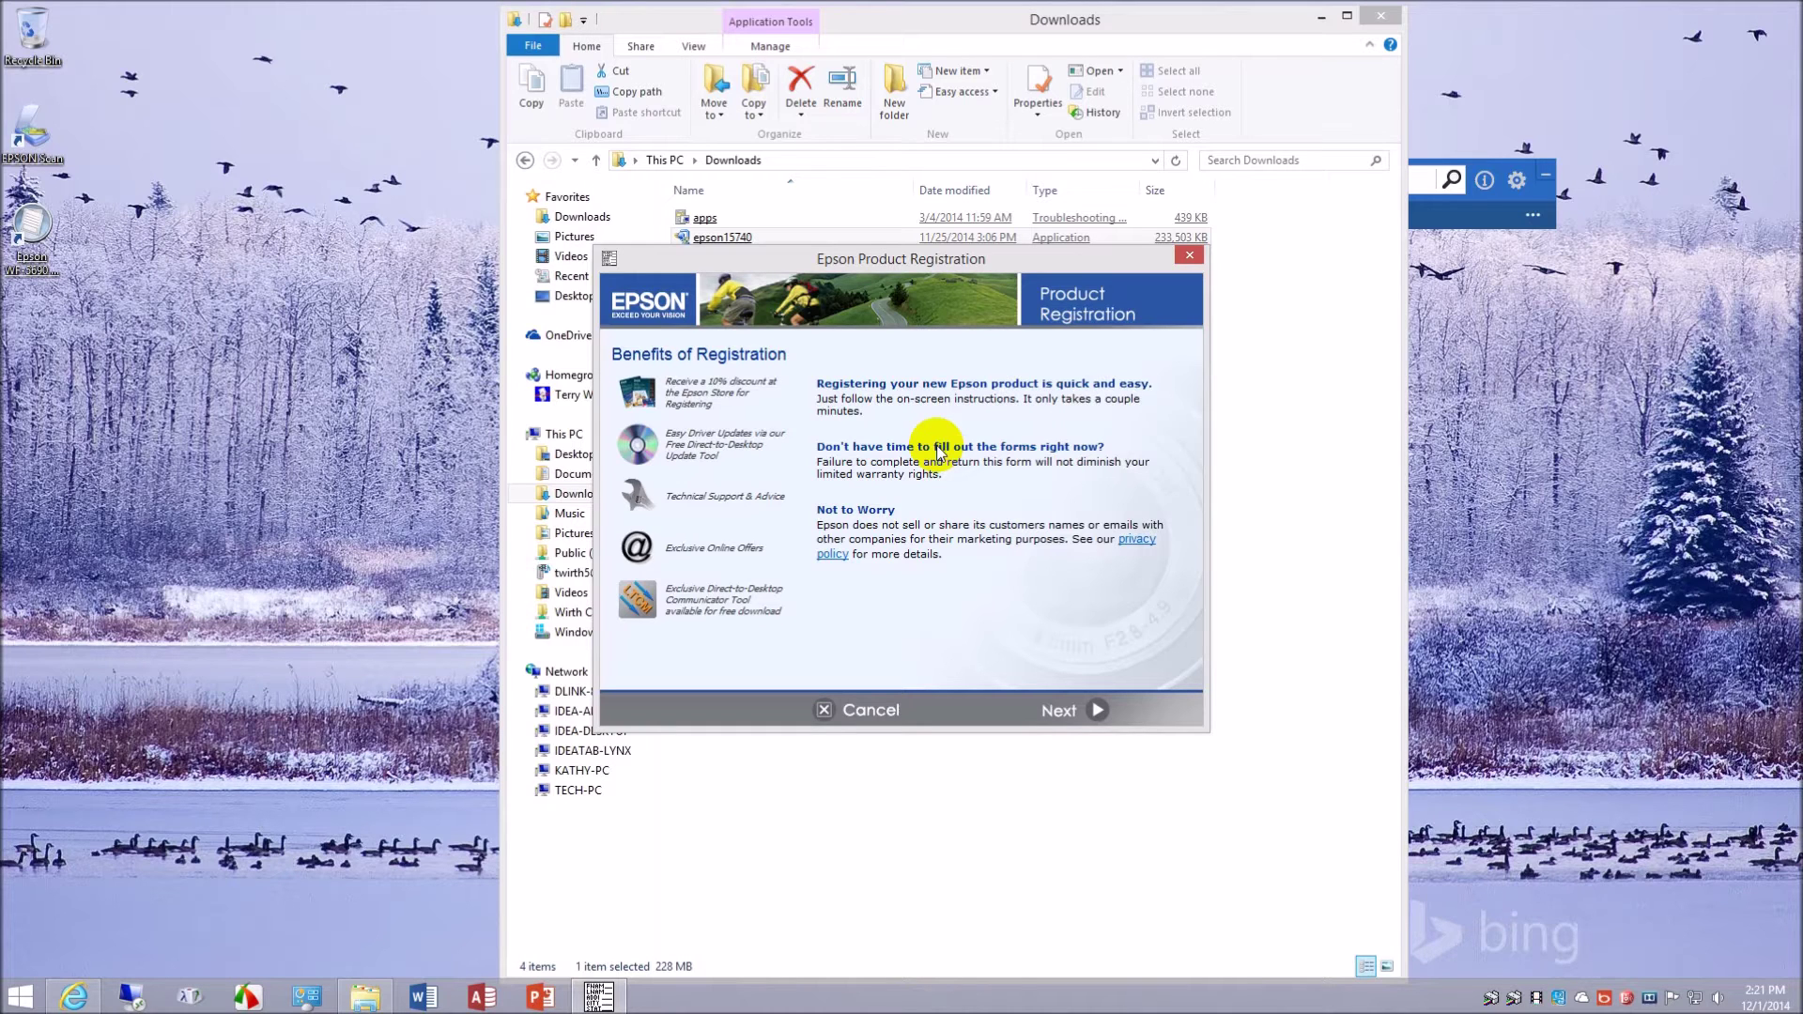
{"action": "left_click", "coordinate": [1055, 712]}
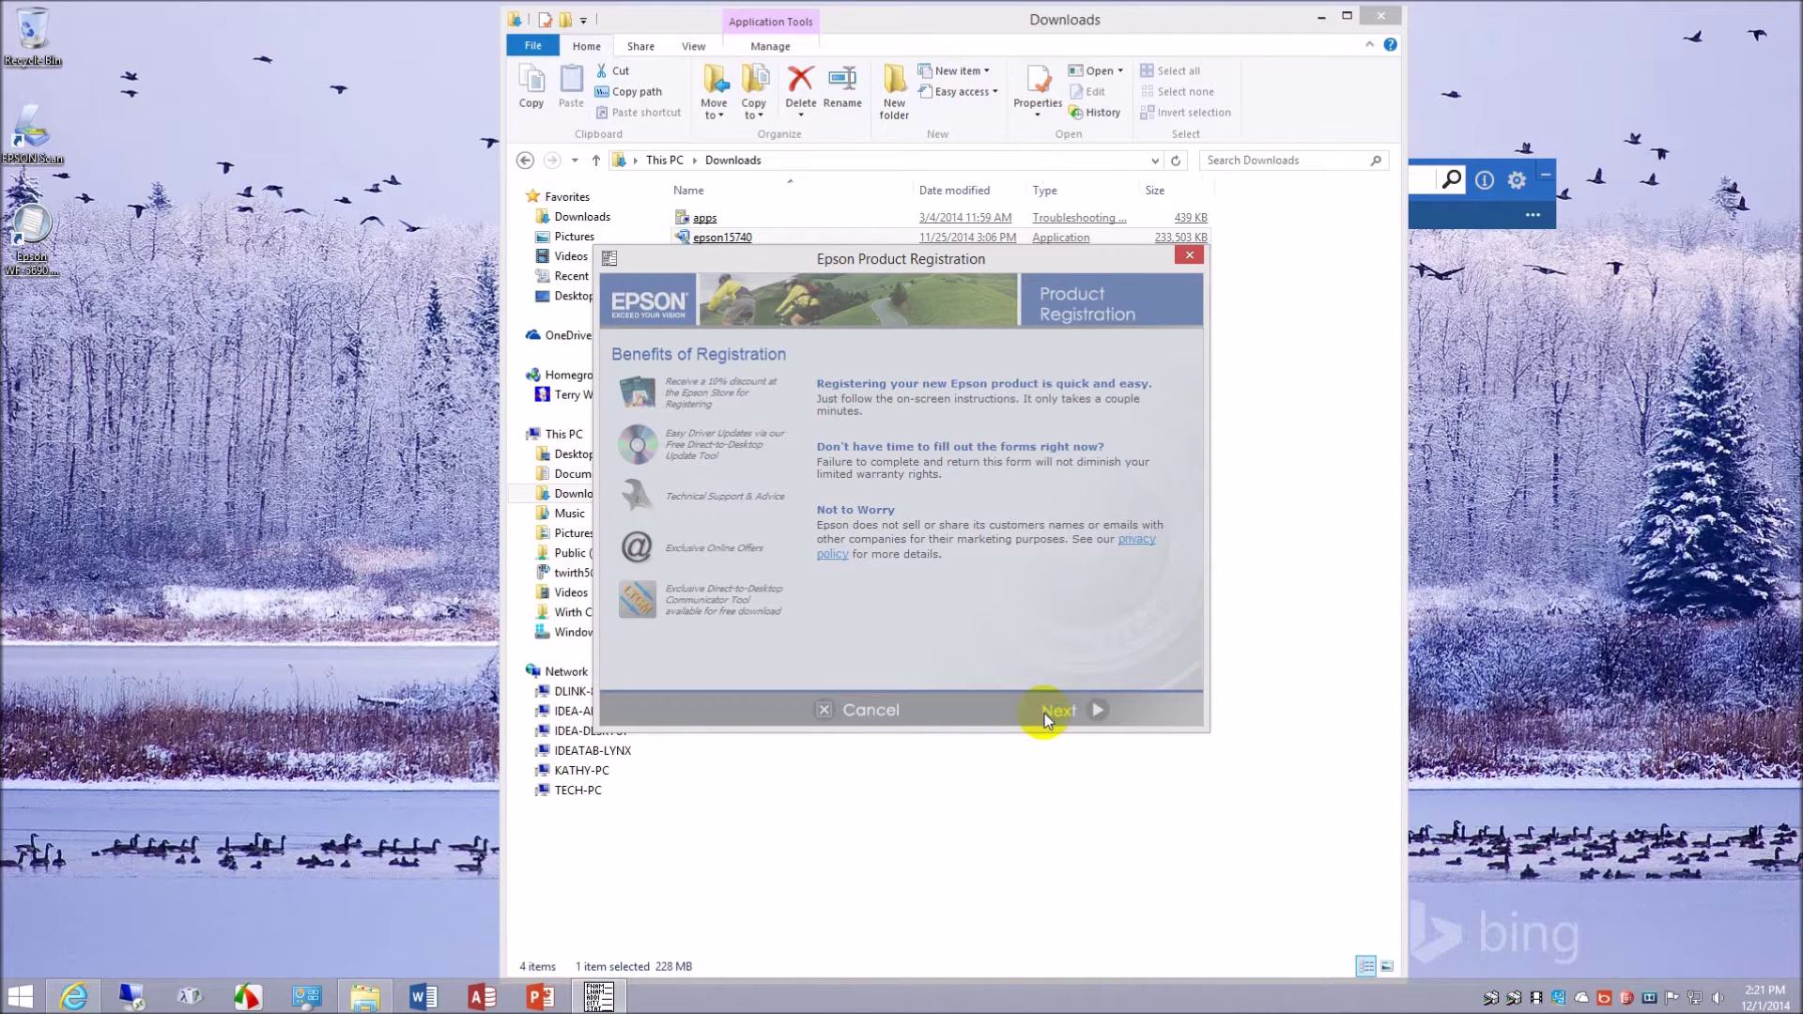
{"action": "left_click", "coordinate": [868, 713]}
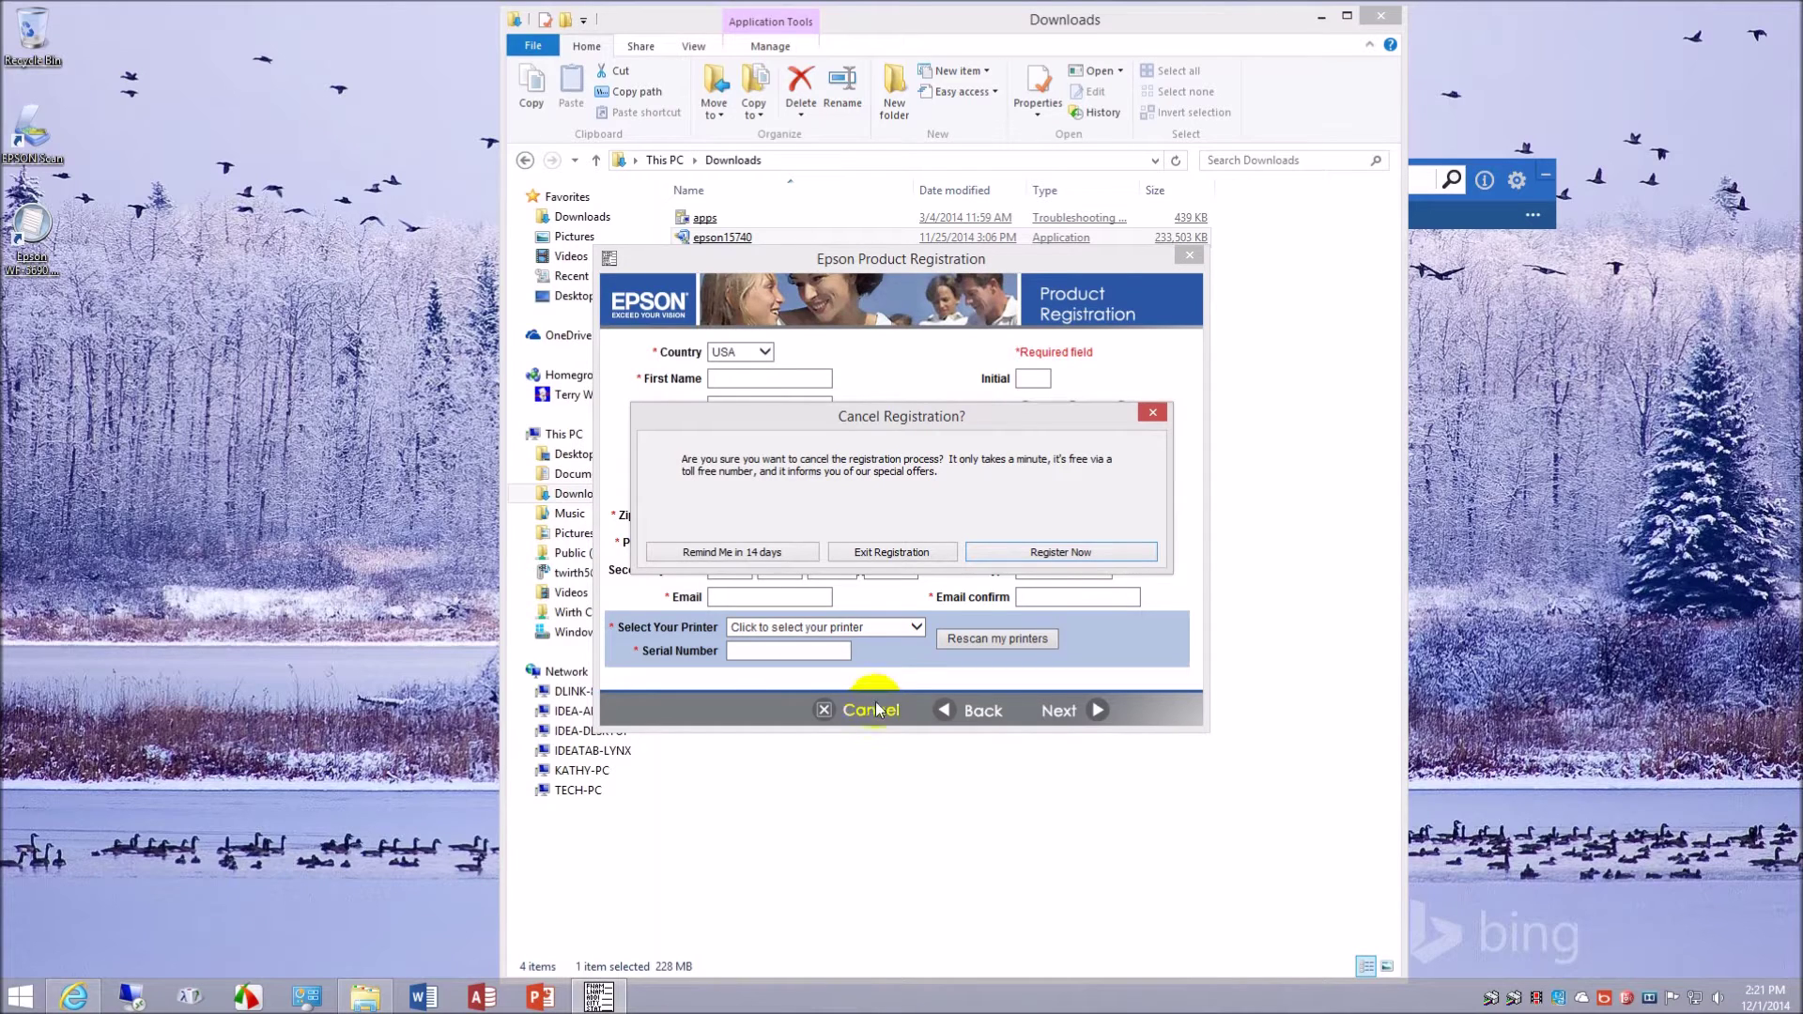
{"action": "left_click", "coordinate": [892, 553]}
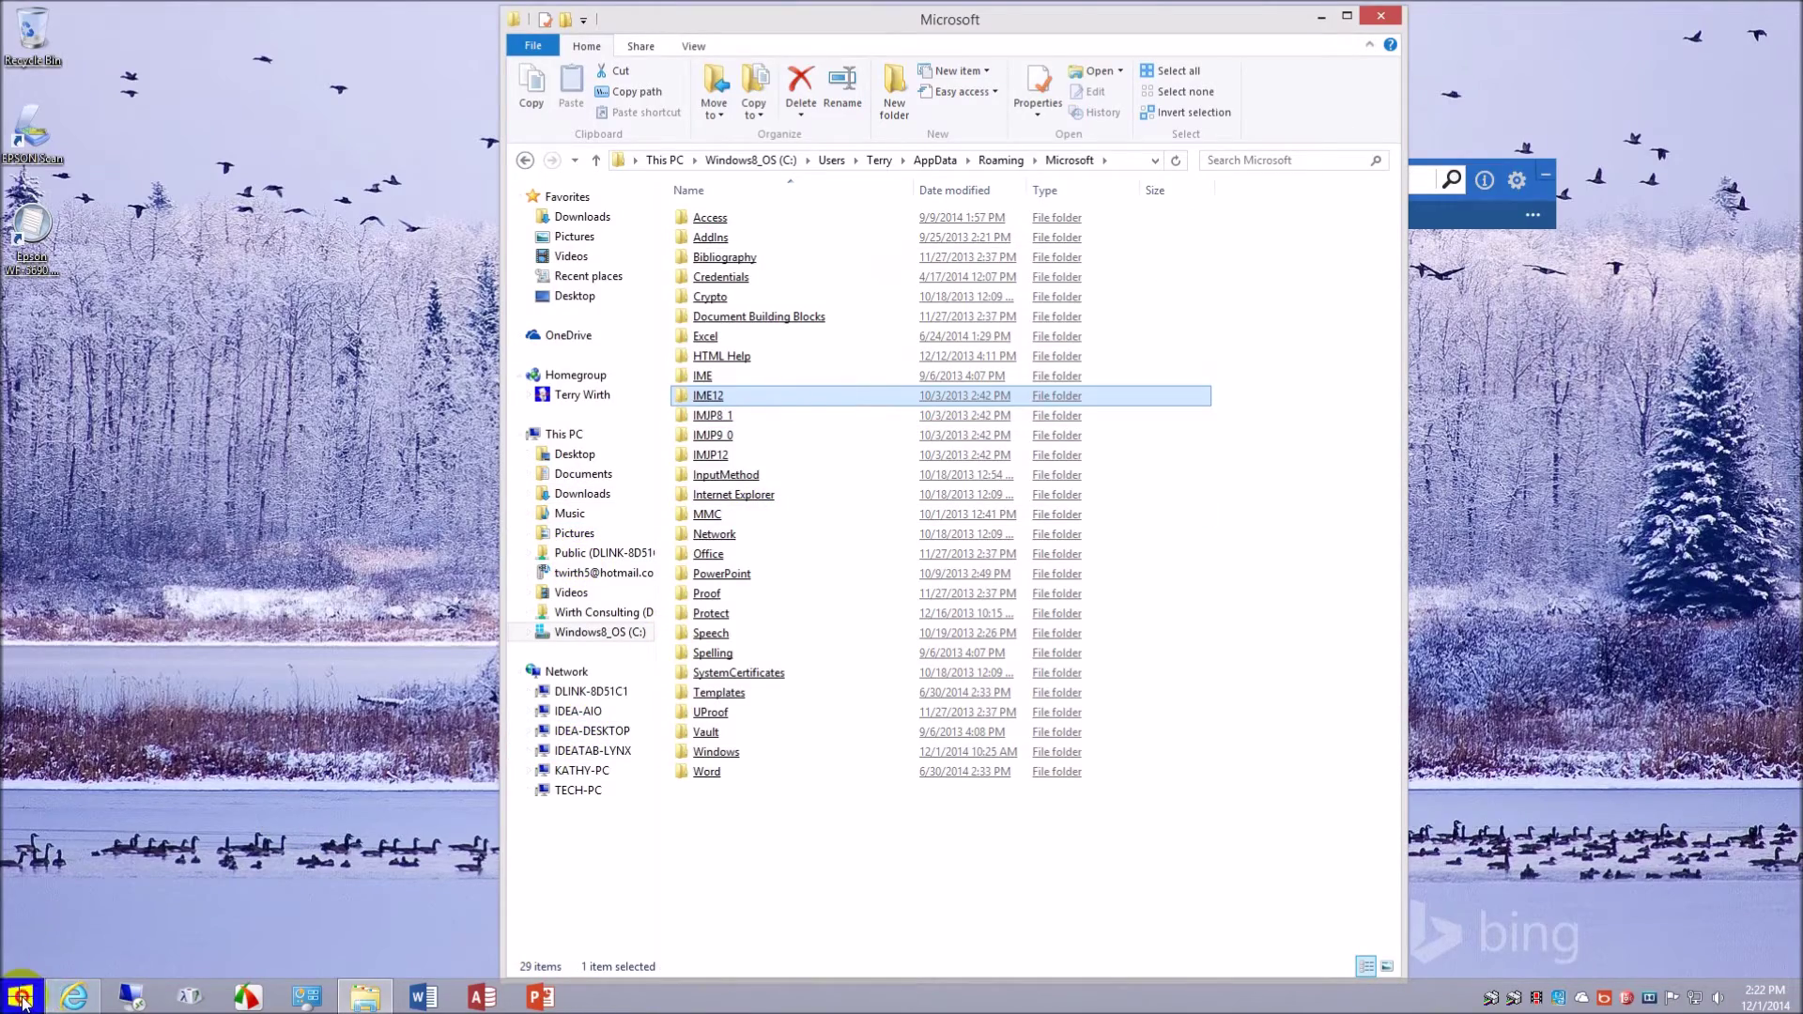
{"action": "left_click", "coordinate": [21, 997]}
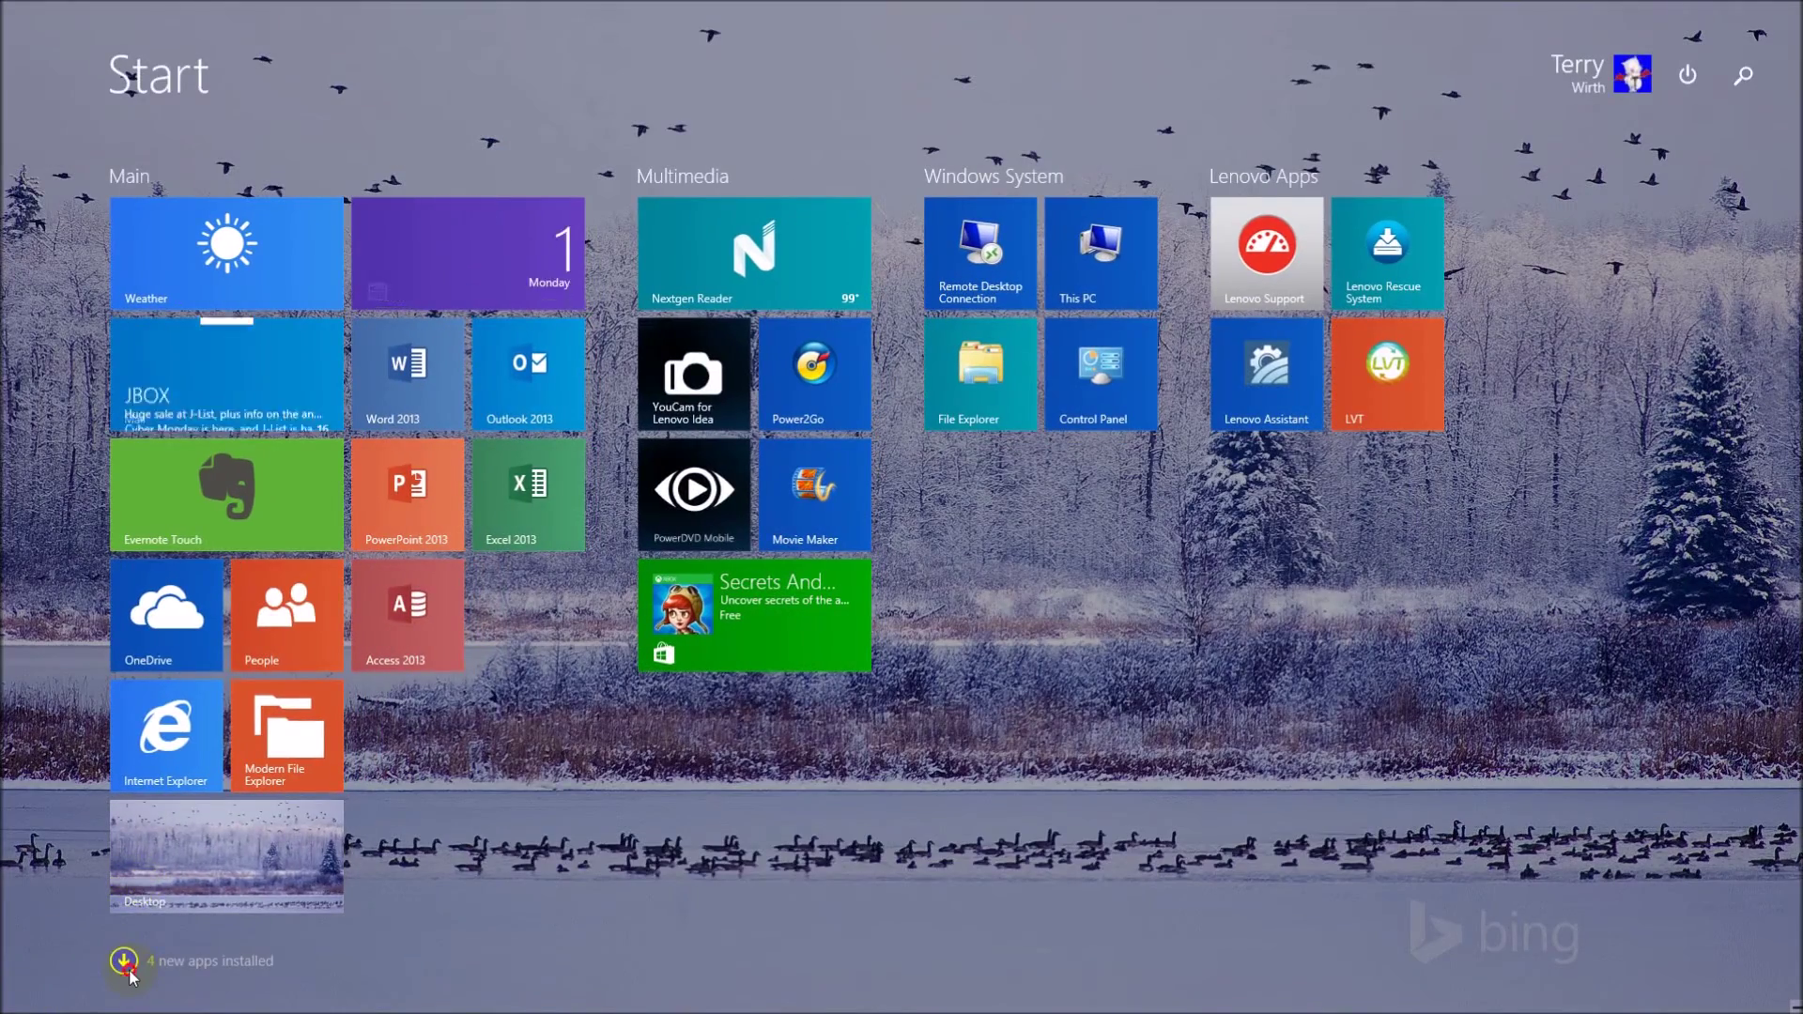
{"action": "left_click", "coordinate": [124, 962]}
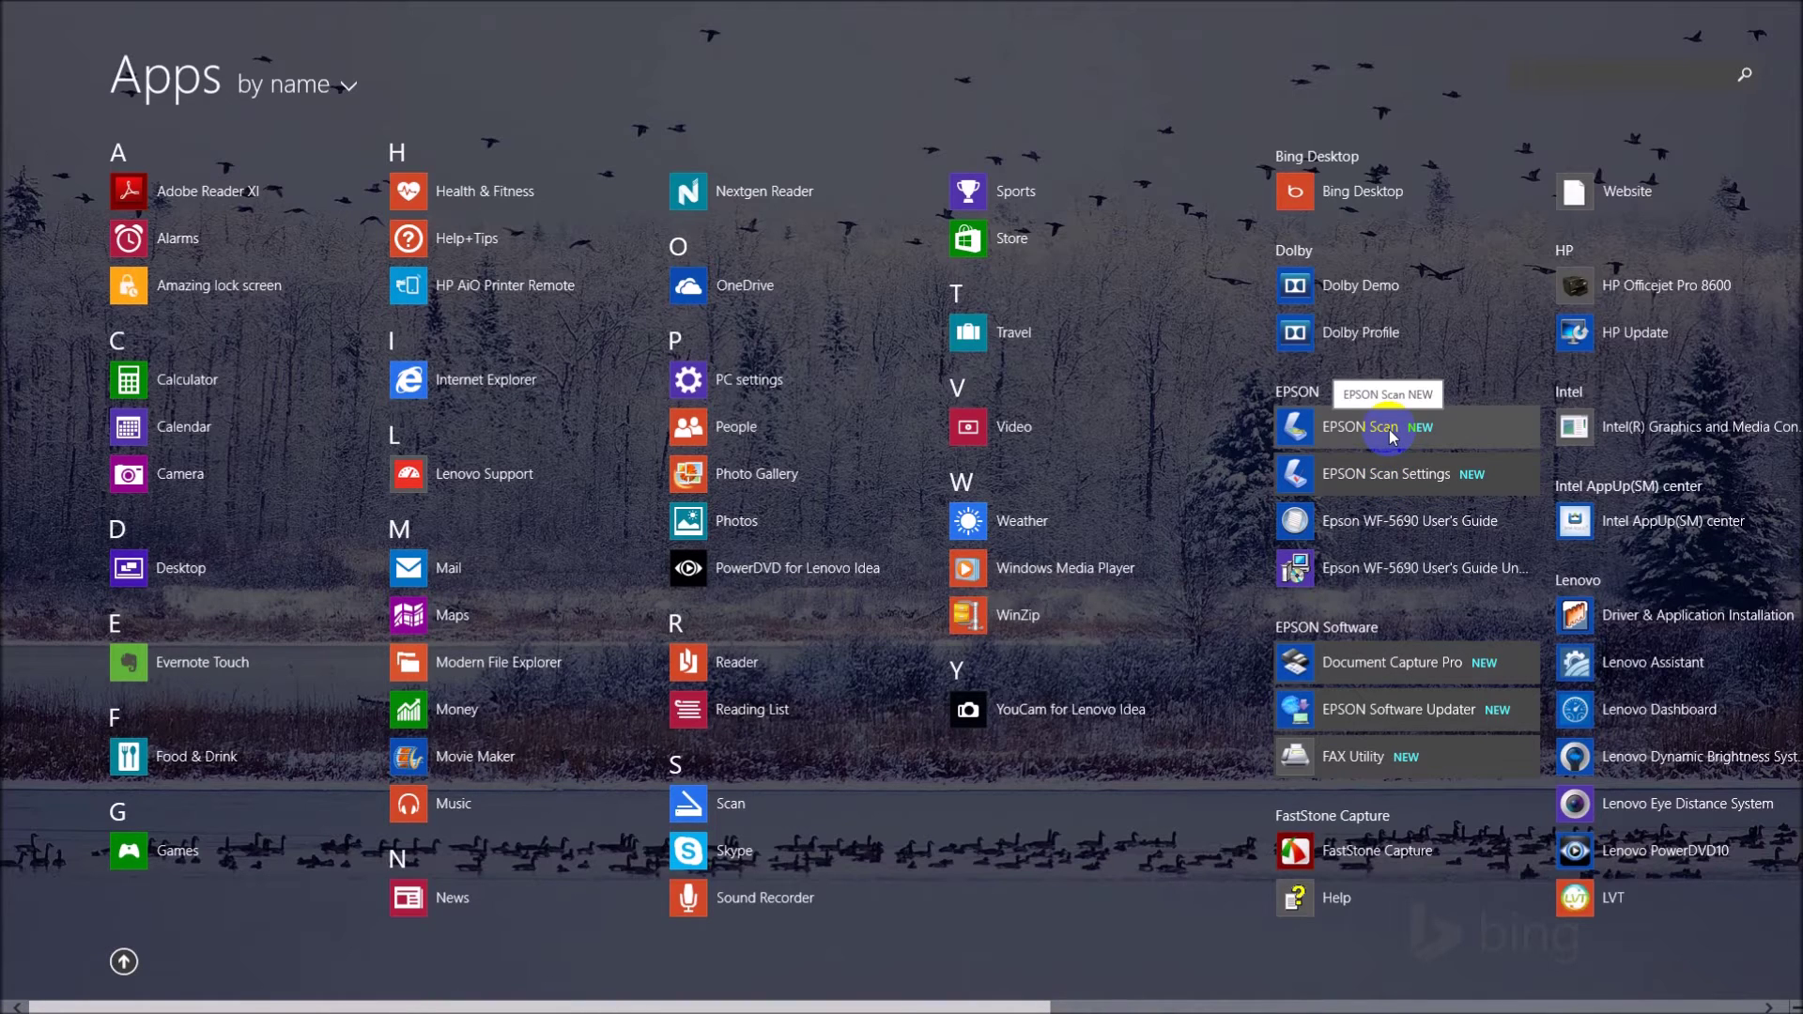
{"action": "left_click", "coordinate": [4, 7]}
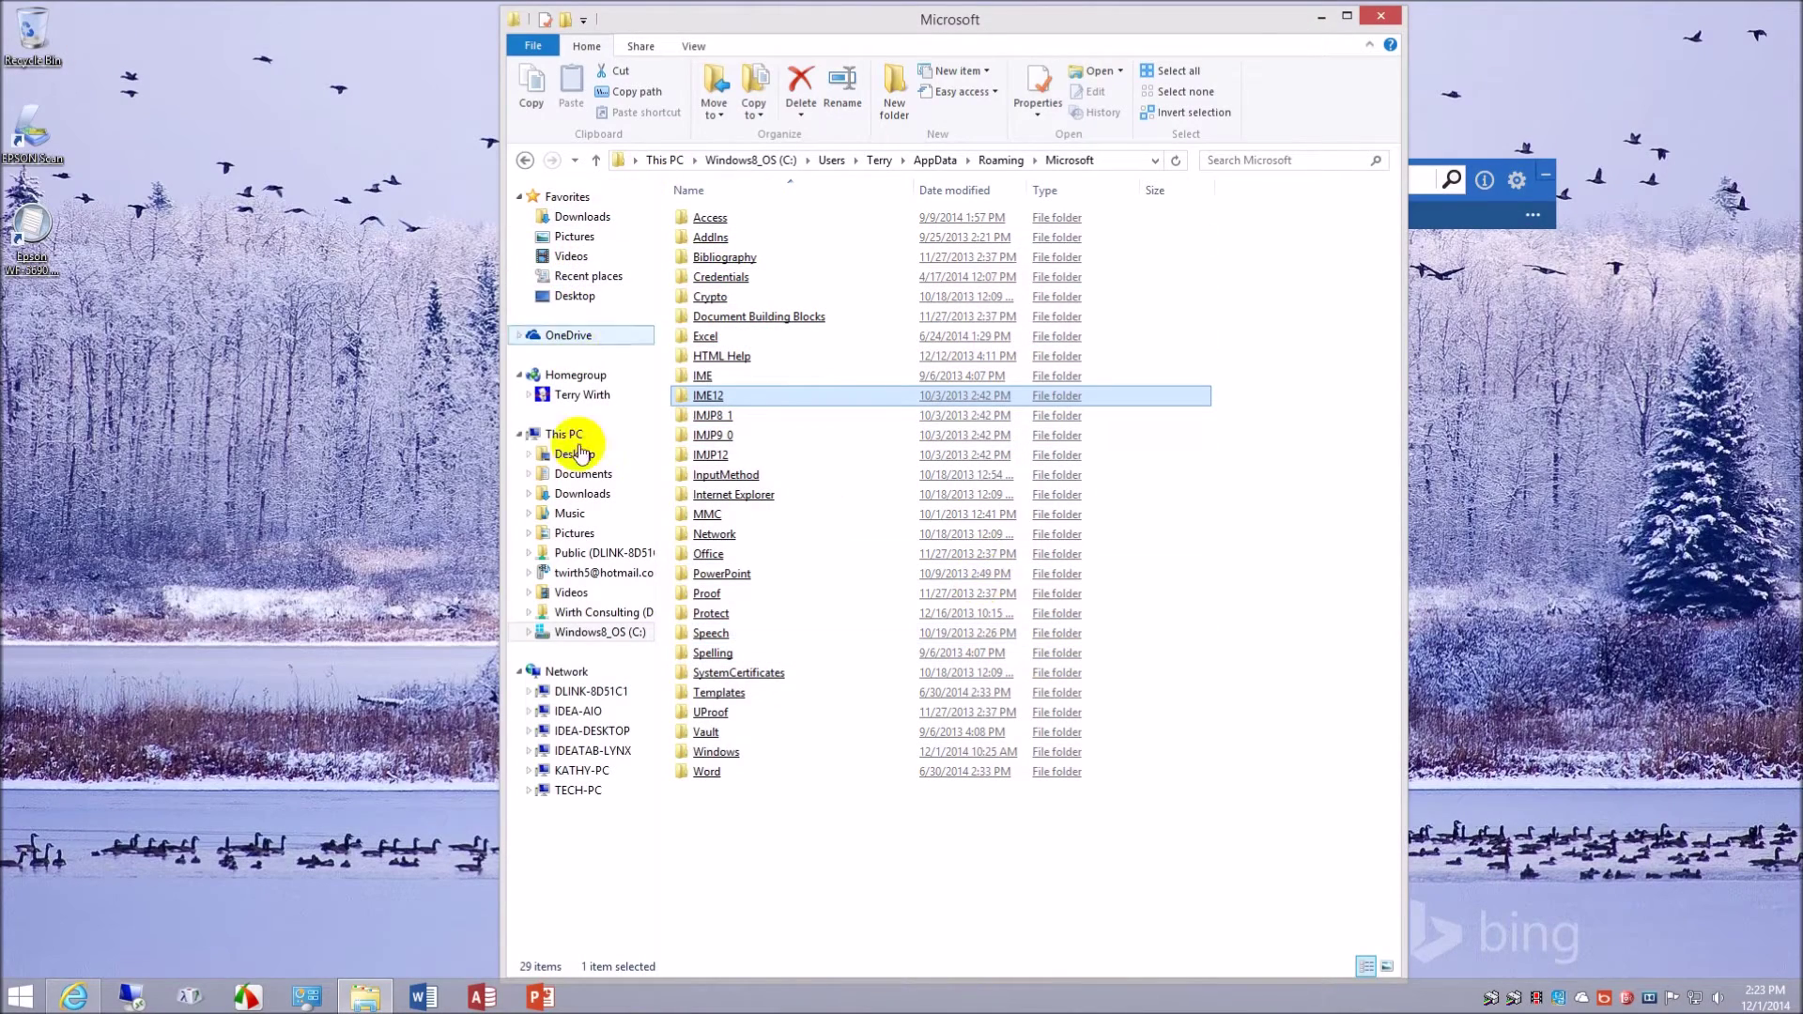
- Go from This PC to Control Panel and show Devices and Printers
{"action": "left_click", "coordinate": [598, 508]}
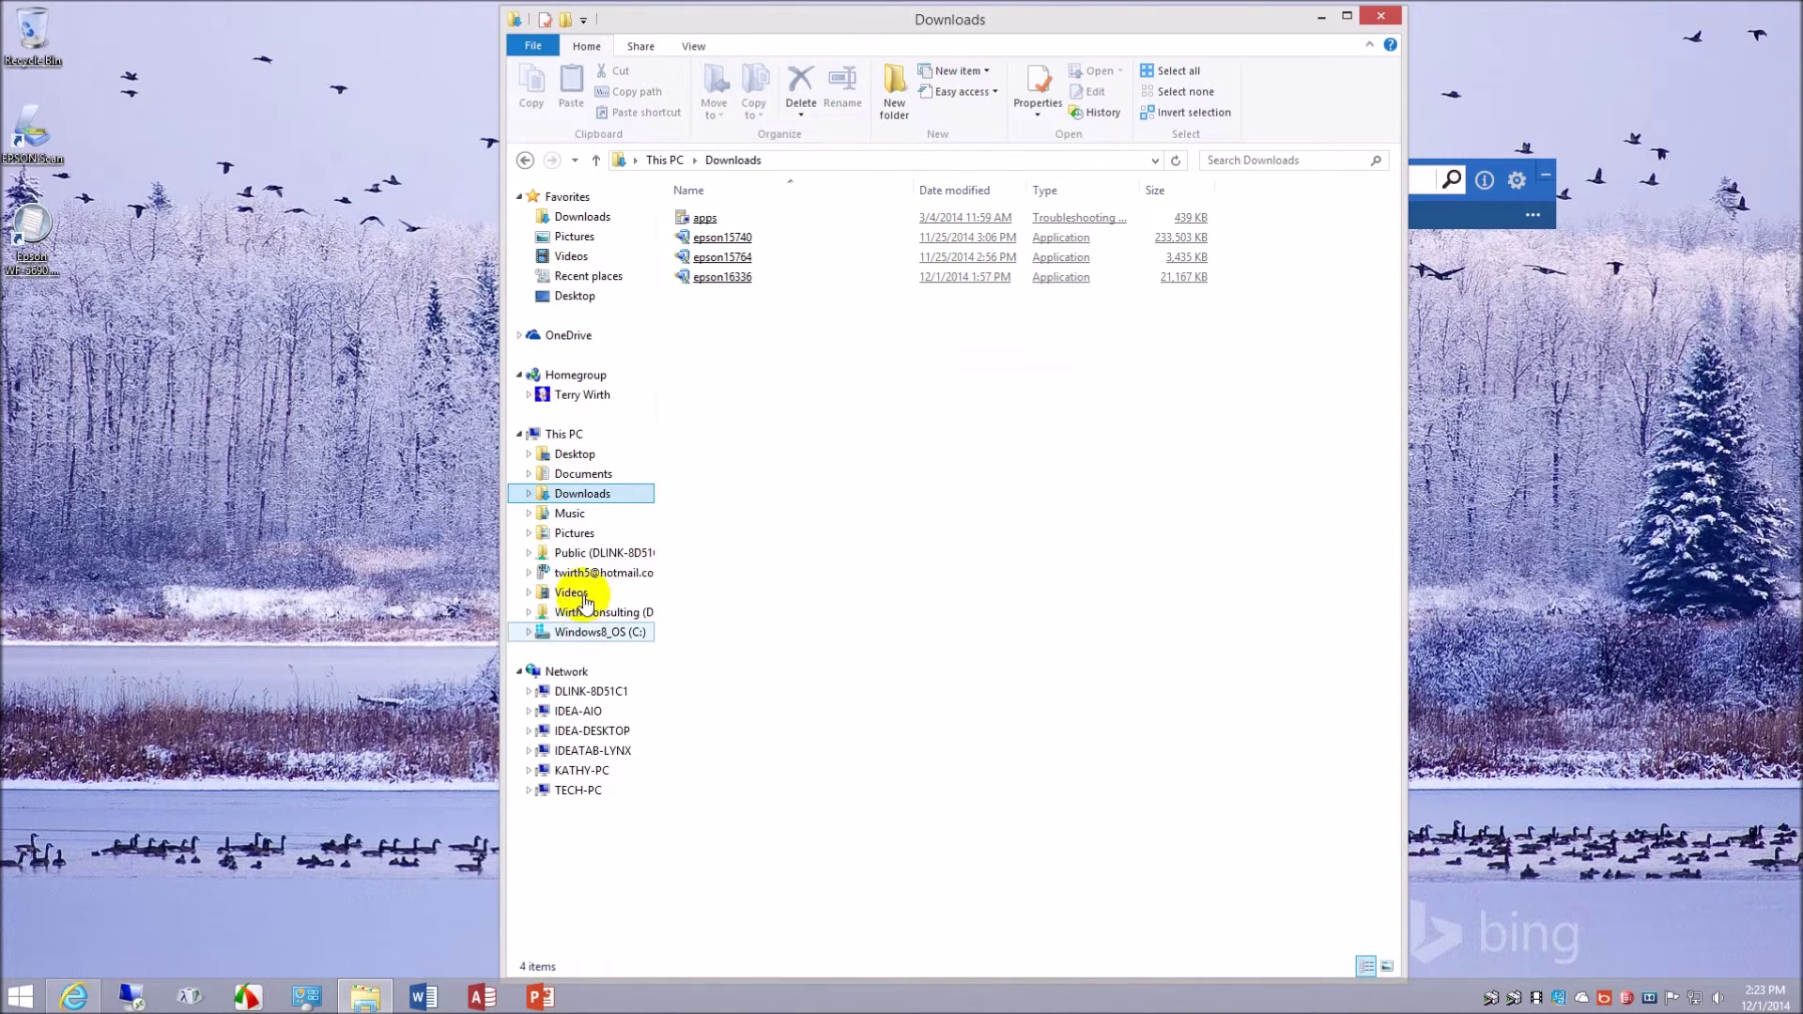
{"action": "left_click", "coordinate": [568, 434]}
{"action": "left_click", "coordinate": [965, 295]}
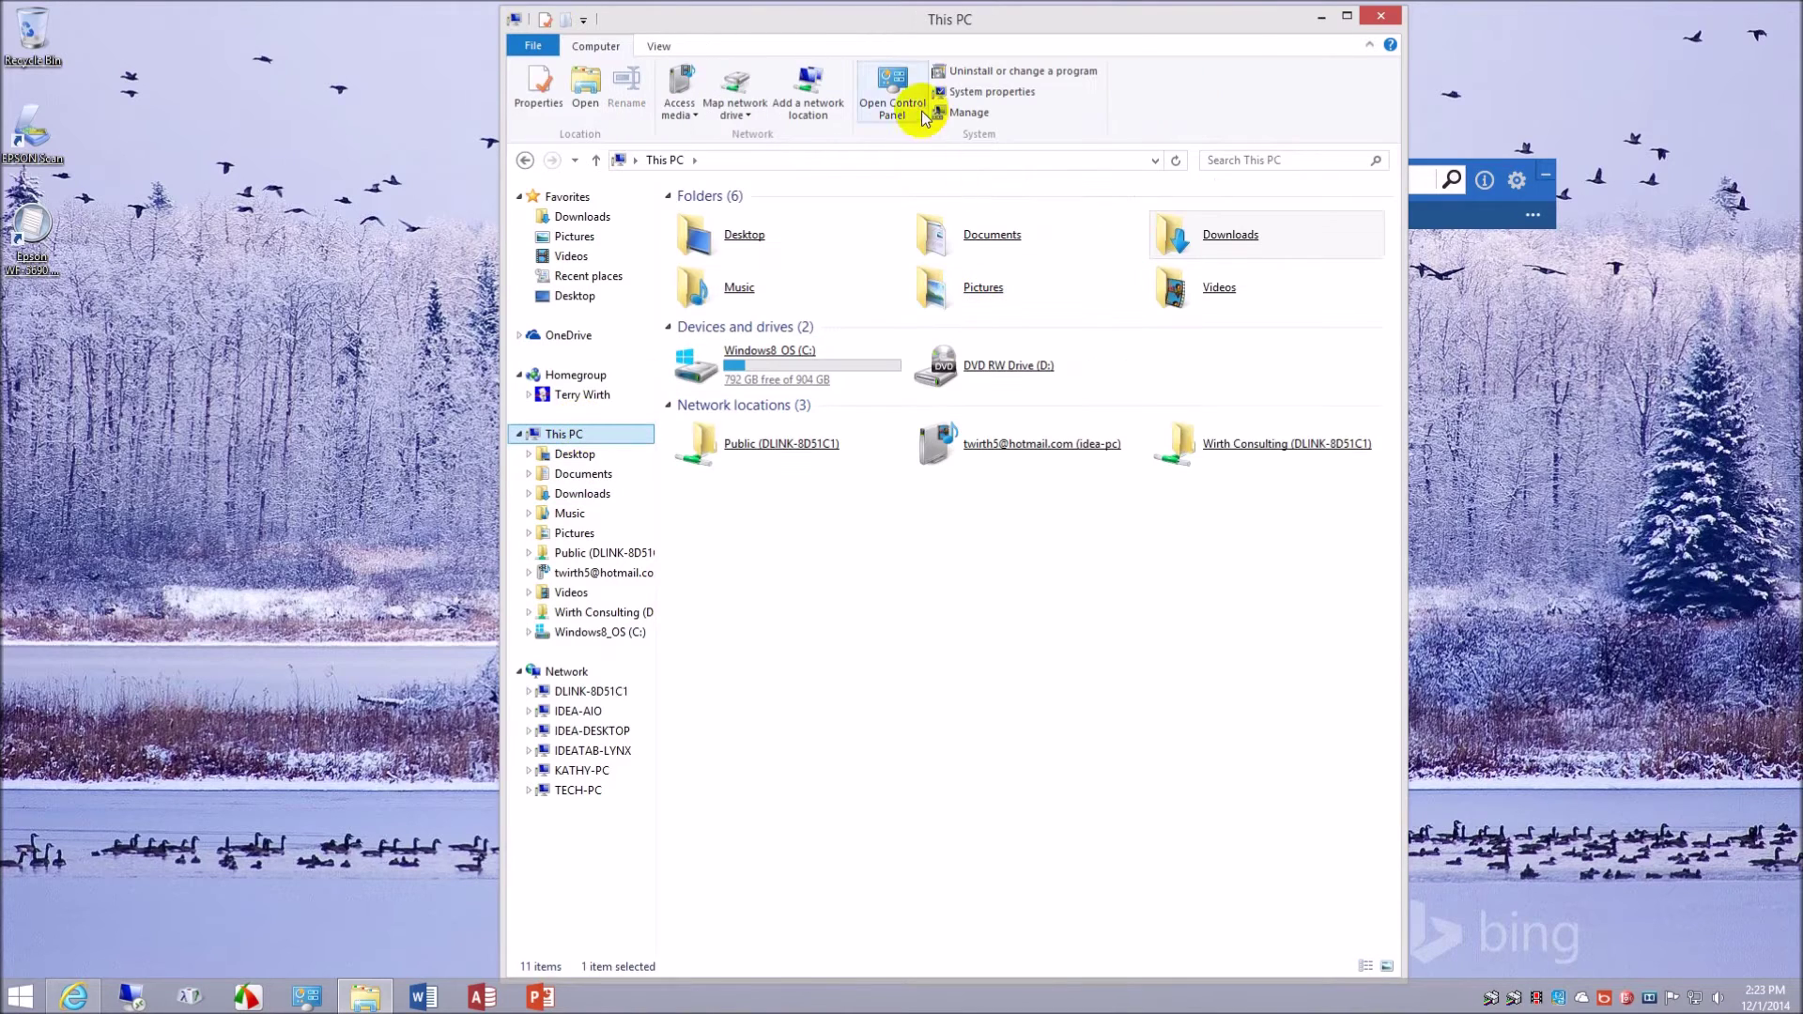
{"action": "left_click", "coordinate": [894, 87]}
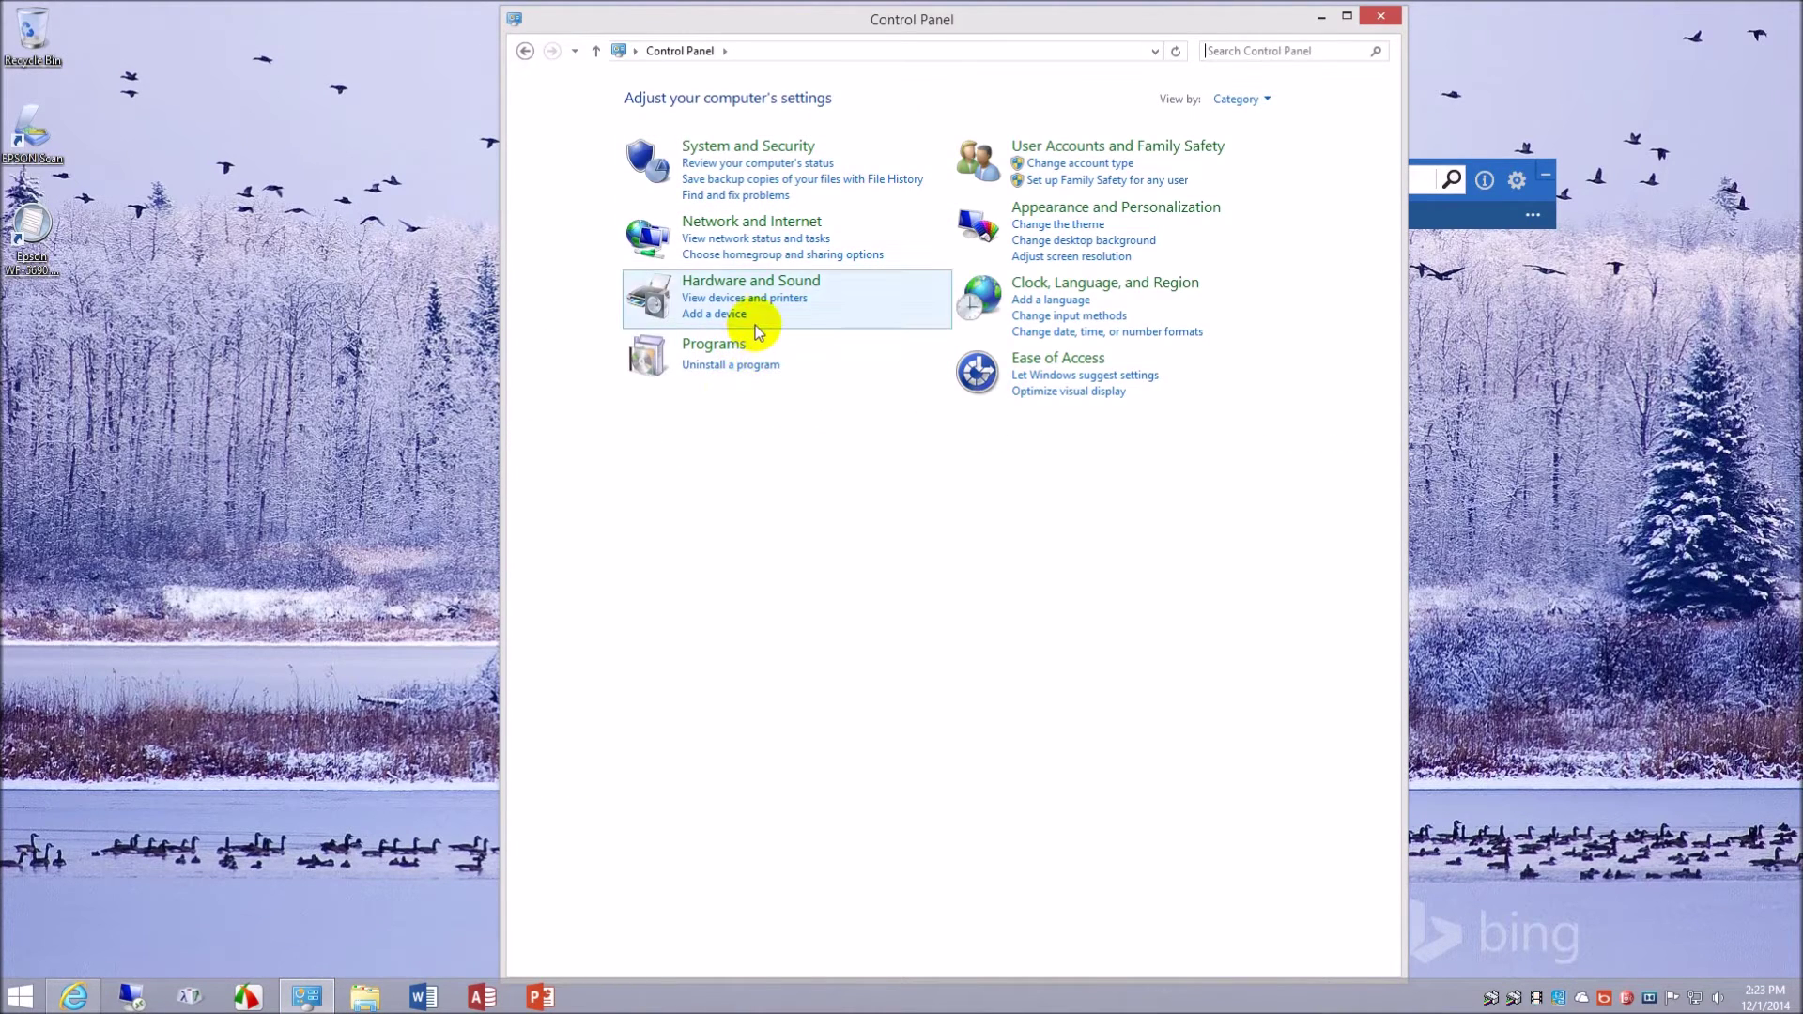
{"action": "left_click", "coordinate": [763, 298]}
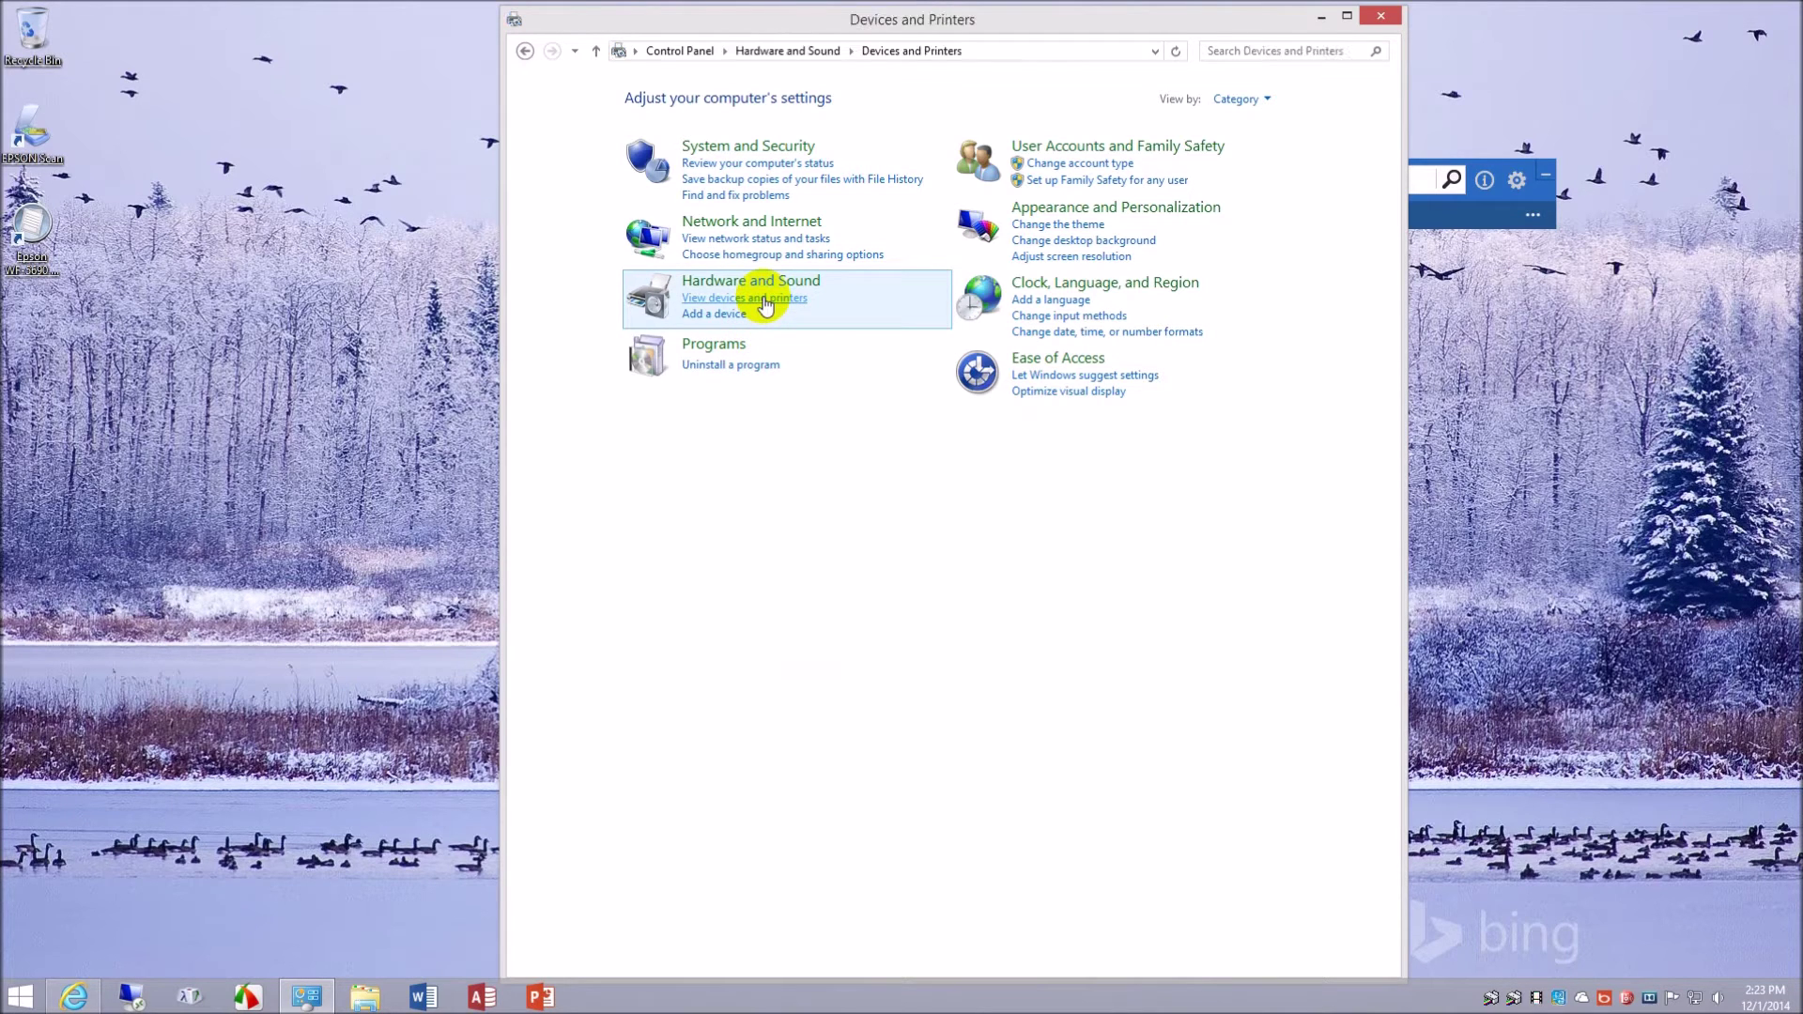
{"action": "left_click", "coordinate": [775, 320]}
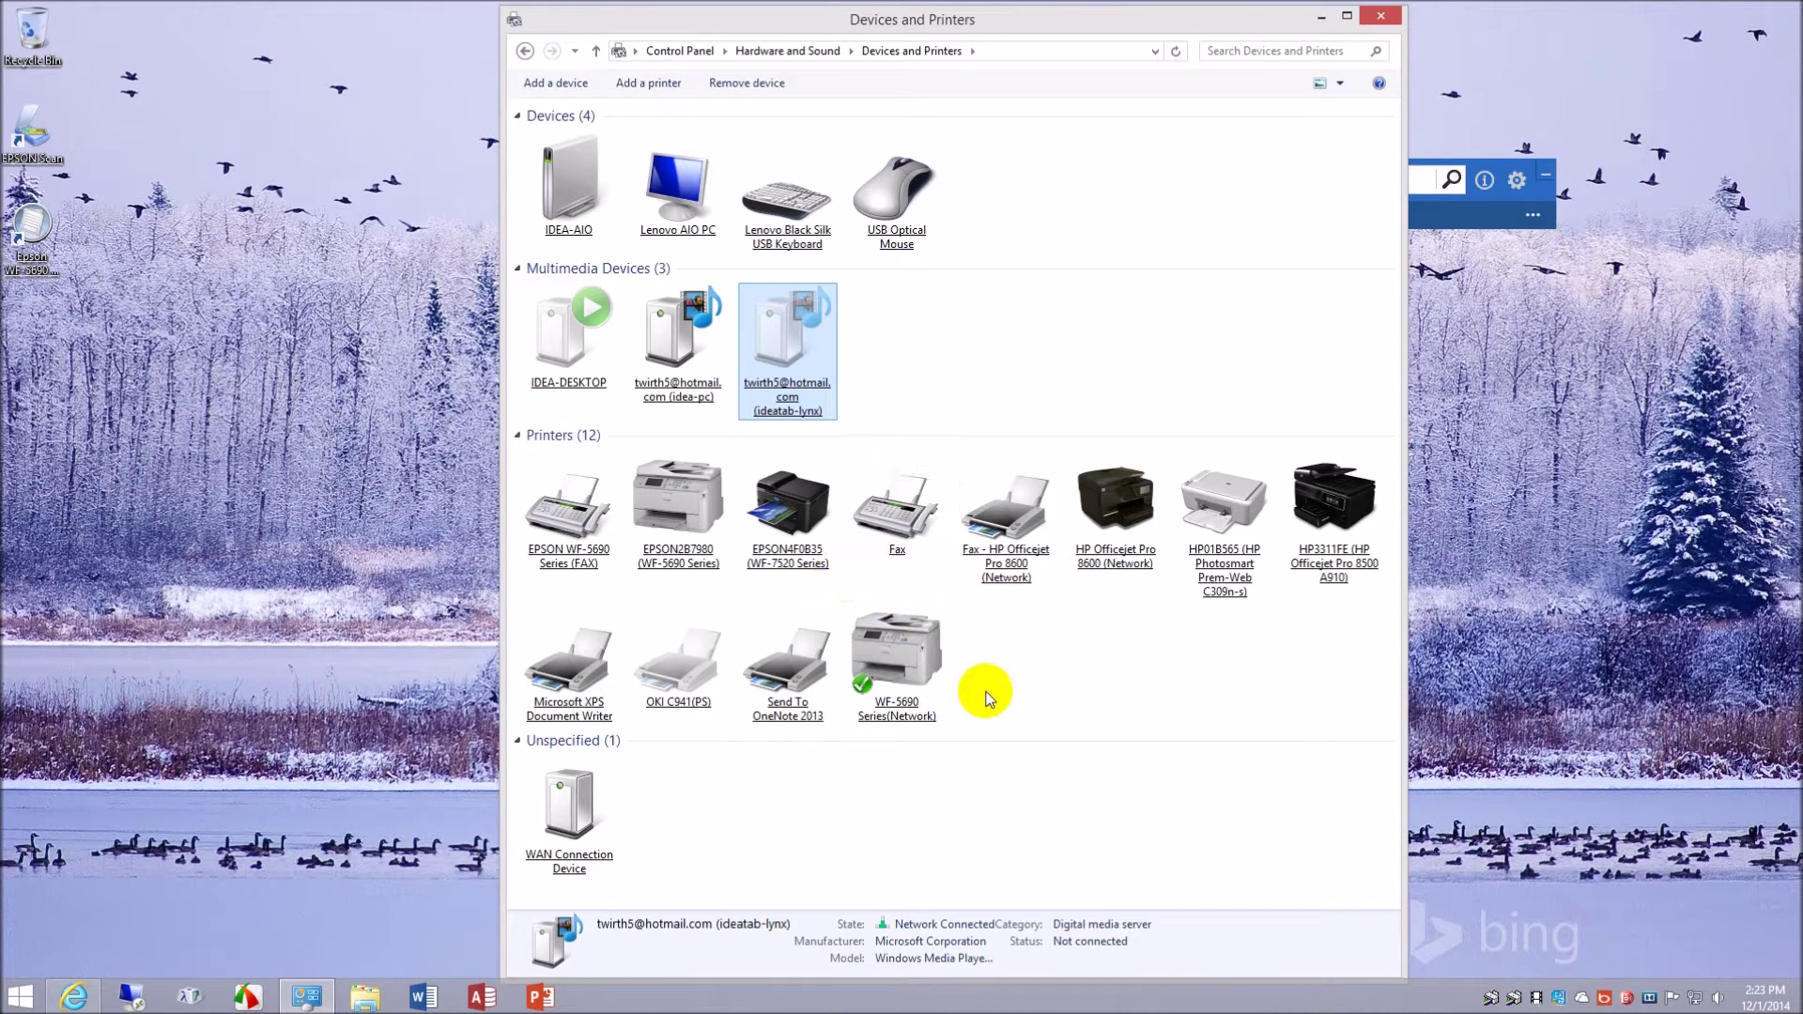
- Open Printing preferences for the WF-5690 Series(Network) and close the extra Properties window
{"action": "right_click", "coordinate": [890, 645]}
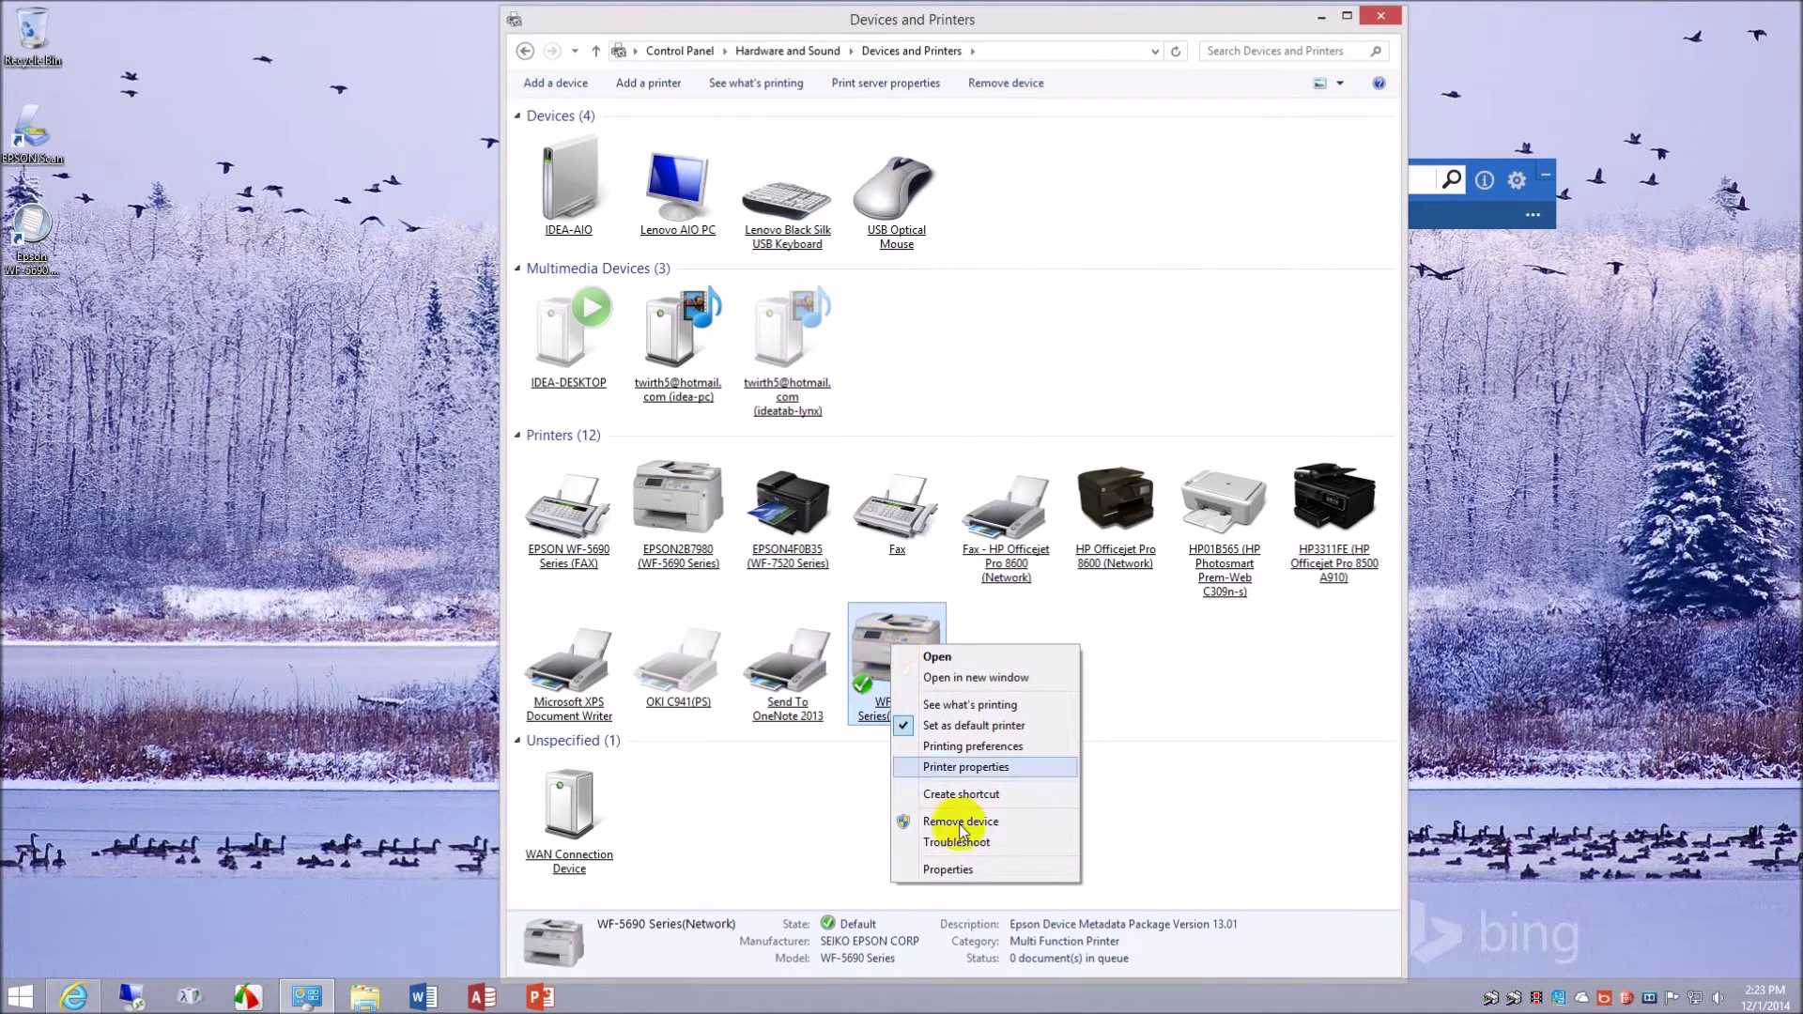
{"action": "key", "text": "Escape"}
{"action": "right_click", "coordinate": [913, 660]}
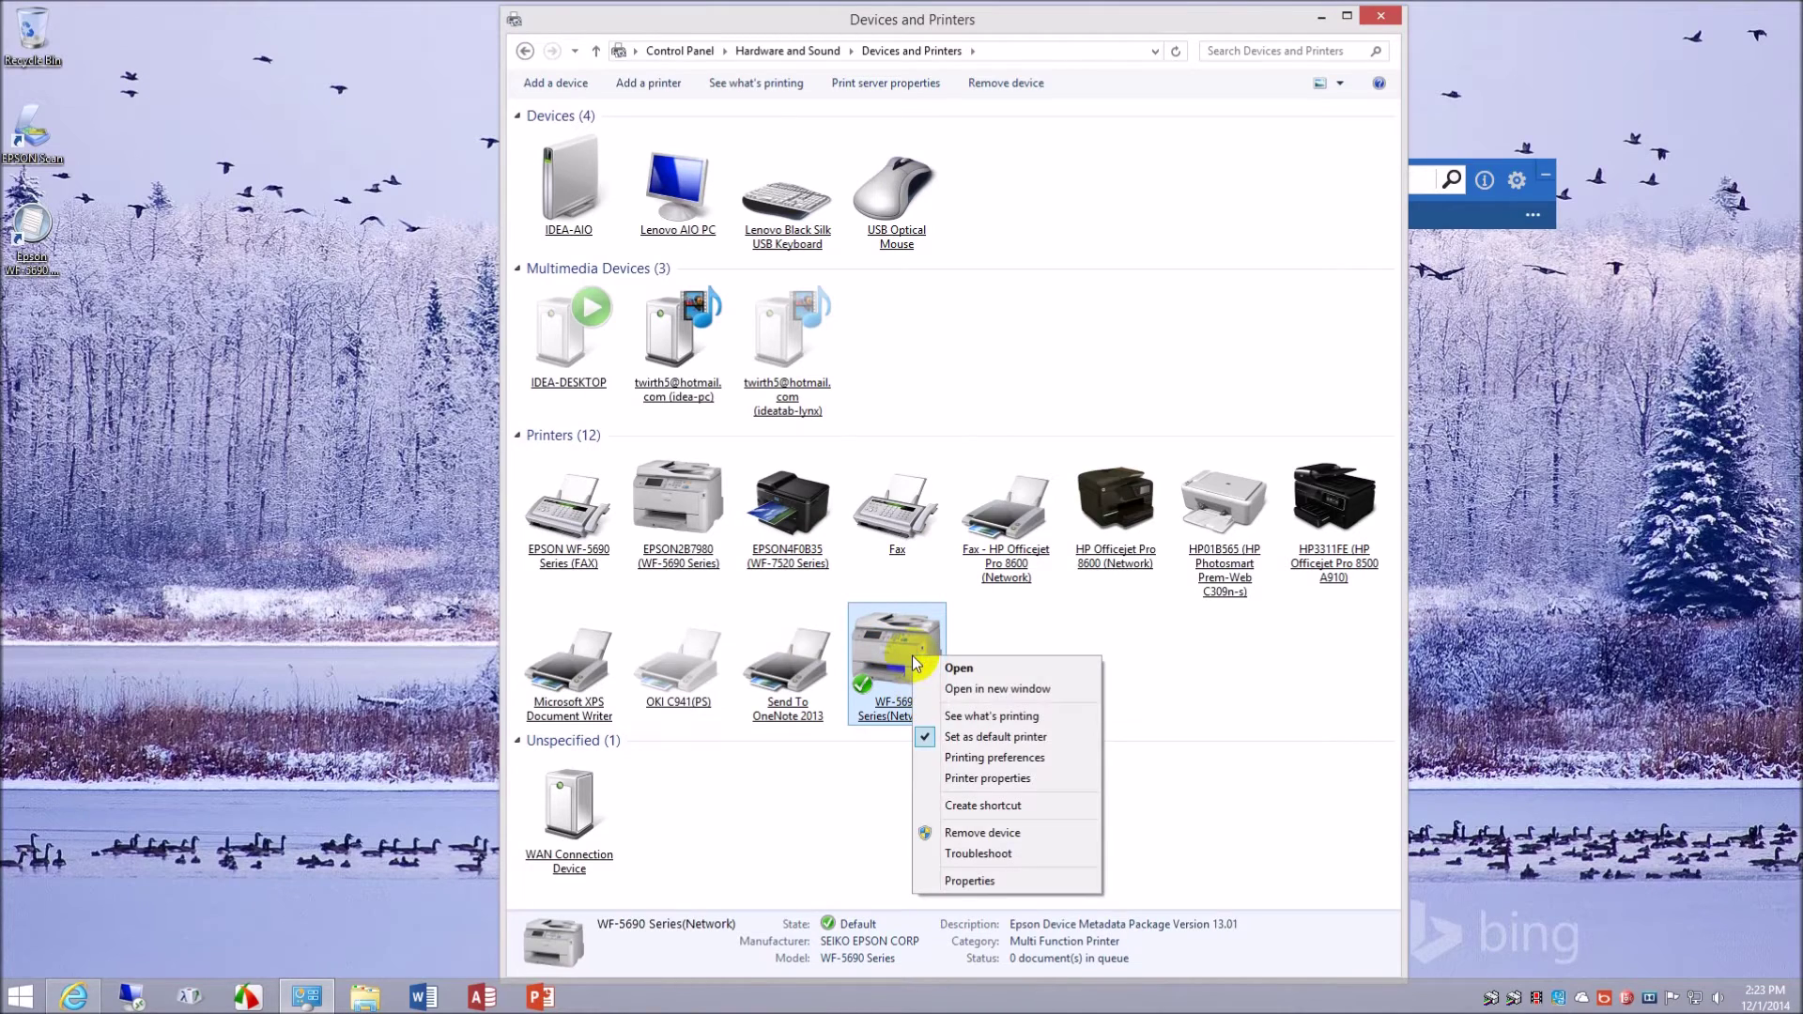
{"action": "left_click", "coordinate": [1040, 781]}
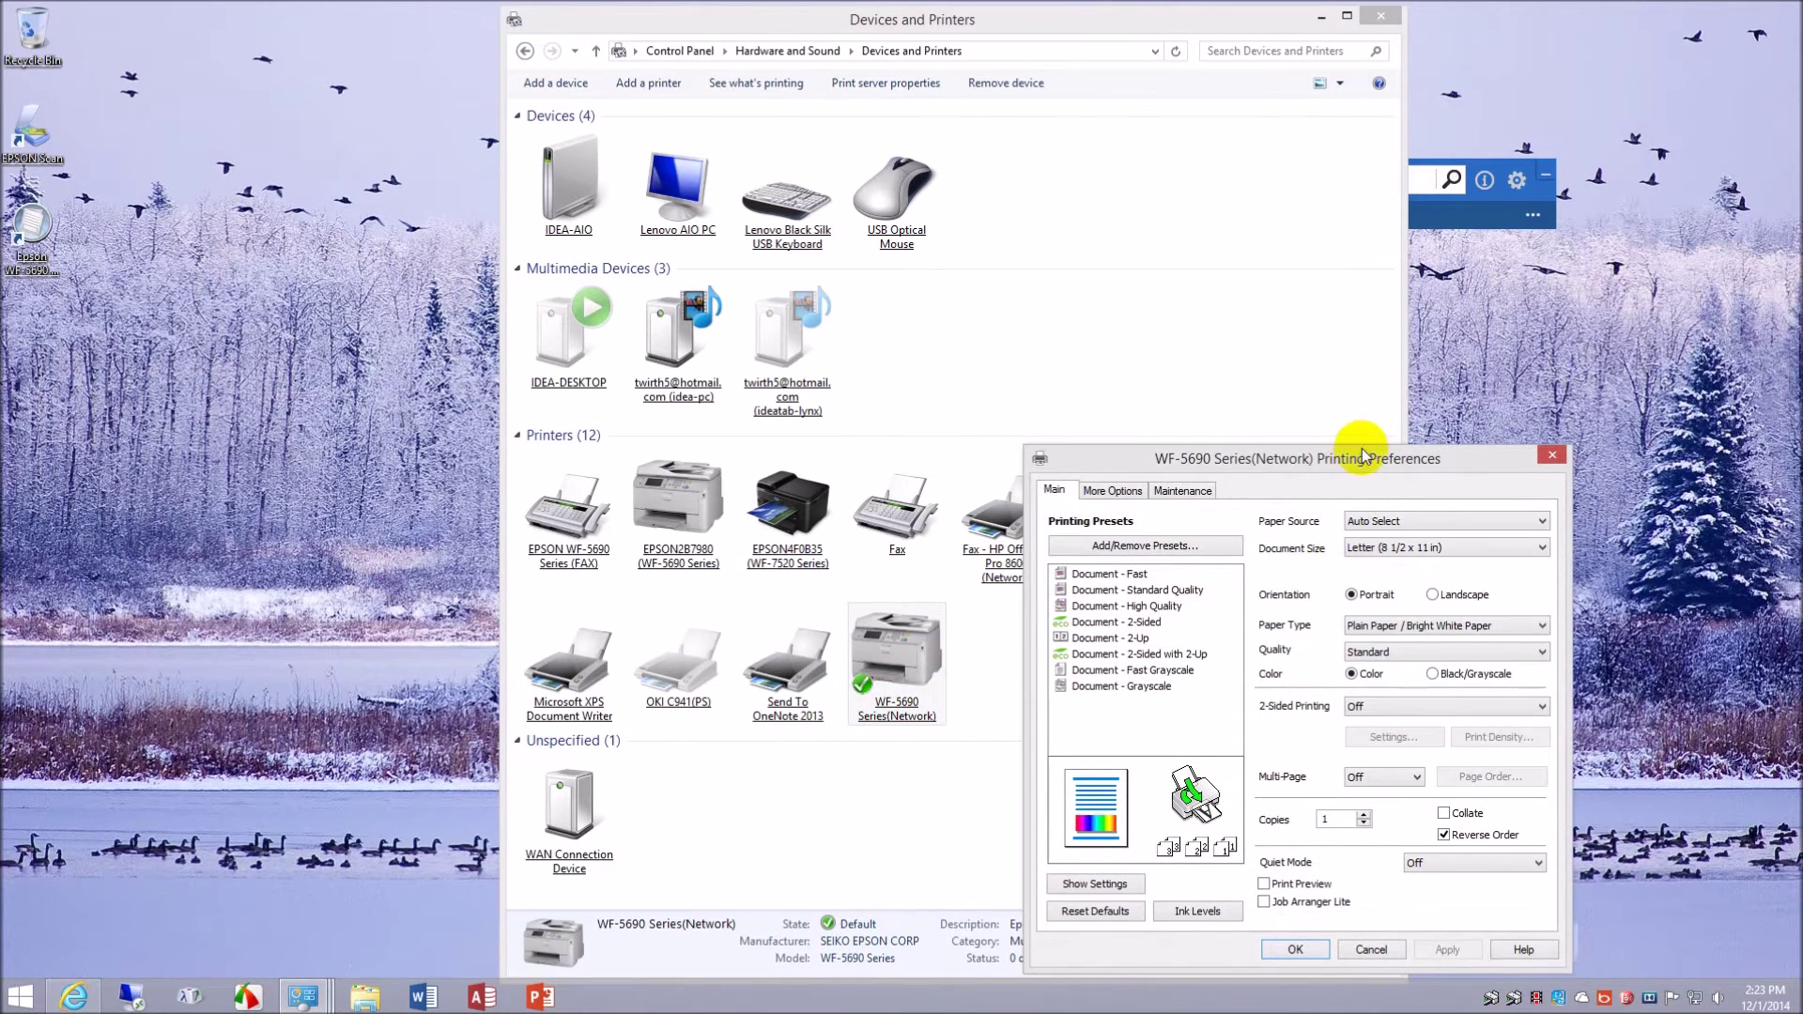
{"action": "left_click_drag", "start_coordinate": [1362, 456], "coordinate": [995, 339]}
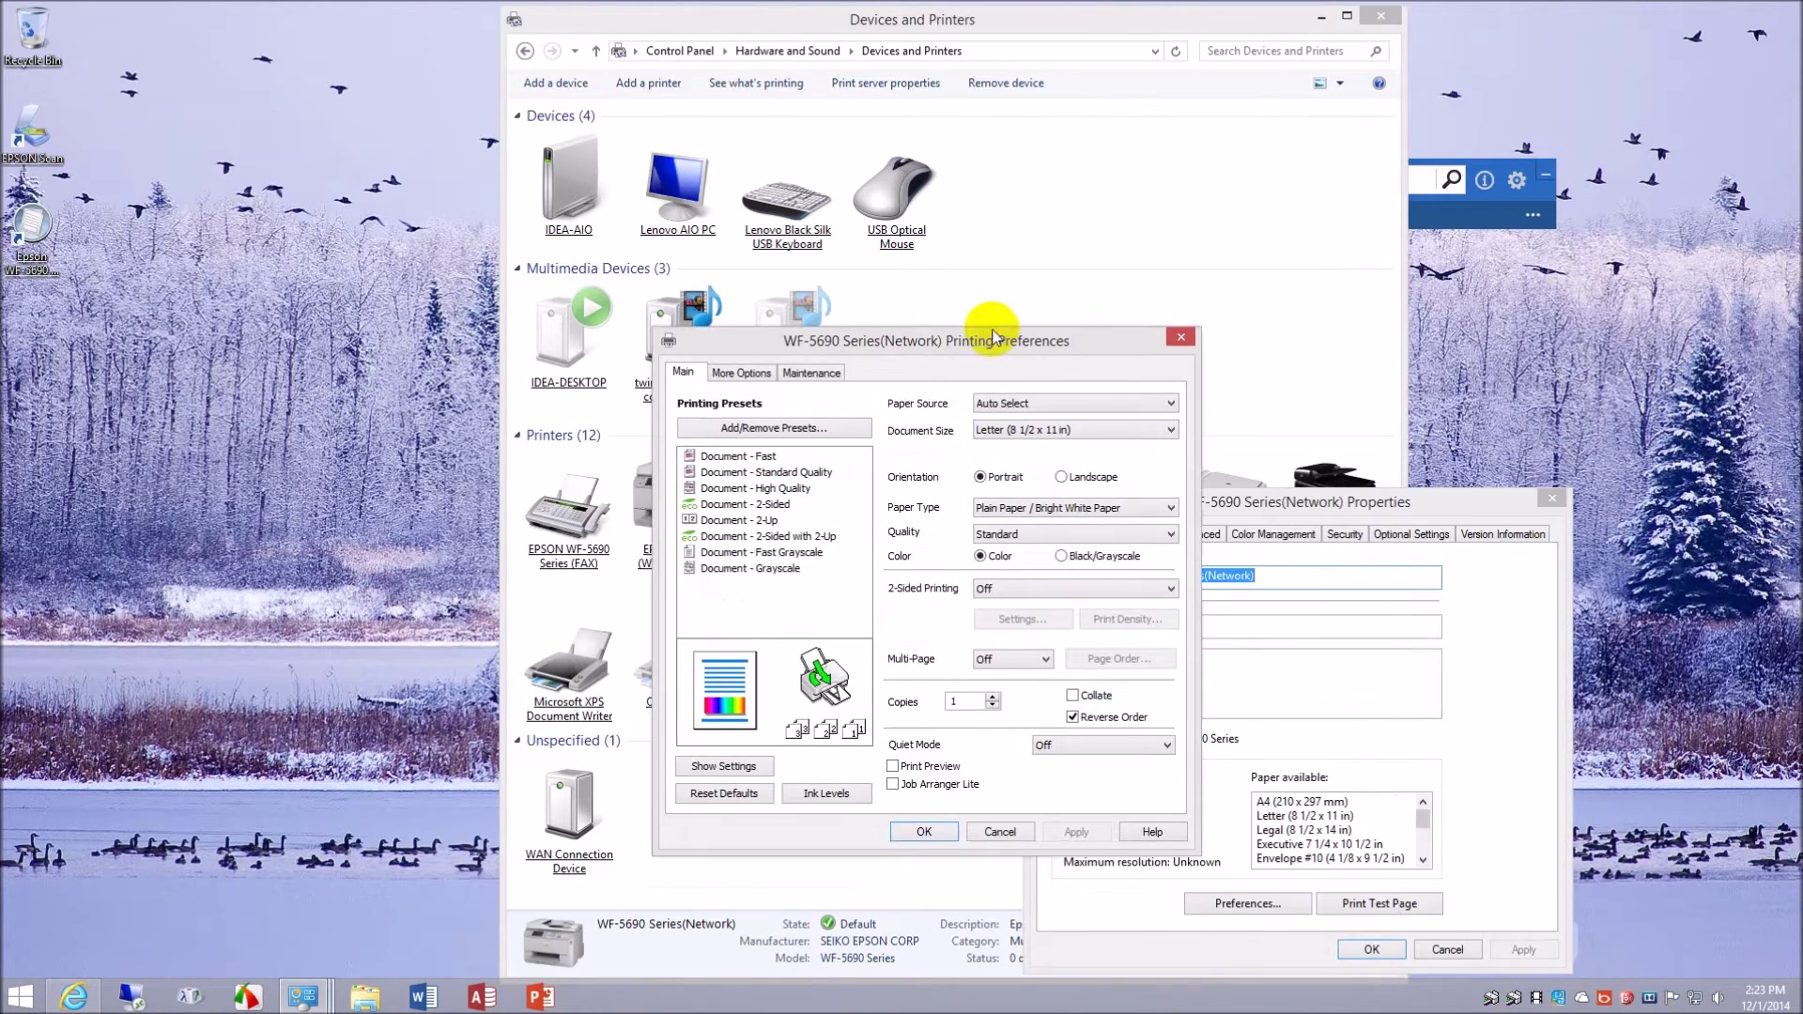
{"action": "left_click", "coordinate": [1550, 513]}
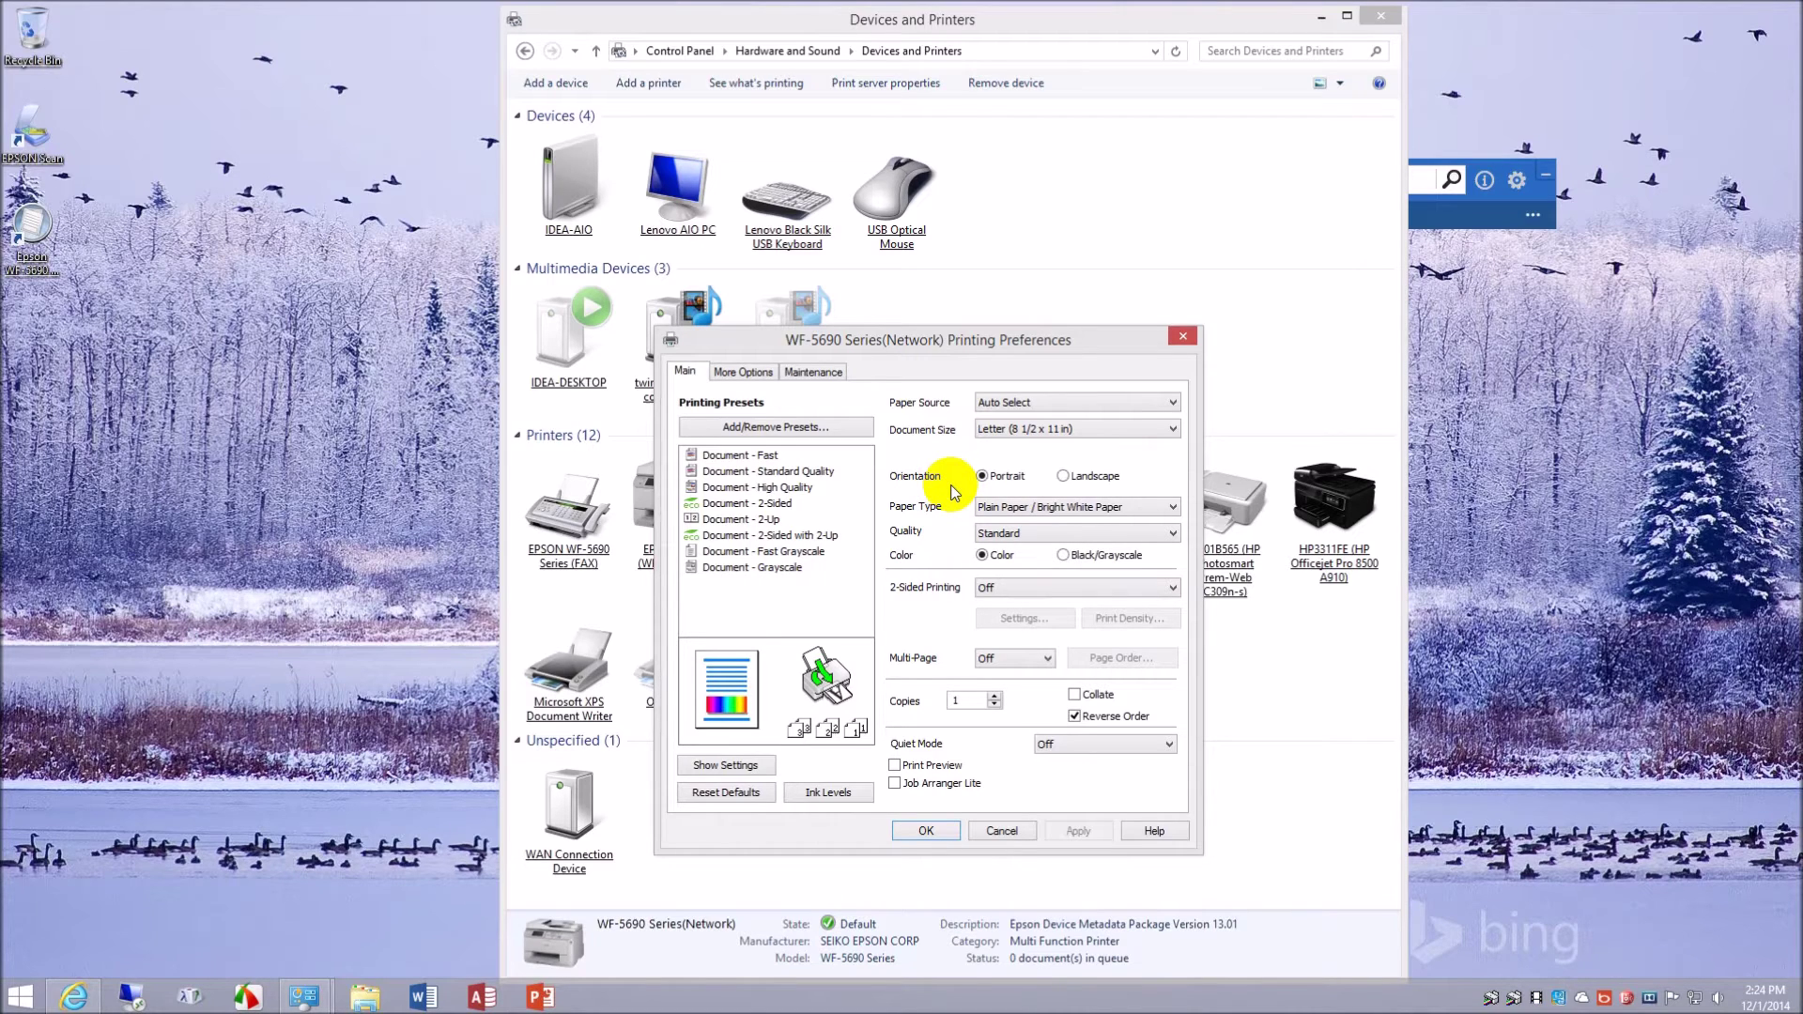
- Look over the More Options and Maintenance tabs, then cancel the dialog unchanged
{"action": "left_click", "coordinate": [743, 372]}
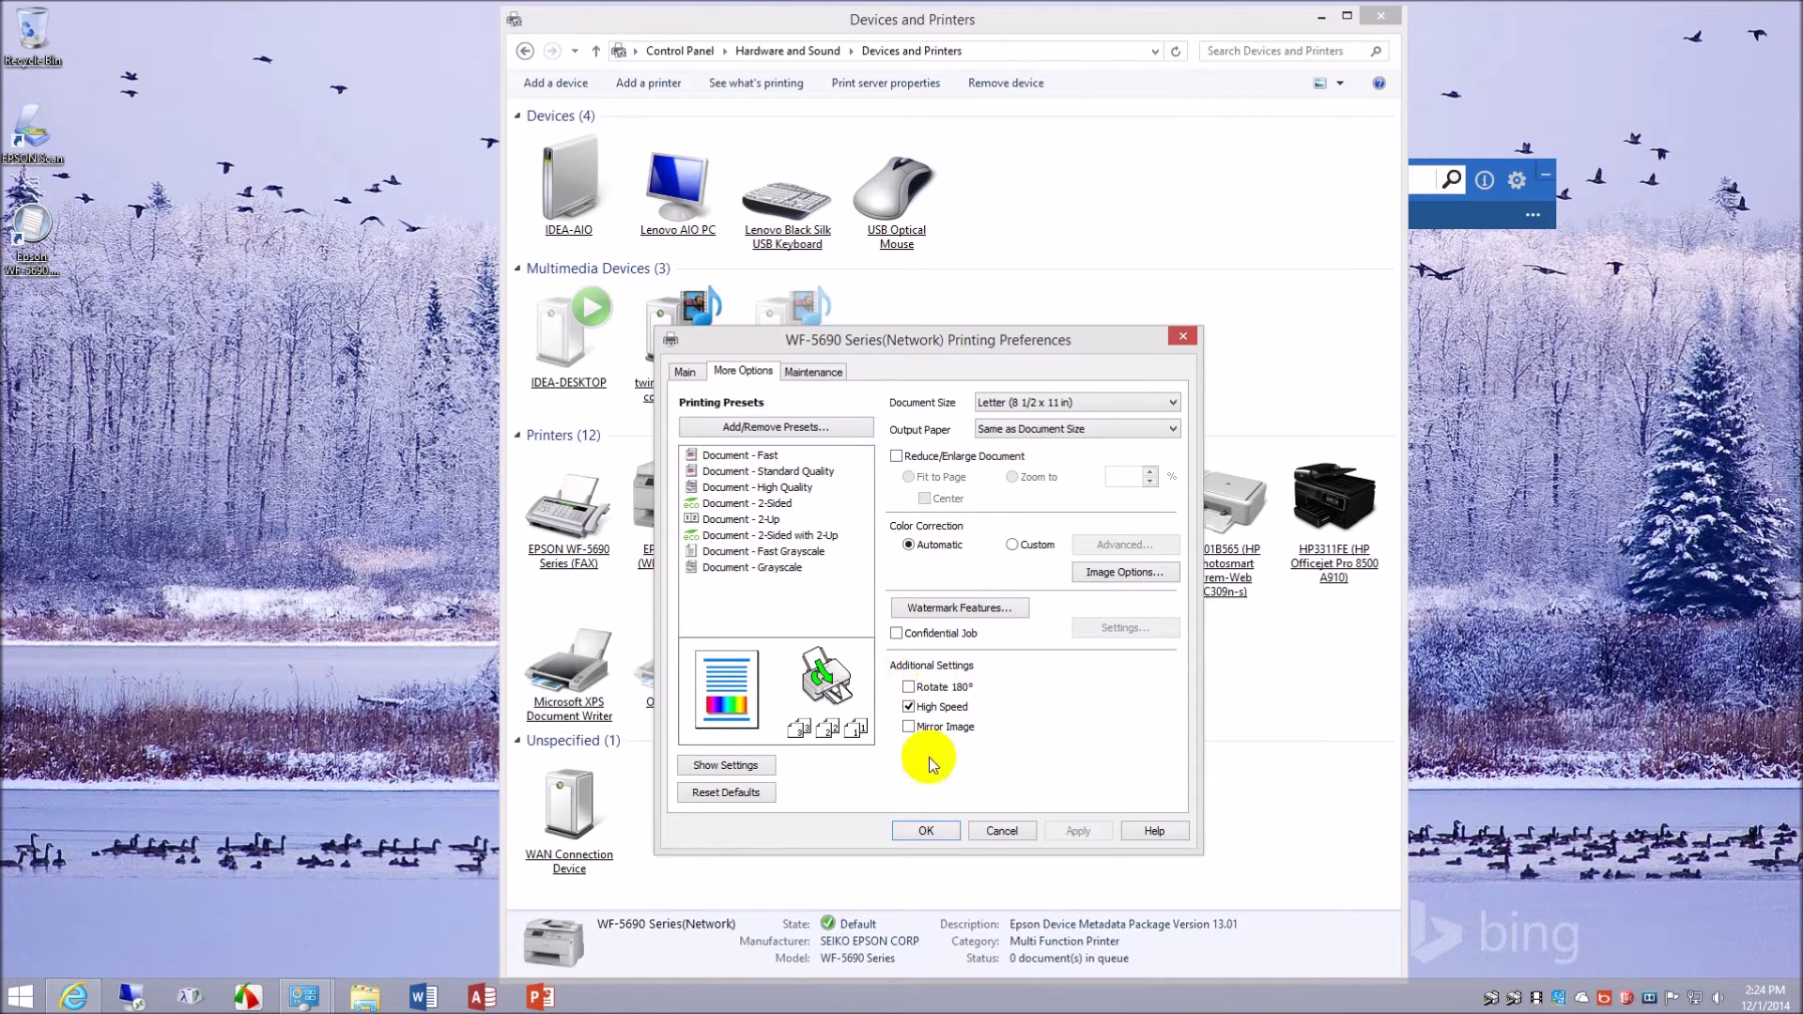
{"action": "left_click", "coordinate": [827, 376]}
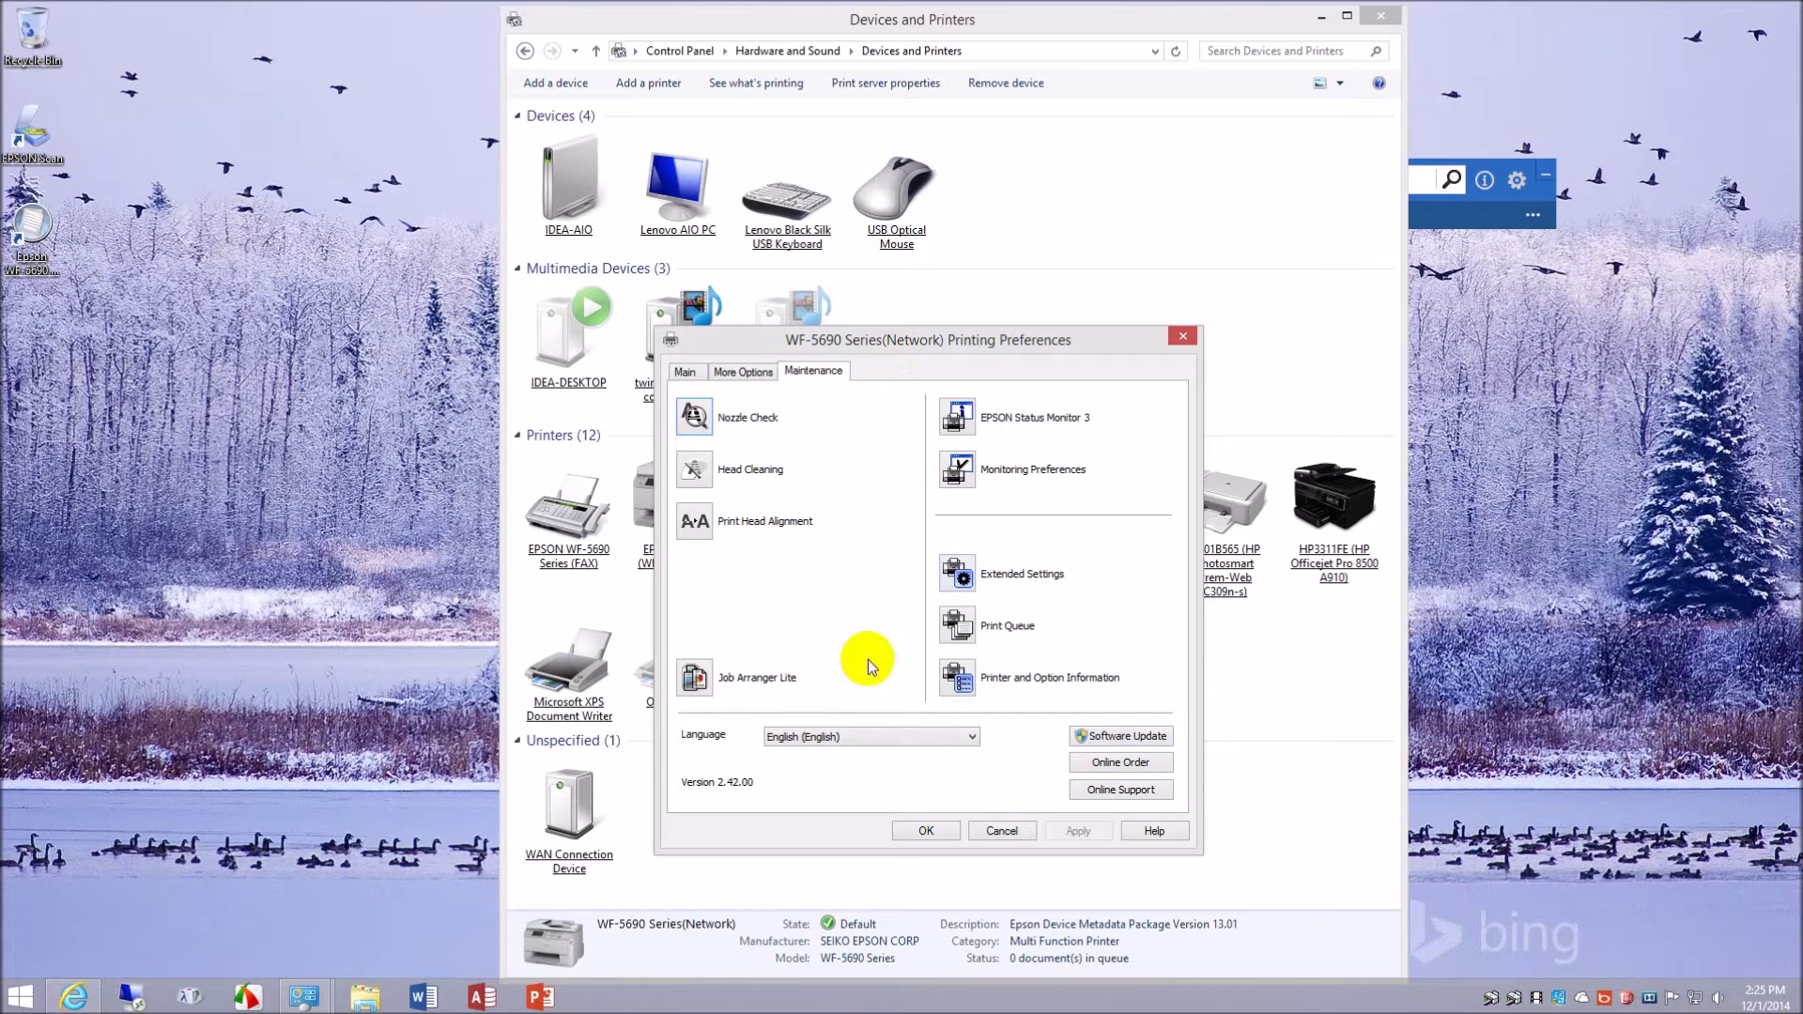
{"action": "left_click", "coordinate": [999, 832]}
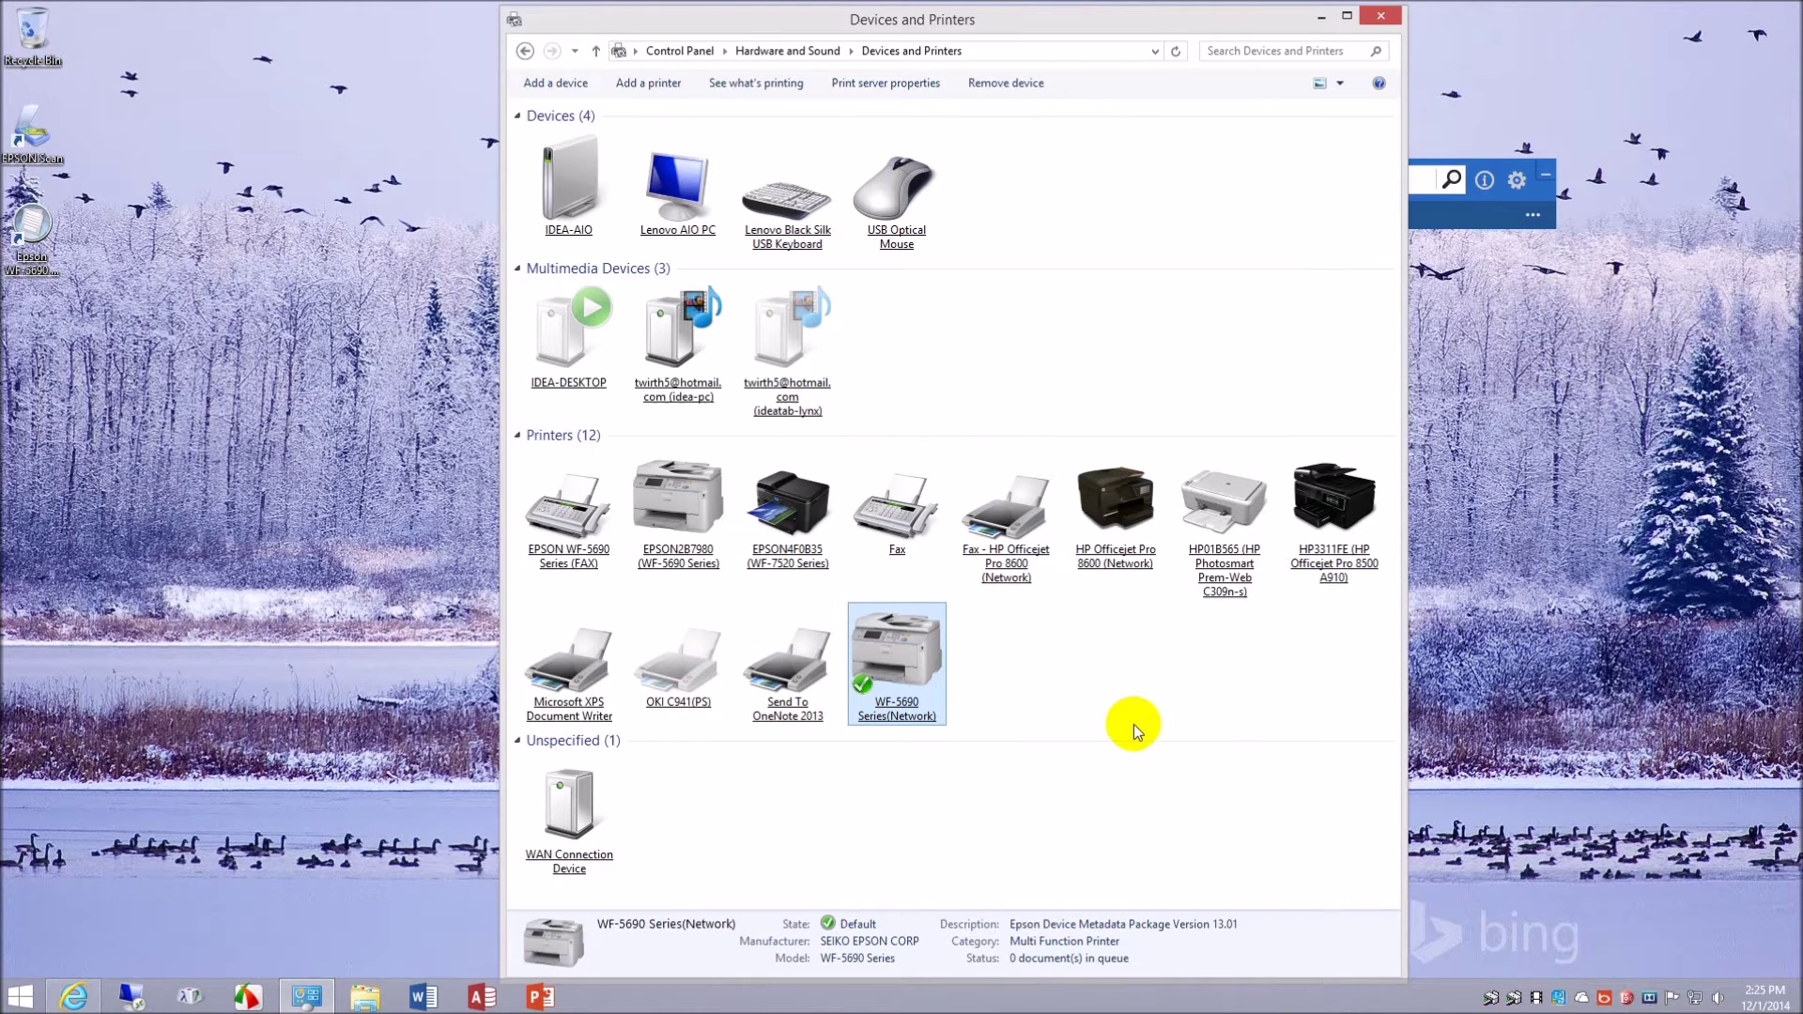
- Open the EPSON2B7980 (WF-5690 Series) printing preferences, then close them
{"action": "left_click", "coordinate": [685, 547]}
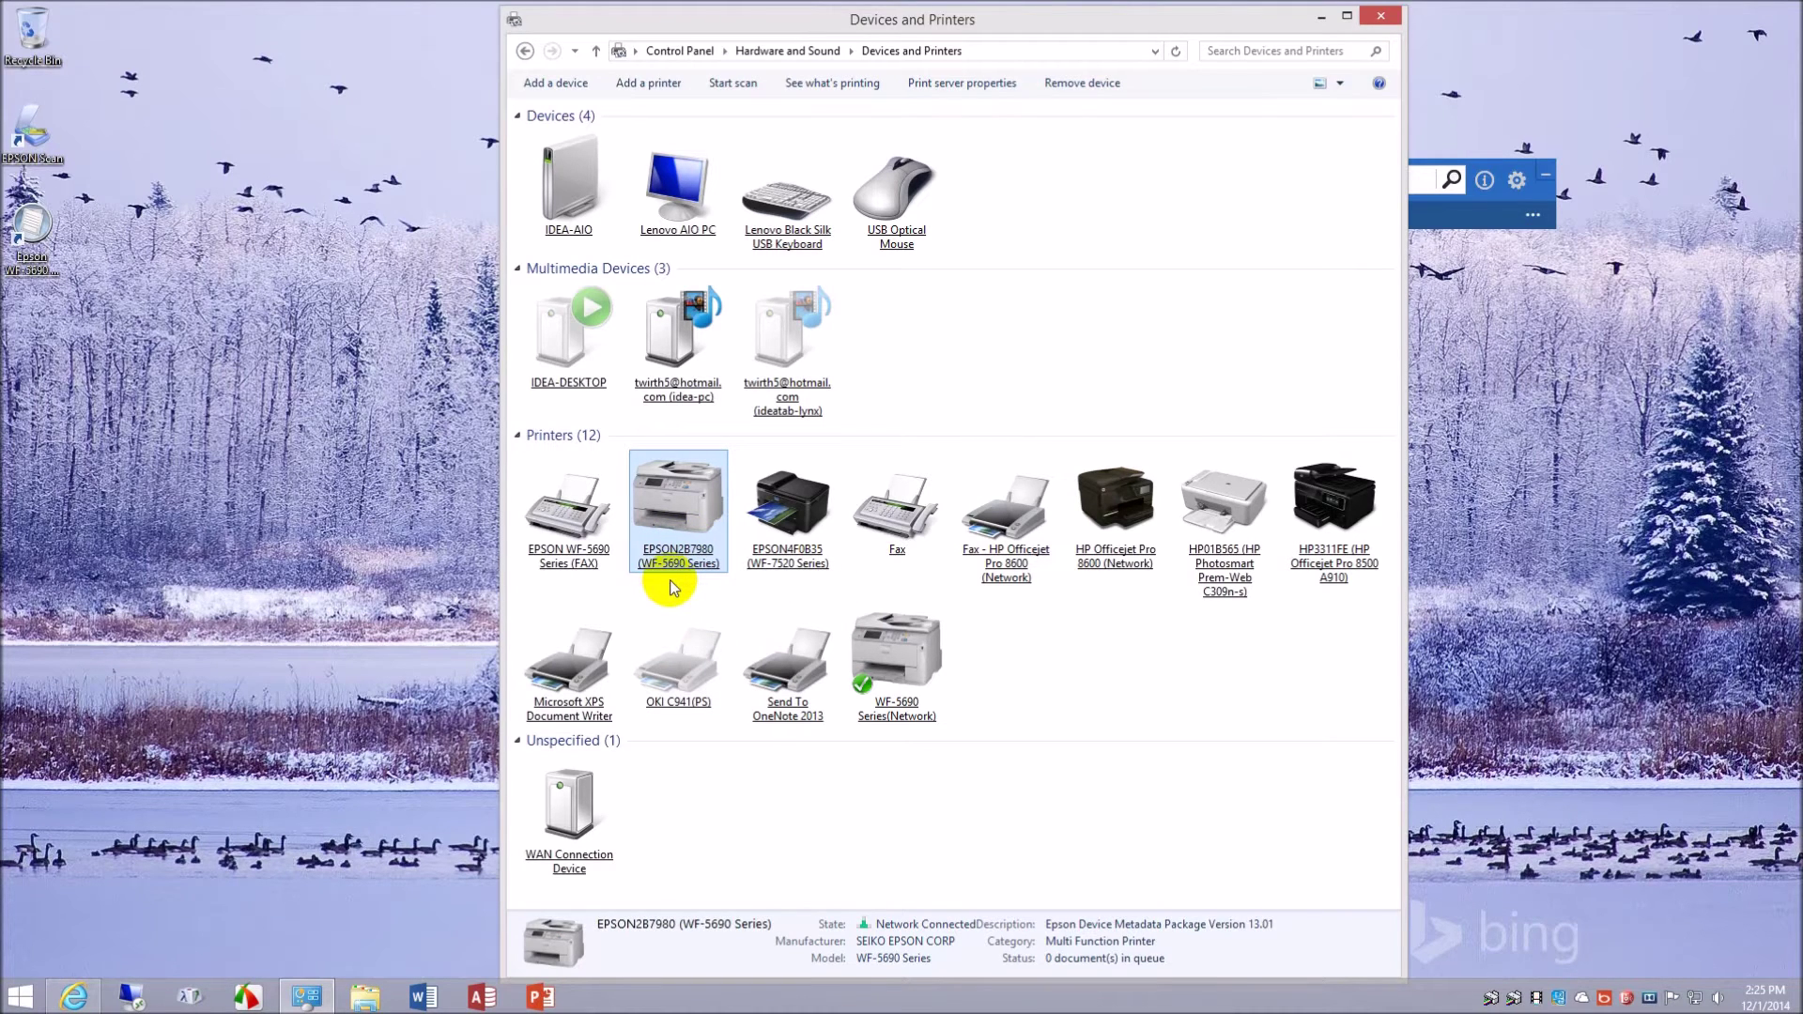
{"action": "right_click", "coordinate": [678, 517]}
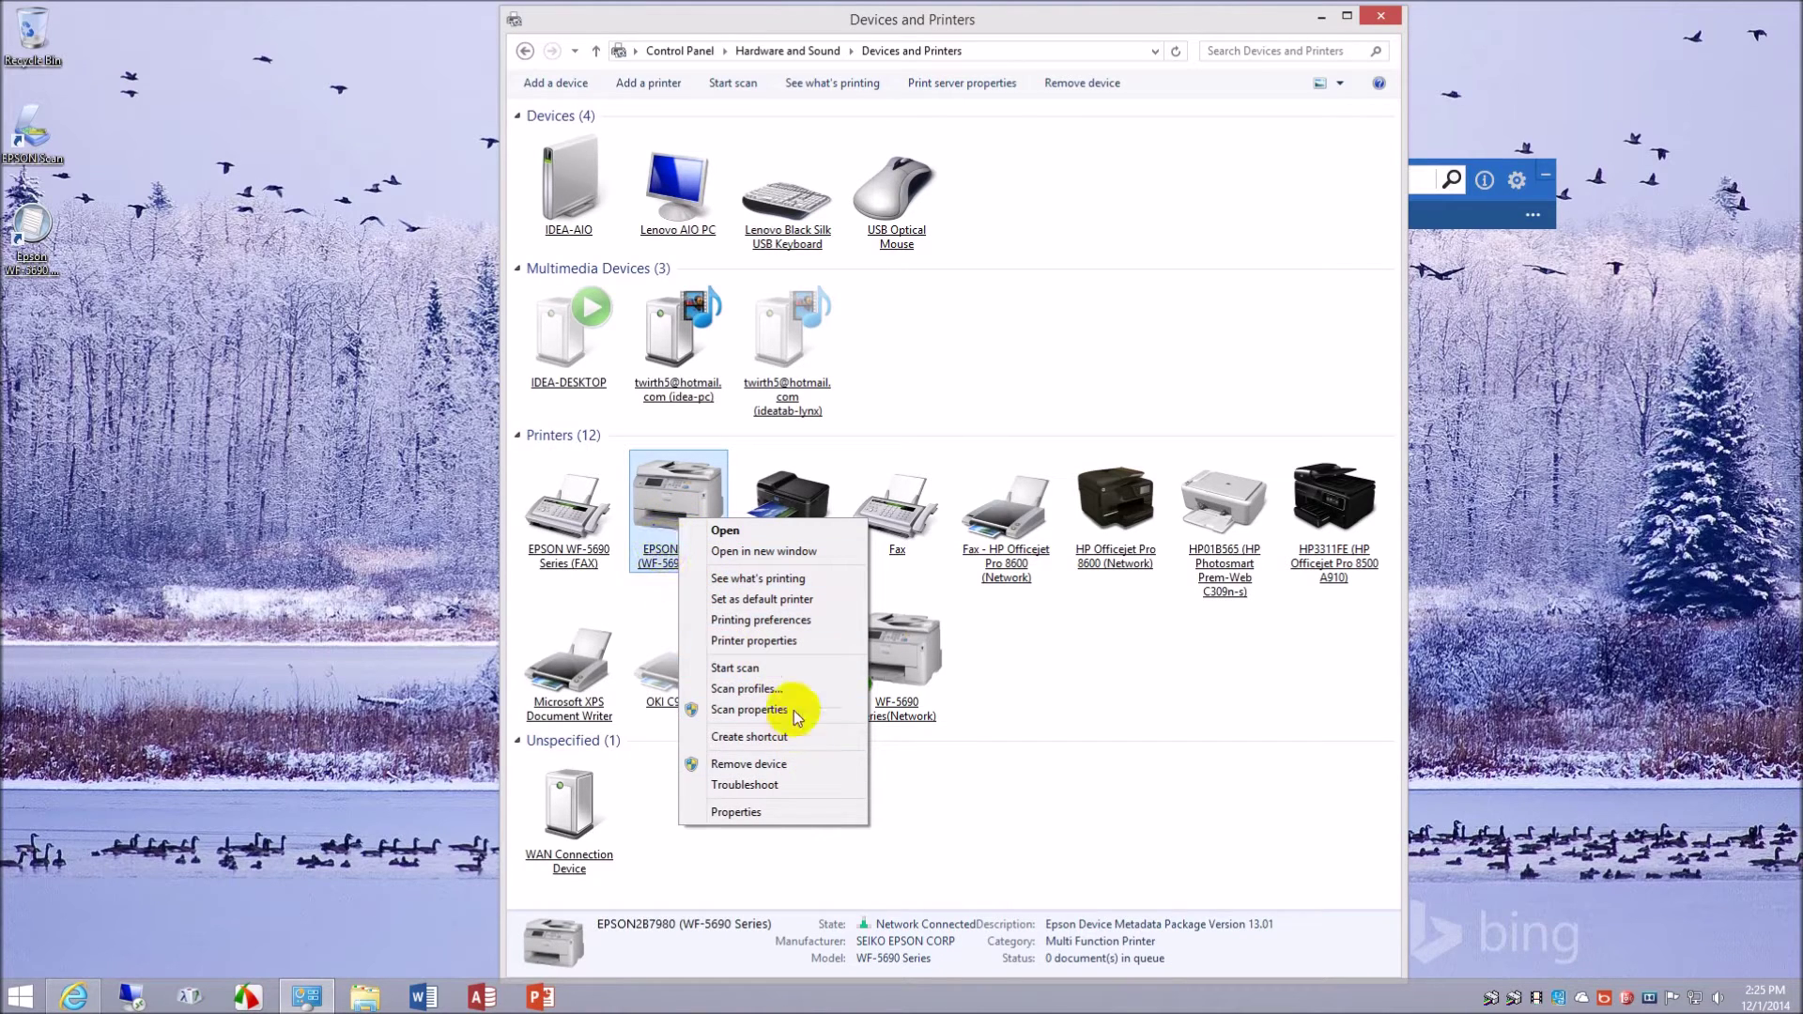
{"action": "left_click", "coordinate": [805, 620]}
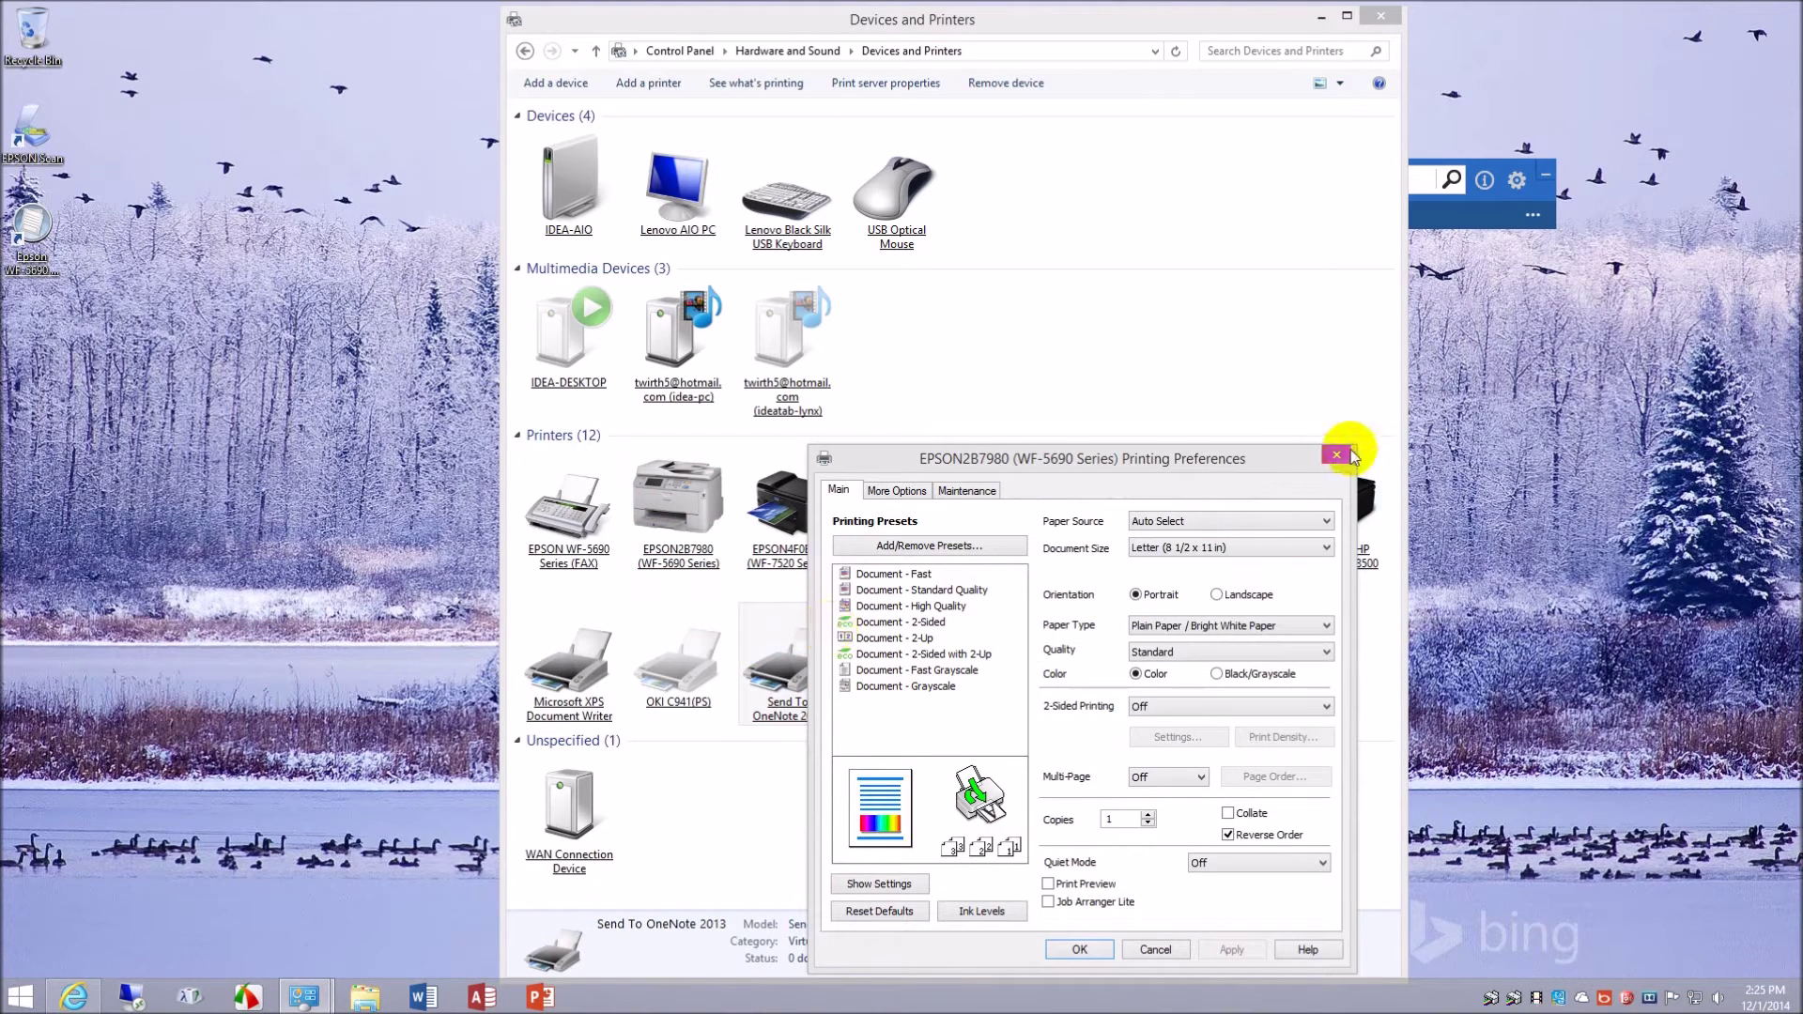
{"action": "left_click", "coordinate": [1349, 456]}
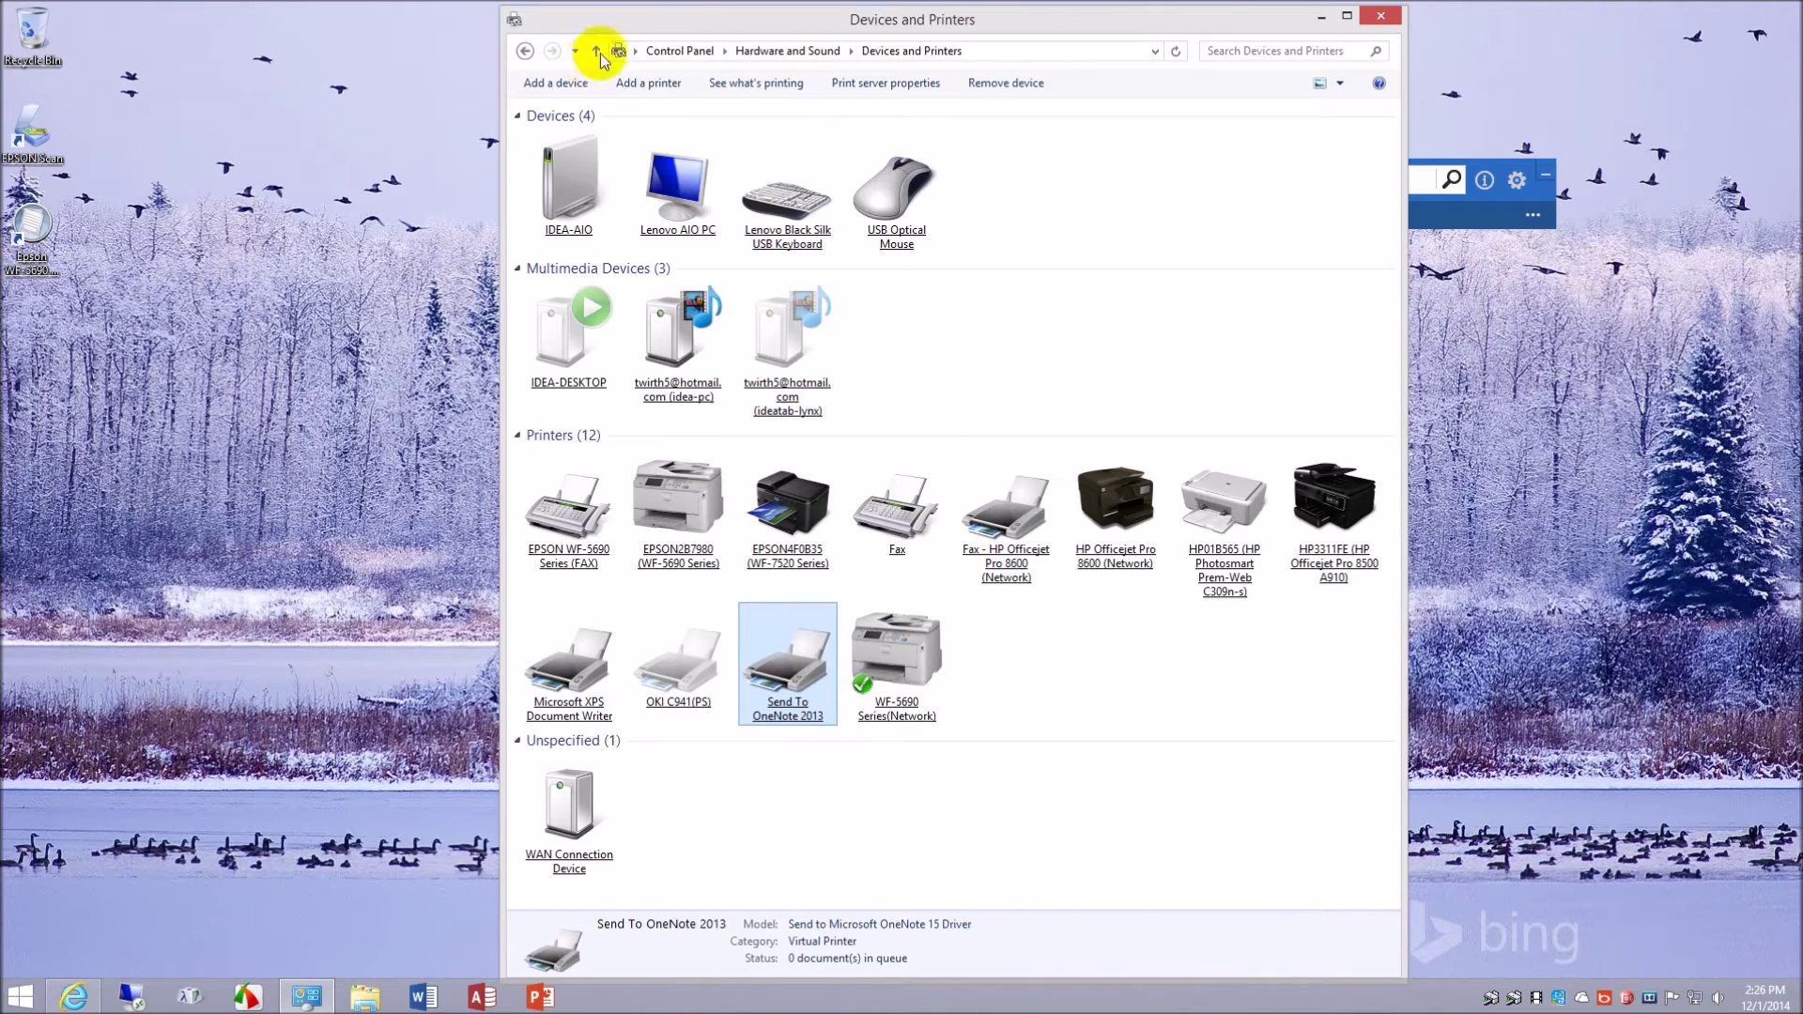
- Go back to the Downloads folder and run the epson15764 PostScript driver installer, confirming extraction
{"action": "left_click", "coordinate": [525, 50]}
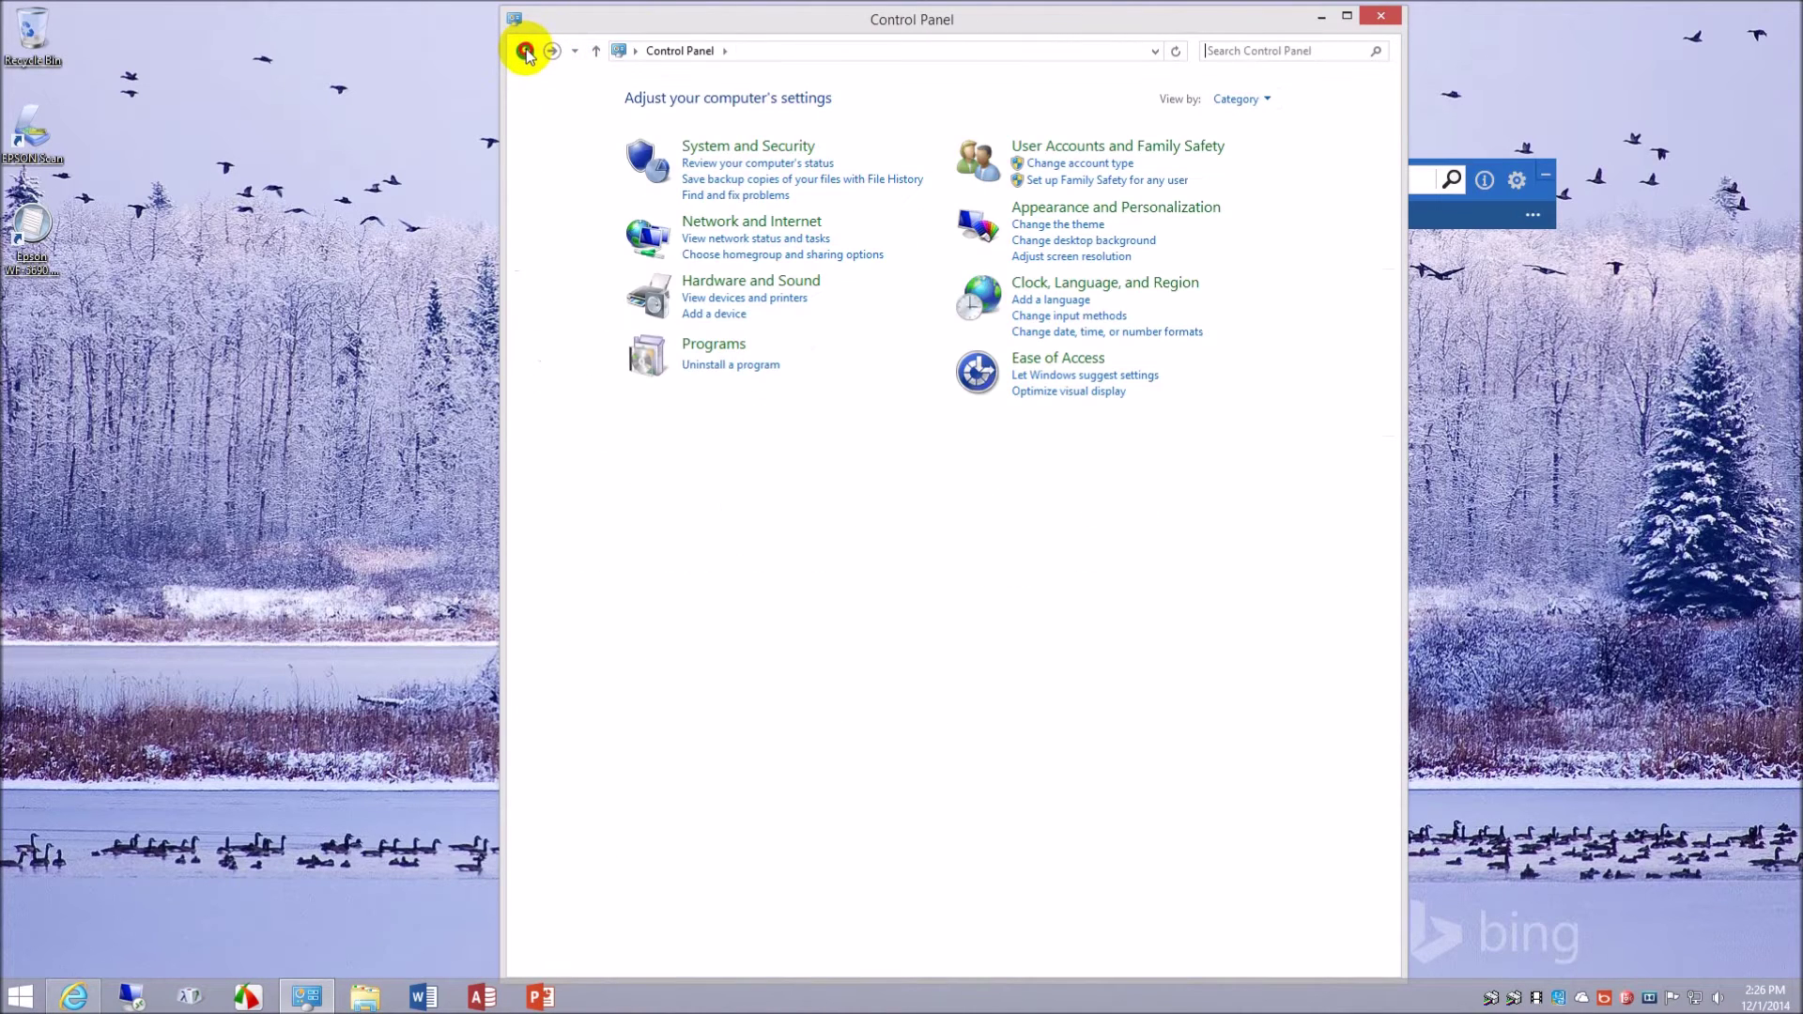
{"action": "left_click", "coordinate": [525, 50]}
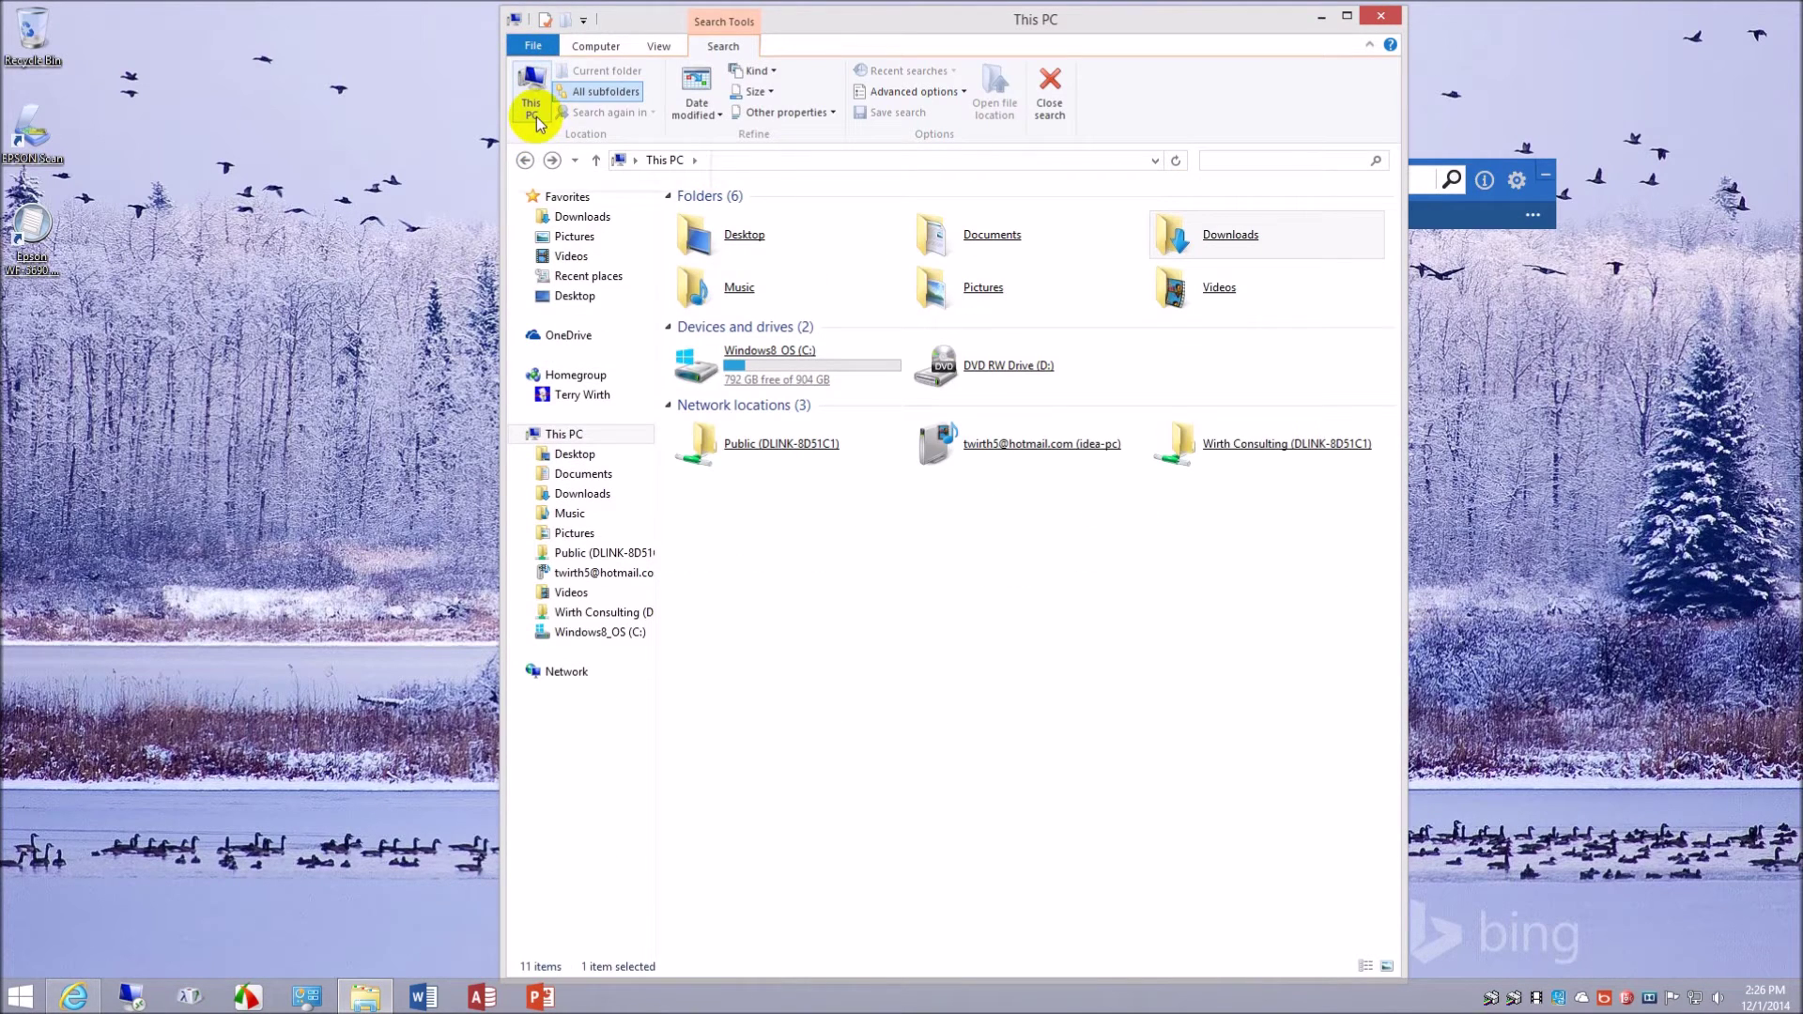
{"action": "left_click", "coordinate": [524, 161]}
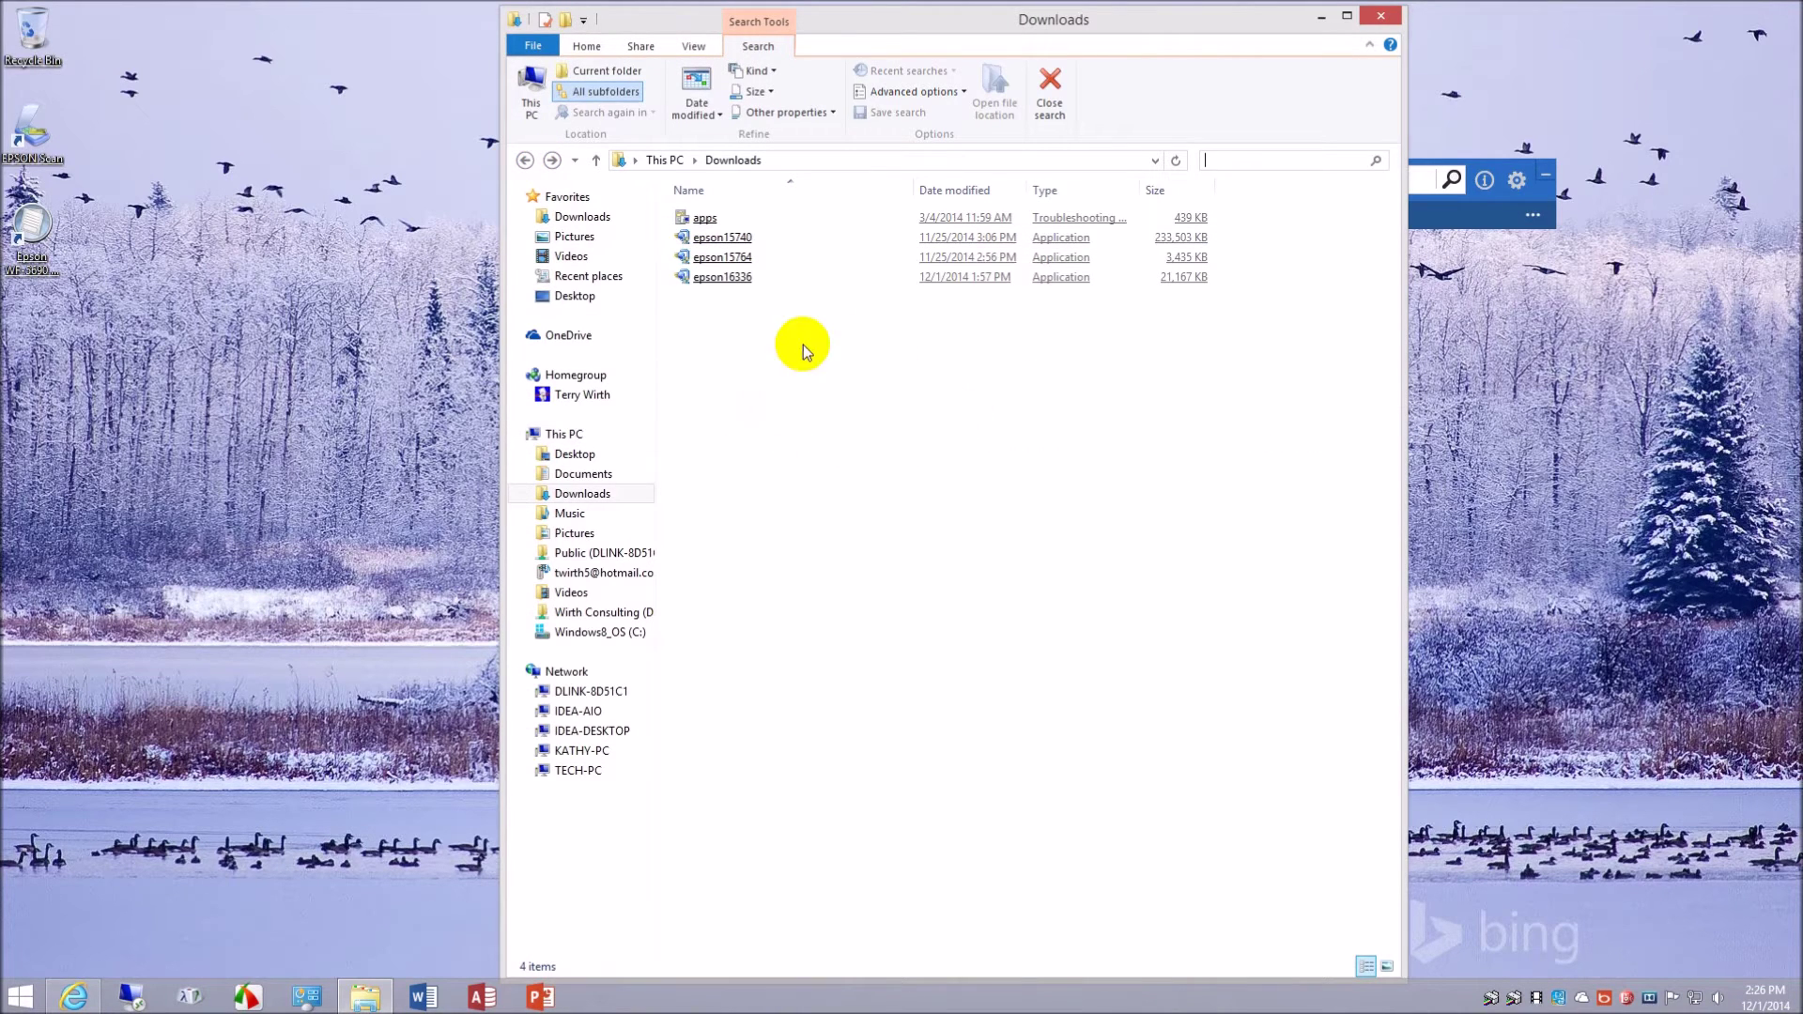
{"action": "right_click", "coordinate": [730, 237]}
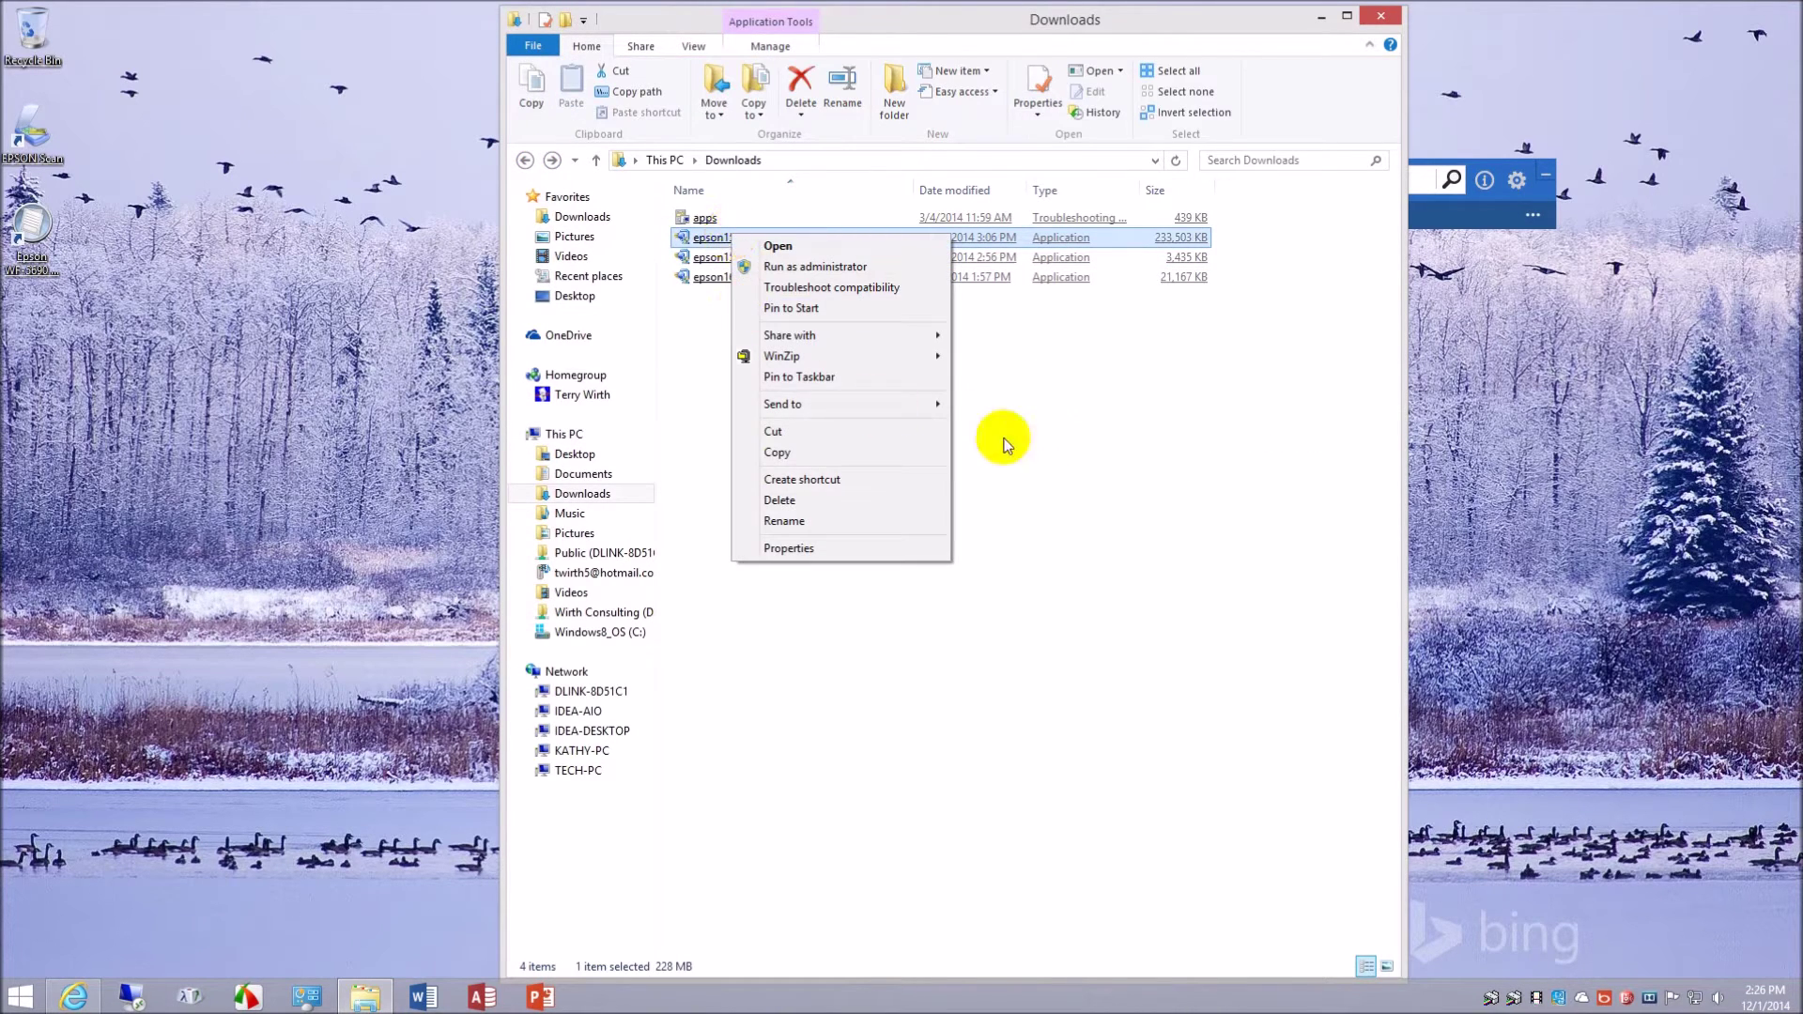
{"action": "left_click", "coordinate": [1072, 449]}
{"action": "left_click", "coordinate": [1073, 449]}
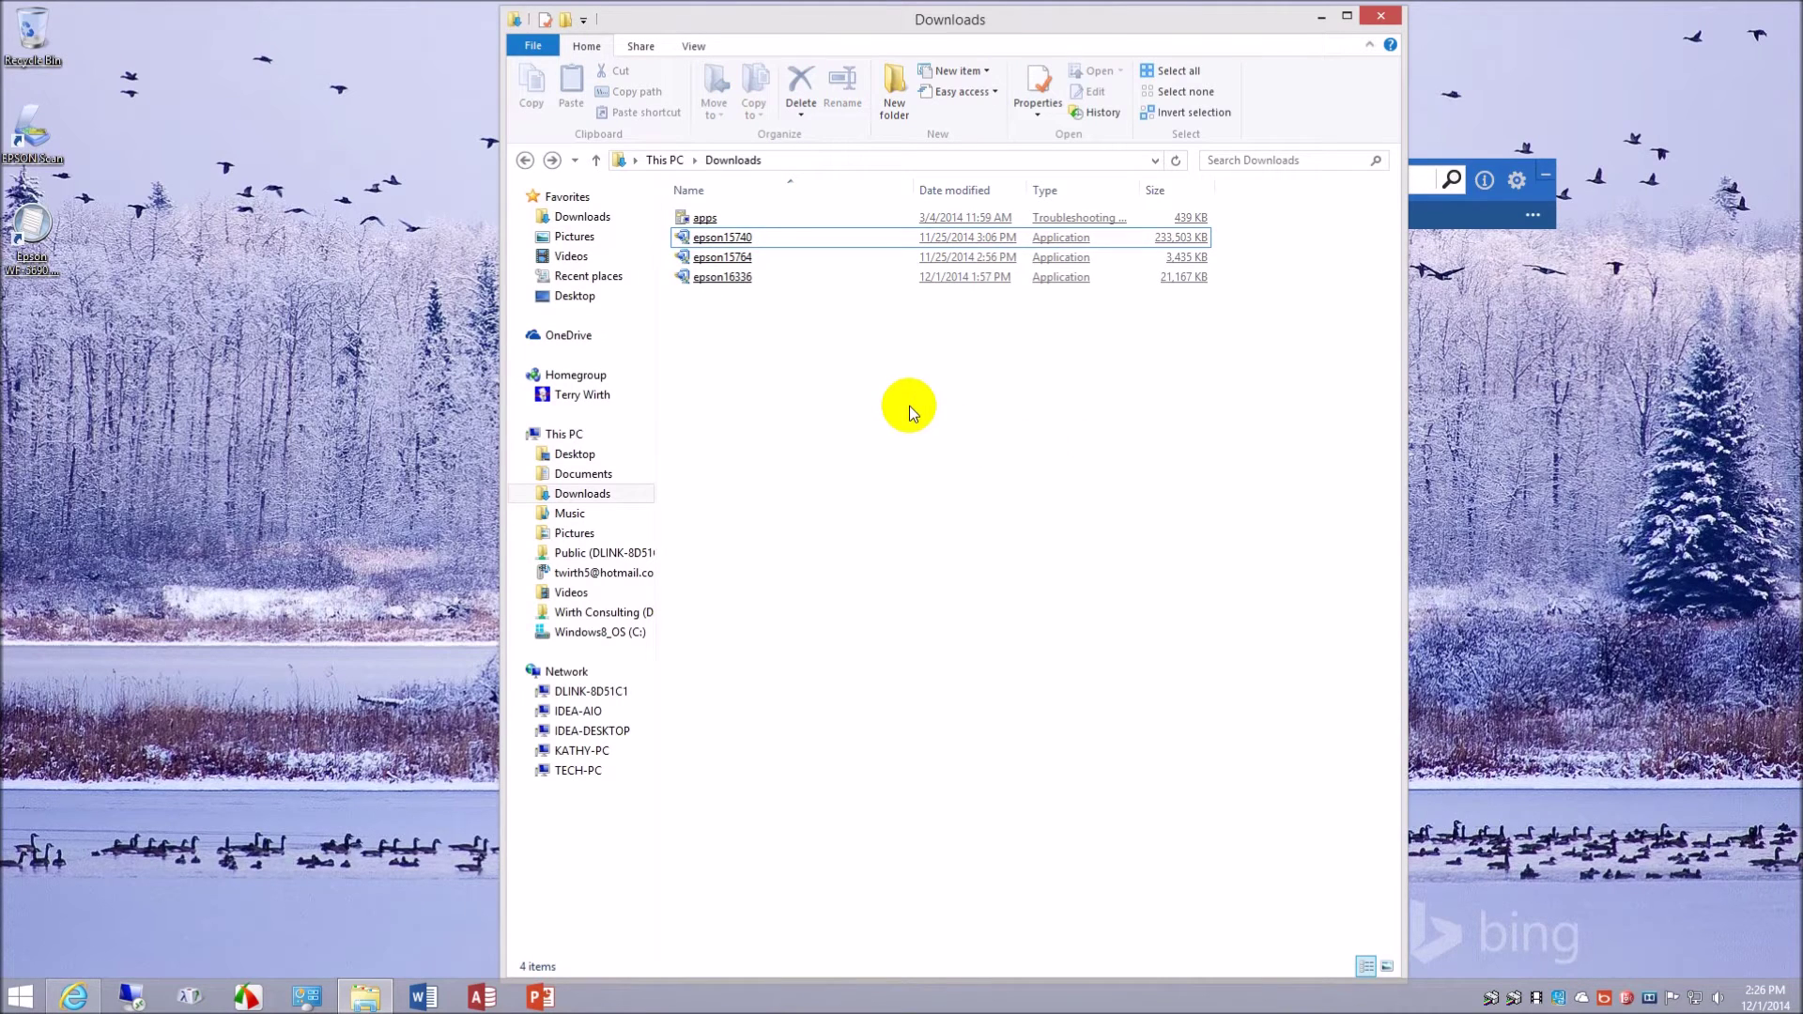
{"action": "left_click", "coordinate": [738, 262]}
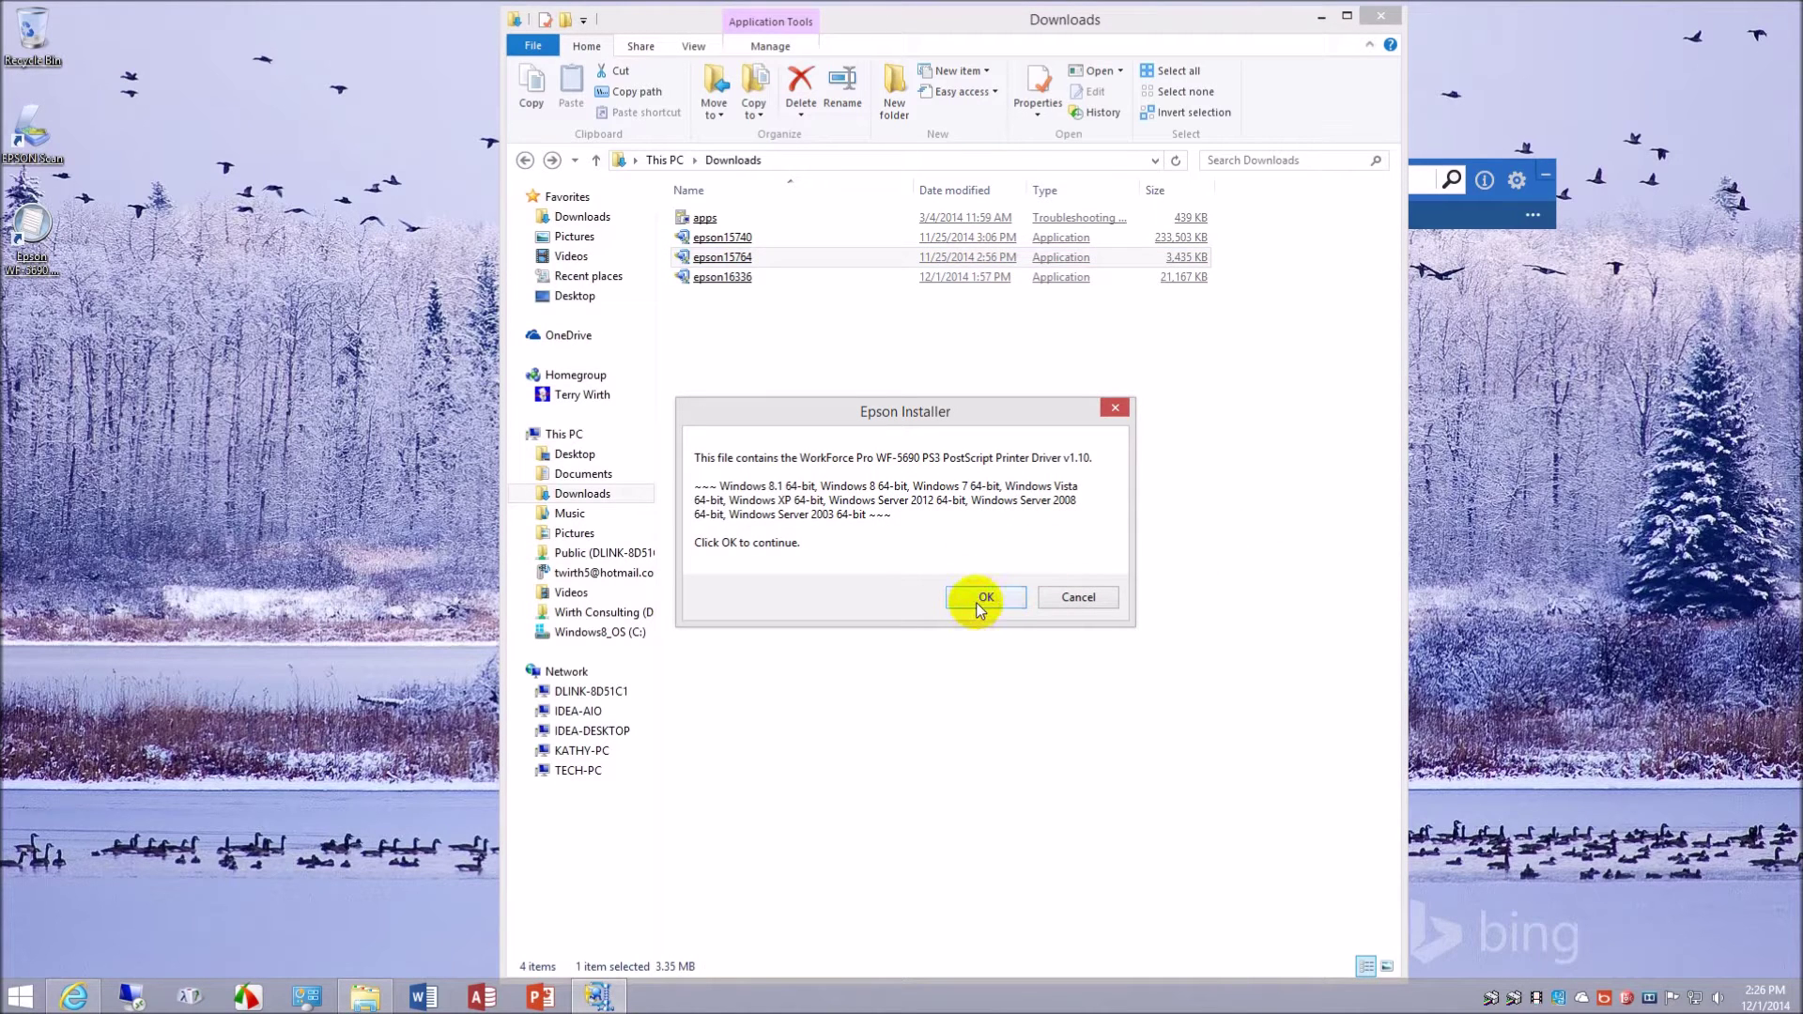
{"action": "left_click", "coordinate": [981, 598]}
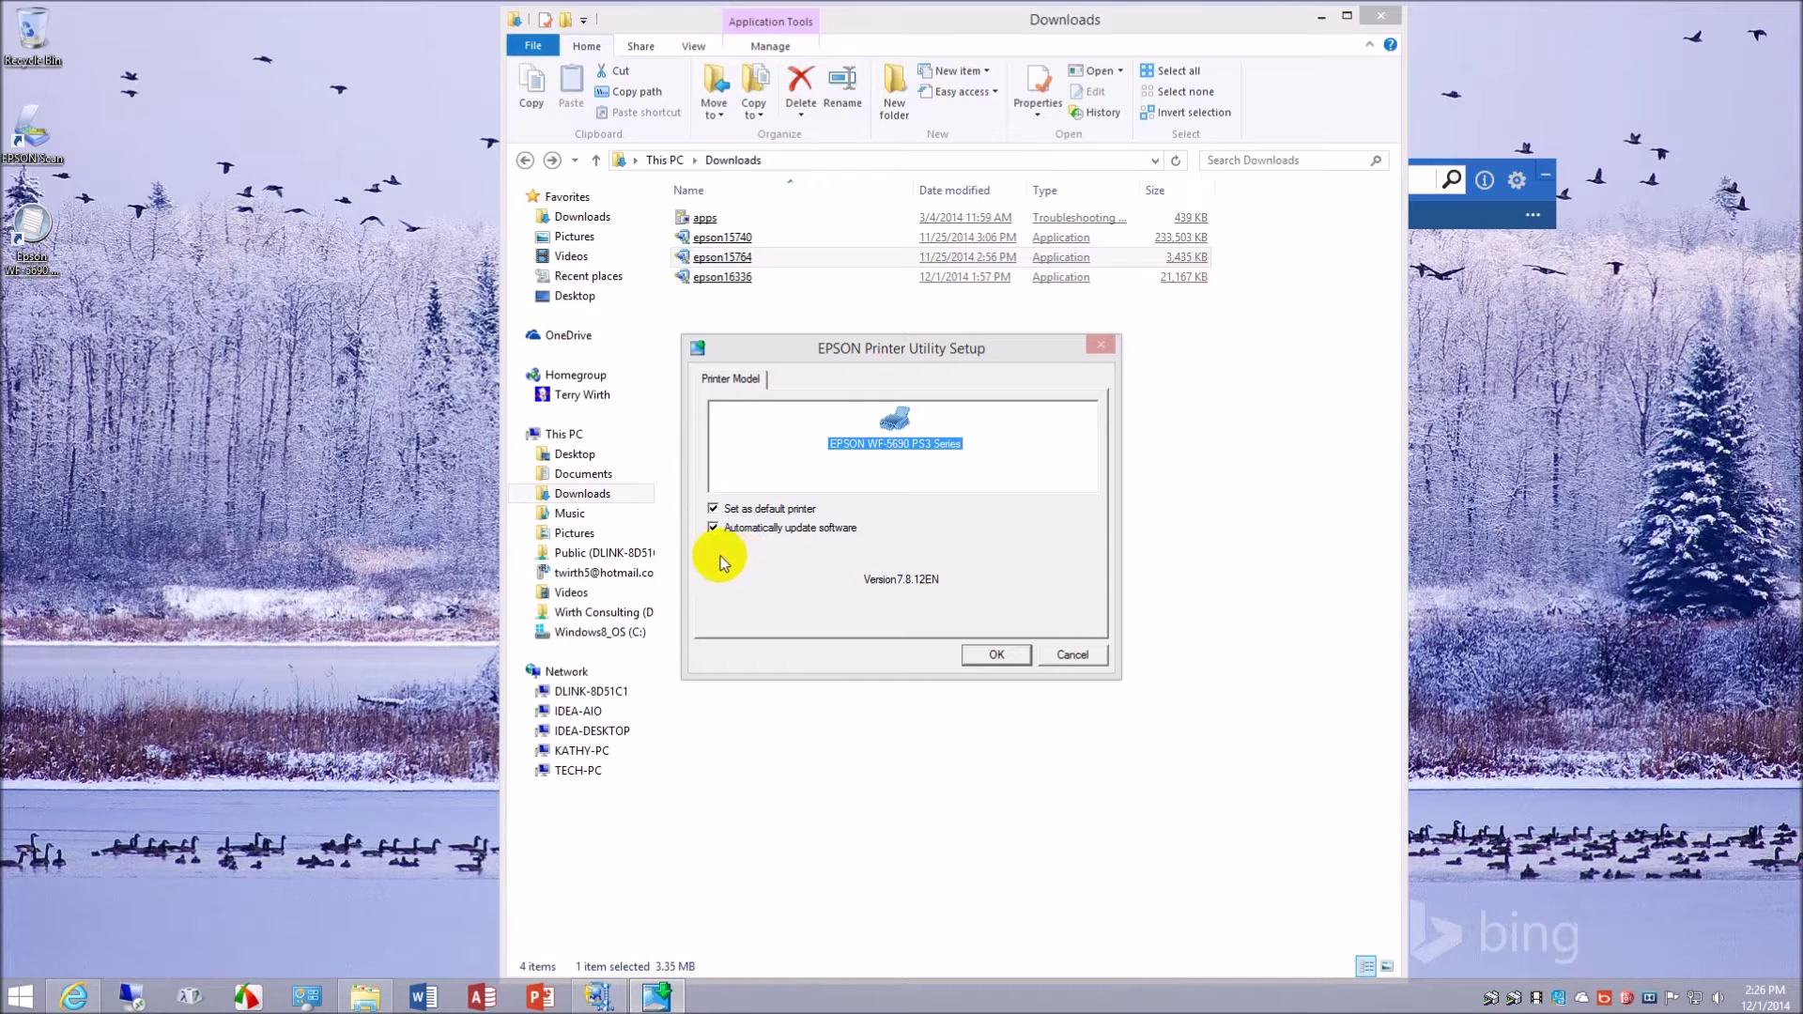
- Install the WF-5690 PS3 driver without default-printer or auto-update, in English, agreeing to the licence
{"action": "left_click", "coordinate": [714, 510]}
{"action": "left_click", "coordinate": [713, 529]}
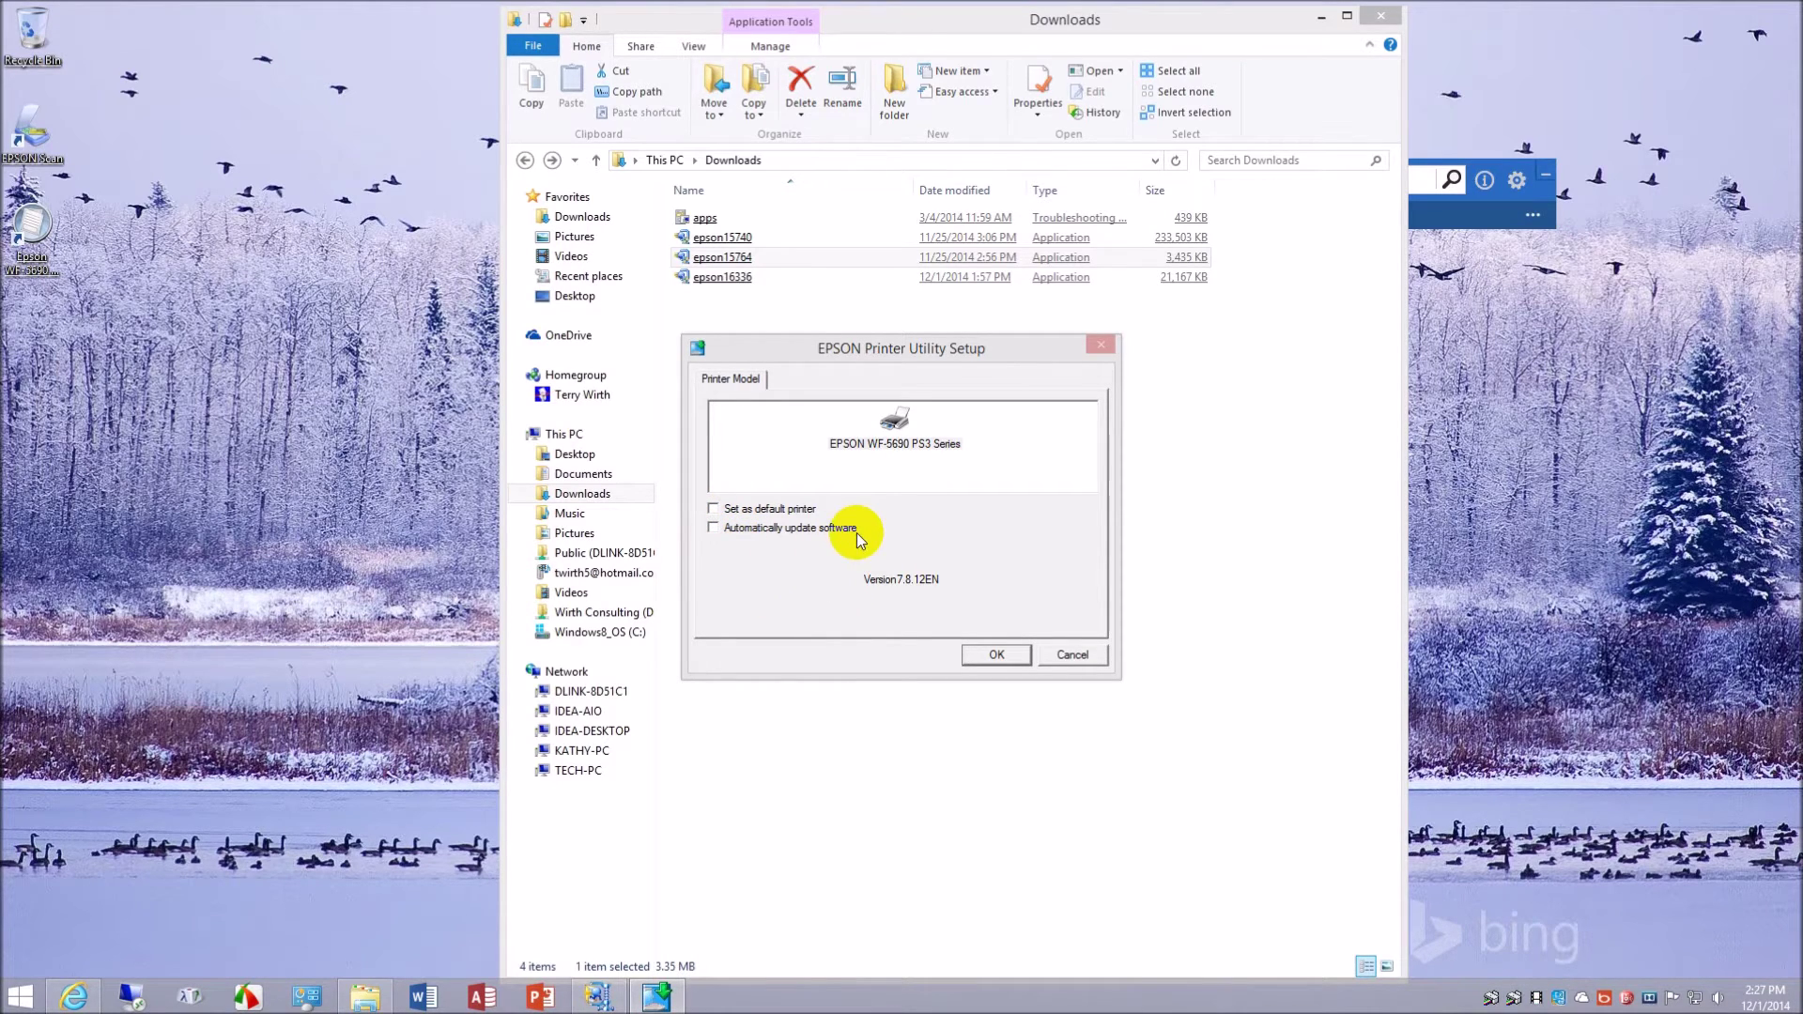
{"action": "left_click", "coordinate": [1000, 654]}
{"action": "left_click", "coordinate": [1017, 580]}
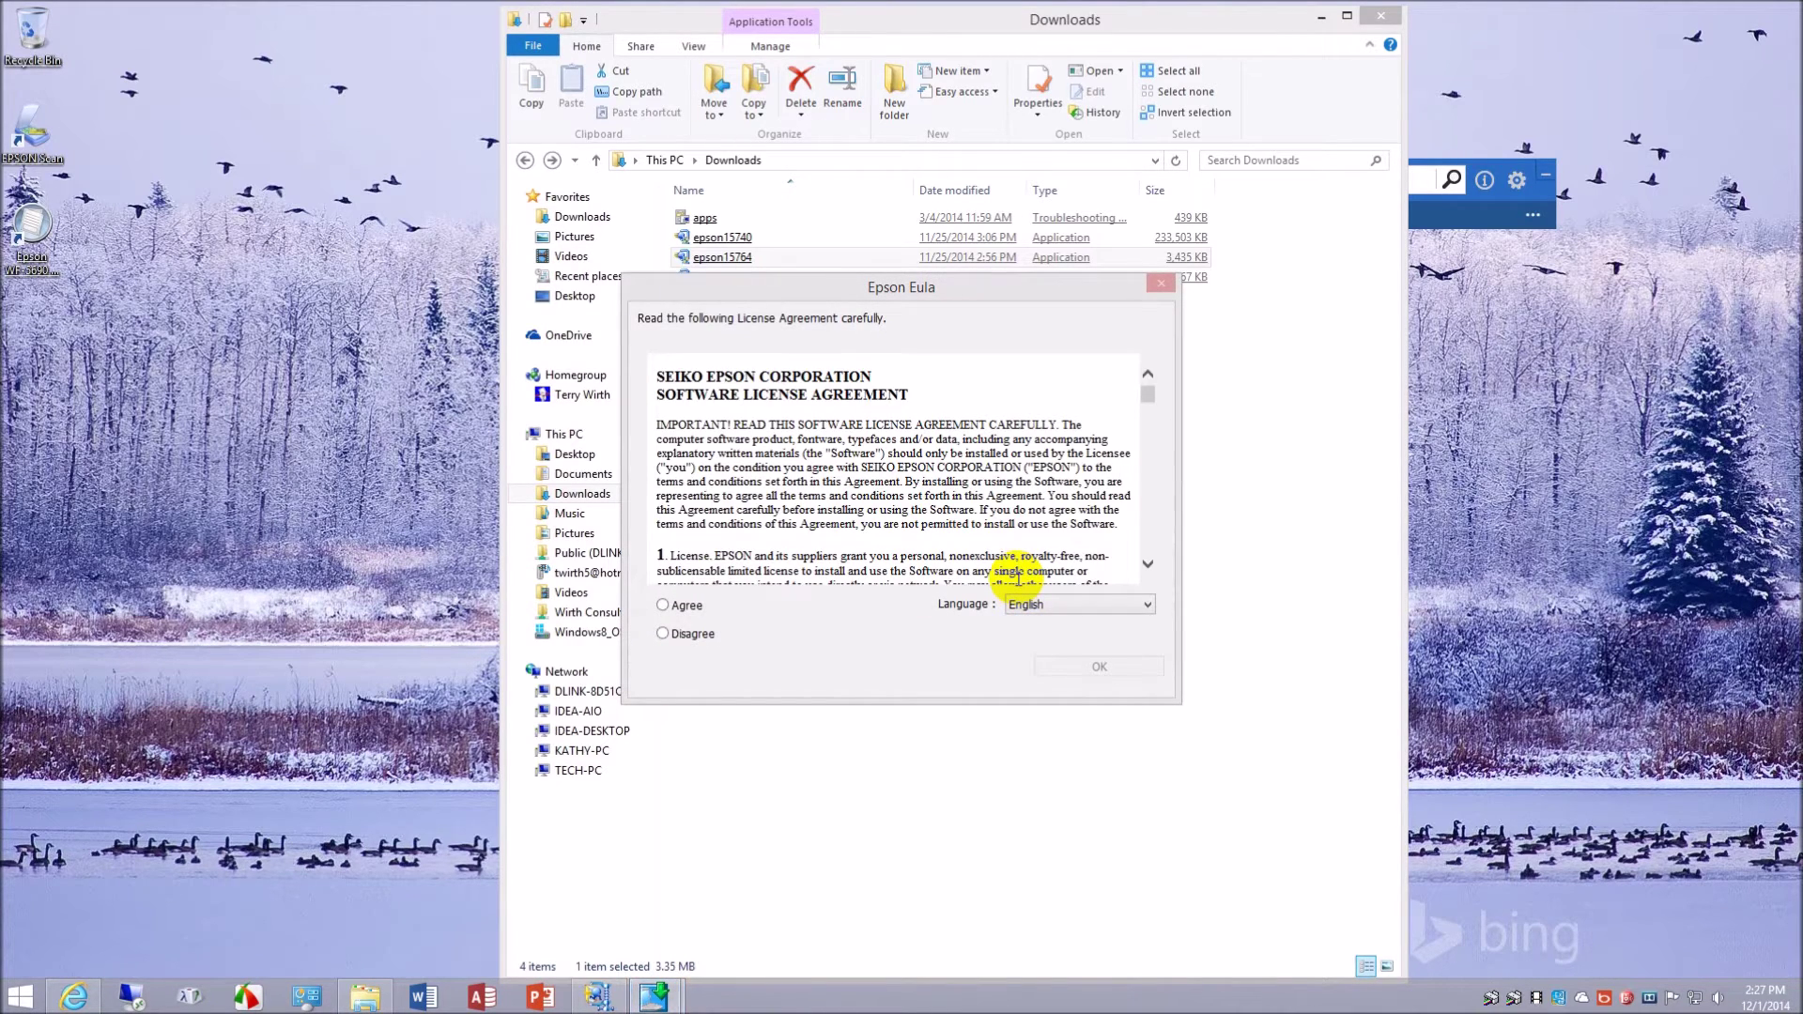
{"action": "left_click", "coordinate": [666, 605]}
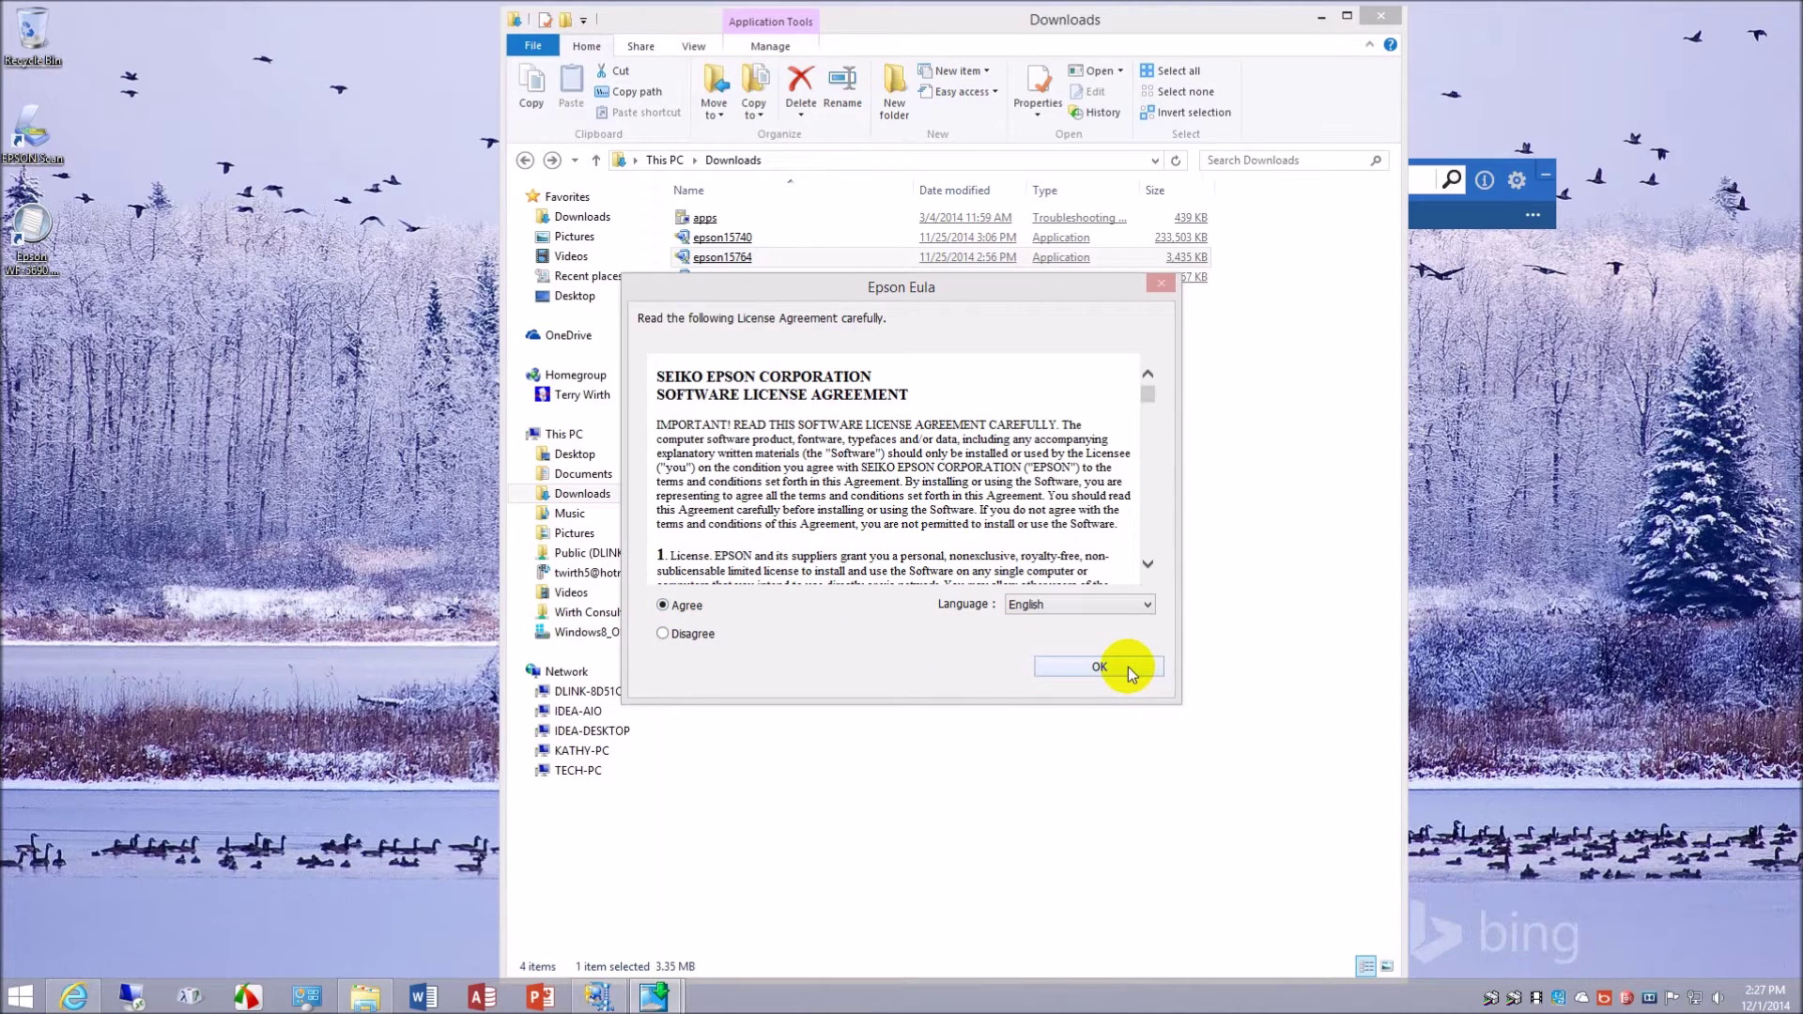
{"action": "left_click", "coordinate": [1129, 666]}
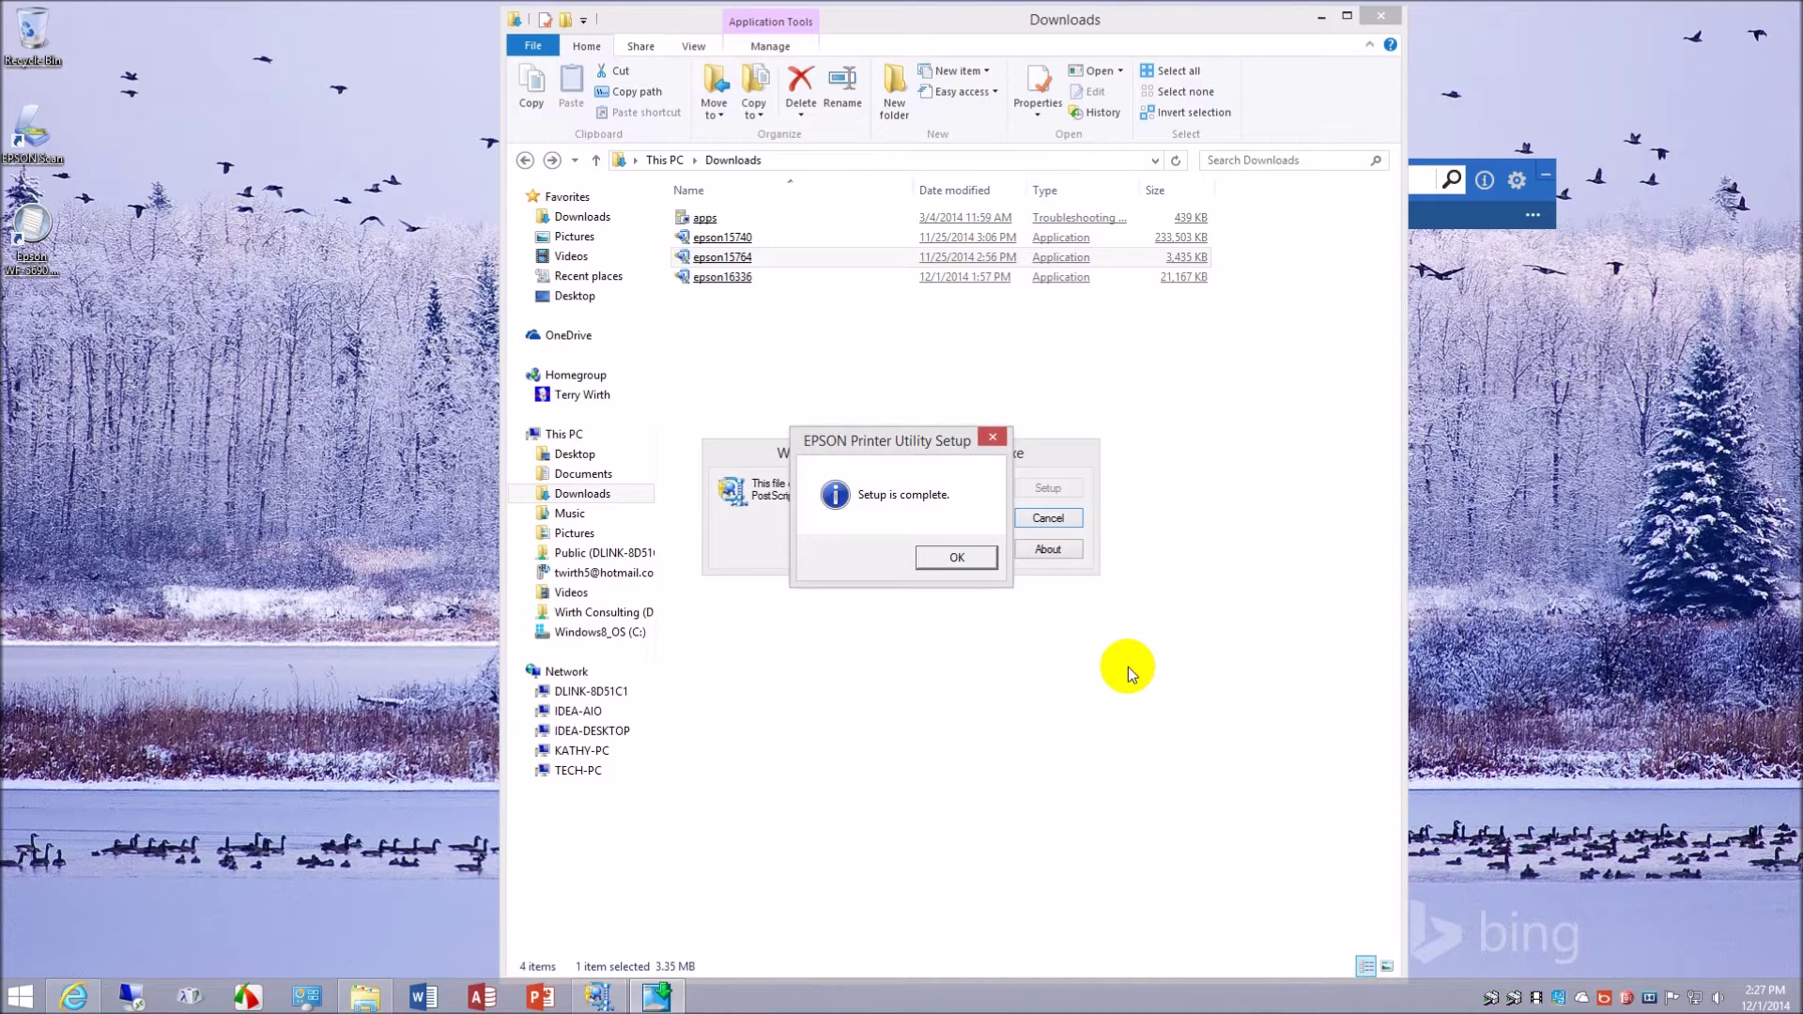
{"action": "left_click", "coordinate": [958, 557]}
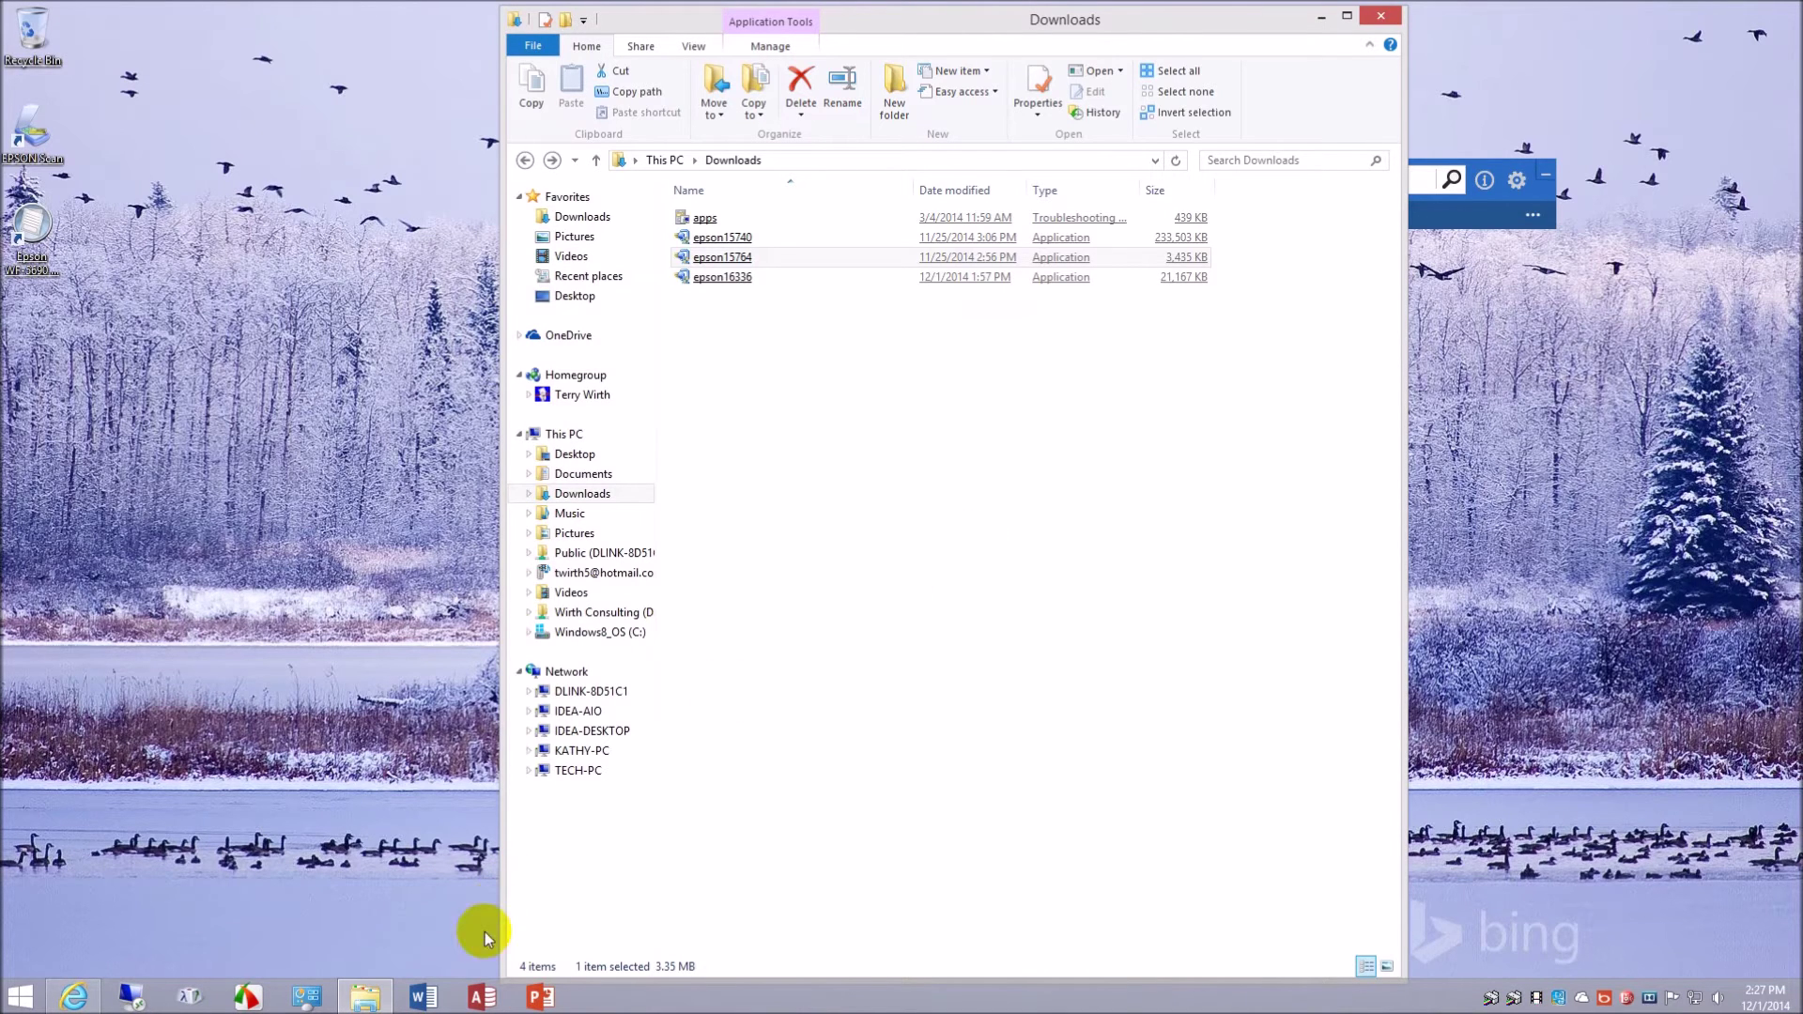
- Restore Devices and Printers, widen it and move it left, then select EPSON2B7980
{"action": "left_click", "coordinate": [304, 1003]}
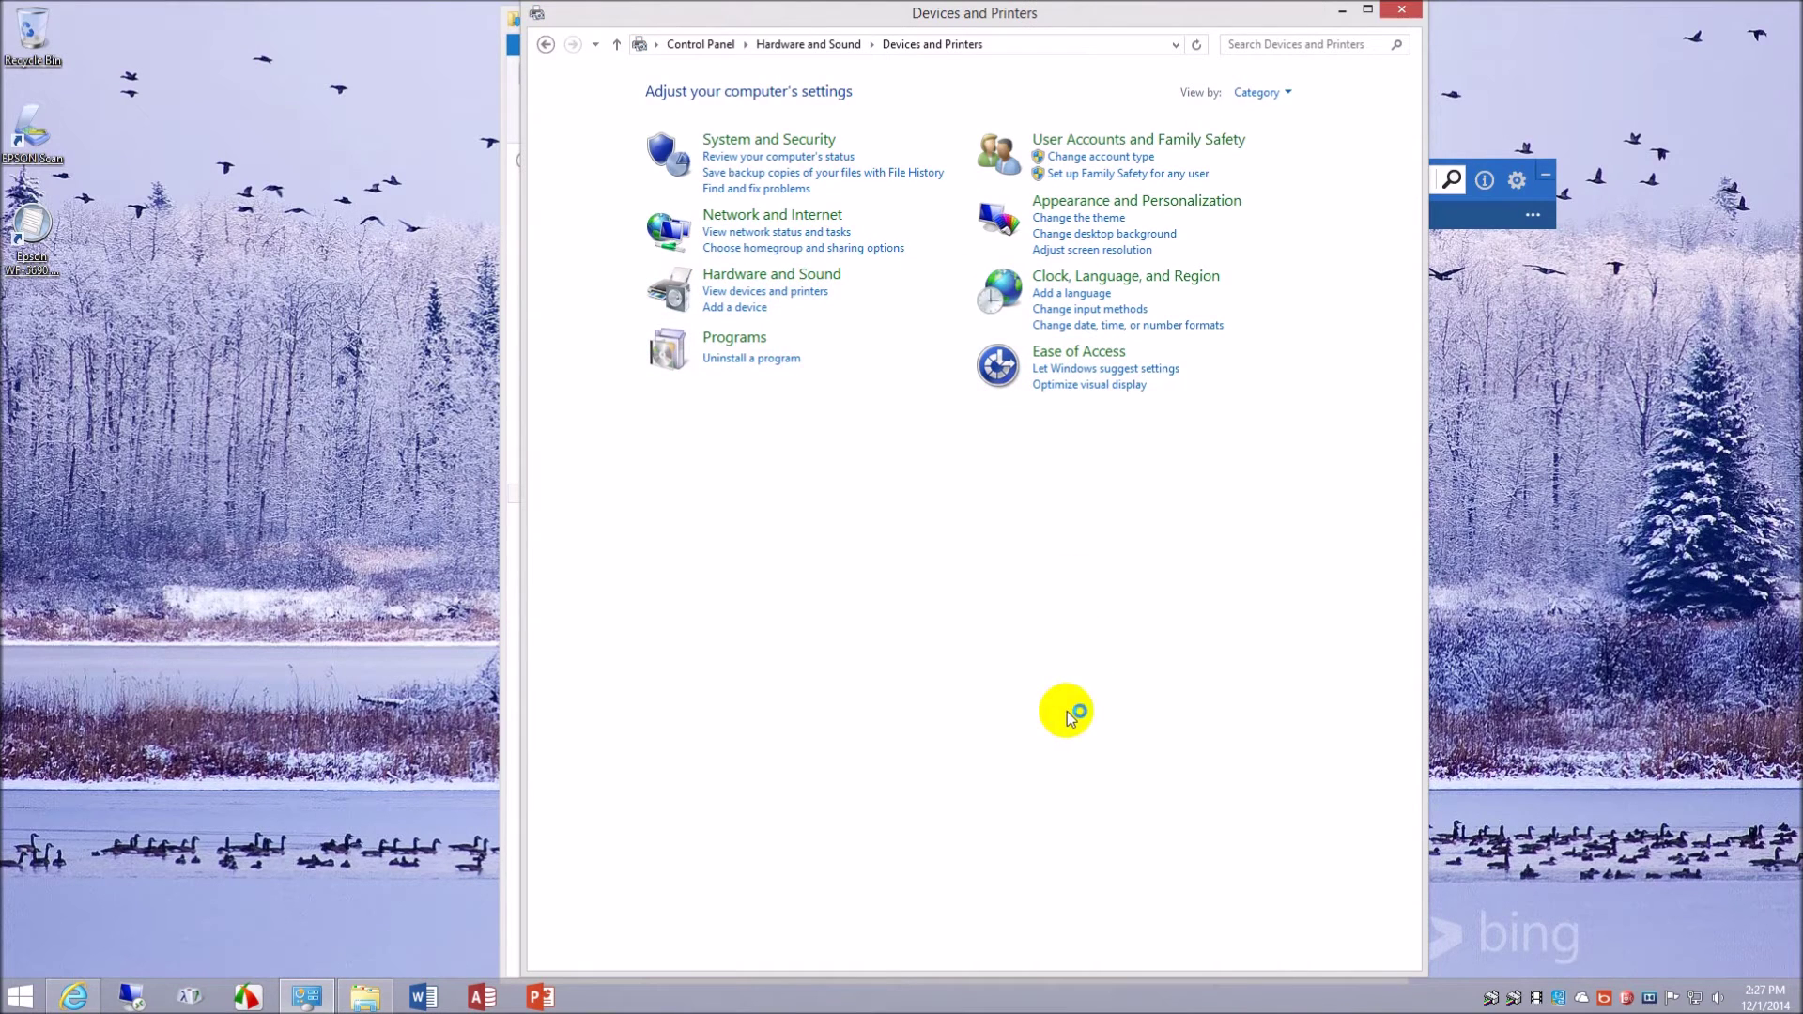
{"action": "left_click", "coordinate": [1010, 736]}
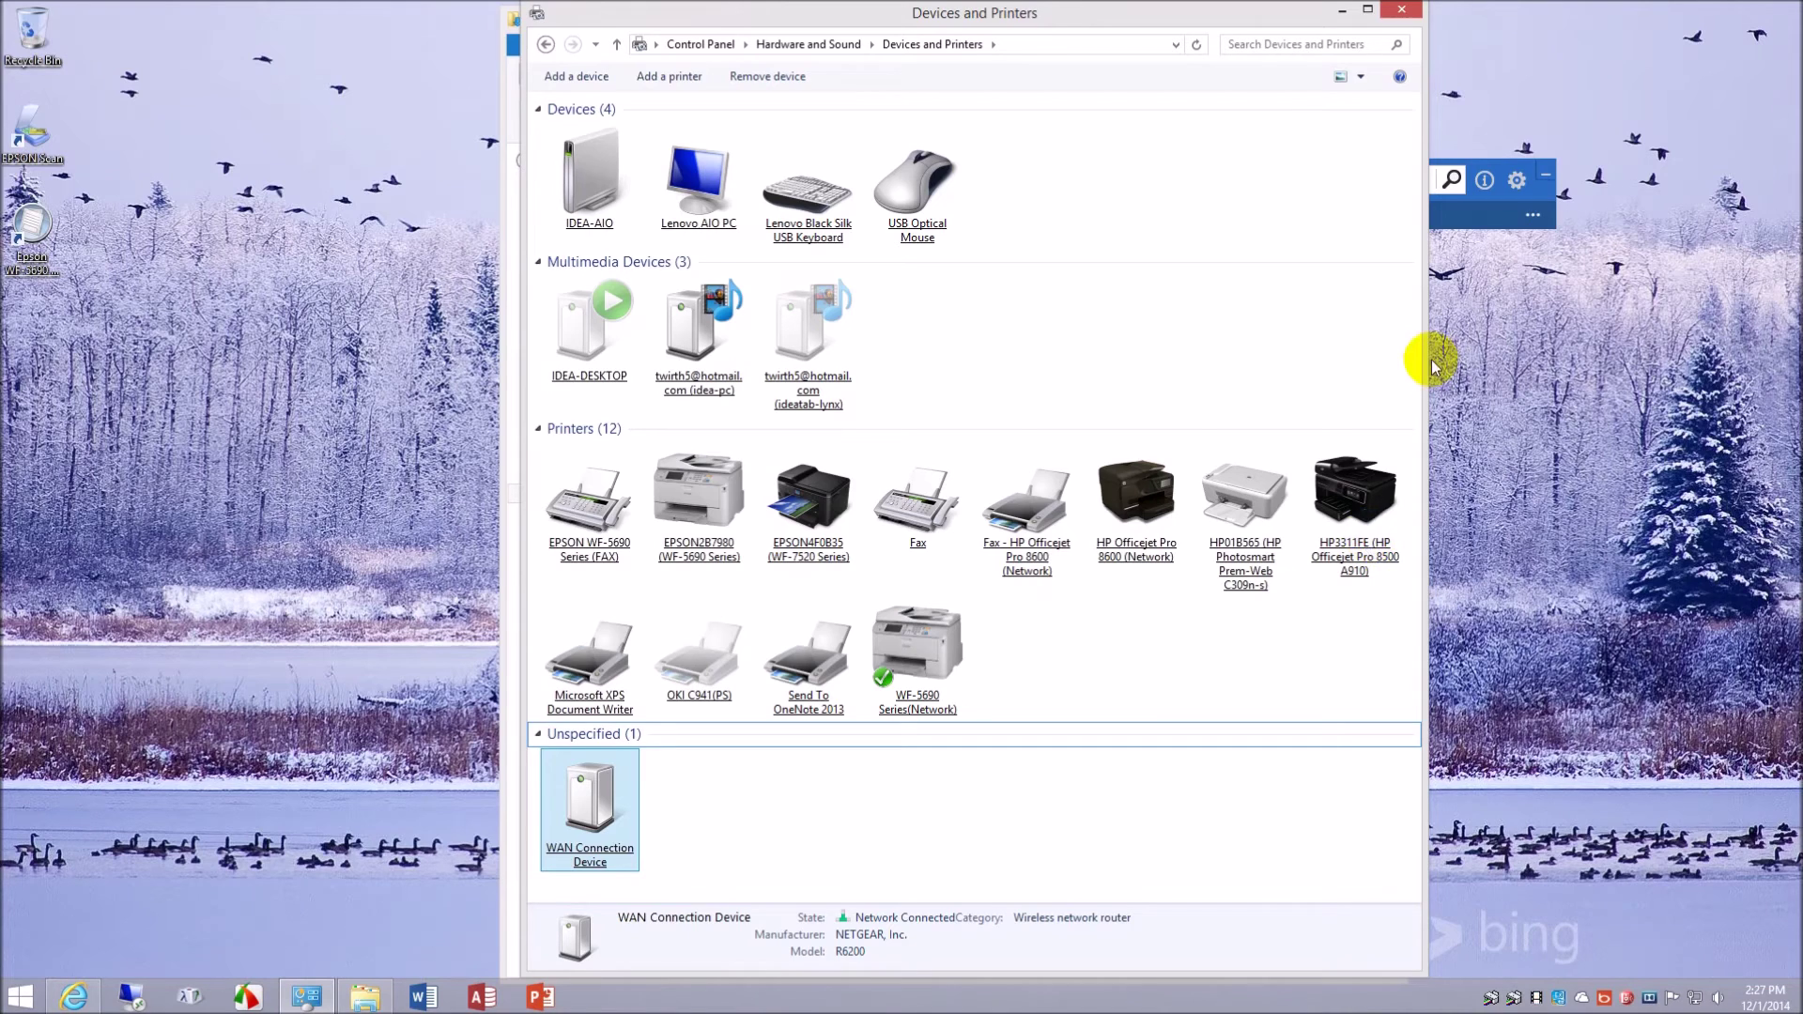
{"action": "left_click_drag", "start_coordinate": [1422, 360], "coordinate": [1778, 403]}
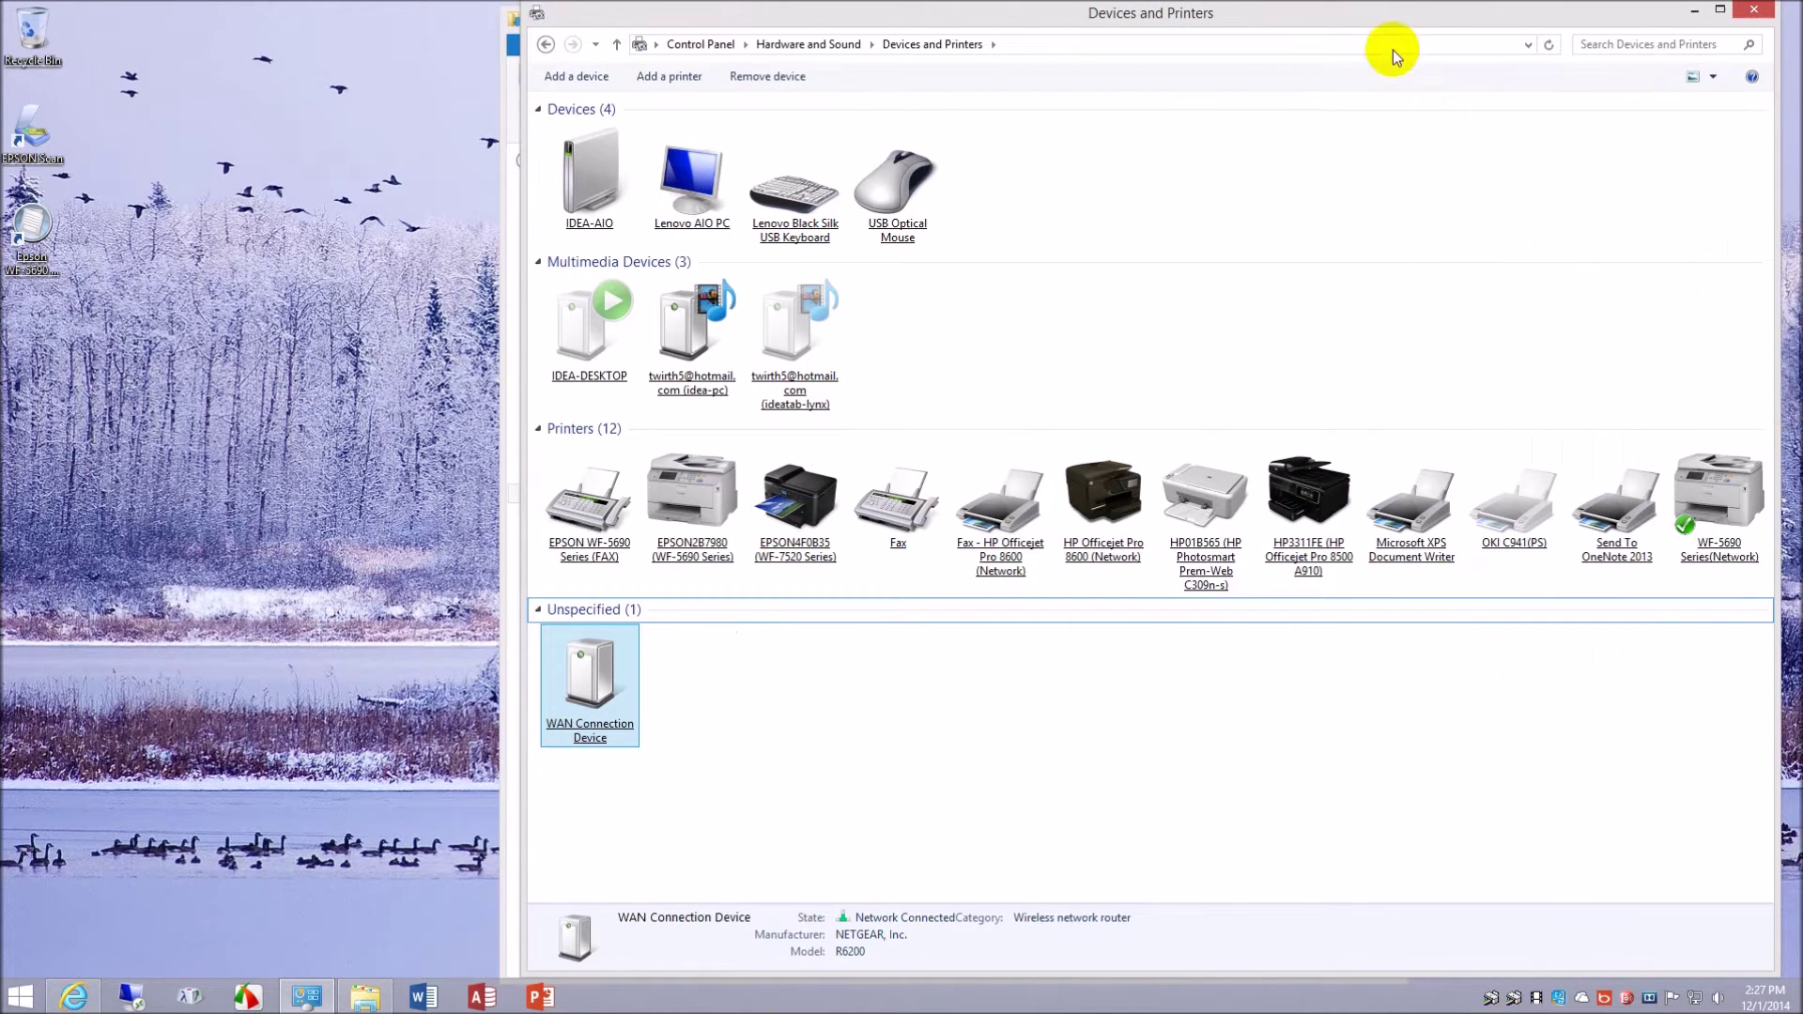
{"action": "left_click_drag", "start_coordinate": [1410, 12], "coordinate": [1095, 11]}
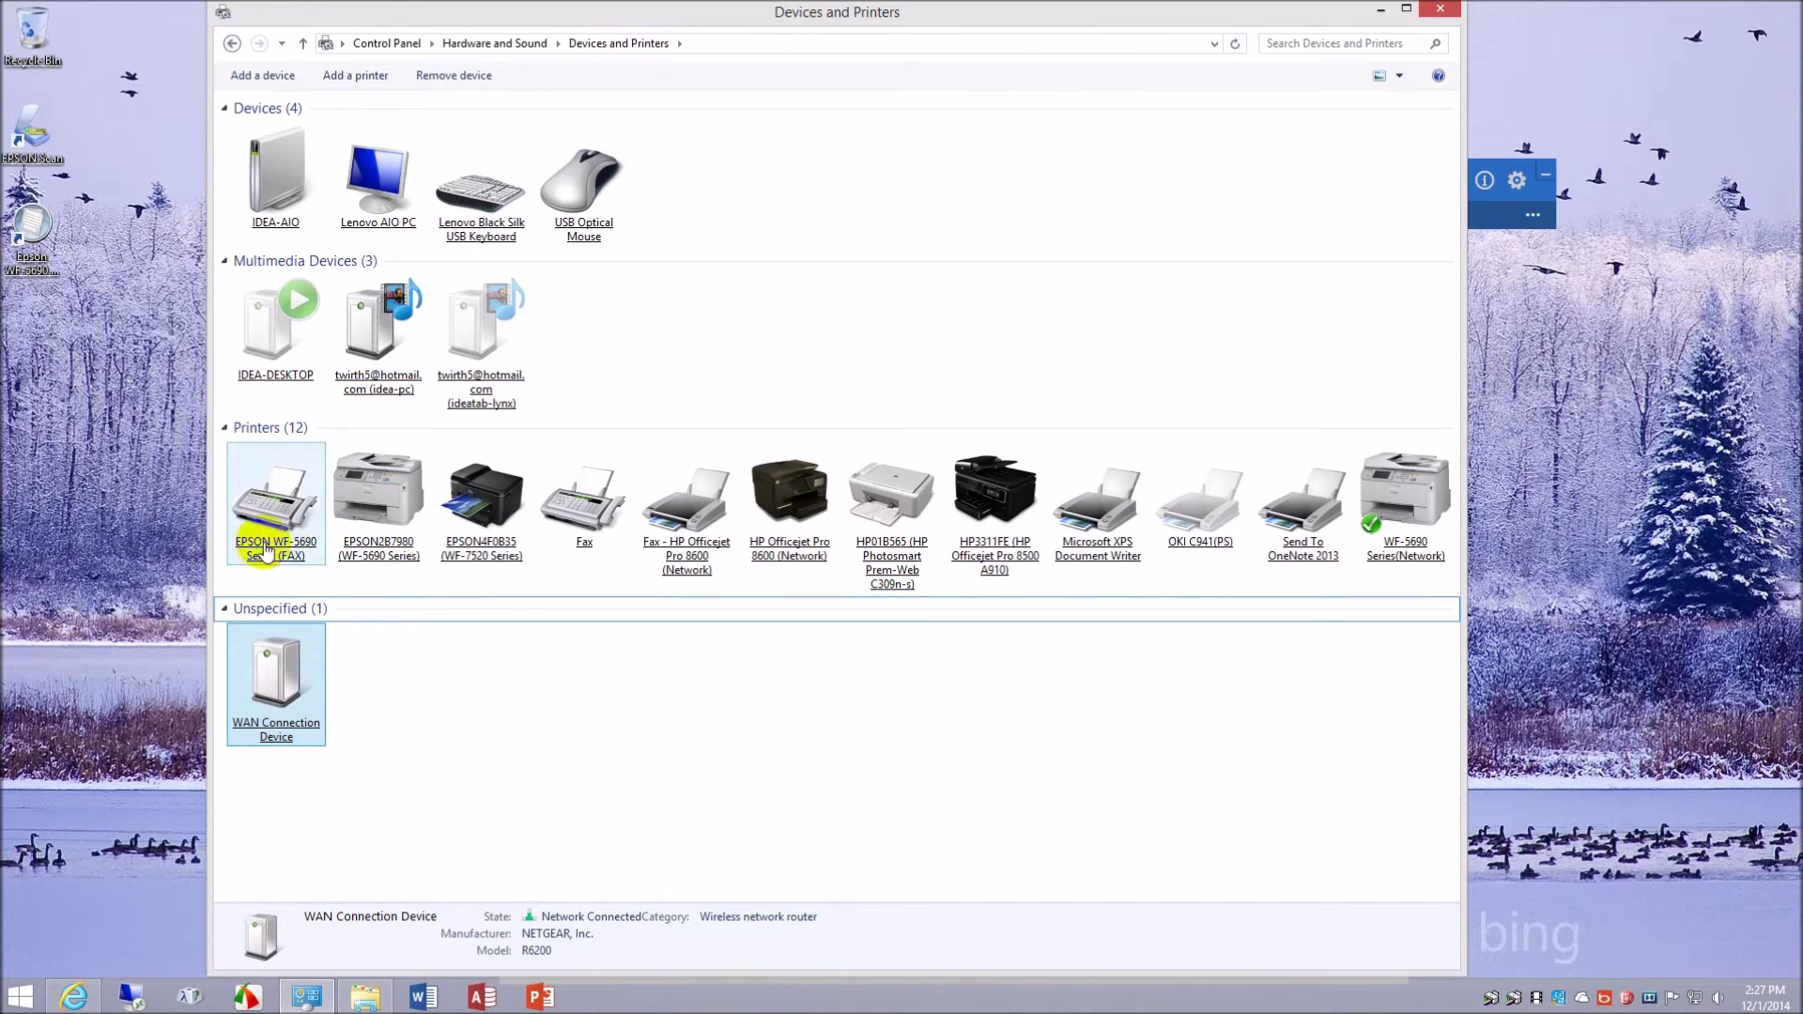
{"action": "left_click", "coordinate": [379, 561]}
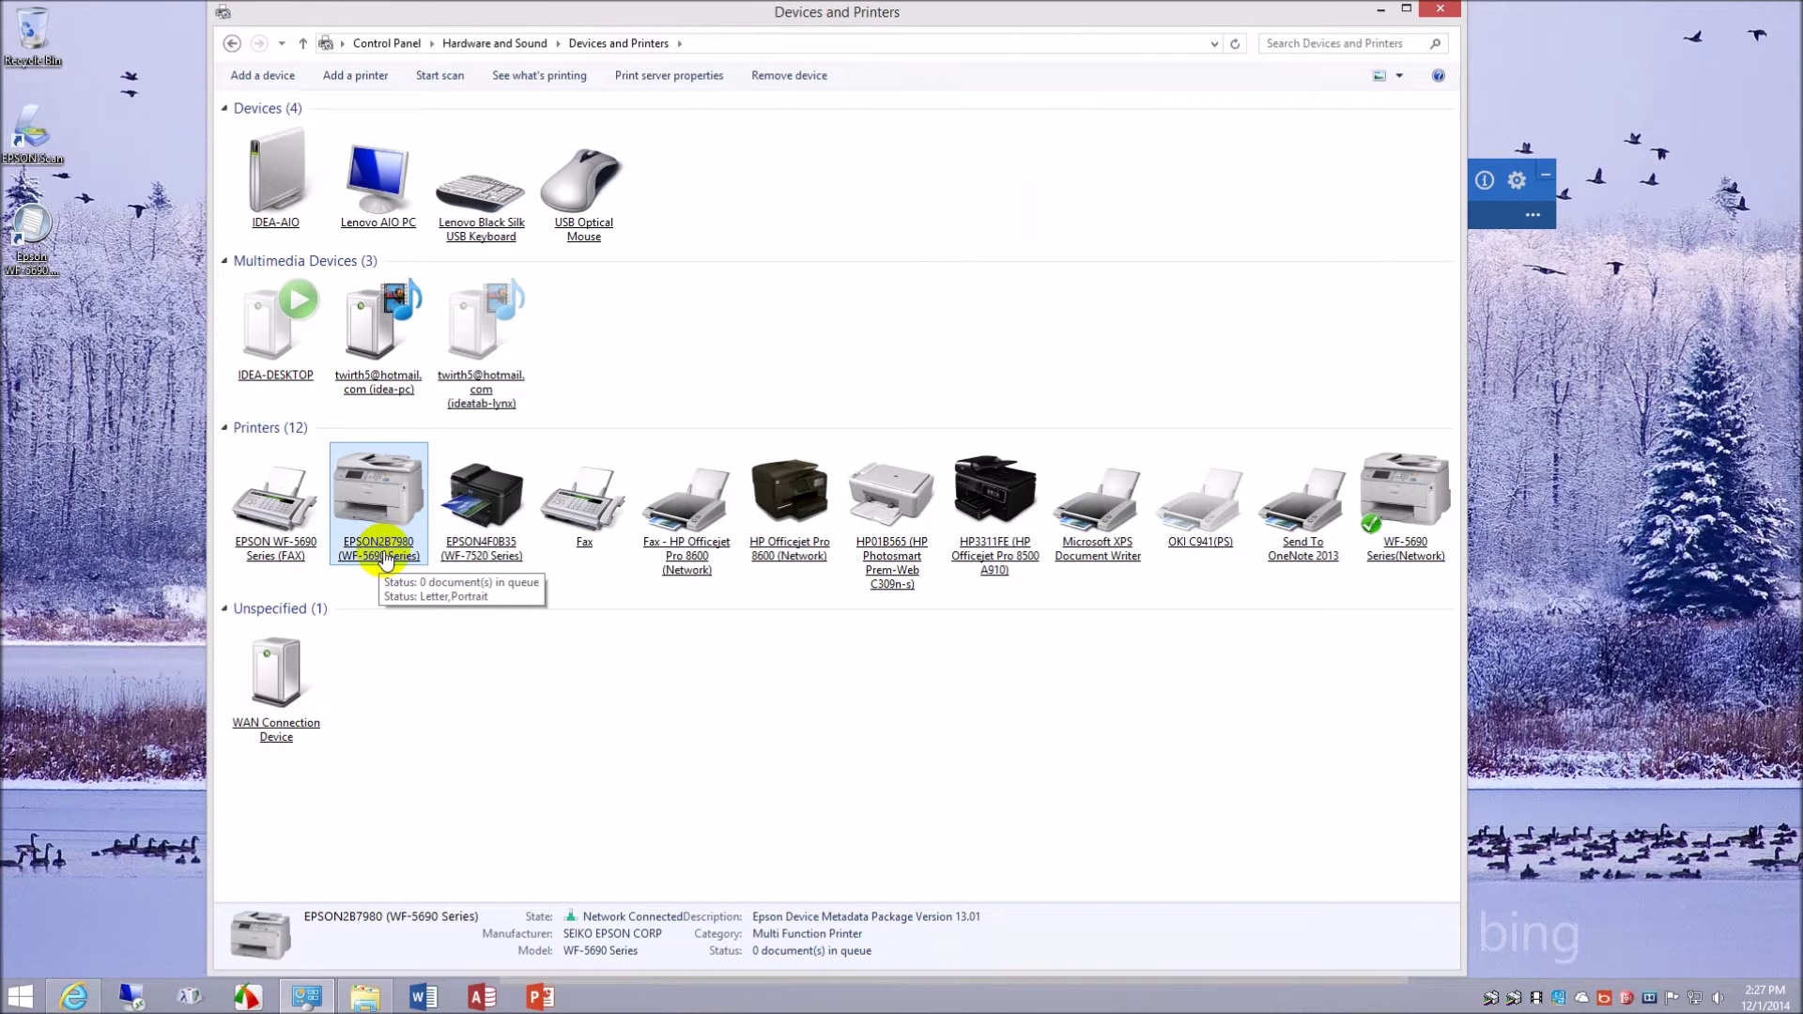
- Open and close EPSON2B7980 printing preferences, then show WF-5690 Series(Network)'s Printer properties driver list
{"action": "left_click", "coordinate": [1405, 528]}
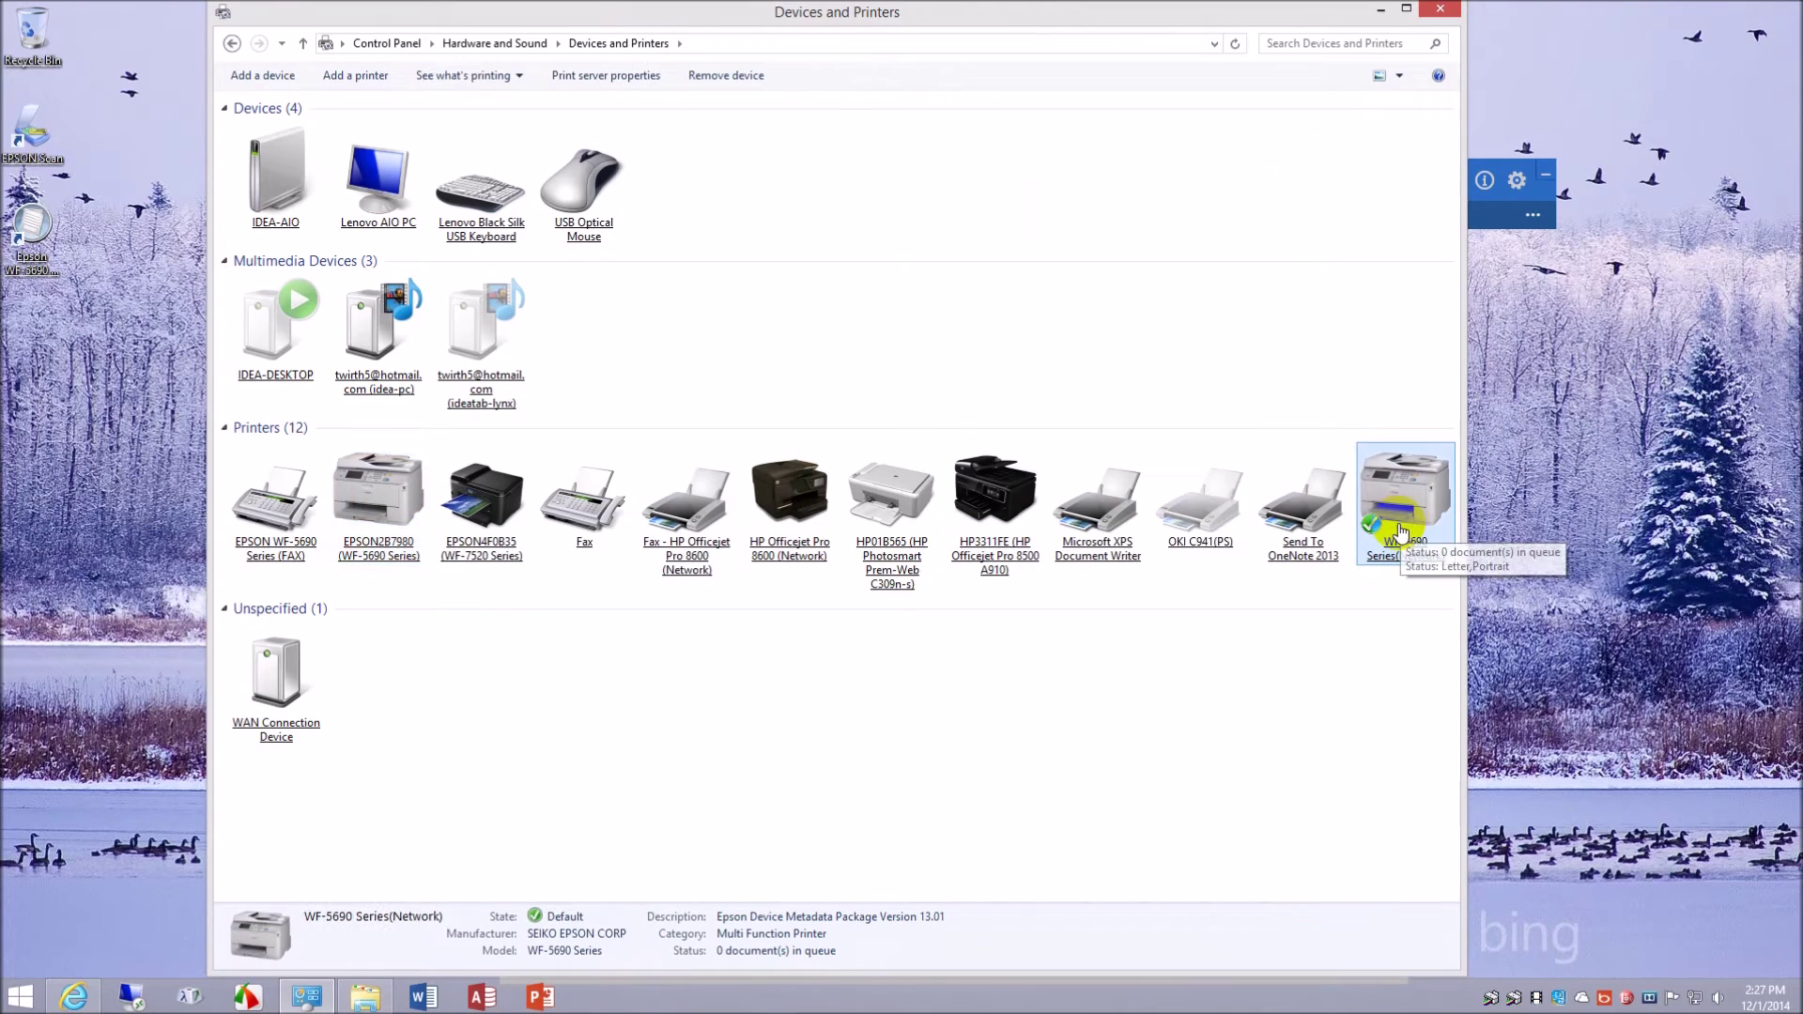
{"action": "right_click", "coordinate": [387, 490]}
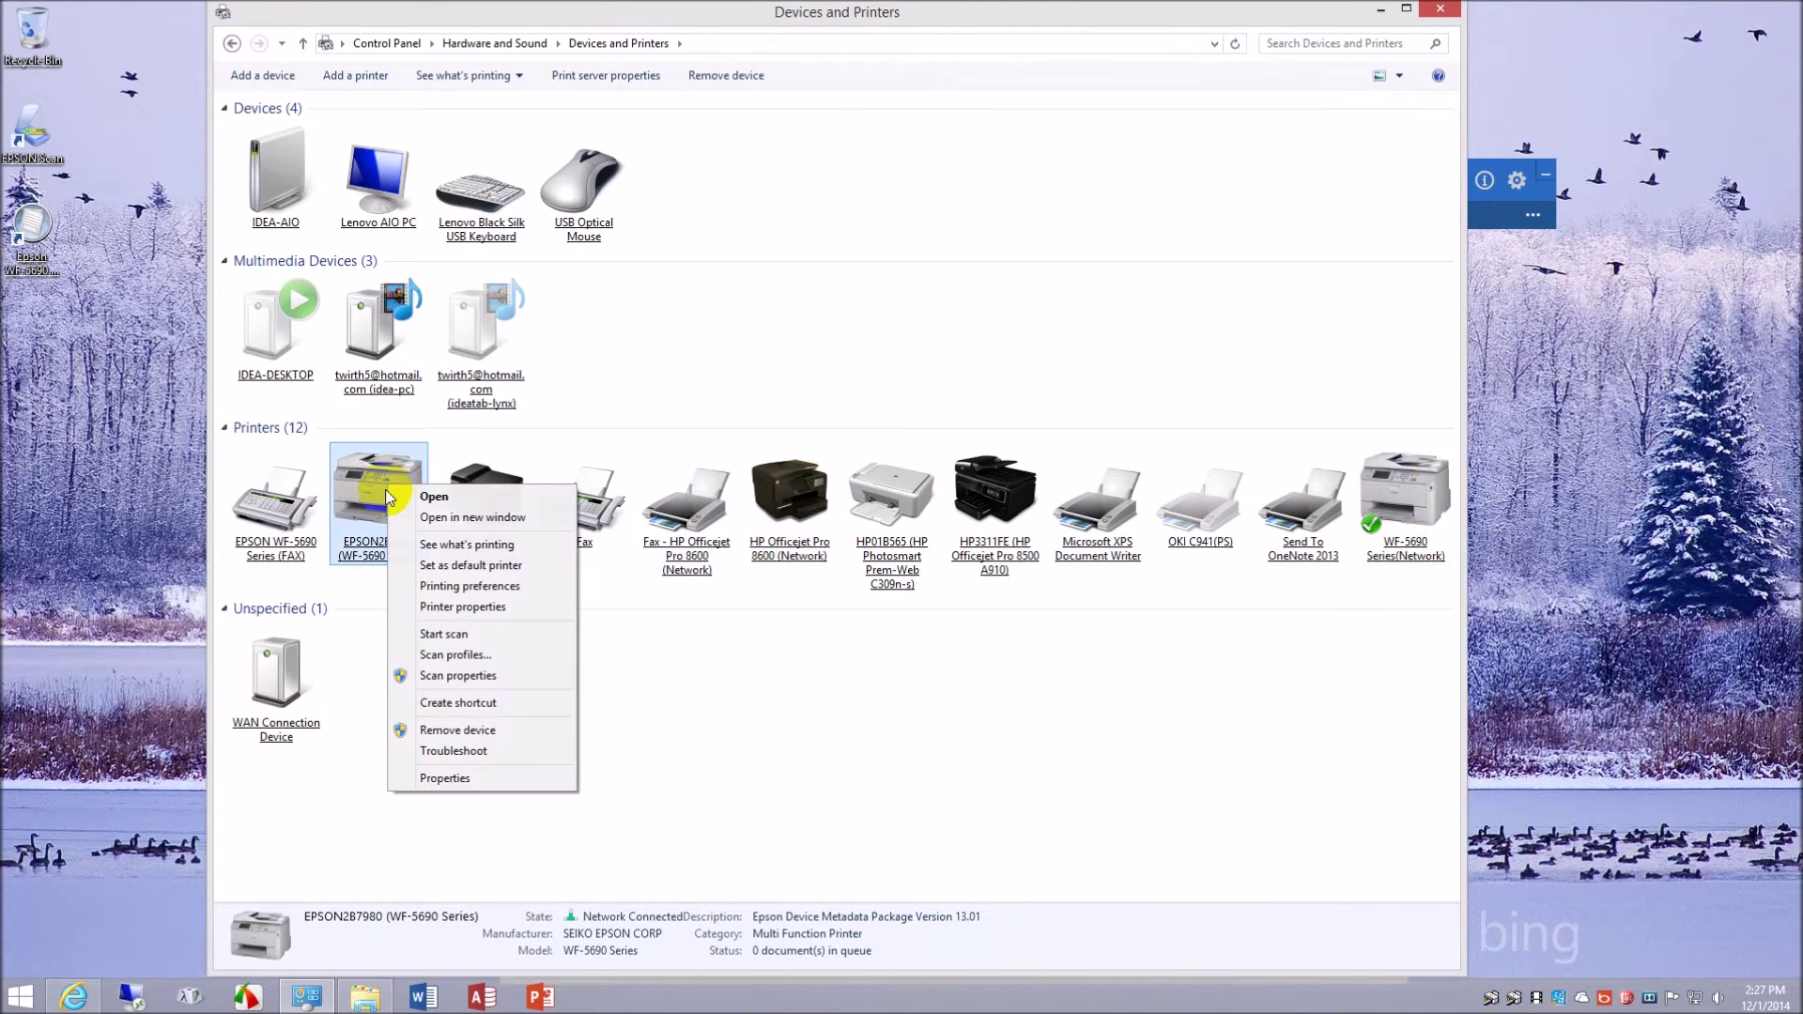
{"action": "left_click", "coordinate": [465, 590]}
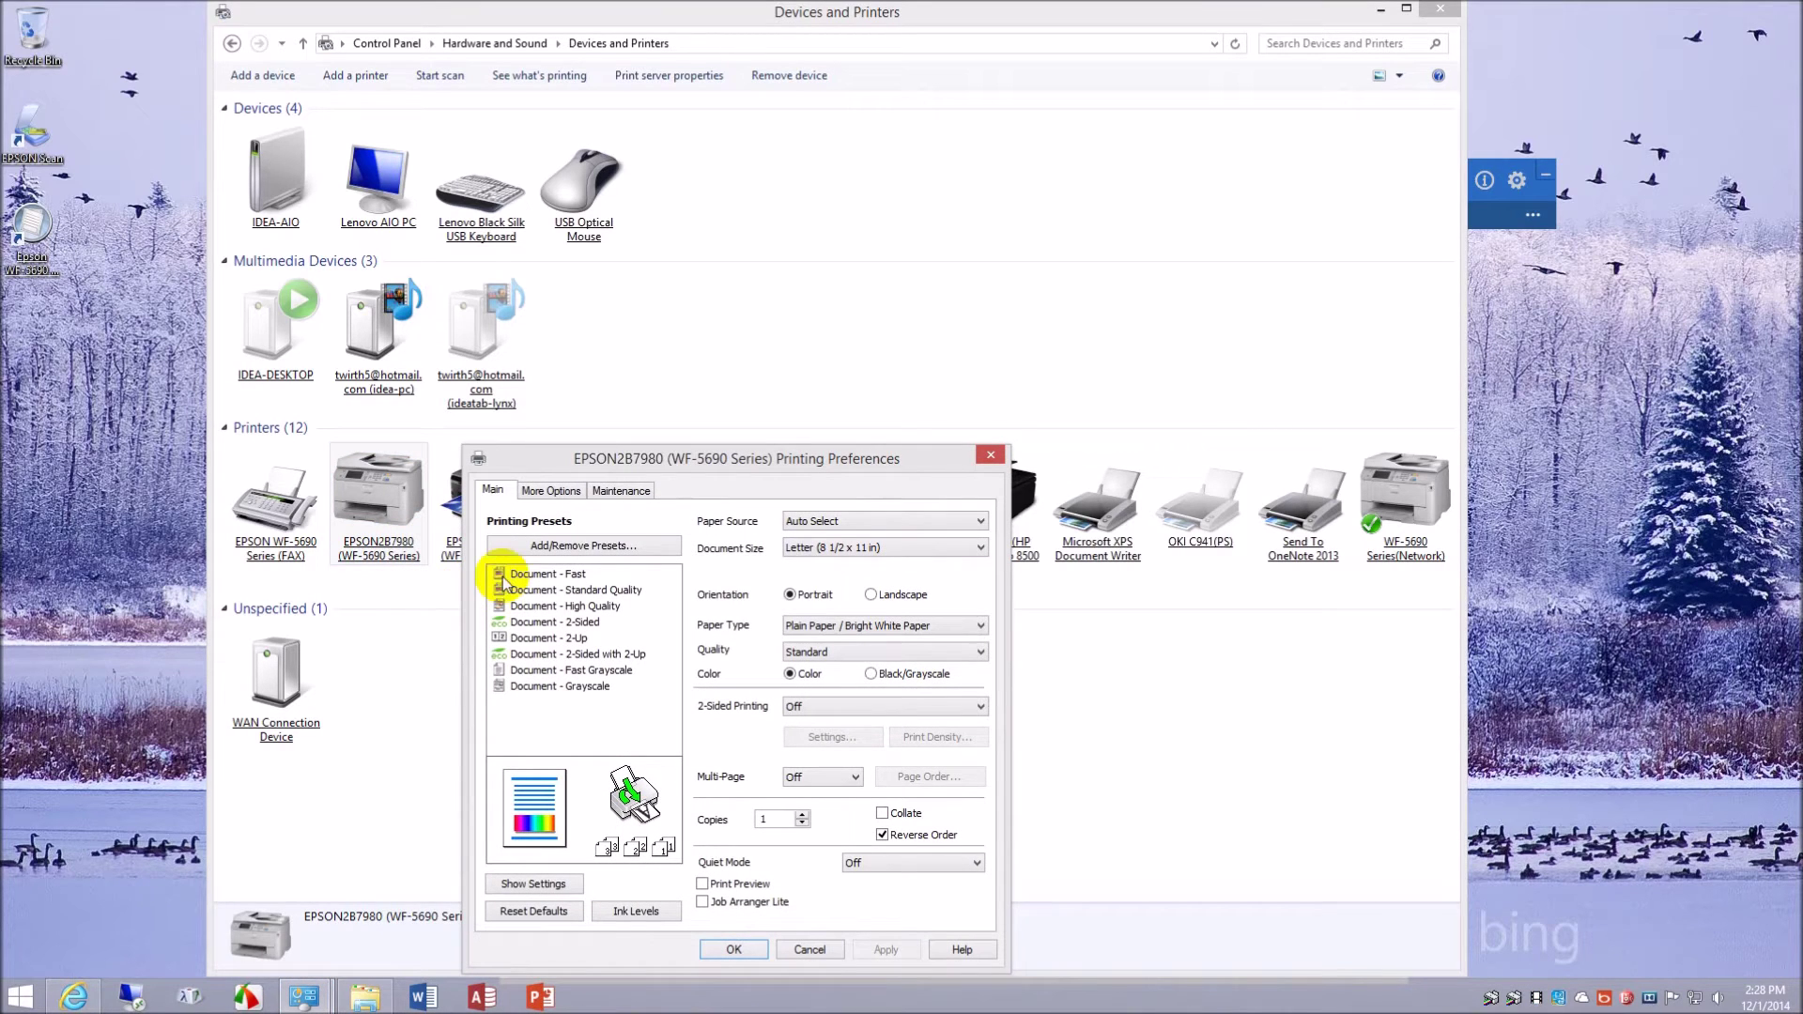
{"action": "left_click", "coordinate": [991, 458]}
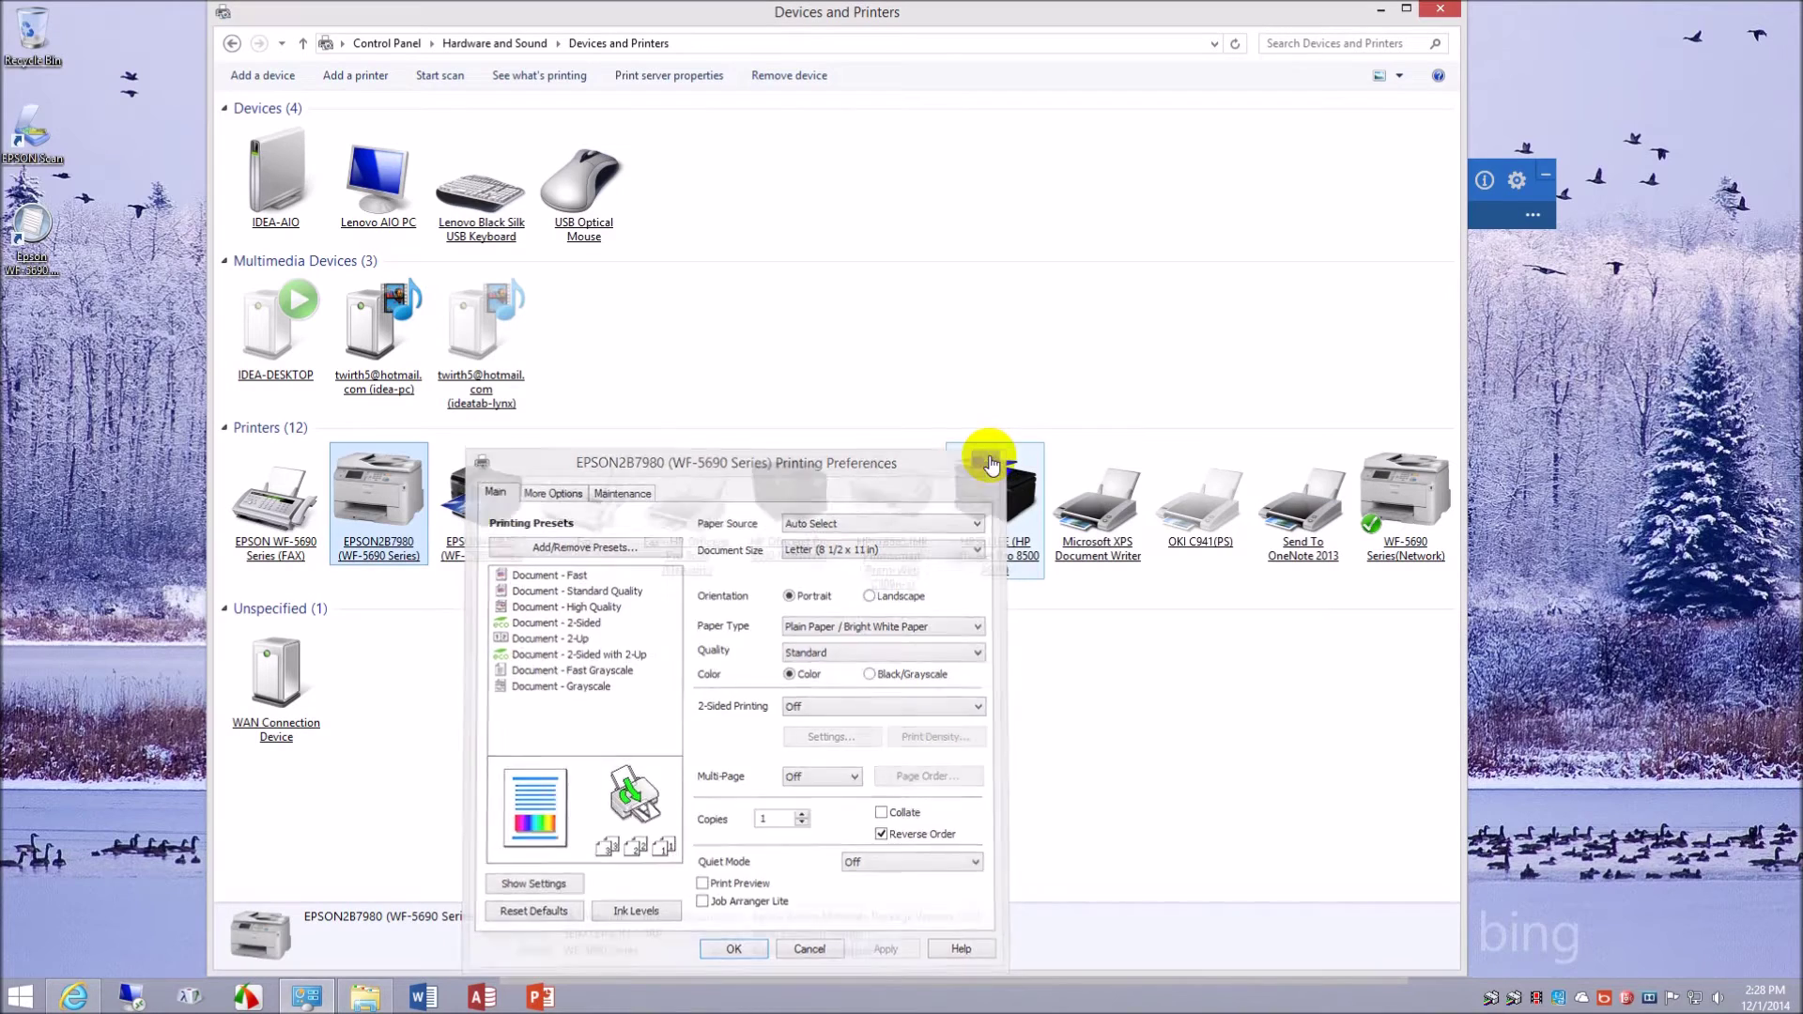
{"action": "right_click", "coordinate": [1416, 554]}
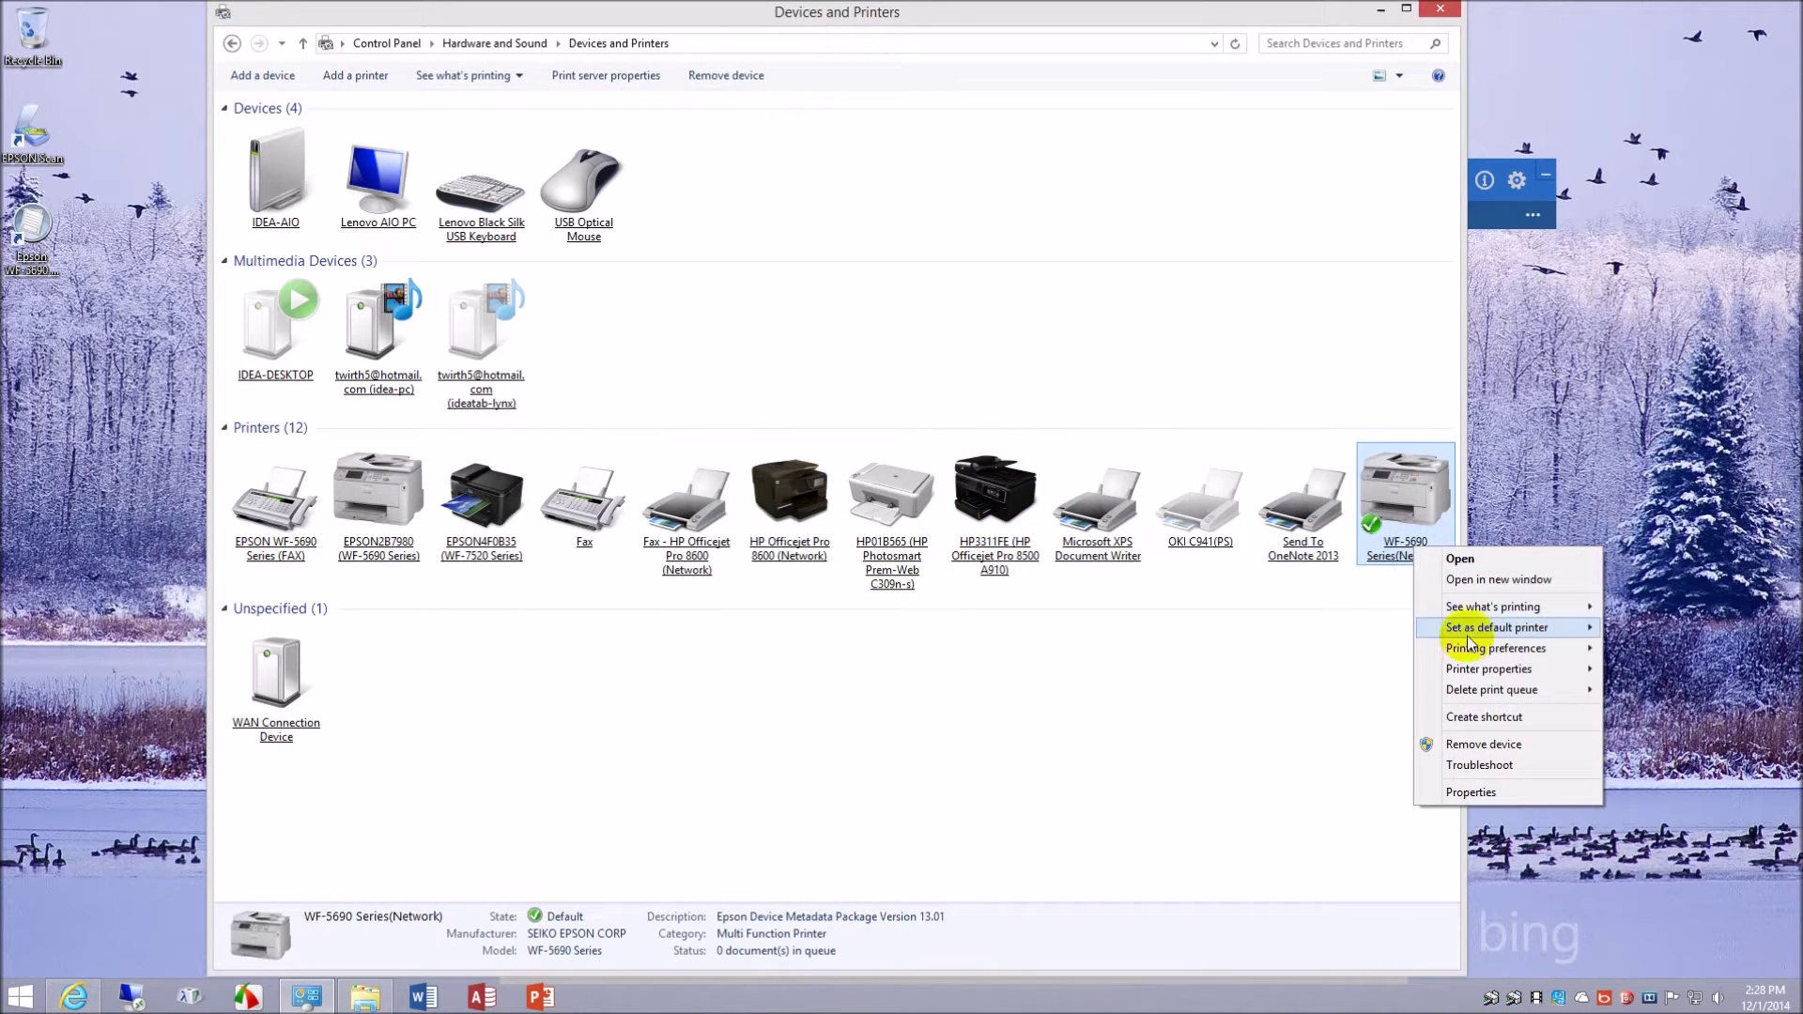
{"action": "mouse_move", "coordinate": [1466, 682]}
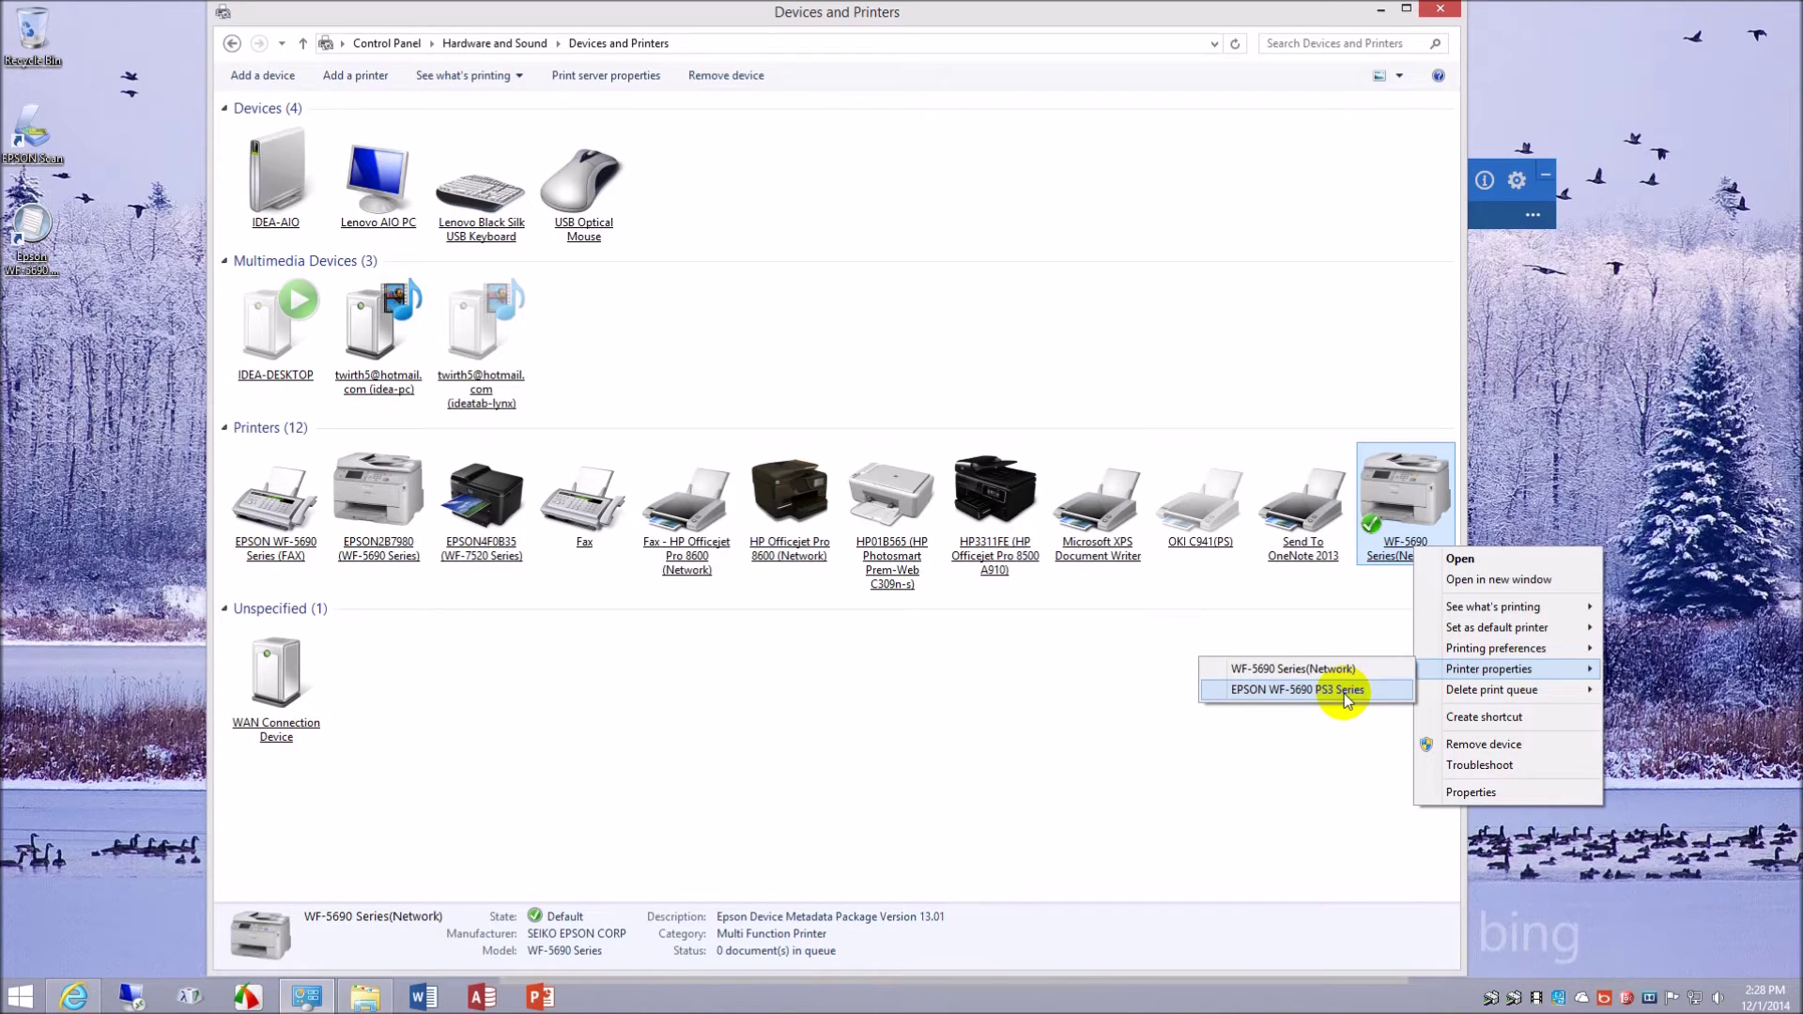
- Glance at the WF-5690 PS3 driver properties, then open its printing preferences on Paper/Quality
{"action": "left_click", "coordinate": [1344, 693]}
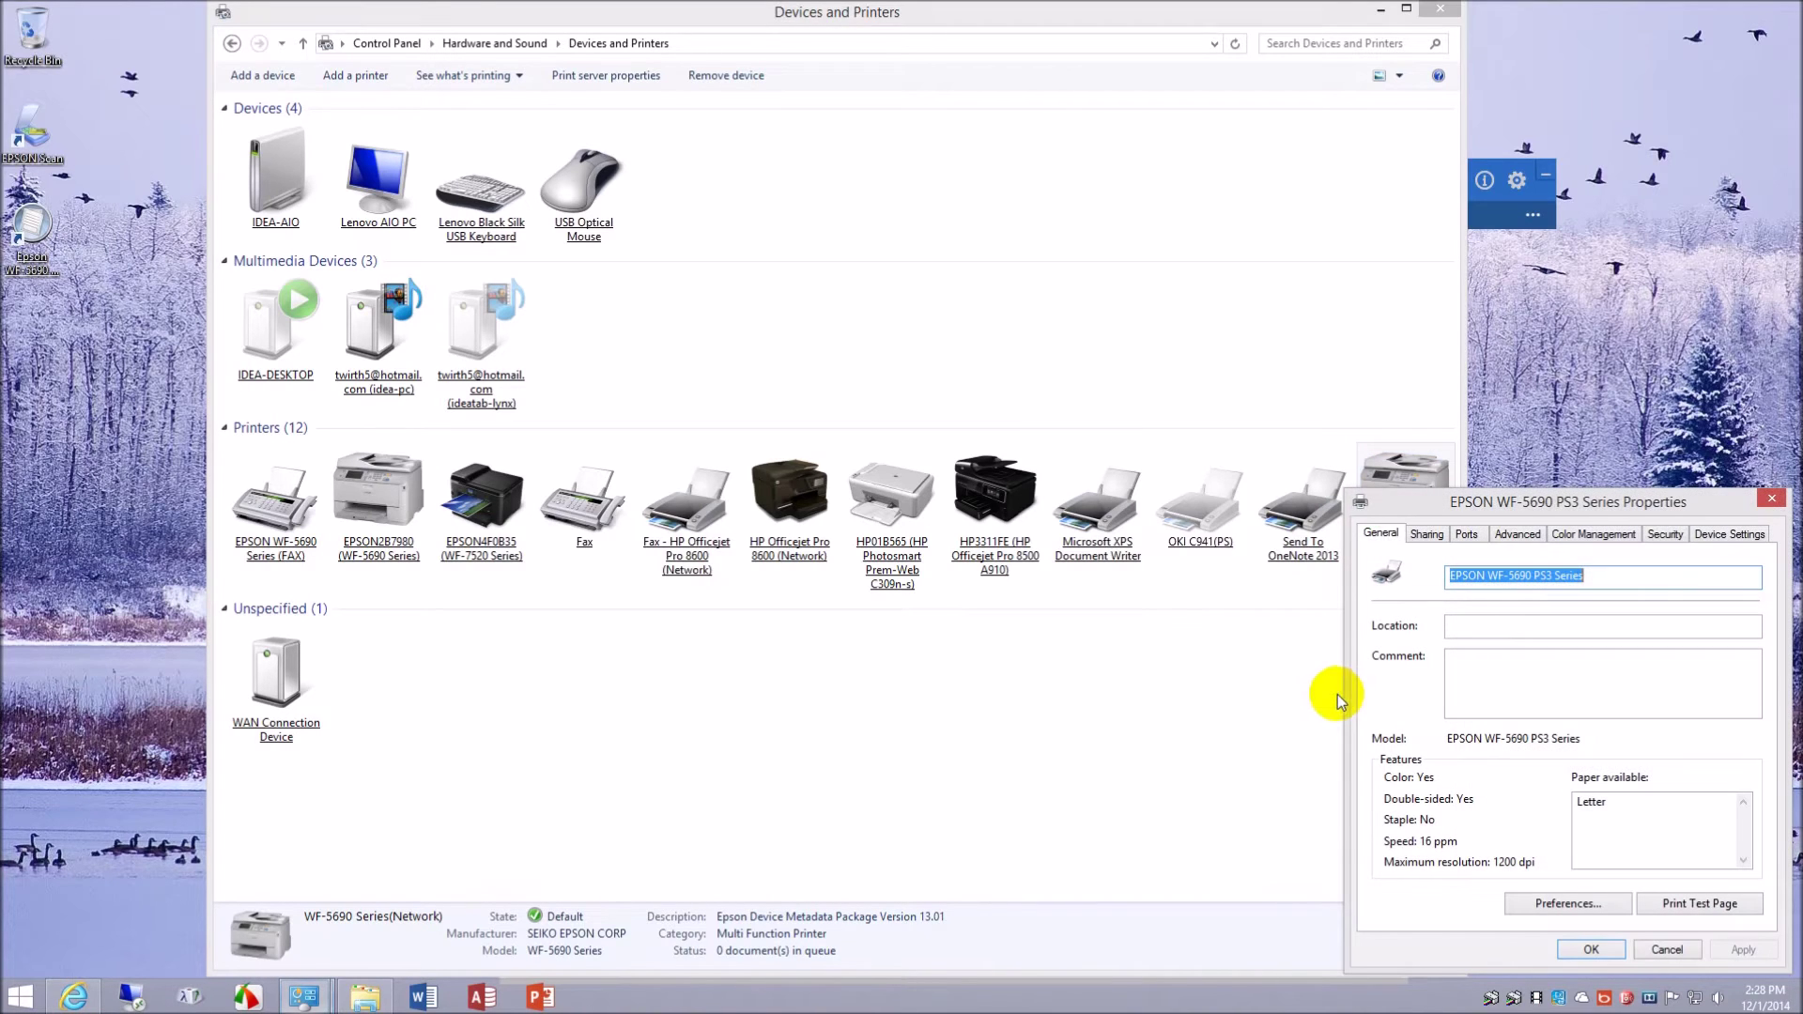
{"action": "left_click_drag", "start_coordinate": [1534, 509], "coordinate": [1106, 345]}
{"action": "left_click", "coordinate": [1344, 335]}
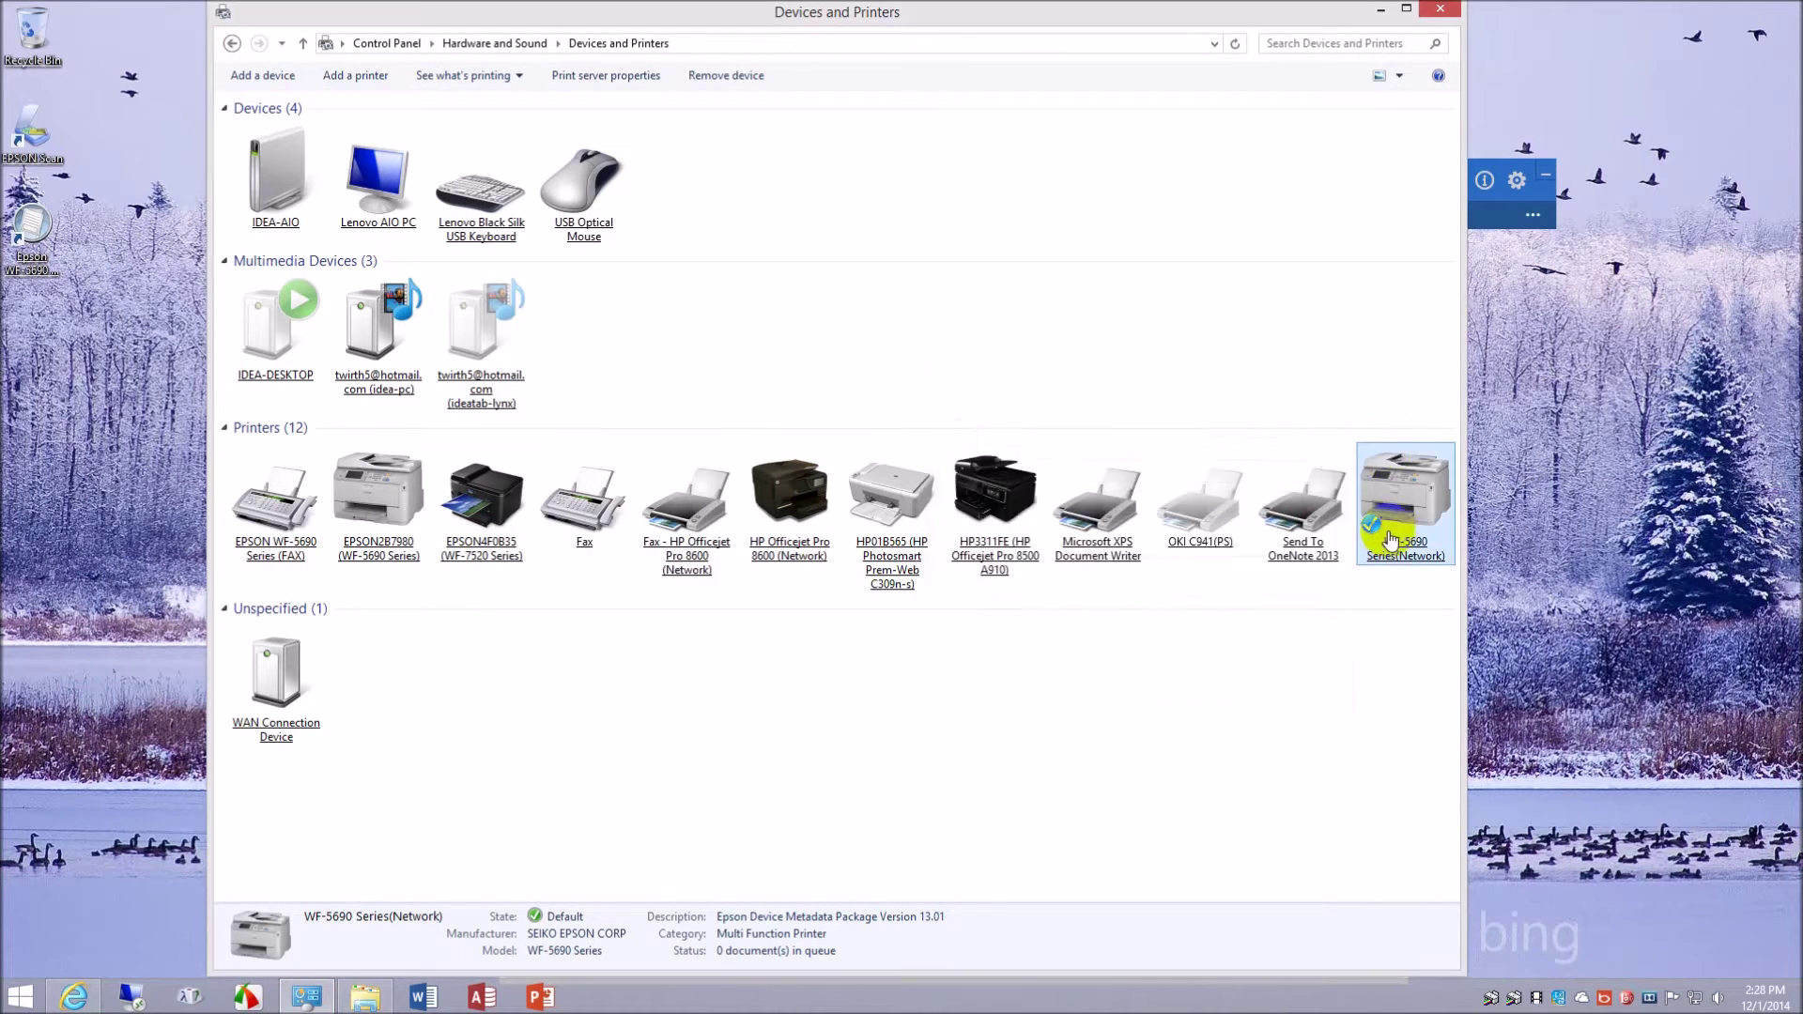
{"action": "right_click", "coordinate": [1390, 537]}
{"action": "mouse_move", "coordinate": [1451, 634]}
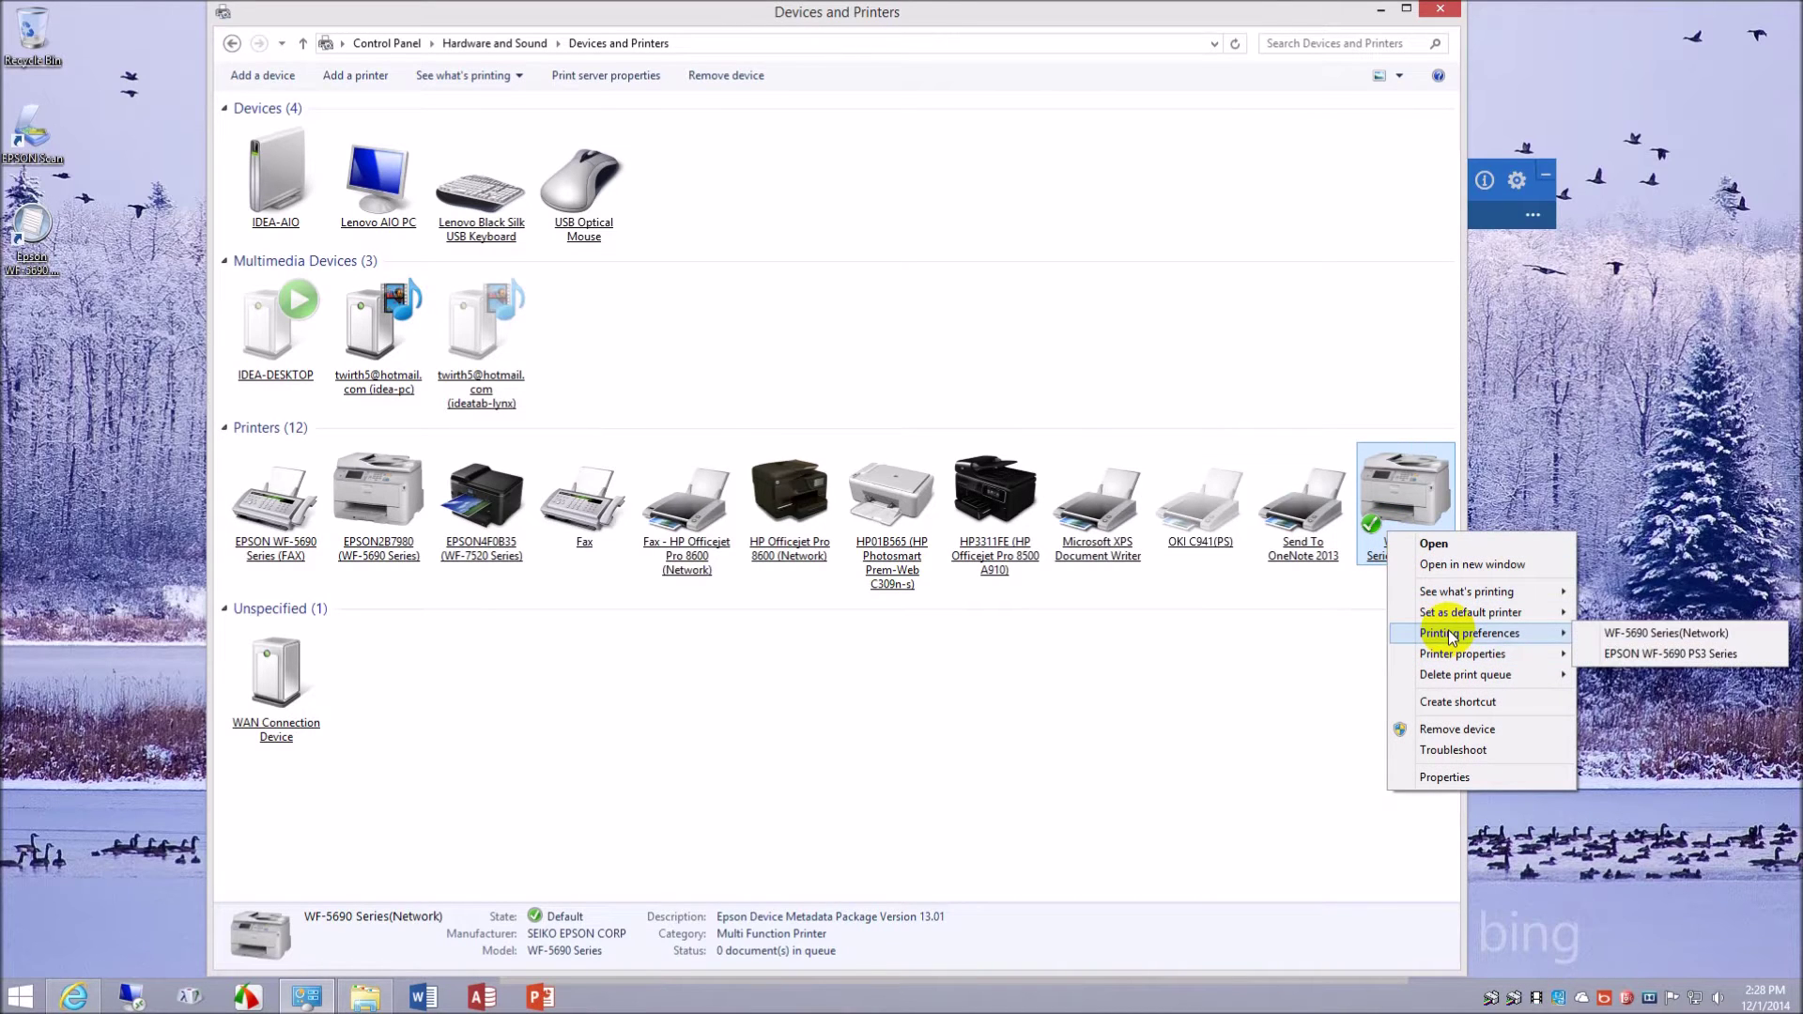
{"action": "left_click", "coordinate": [1715, 654]}
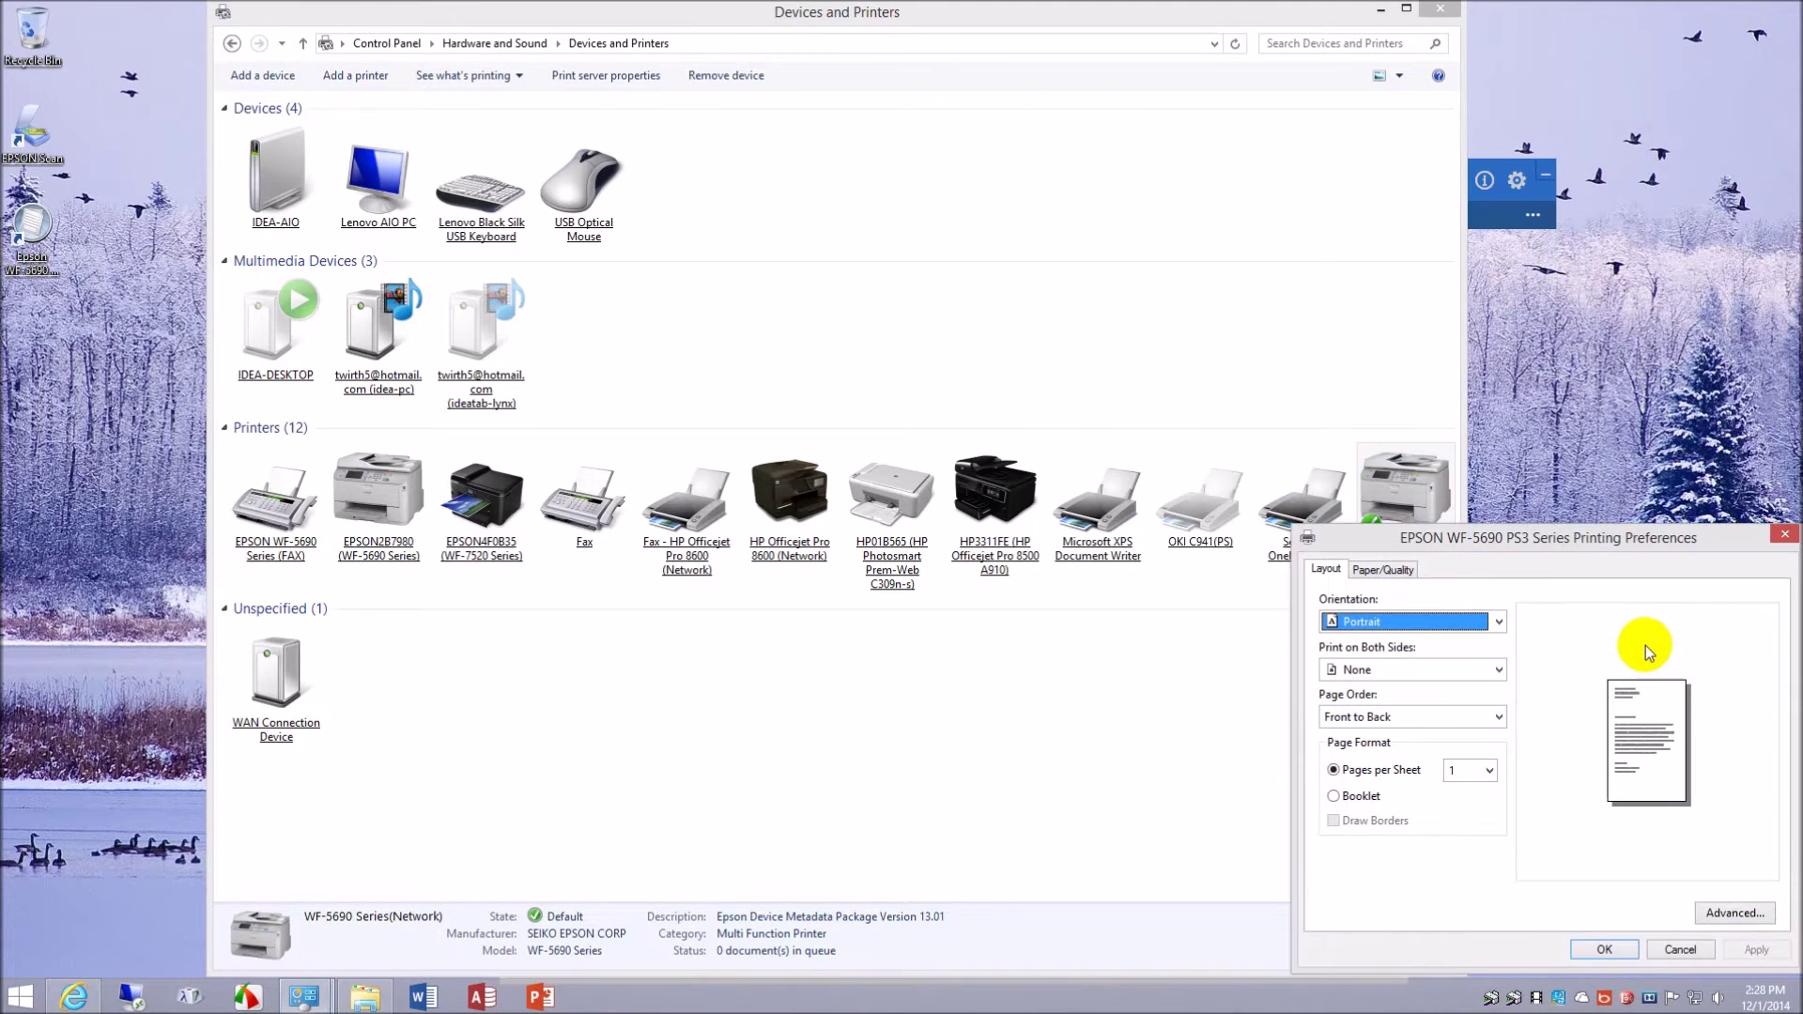
{"action": "left_click_drag", "start_coordinate": [1581, 537], "coordinate": [934, 295]}
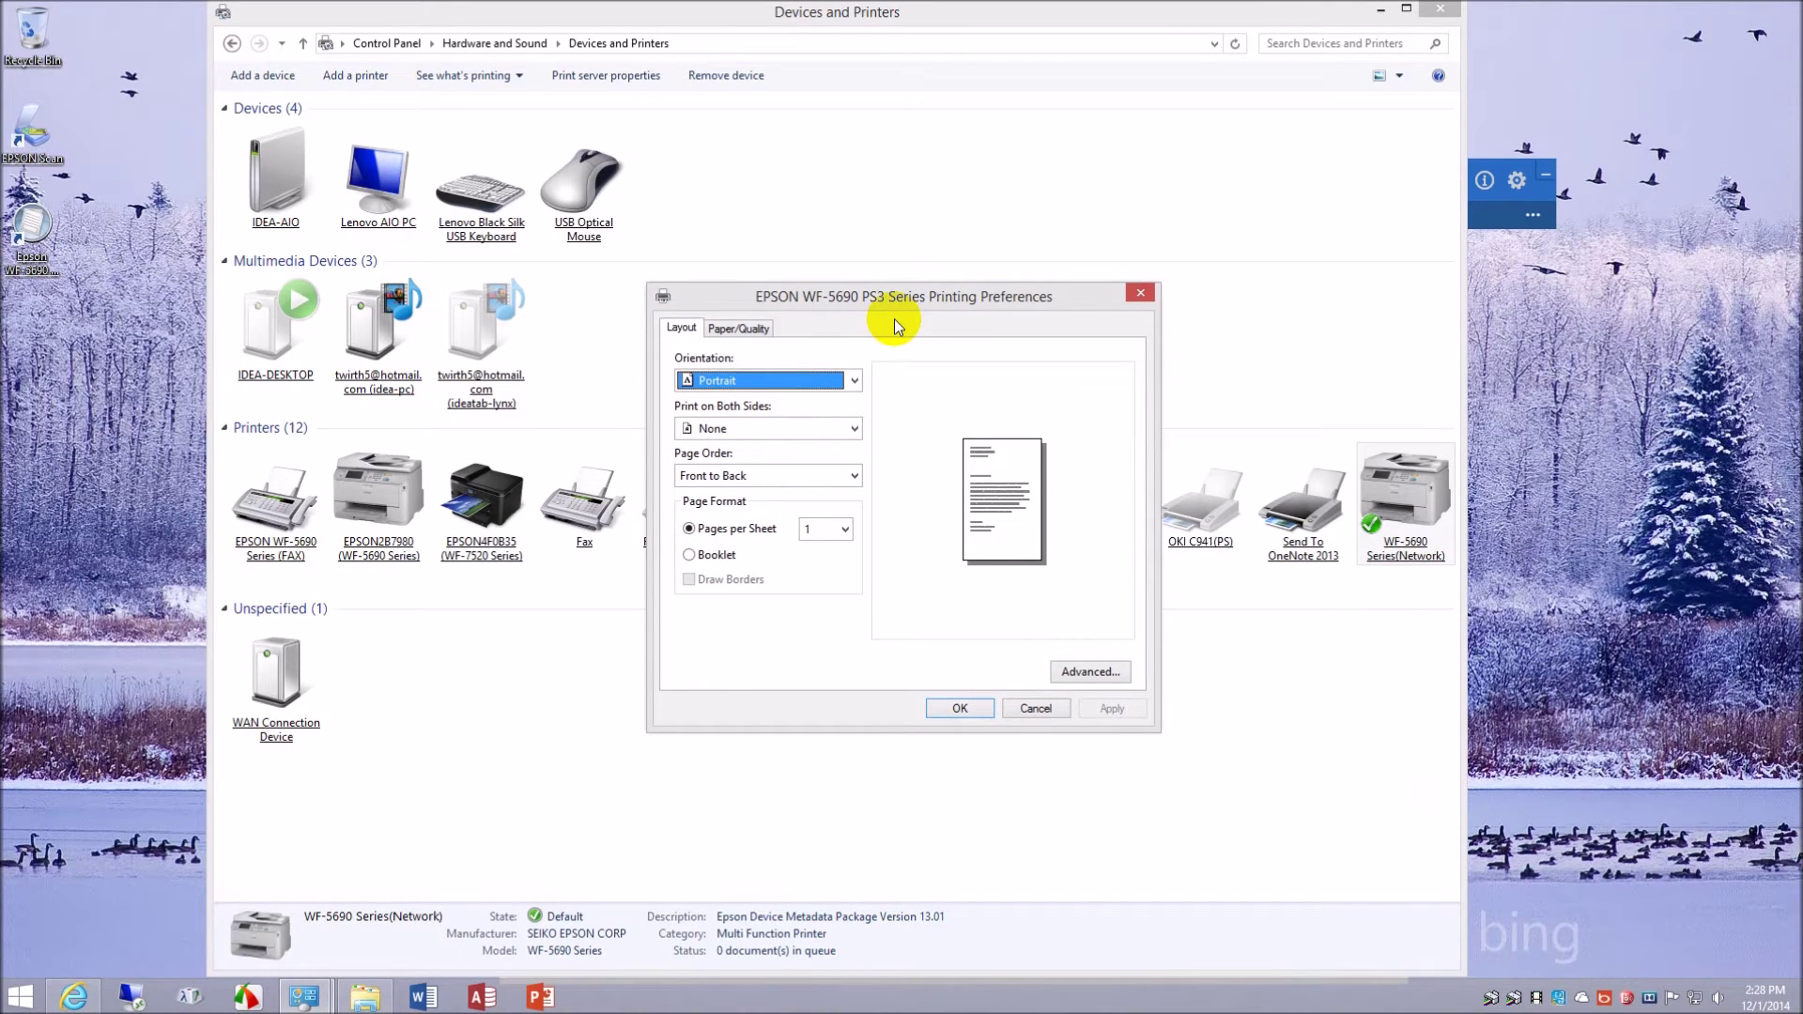
{"action": "left_click", "coordinate": [740, 329]}
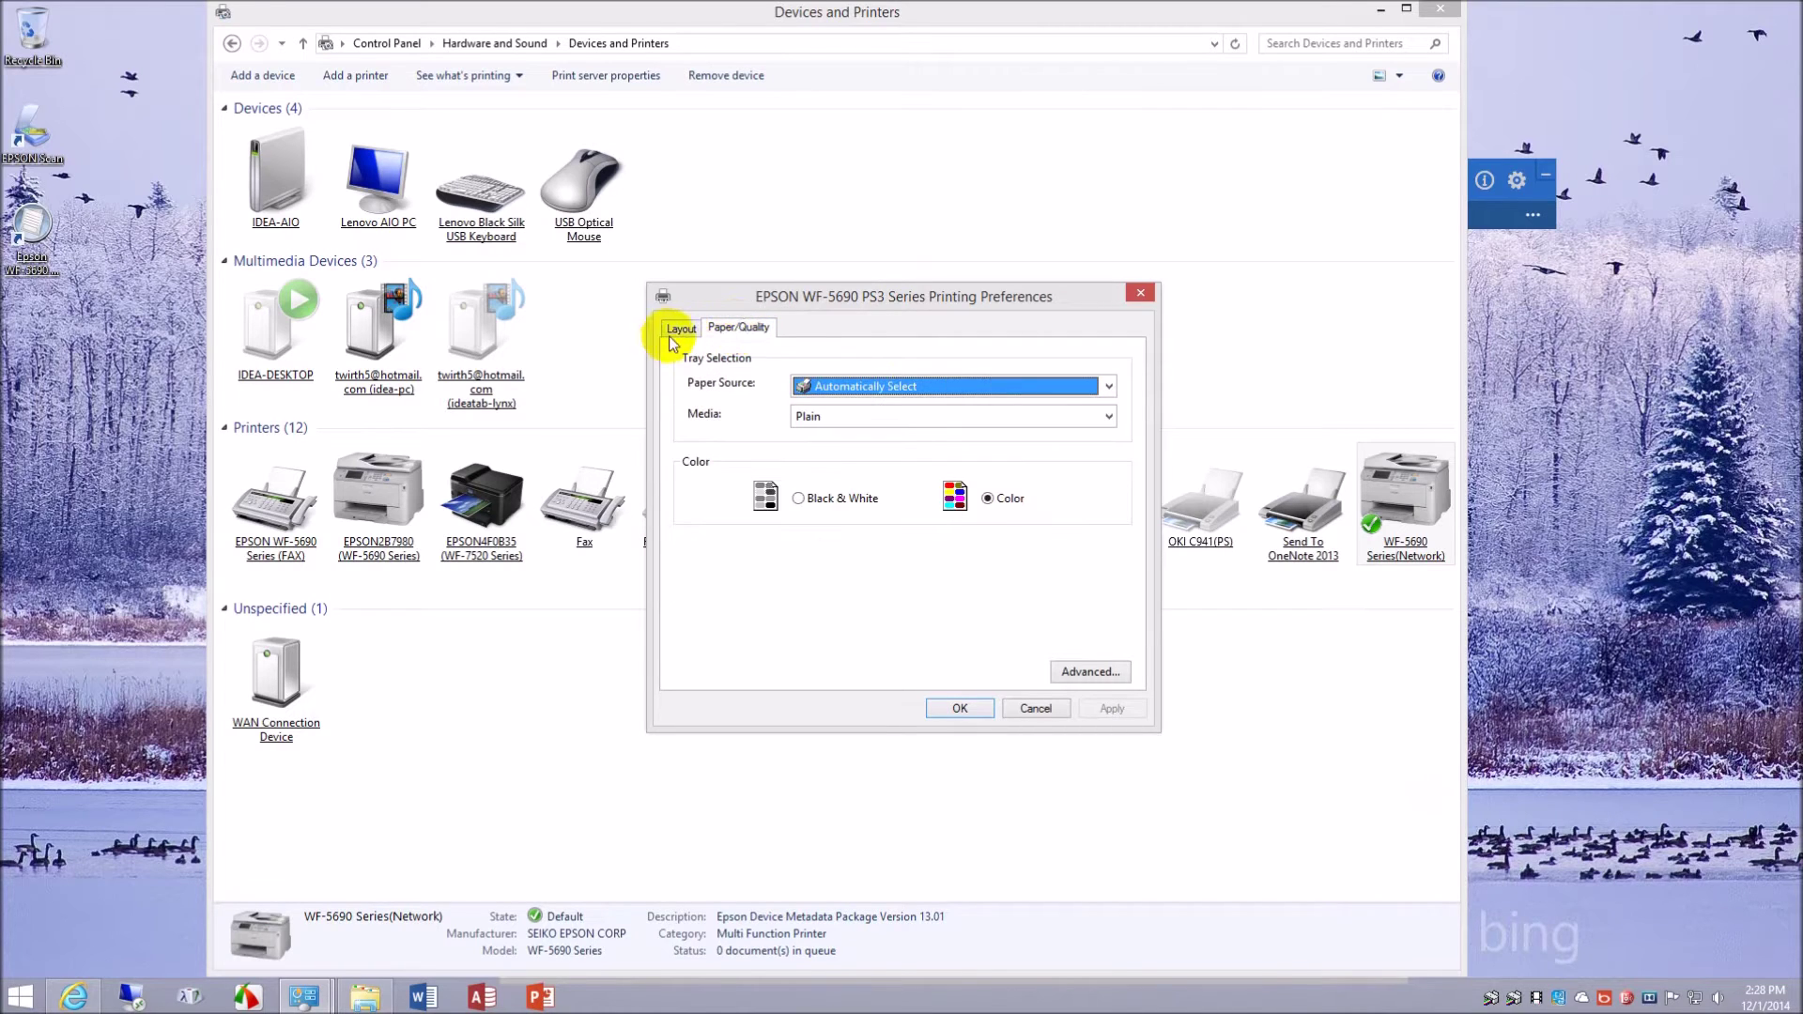
- Scroll through the PS3 Advanced options twice, then cancel printing preferences without saving
{"action": "left_click", "coordinate": [1110, 672]}
{"action": "mouse_move", "coordinate": [1106, 639]}
{"action": "left_mouse_down"}
{"action": "mouse_move", "coordinate": [1113, 717]}
{"action": "mouse_move", "coordinate": [1112, 609]}
{"action": "left_mouse_up"}
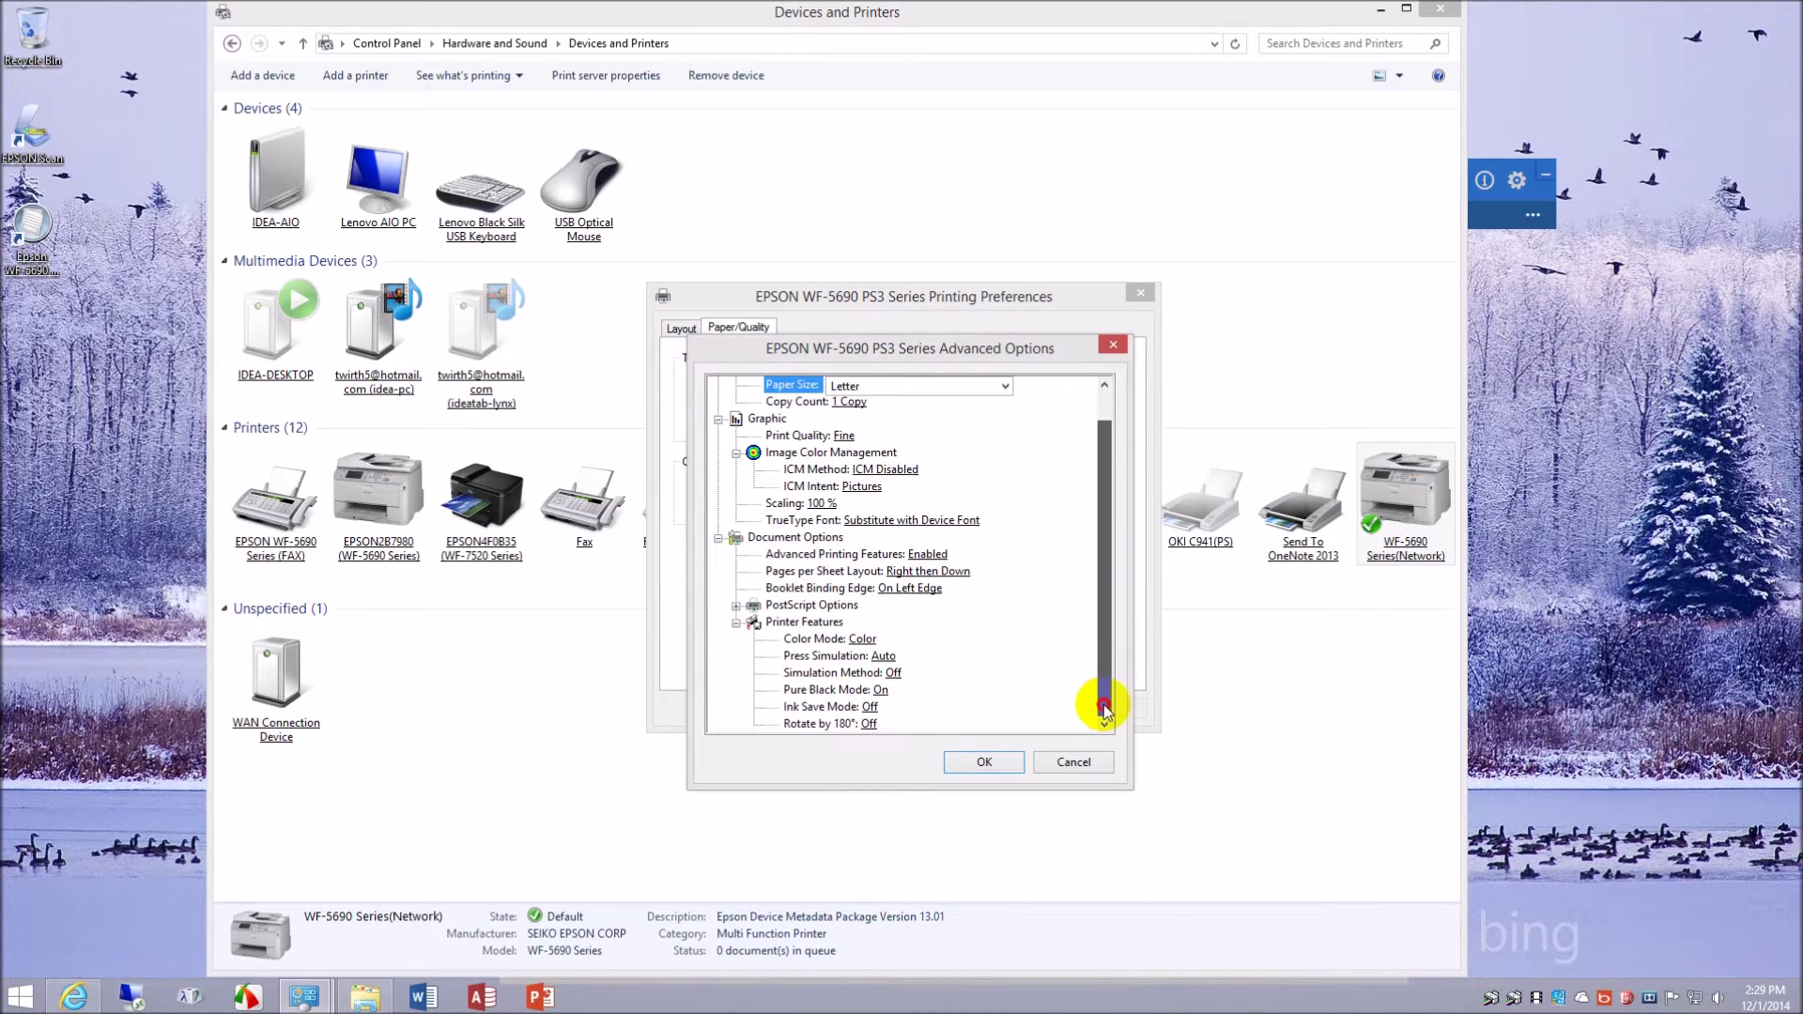
{"action": "left_click", "coordinate": [1059, 760]}
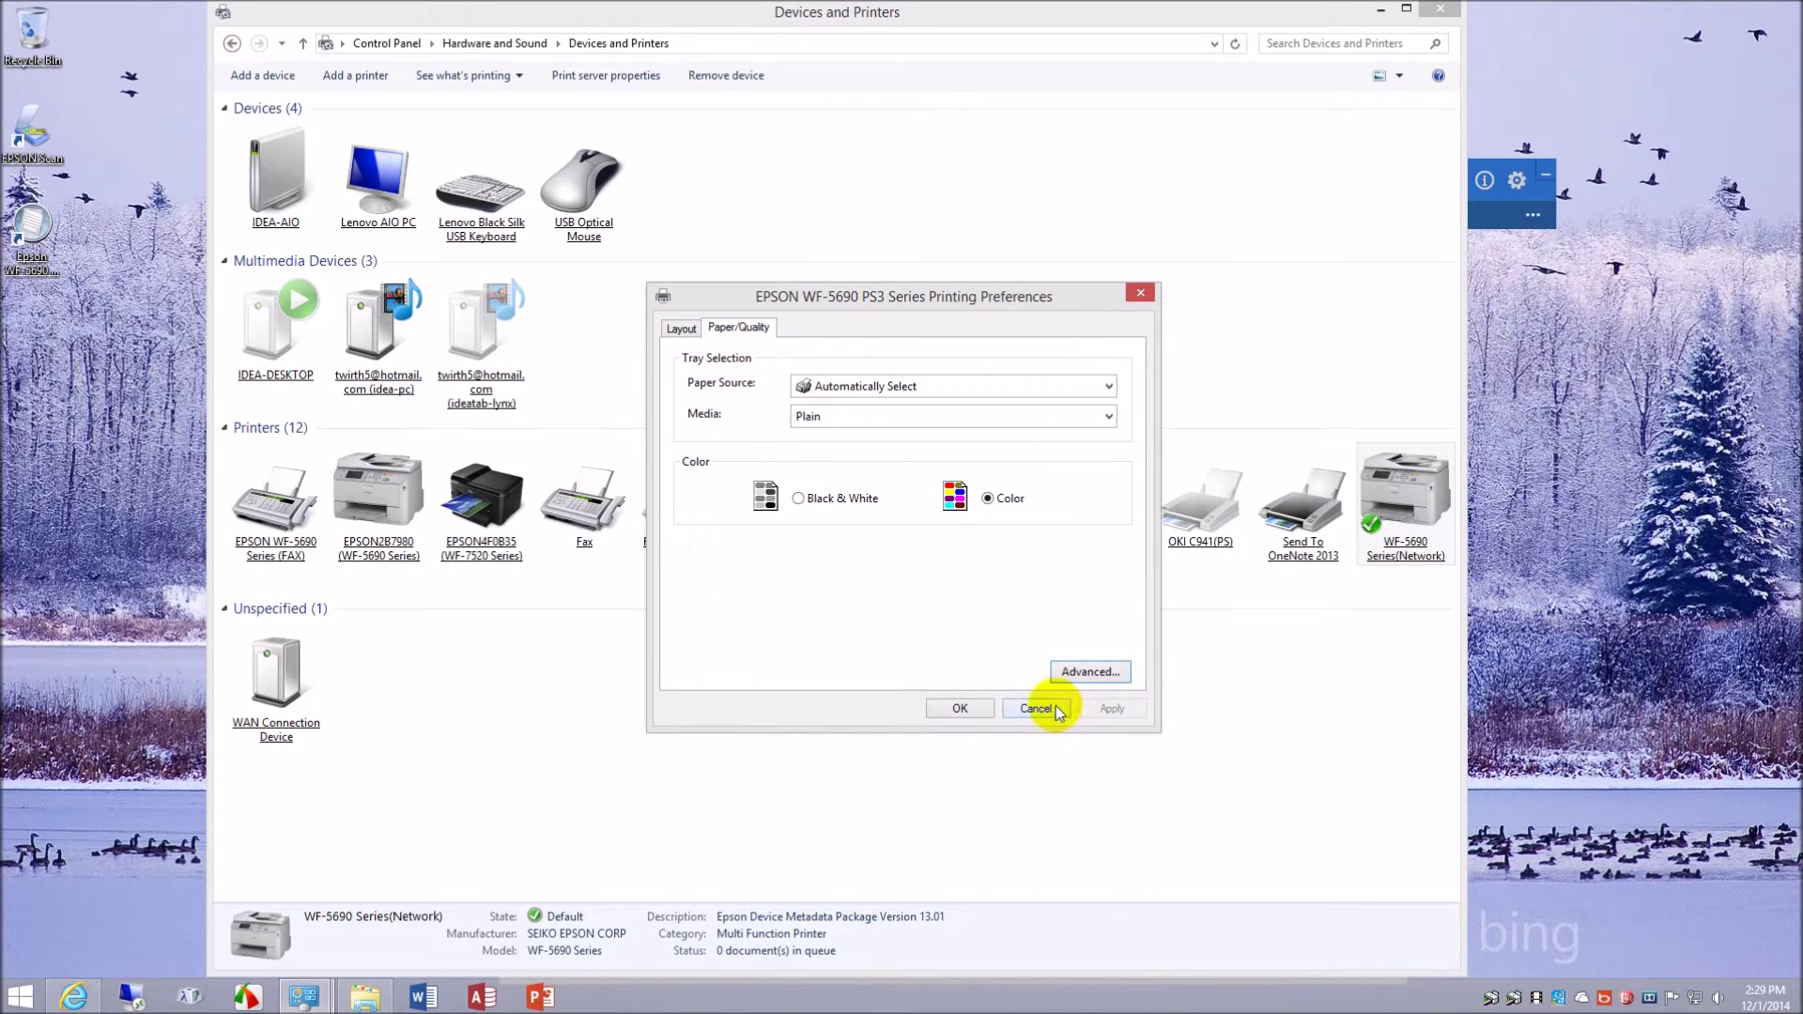
{"action": "left_click", "coordinate": [1080, 672]}
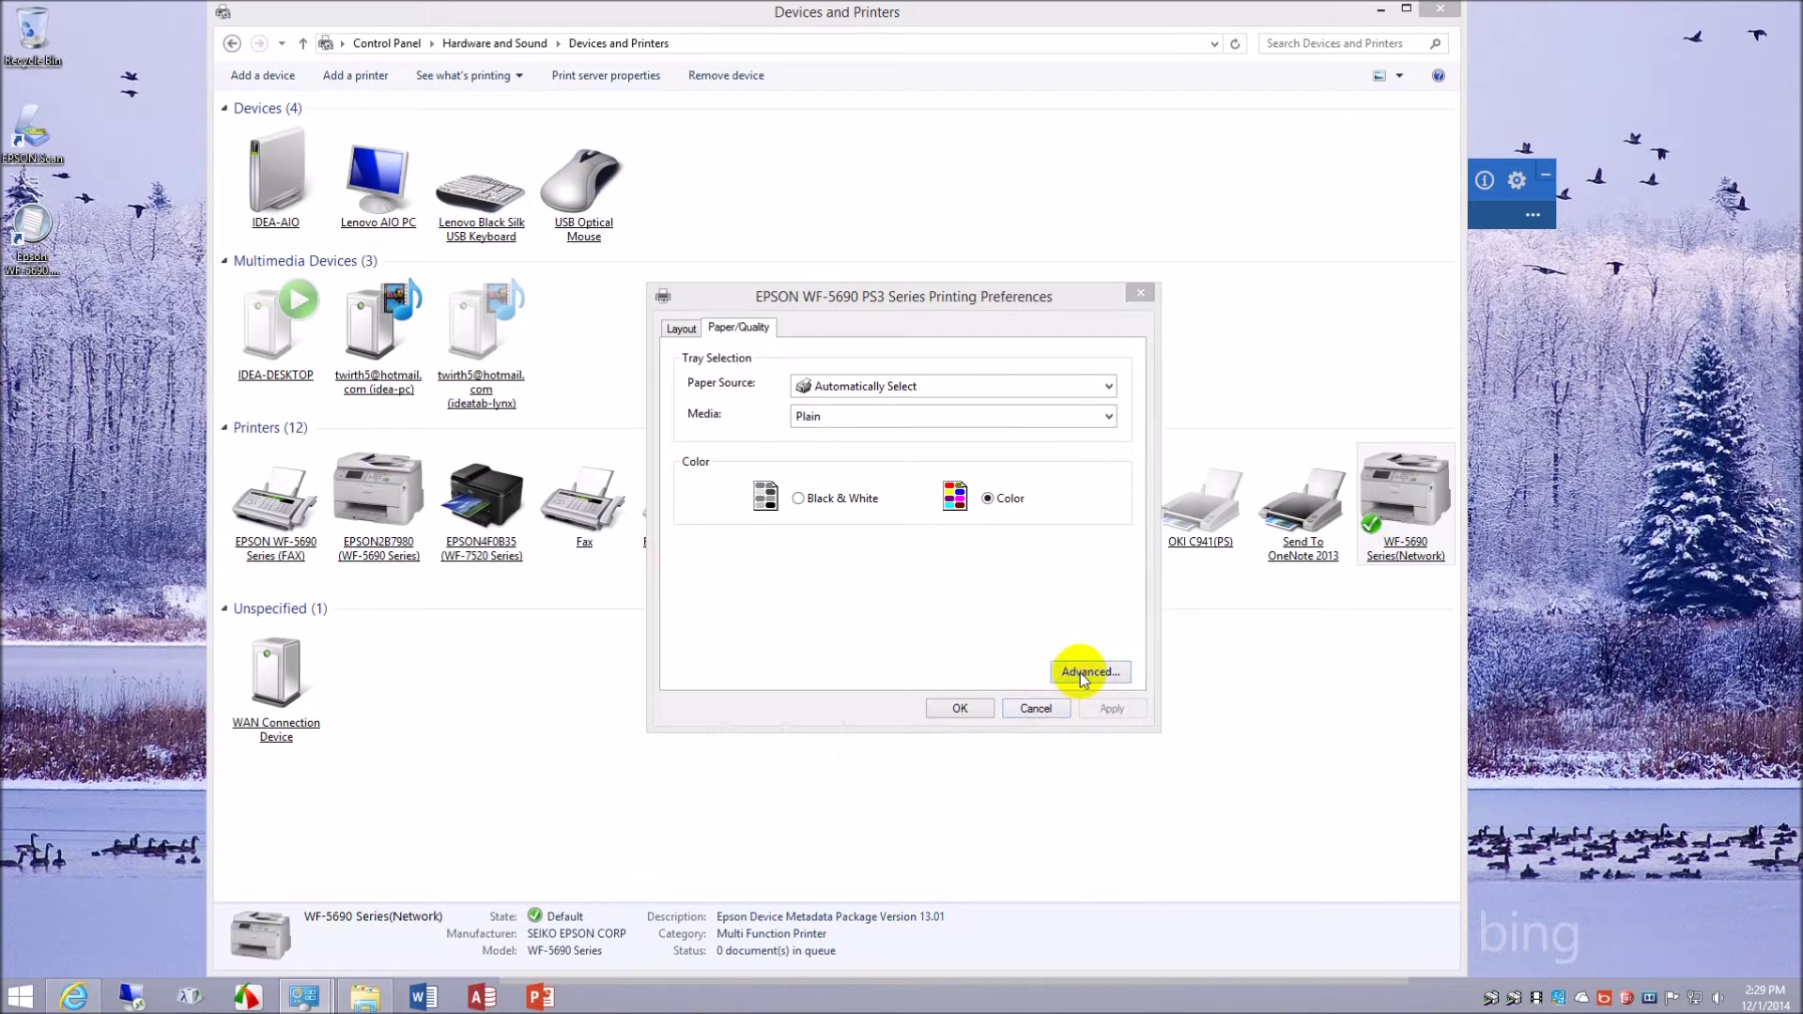
{"action": "mouse_move", "coordinate": [1101, 515]}
{"action": "left_mouse_down"}
{"action": "mouse_move", "coordinate": [1110, 609]}
{"action": "mouse_move", "coordinate": [1112, 490]}
{"action": "left_mouse_up"}
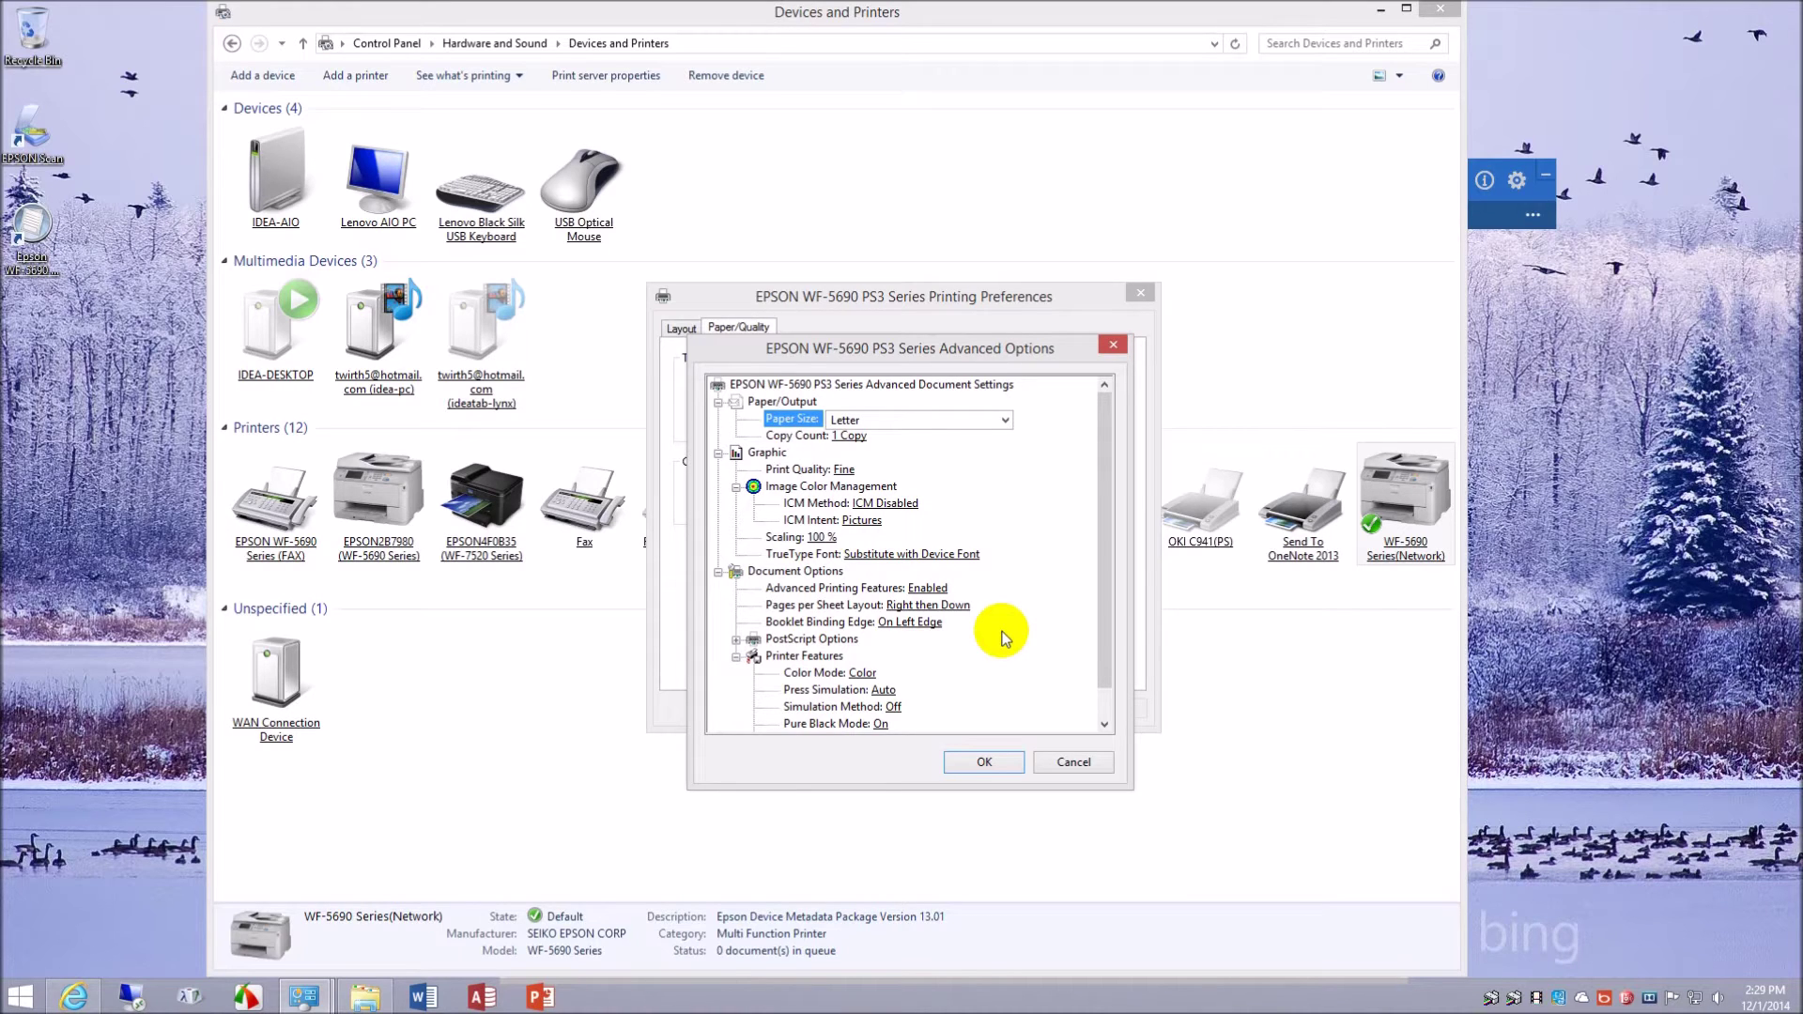
{"action": "left_click", "coordinate": [1074, 763]}
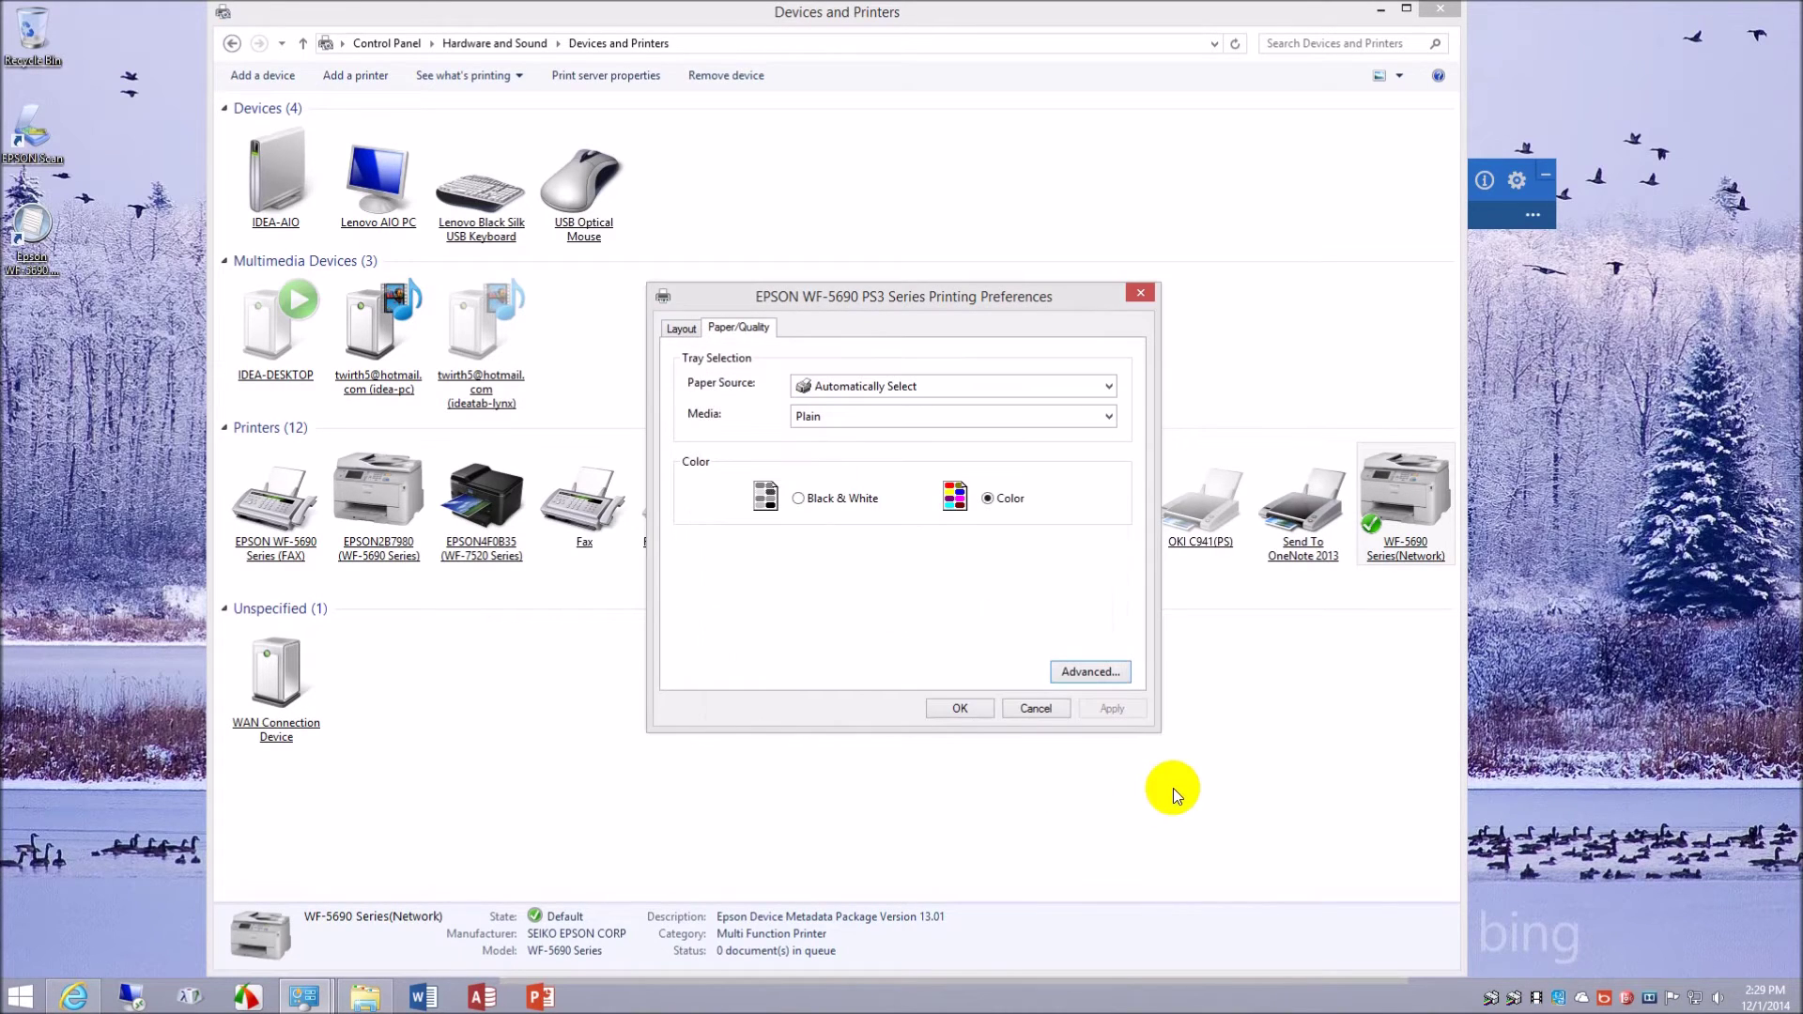
{"action": "left_click", "coordinate": [1036, 709]}
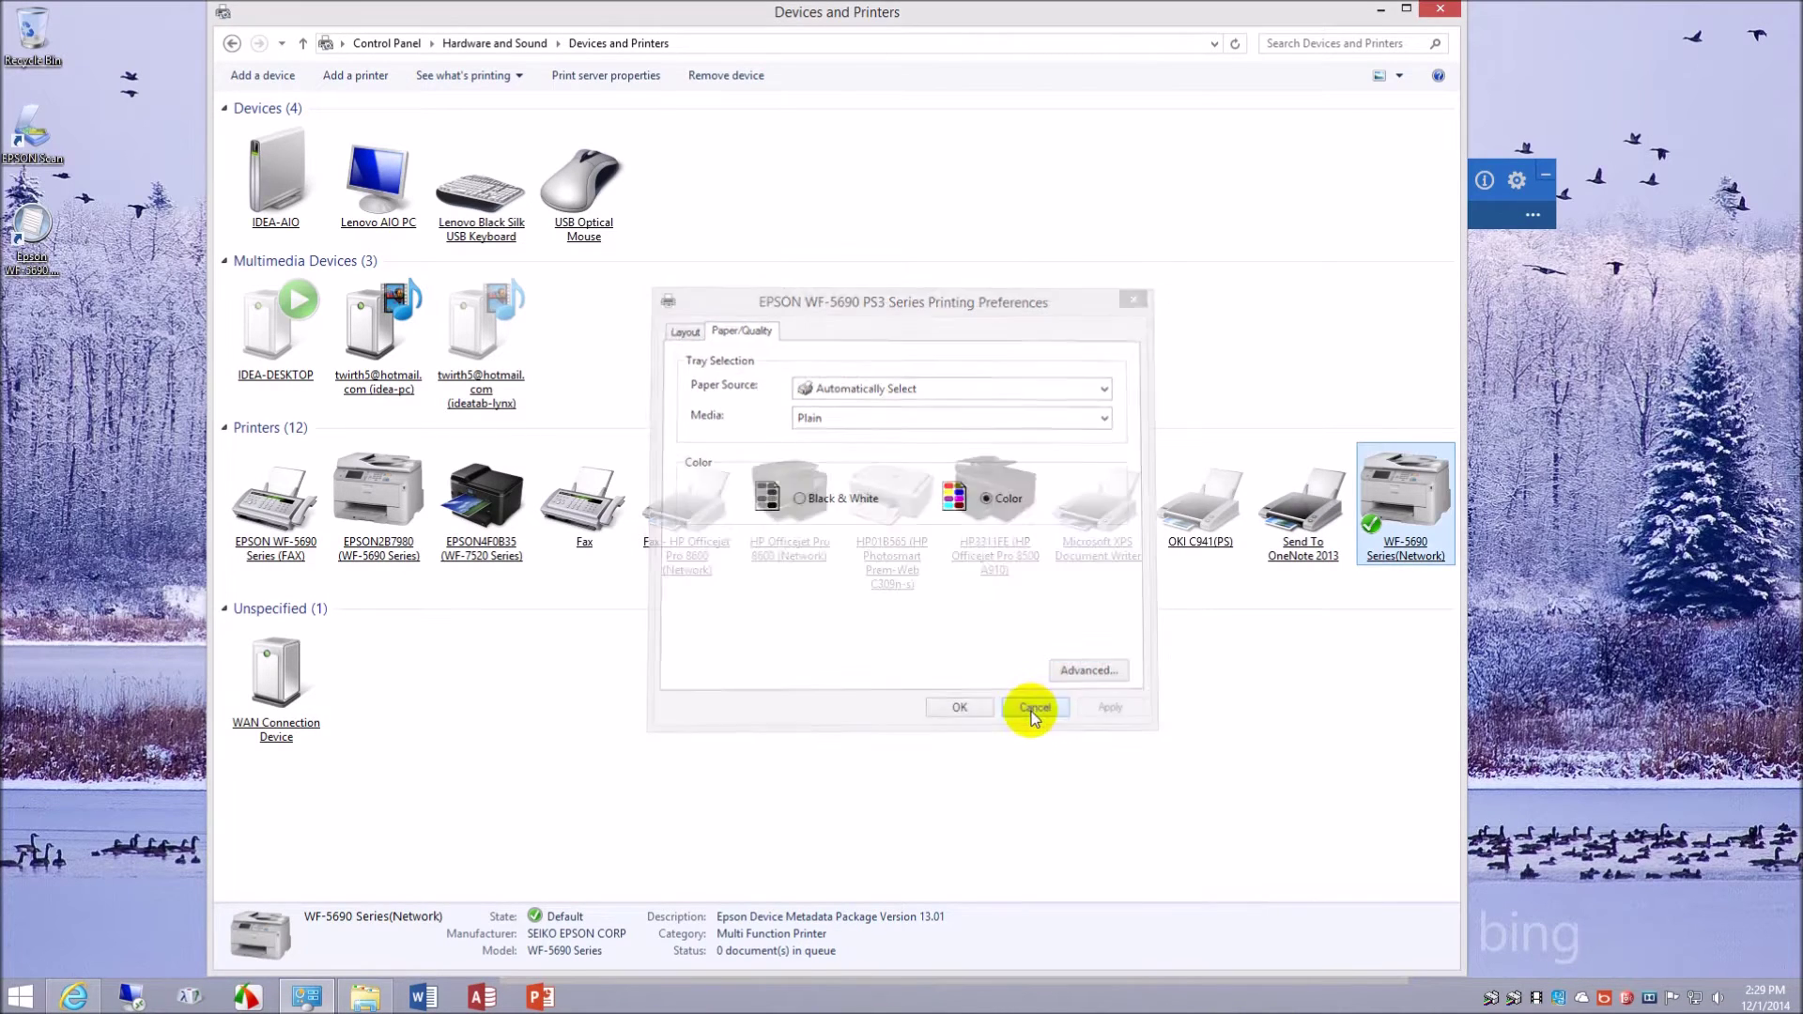
- In Downloads, select the epson16336 Universal Print Driver v2.60 installer and run it
{"action": "left_click", "coordinate": [383, 994]}
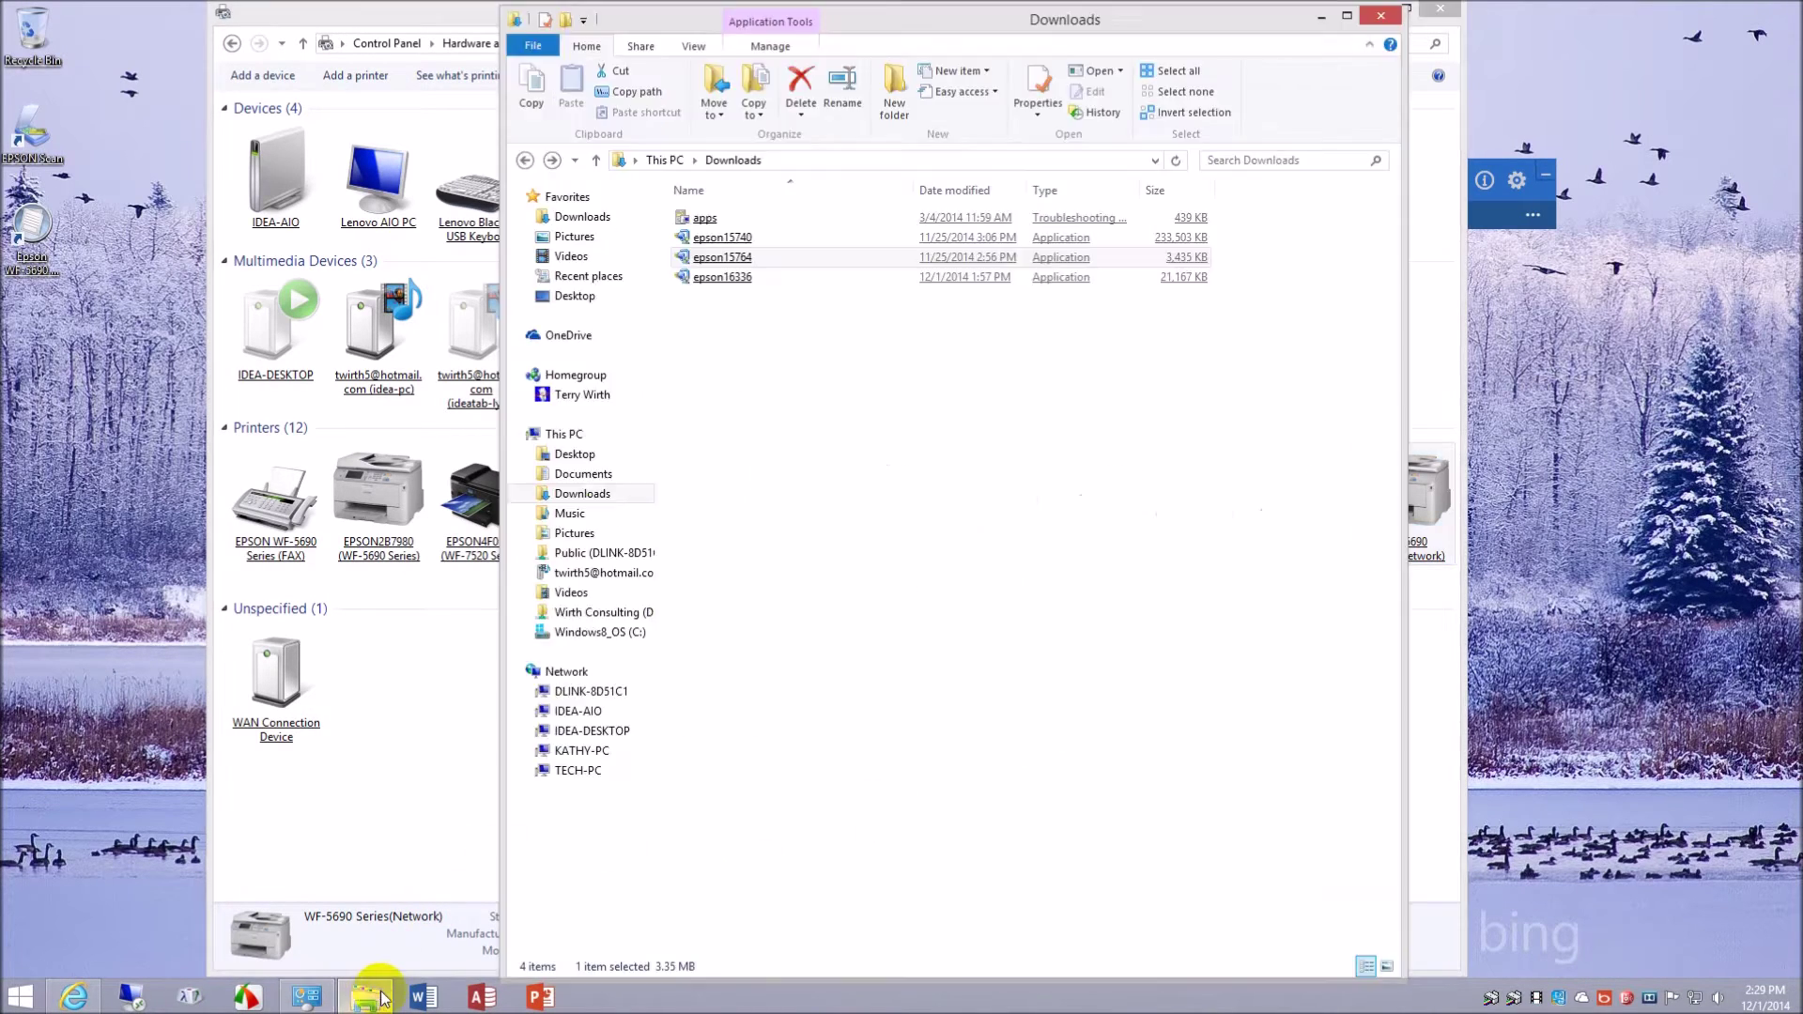
{"action": "left_click", "coordinate": [744, 282]}
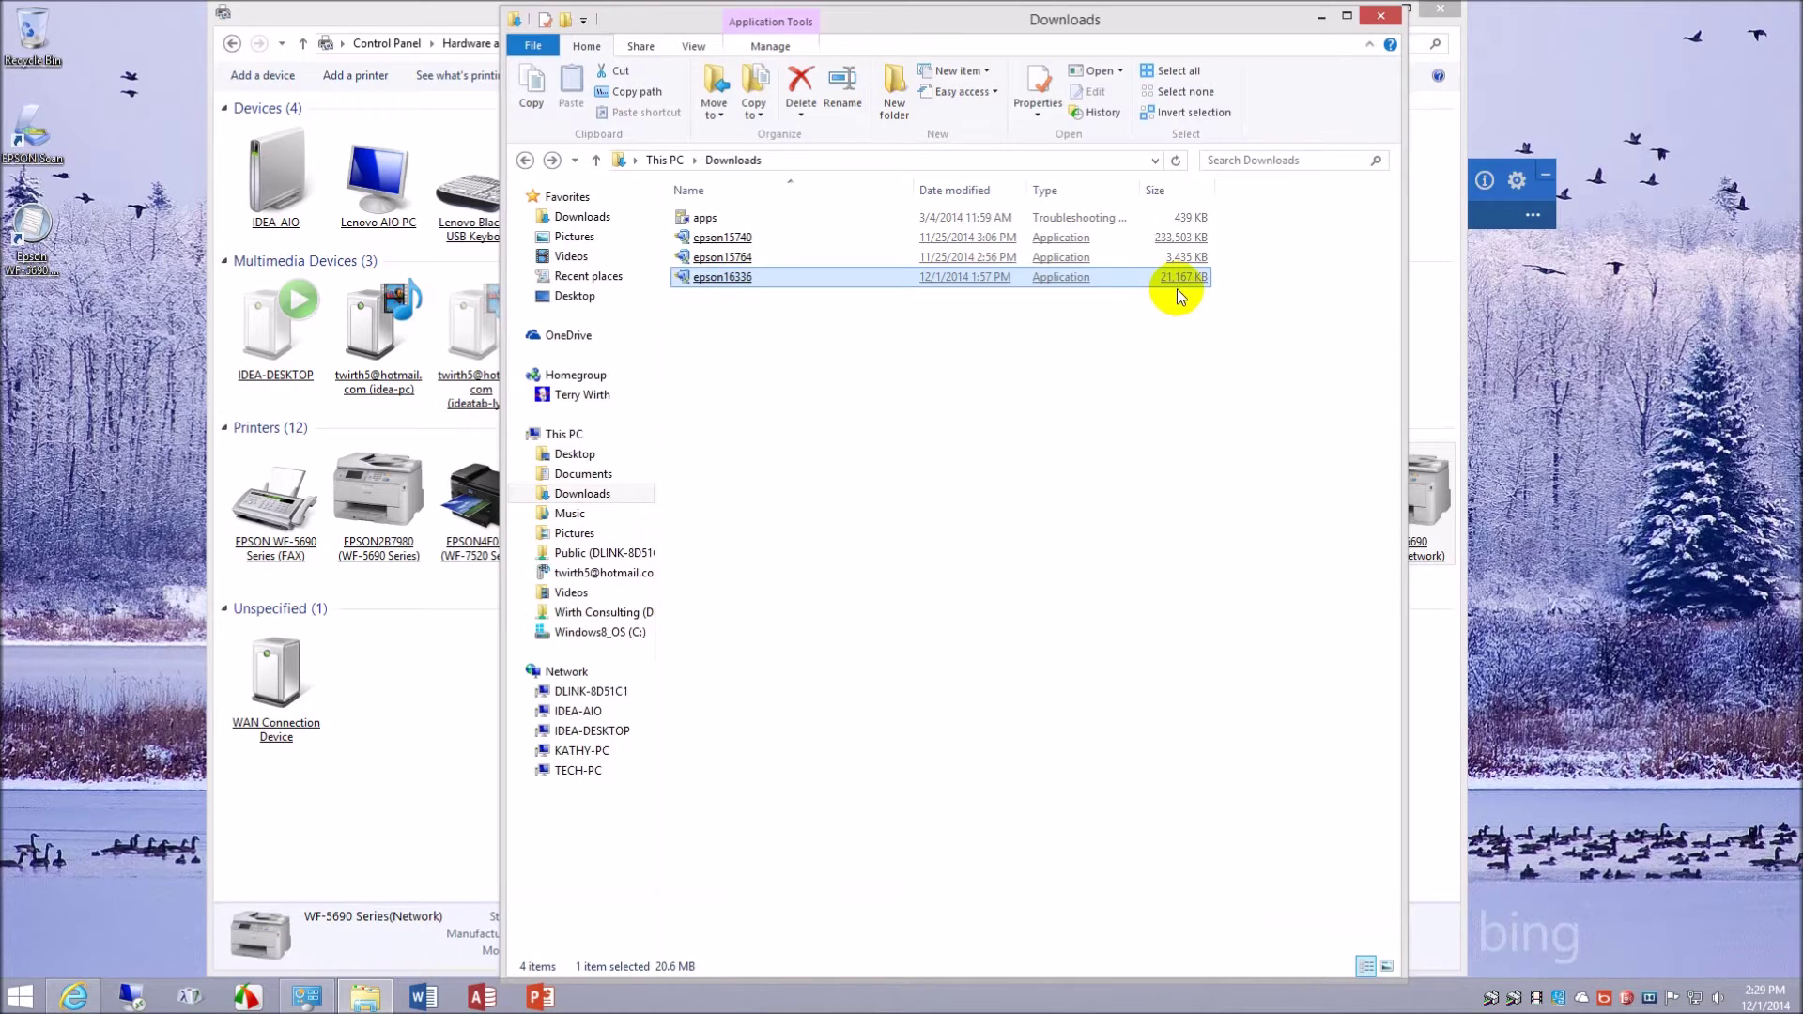
{"action": "key", "text": "Up"}
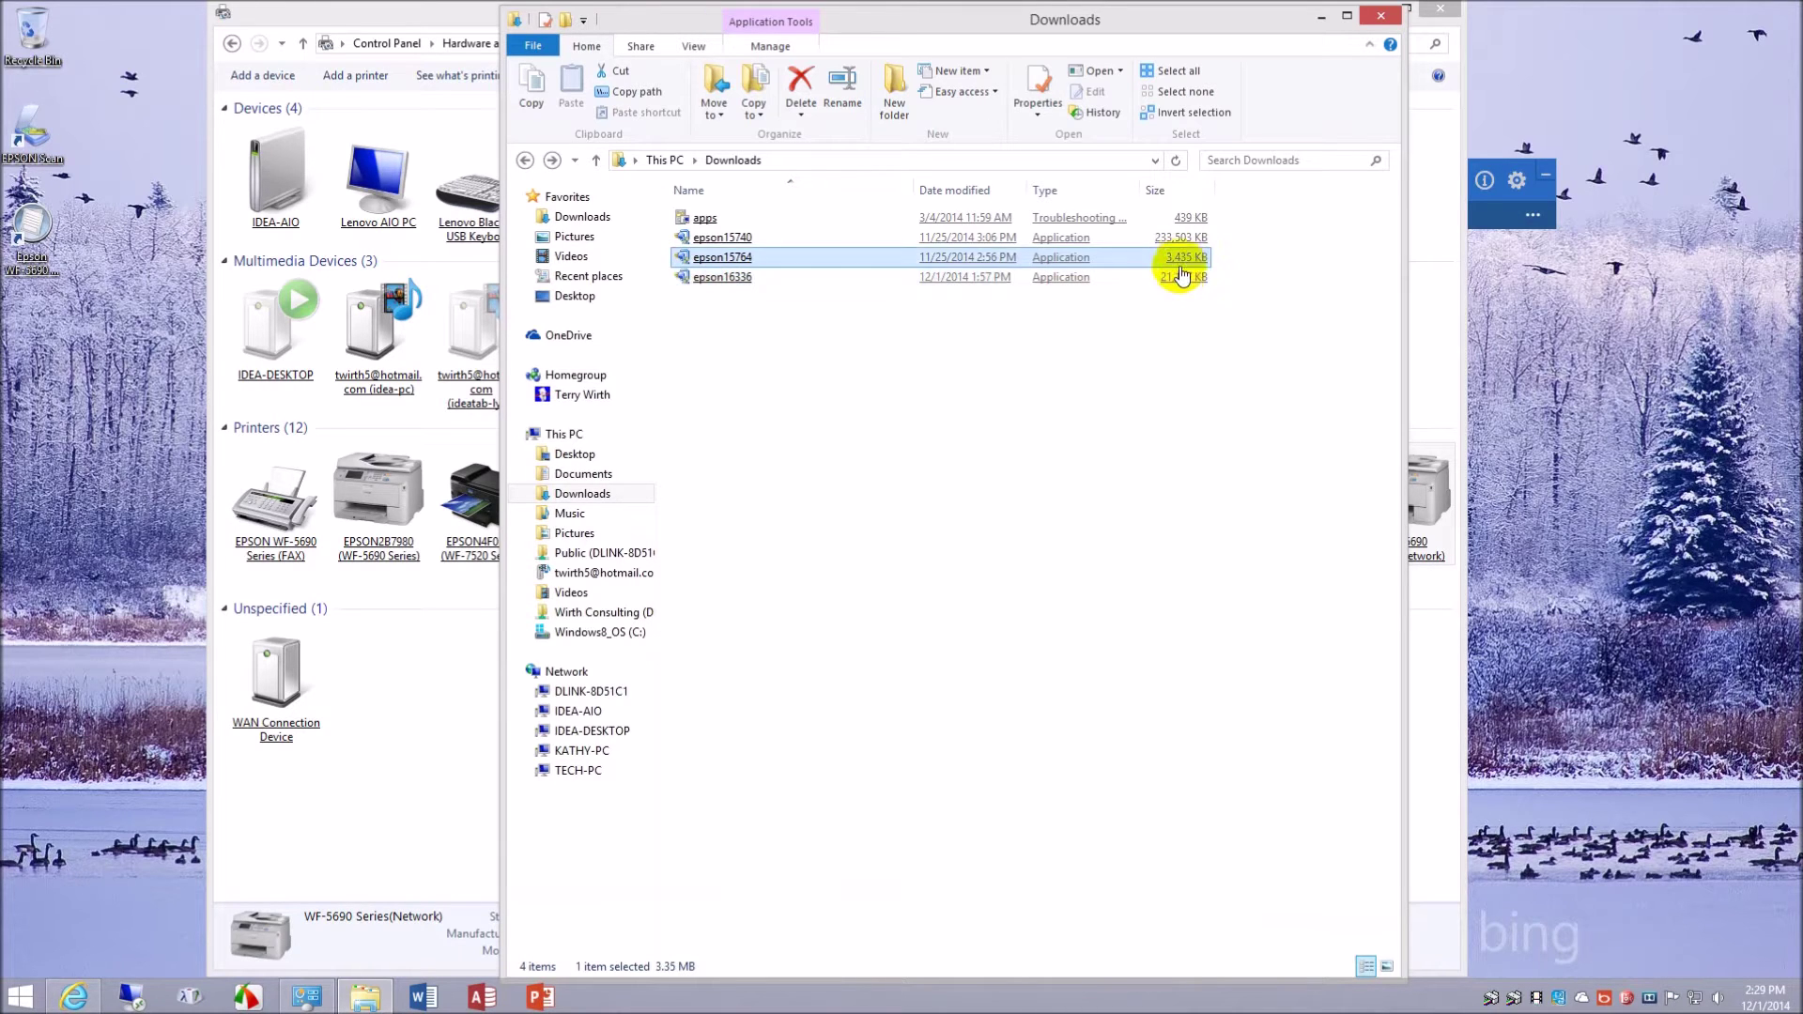
{"action": "key", "text": "Down"}
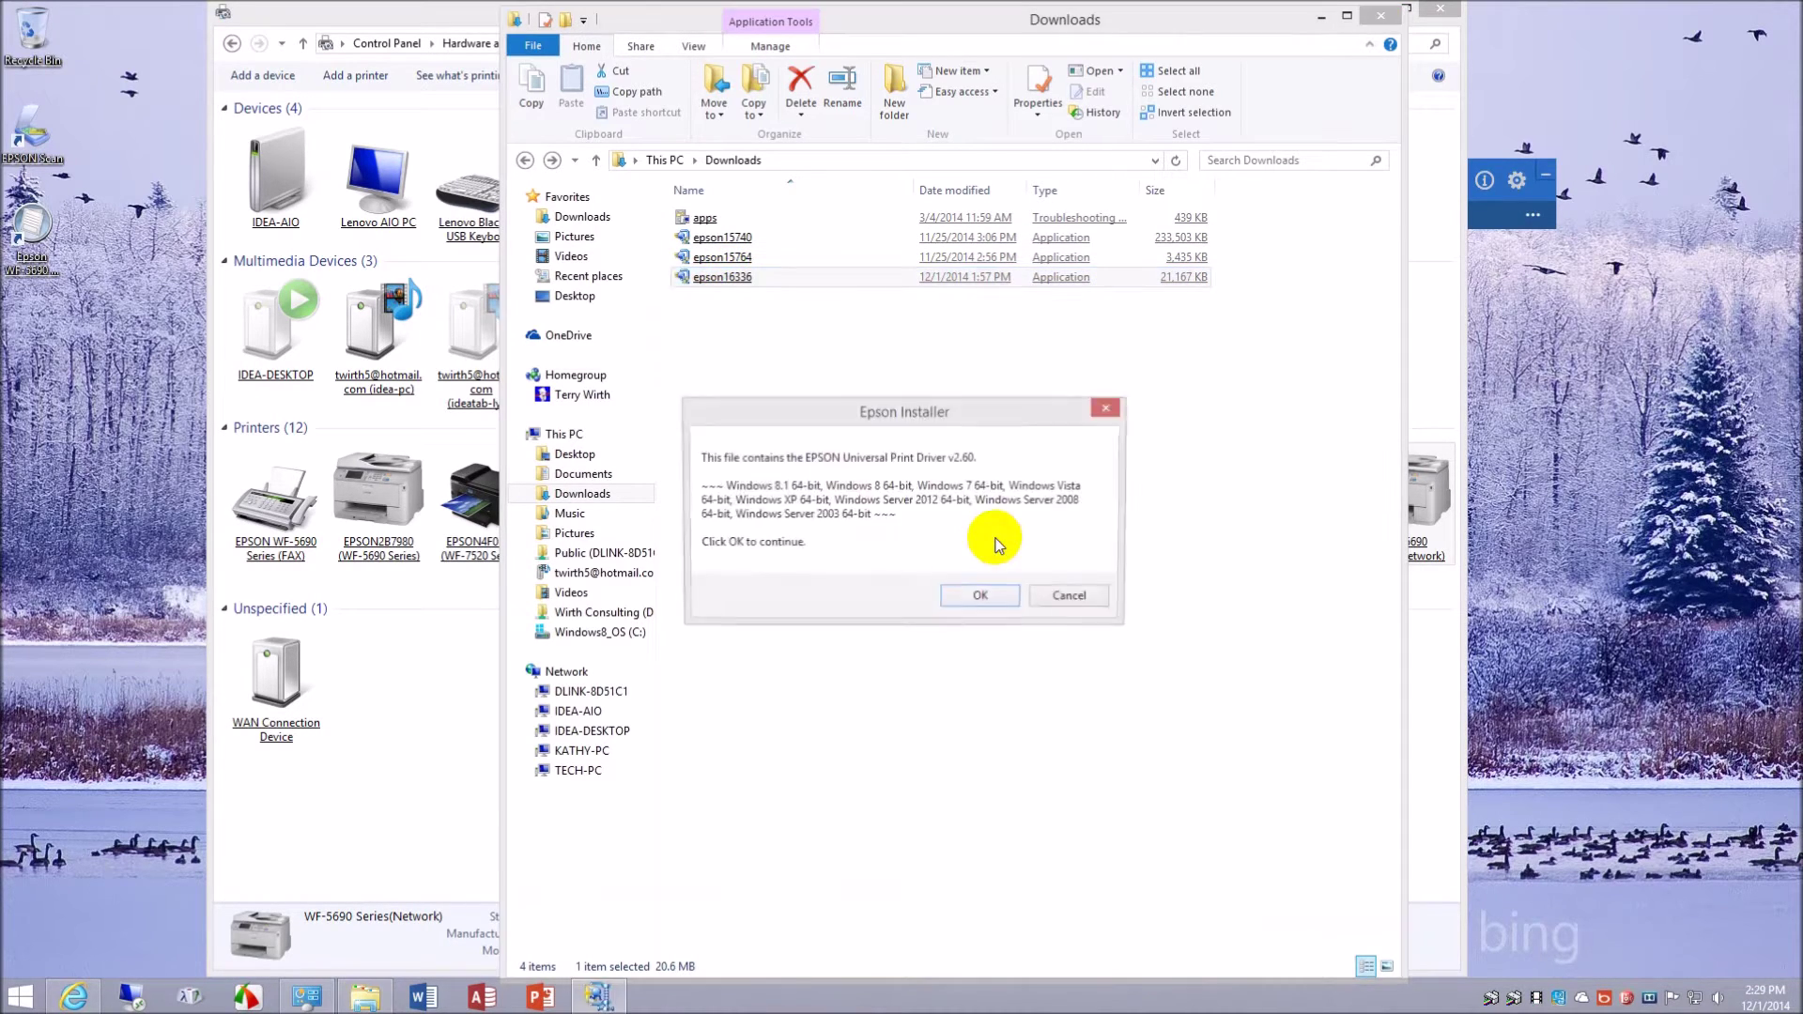
- Confirm unpacking, the Universal Print Driver model and English, then agree to the licence
{"action": "left_click", "coordinate": [982, 612]}
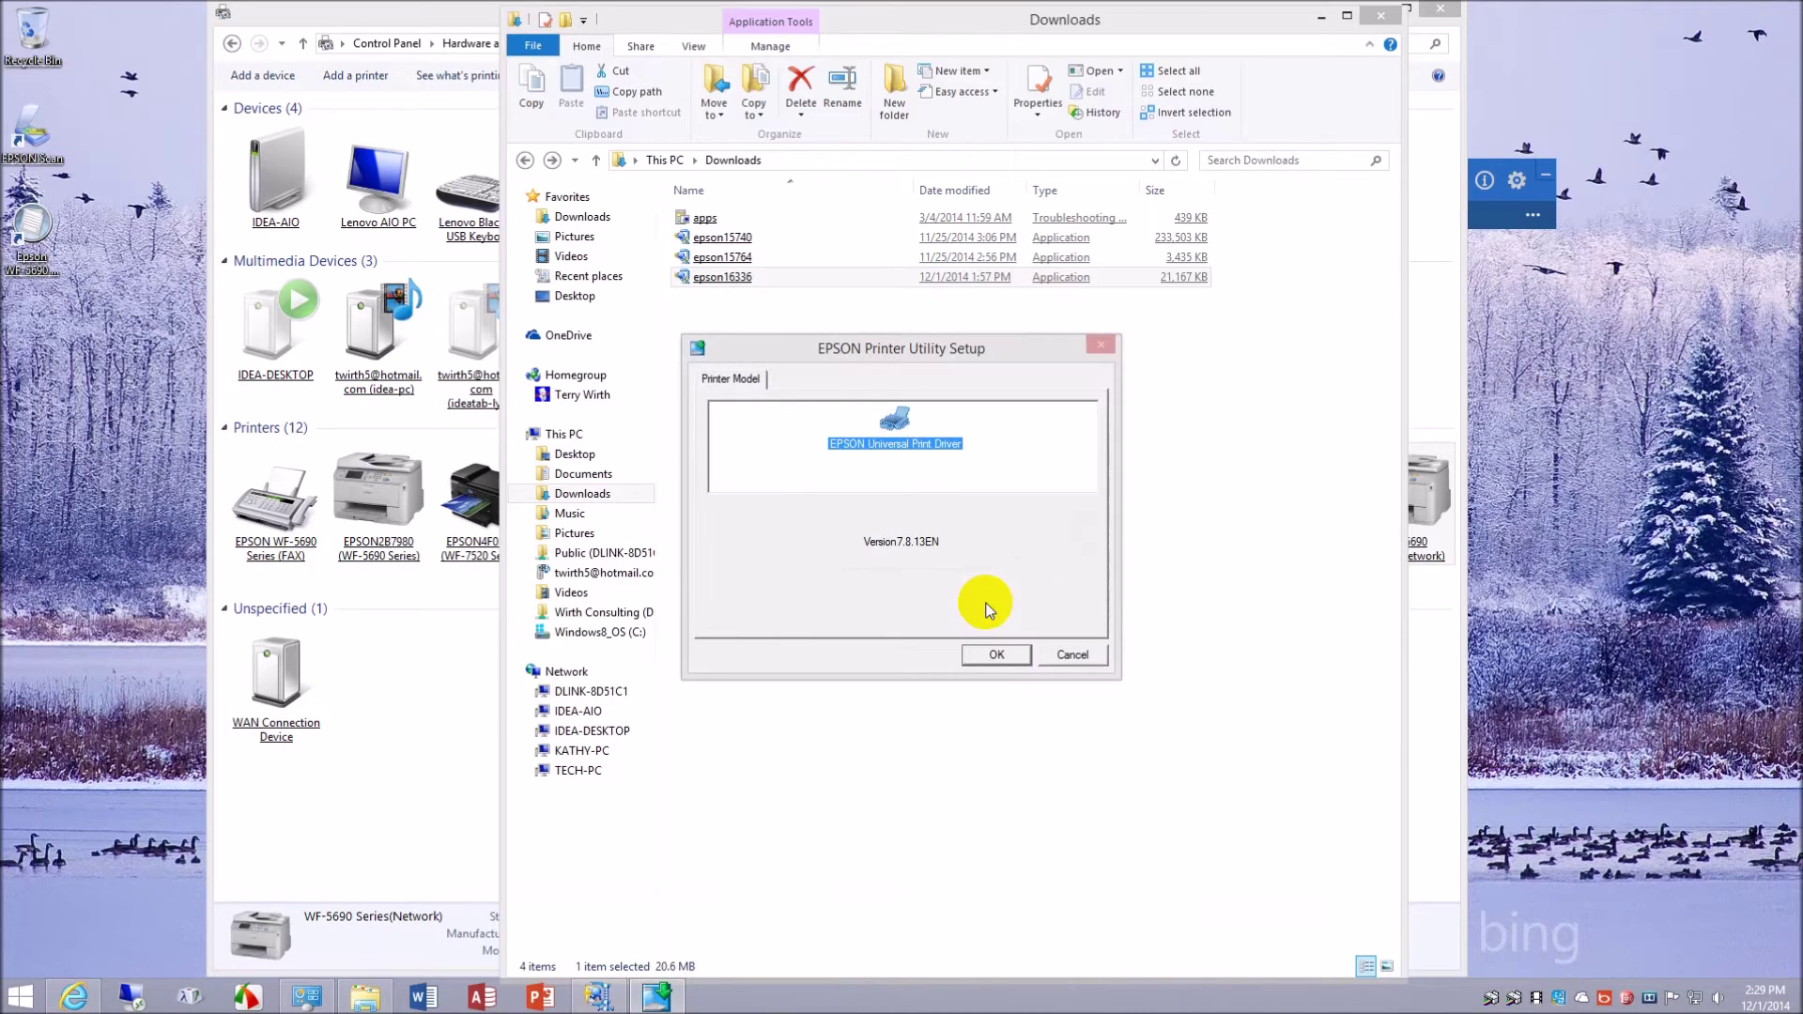
{"action": "left_click", "coordinate": [1000, 656]}
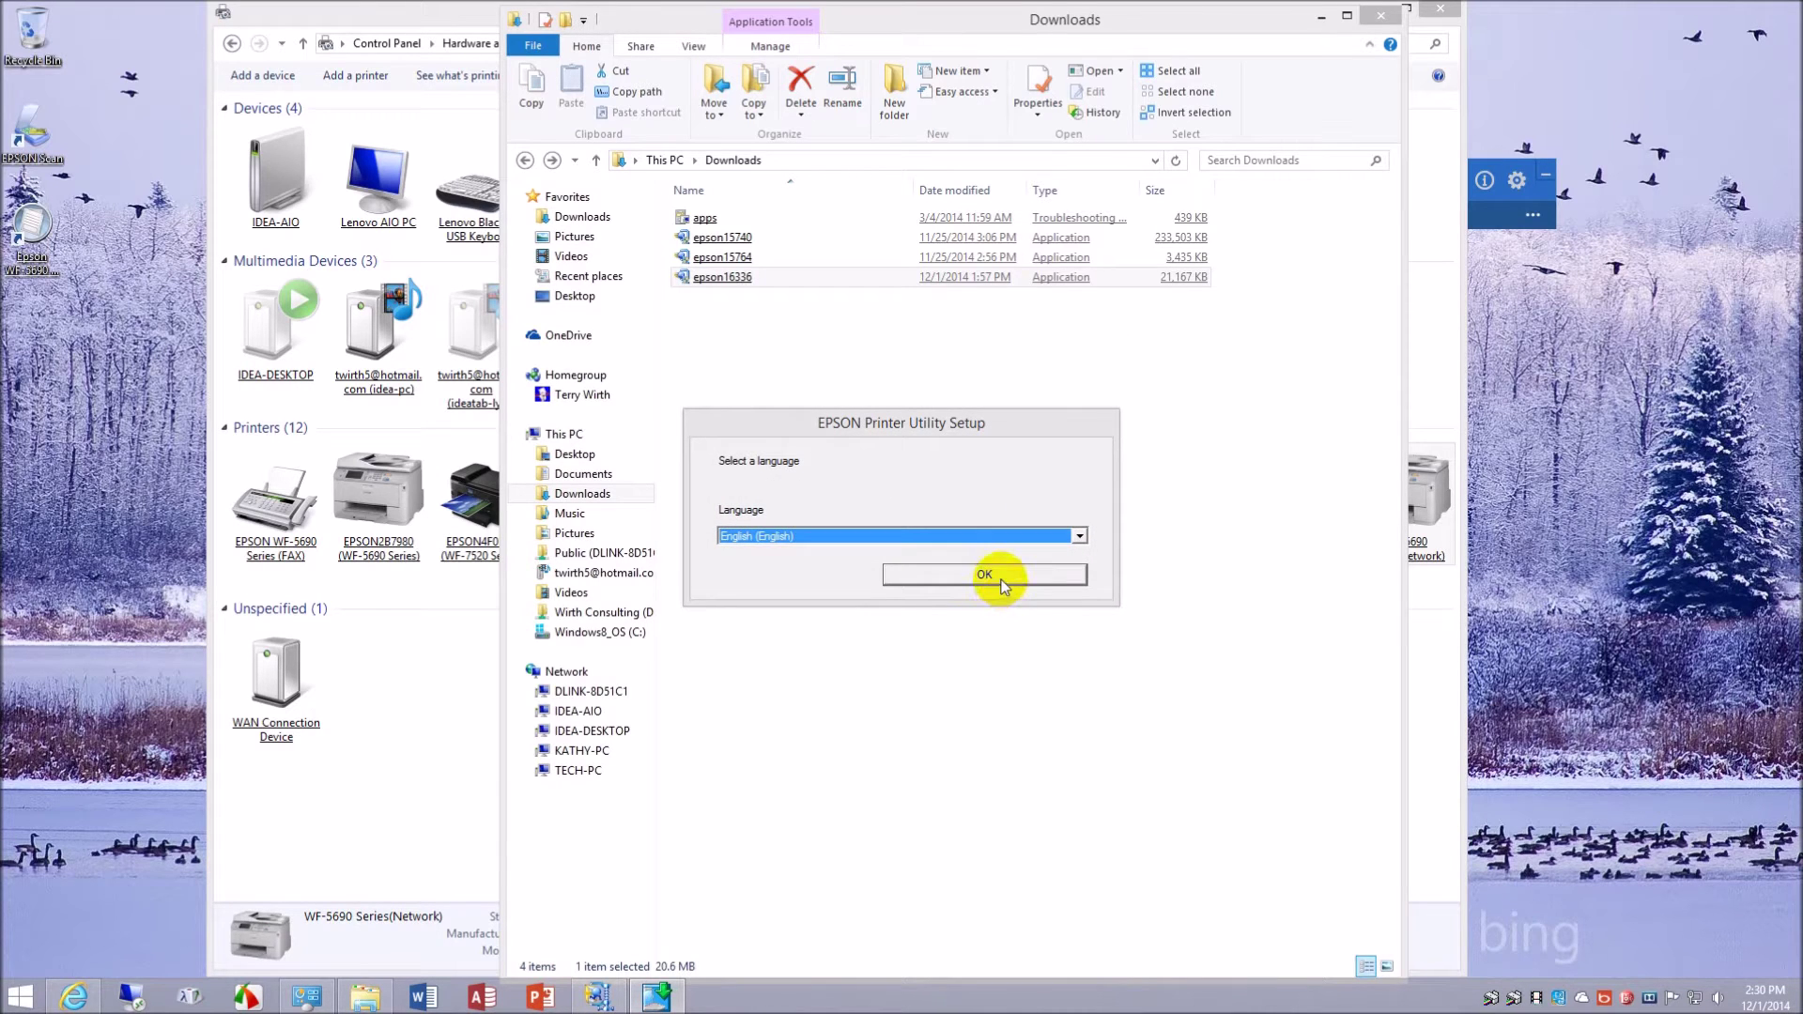
{"action": "left_click", "coordinate": [1001, 579]}
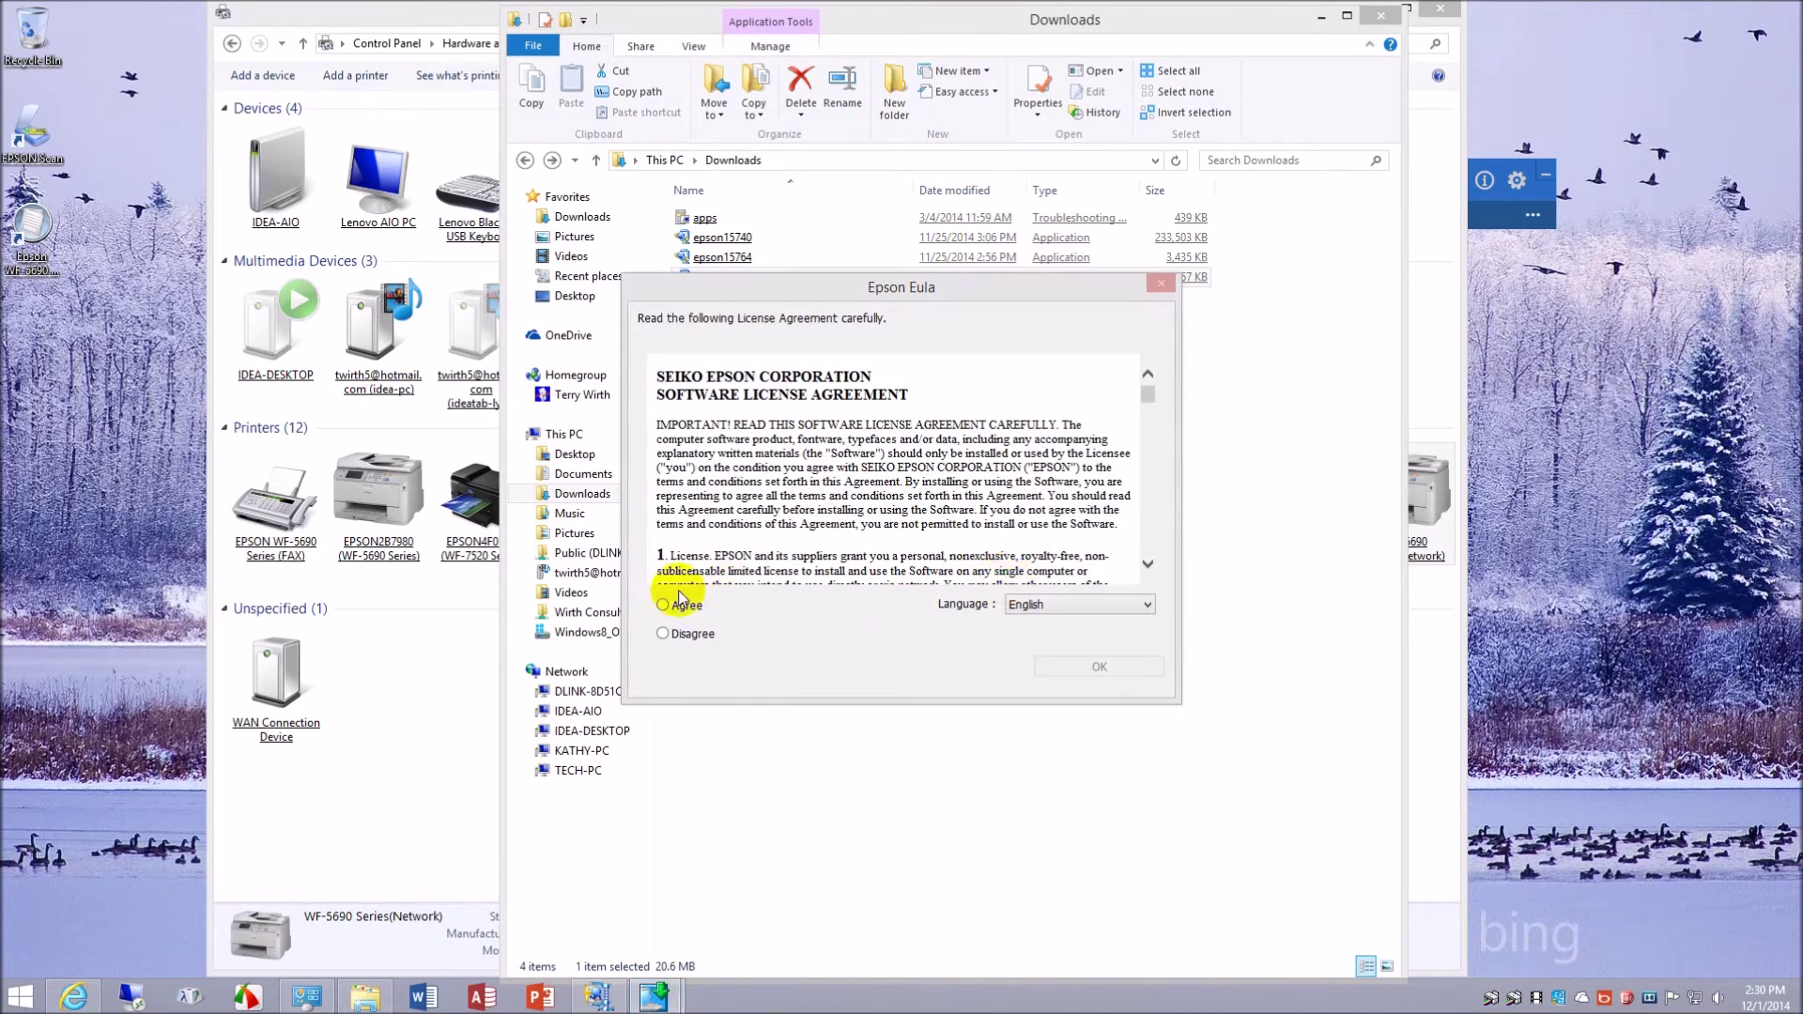
{"action": "left_click", "coordinate": [667, 609]}
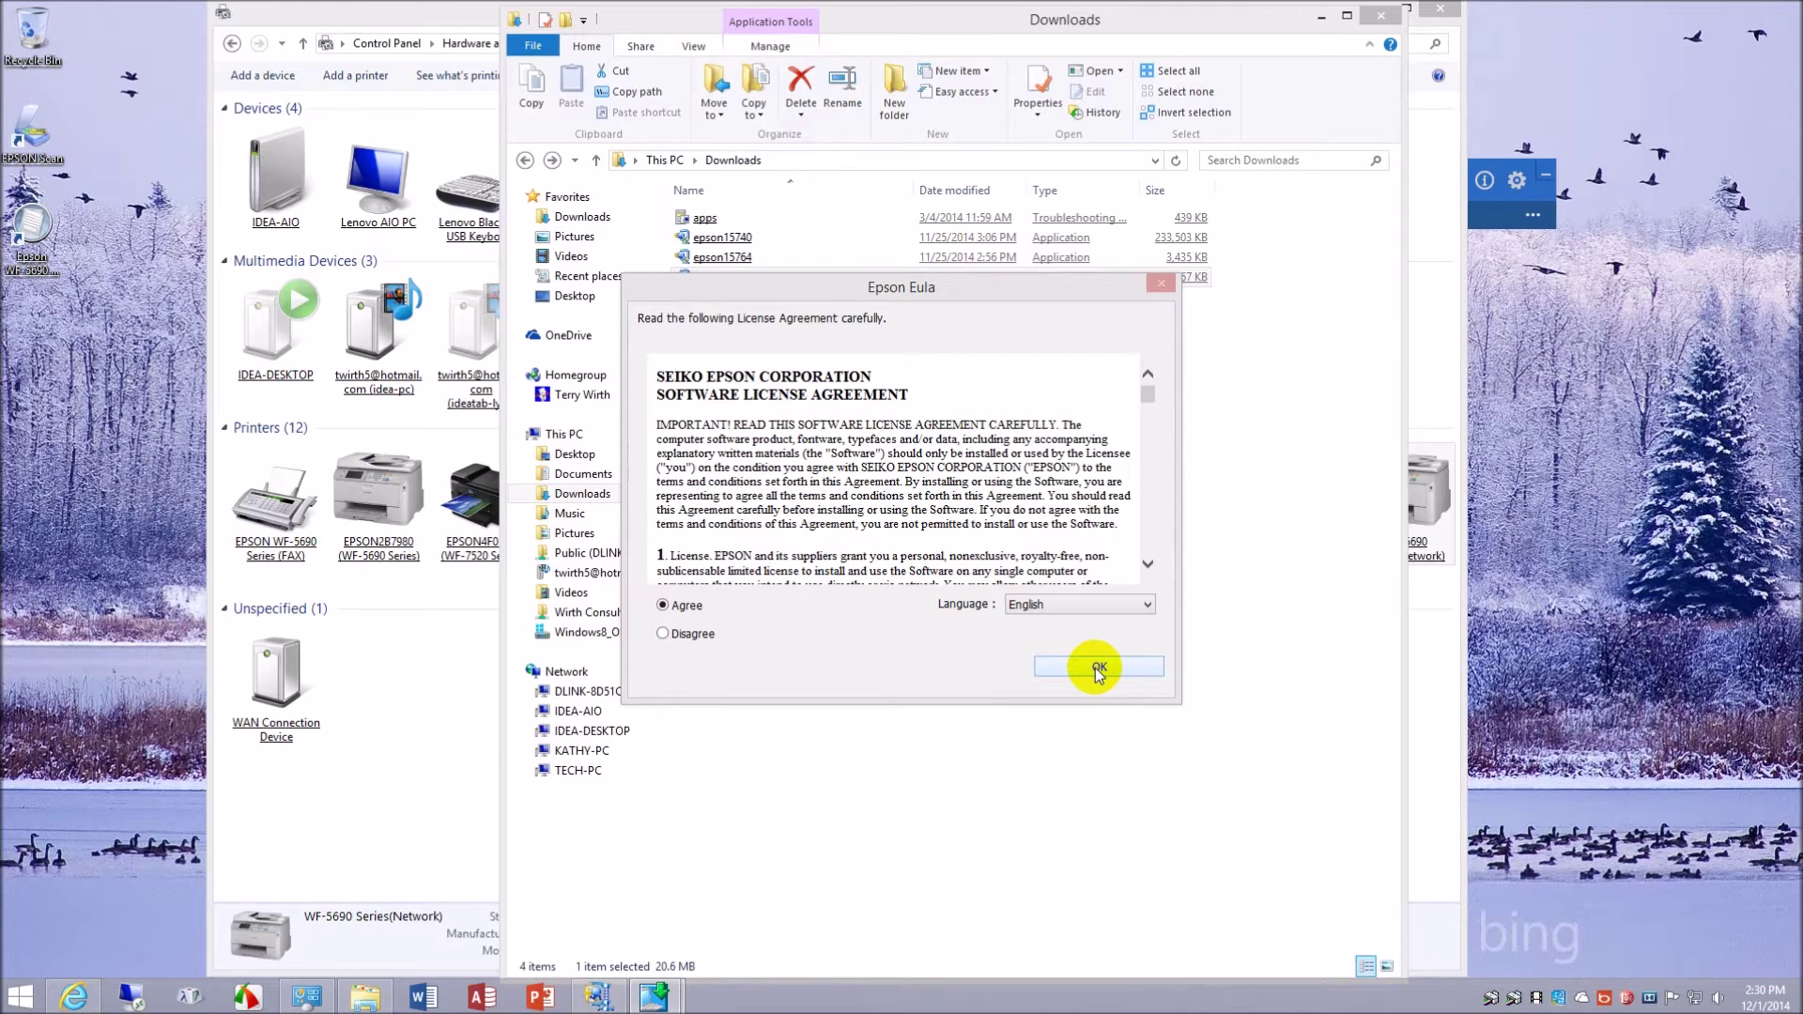
{"action": "left_click", "coordinate": [1095, 667]}
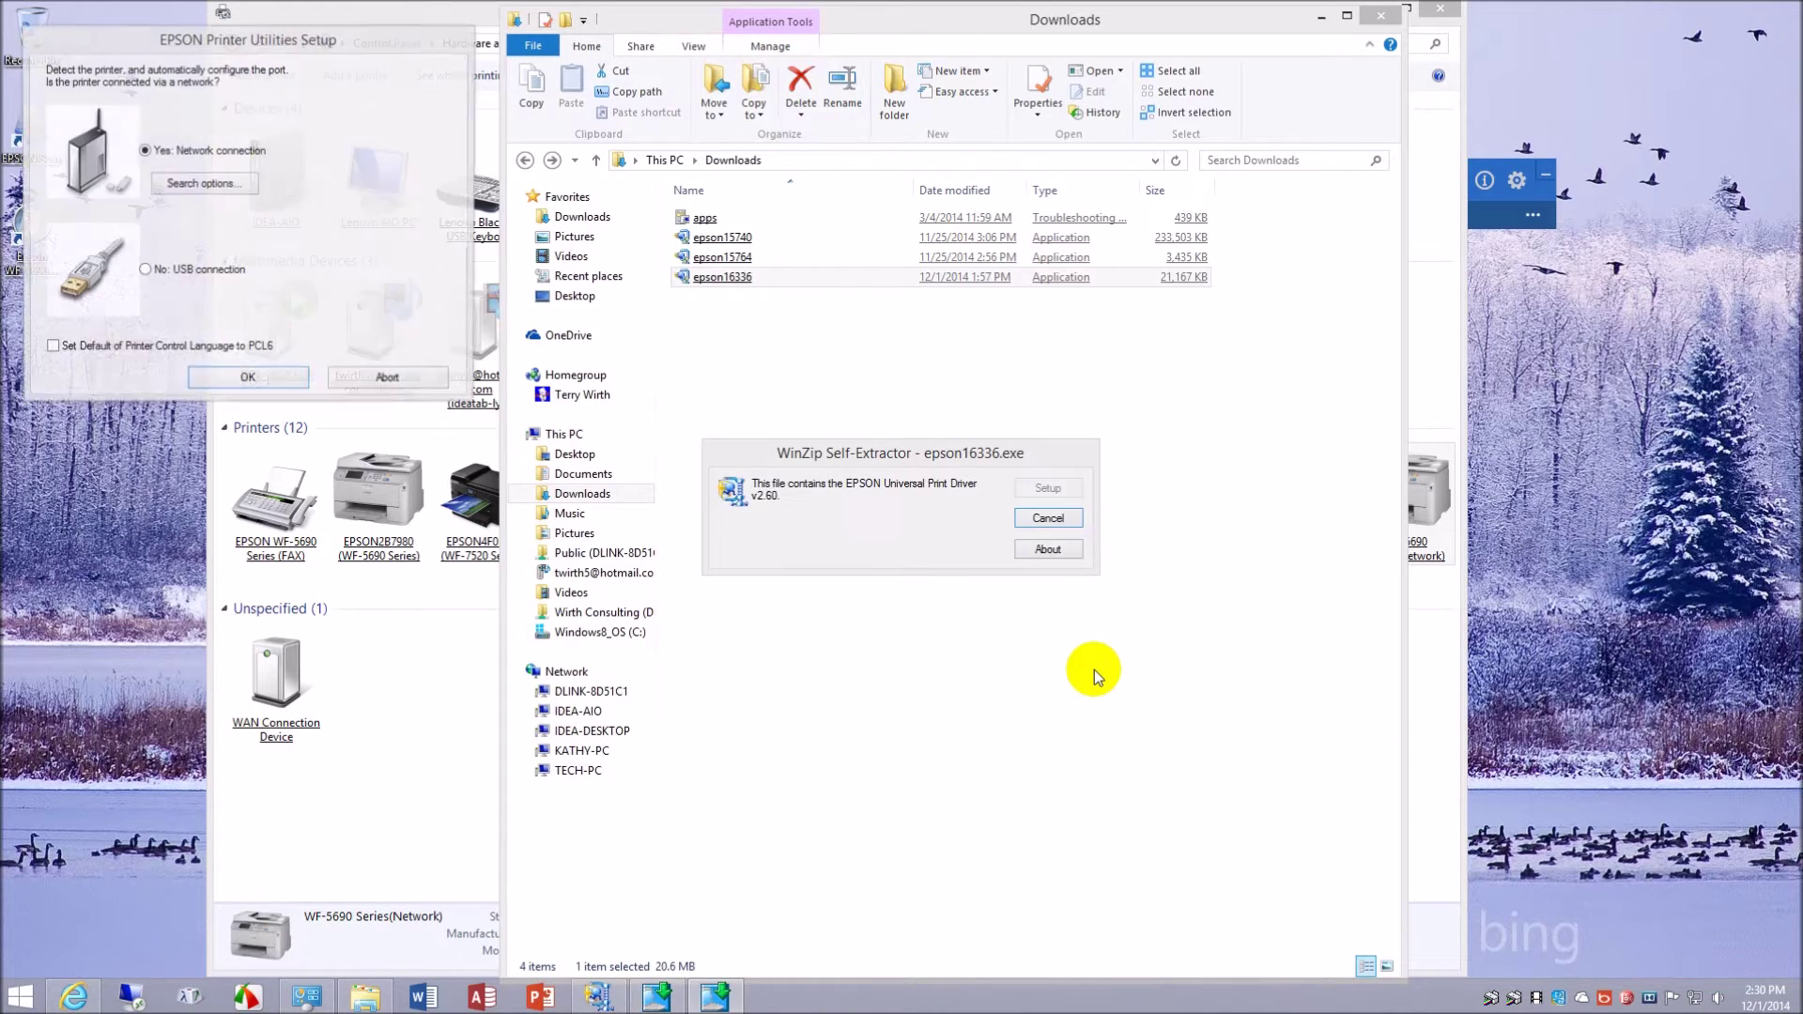
- Choose a network connection and pick the WF-5690 at 192.168.0.14
{"action": "left_click_drag", "start_coordinate": [380, 38], "coordinate": [1033, 319]}
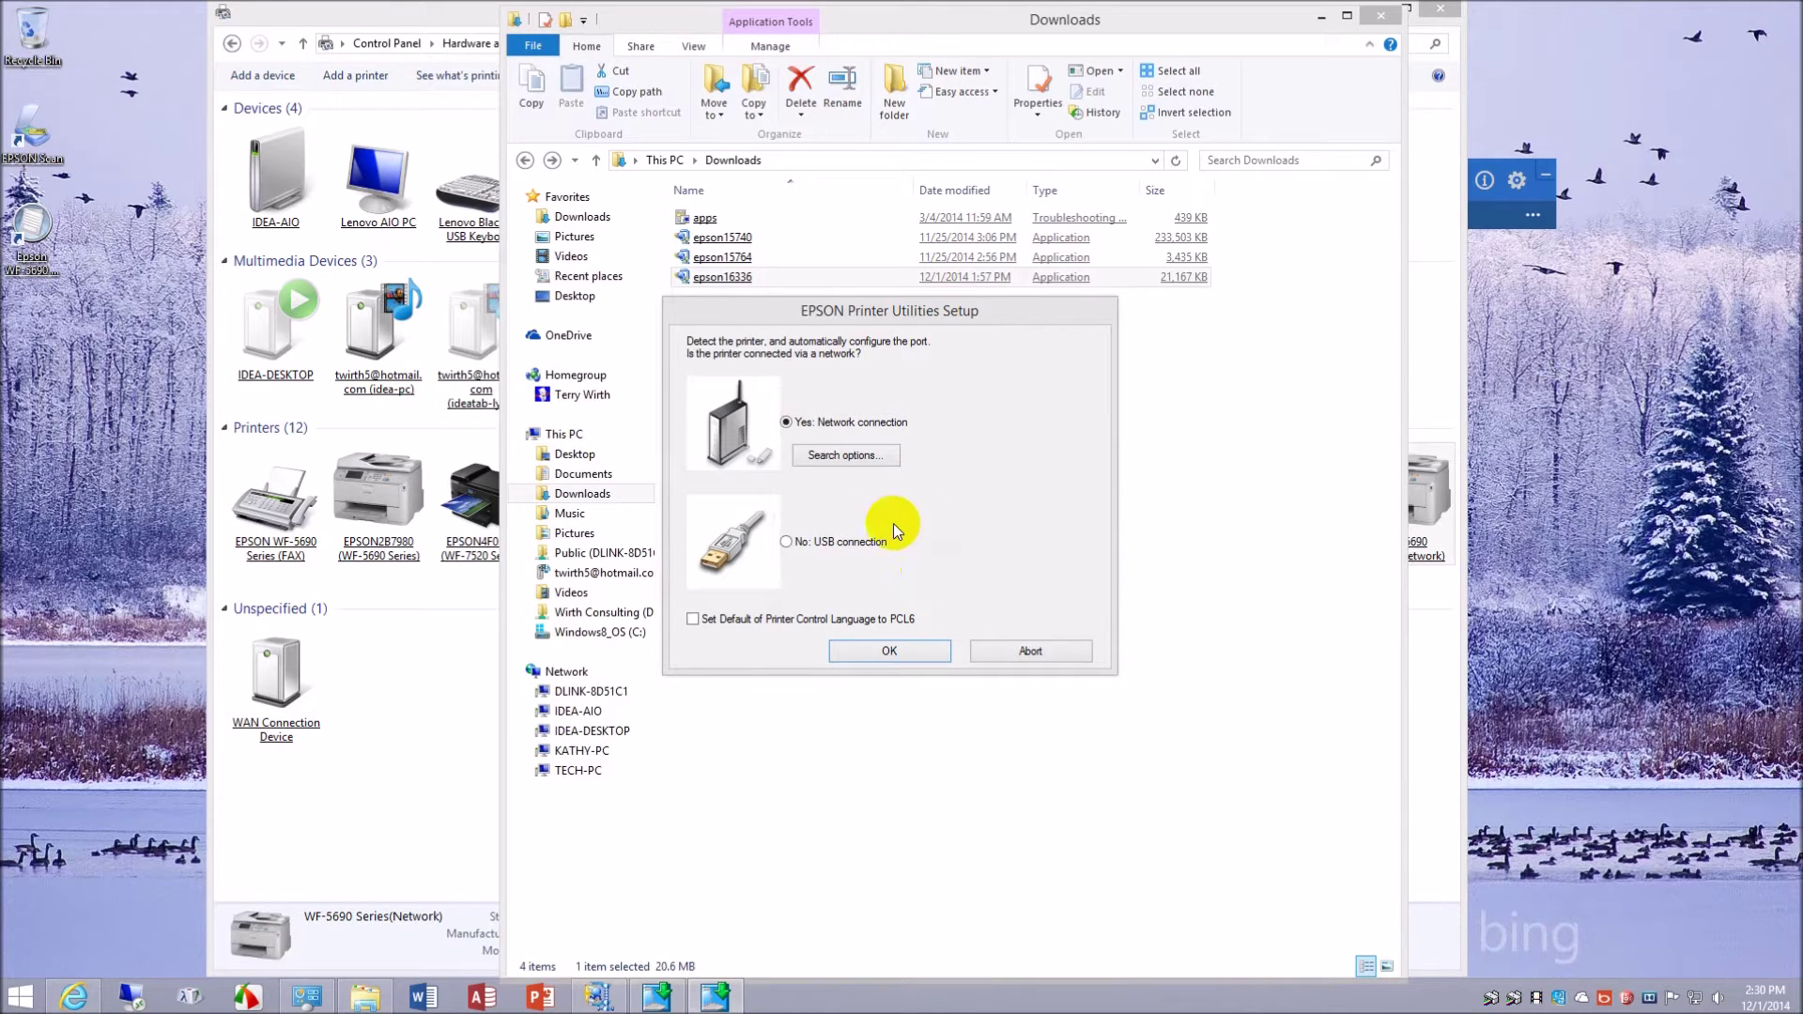
{"action": "left_click", "coordinate": [926, 654]}
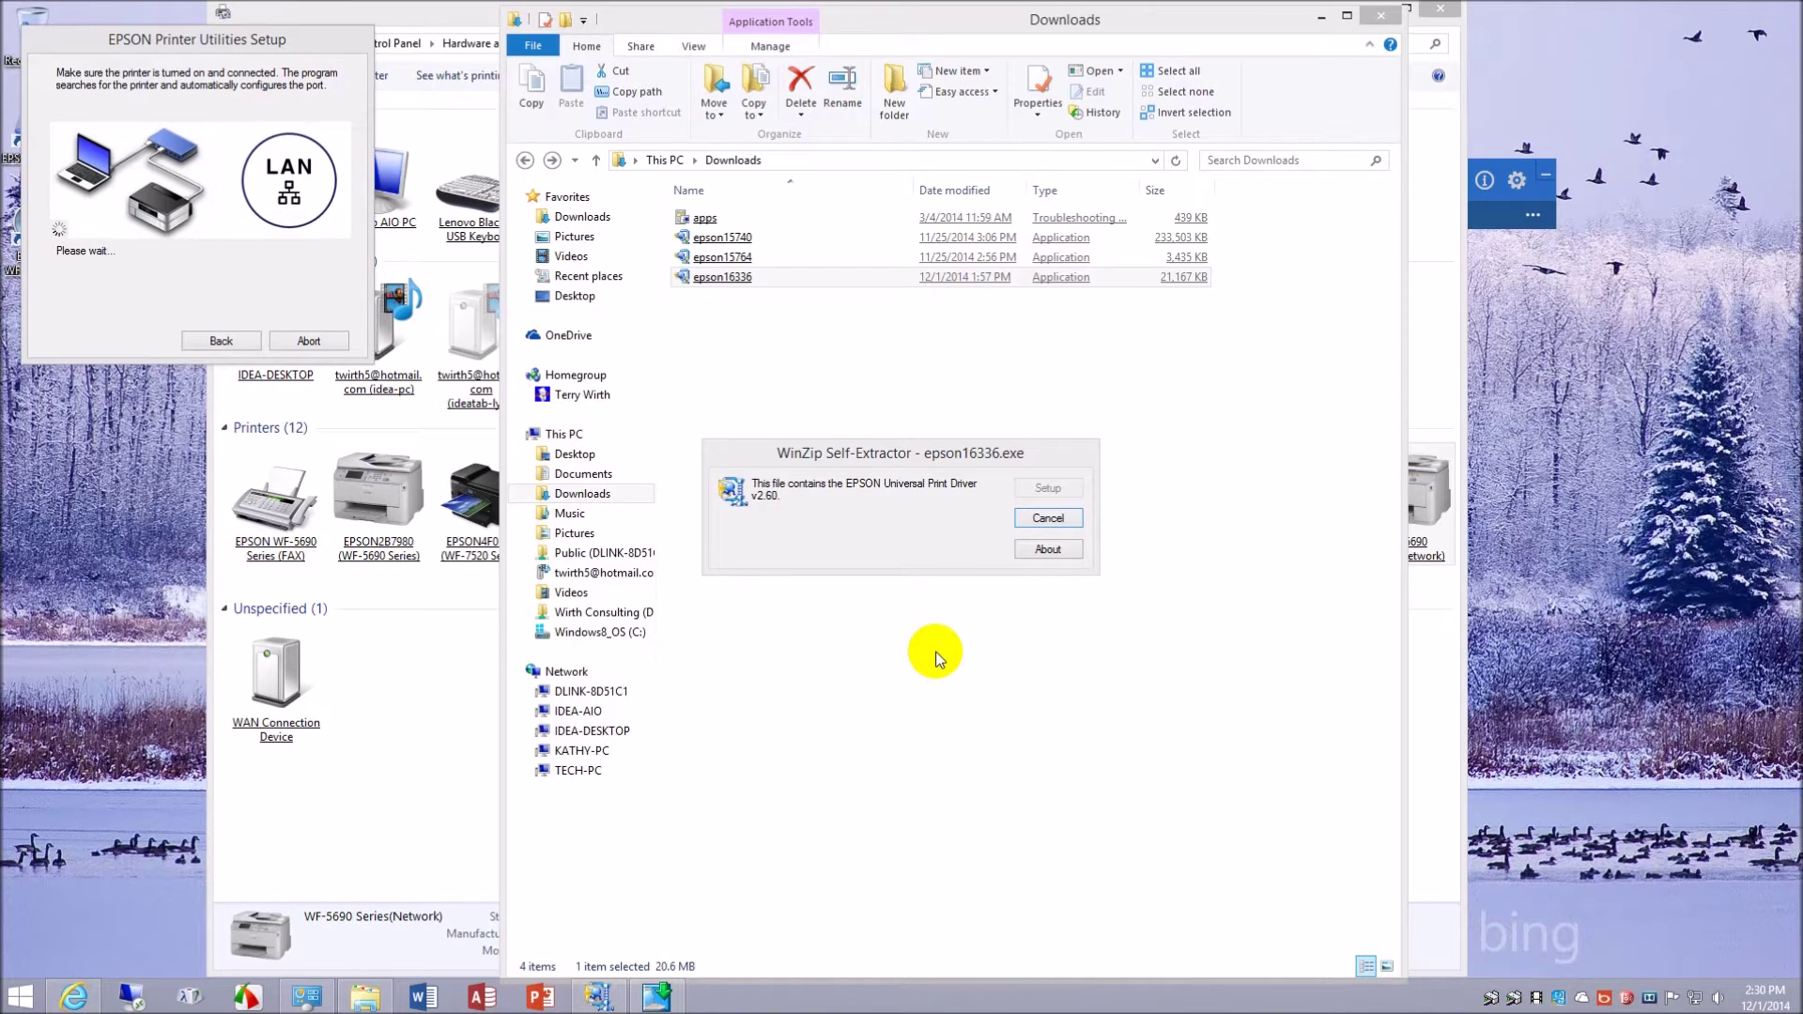
{"action": "left_click_drag", "start_coordinate": [208, 49], "coordinate": [988, 268]}
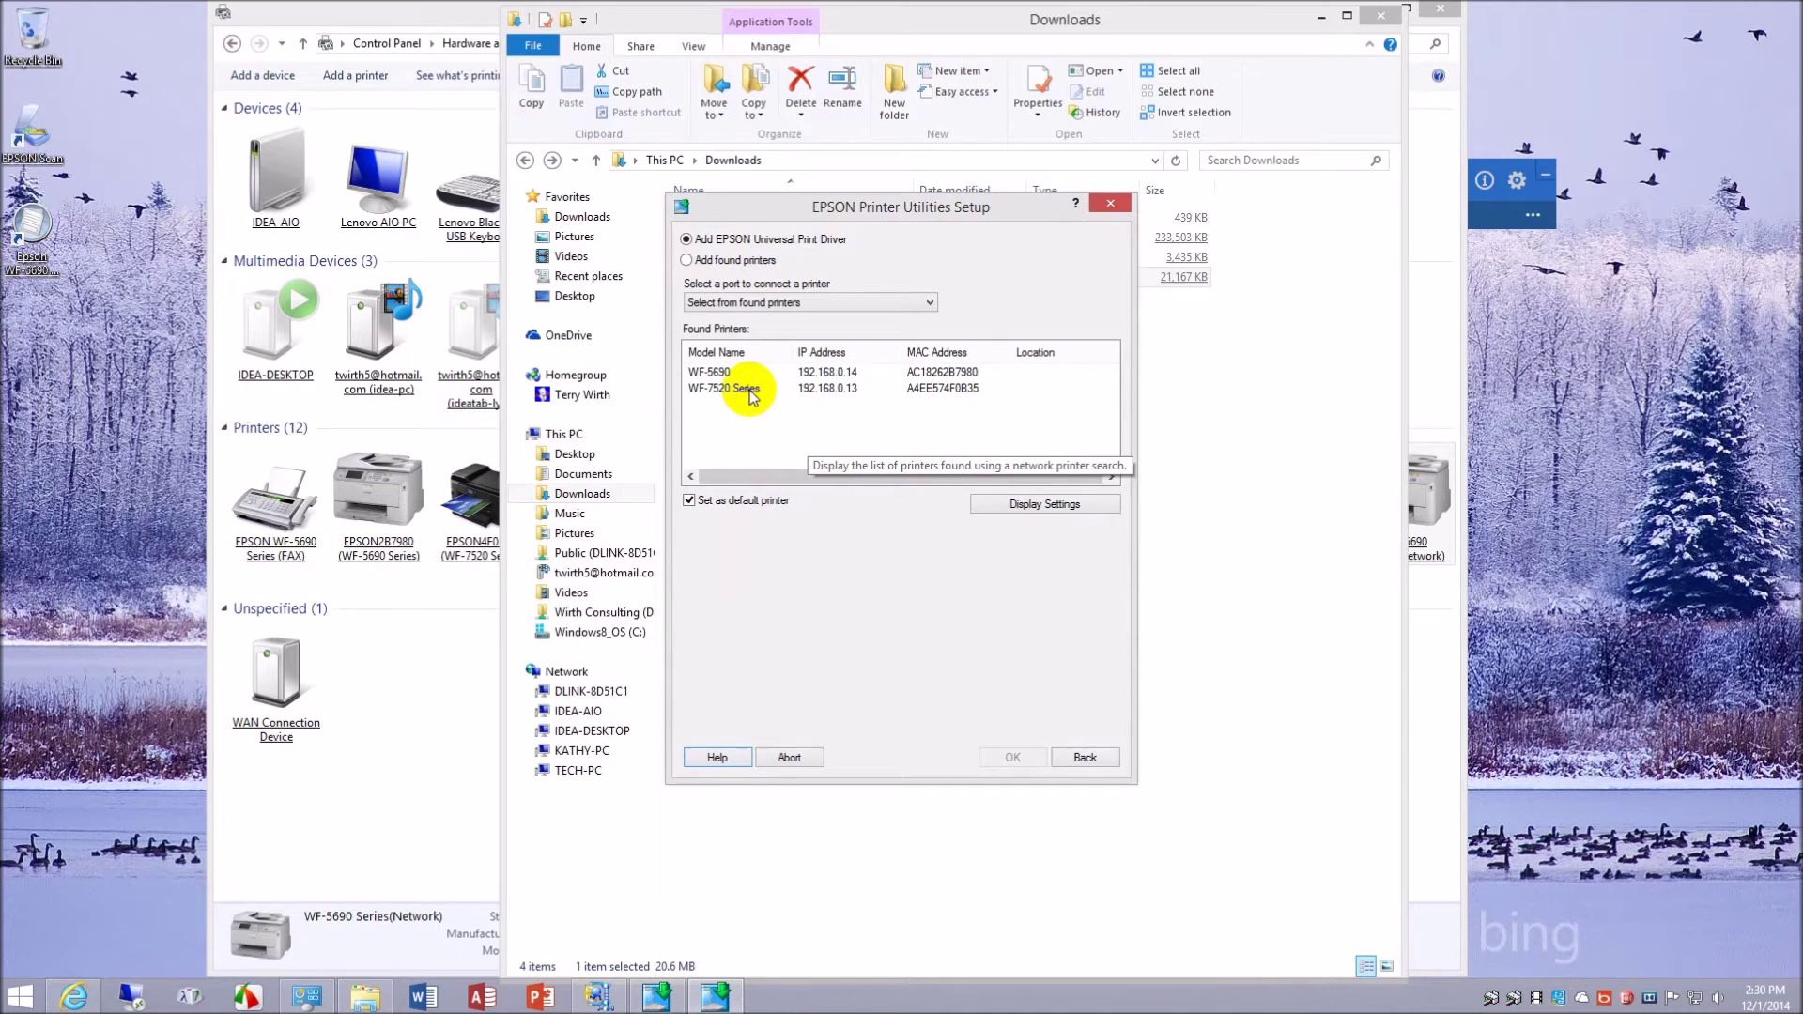
{"action": "left_click", "coordinate": [721, 374]}
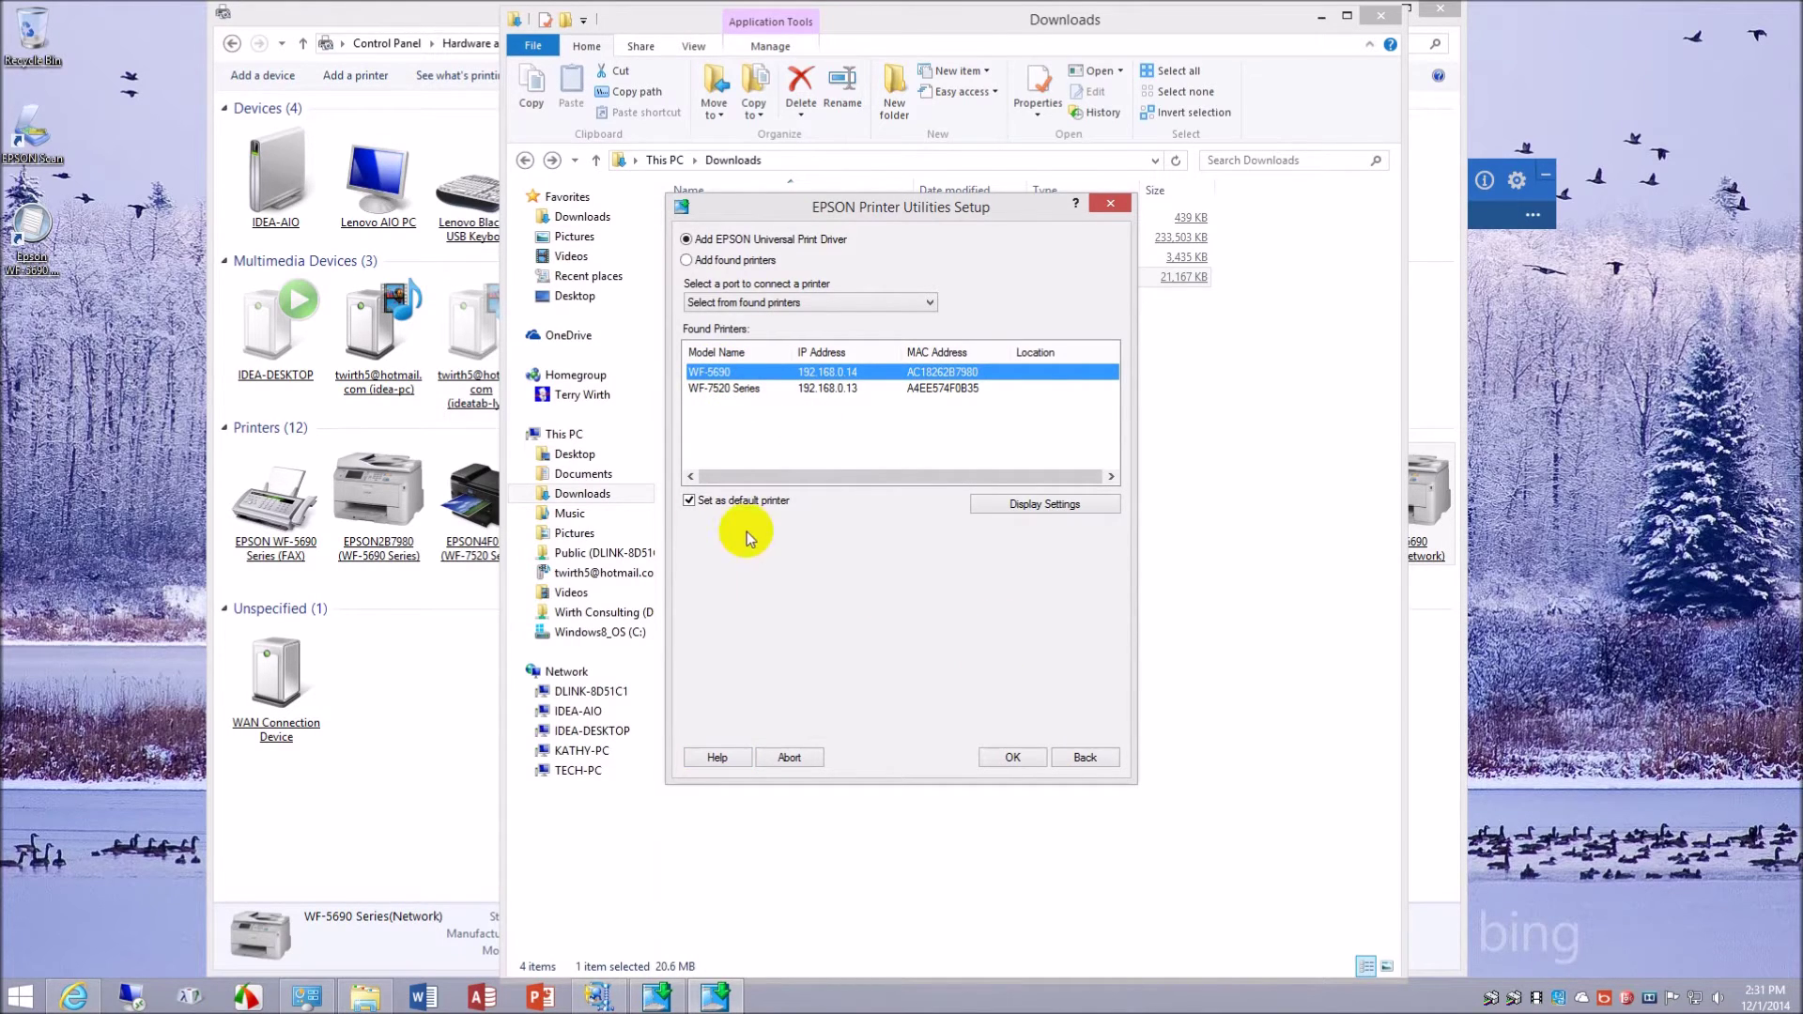
- Uncheck Set as default printer, install the driver and acknowledge the completion message
{"action": "left_click", "coordinate": [689, 501]}
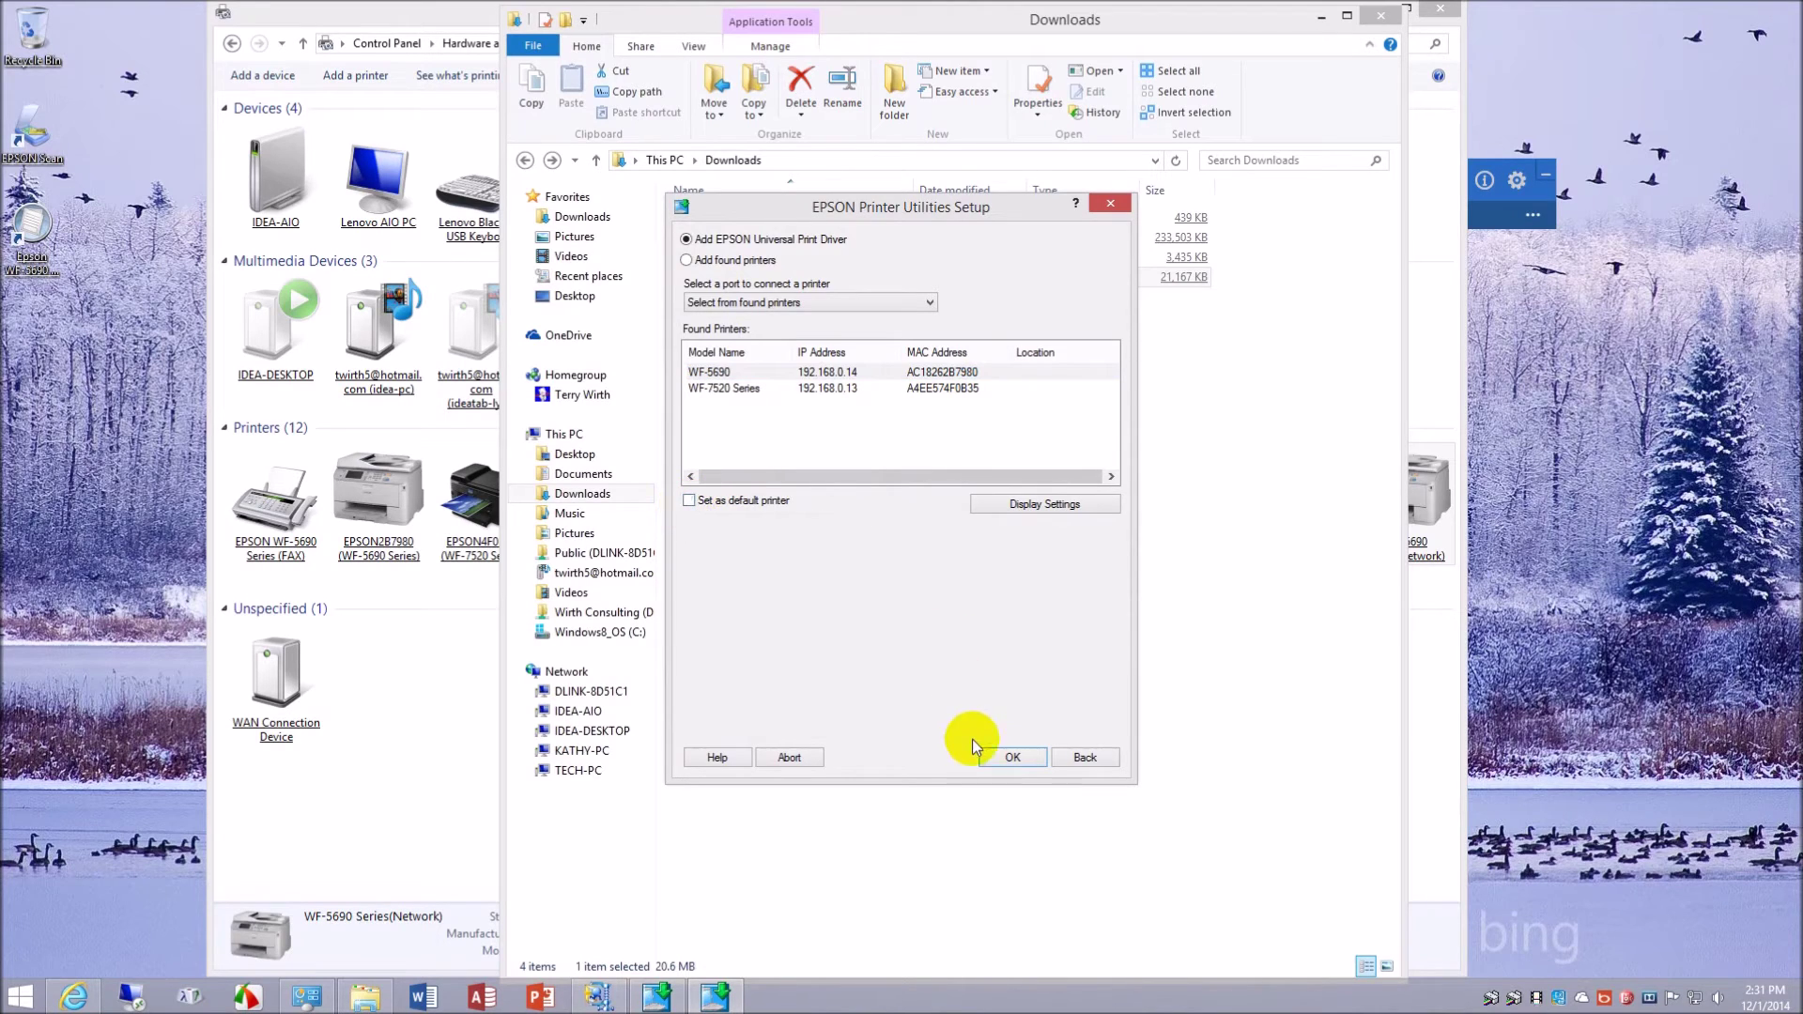
{"action": "left_click", "coordinate": [927, 300]}
{"action": "left_click", "coordinate": [928, 300]}
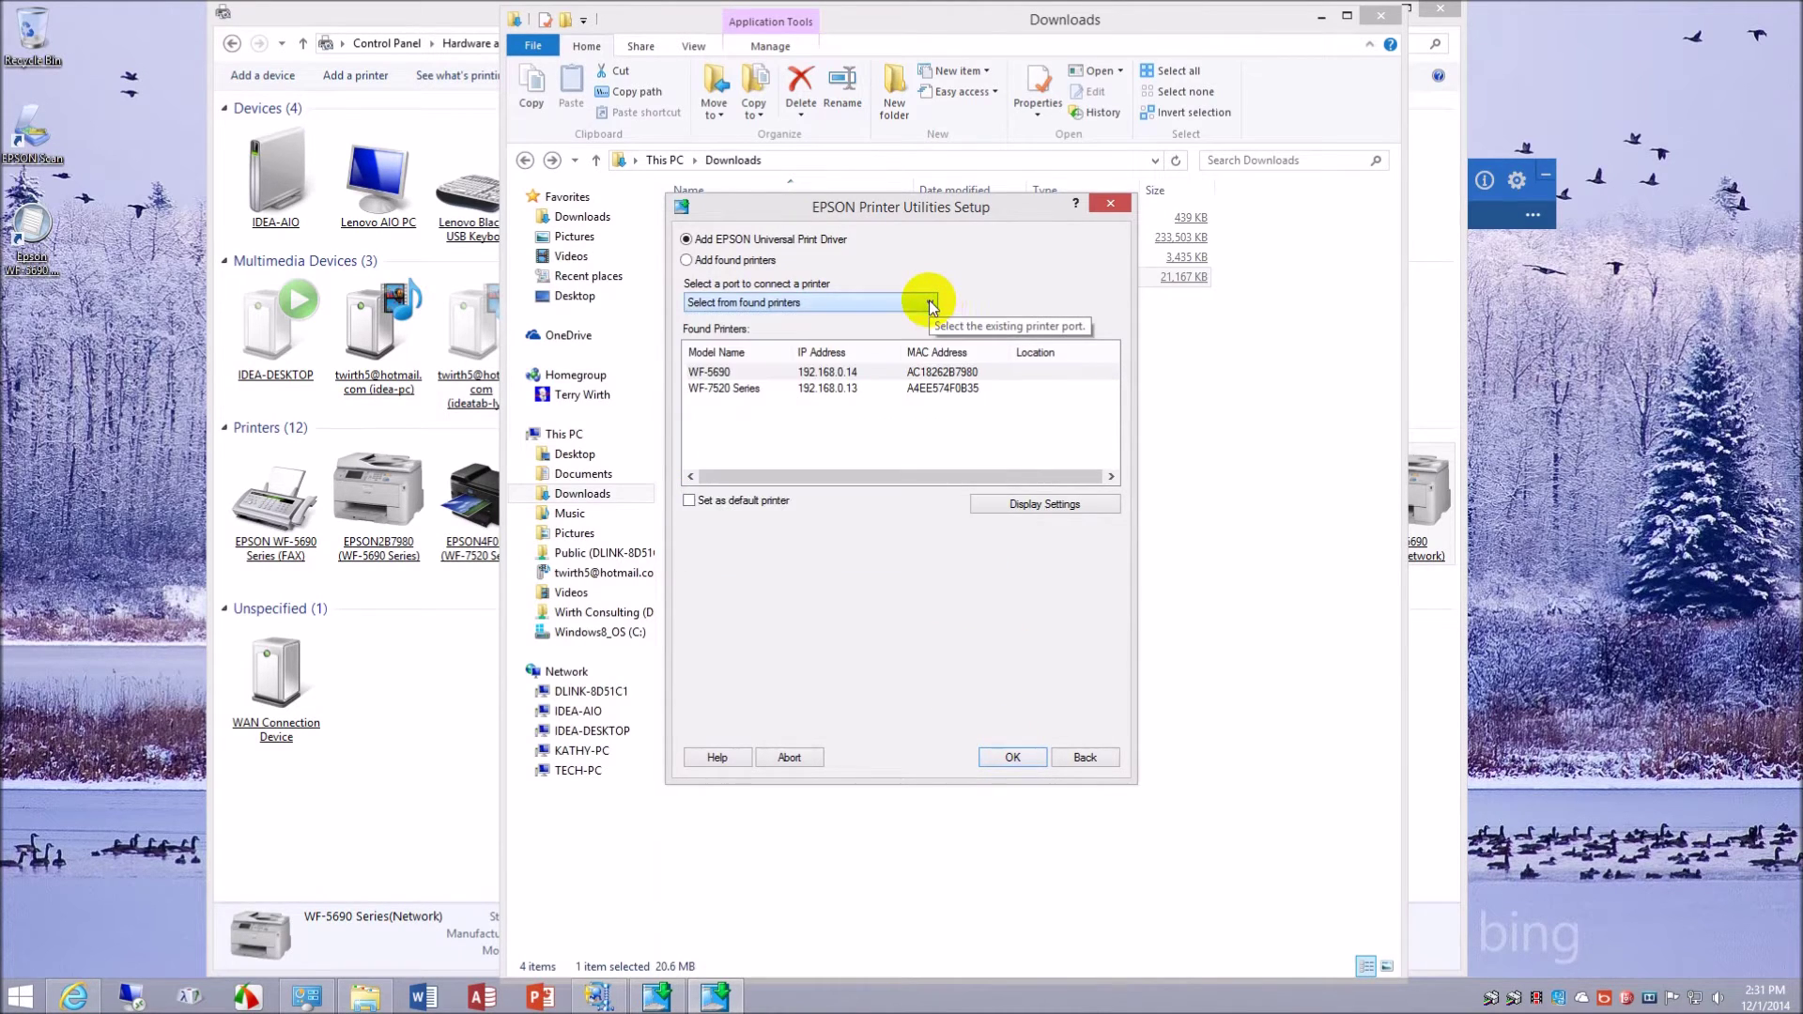
{"action": "left_click", "coordinate": [1012, 757]}
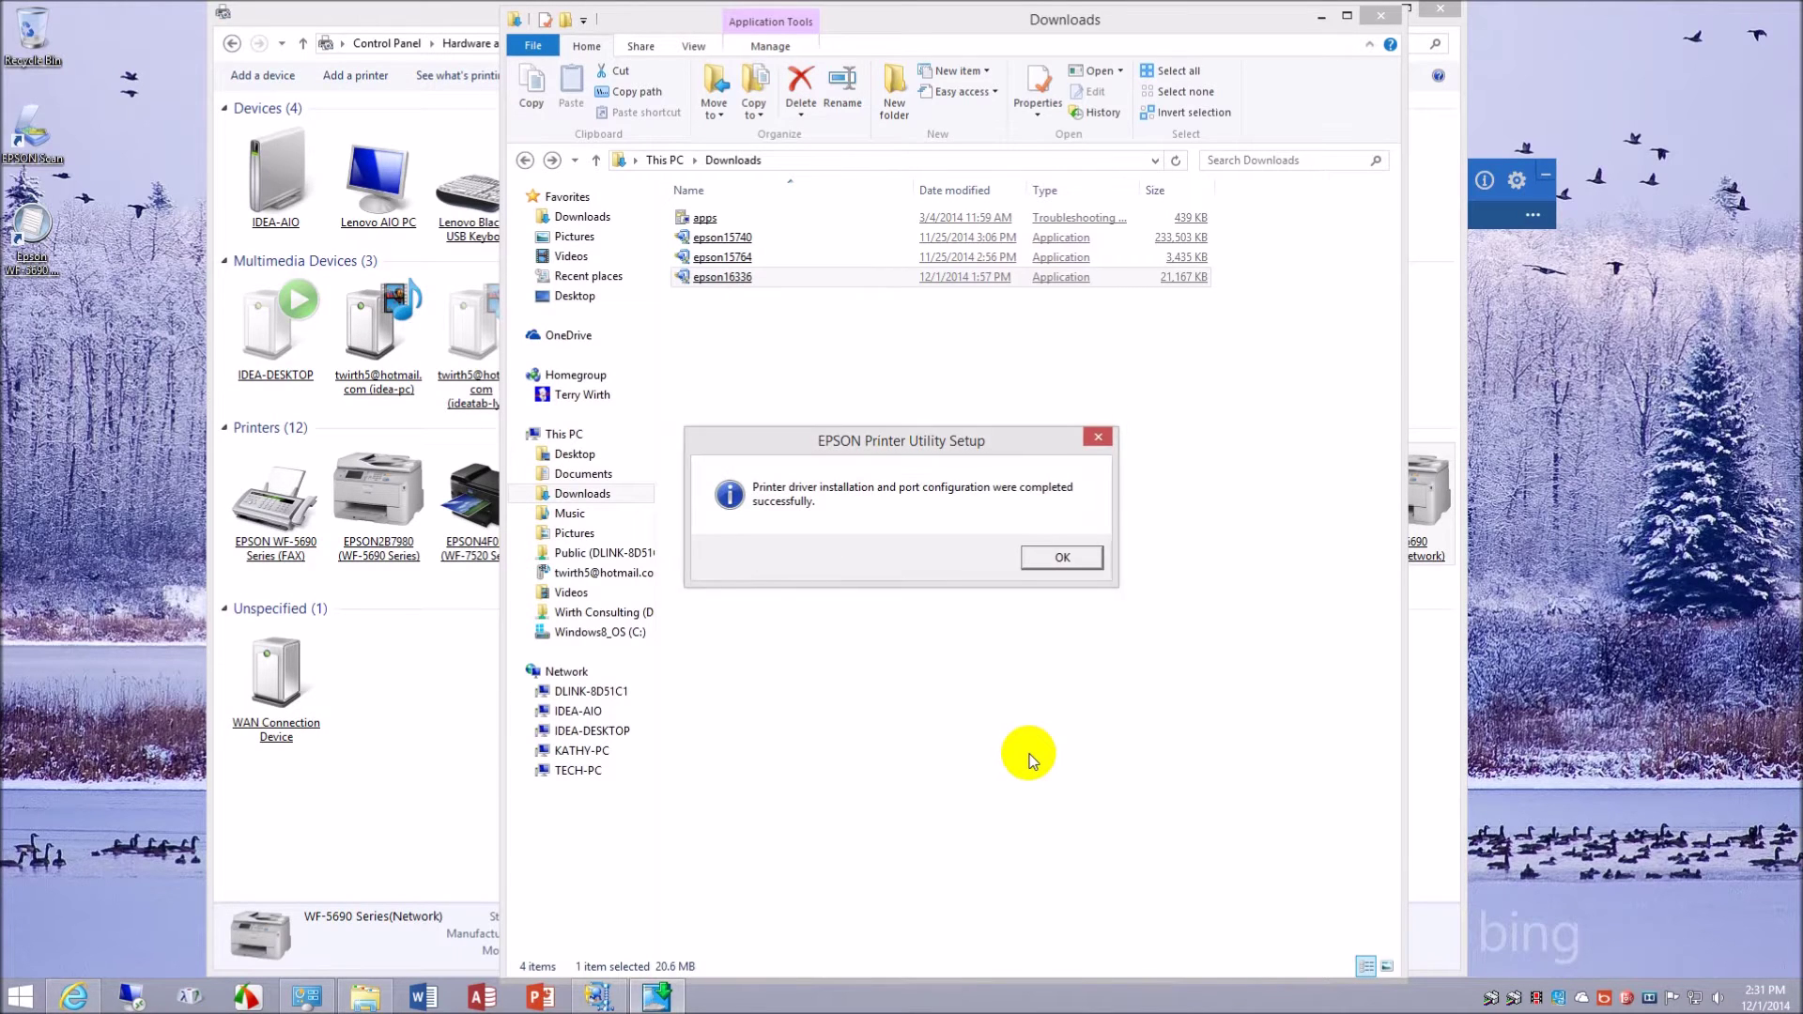
{"action": "left_click", "coordinate": [1089, 561]}
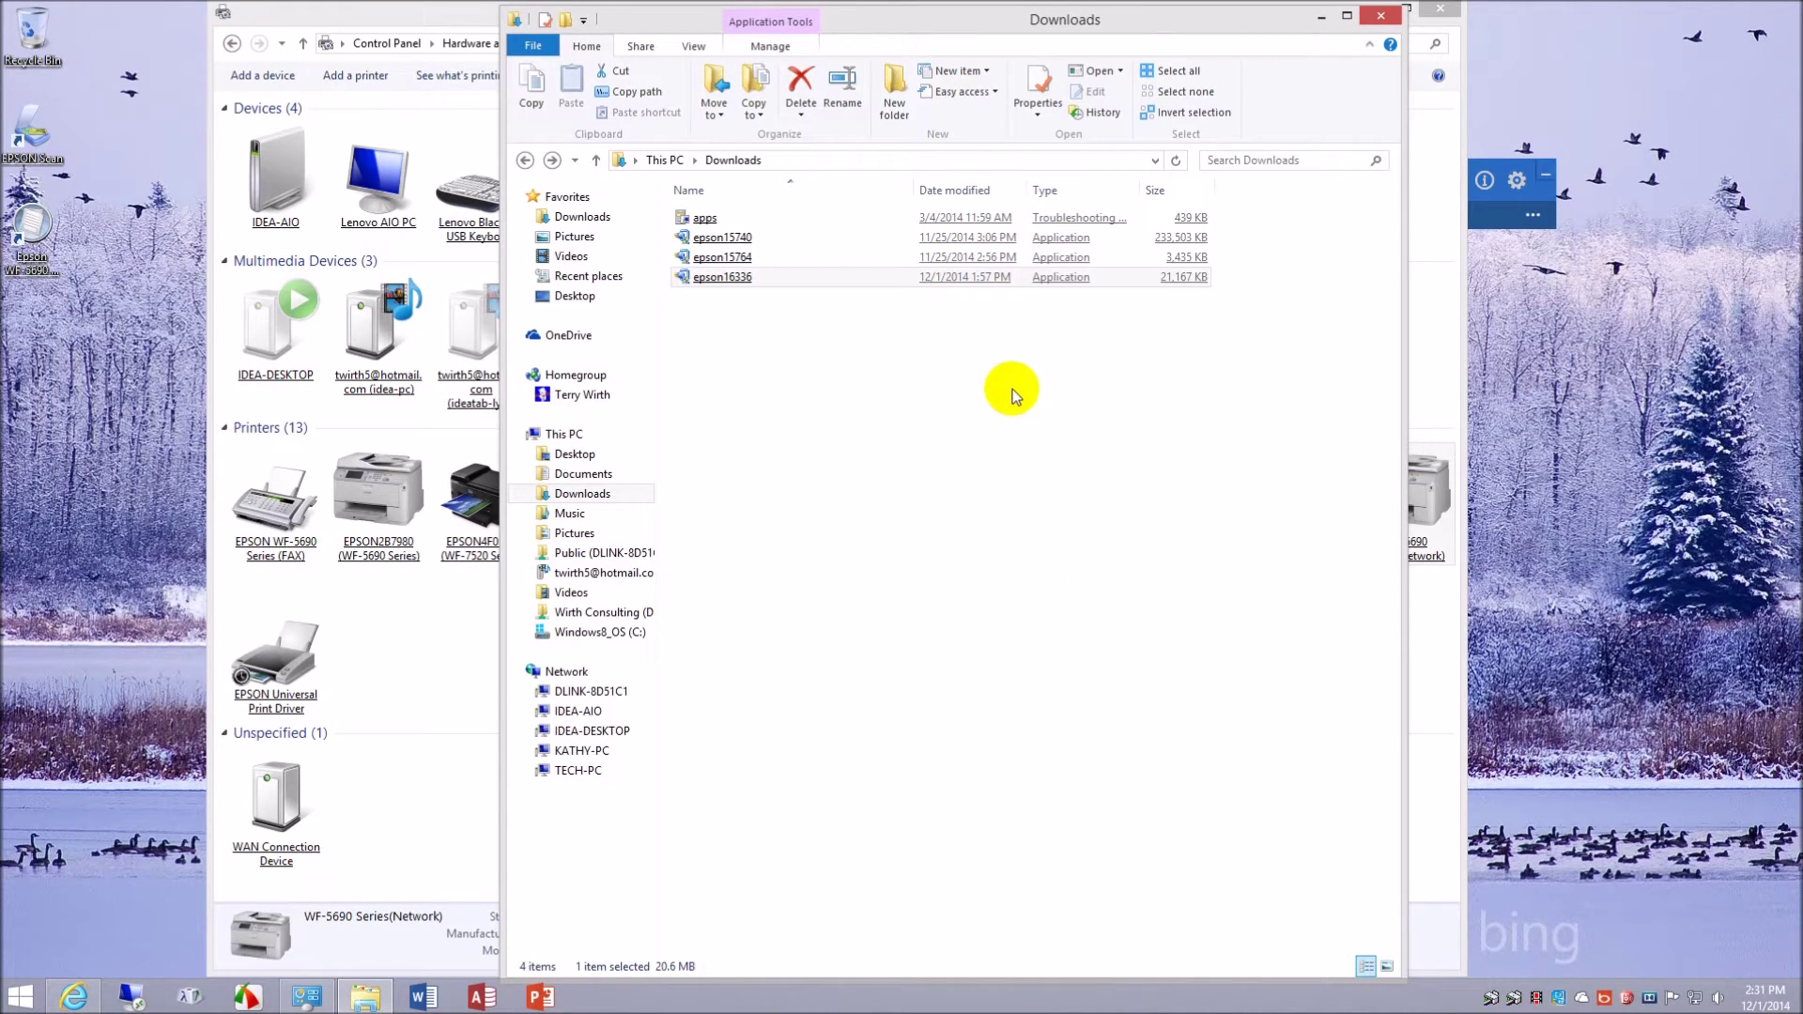
- Bring Devices and Printers forward, view WF-5690's Printer properties submenu, then dismiss it
{"action": "left_click", "coordinate": [1439, 216]}
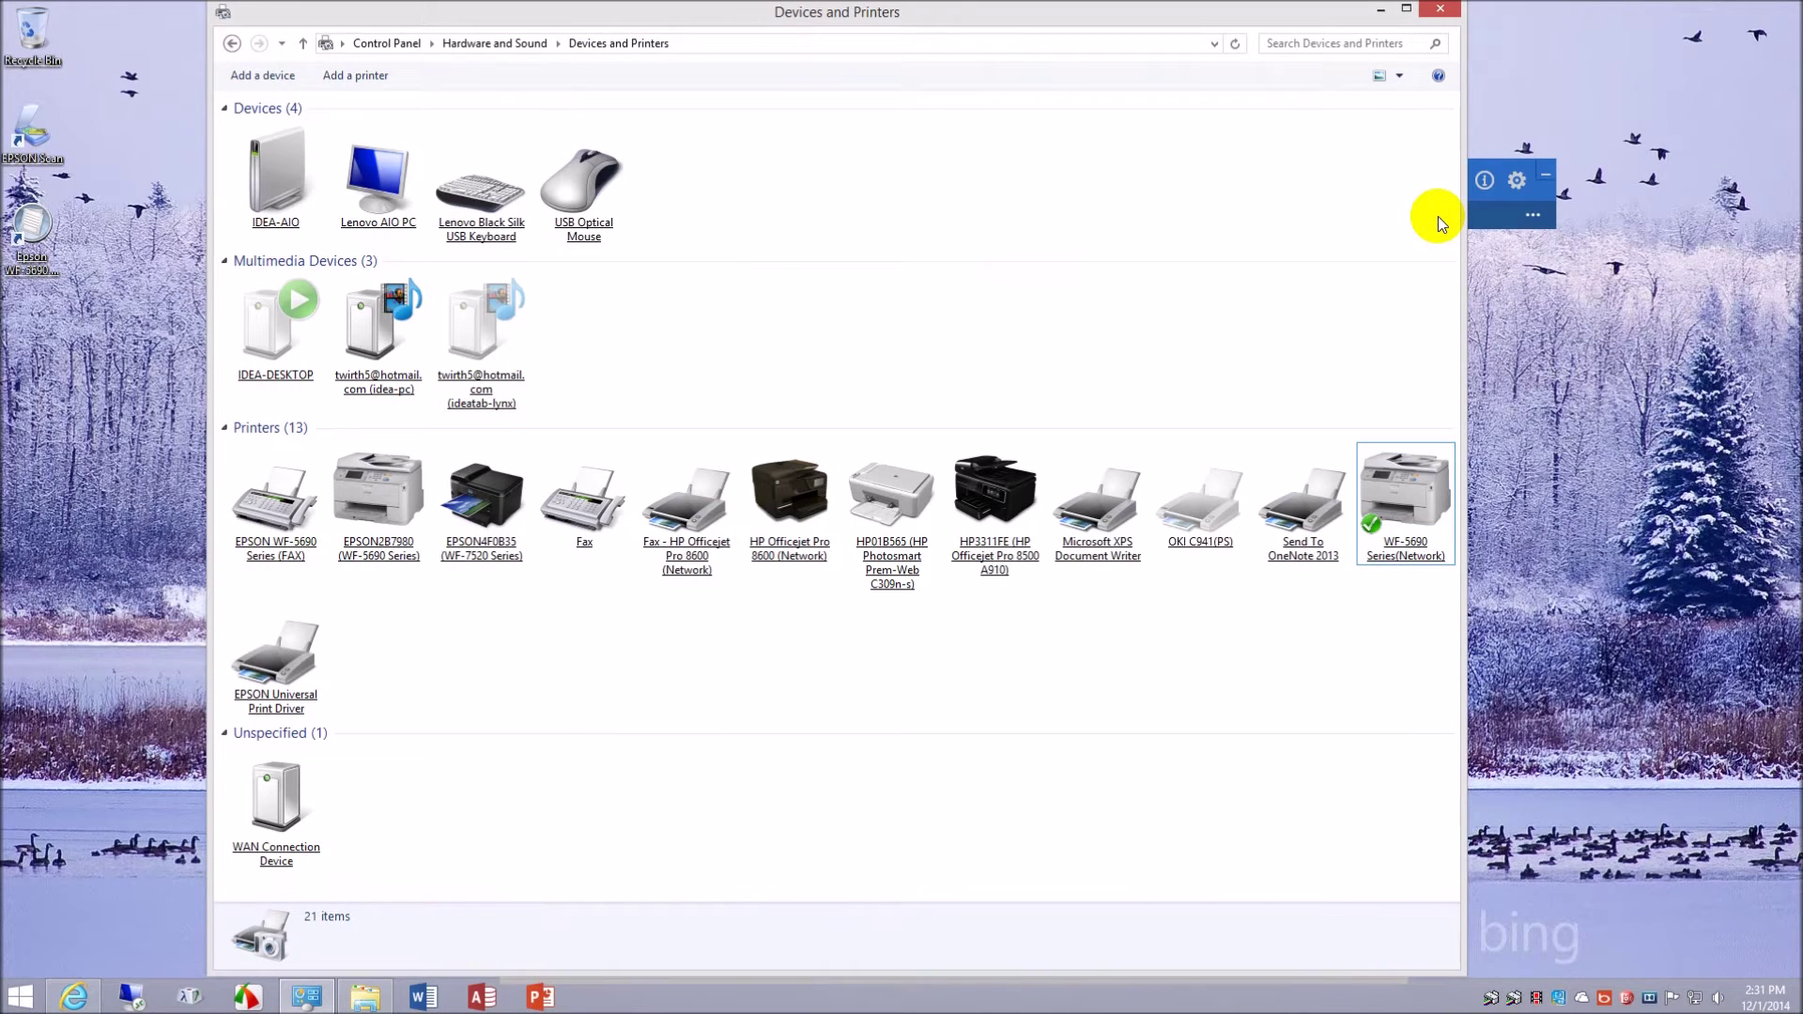
{"action": "left_click", "coordinate": [1396, 512]}
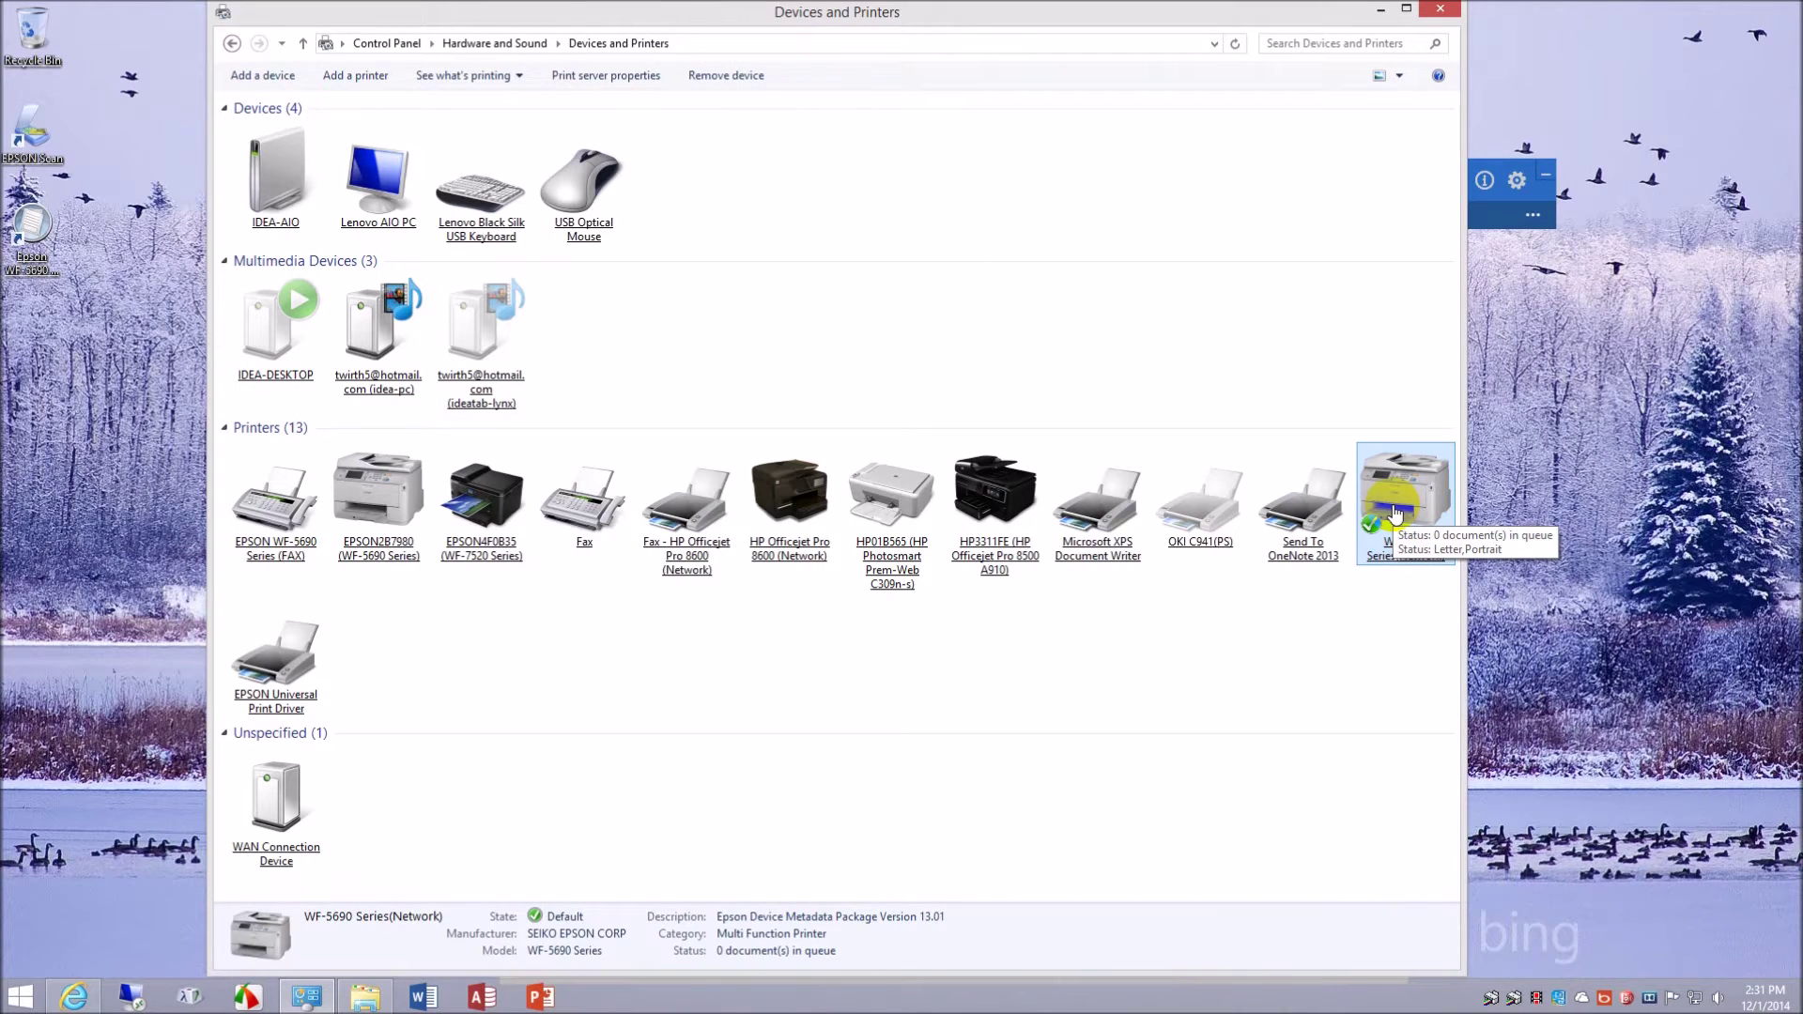
{"action": "right_click", "coordinate": [1395, 512]}
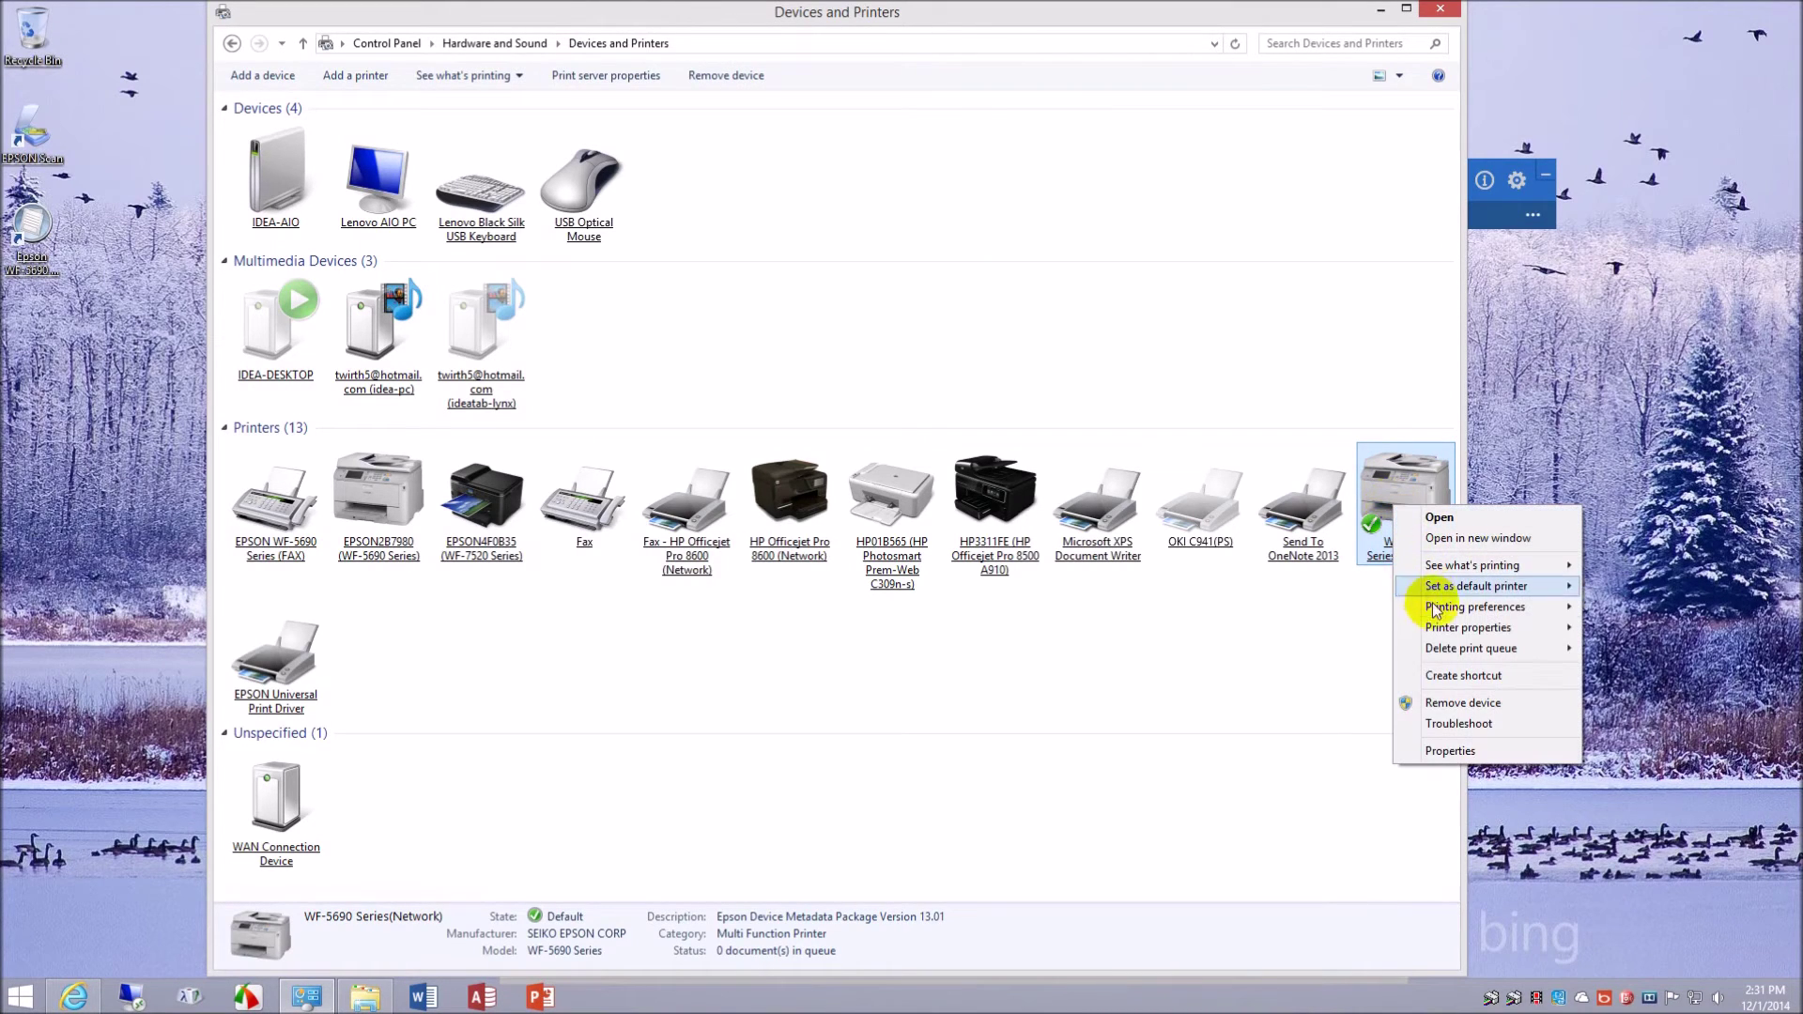
{"action": "mouse_move", "coordinate": [1444, 635]}
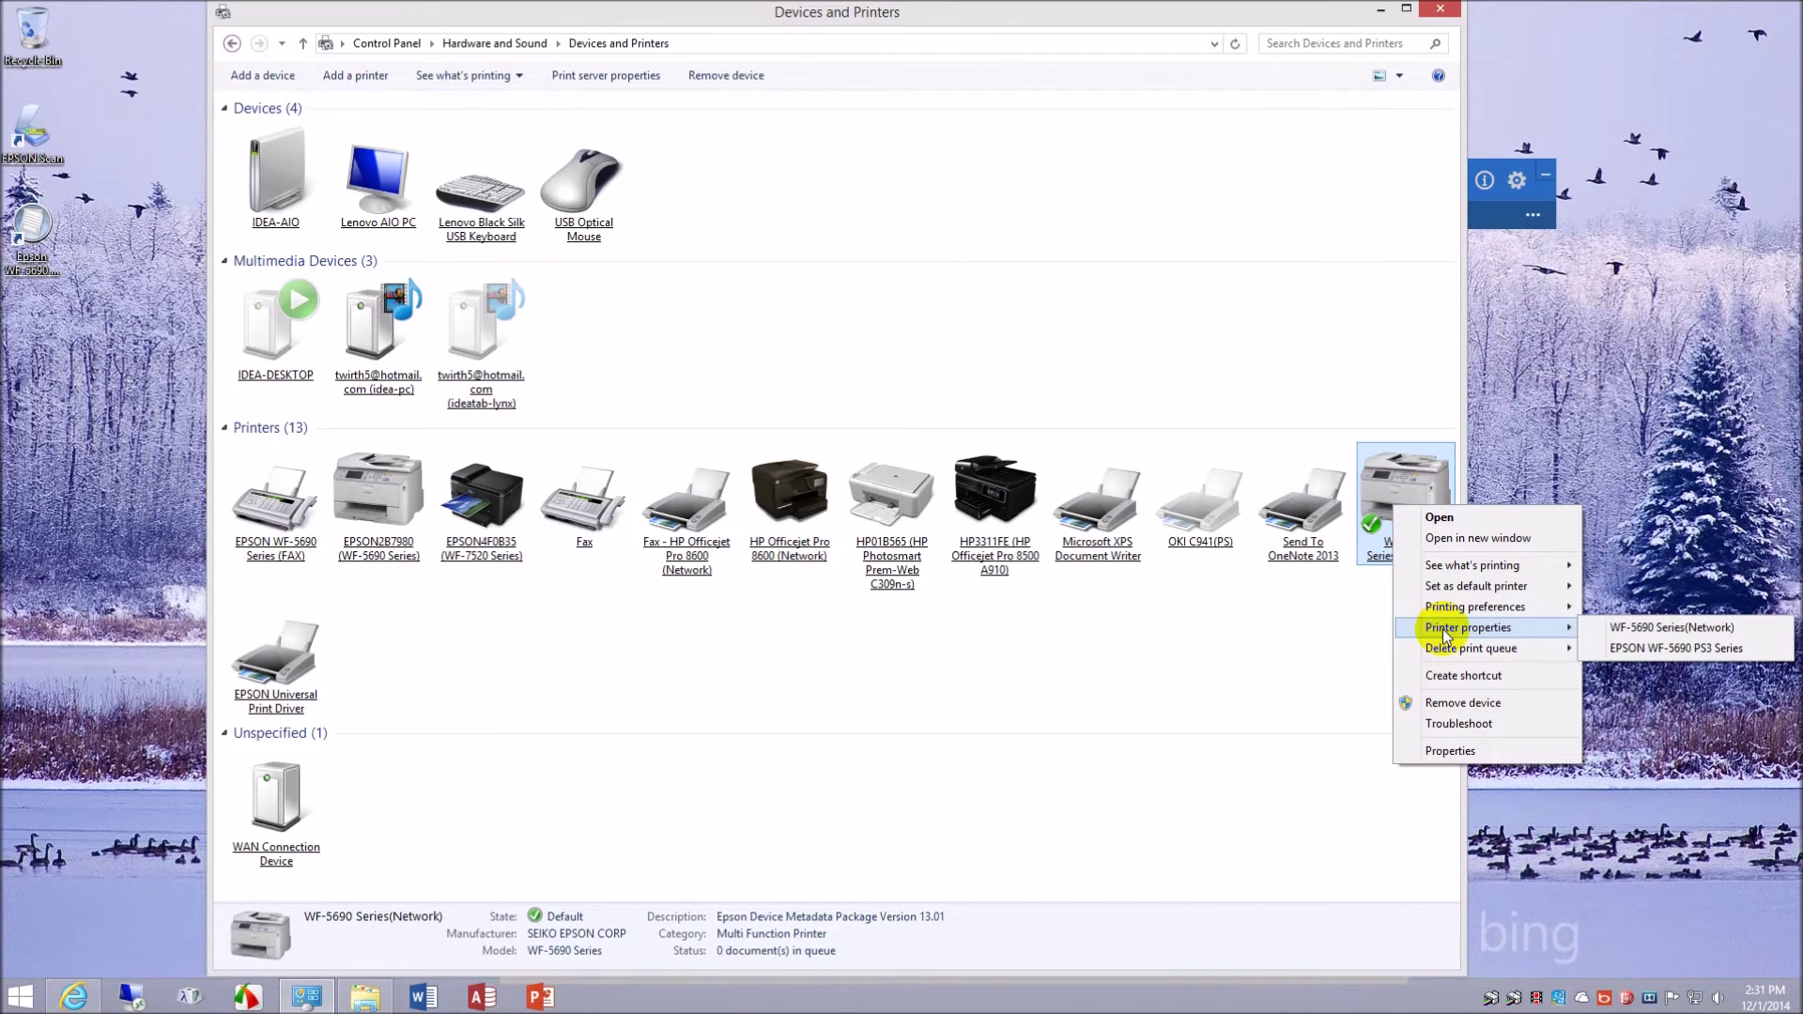
{"action": "left_click", "coordinate": [466, 689]}
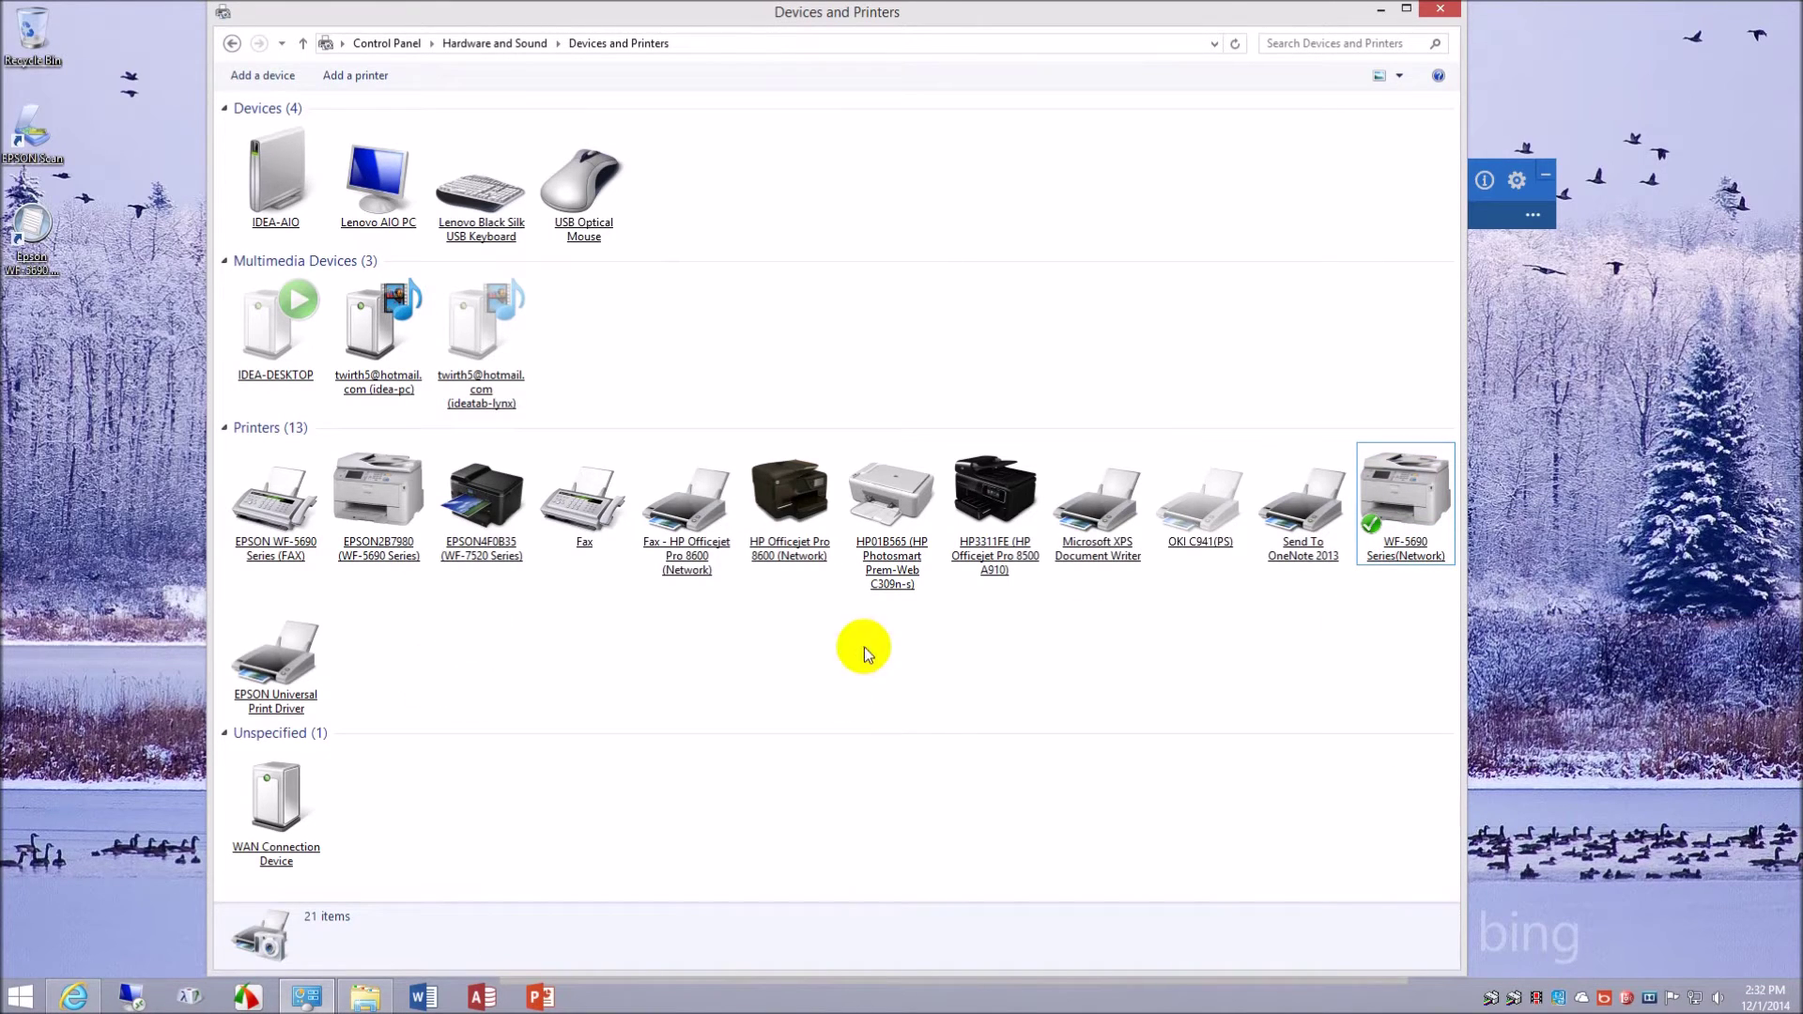
- Open the EPSON Universal Print Driver's printing preferences and move the dialog higher on screen
{"action": "right_click", "coordinate": [281, 663]}
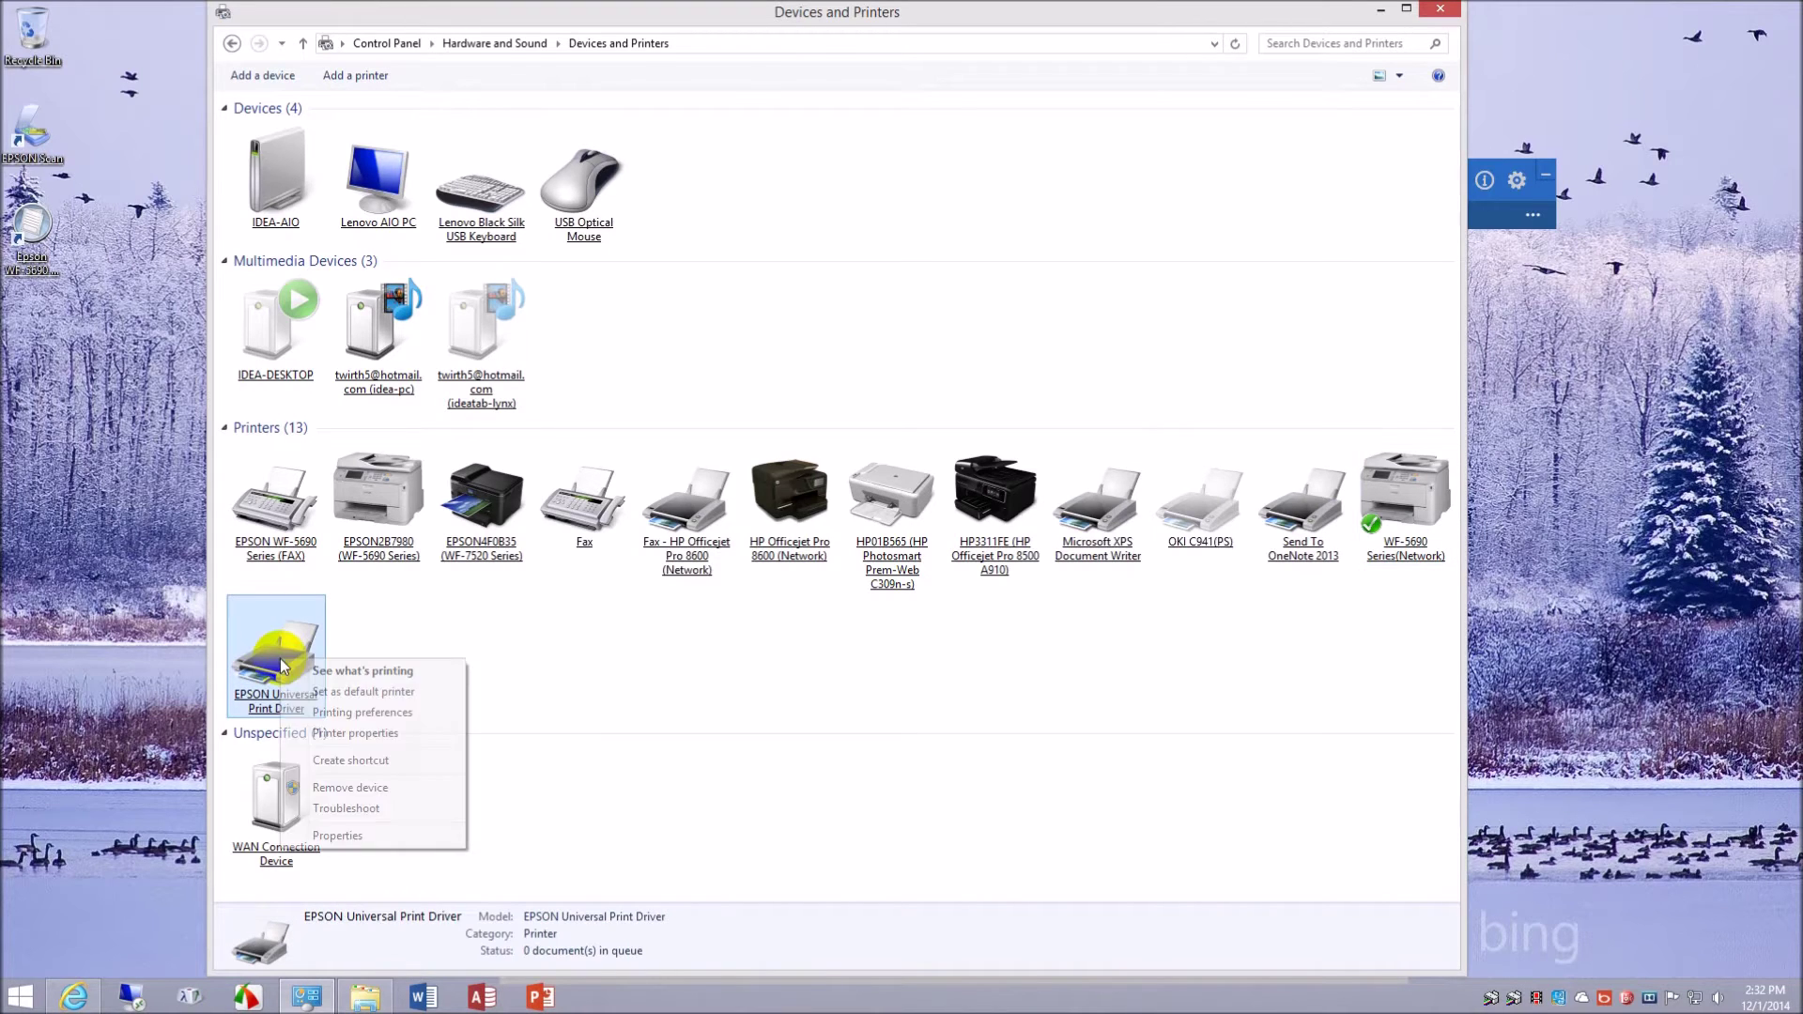
{"action": "left_click", "coordinate": [424, 713]}
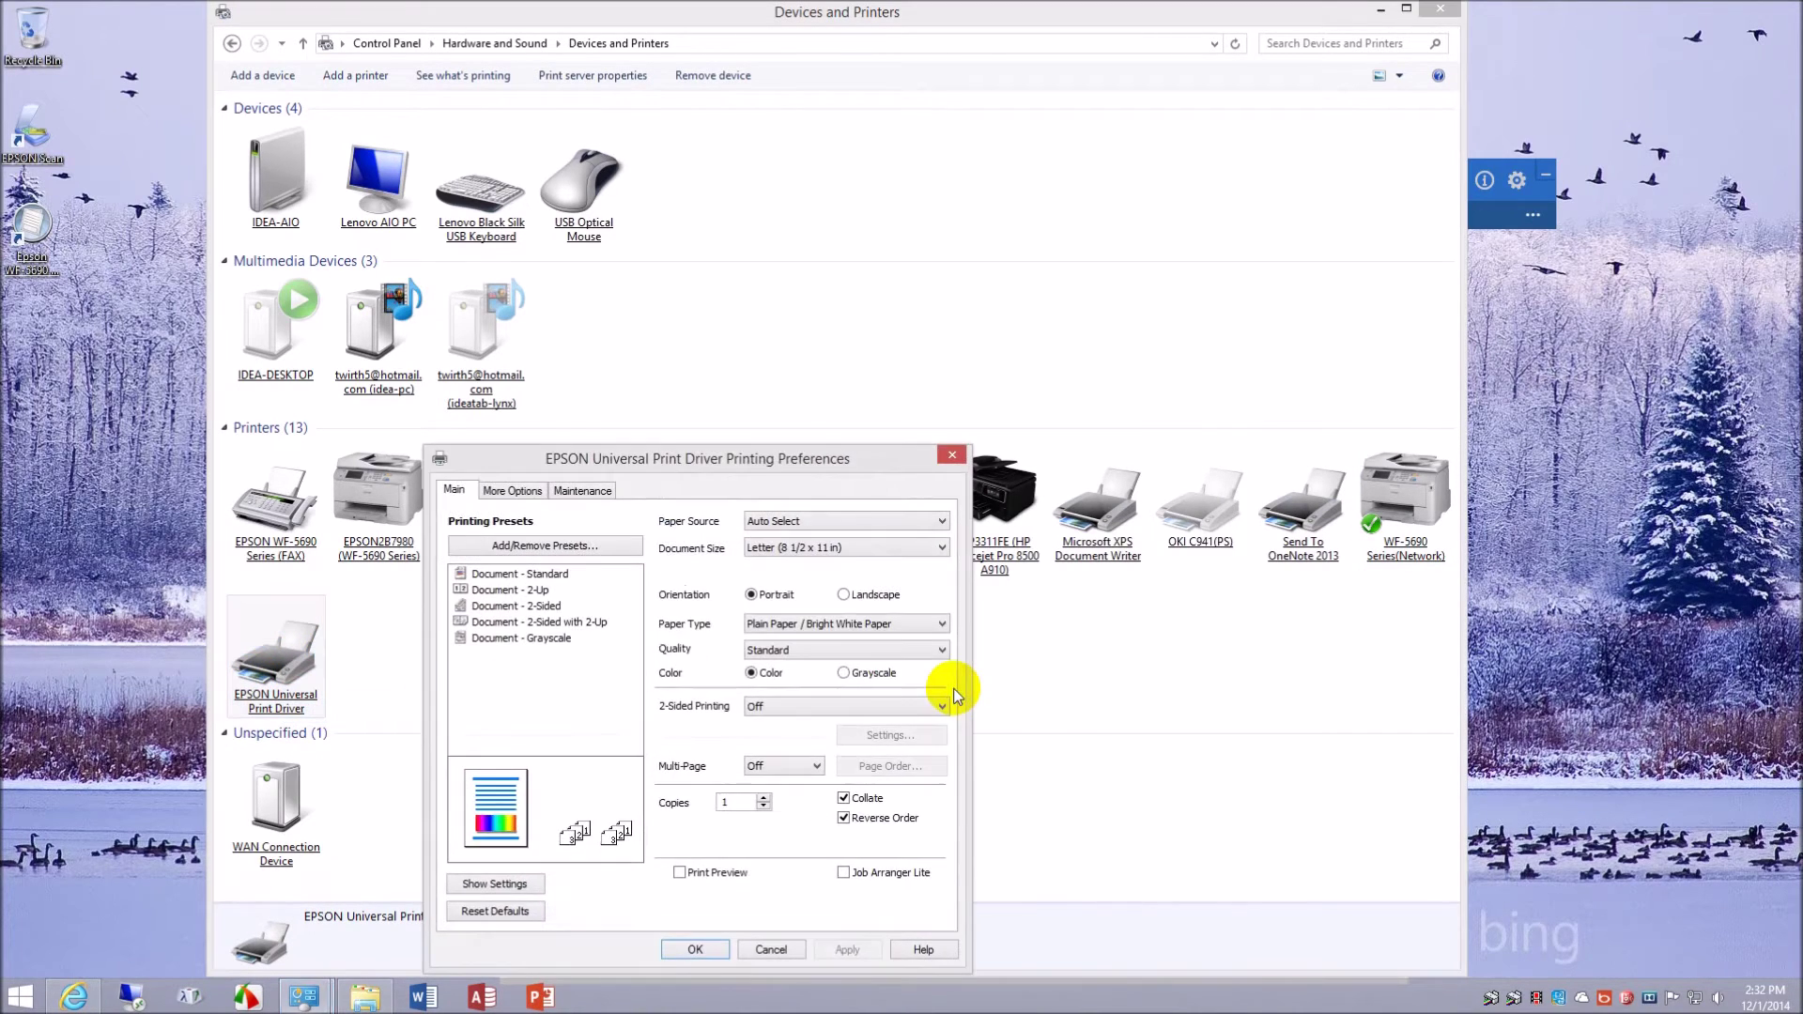
{"action": "left_click_drag", "start_coordinate": [751, 462], "coordinate": [853, 215]}
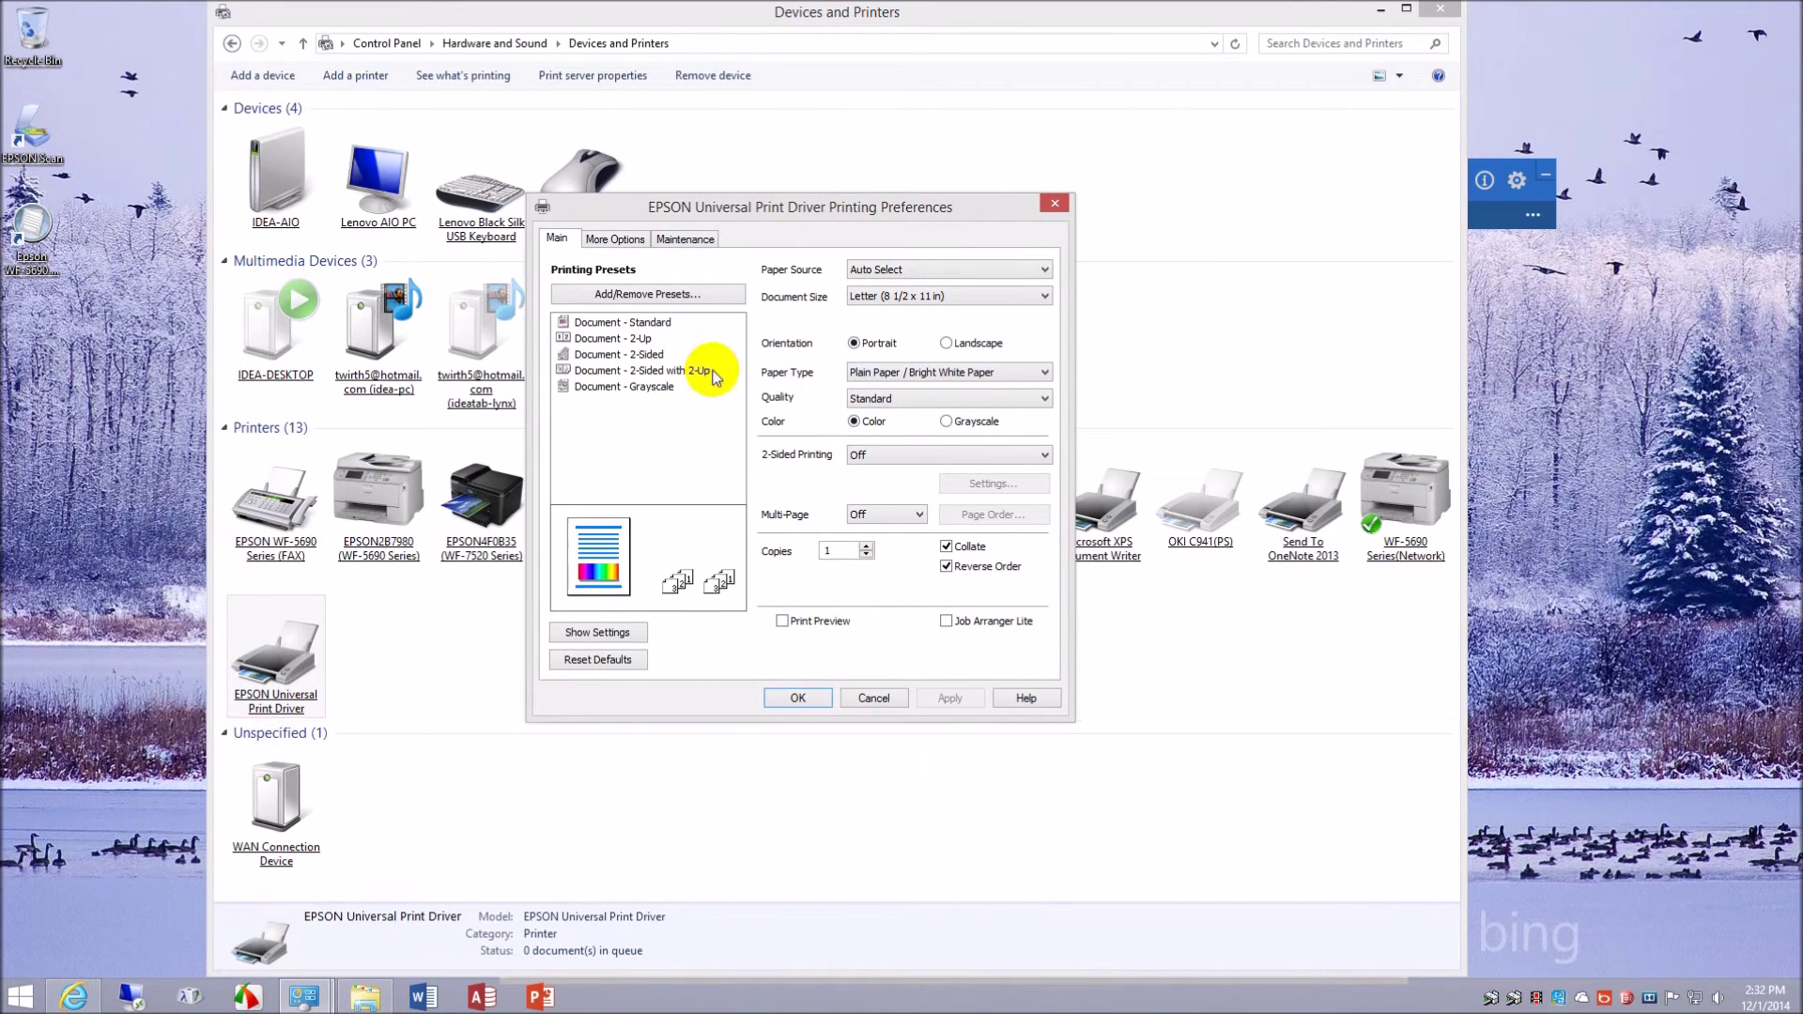
- Review the driver's More Options, Main and Maintenance tabs, then select the WF-5690 Series(Network) printer
{"action": "left_click", "coordinate": [619, 239]}
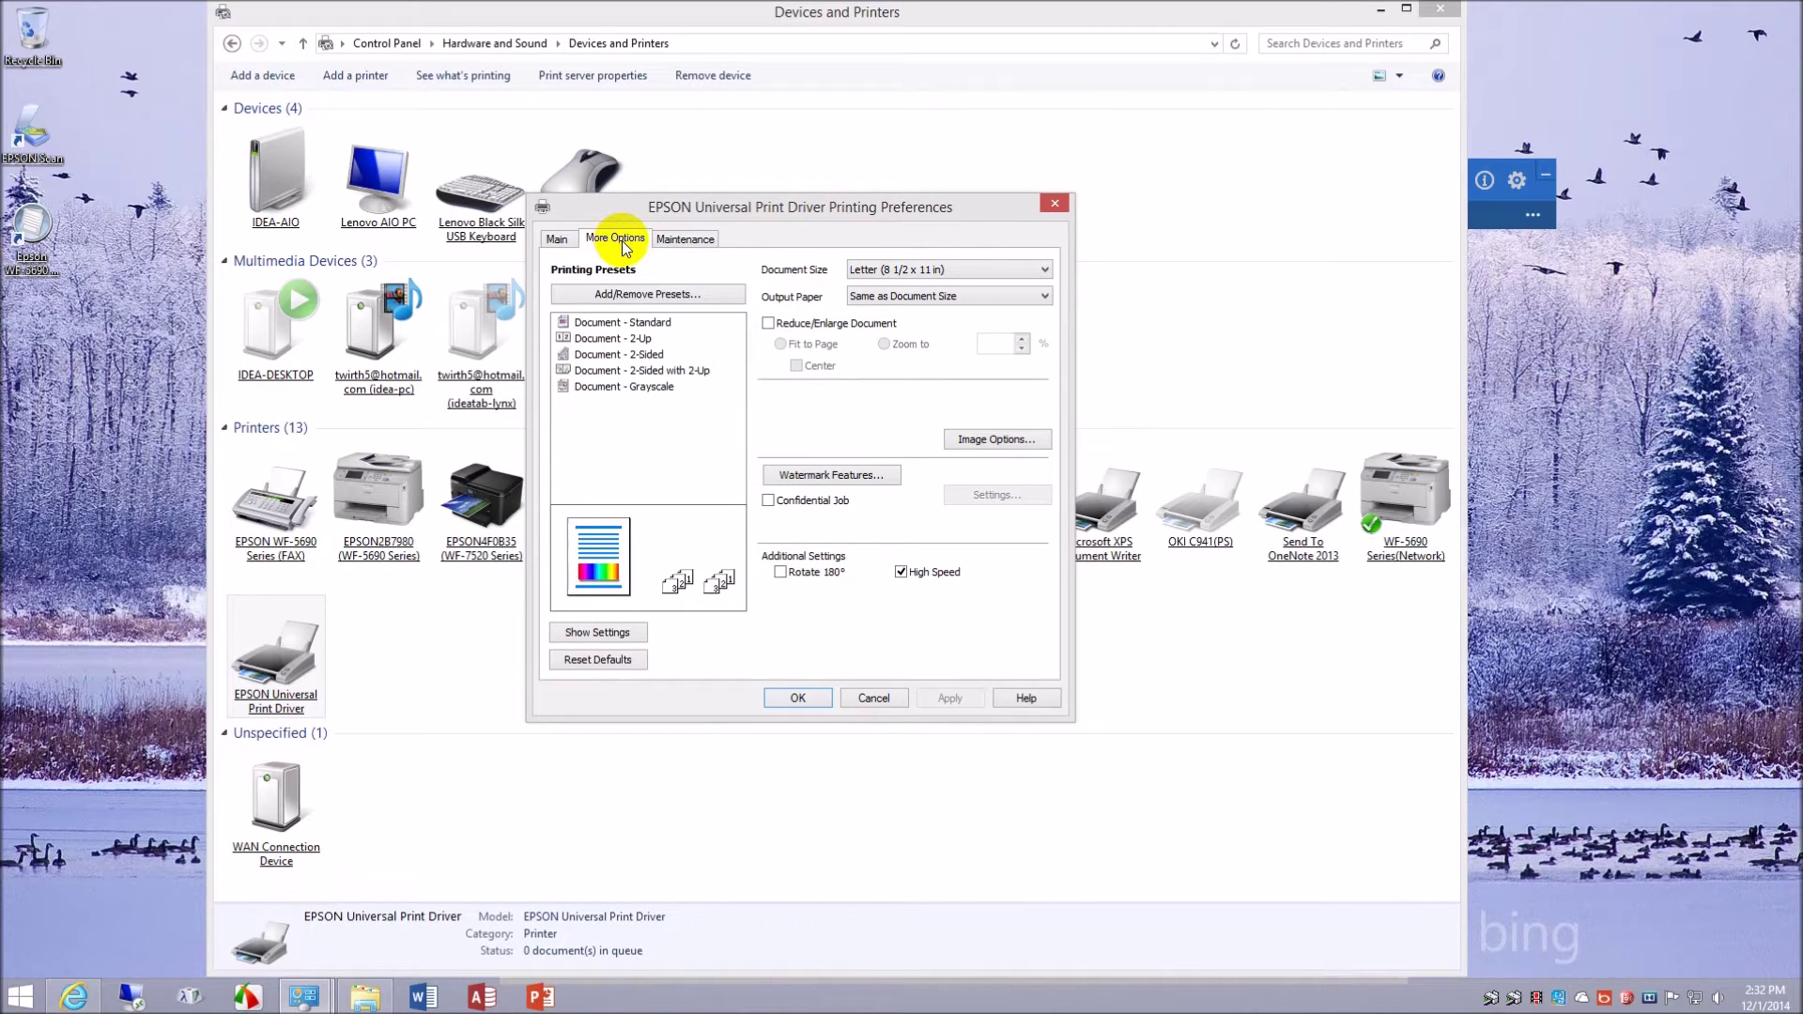
{"action": "left_click", "coordinate": [556, 240]}
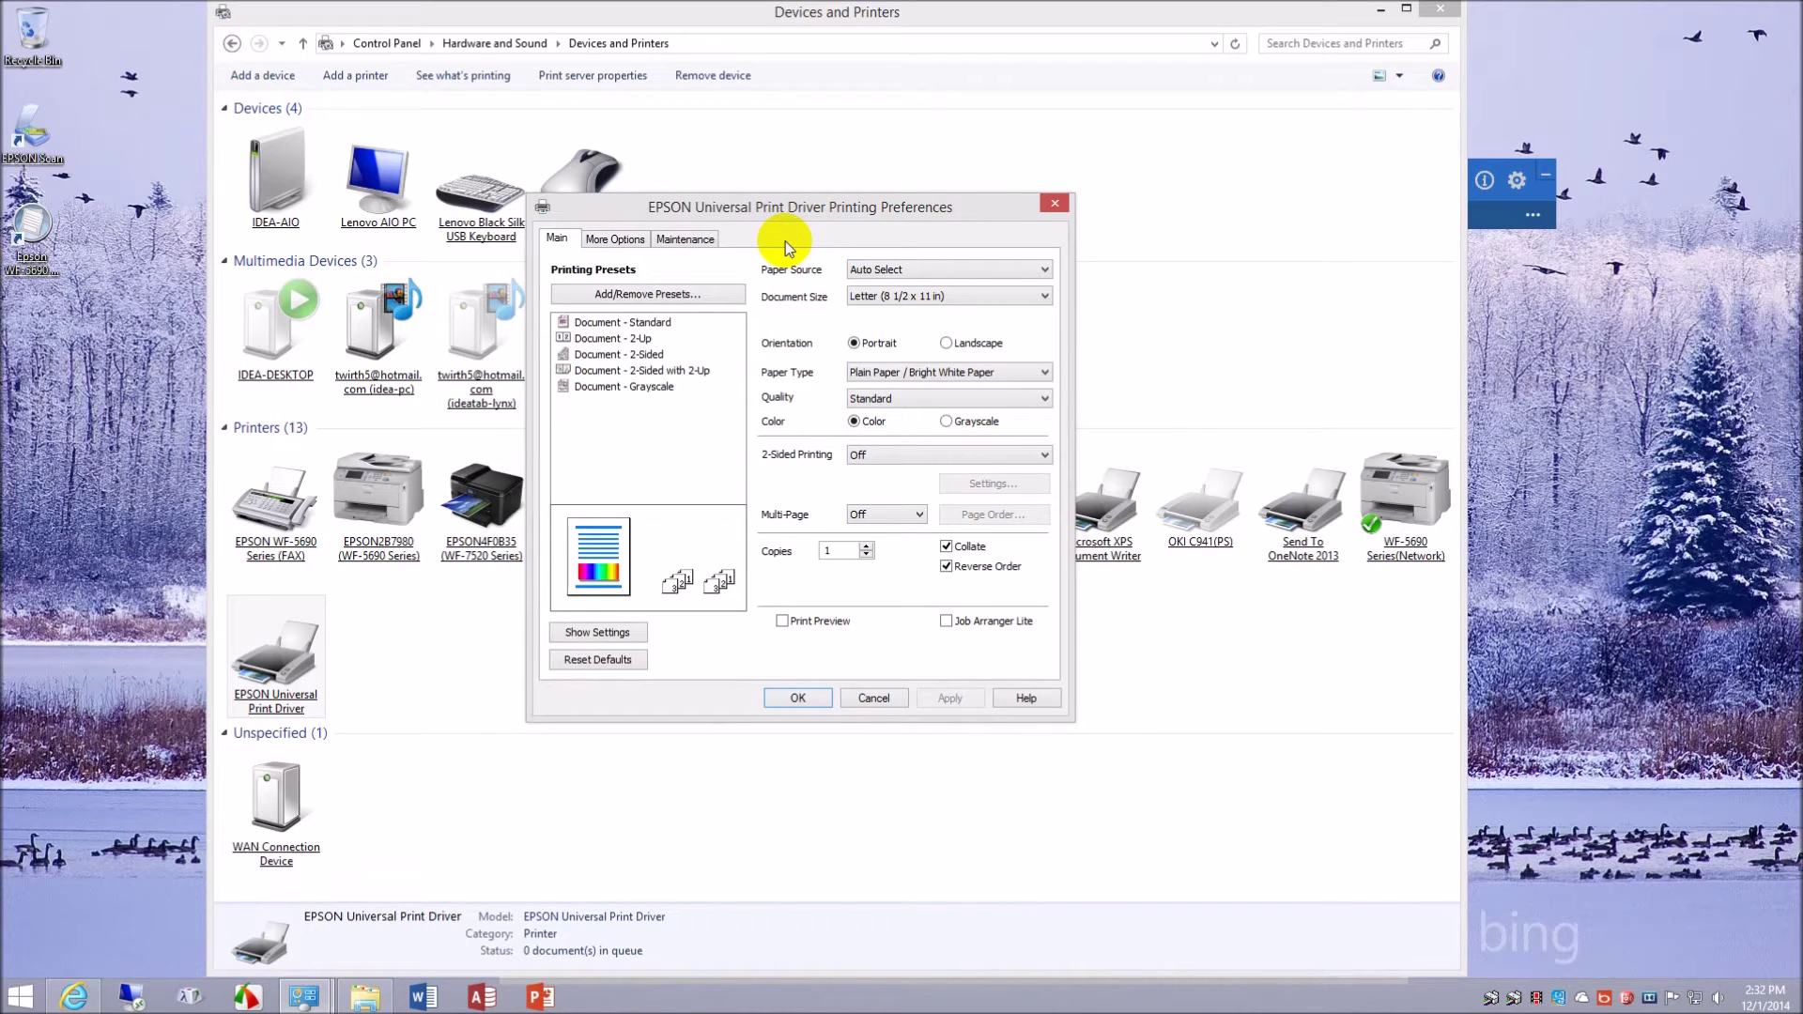
{"action": "left_click", "coordinate": [611, 240]}
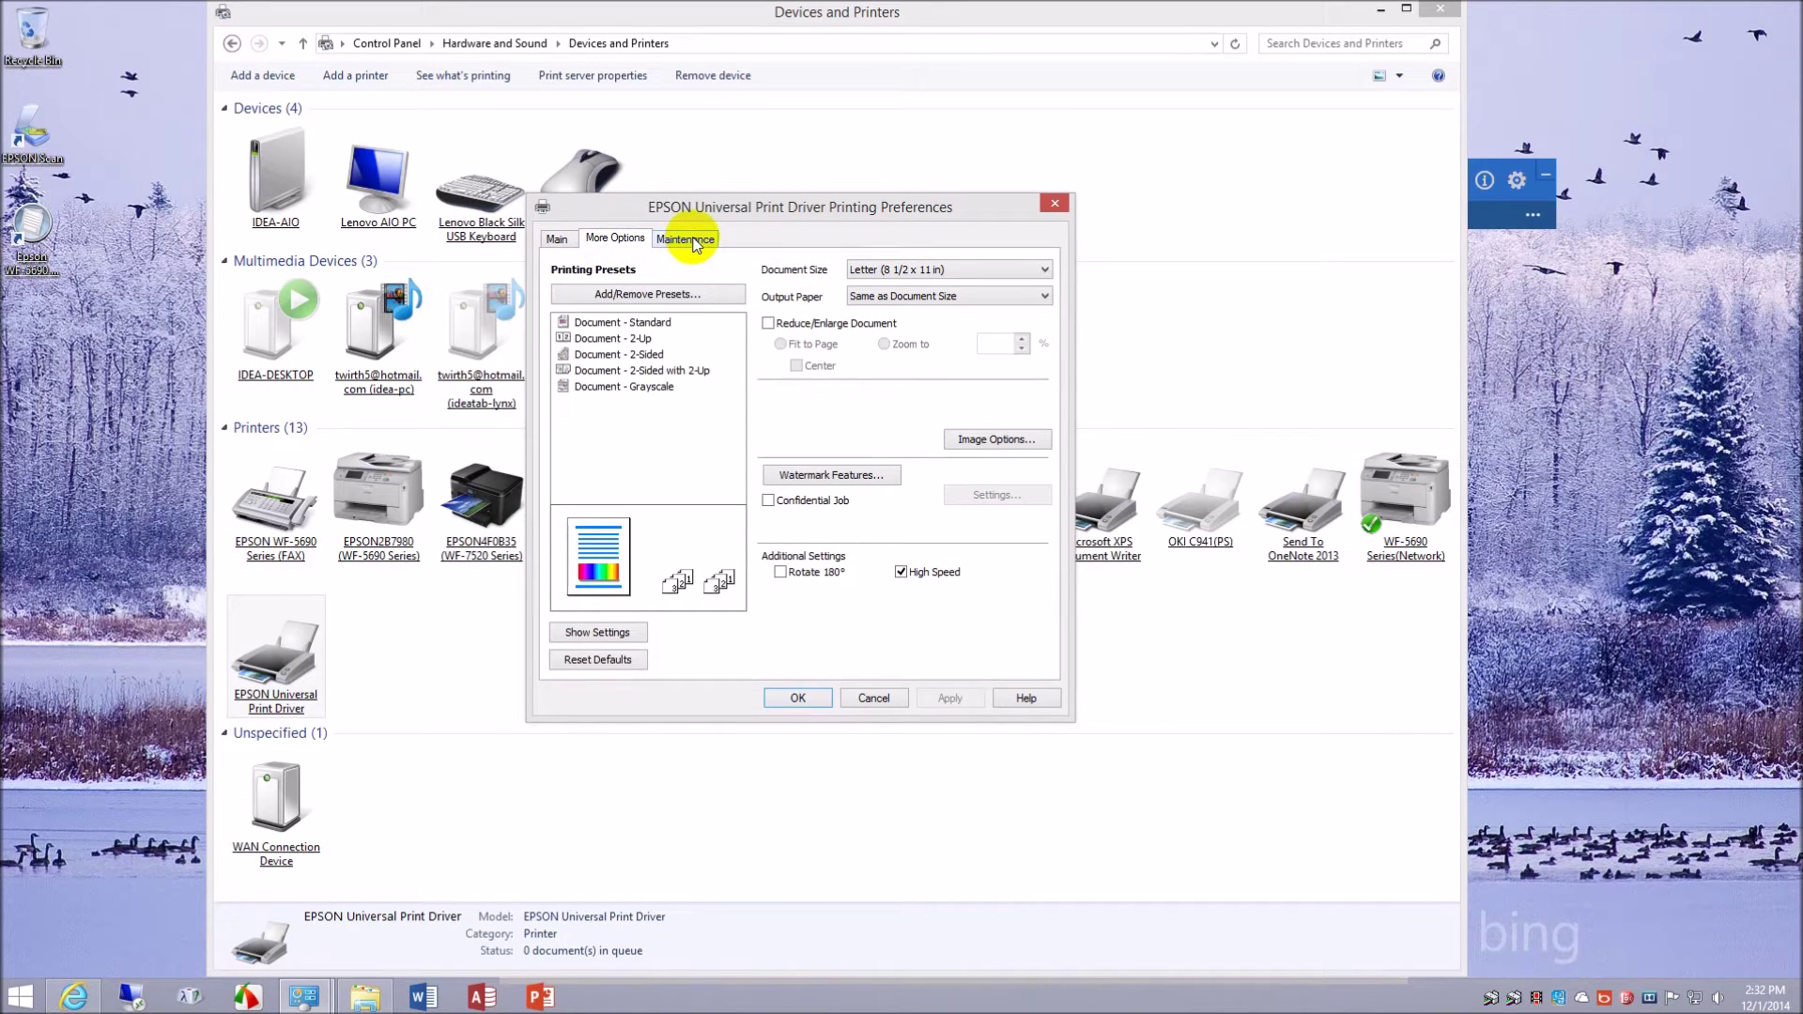
{"action": "left_click", "coordinate": [695, 241]}
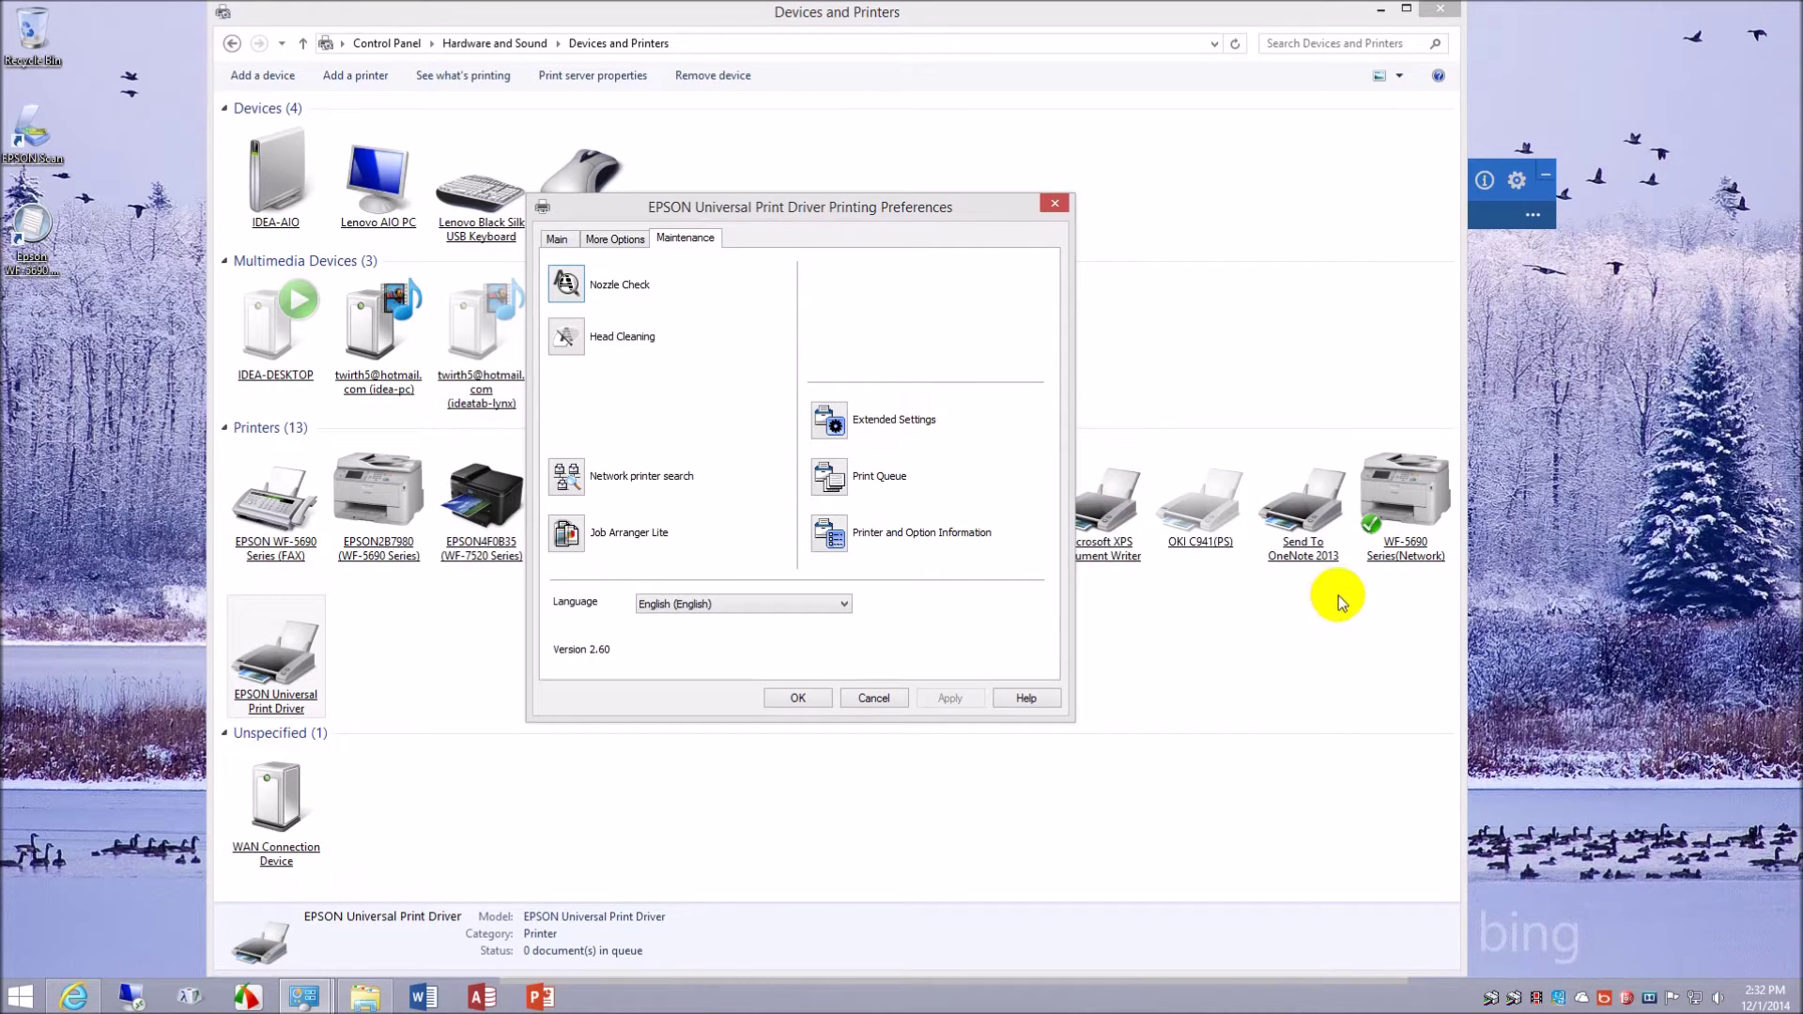
{"action": "left_click", "coordinate": [1404, 530]}
- Open printing preferences for the WF-5690 Series(Network) printer
{"action": "right_click", "coordinate": [1405, 530]}
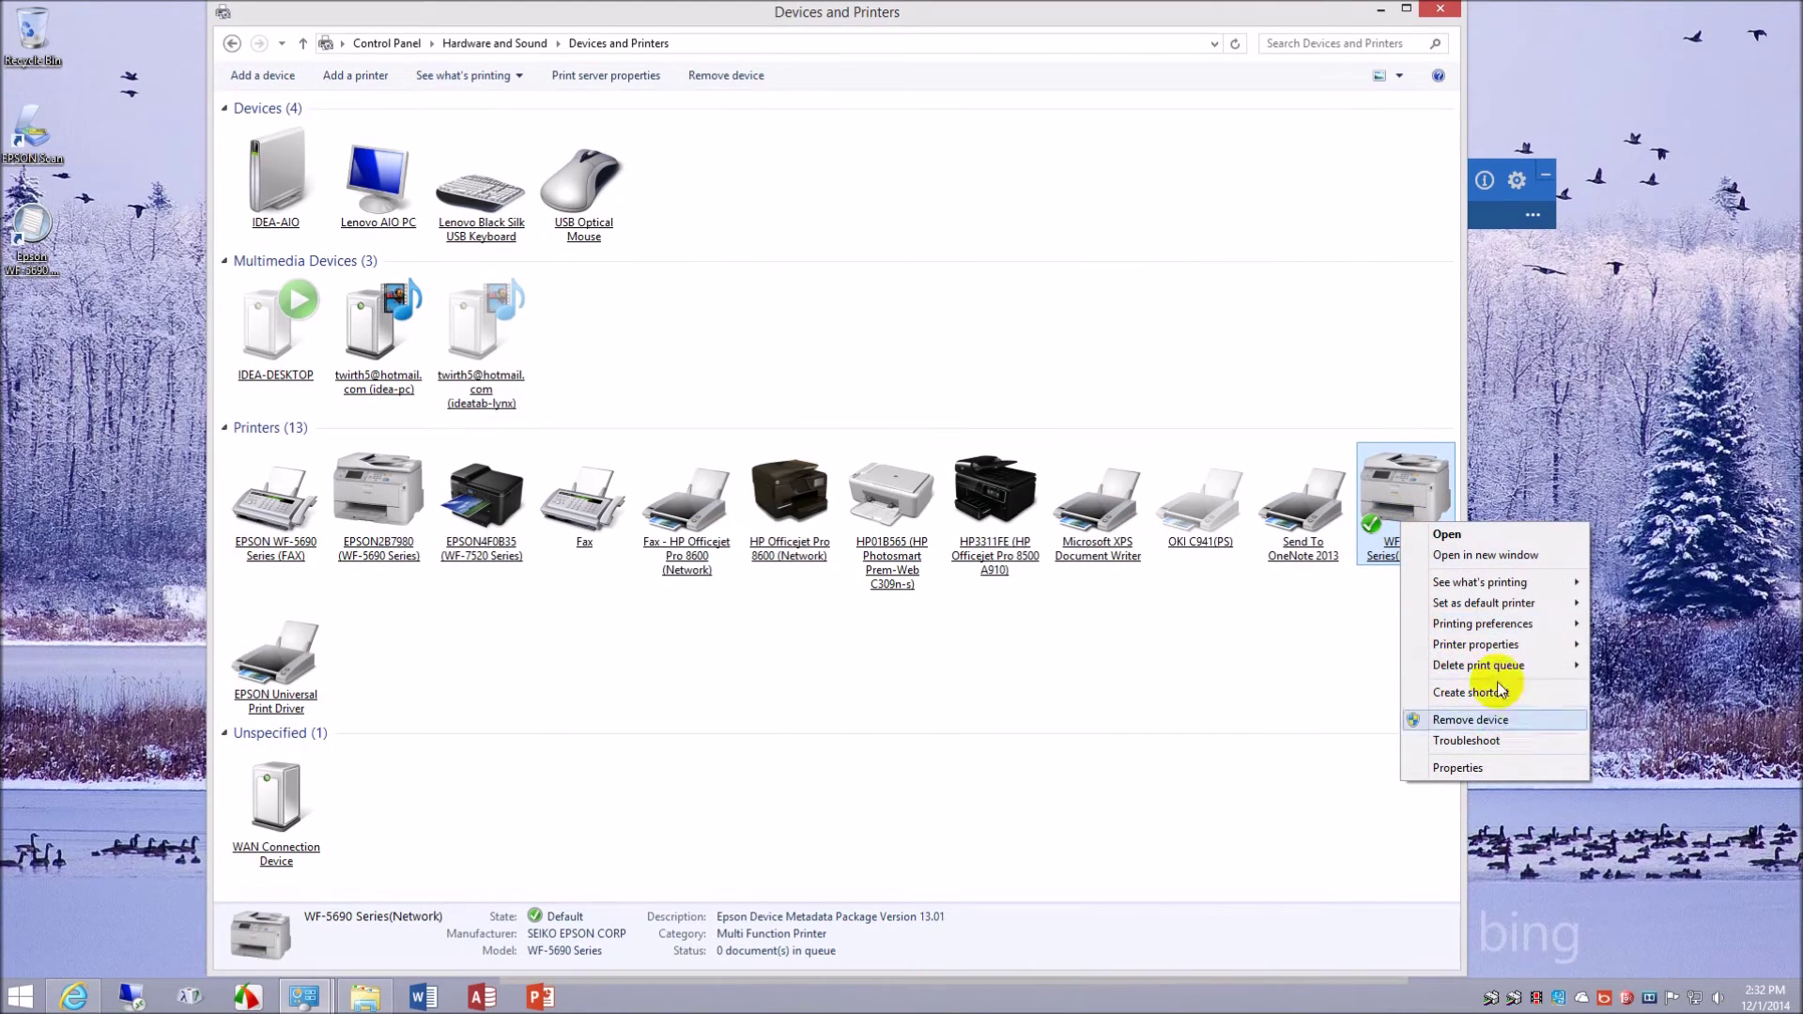
{"action": "mouse_move", "coordinate": [1519, 648]}
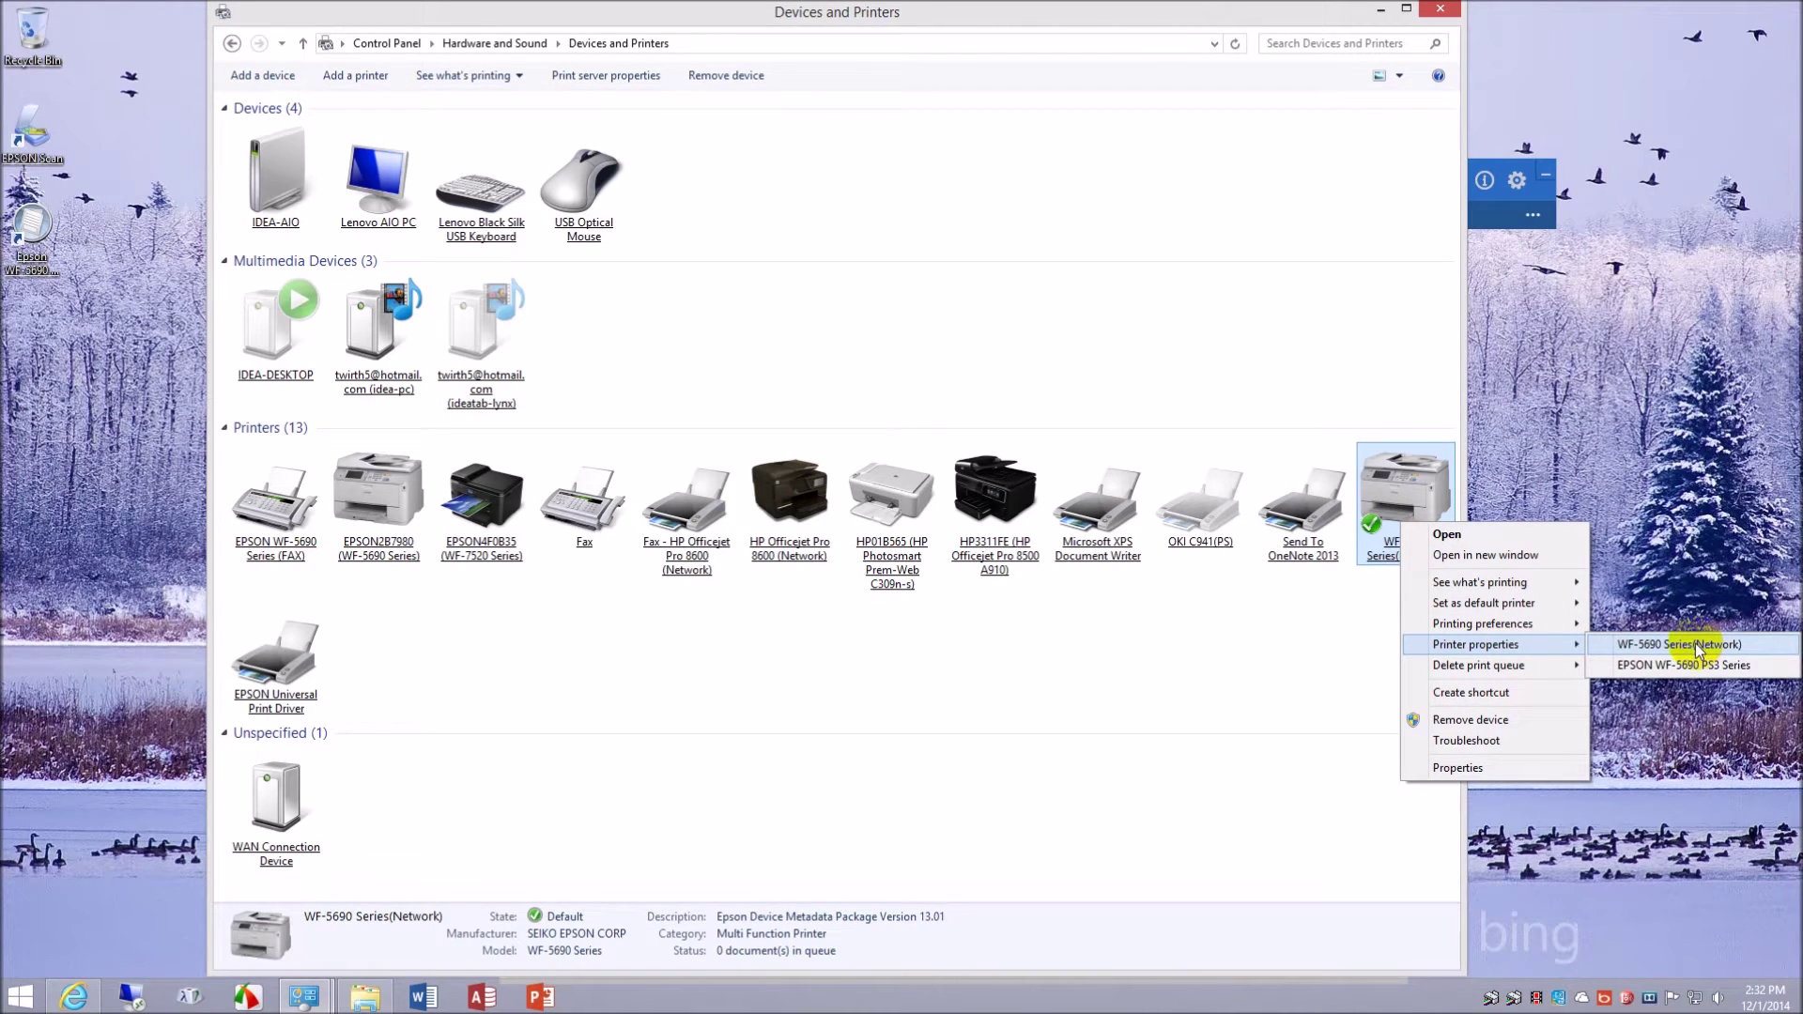
{"action": "left_click", "coordinate": [1668, 628]}
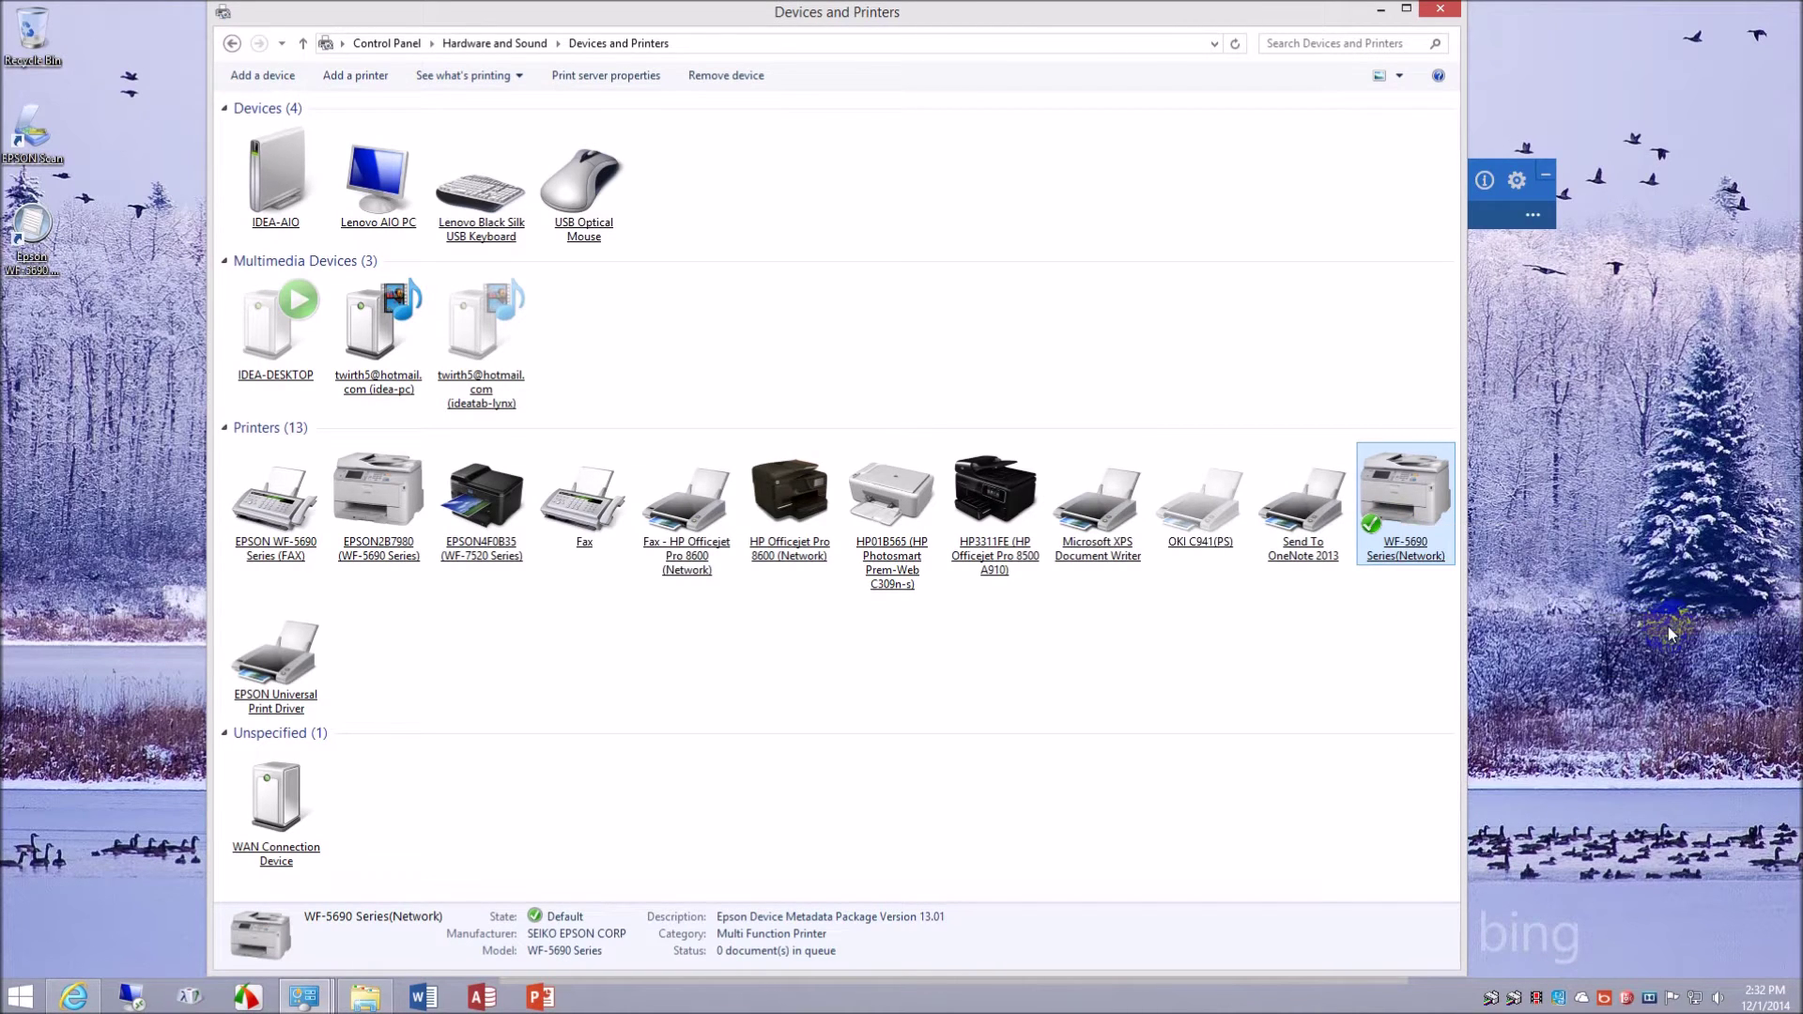
- Minimize Devices and Printers and place the Universal and WF-5690 preferences side by side
{"action": "left_click", "coordinate": [311, 1000]}
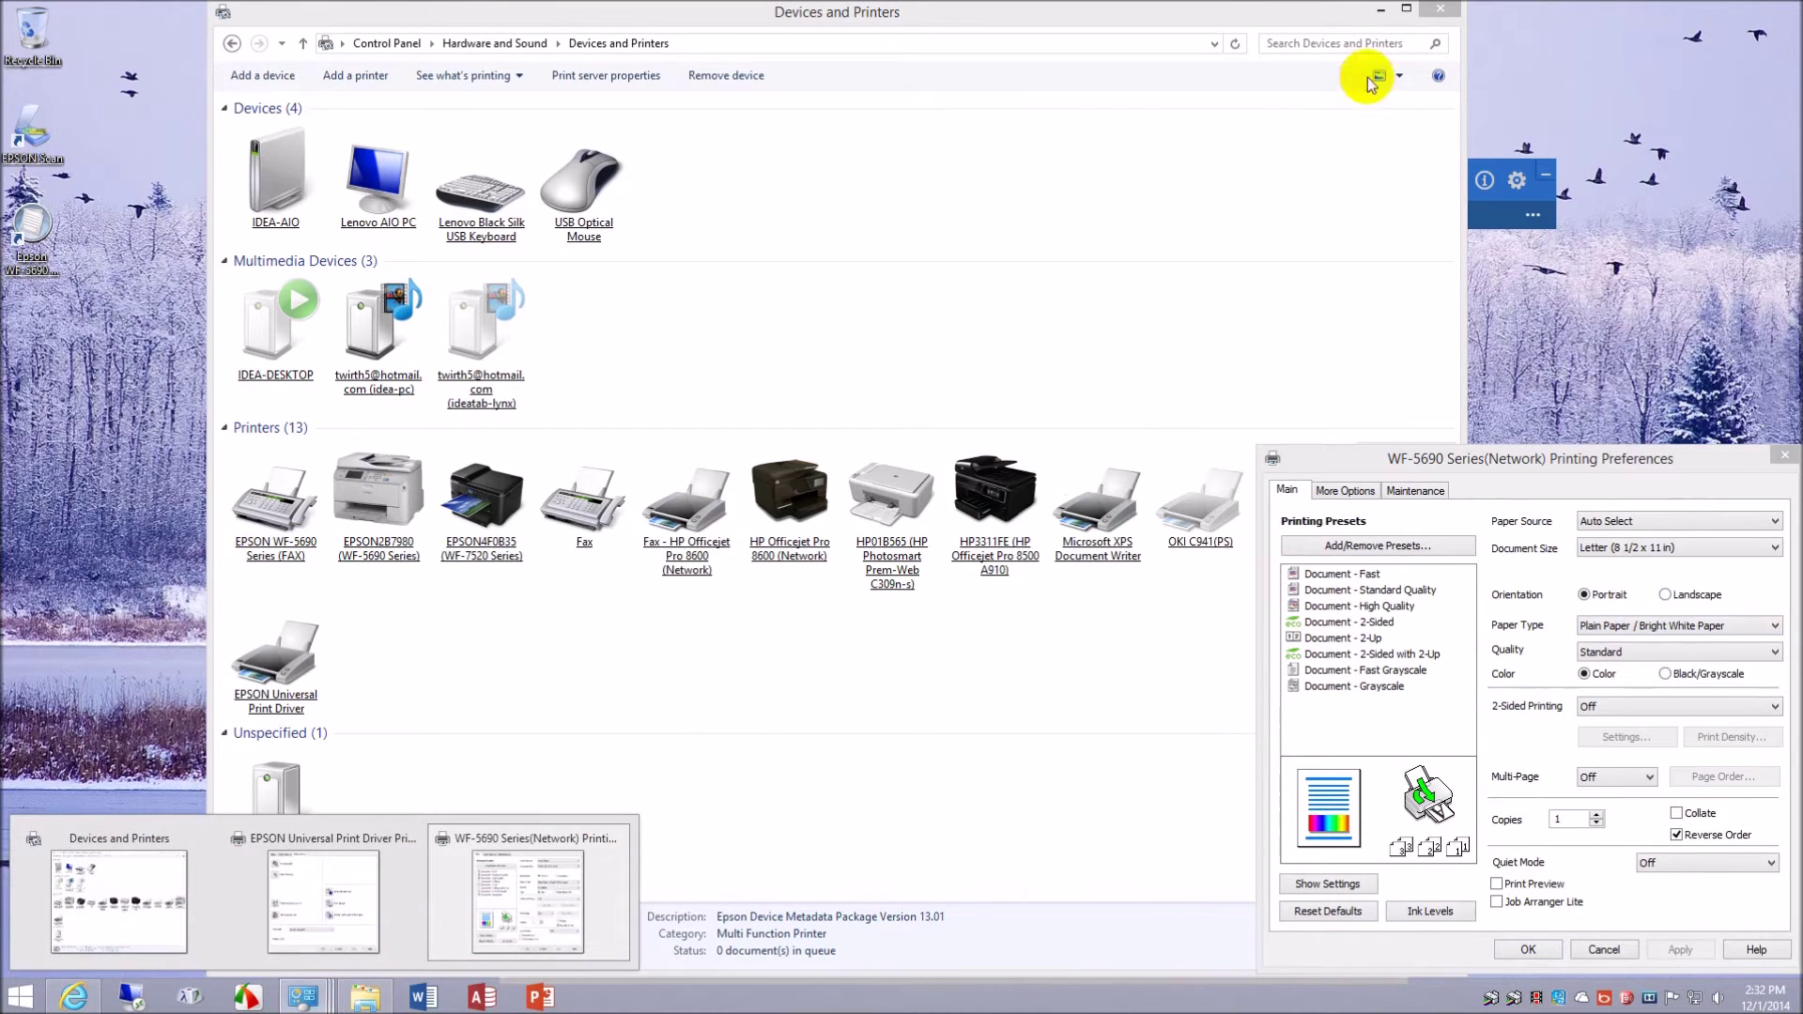
{"action": "left_click", "coordinate": [1381, 10]}
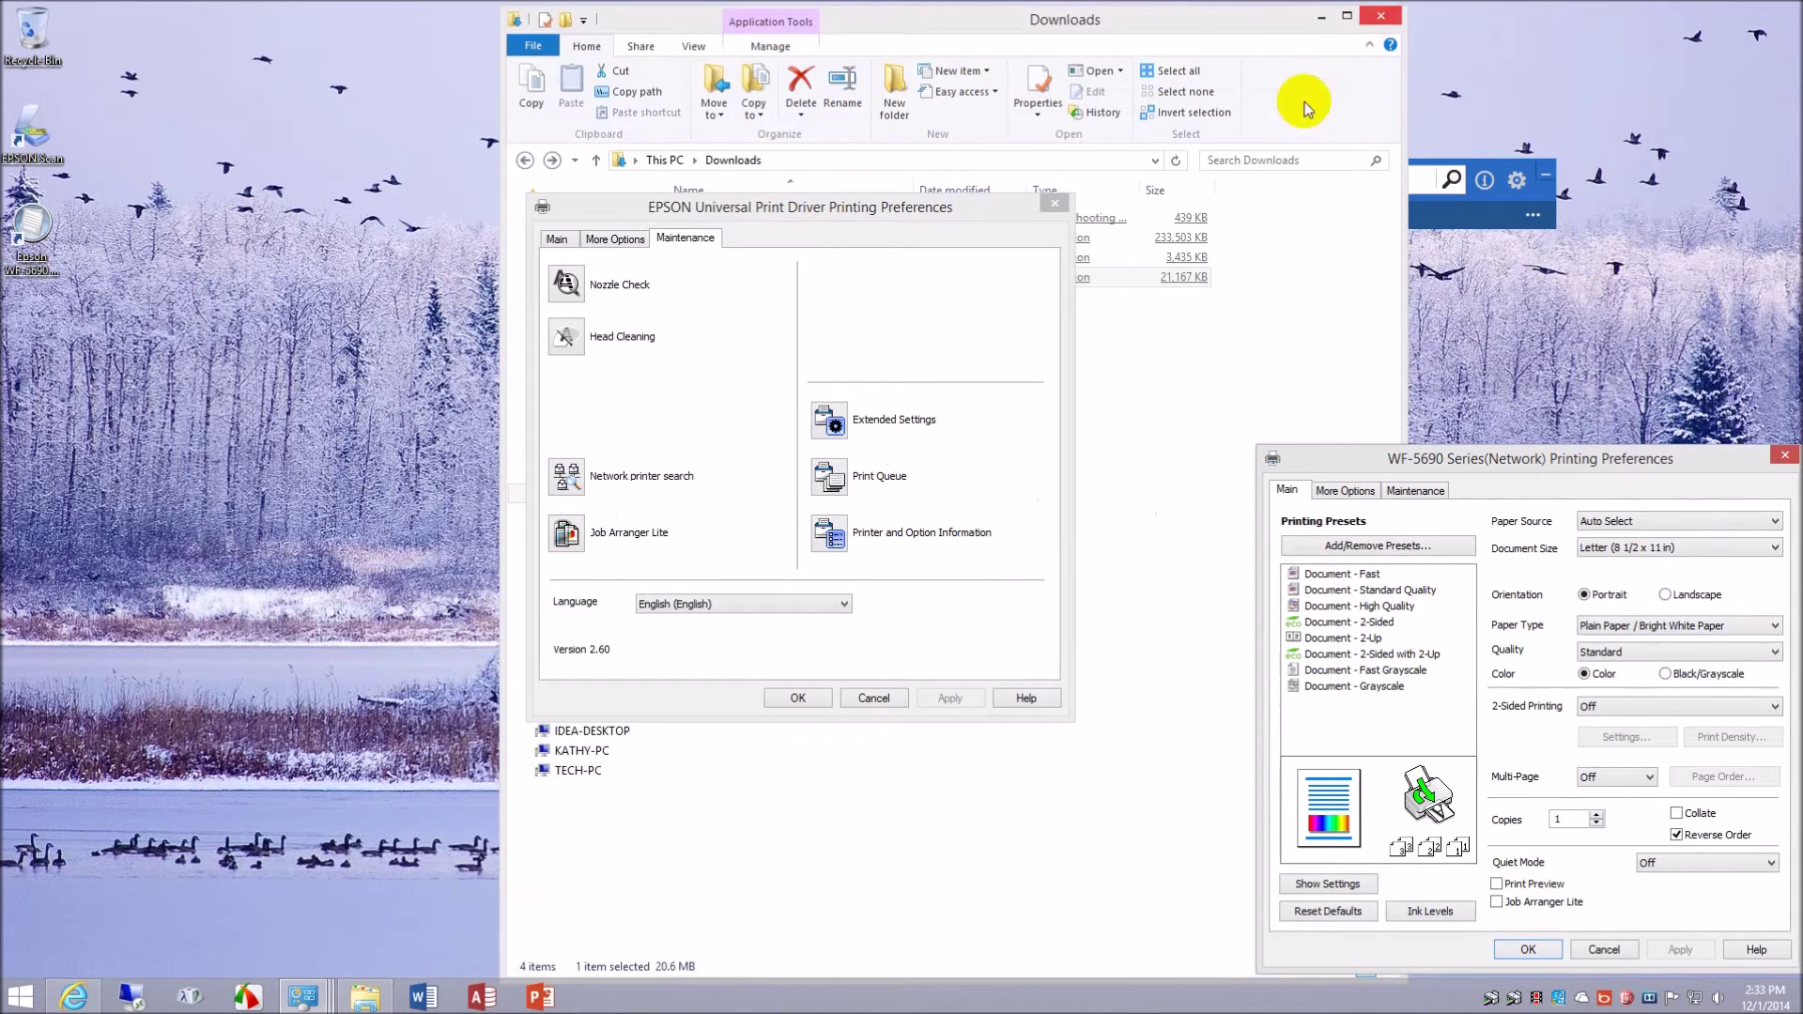
{"action": "left_click_drag", "start_coordinate": [813, 225], "coordinate": [684, 311]}
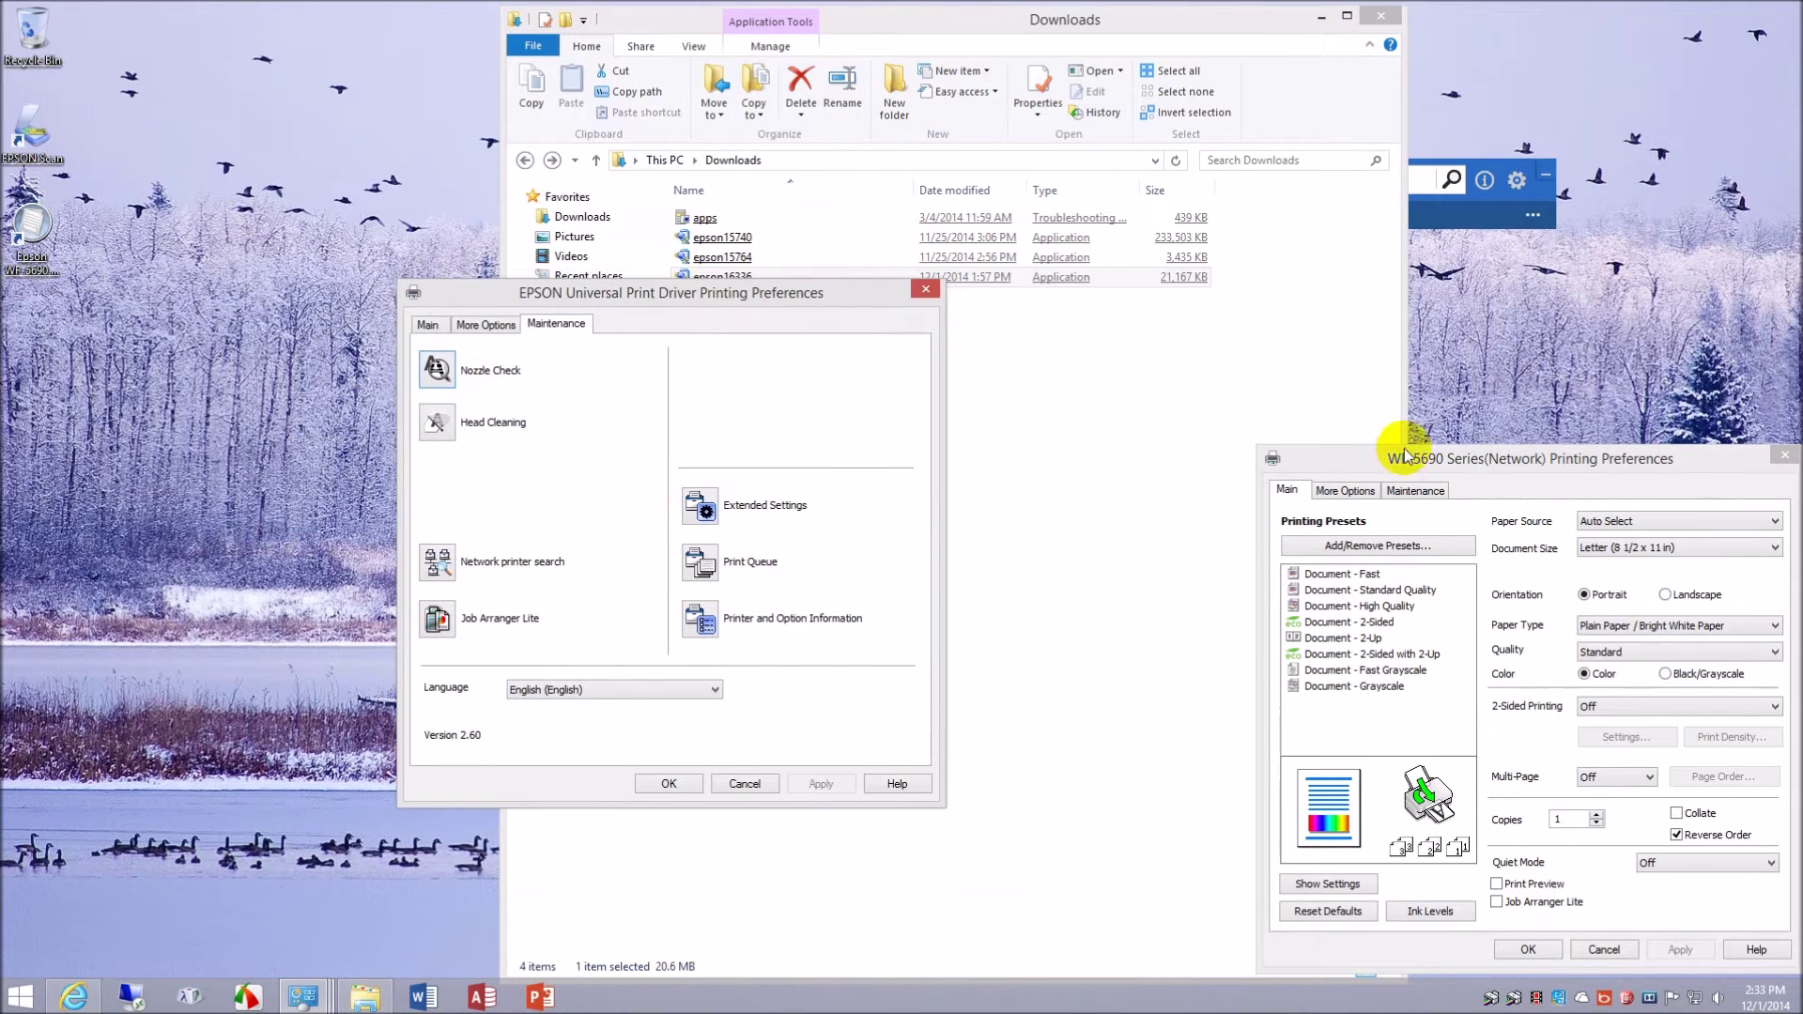
{"action": "left_click_drag", "start_coordinate": [1527, 467], "coordinate": [1273, 290]}
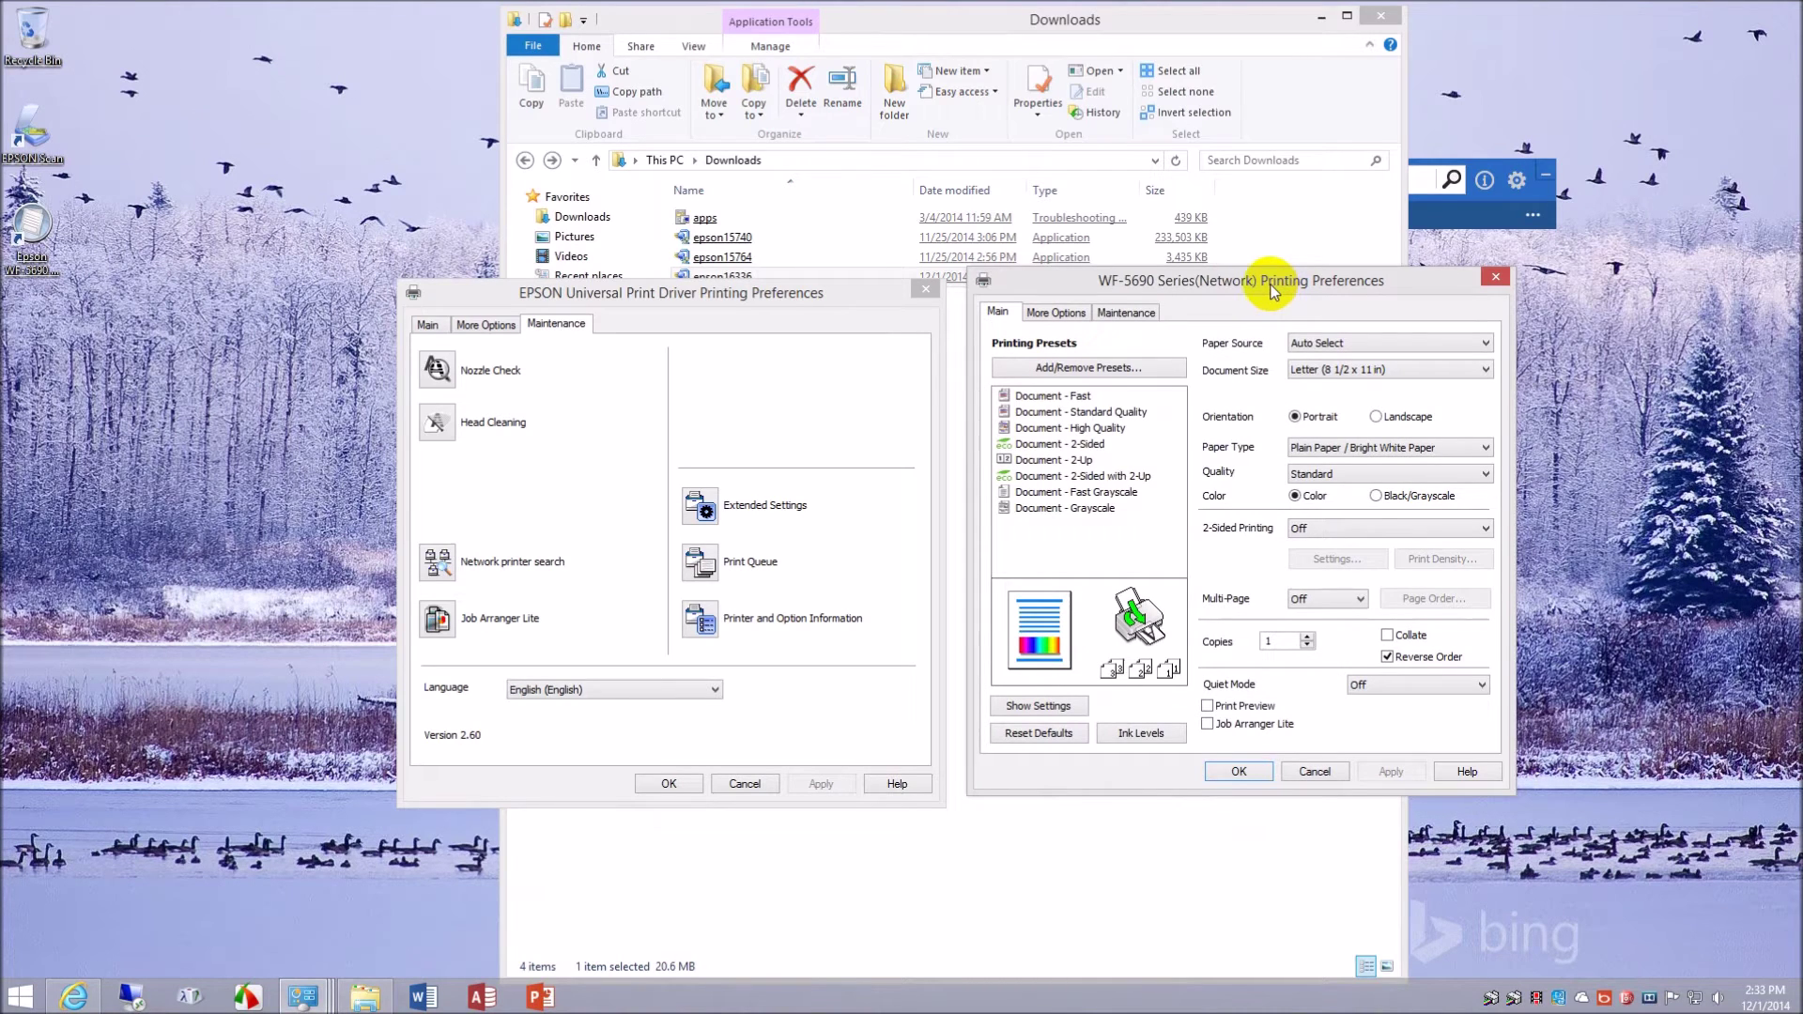
{"action": "left_click", "coordinate": [430, 324]}
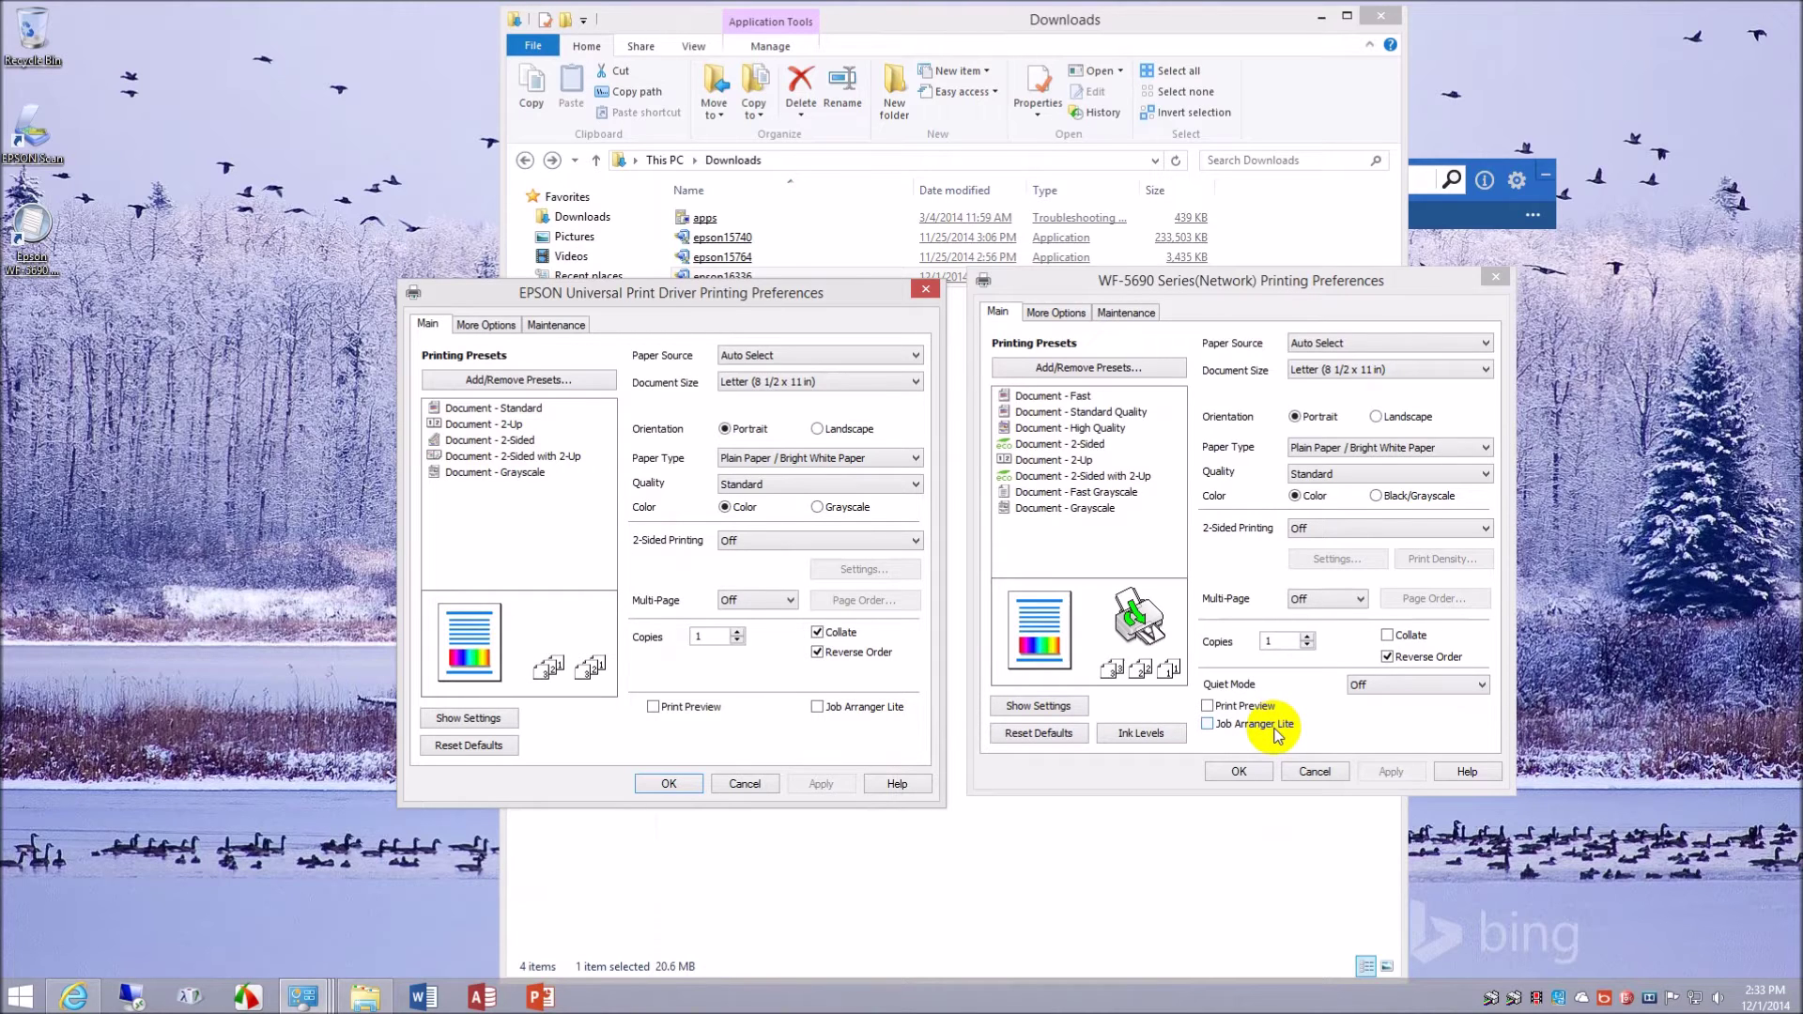
- Show More Options in both dialogs, opening and cancelling the Universal driver's Image Options
{"action": "left_click", "coordinate": [486, 327]}
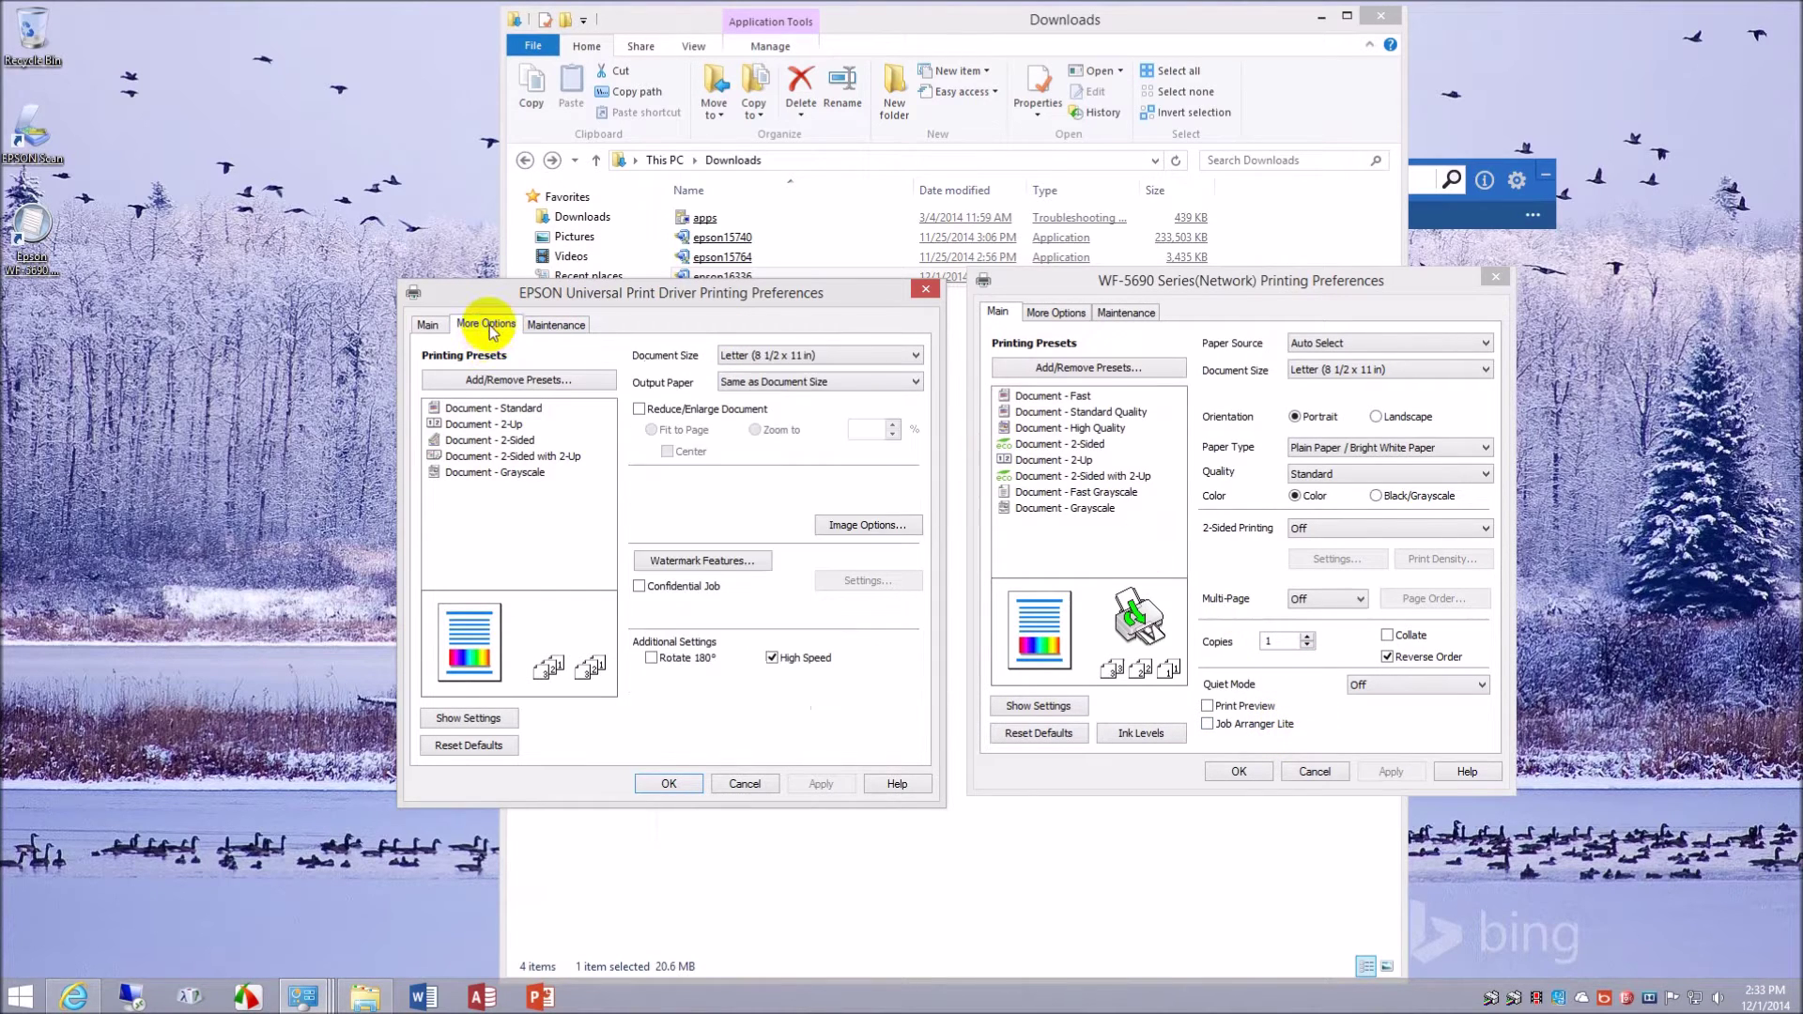
{"action": "left_click", "coordinate": [1065, 316]}
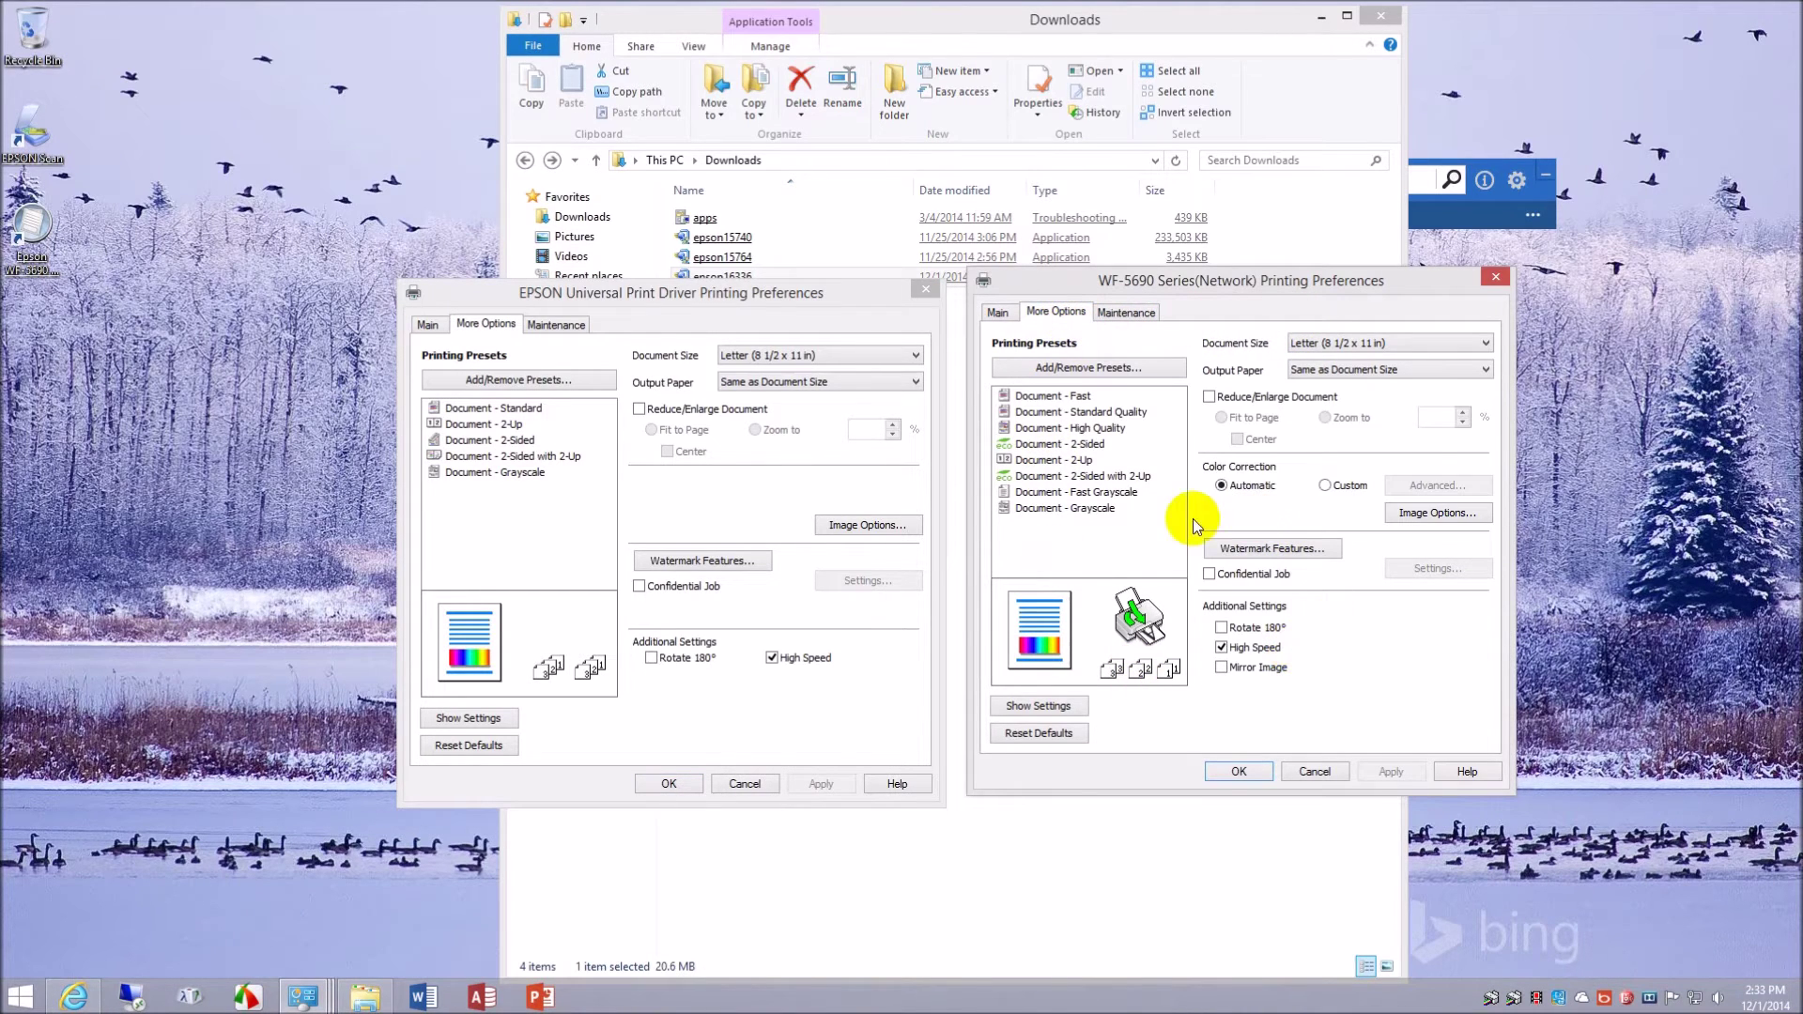
{"action": "left_click", "coordinate": [848, 526]}
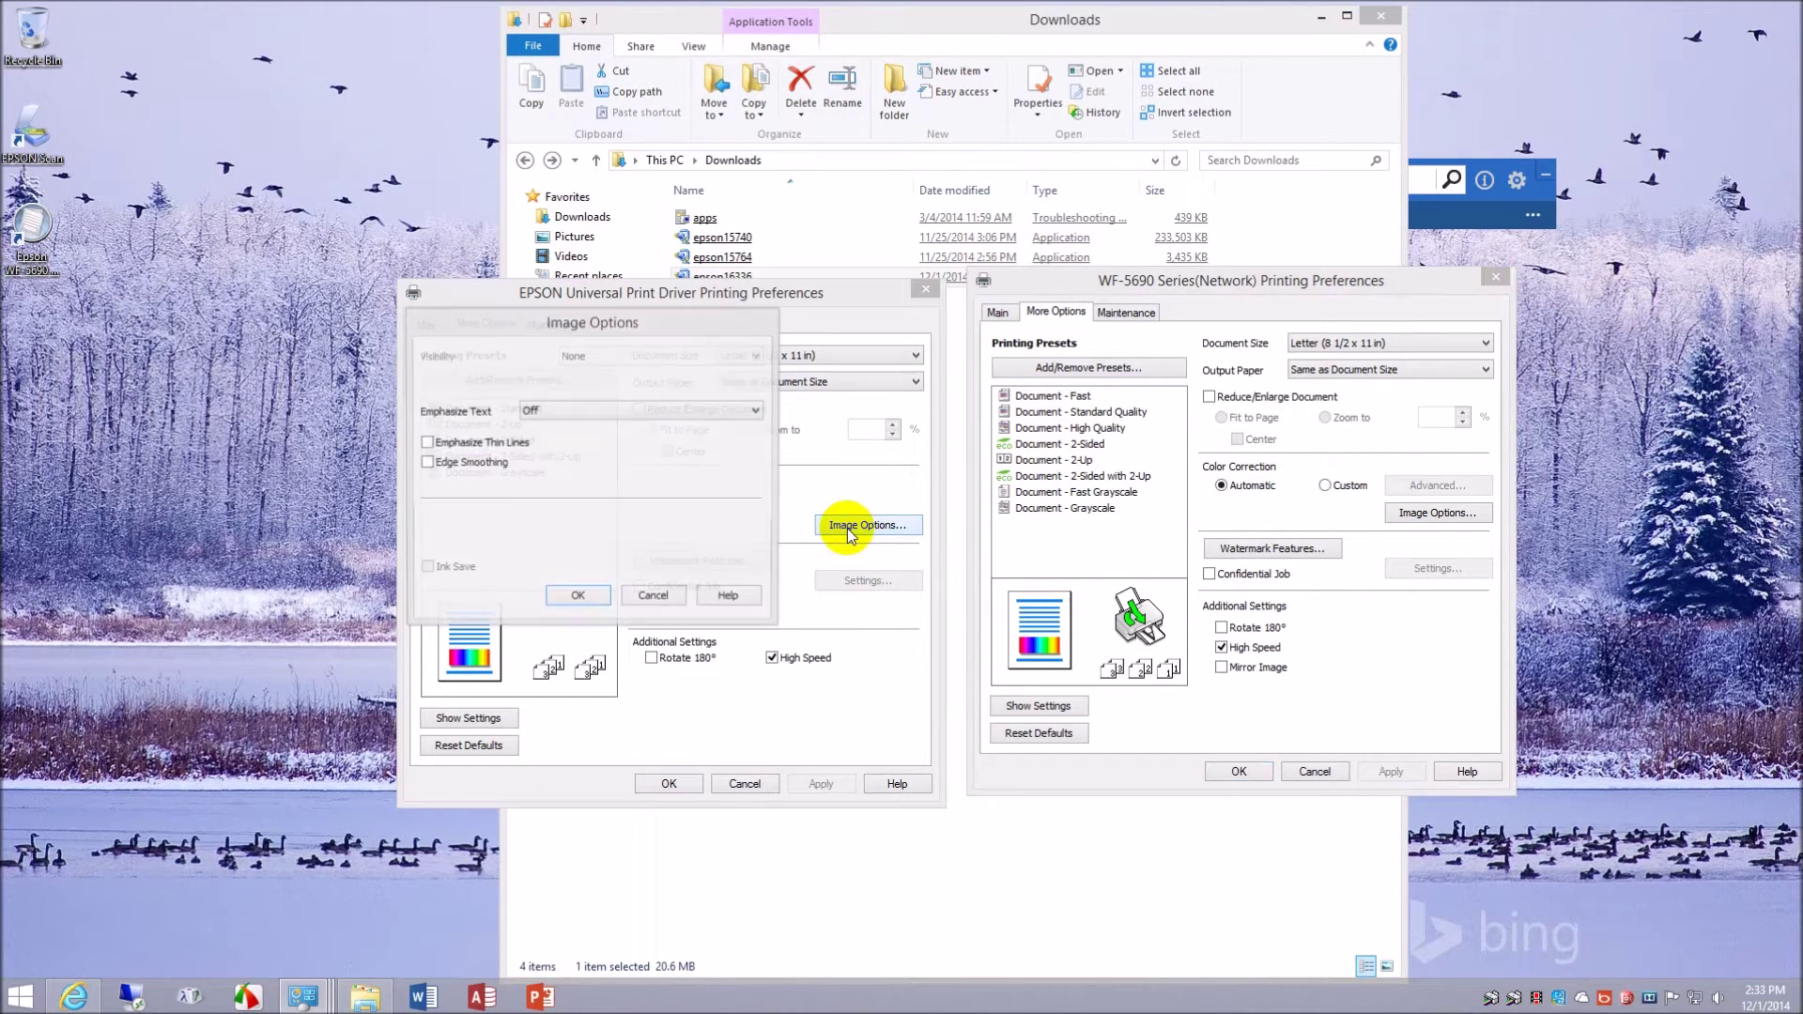
{"action": "left_click", "coordinate": [654, 597]}
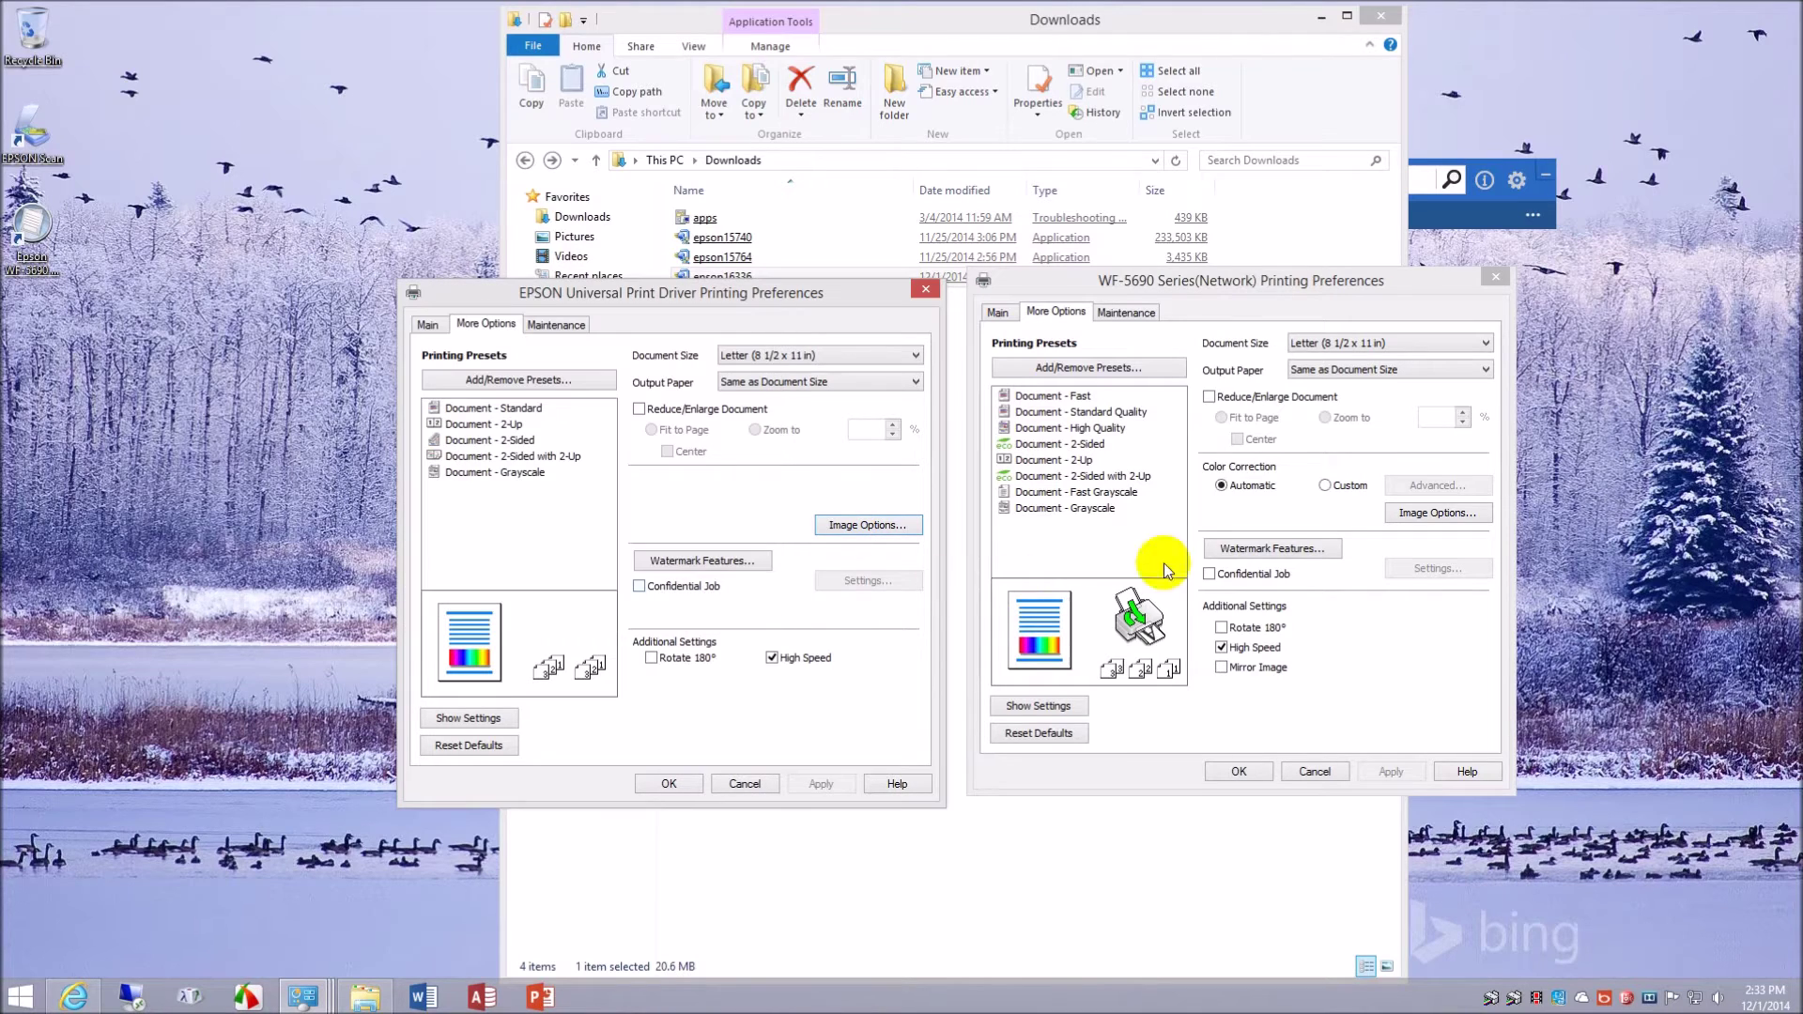
- Toggle WF-5690 Color Correction to Custom and back to Automatic, then show Universal's Maintenance tab
{"action": "left_click", "coordinate": [1338, 495]}
{"action": "left_click", "coordinate": [1339, 495]}
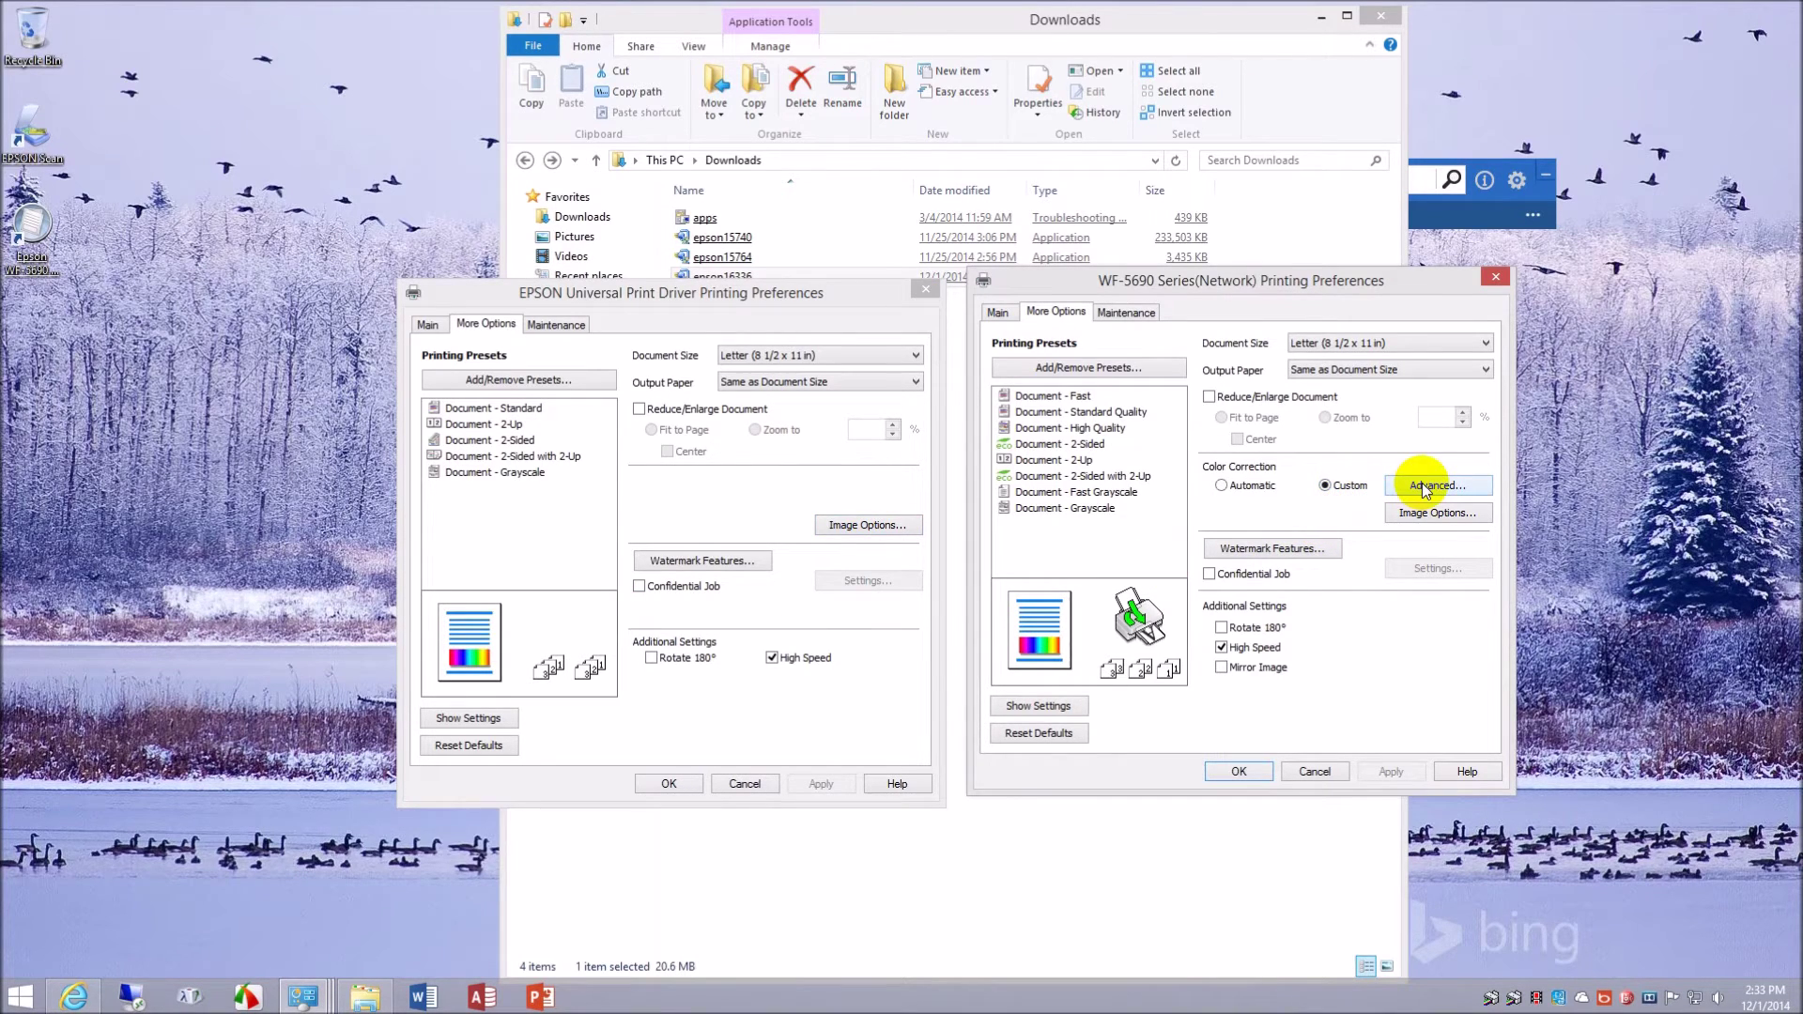
{"action": "left_click", "coordinate": [1220, 485]}
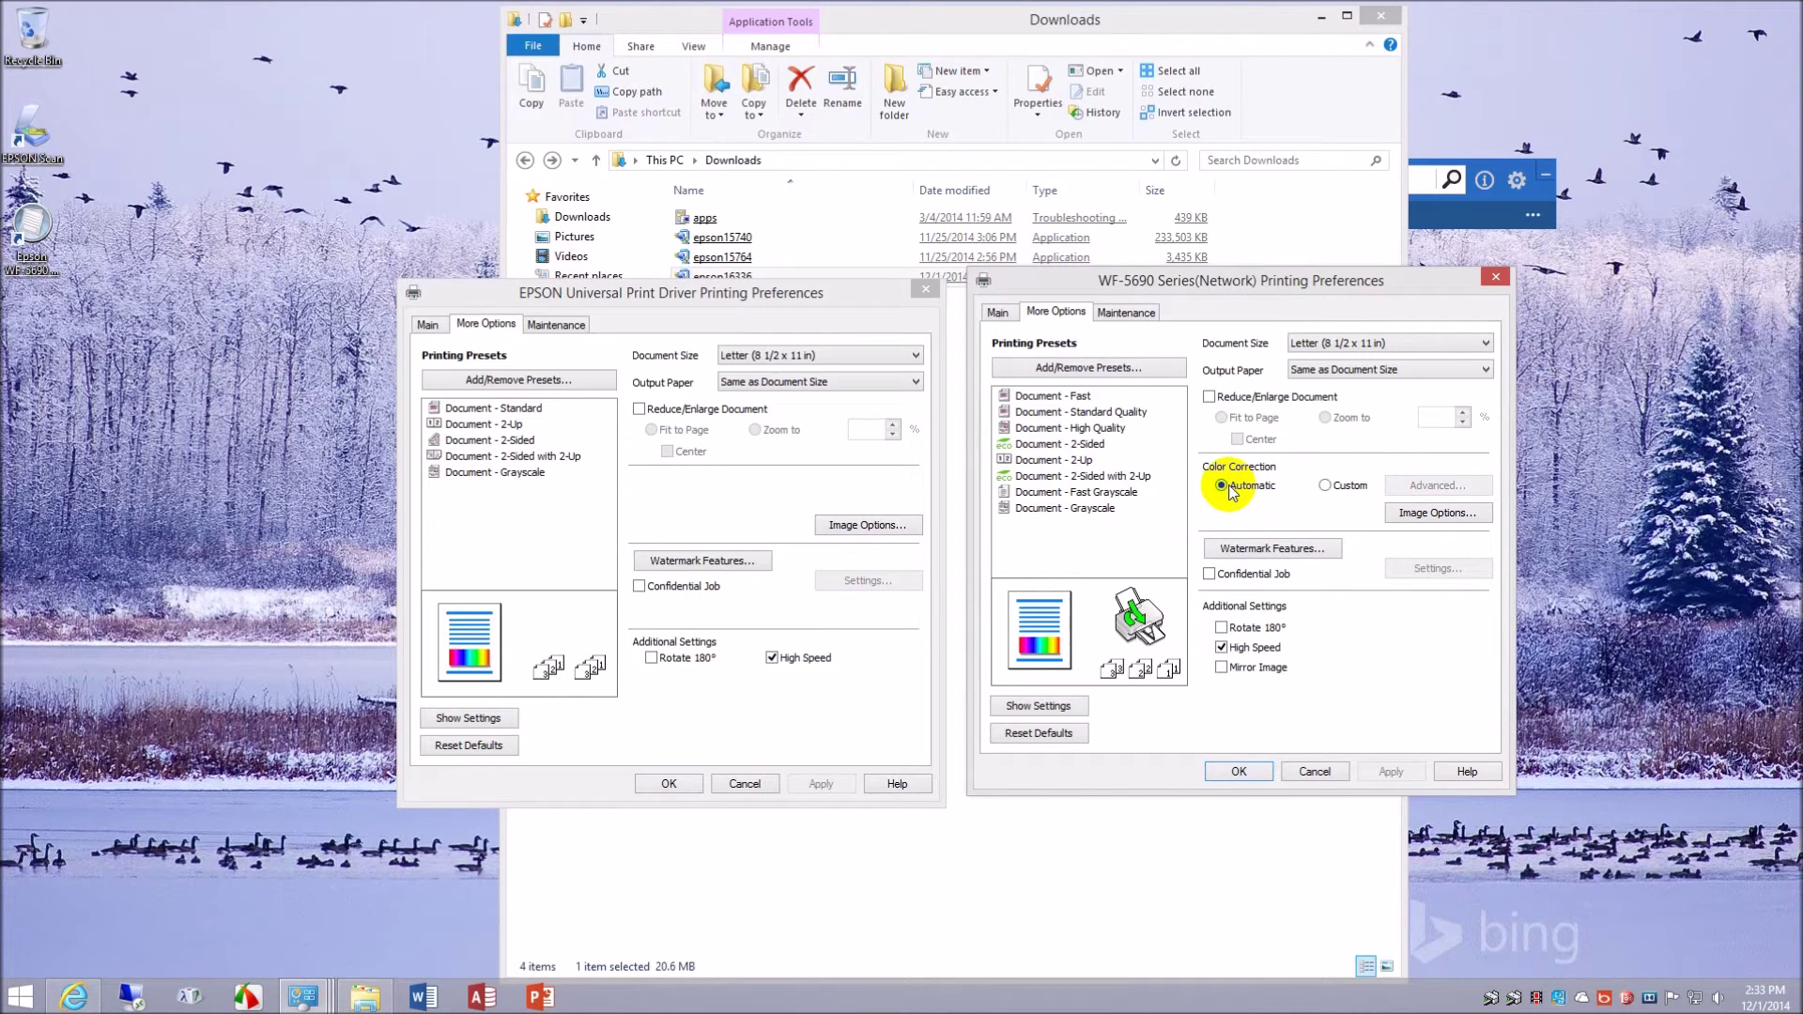
{"action": "left_click", "coordinate": [568, 325]}
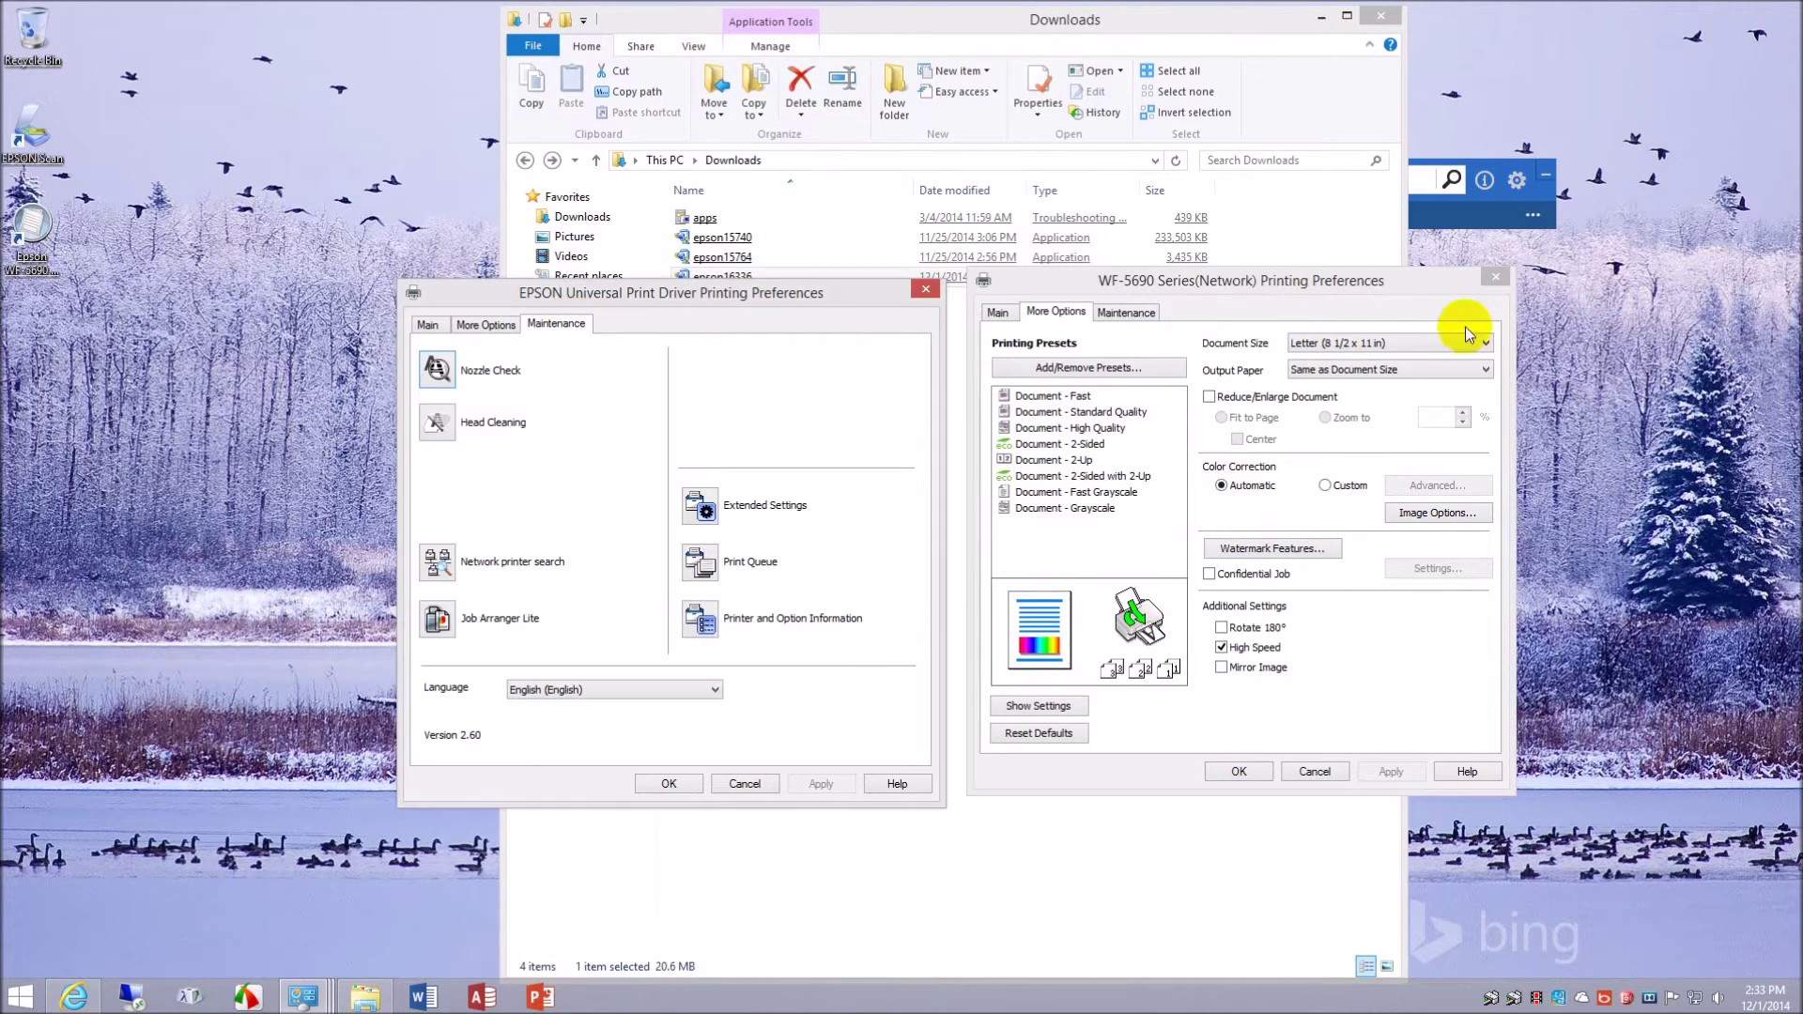
- Compare the WF-5690 Maintenance tools with the Universal driver's, then cancel both preferences dialogs
{"action": "left_click", "coordinate": [1128, 314]}
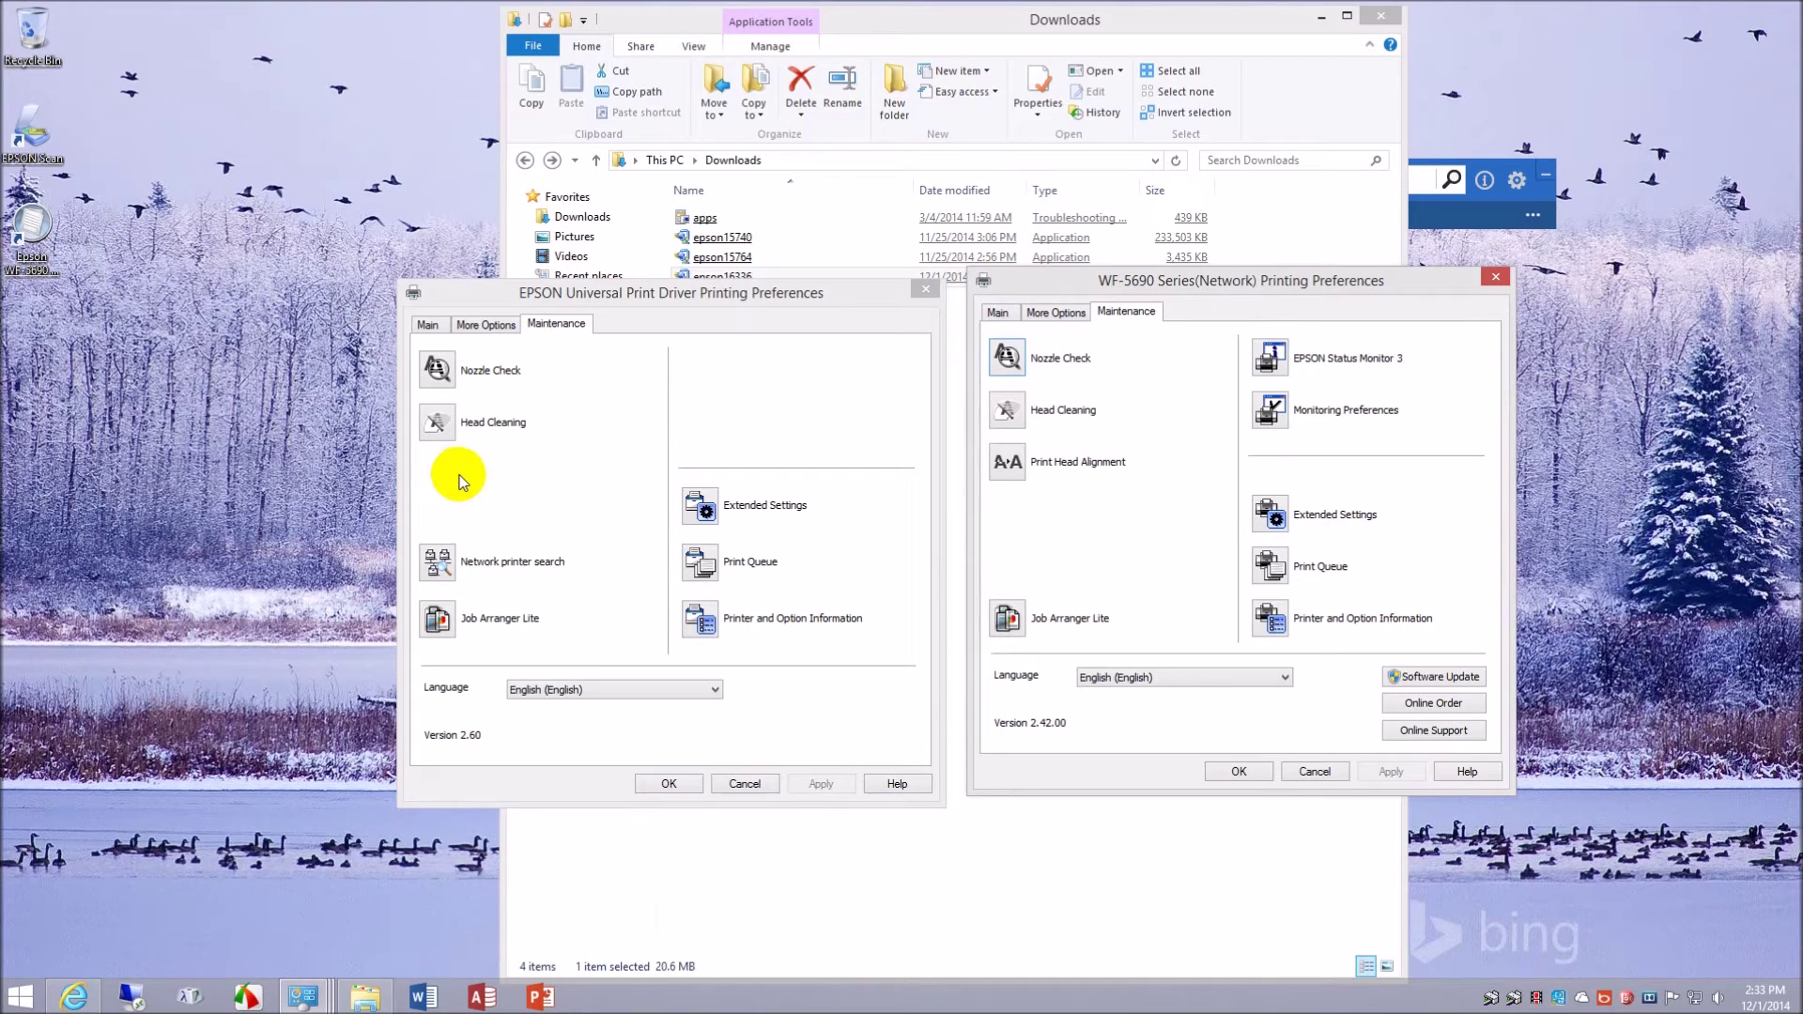
{"action": "left_click", "coordinate": [742, 786]}
{"action": "left_click", "coordinate": [1318, 771]}
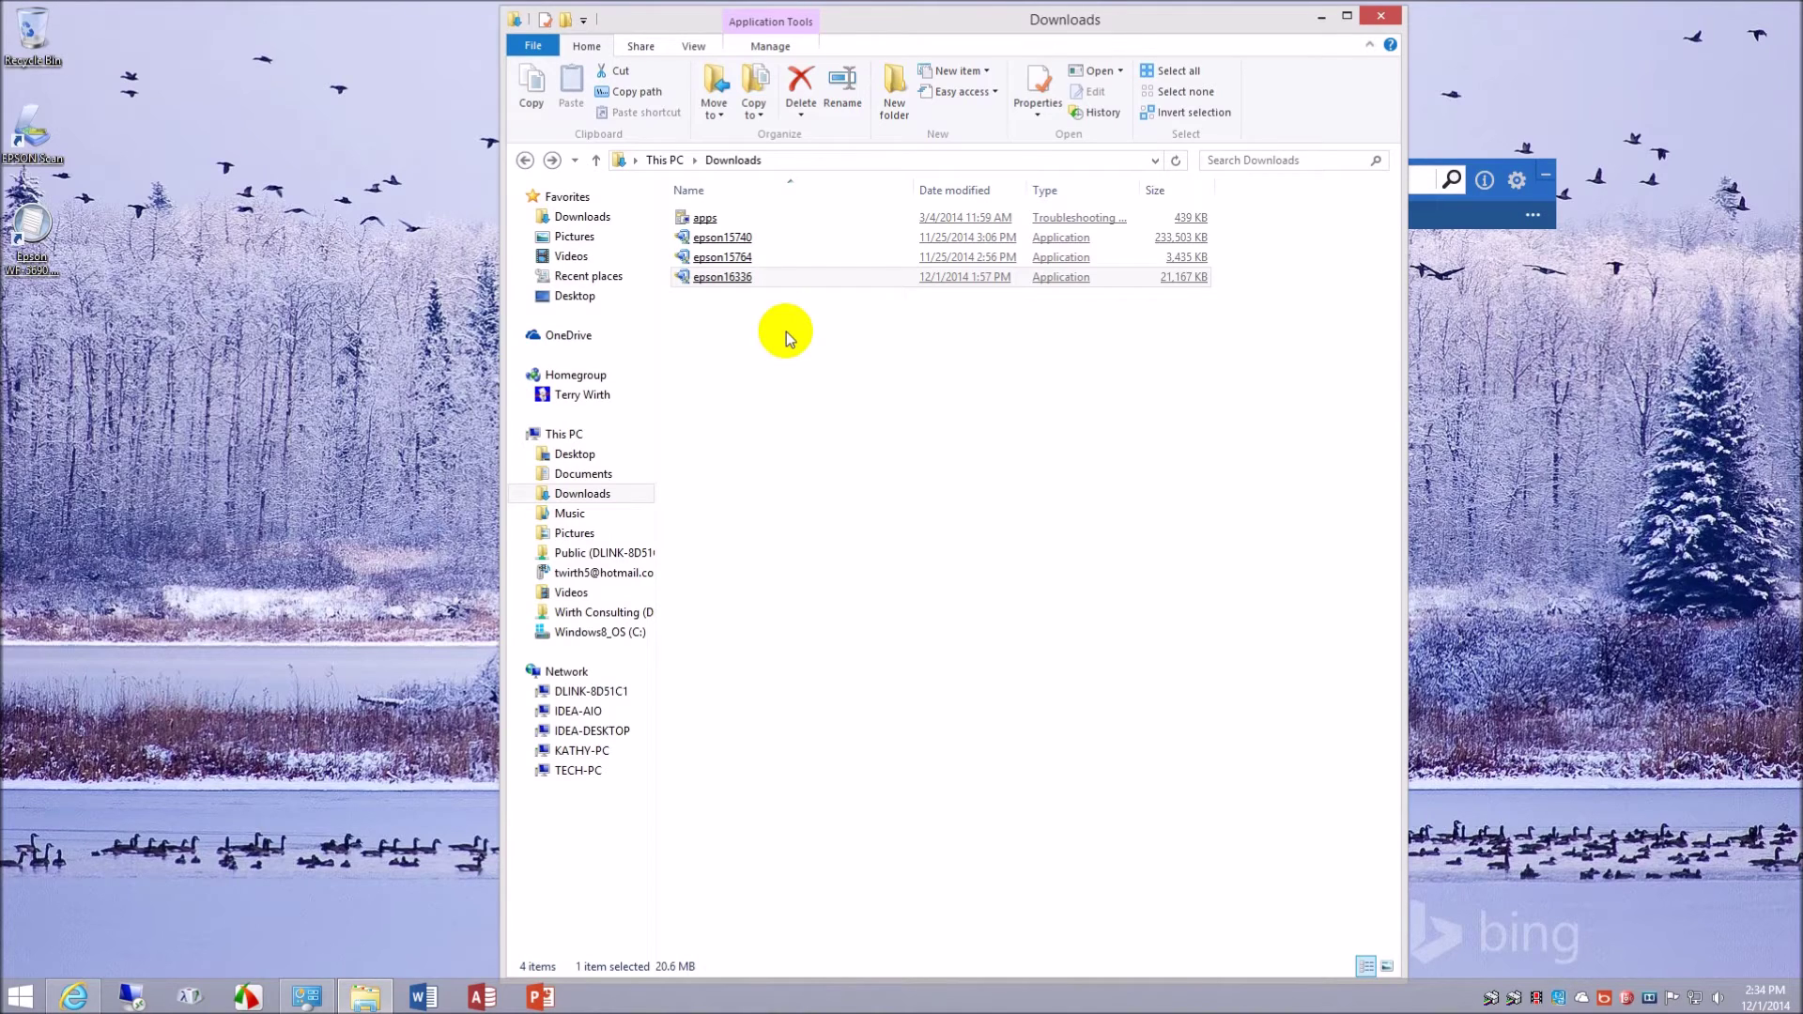
{"action": "left_click", "coordinate": [756, 243]}
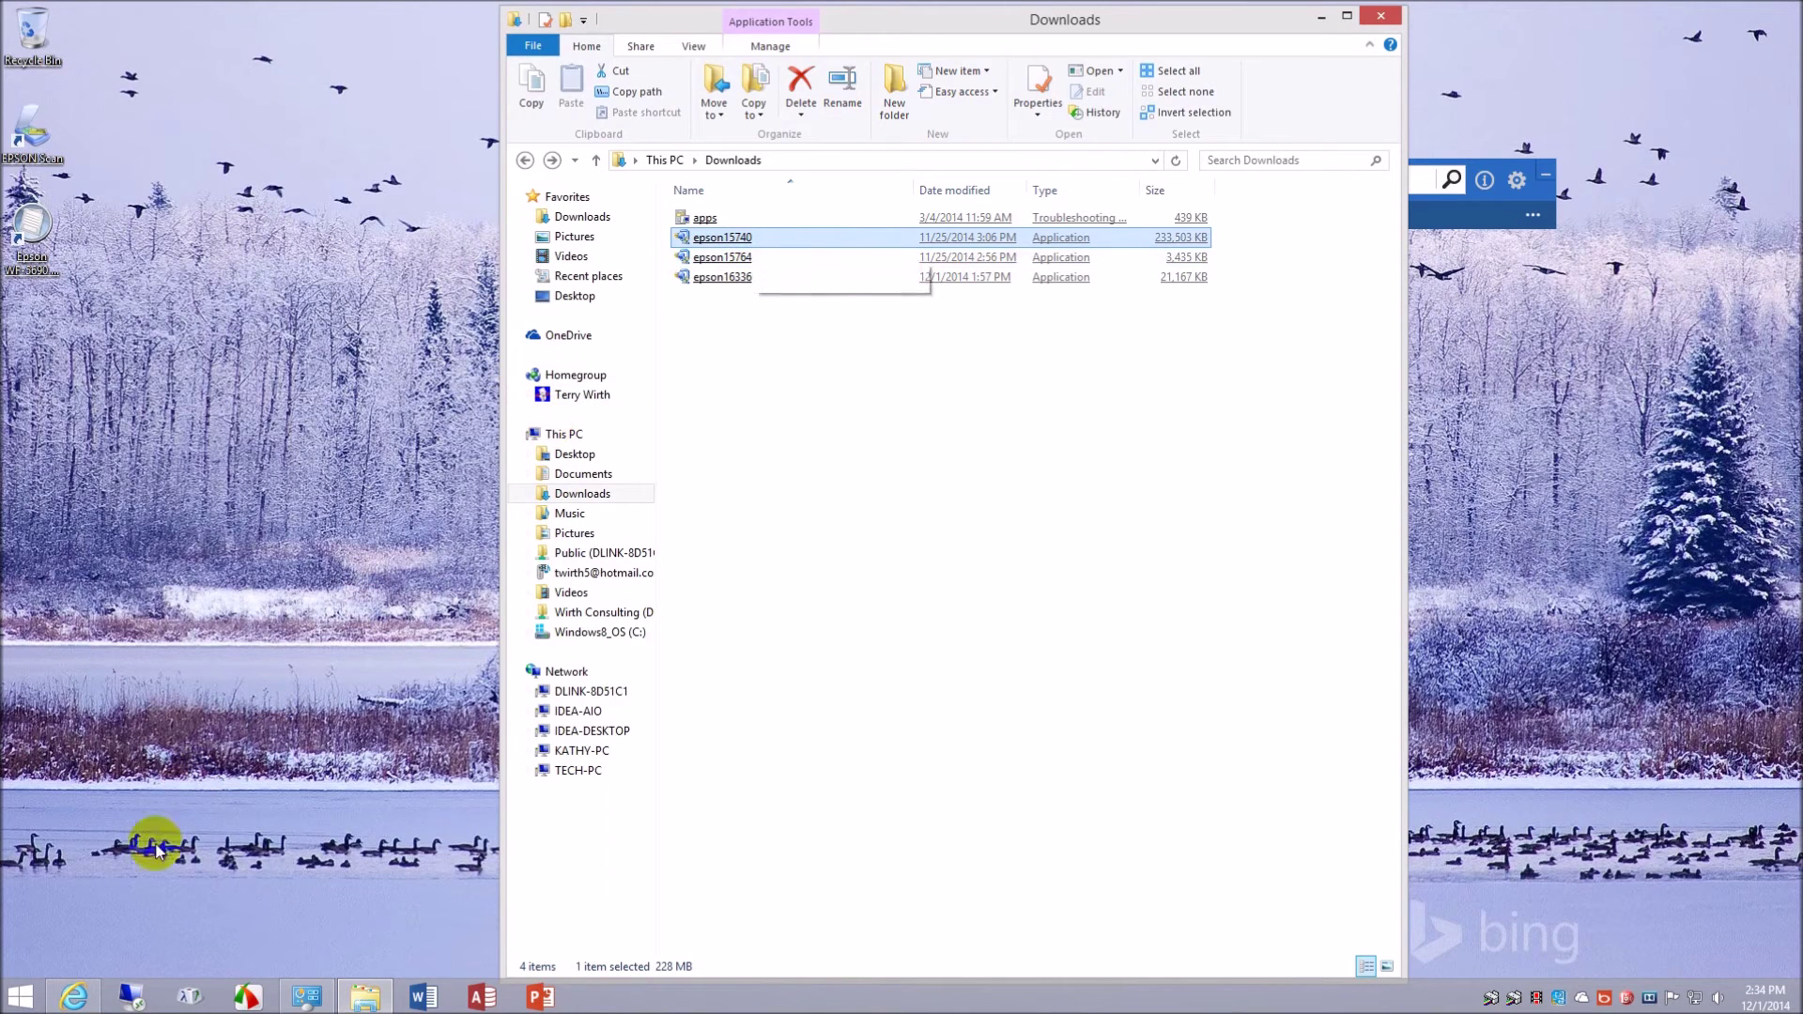
{"action": "left_click", "coordinate": [74, 997]}
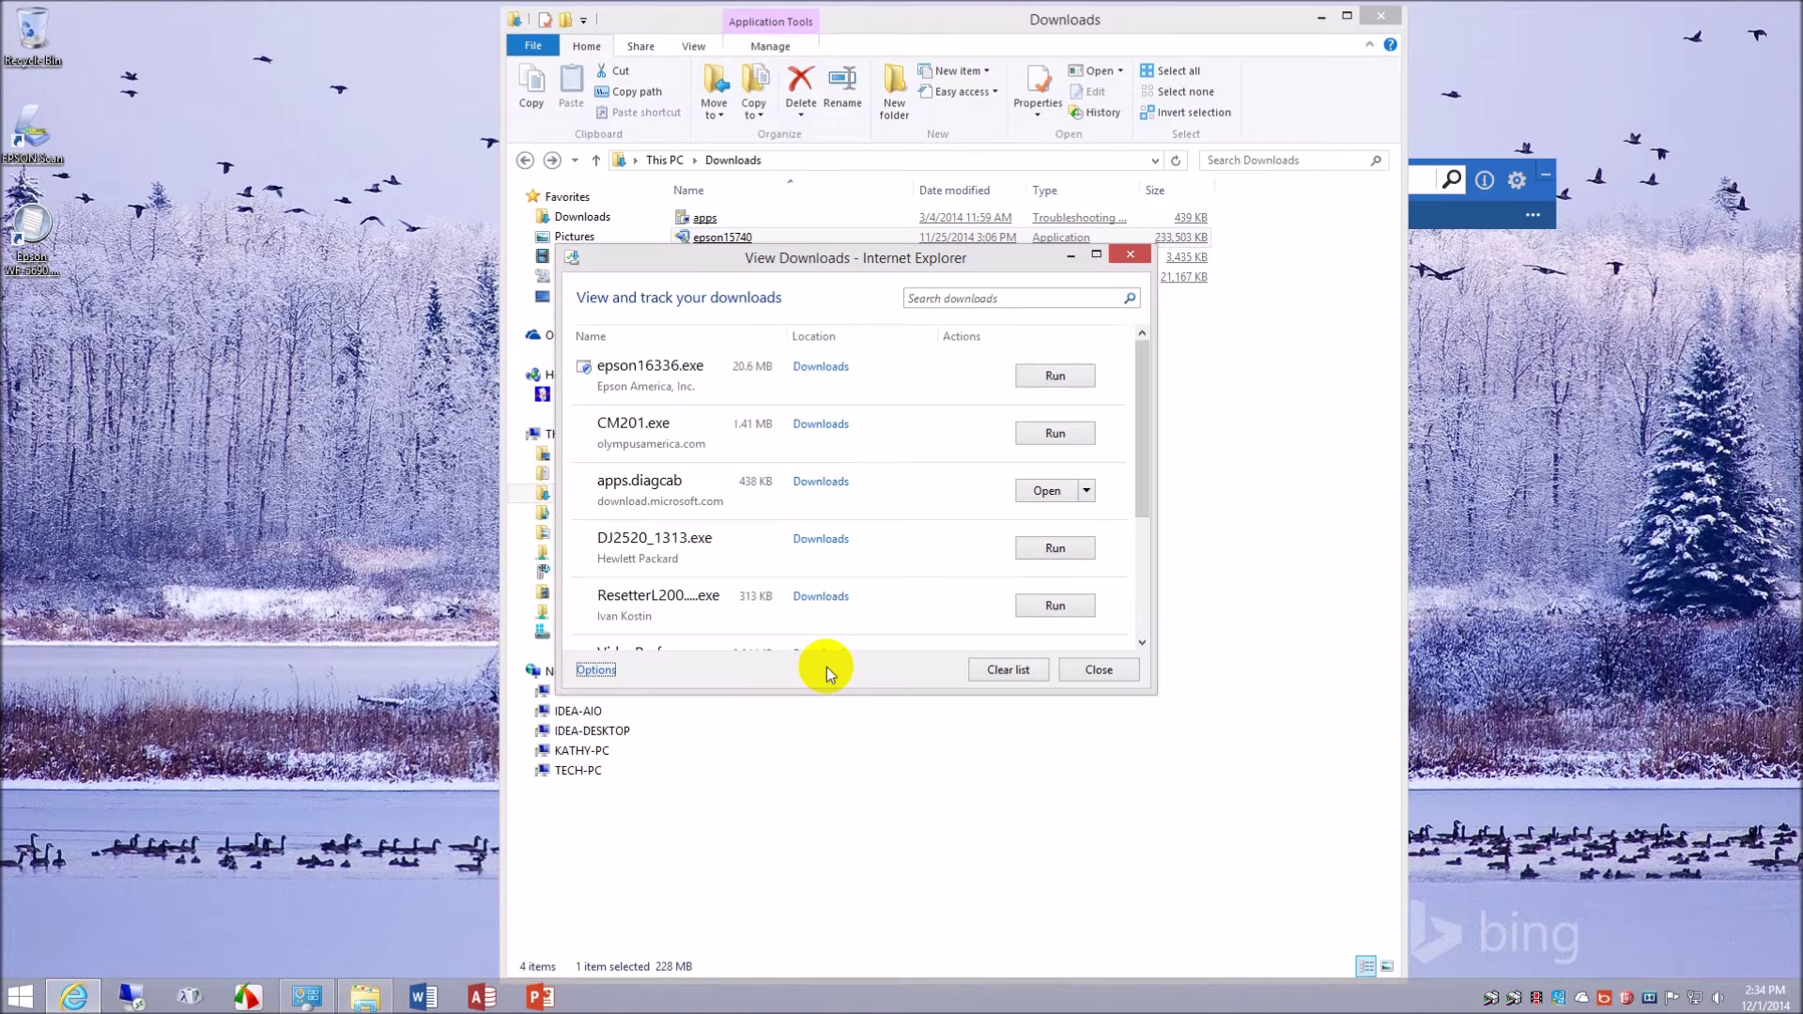
{"action": "left_click", "coordinate": [1099, 670]}
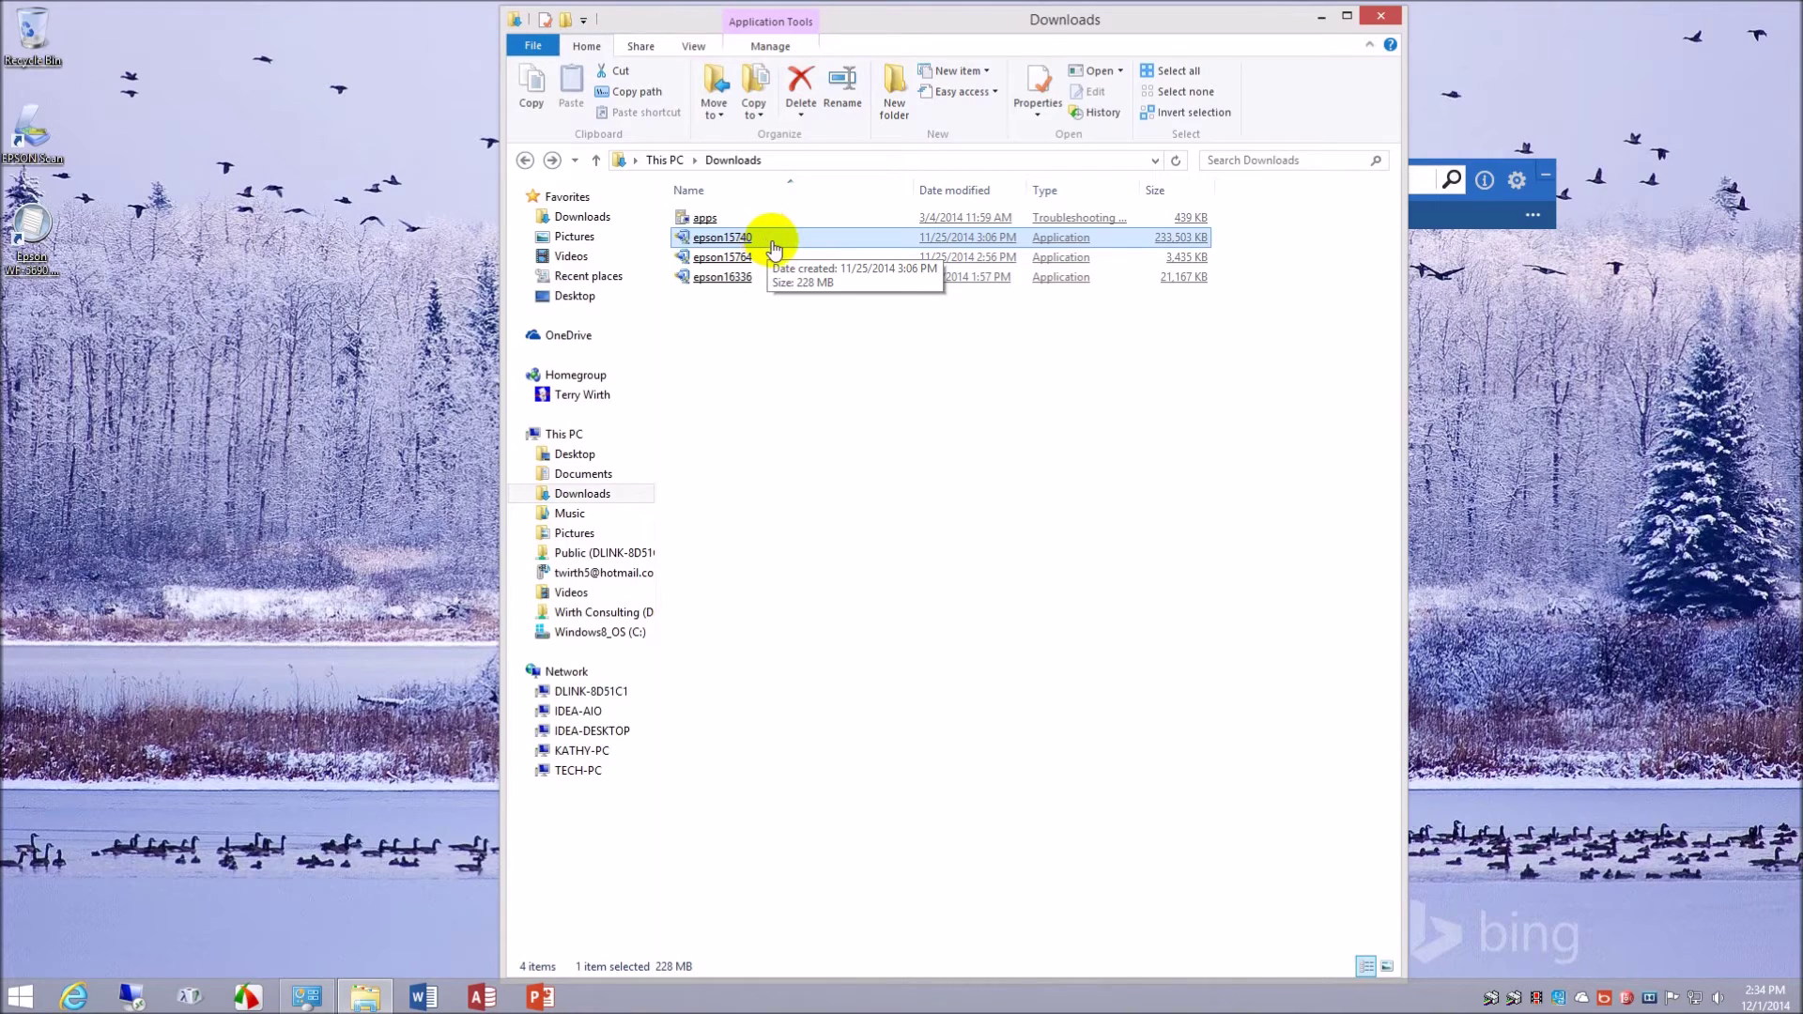
{"action": "left_click", "coordinate": [757, 258]}
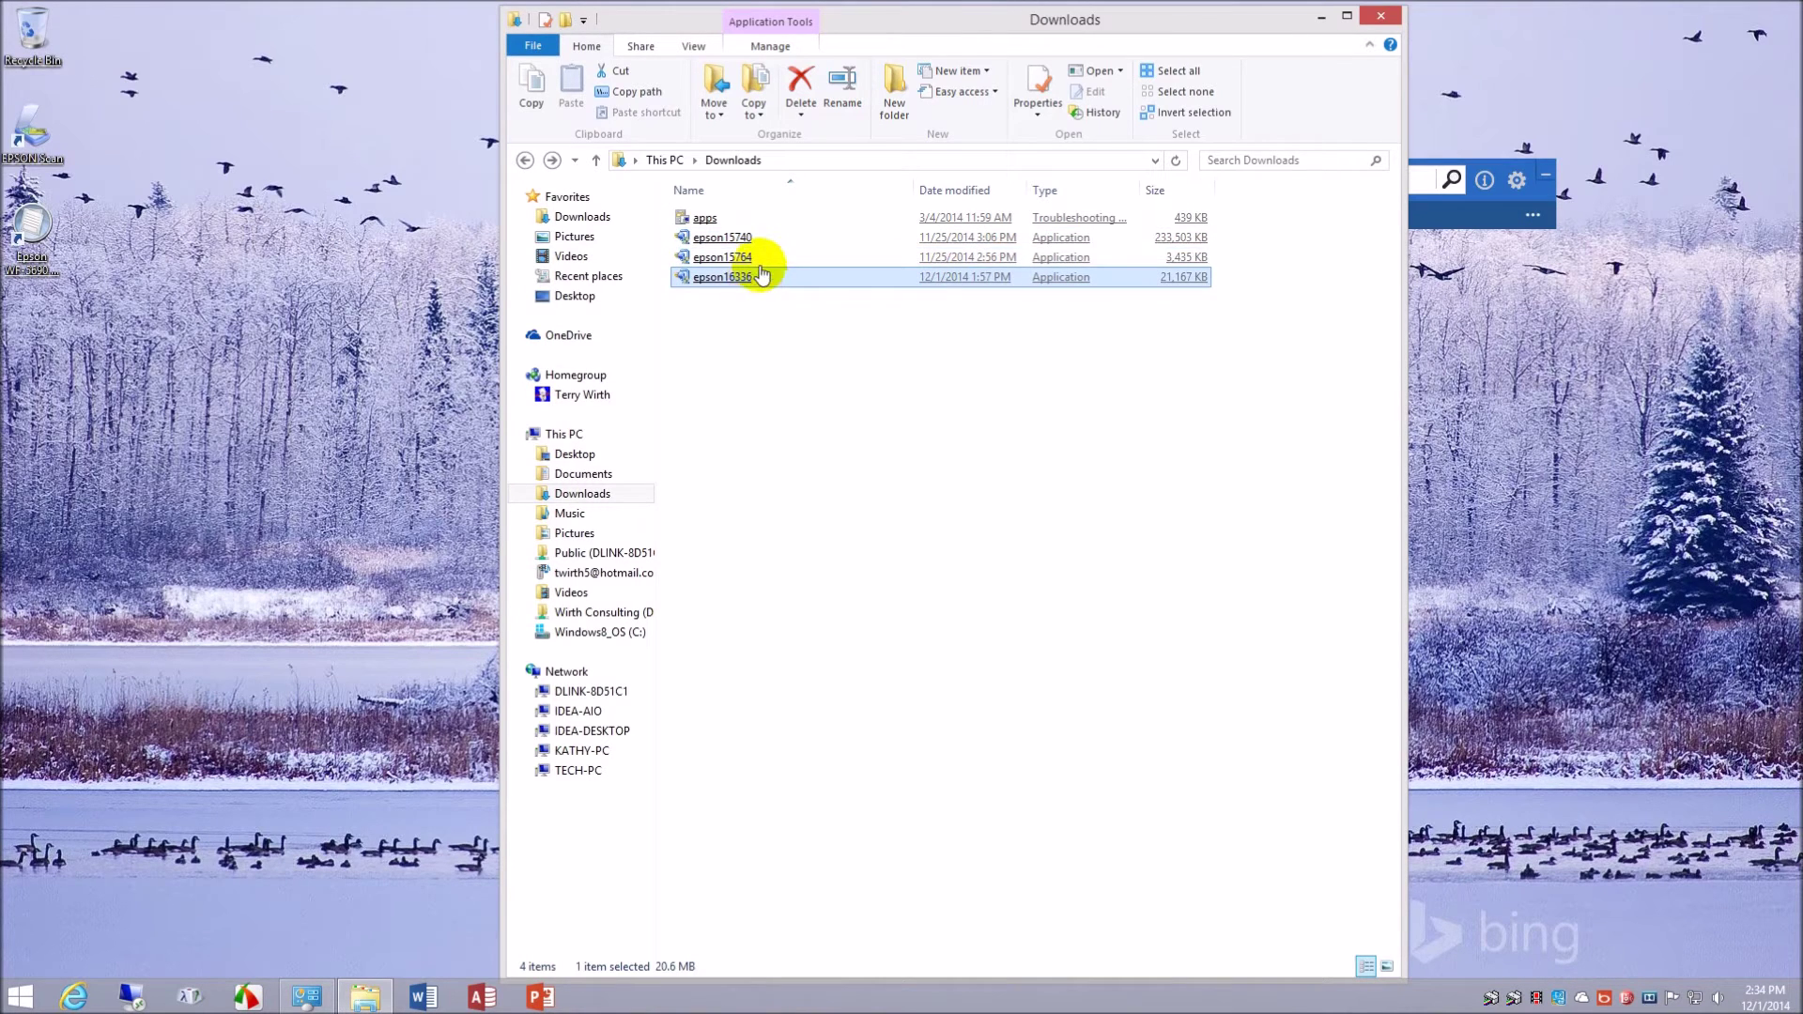
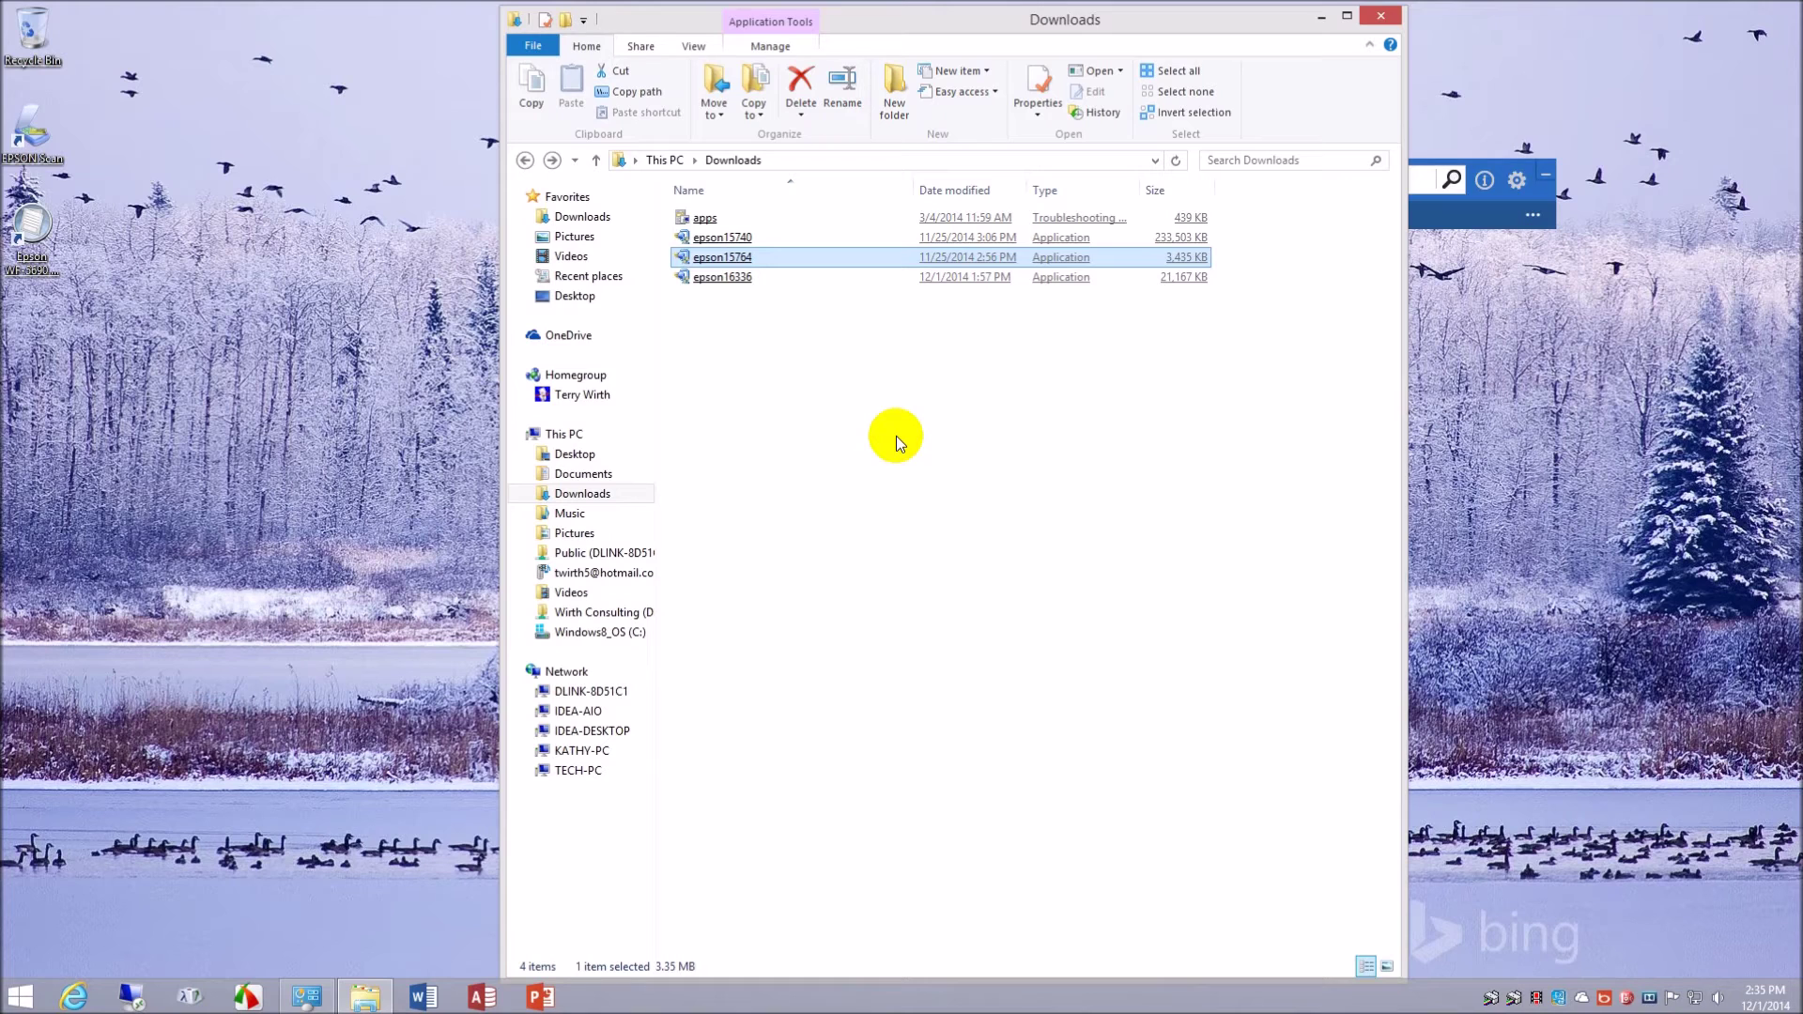
- Close the Downloads folder, launch EPSON Scan from the desktop, and center its window
{"action": "left_click", "coordinate": [1386, 19]}
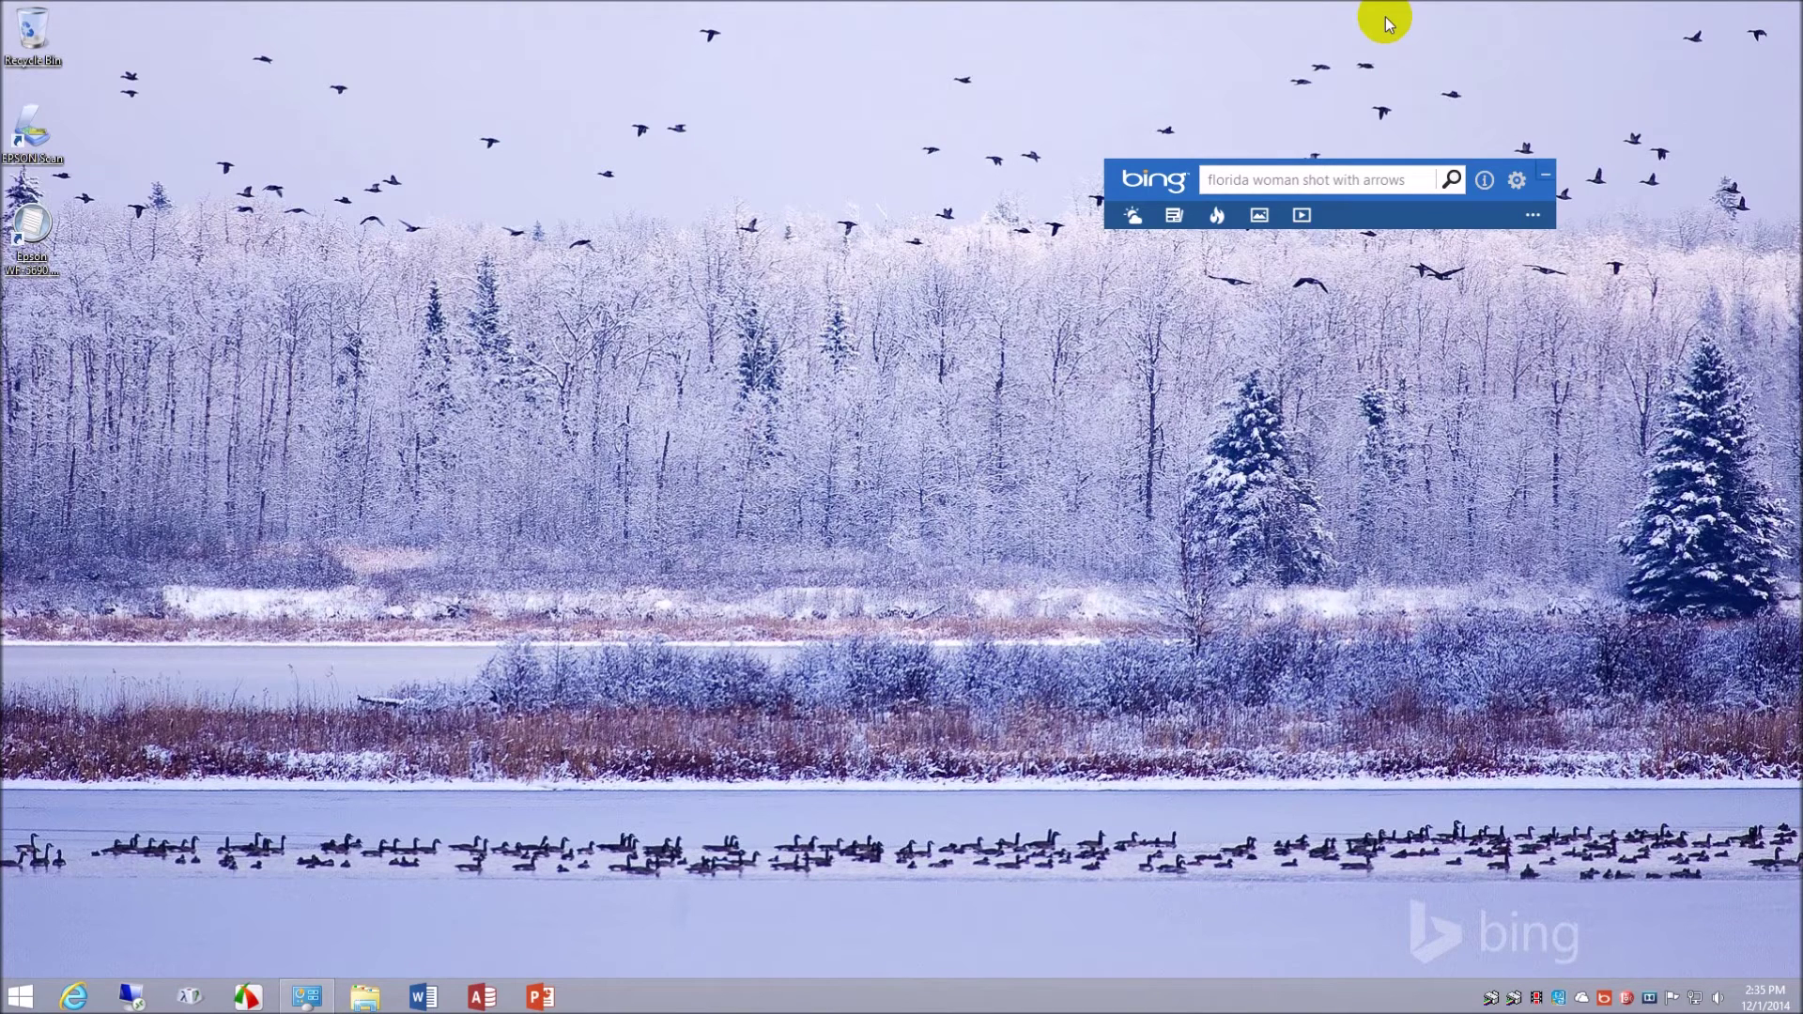
{"action": "double_click", "coordinate": [21, 127]}
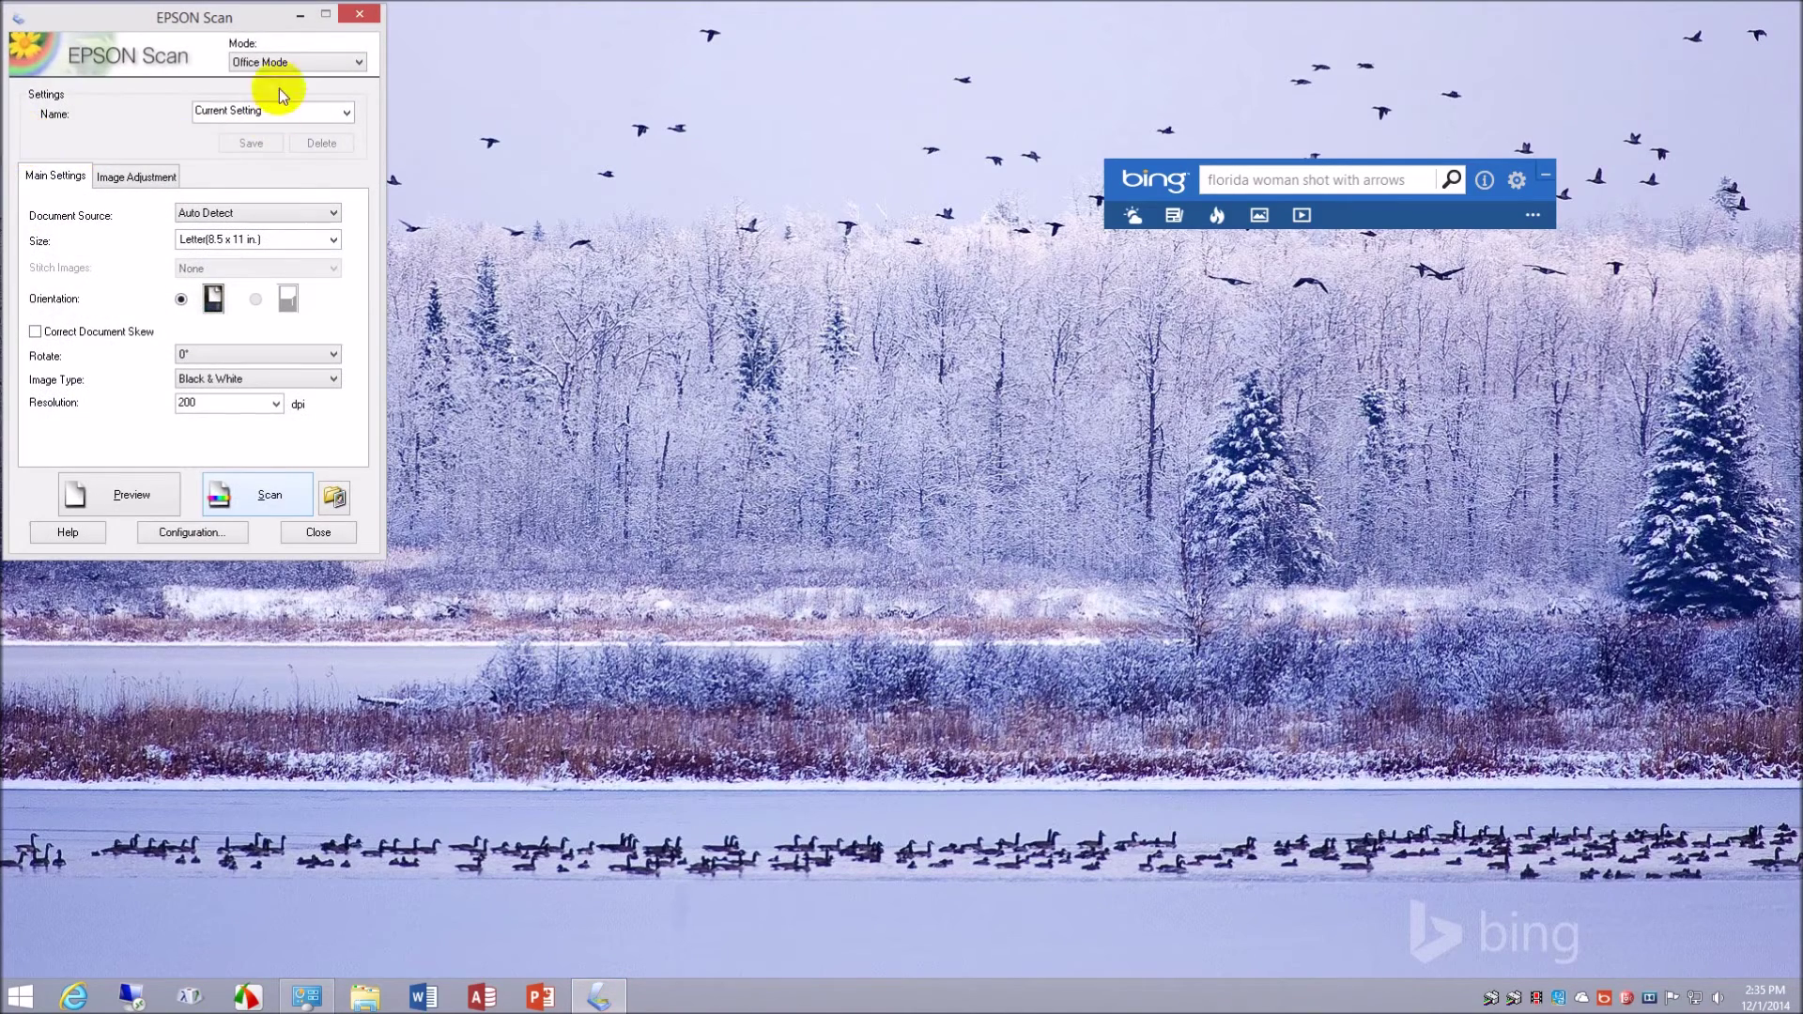
{"action": "left_click_drag", "start_coordinate": [242, 17], "coordinate": [810, 101]}
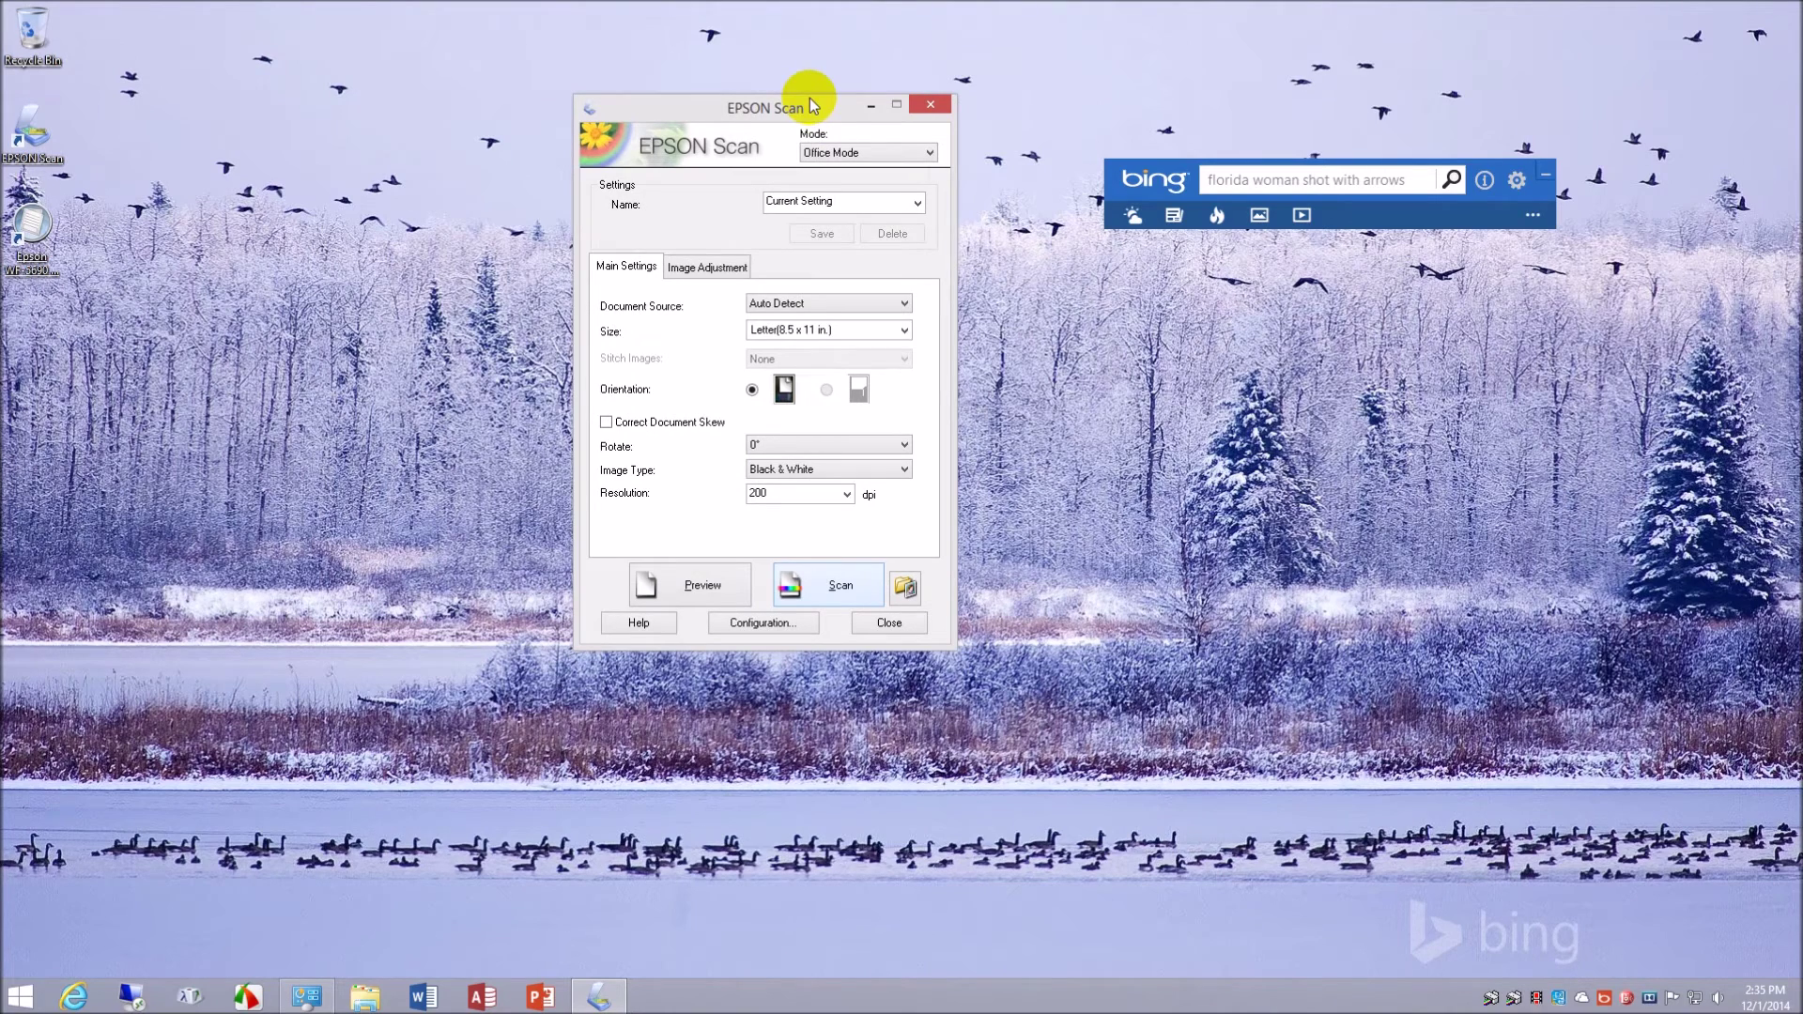
{"action": "left_click_drag", "start_coordinate": [801, 103], "coordinate": [948, 216]}
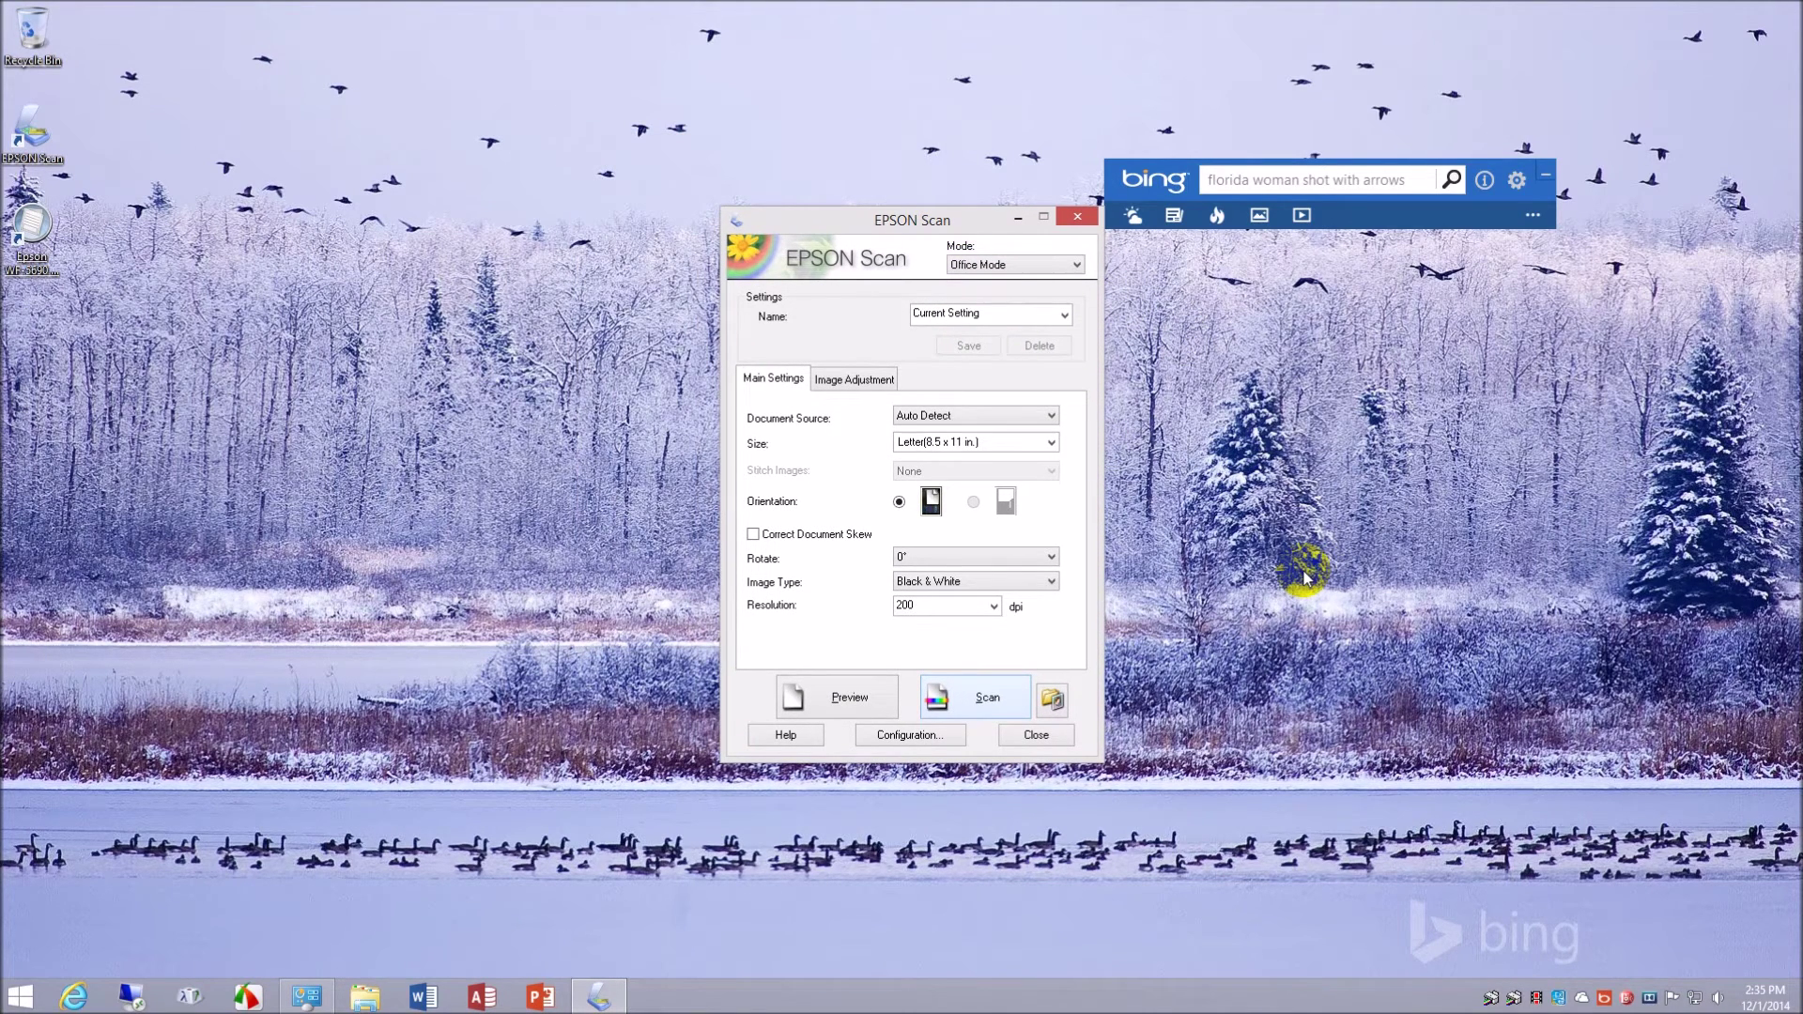
- Open and cancel Configuration, then check the Mode list while keeping Office Mode
{"action": "left_click", "coordinate": [944, 742]}
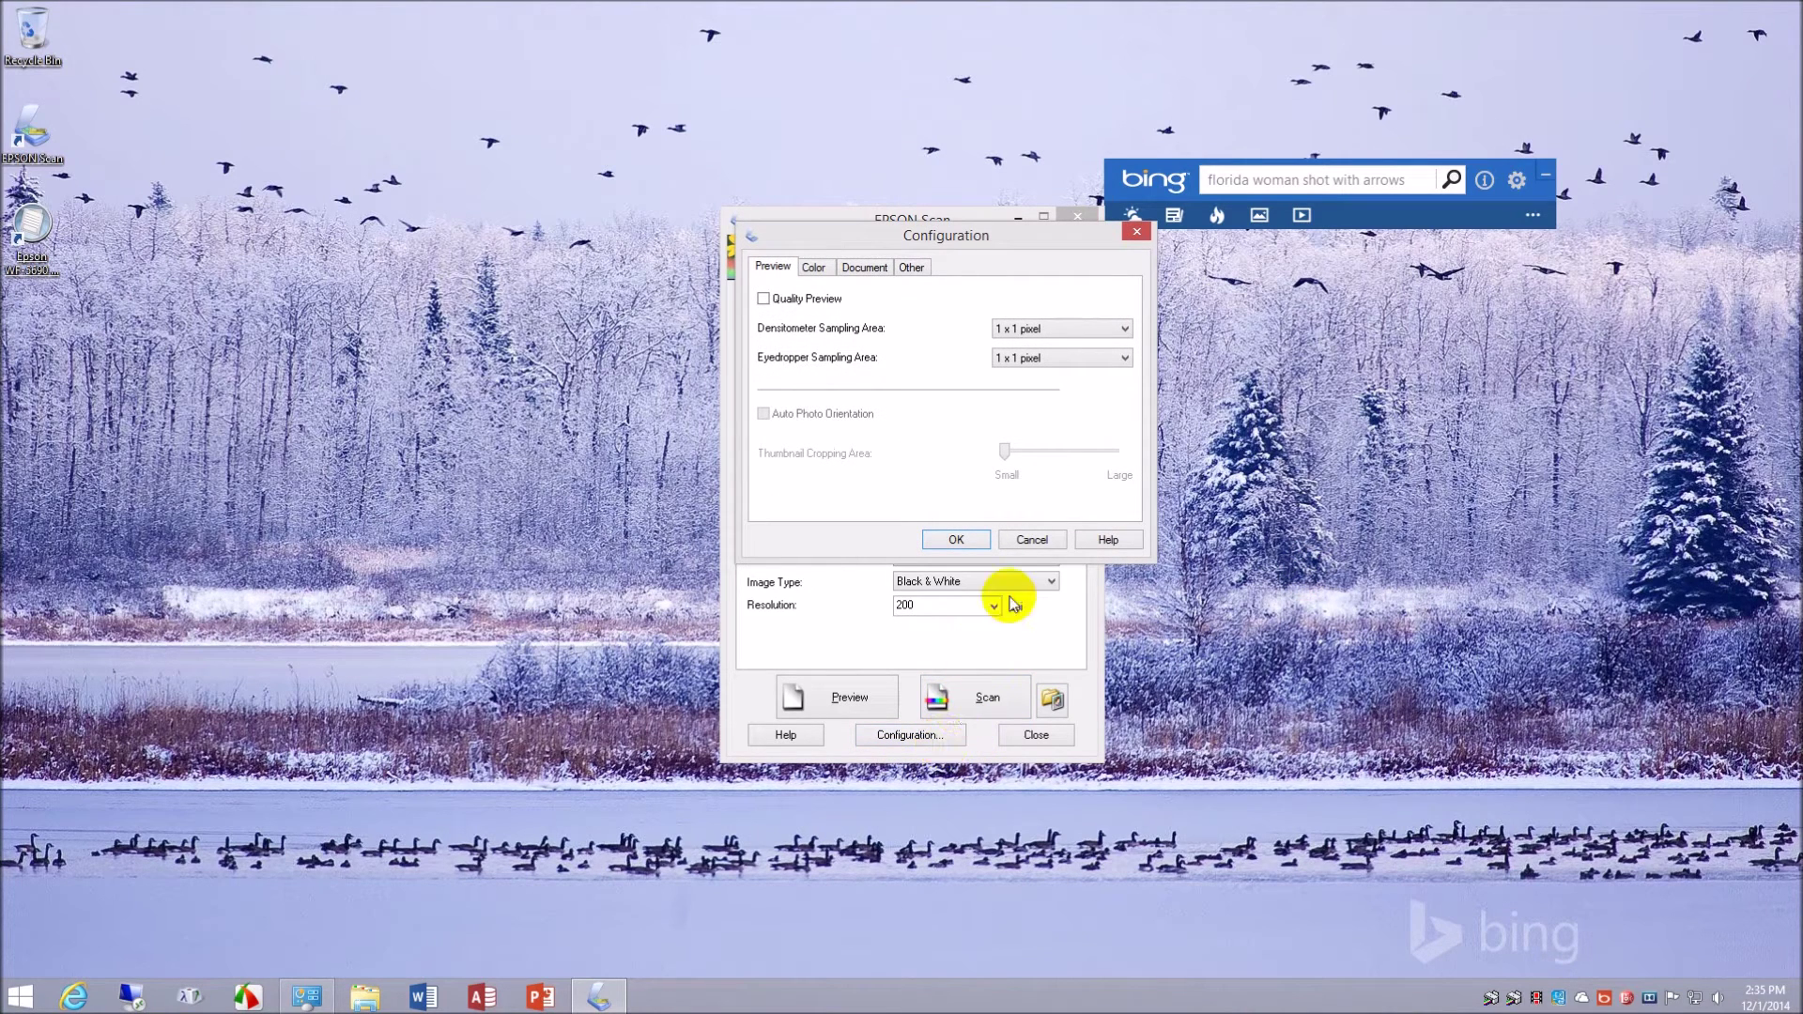
{"action": "left_click", "coordinate": [1039, 539]}
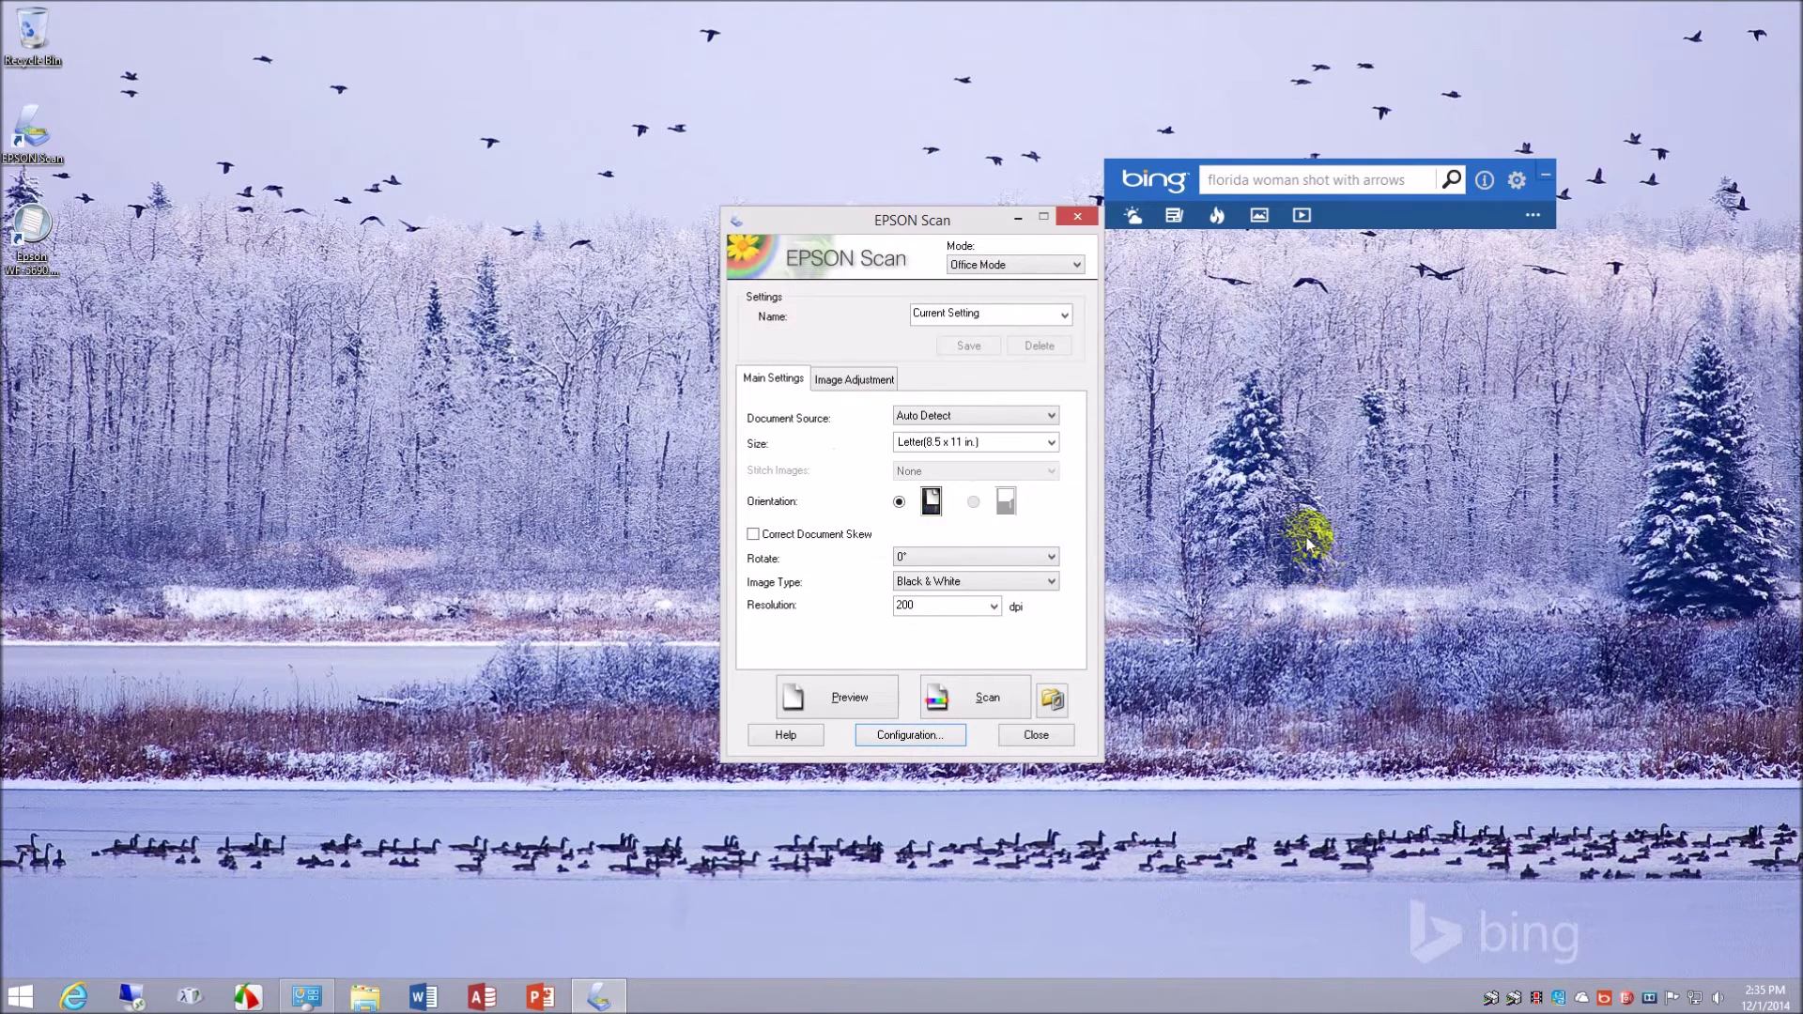
{"action": "left_click", "coordinate": [1076, 266]}
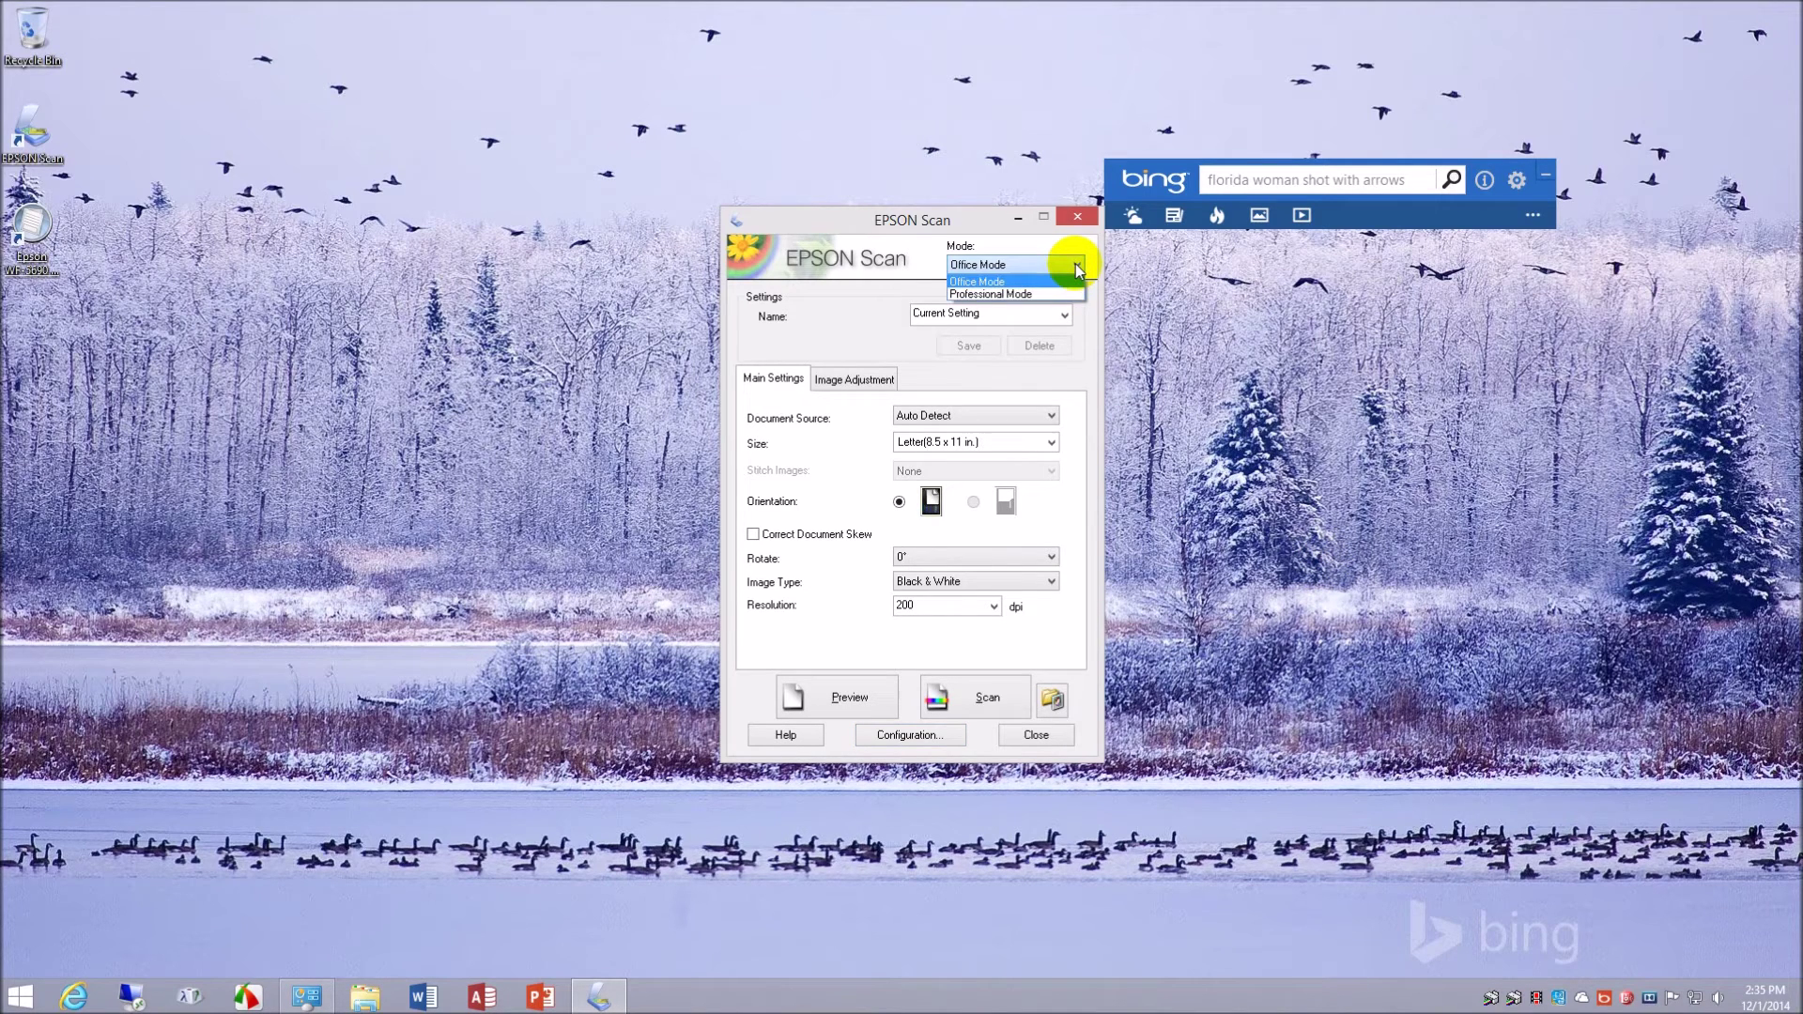
{"action": "left_click", "coordinate": [1077, 269]}
{"action": "left_click", "coordinate": [1079, 269]}
{"action": "left_click", "coordinate": [1079, 269]}
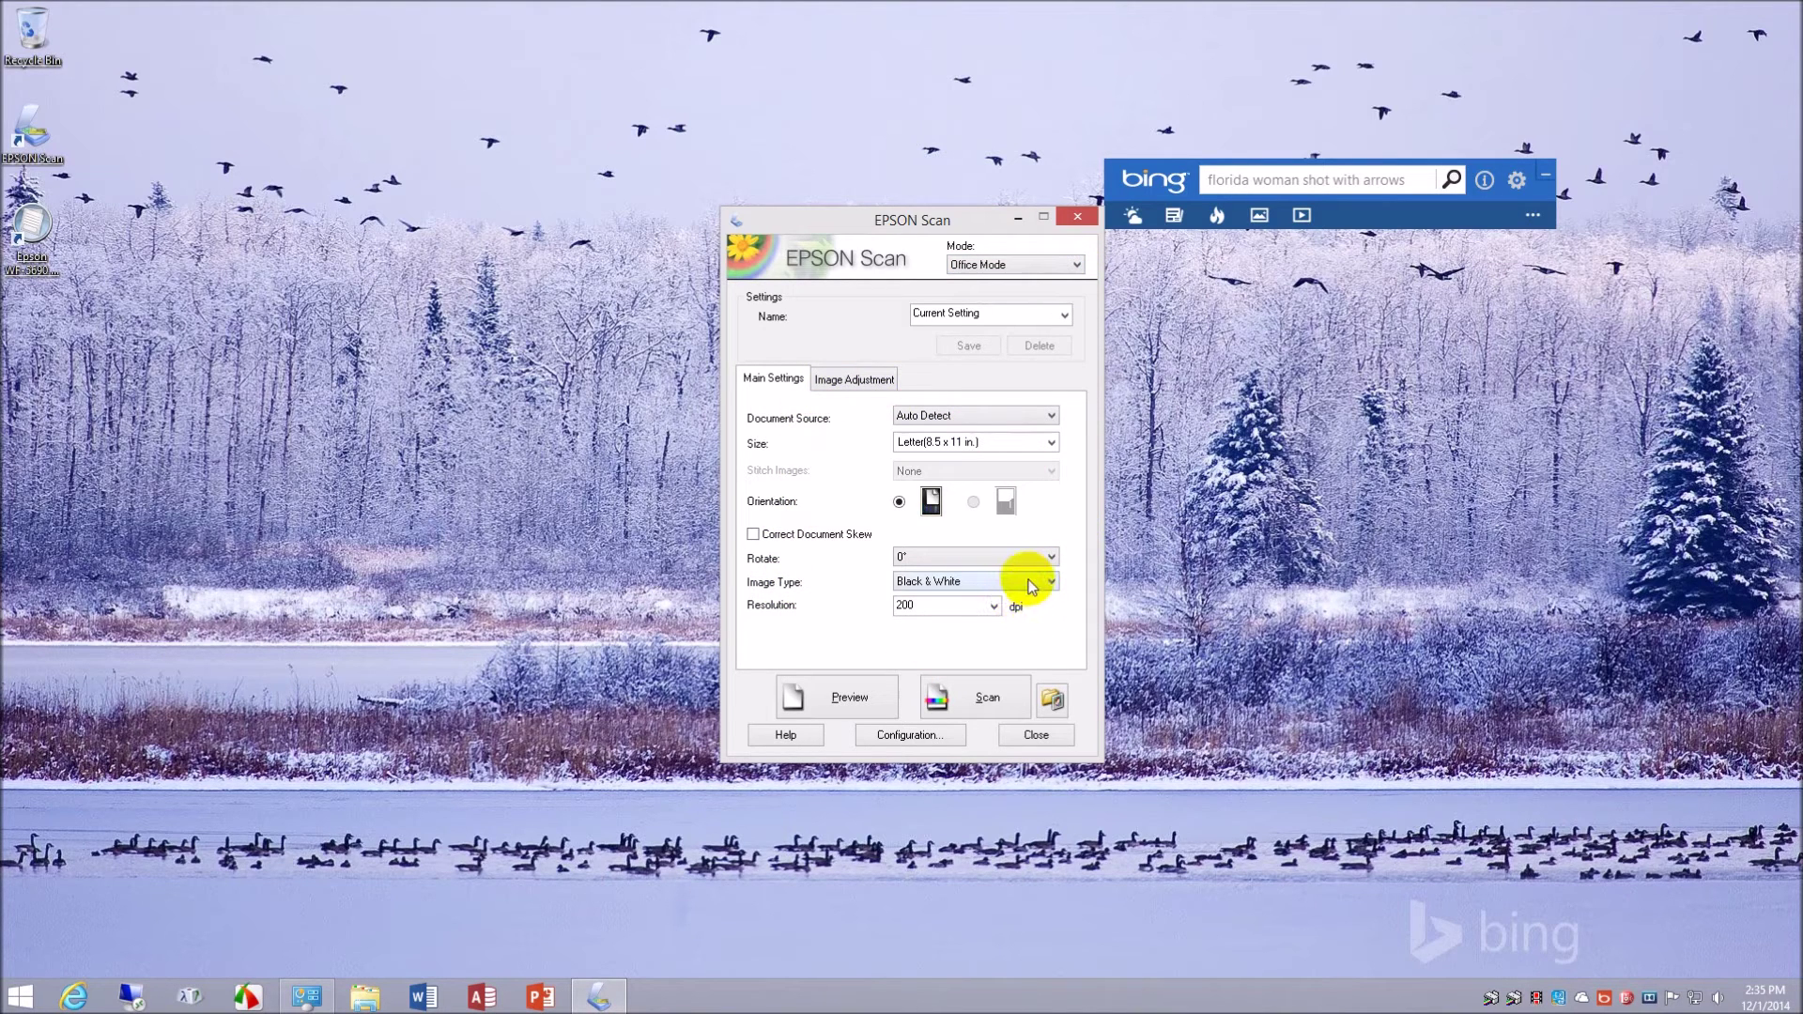
- Enable Image Option text enhancement on Image Adjustment and Correct Document Skew on Main Settings
{"action": "left_click", "coordinate": [852, 378]}
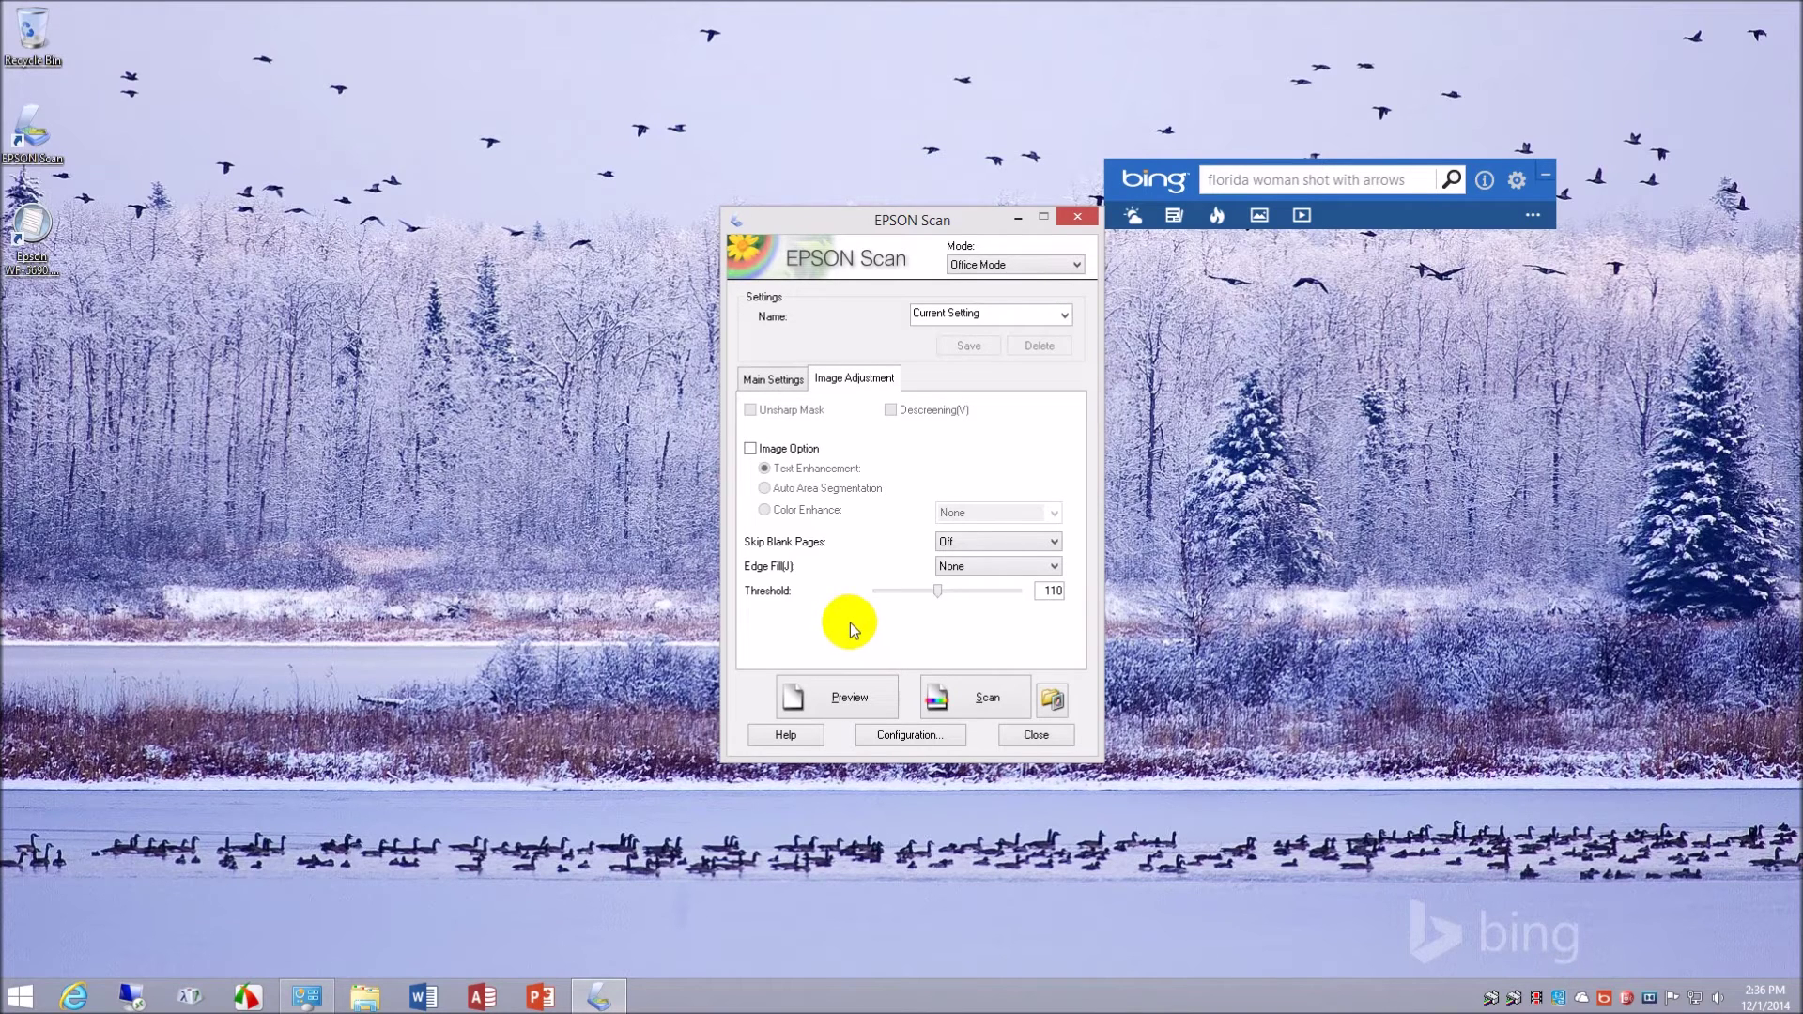
{"action": "left_click", "coordinate": [1065, 313]}
{"action": "left_click", "coordinate": [1065, 313]}
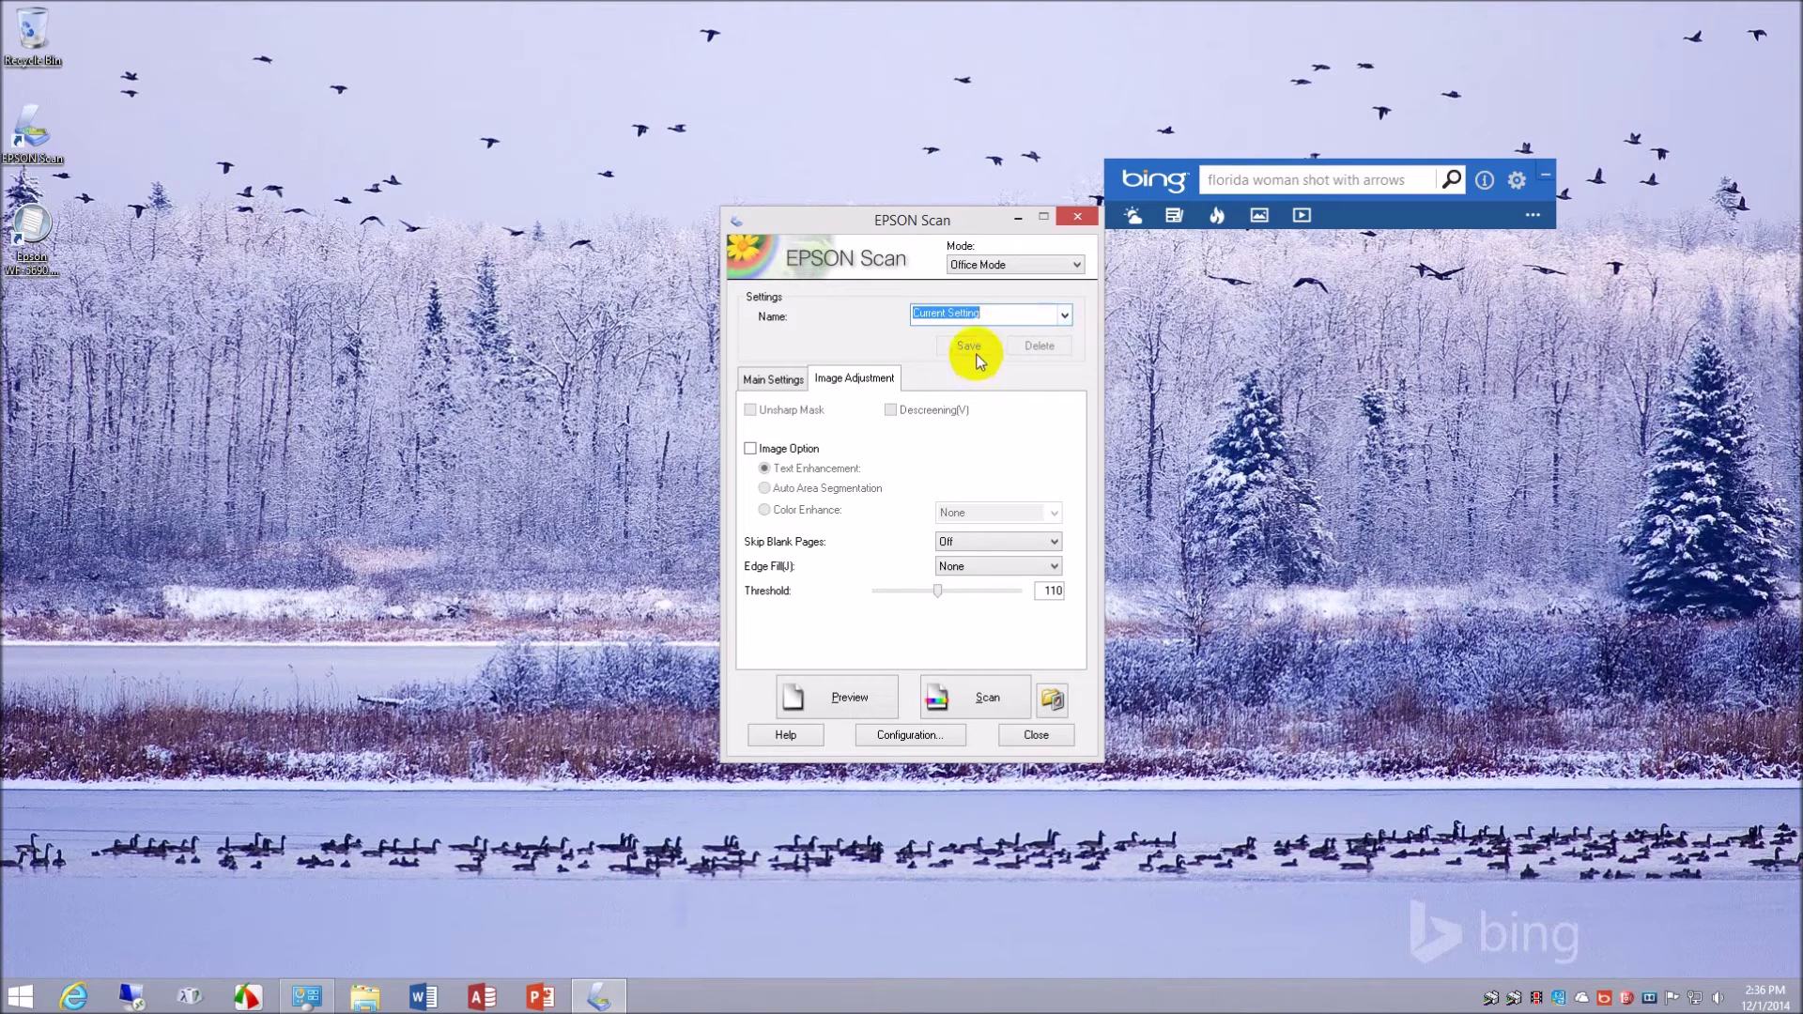
{"action": "left_click", "coordinate": [990, 317]}
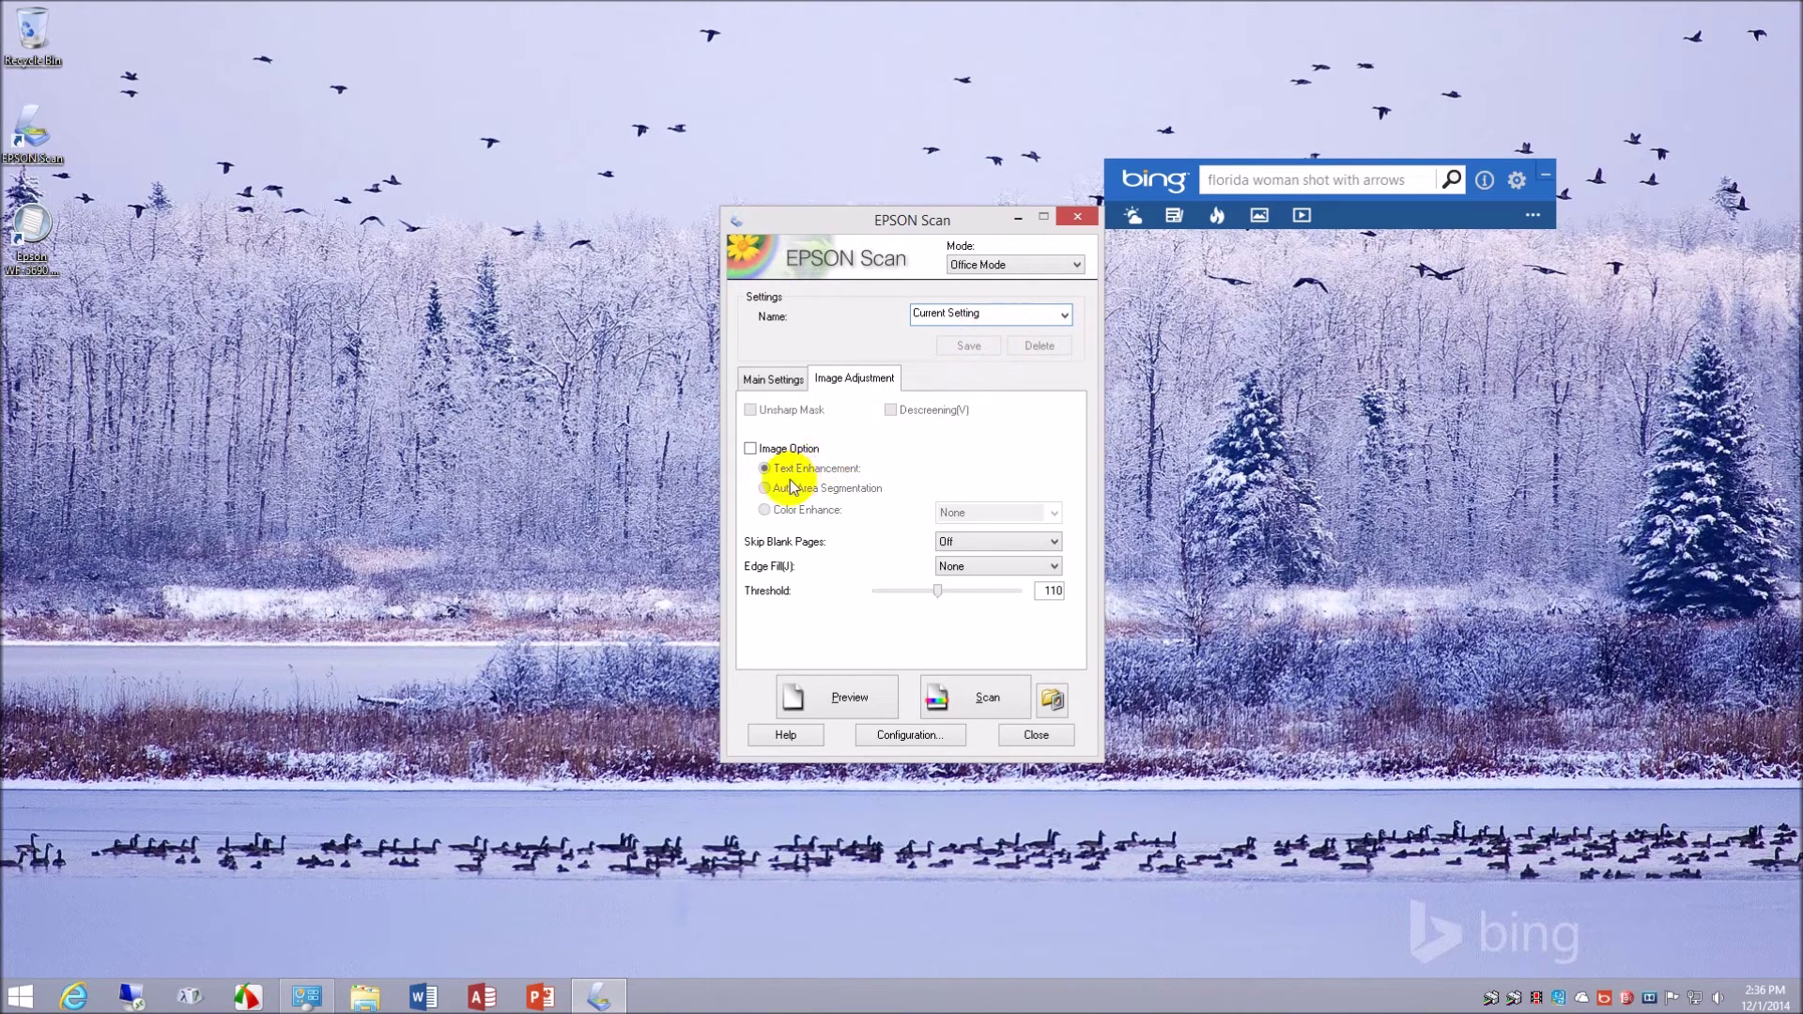
{"action": "left_click", "coordinate": [751, 449]}
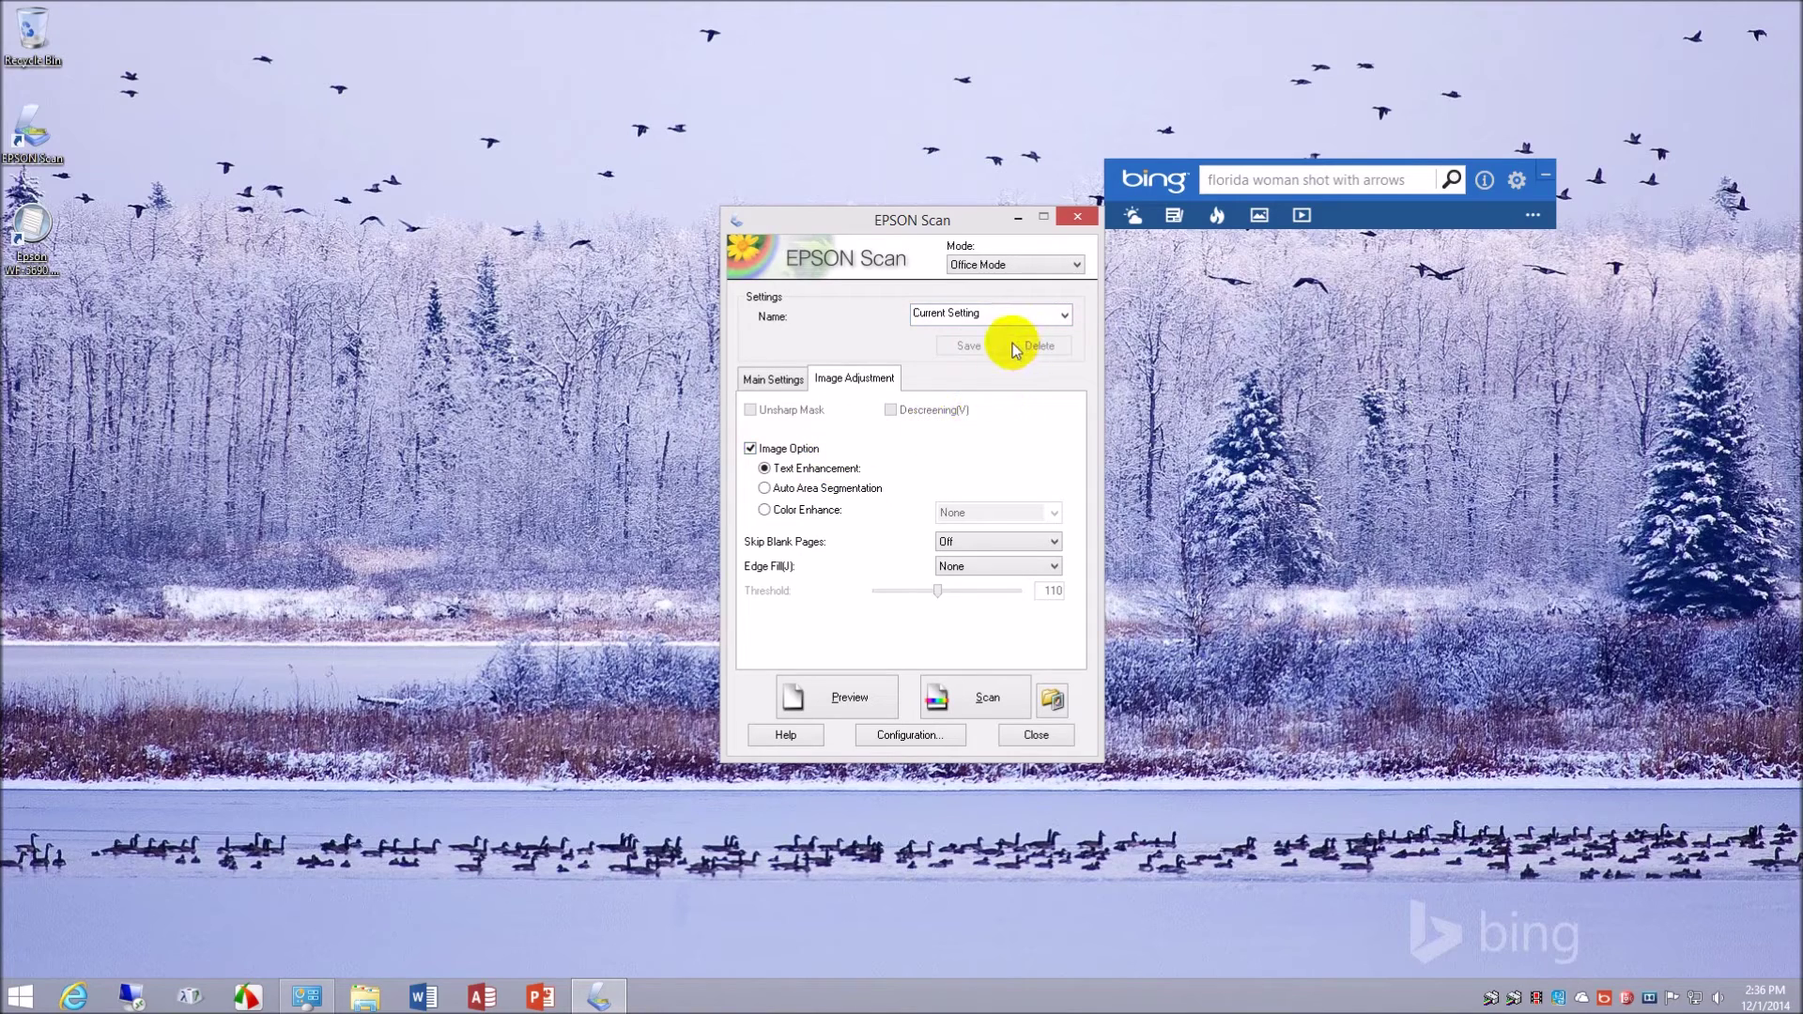
{"action": "left_click", "coordinate": [771, 379]}
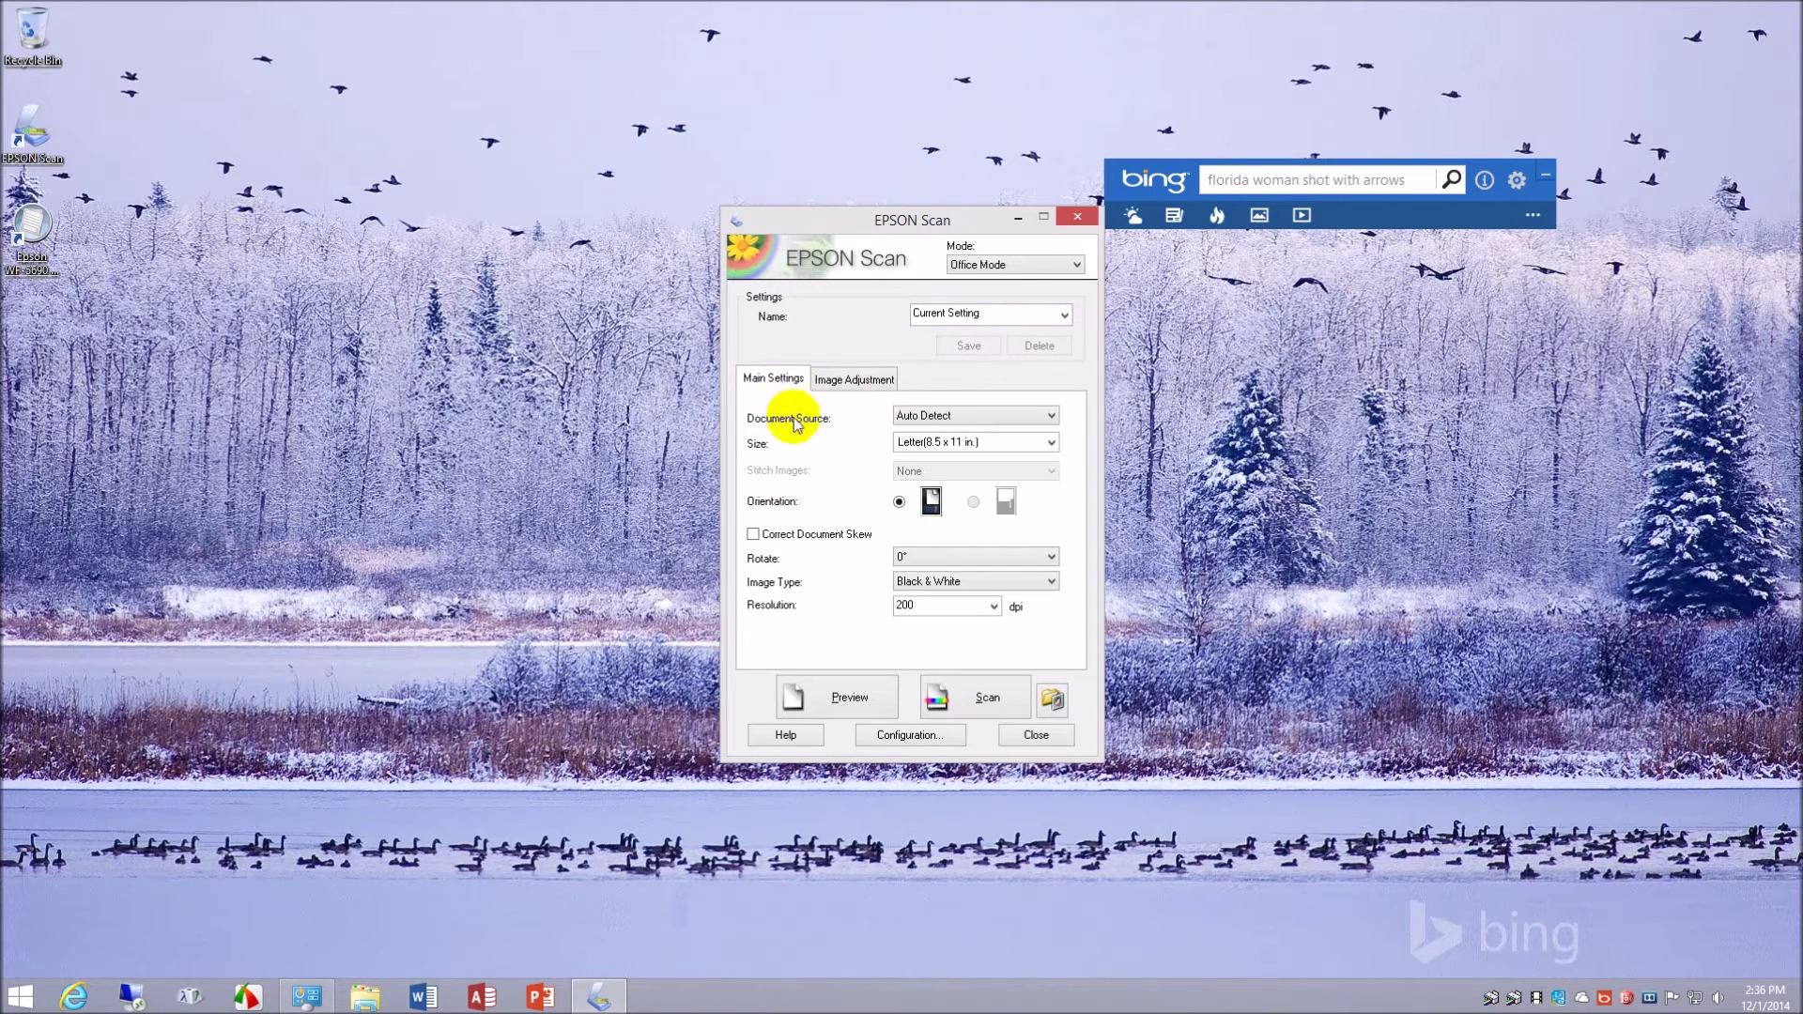
{"action": "left_click", "coordinate": [753, 534]}
- Check the saved settings list, then switch EPSON Scan to Professional Mode
{"action": "left_click", "coordinate": [1053, 313]}
{"action": "left_click", "coordinate": [1067, 314]}
{"action": "left_click", "coordinate": [1067, 317]}
{"action": "left_click", "coordinate": [1067, 317]}
{"action": "left_click", "coordinate": [977, 350]}
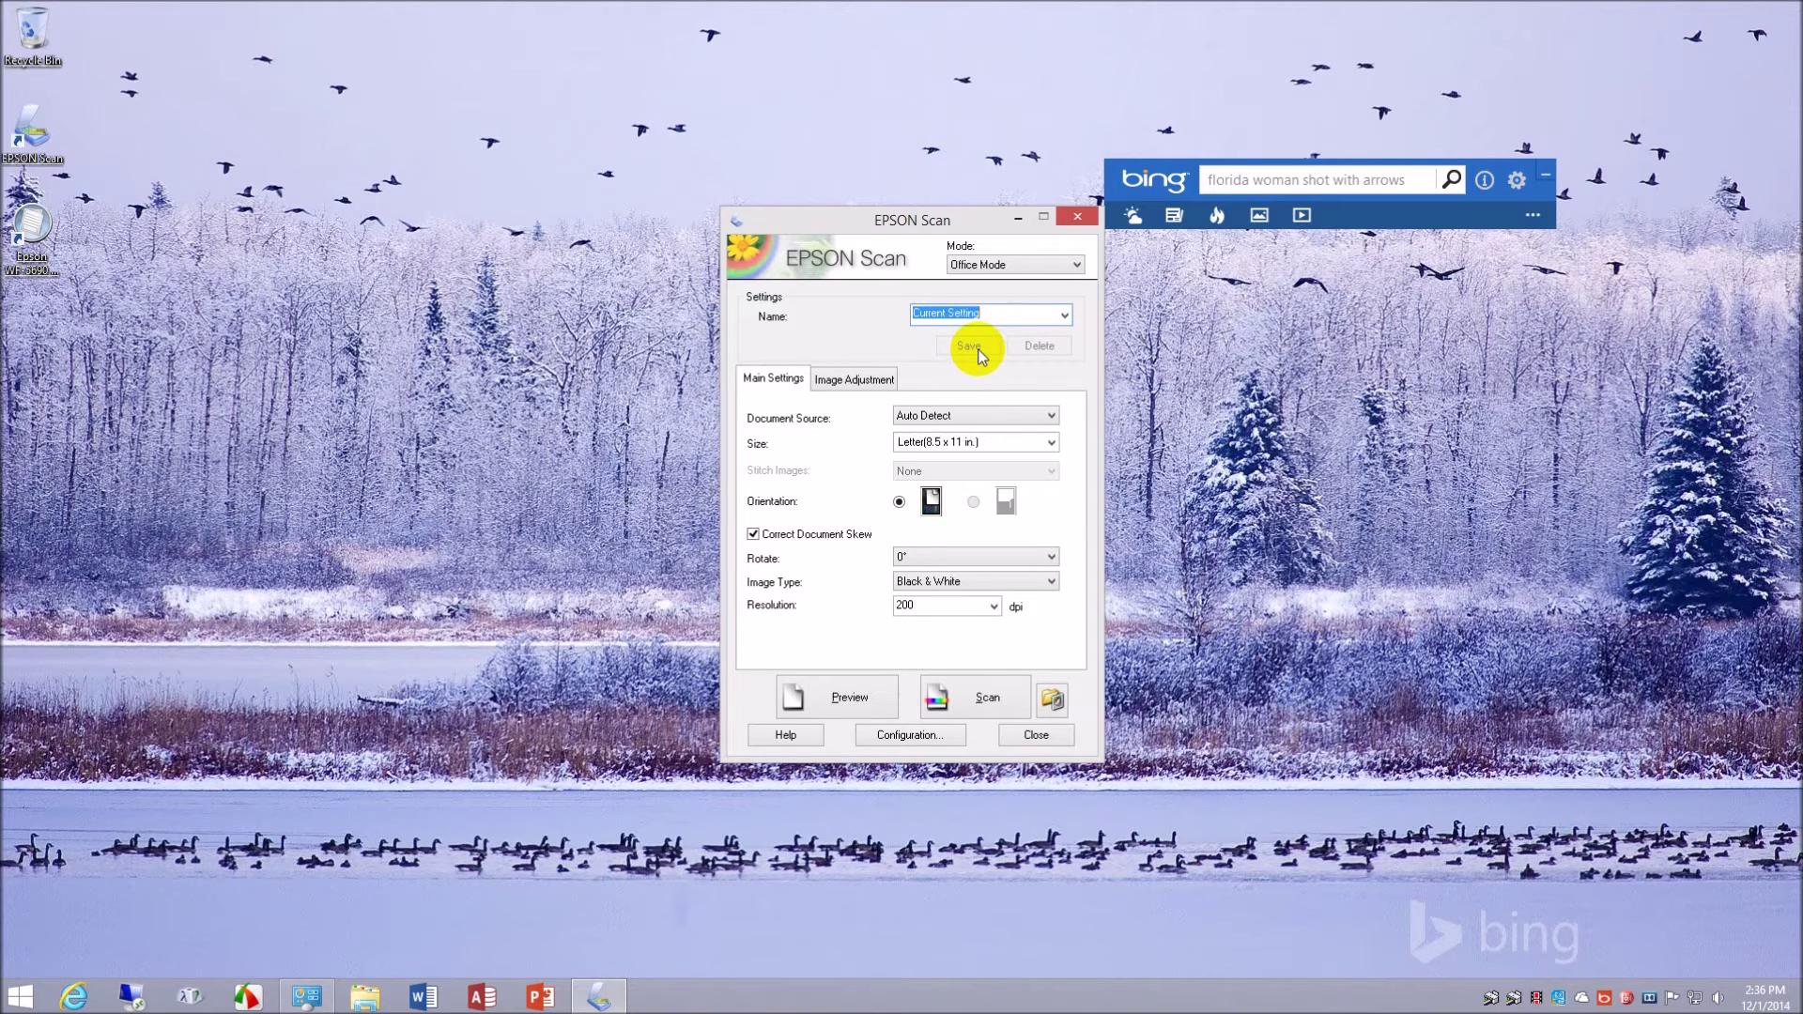
{"action": "left_click", "coordinate": [1075, 263]}
{"action": "left_click", "coordinate": [1049, 295]}
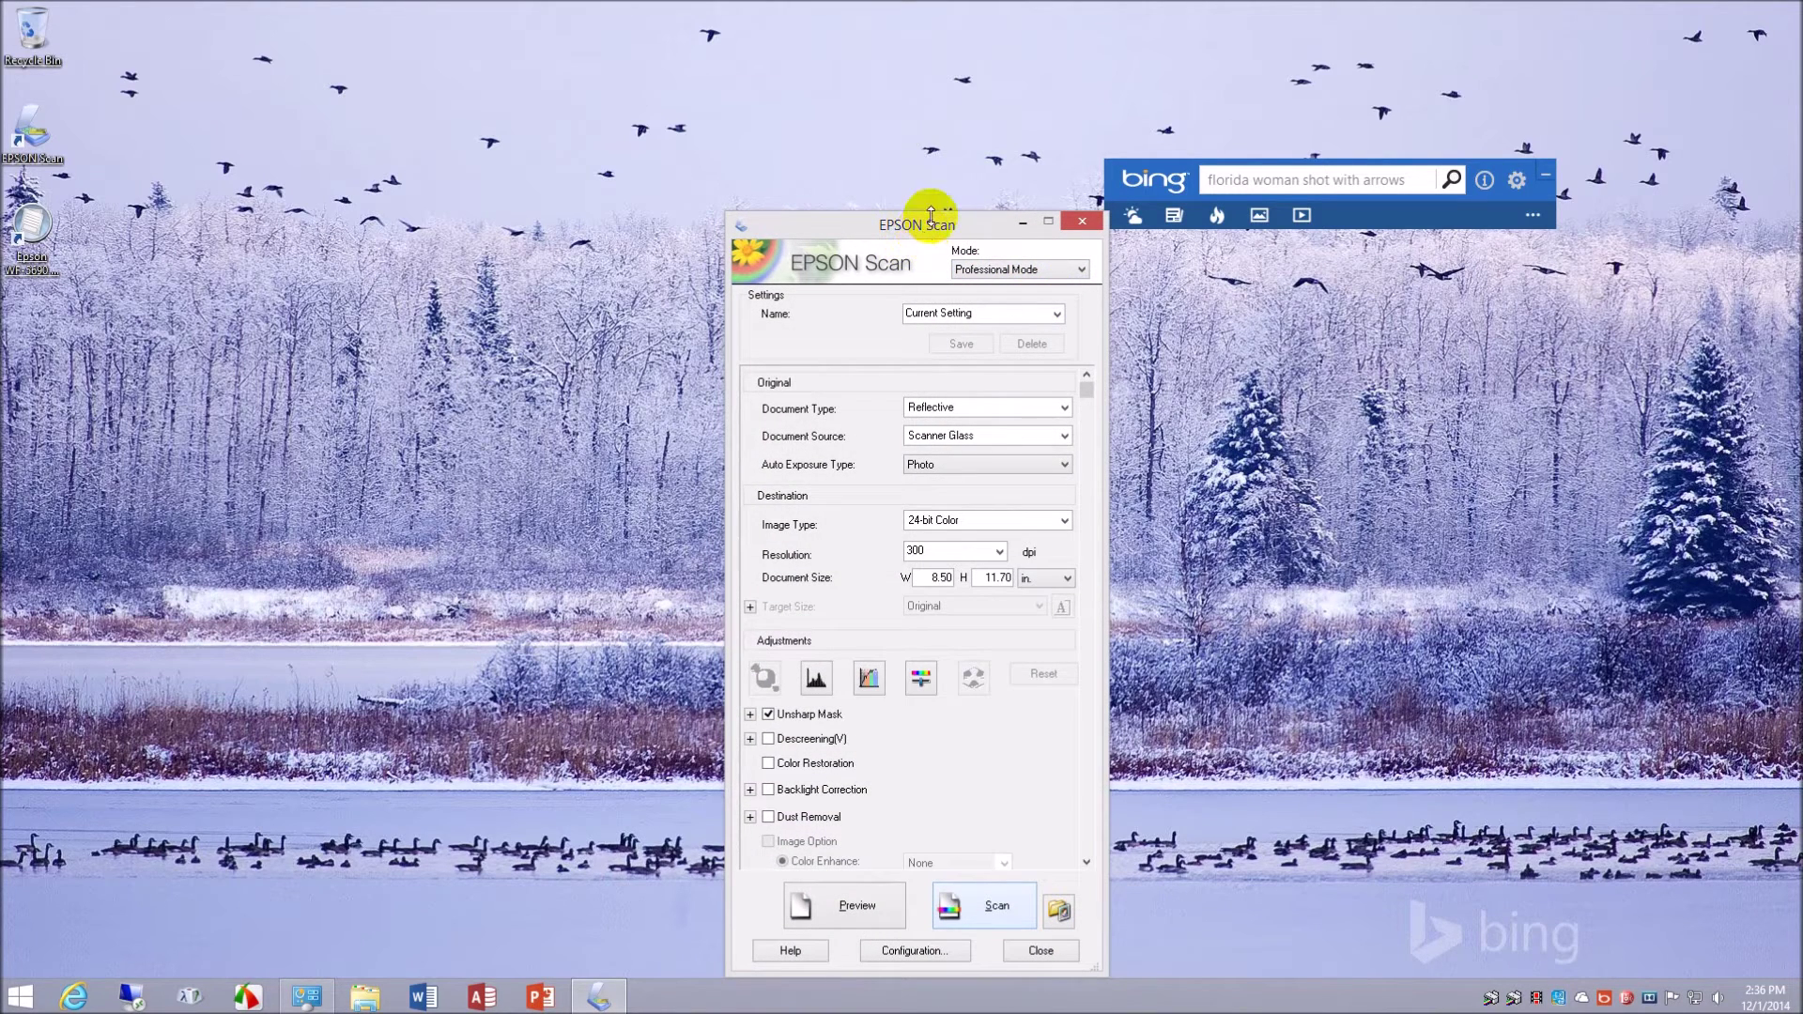
- Move the window up and check the Document Type list, keeping Reflective
{"action": "left_click_drag", "start_coordinate": [934, 233], "coordinate": [852, 118]}
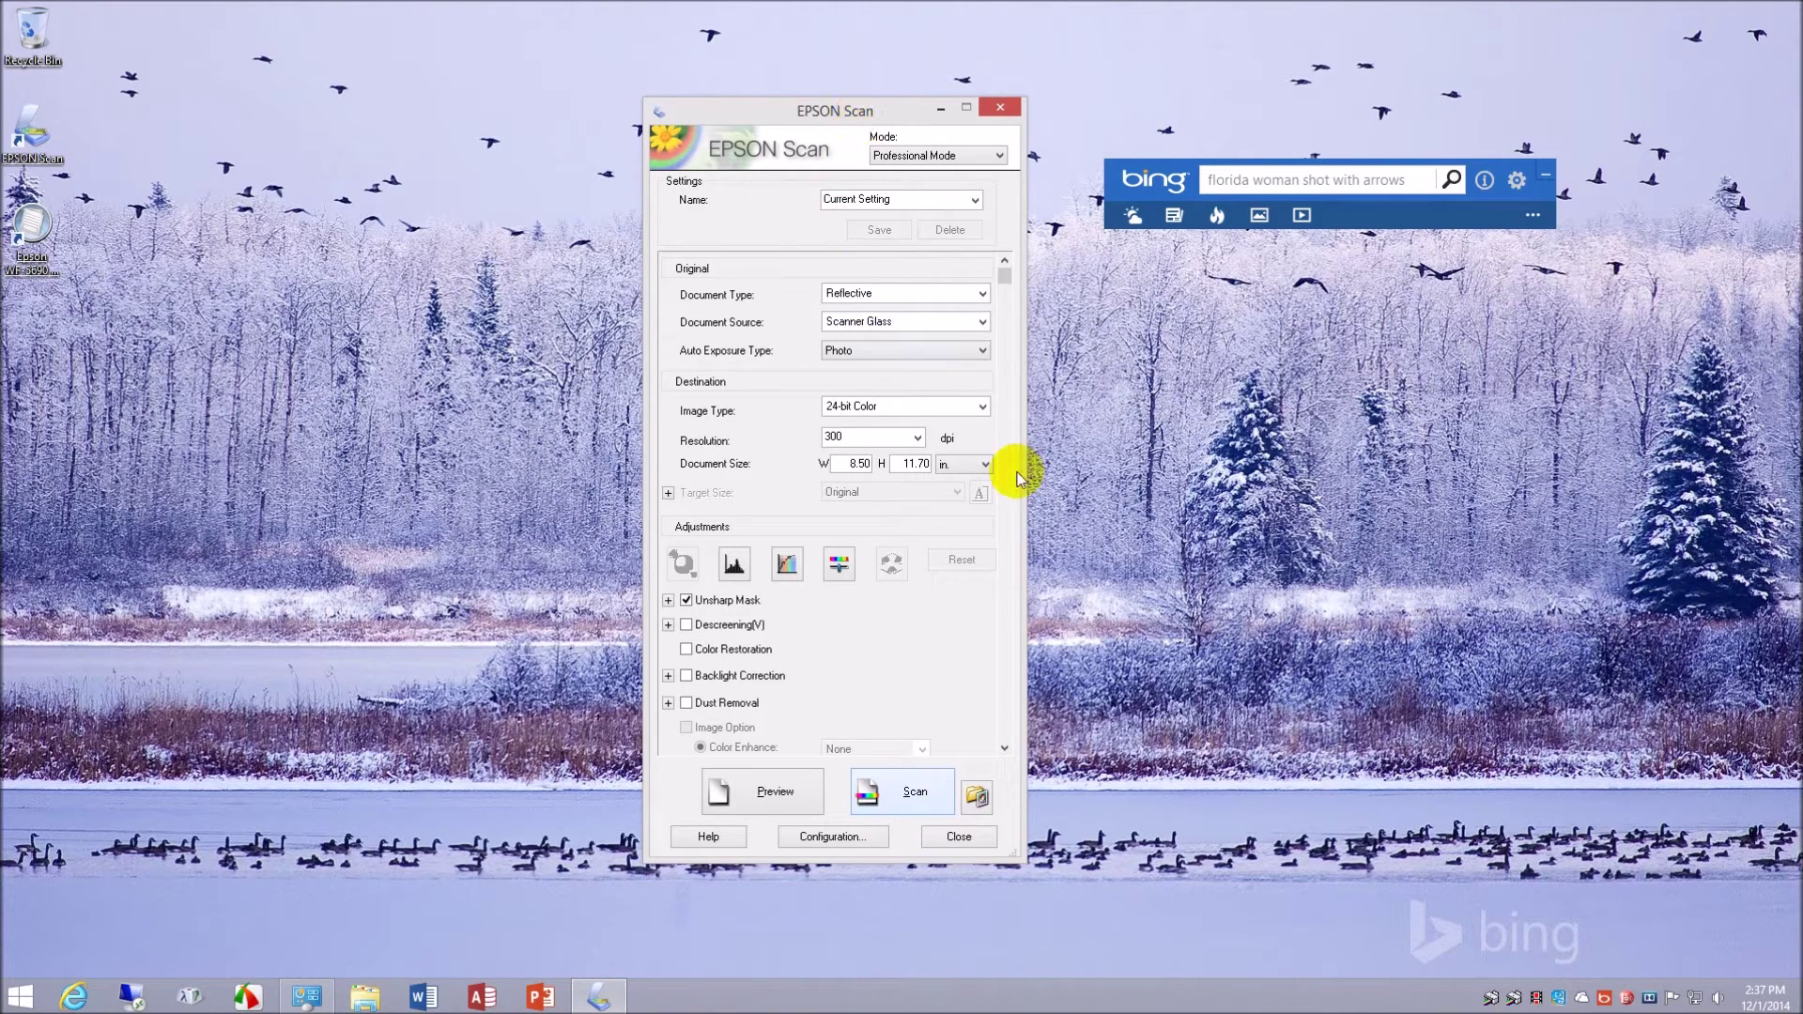
{"action": "left_click", "coordinate": [1004, 747]}
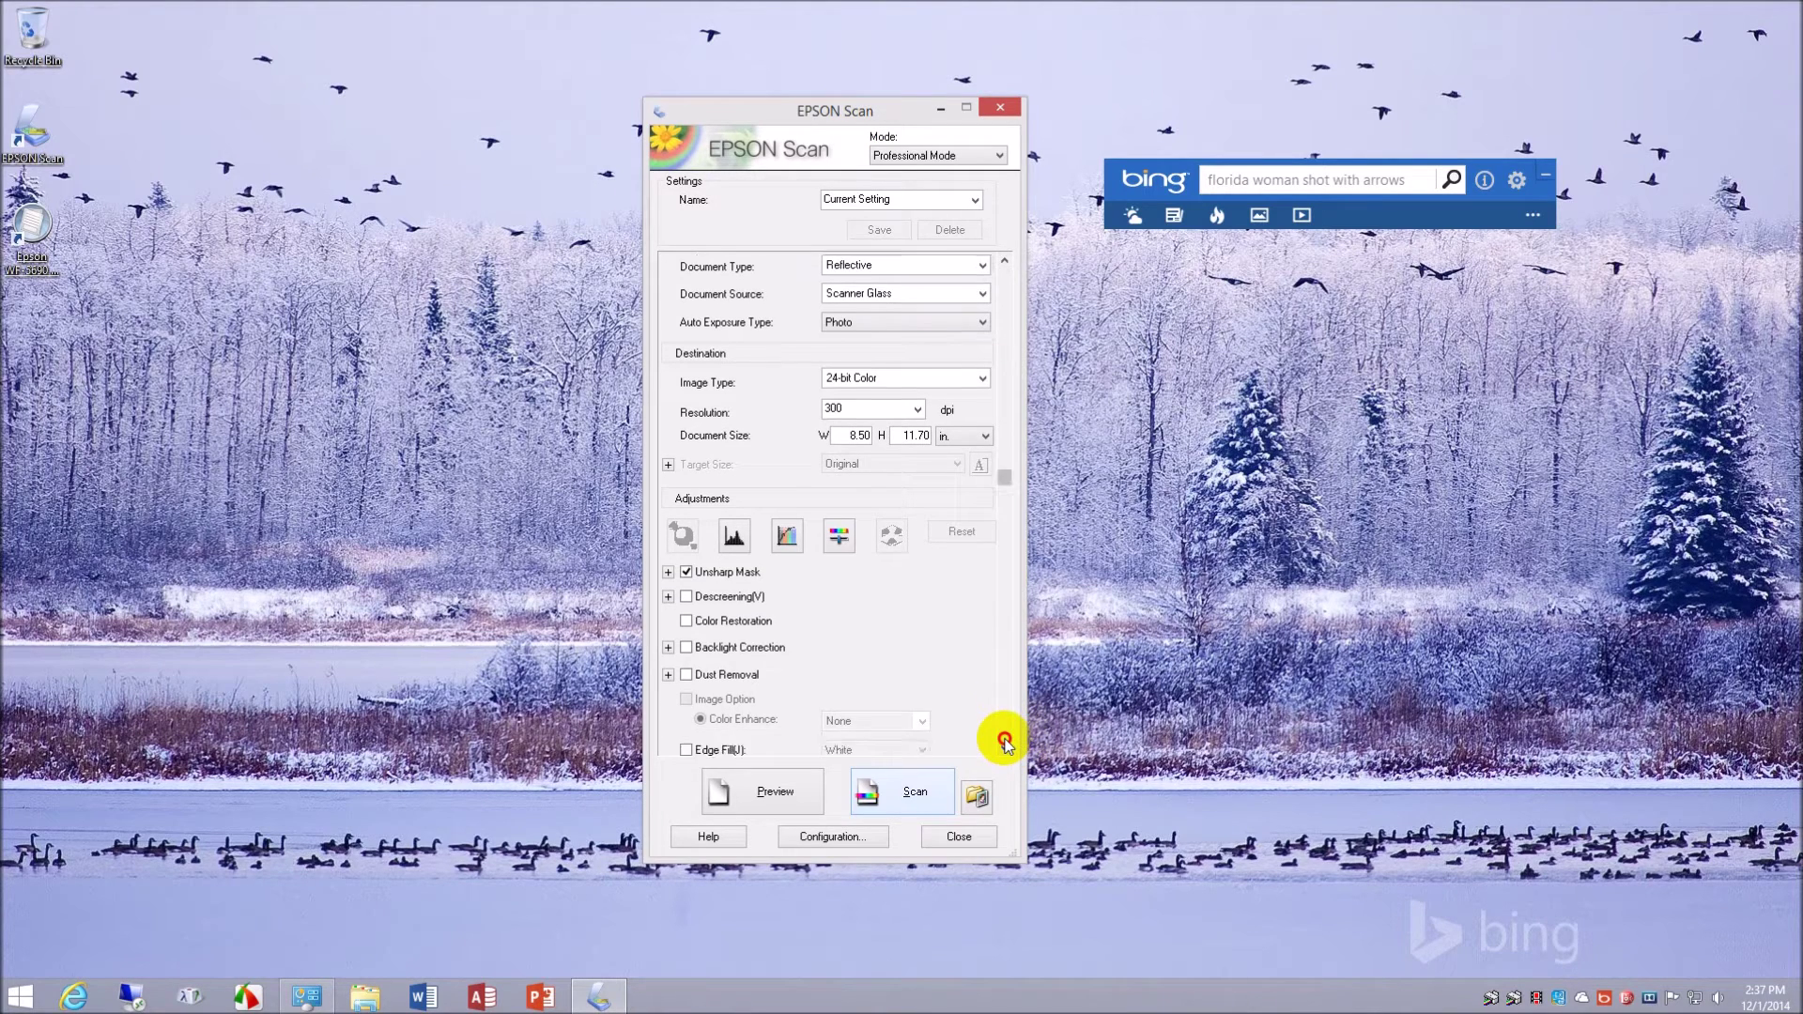
{"action": "left_click", "coordinate": [1004, 746]}
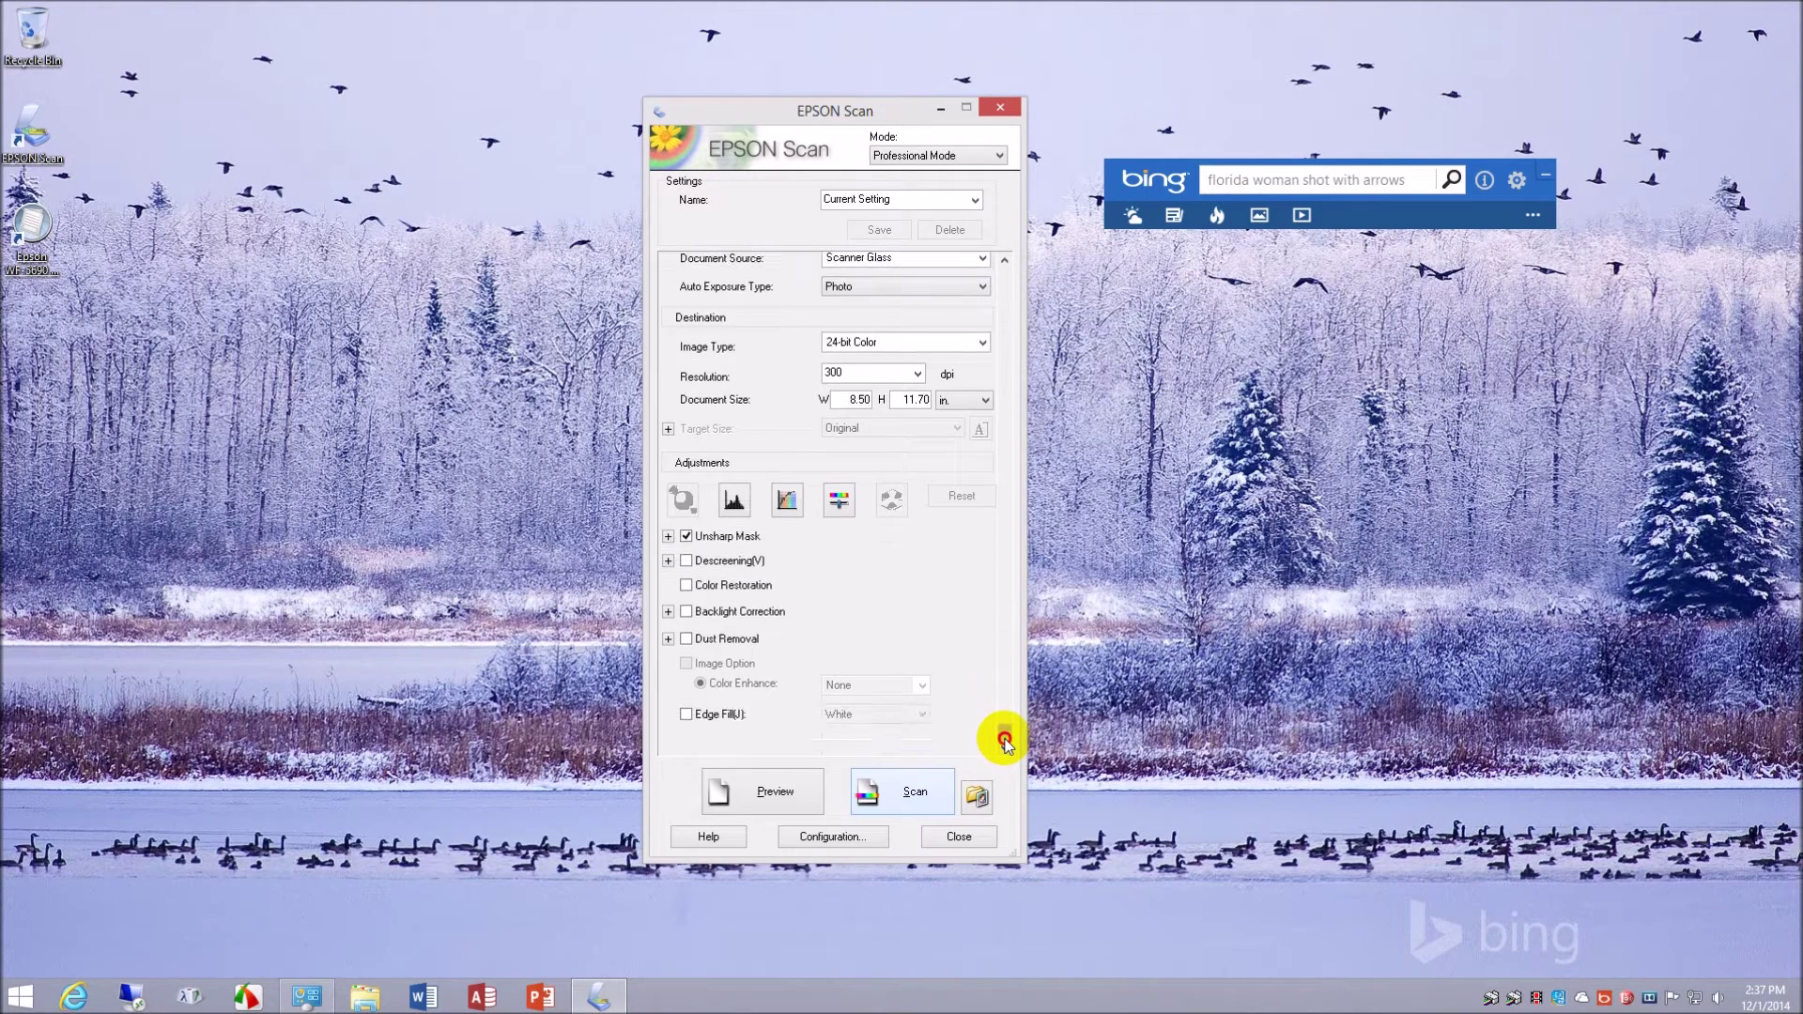
{"action": "left_click", "coordinate": [1007, 261]}
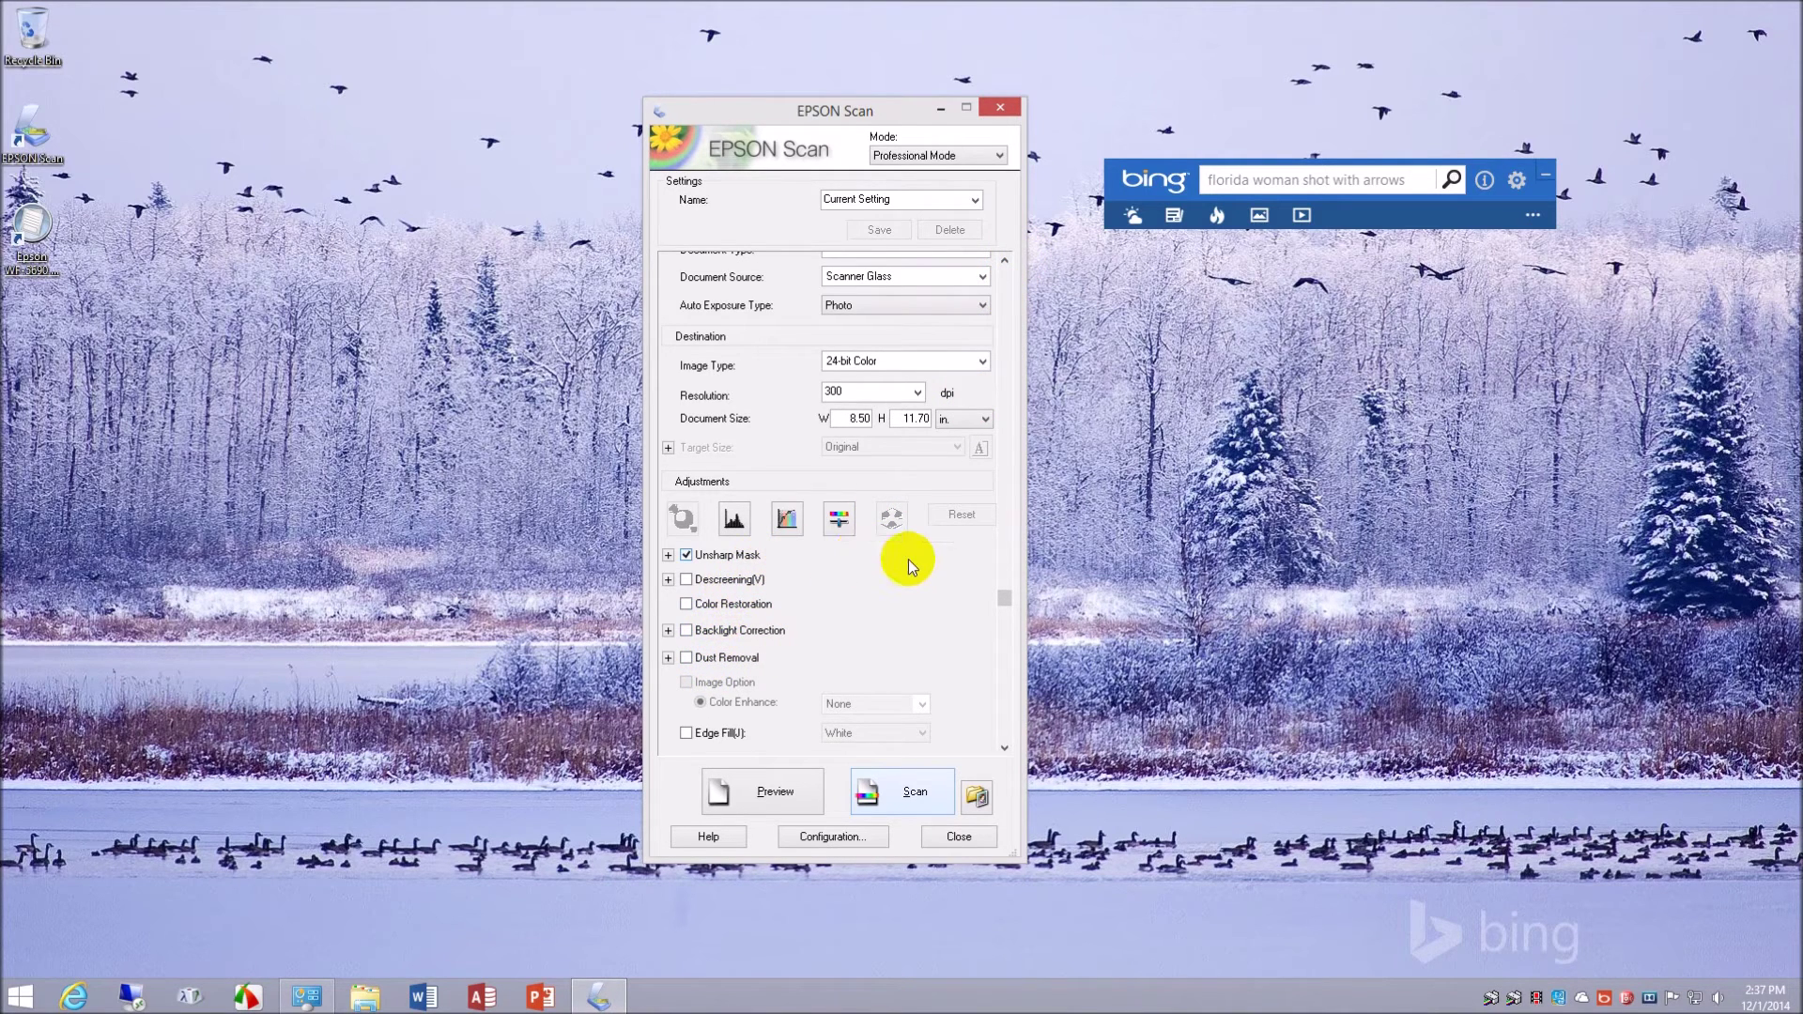
{"action": "left_click", "coordinate": [1005, 260]}
{"action": "left_click", "coordinate": [1005, 260]}
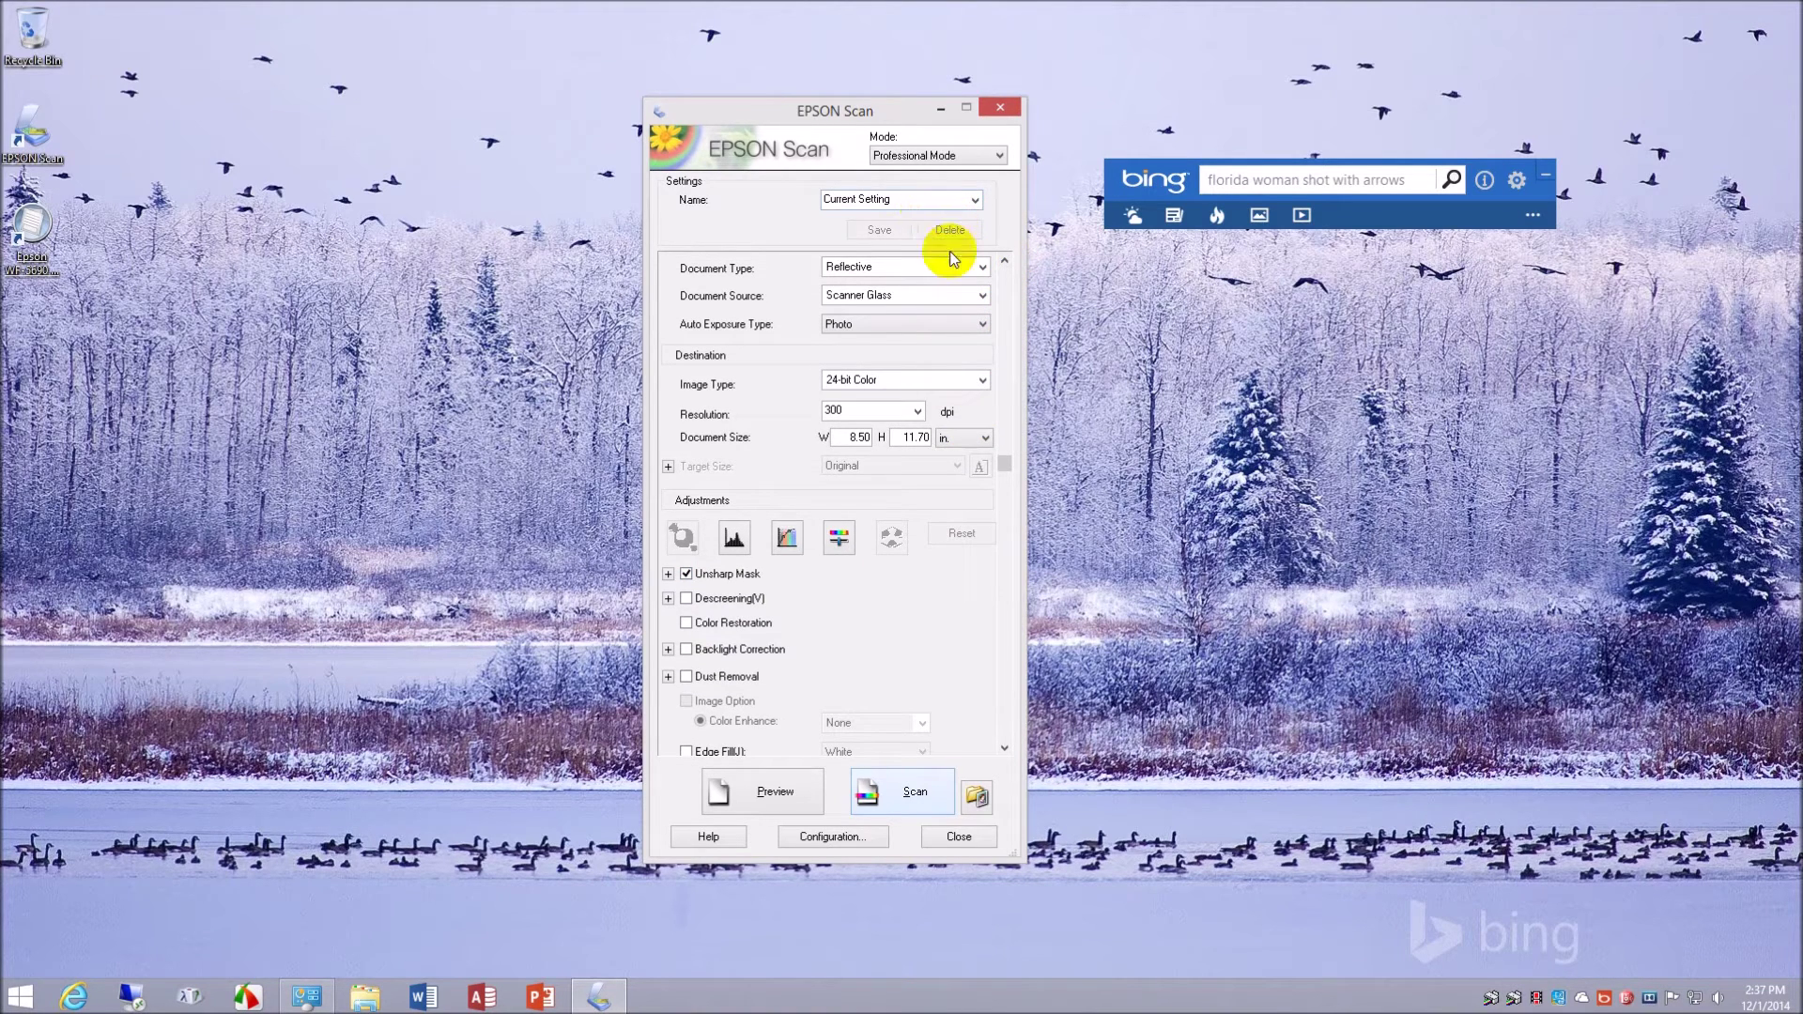
{"action": "left_click", "coordinate": [982, 269]}
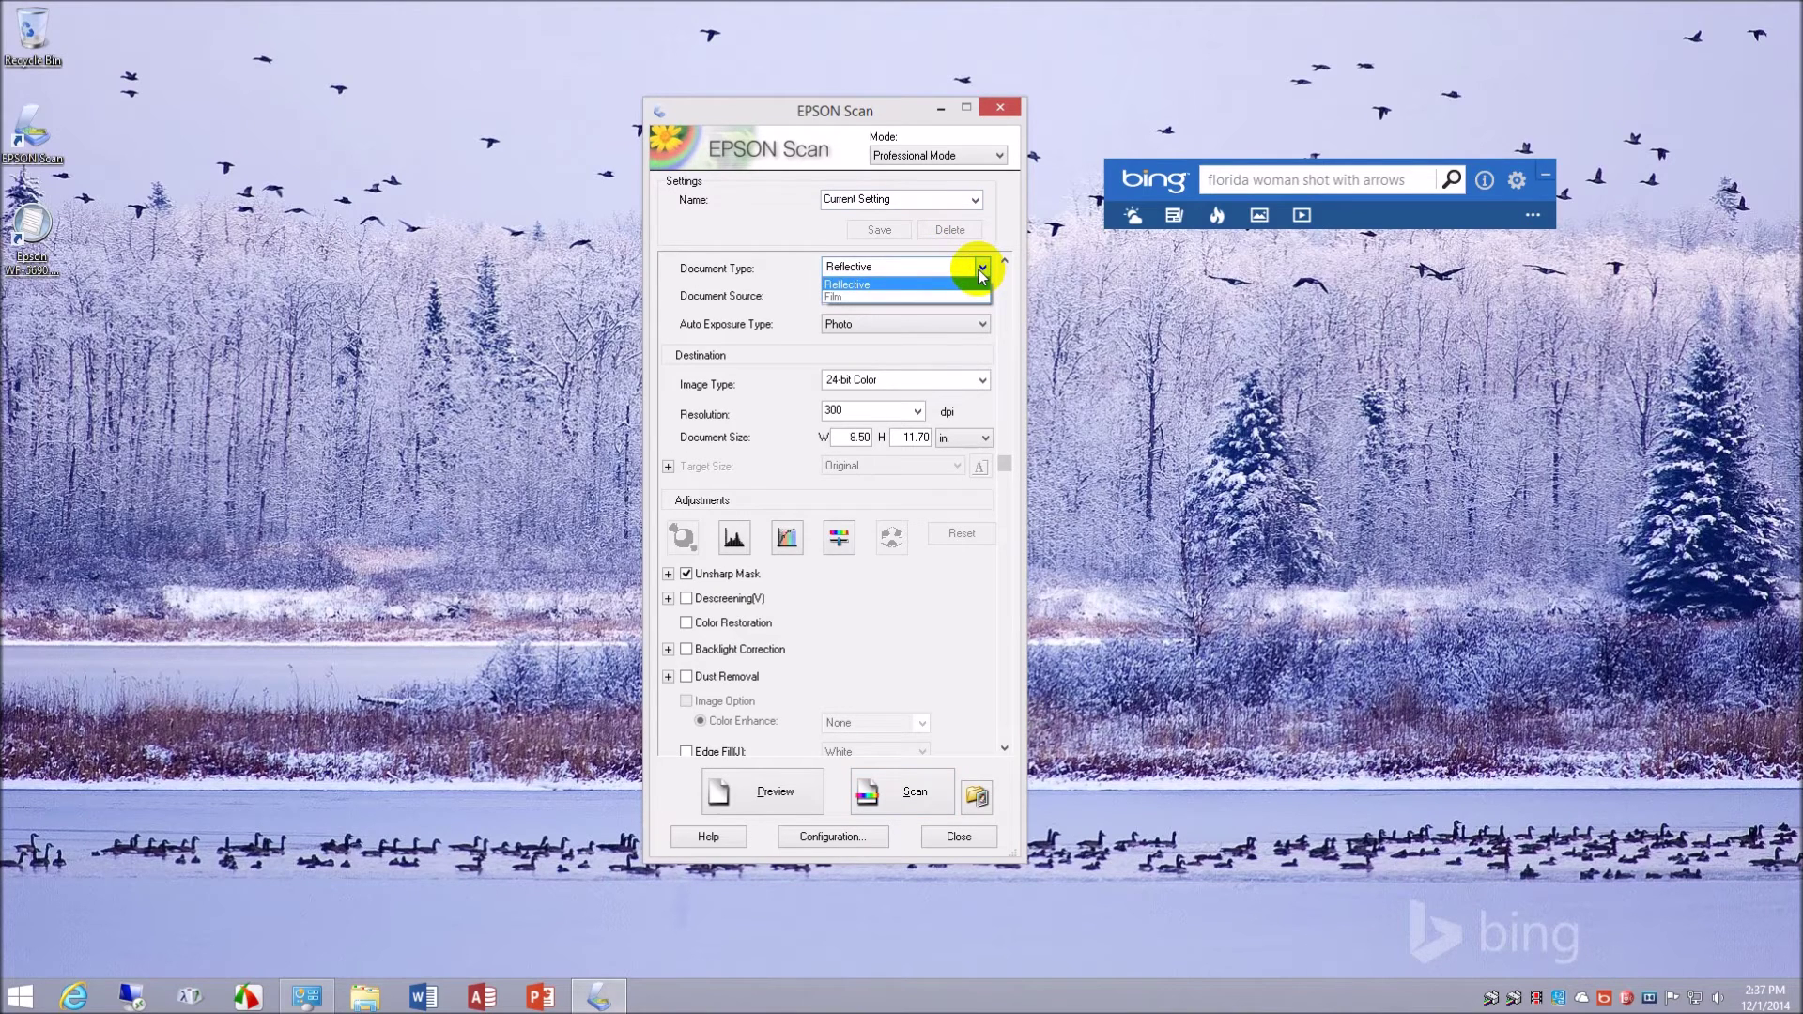
{"action": "left_click", "coordinate": [928, 300]}
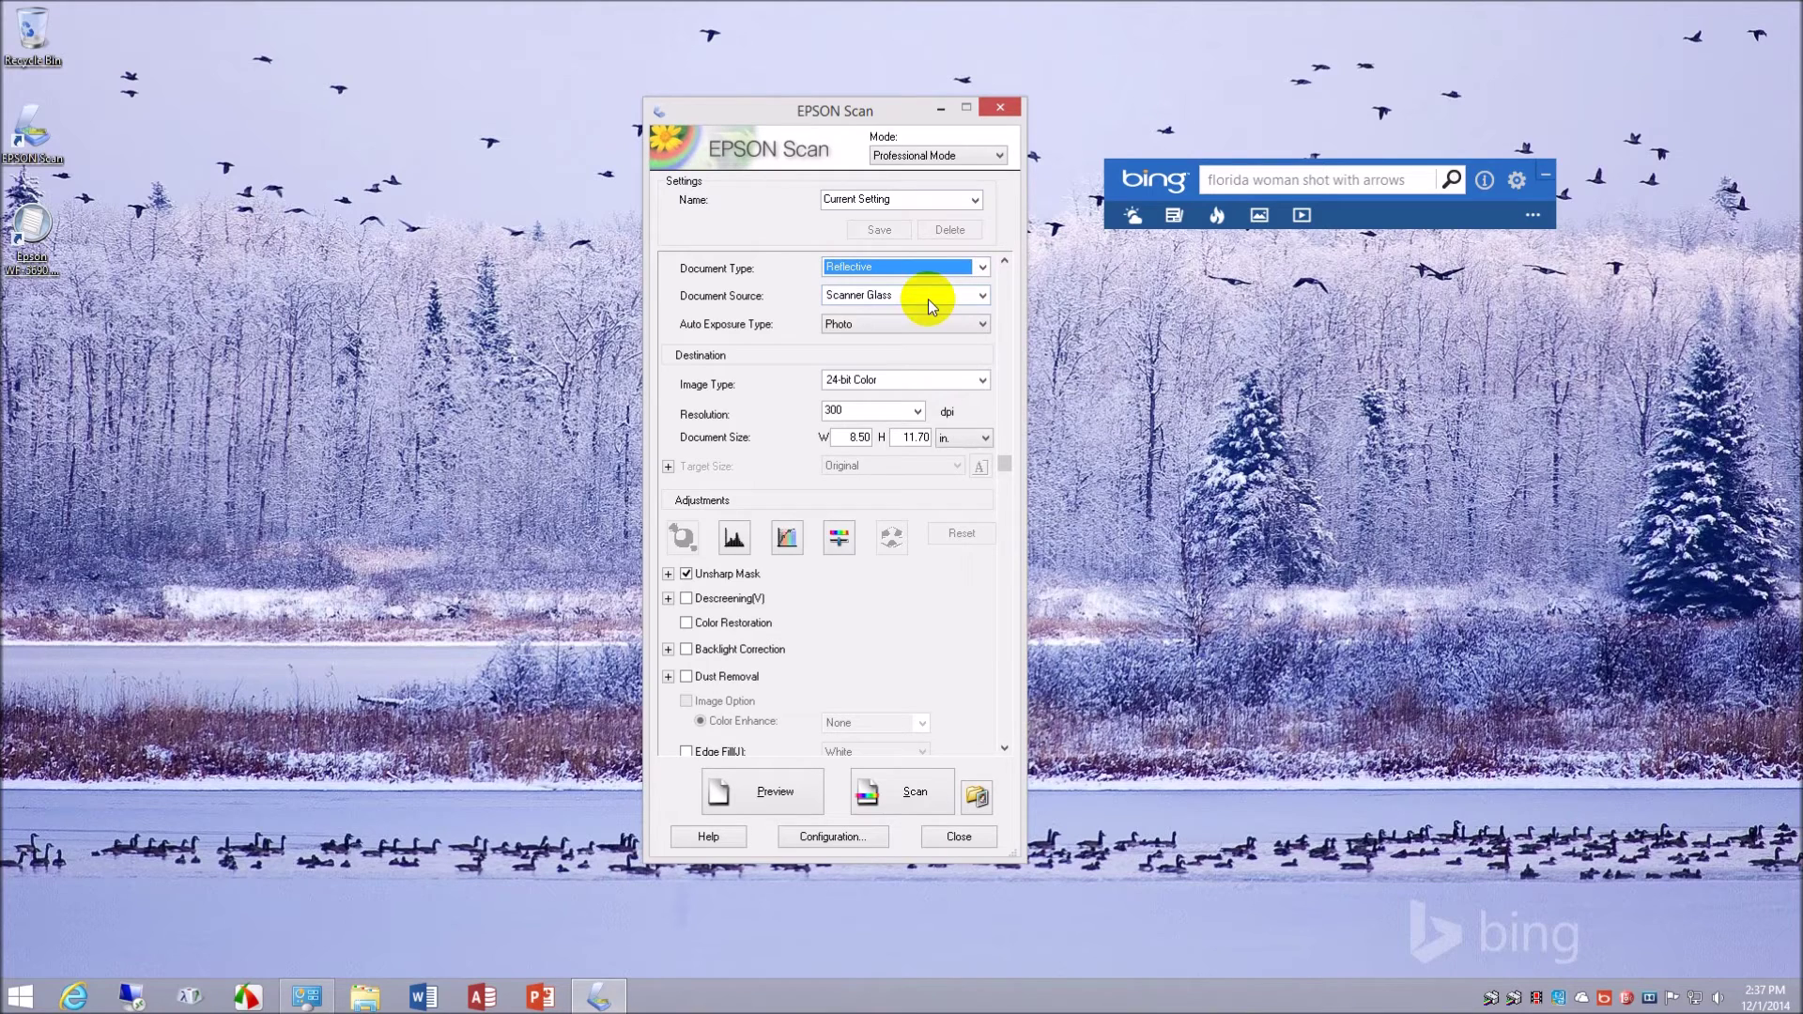
{"action": "left_click", "coordinate": [981, 268]}
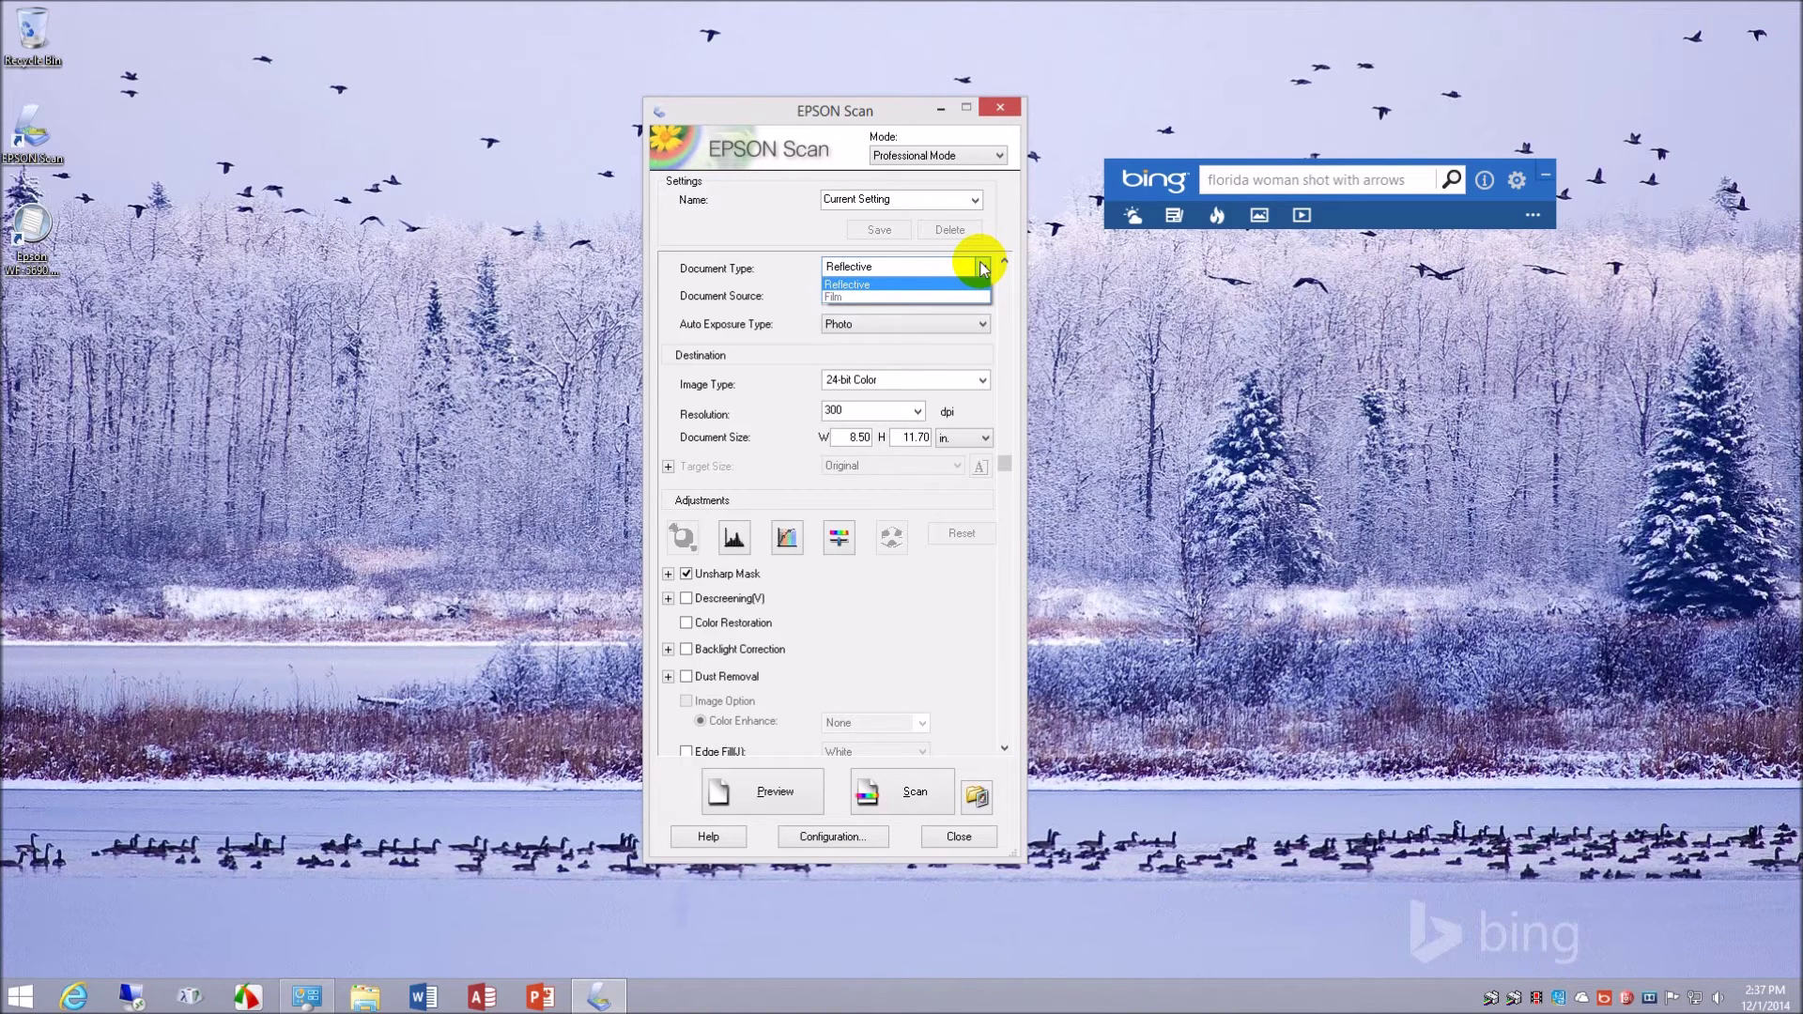
{"action": "left_click", "coordinate": [909, 285]}
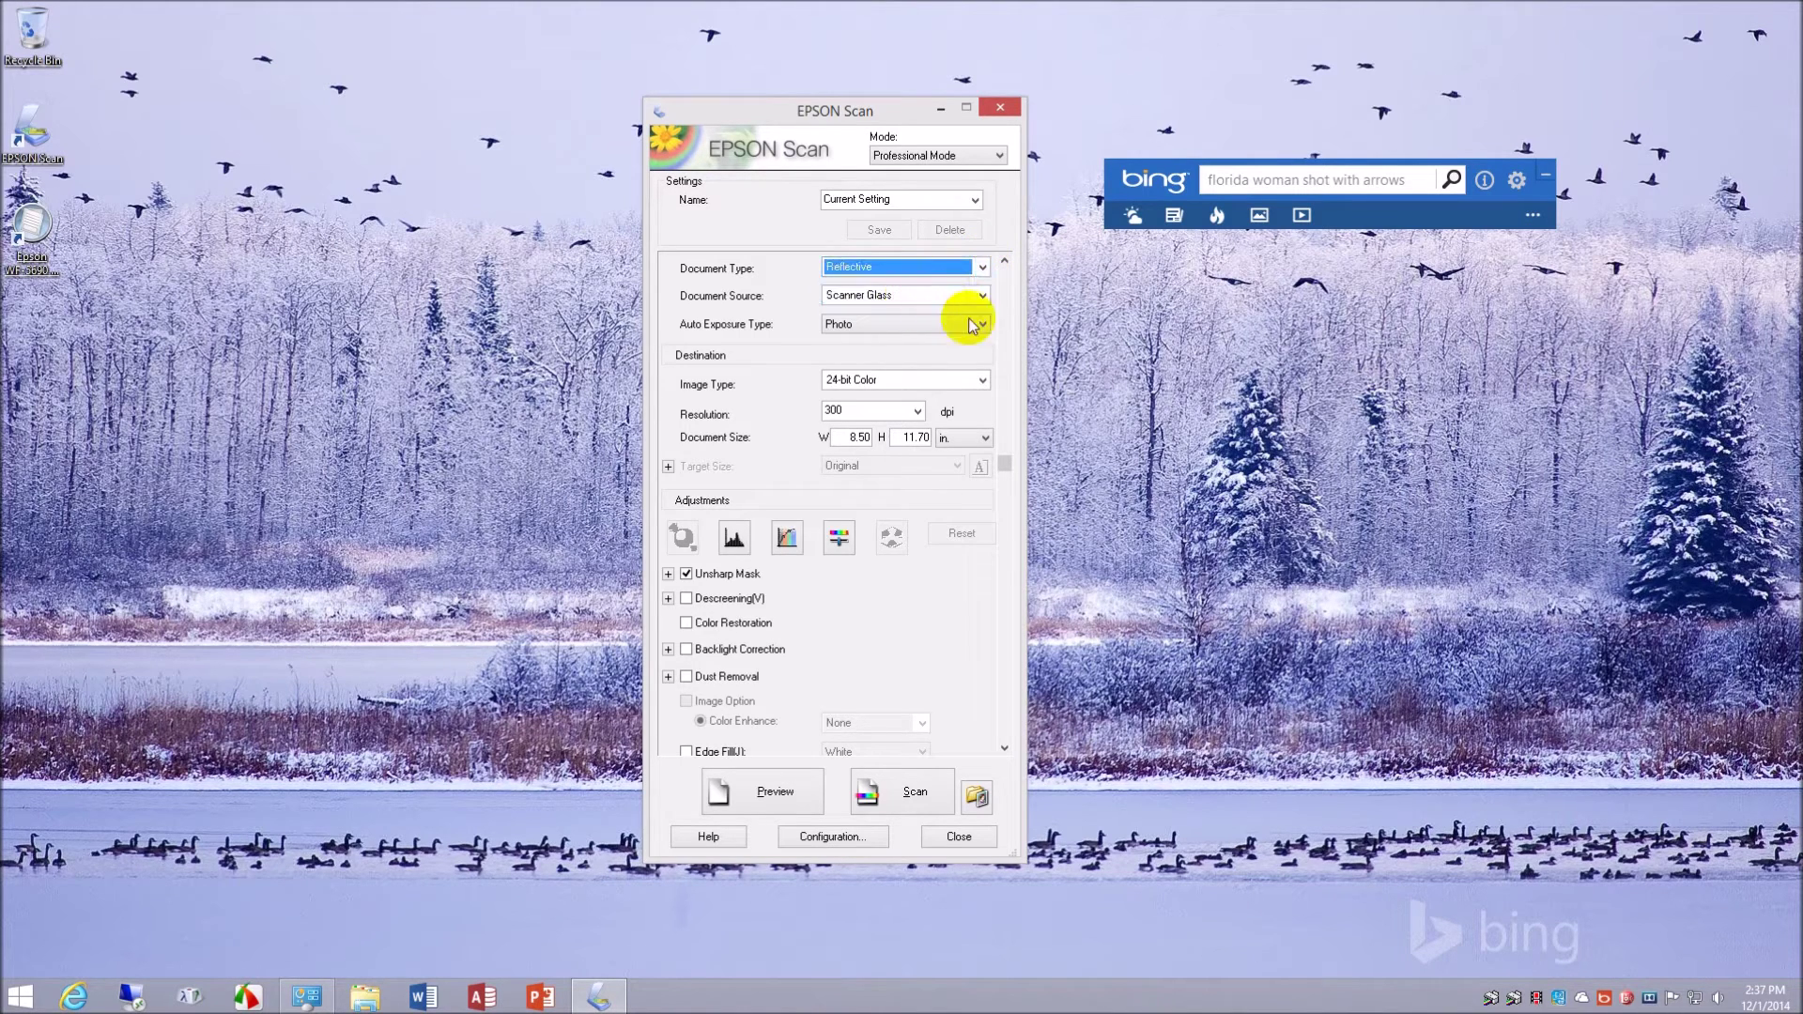
- Confirm Scanner Glass source, Photo auto exposure and Reflective document type
{"action": "left_click", "coordinate": [981, 296]}
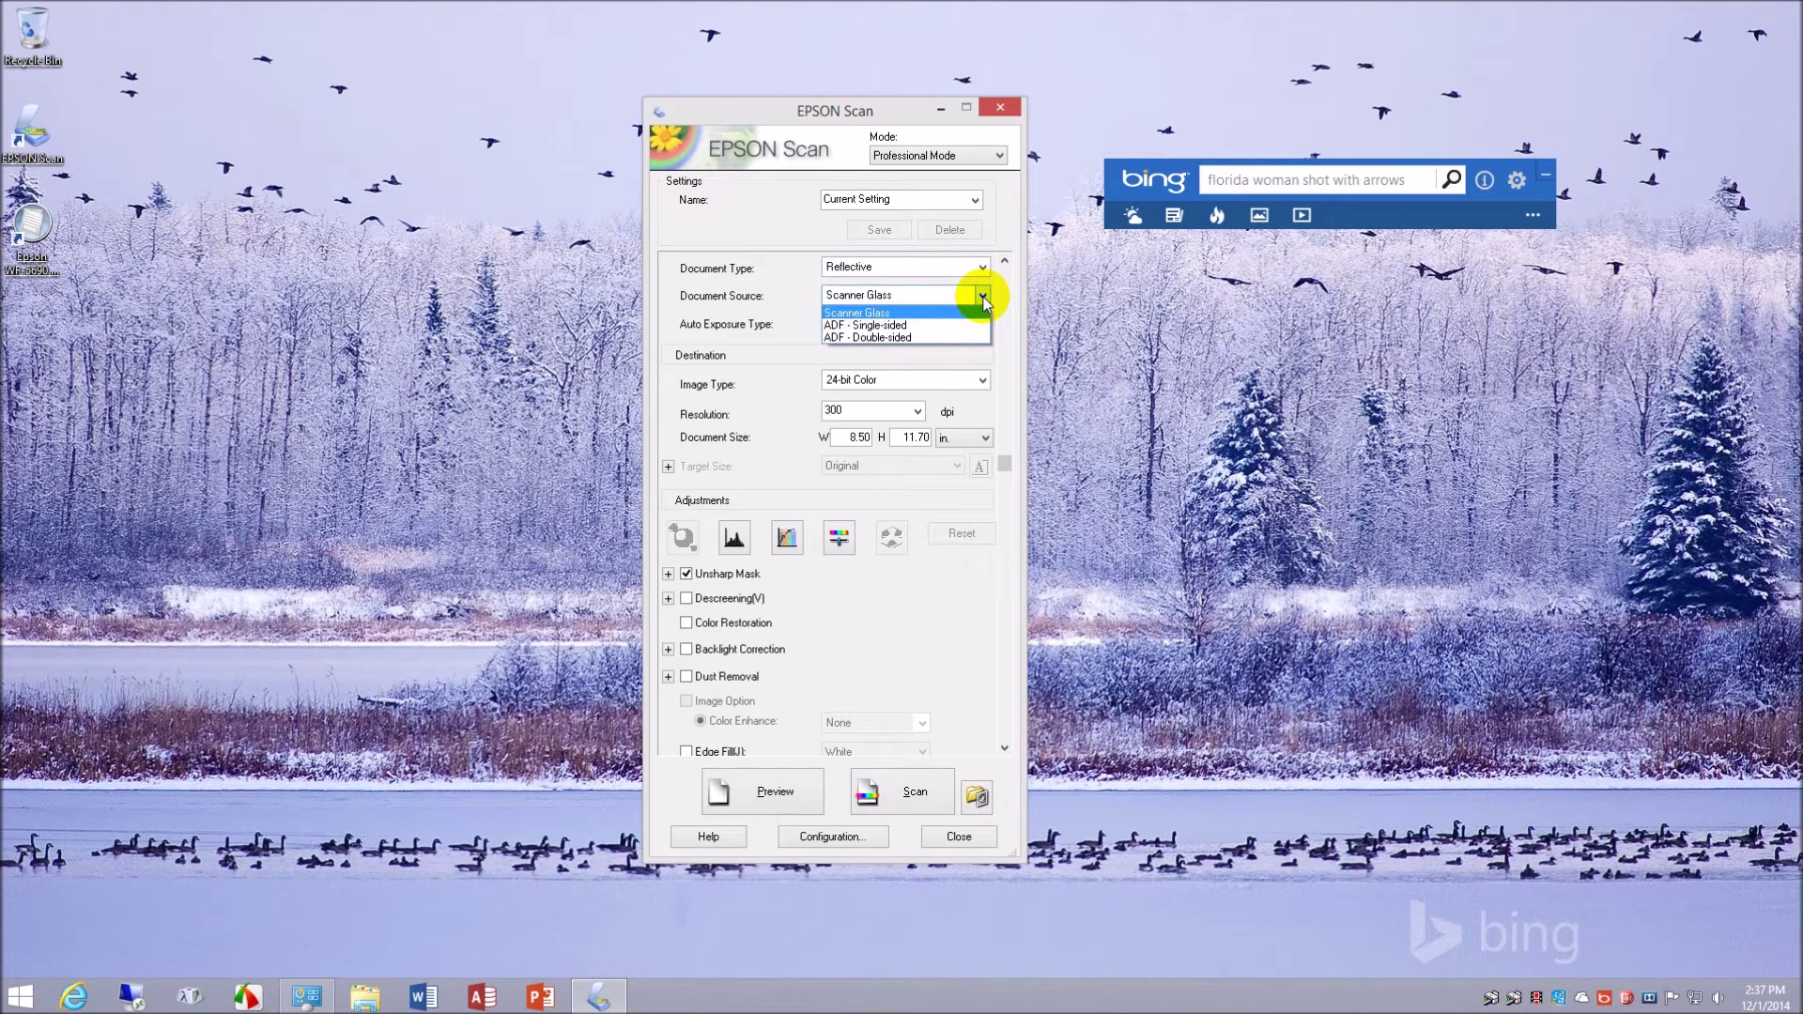
{"action": "left_click", "coordinate": [983, 299]}
{"action": "left_click", "coordinate": [979, 325]}
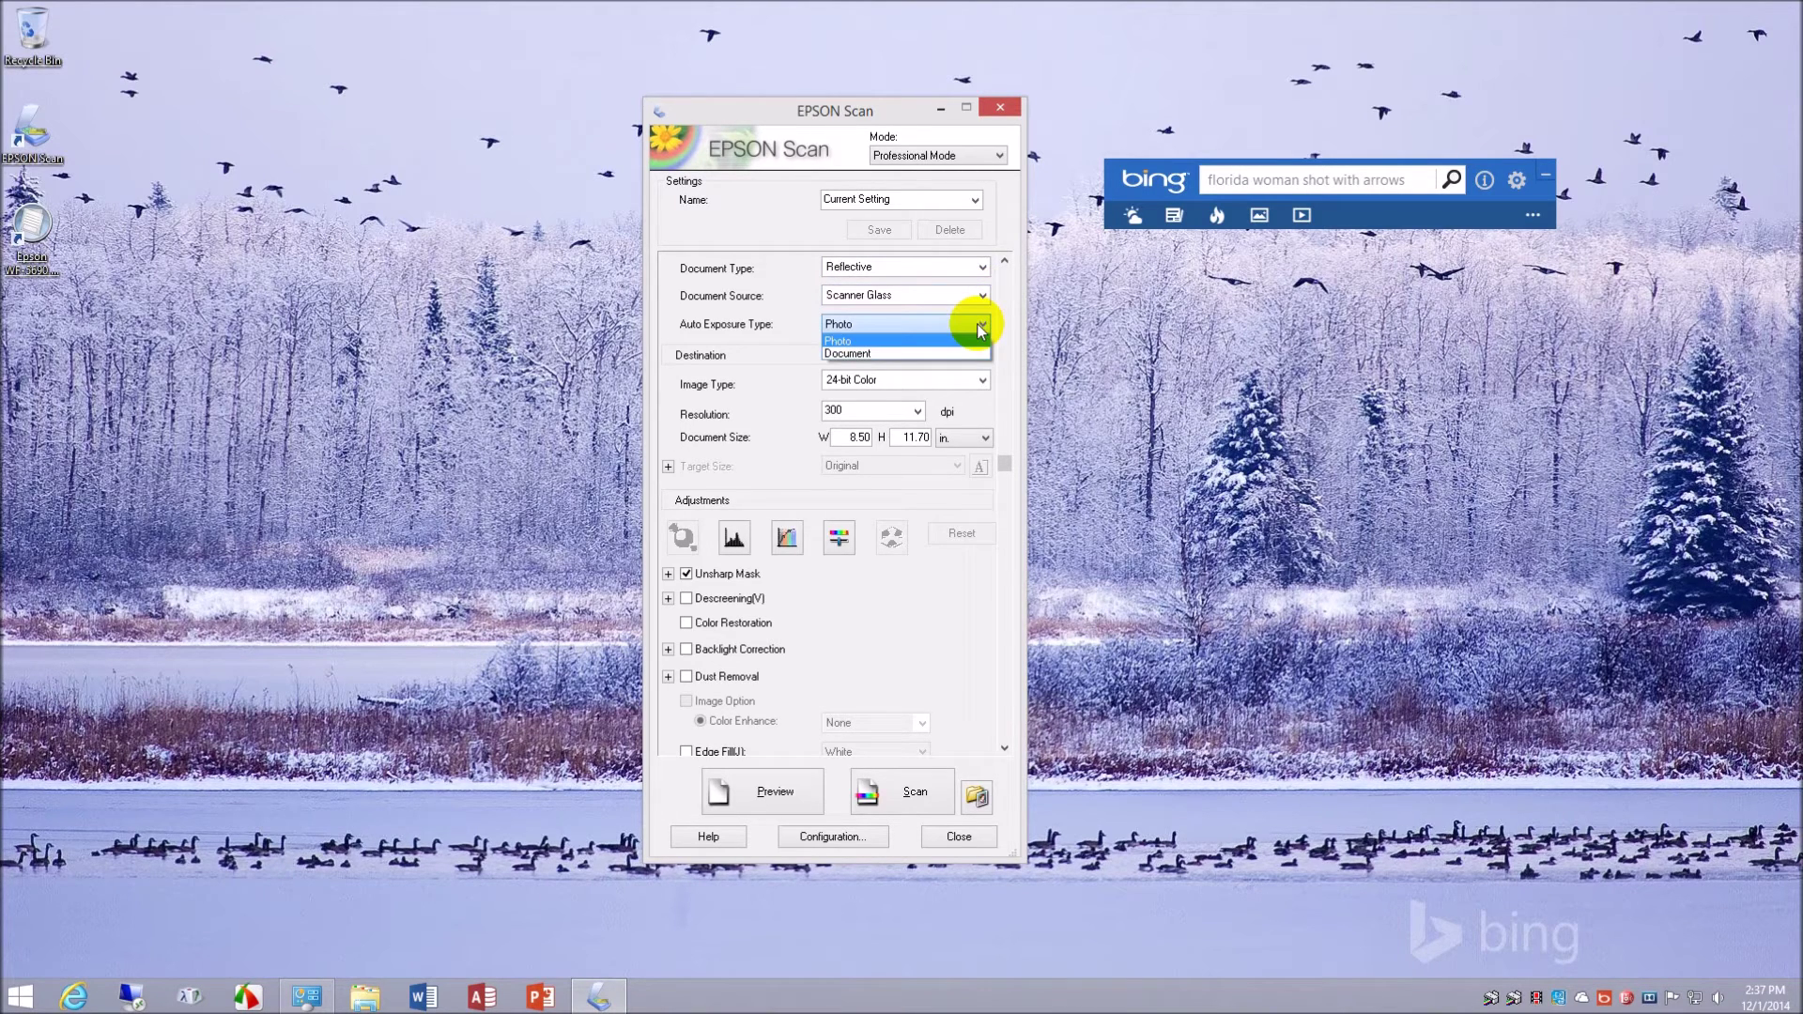
{"action": "left_click", "coordinate": [979, 325]}
{"action": "left_click", "coordinate": [983, 271]}
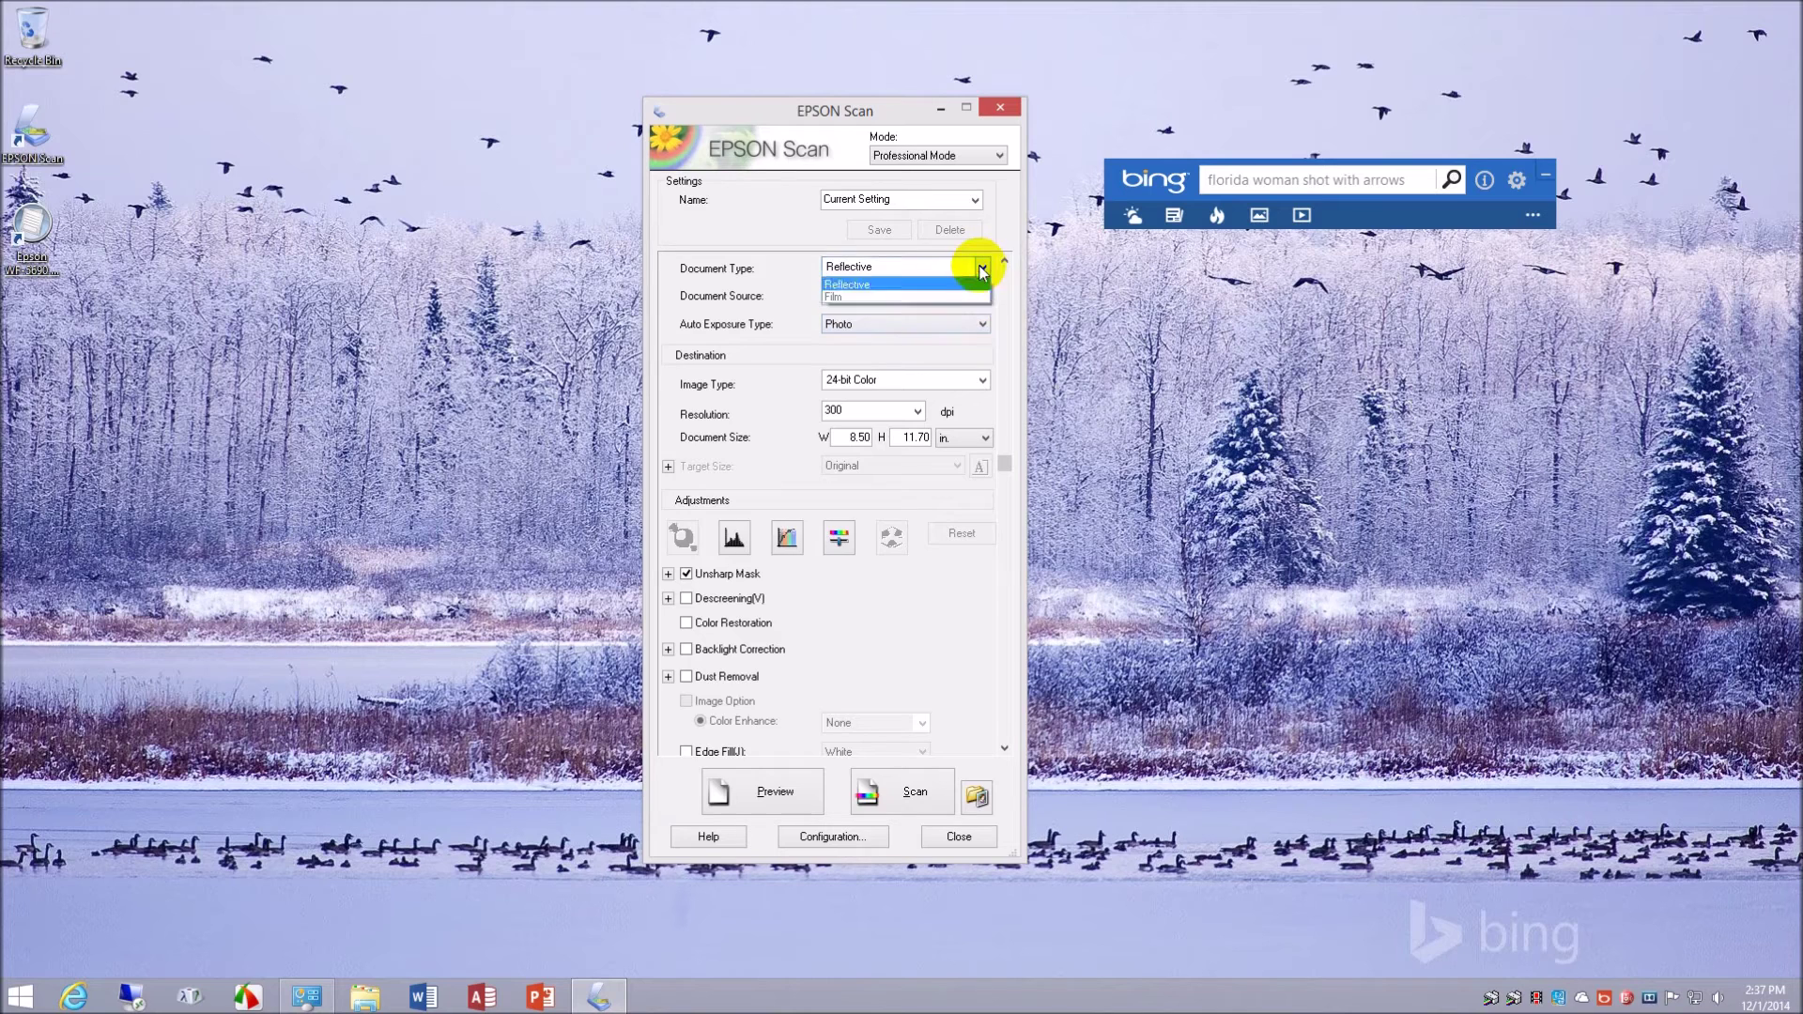
{"action": "left_click", "coordinate": [835, 282]}
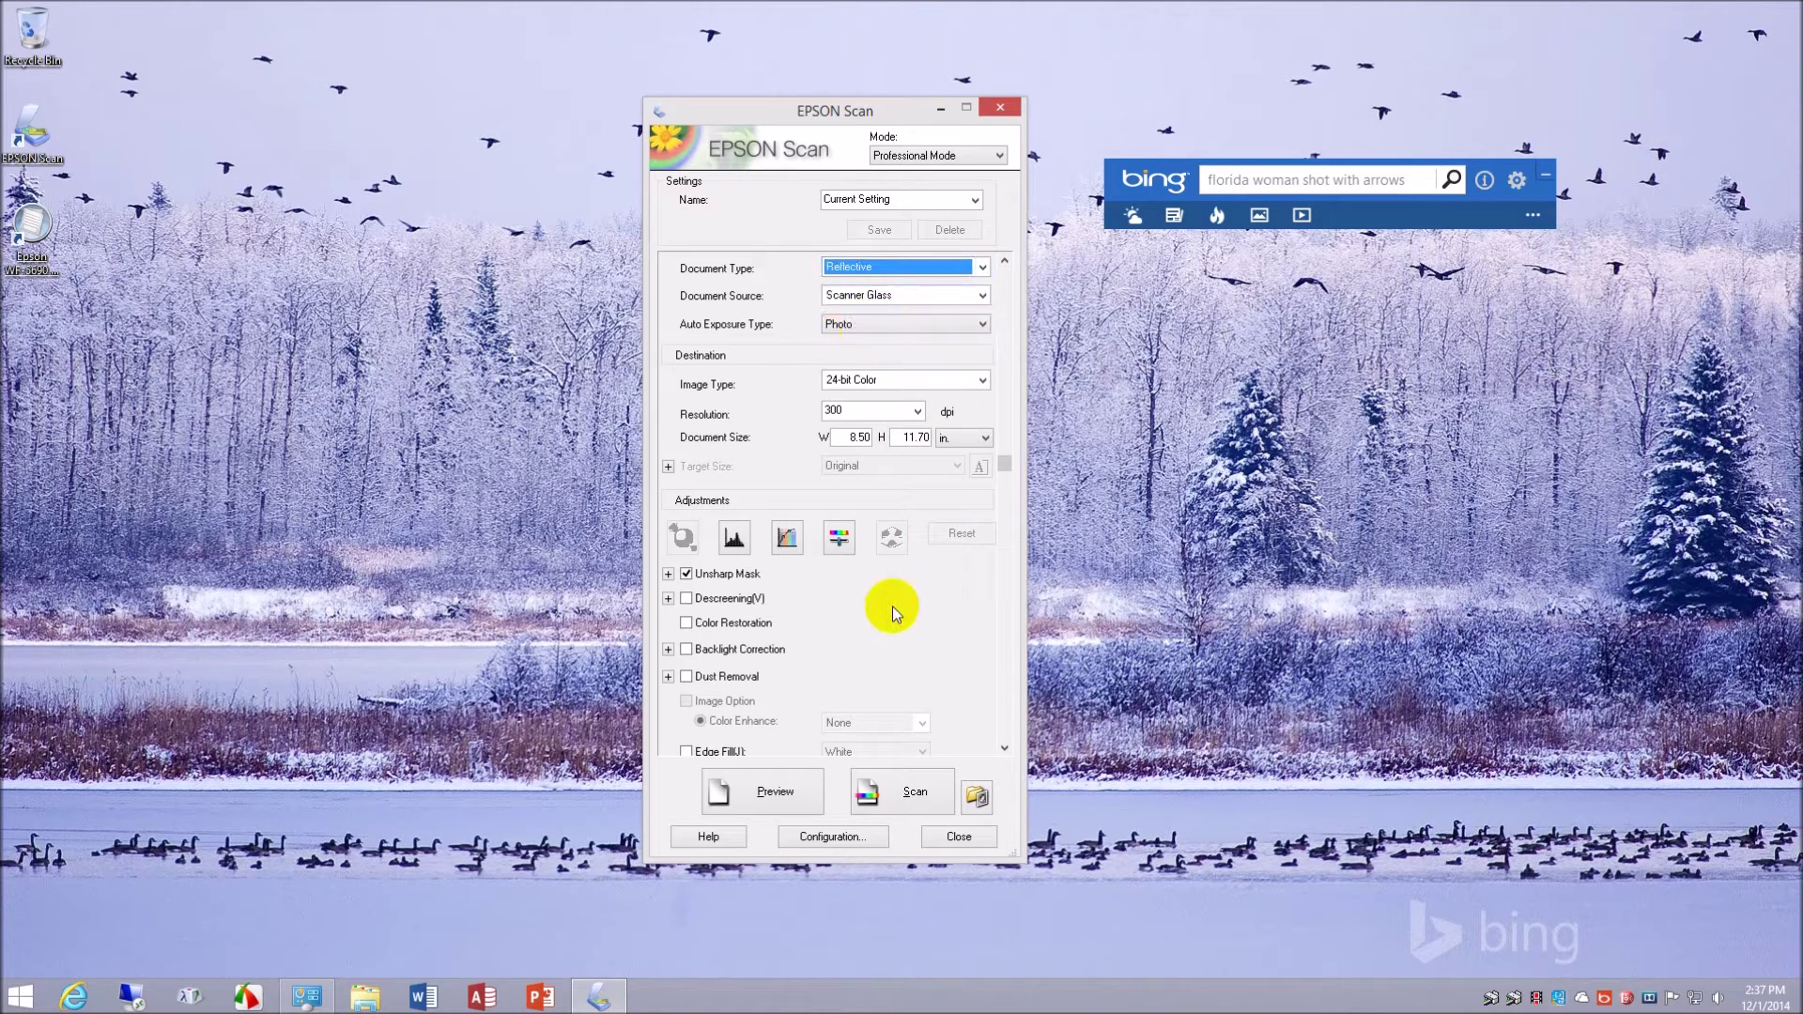
- Turn on Backlight Correction, keeping Reflective document type and Photo auto exposure
{"action": "left_click", "coordinate": [687, 650]}
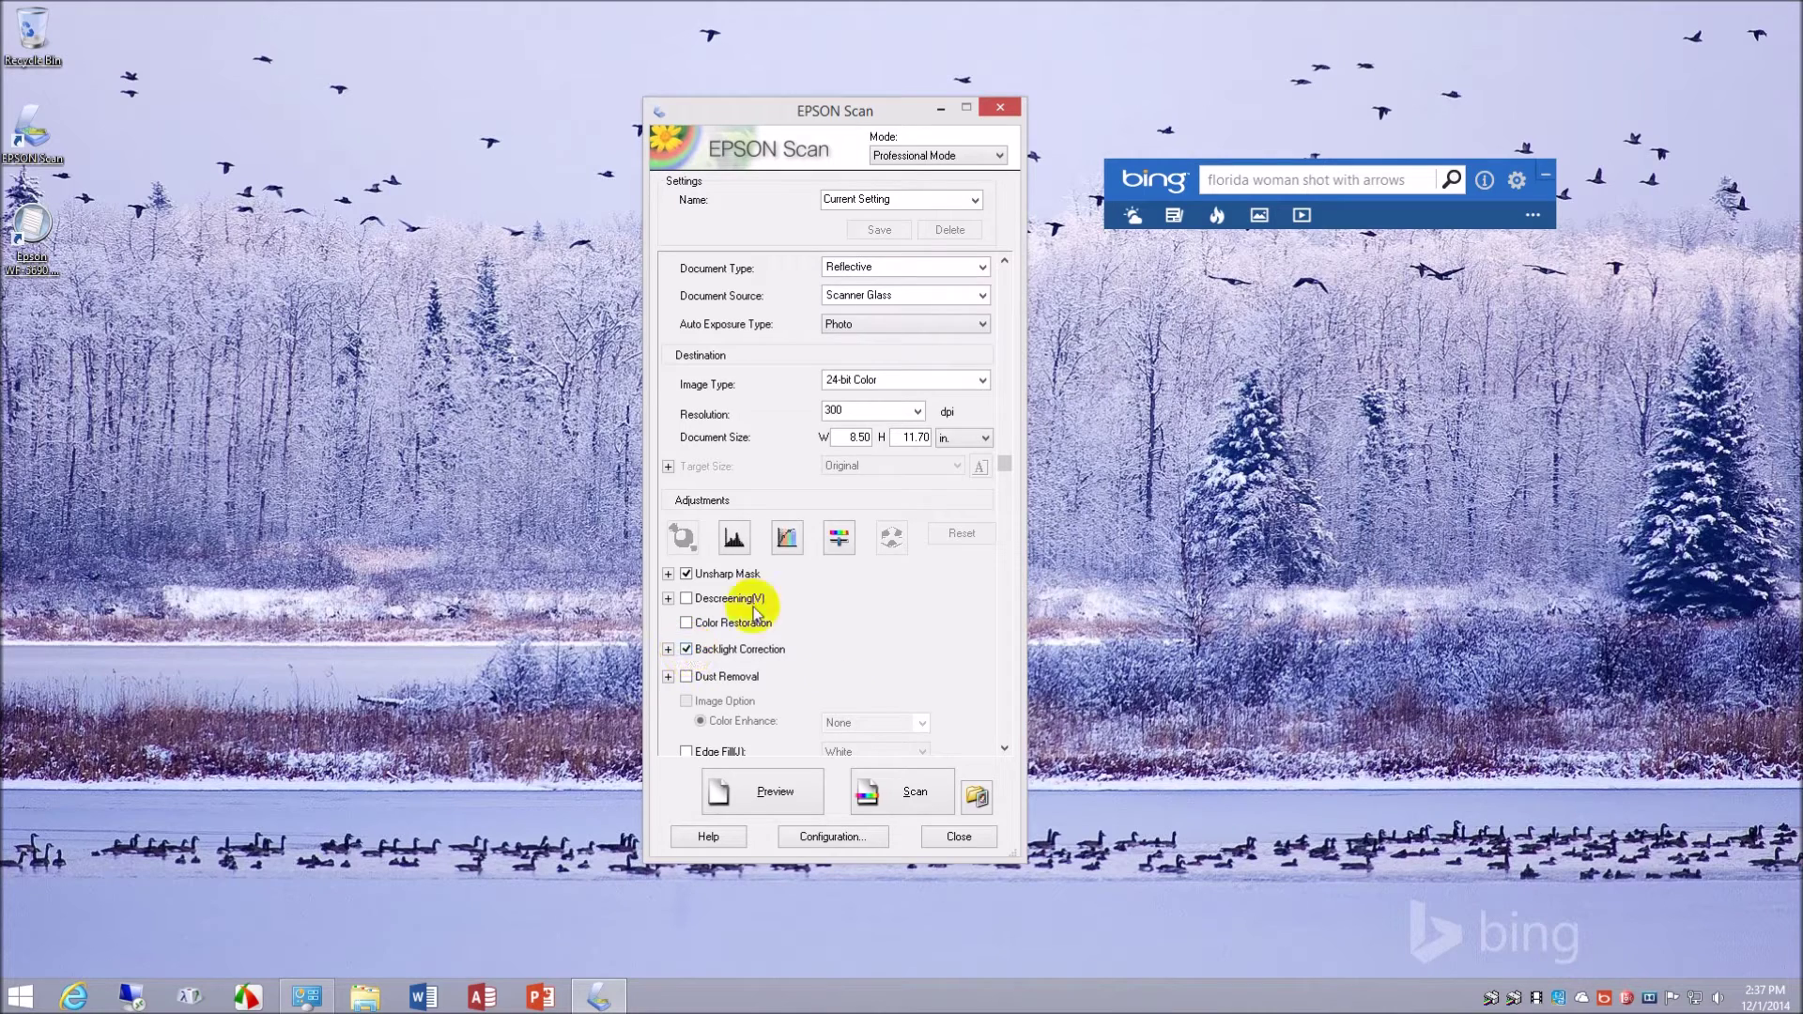
{"action": "left_click", "coordinate": [982, 268]}
{"action": "left_click", "coordinate": [981, 268]}
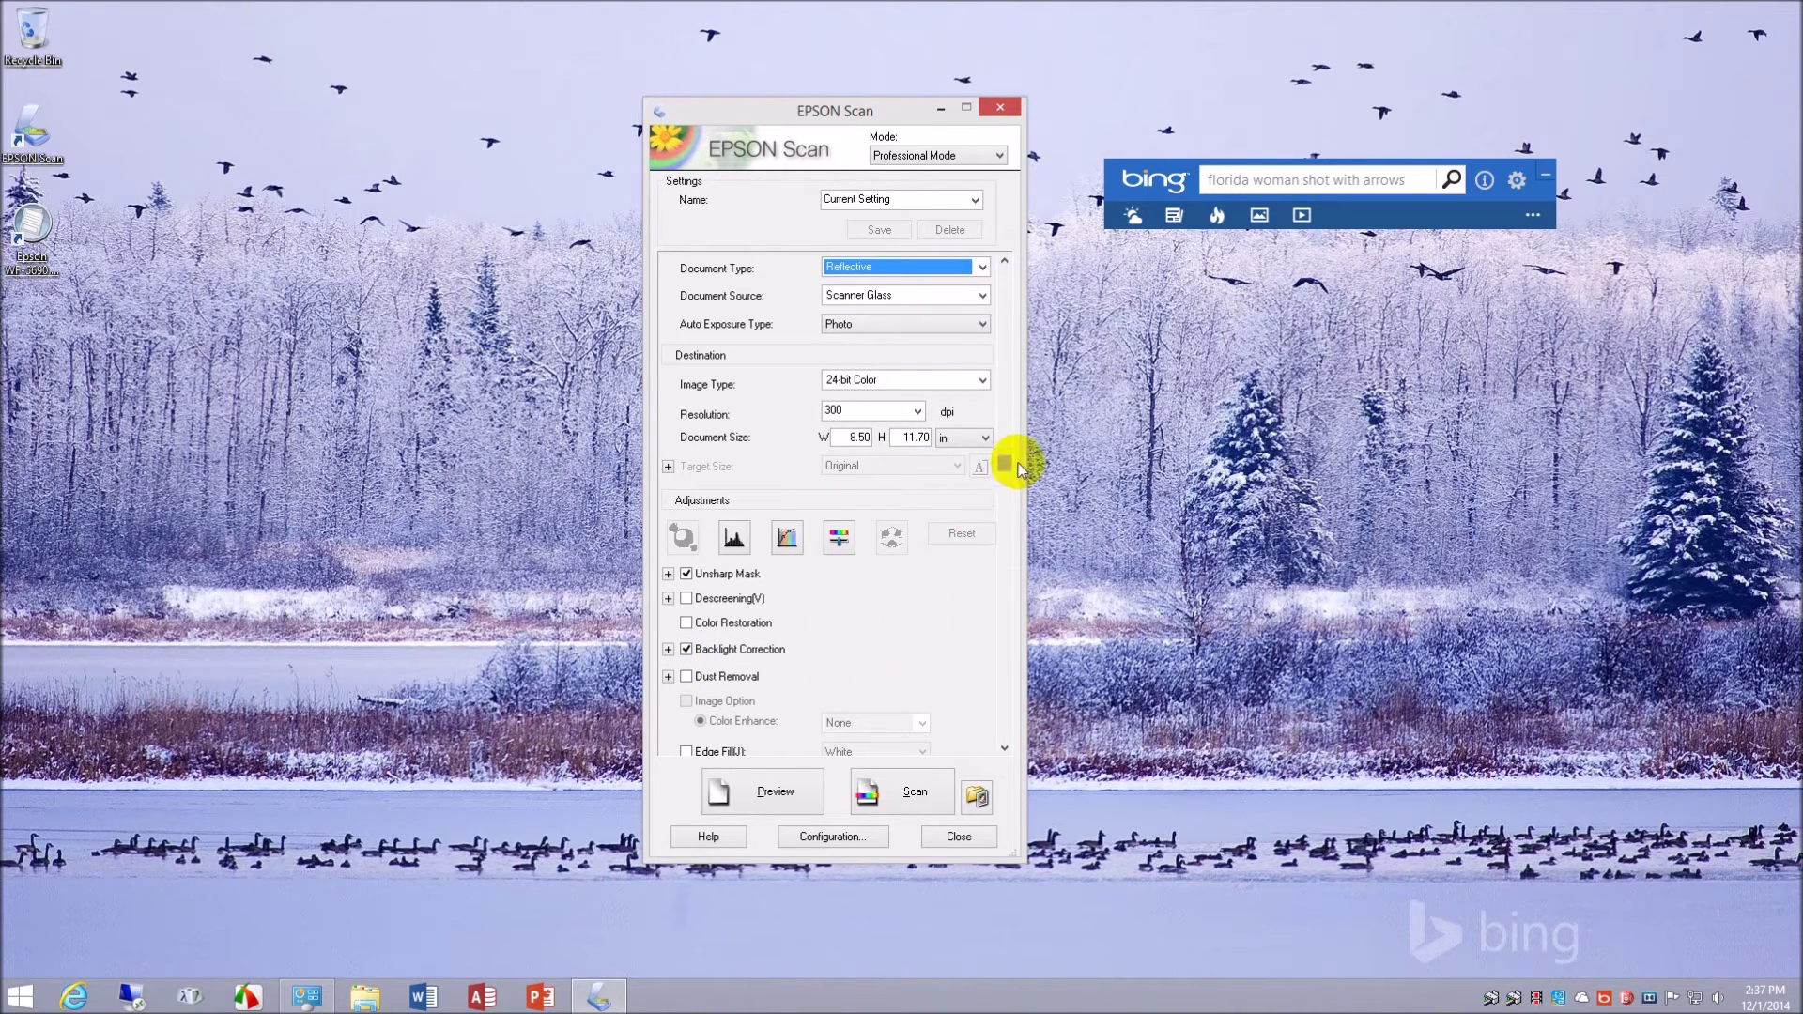
{"action": "left_click_drag", "start_coordinate": [1006, 455], "coordinate": [1001, 260]}
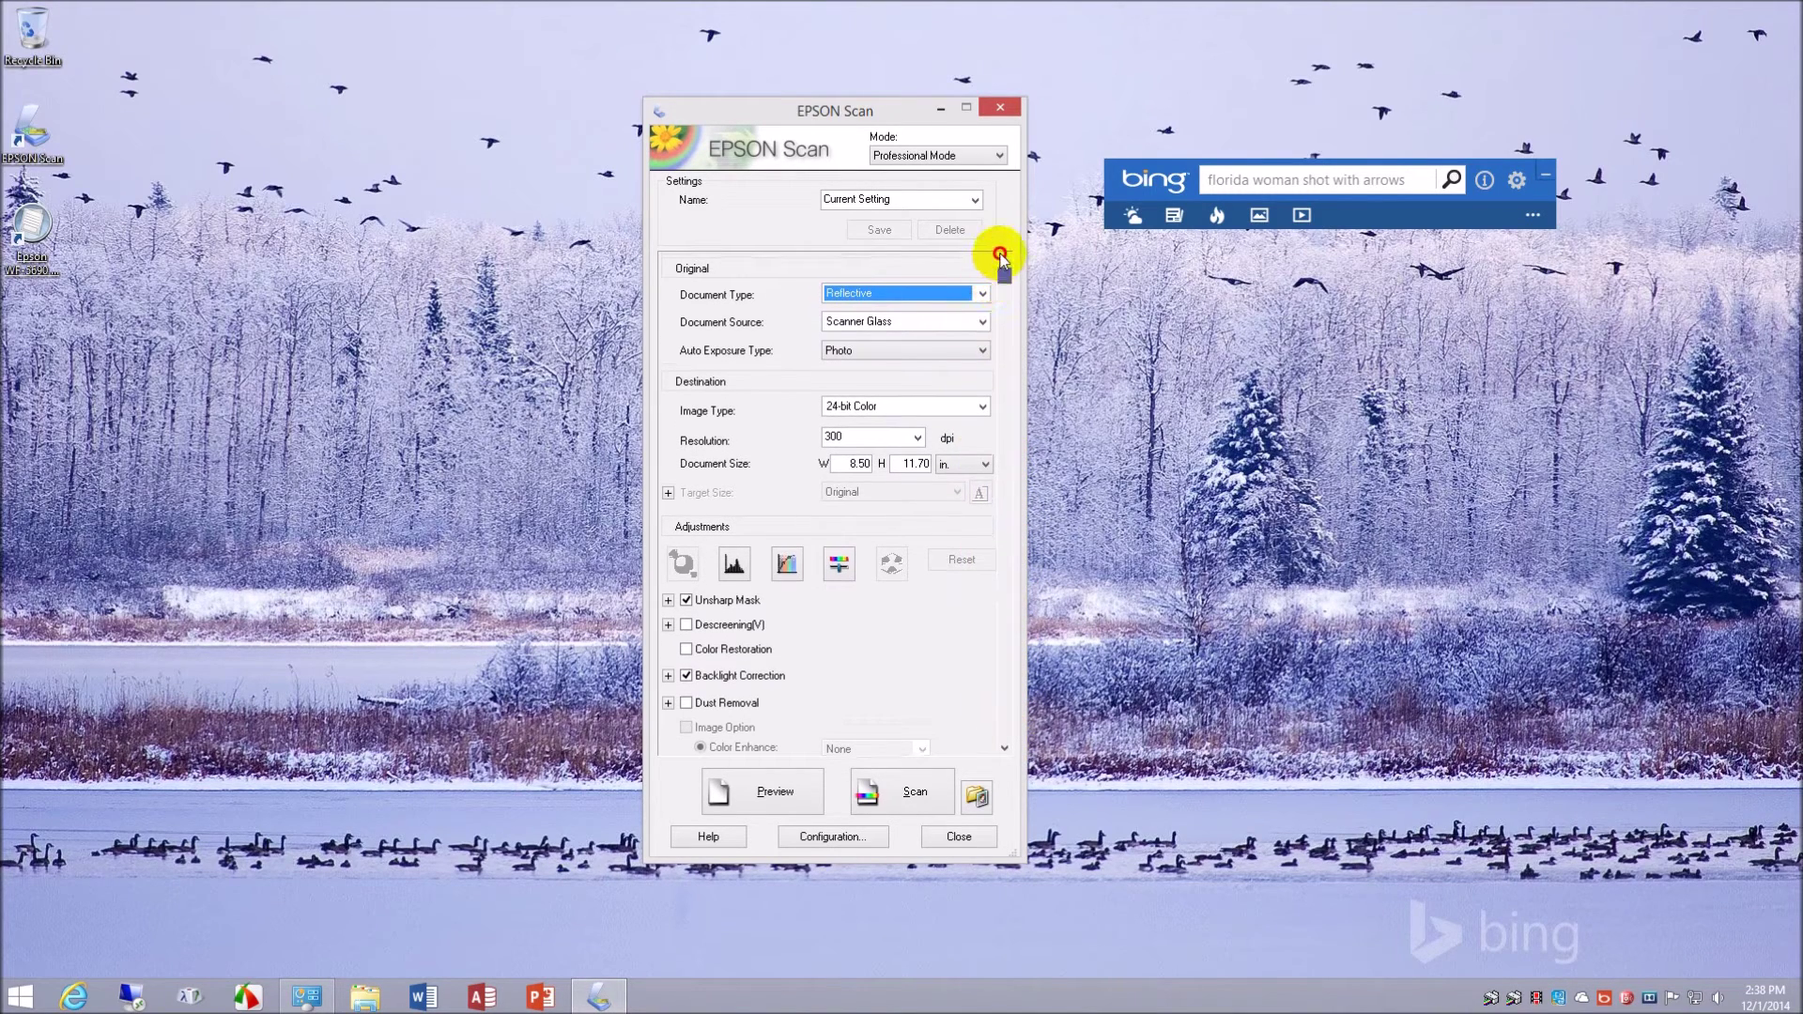
{"action": "left_click", "coordinate": [982, 350]}
{"action": "left_click", "coordinate": [985, 357]}
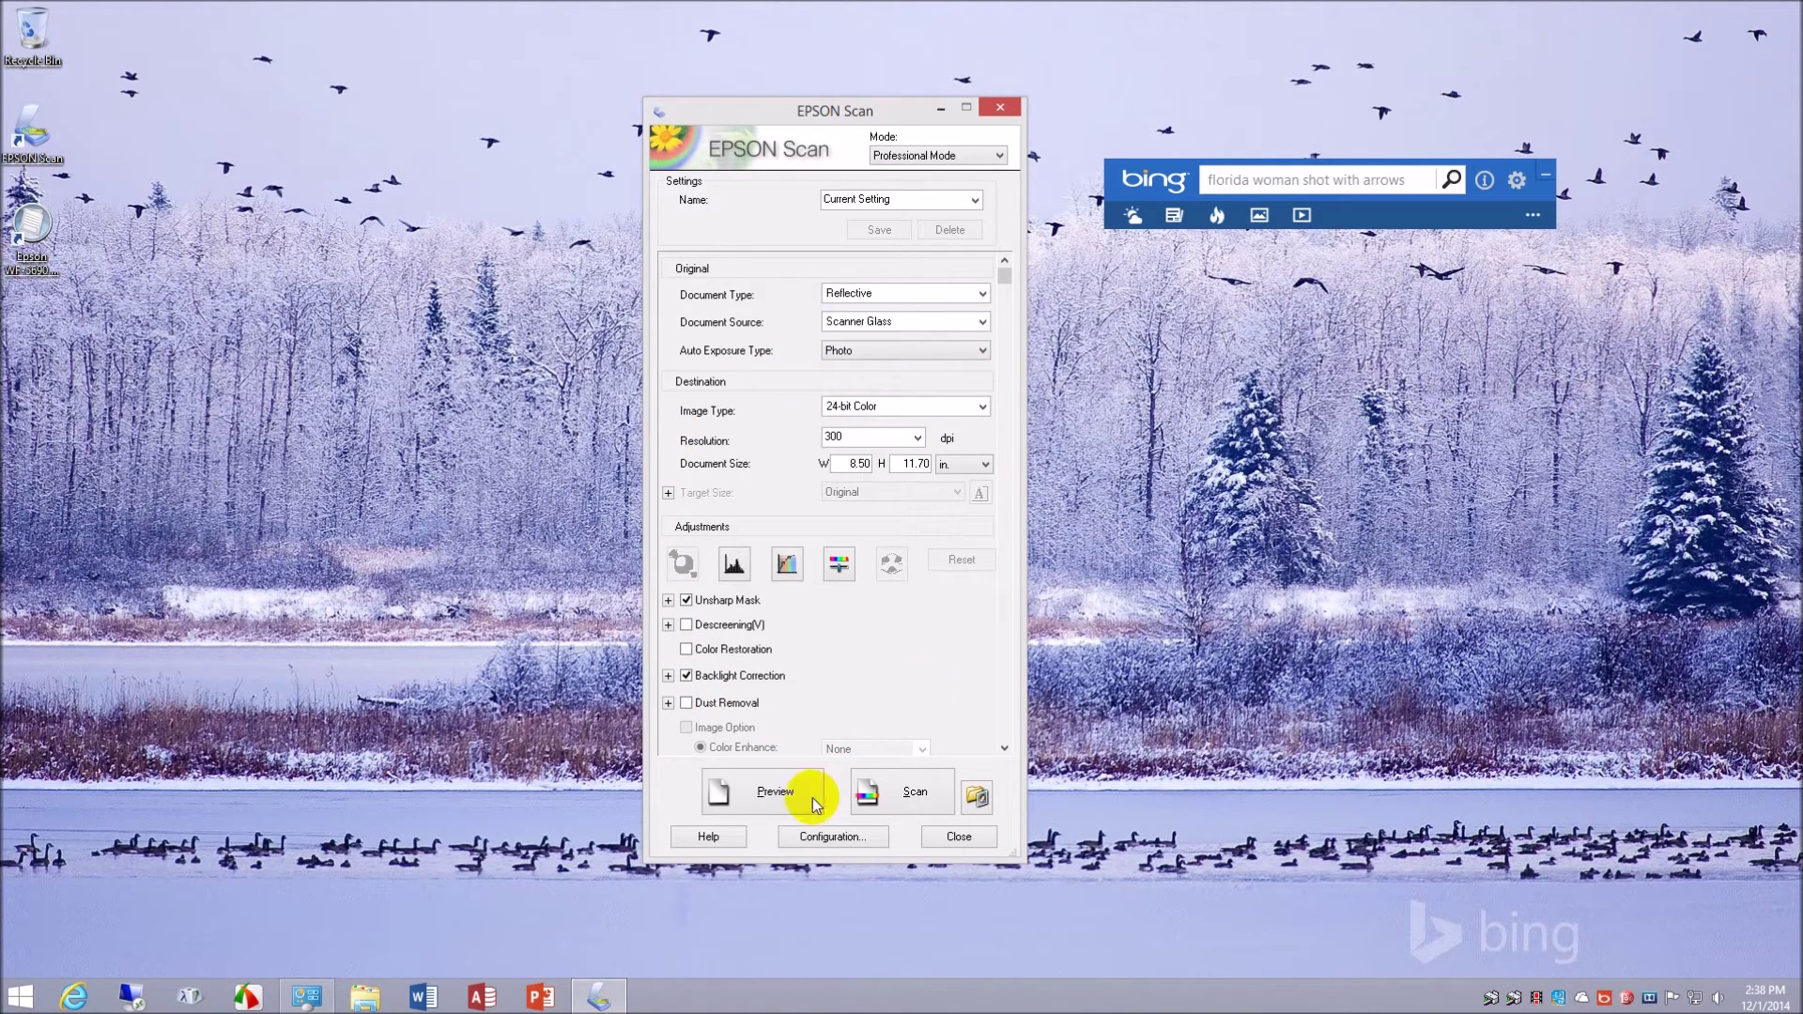
- Cancel Configuration, close EPSON Scan, and show the Start screen's full app list
{"action": "left_click", "coordinate": [826, 835]}
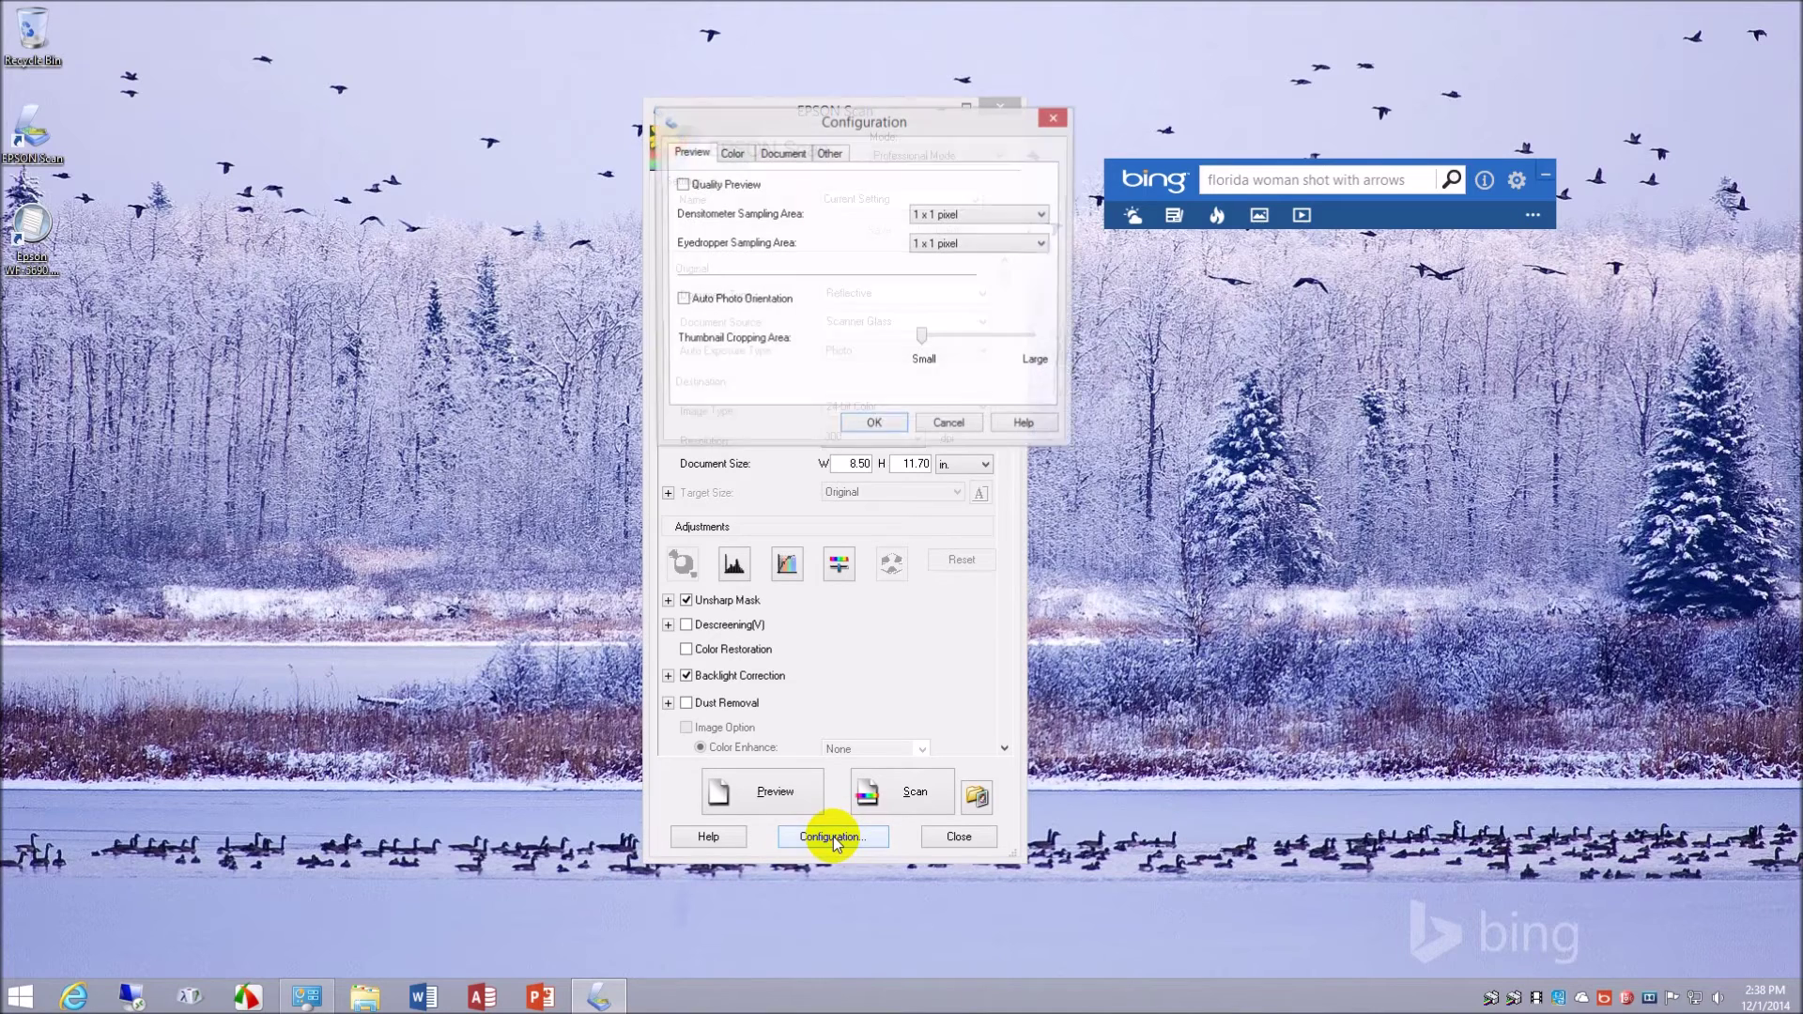
{"action": "left_click", "coordinate": [961, 428]}
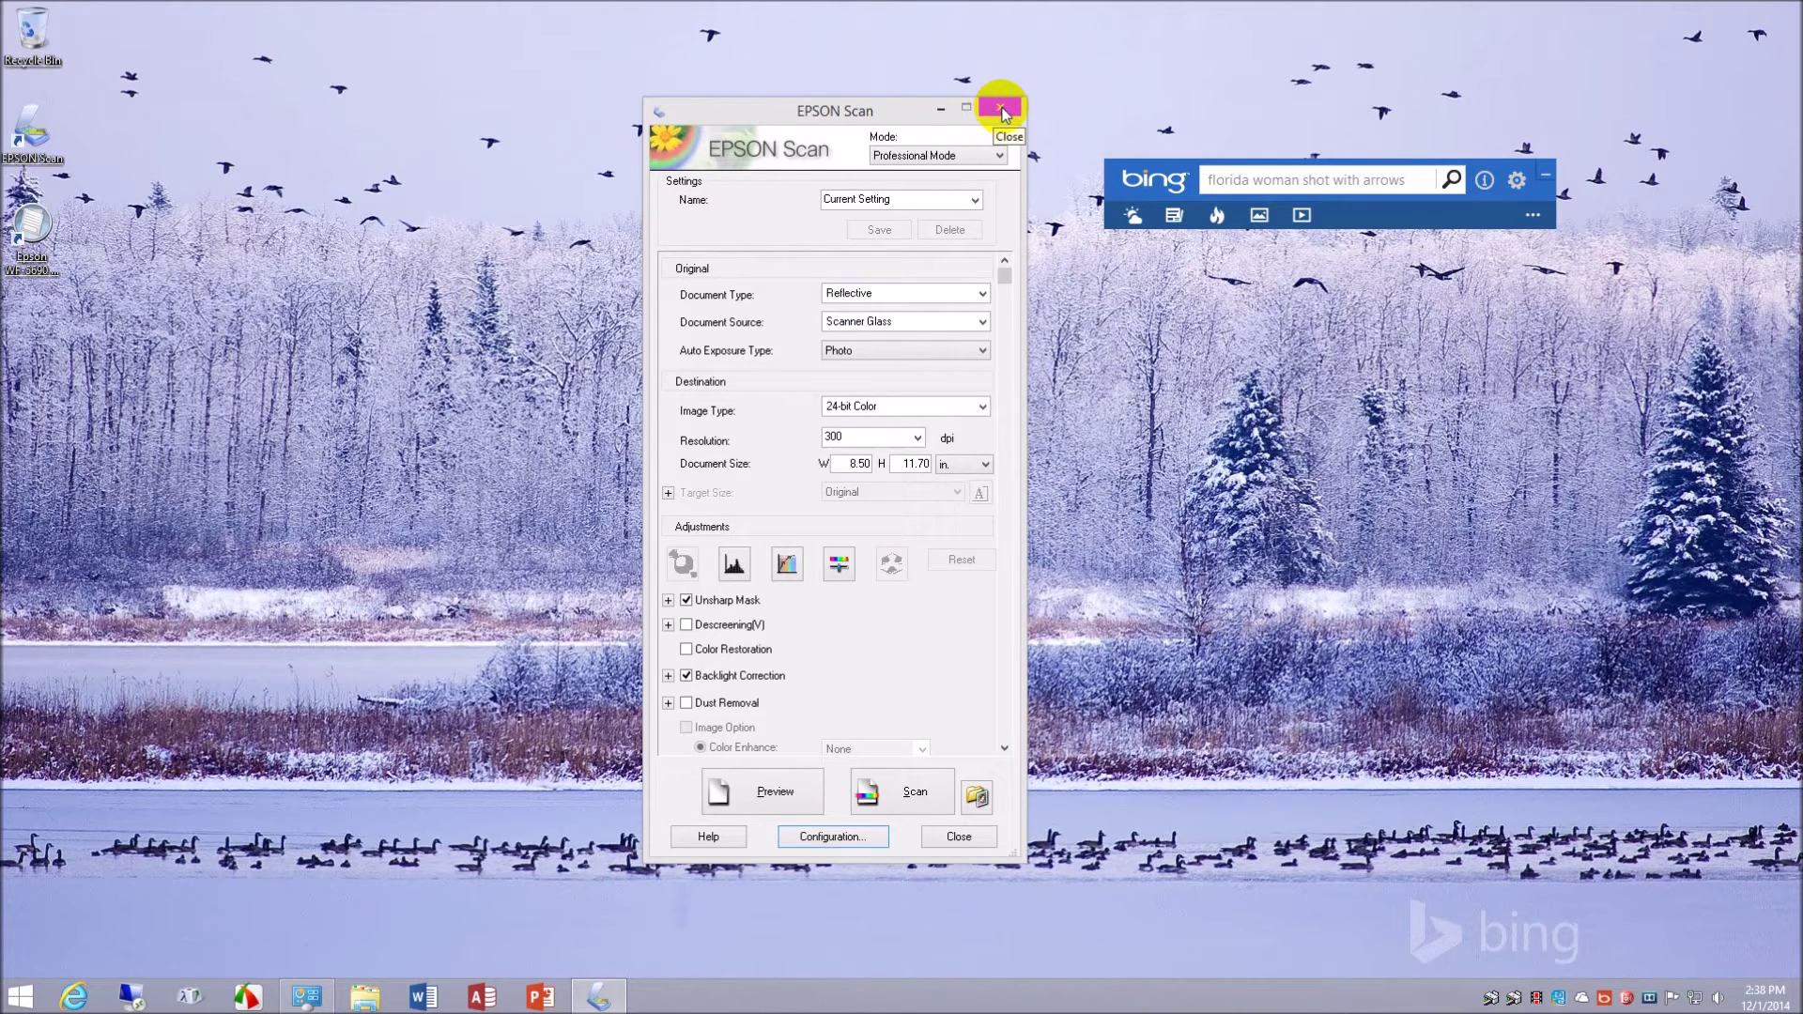
{"action": "left_click", "coordinate": [998, 113]}
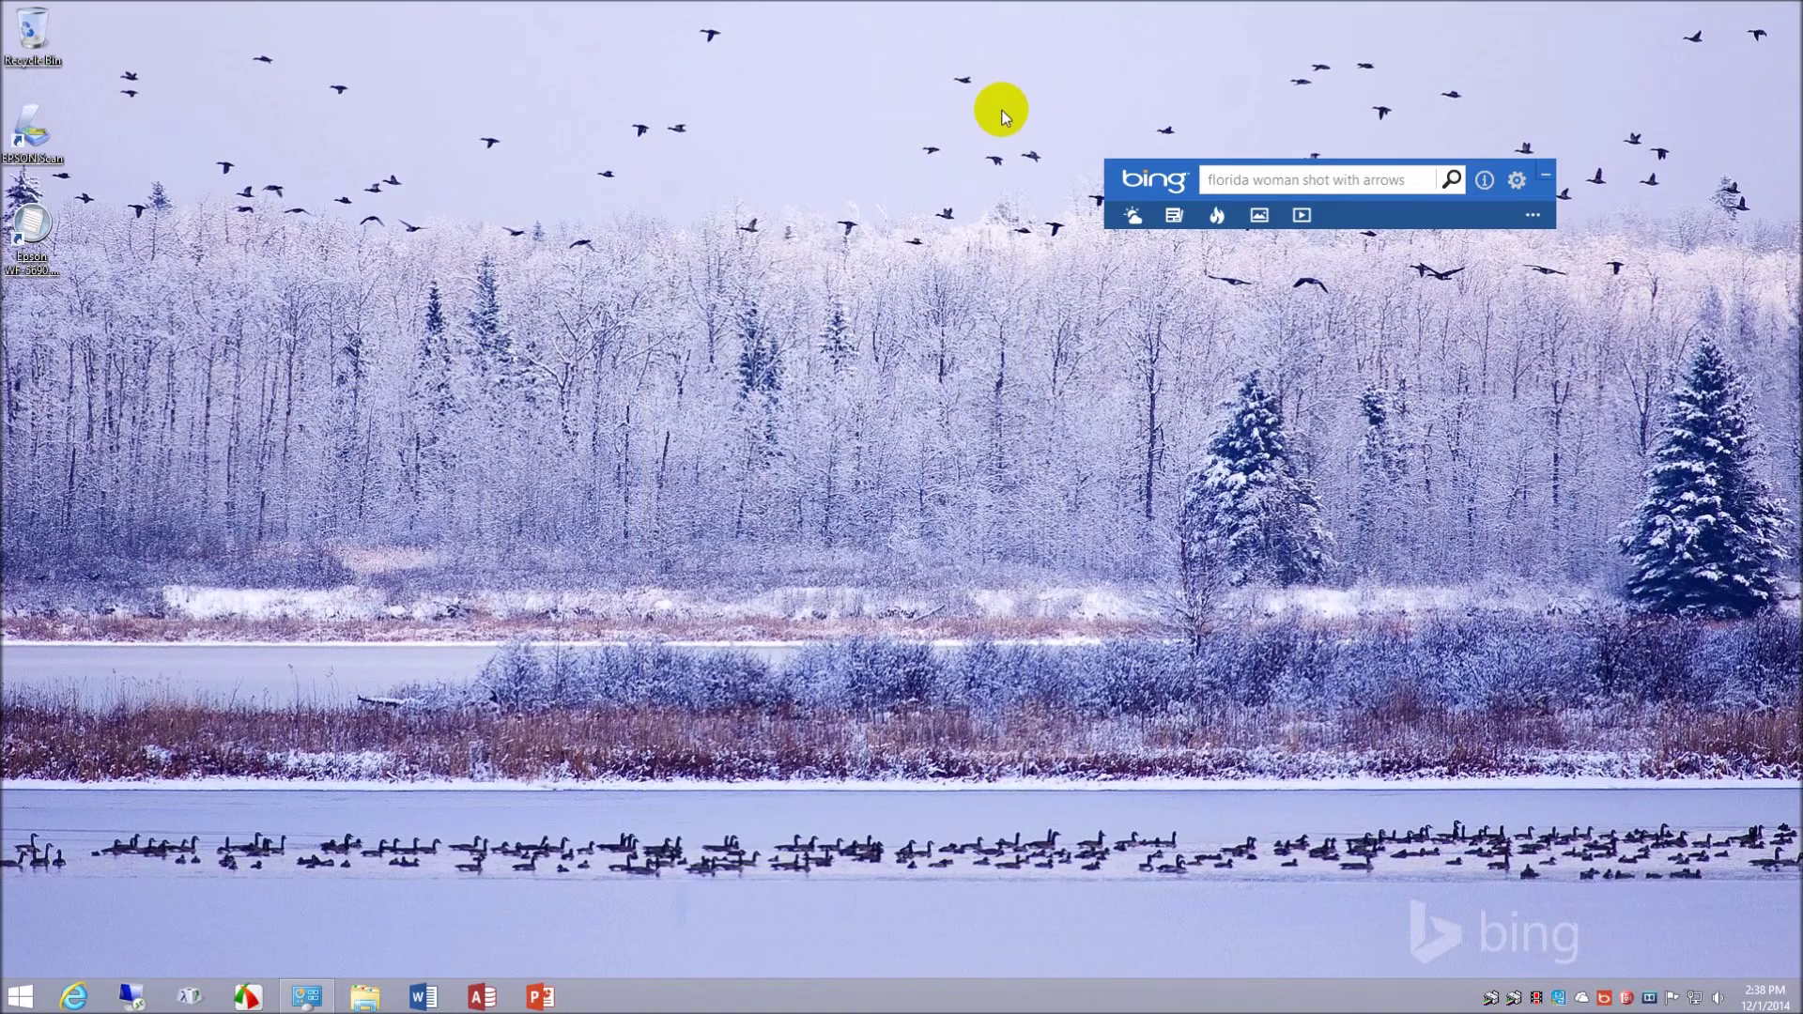
{"action": "left_click", "coordinate": [21, 995]}
{"action": "left_click", "coordinate": [122, 959]}
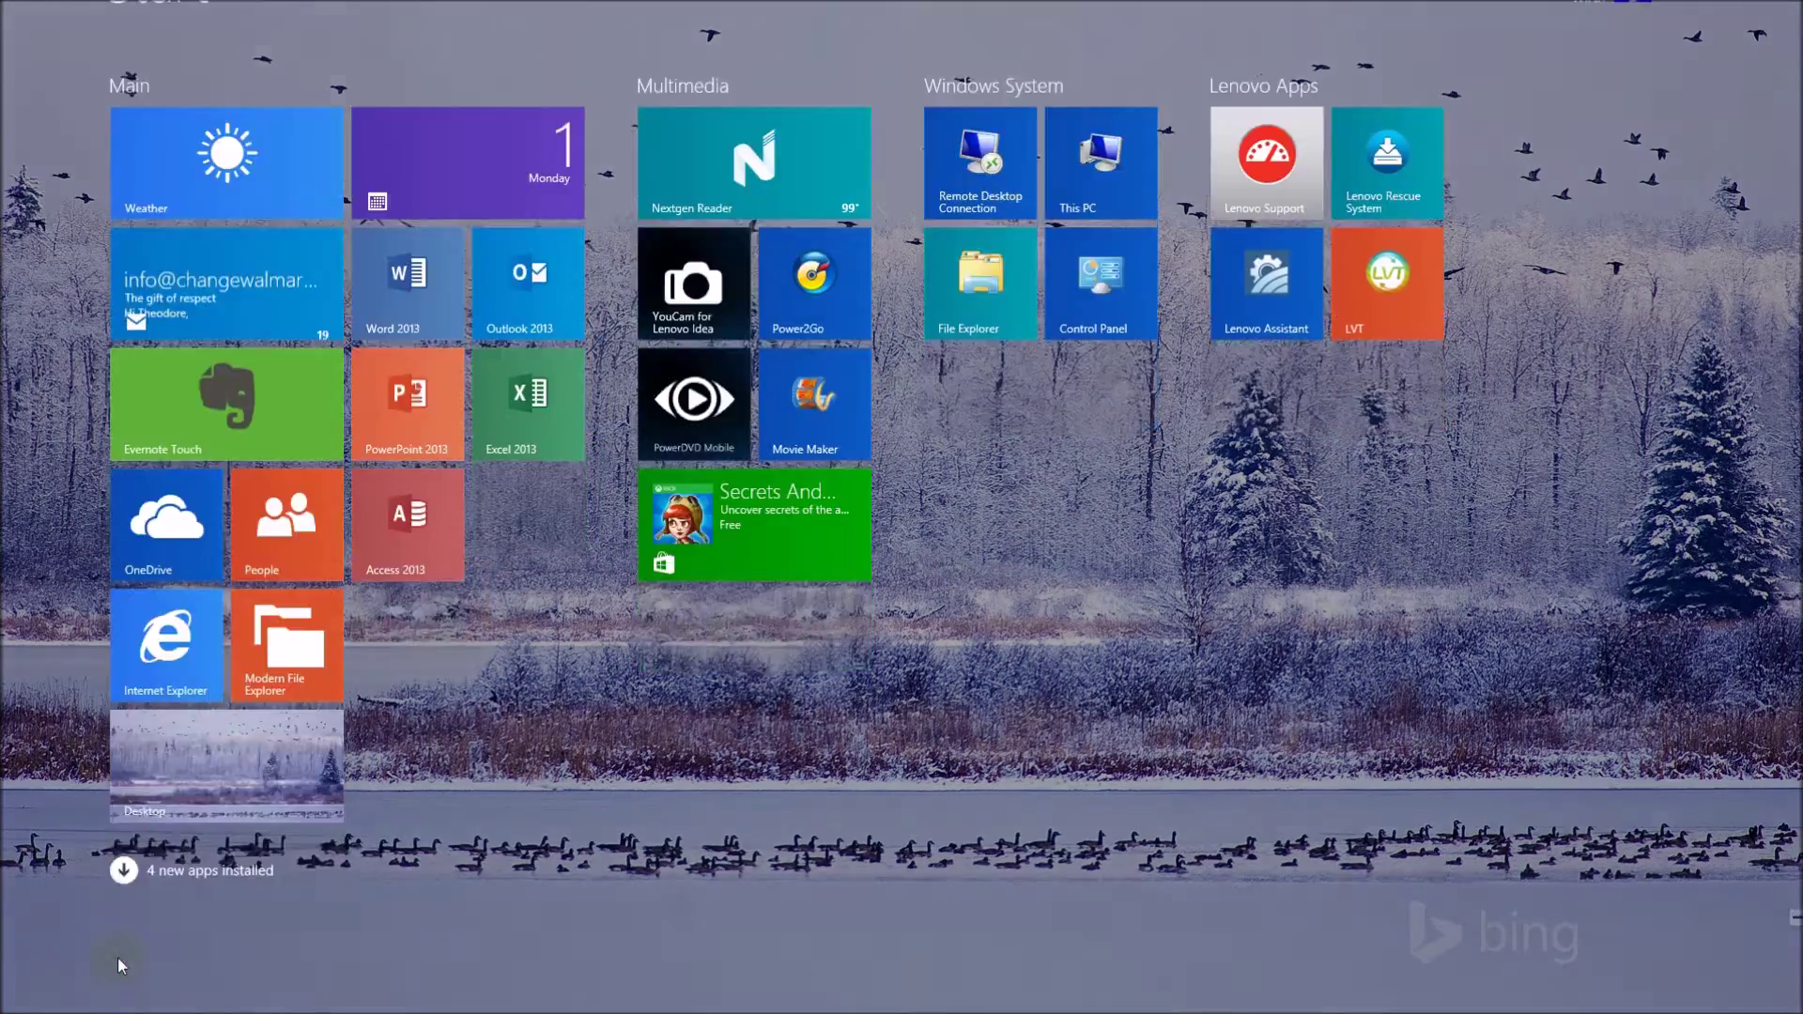
- In EPSON Scan Settings, keep WF-5620/5690 Series, check Access Control twice, and cancel unchanged
{"action": "left_click", "coordinate": [1434, 498]}
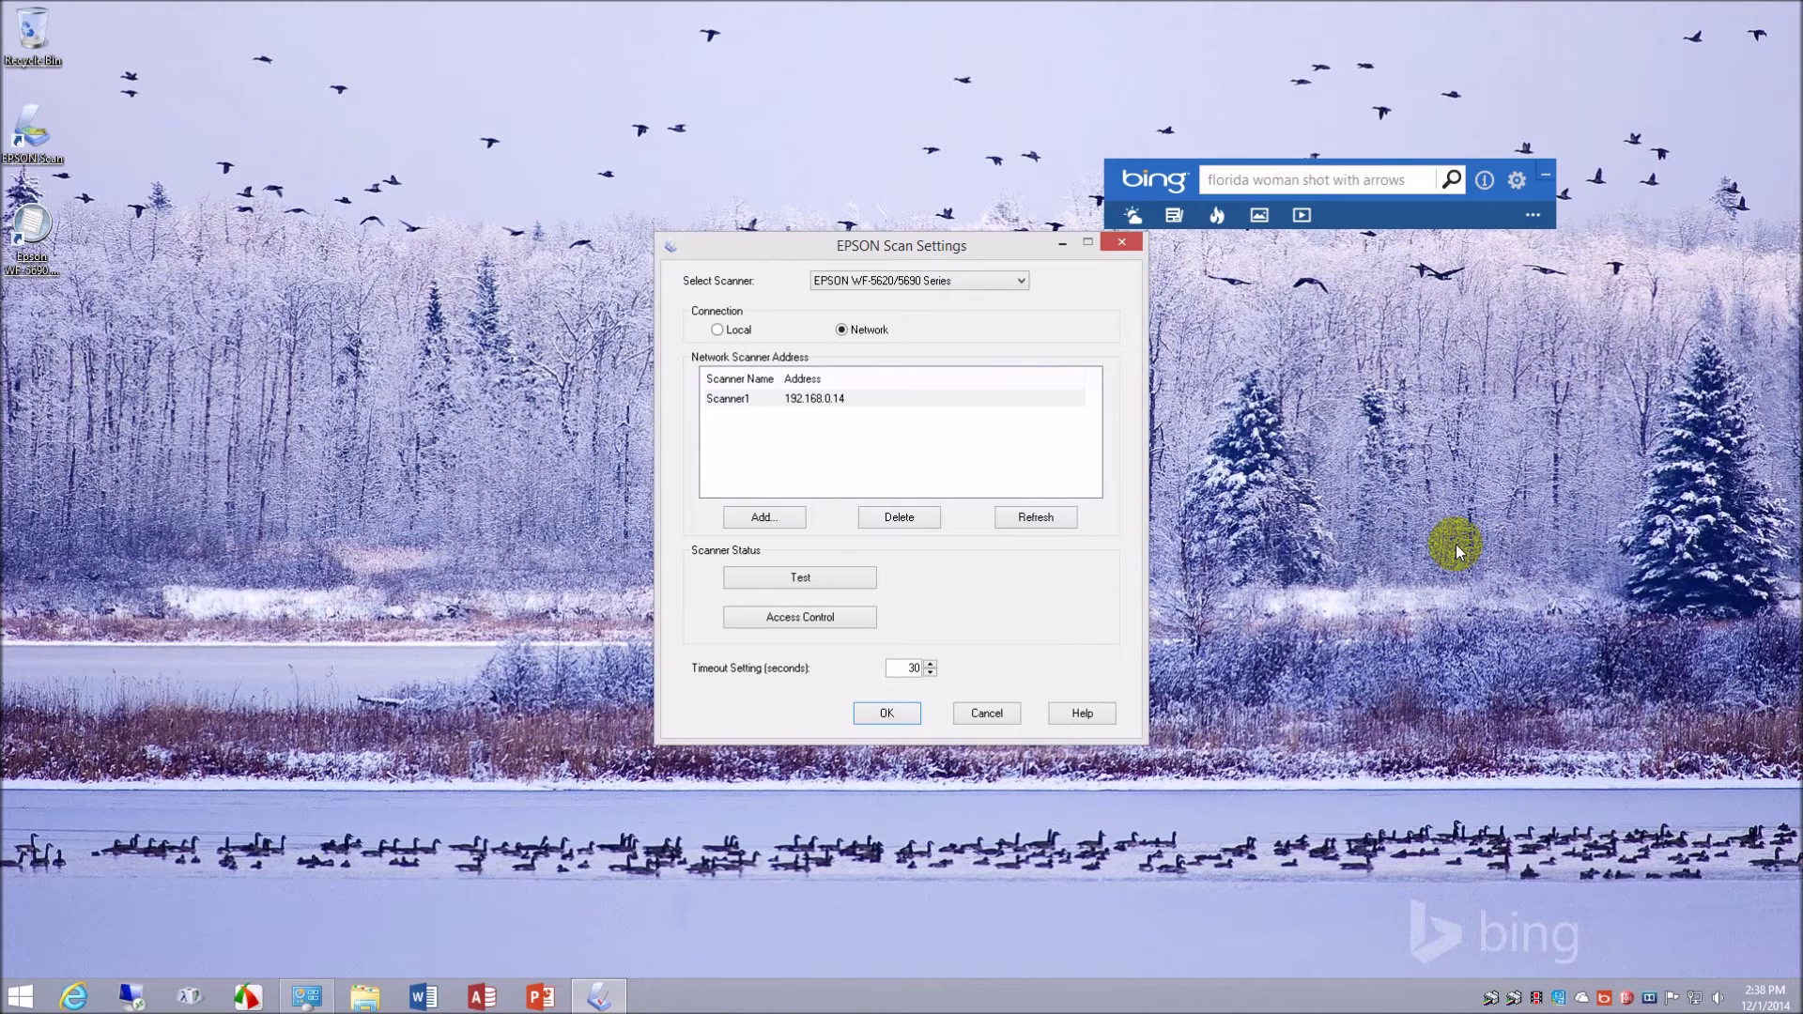
{"action": "left_click", "coordinate": [1024, 284]}
{"action": "left_click", "coordinate": [1024, 284]}
{"action": "left_click", "coordinate": [830, 617]}
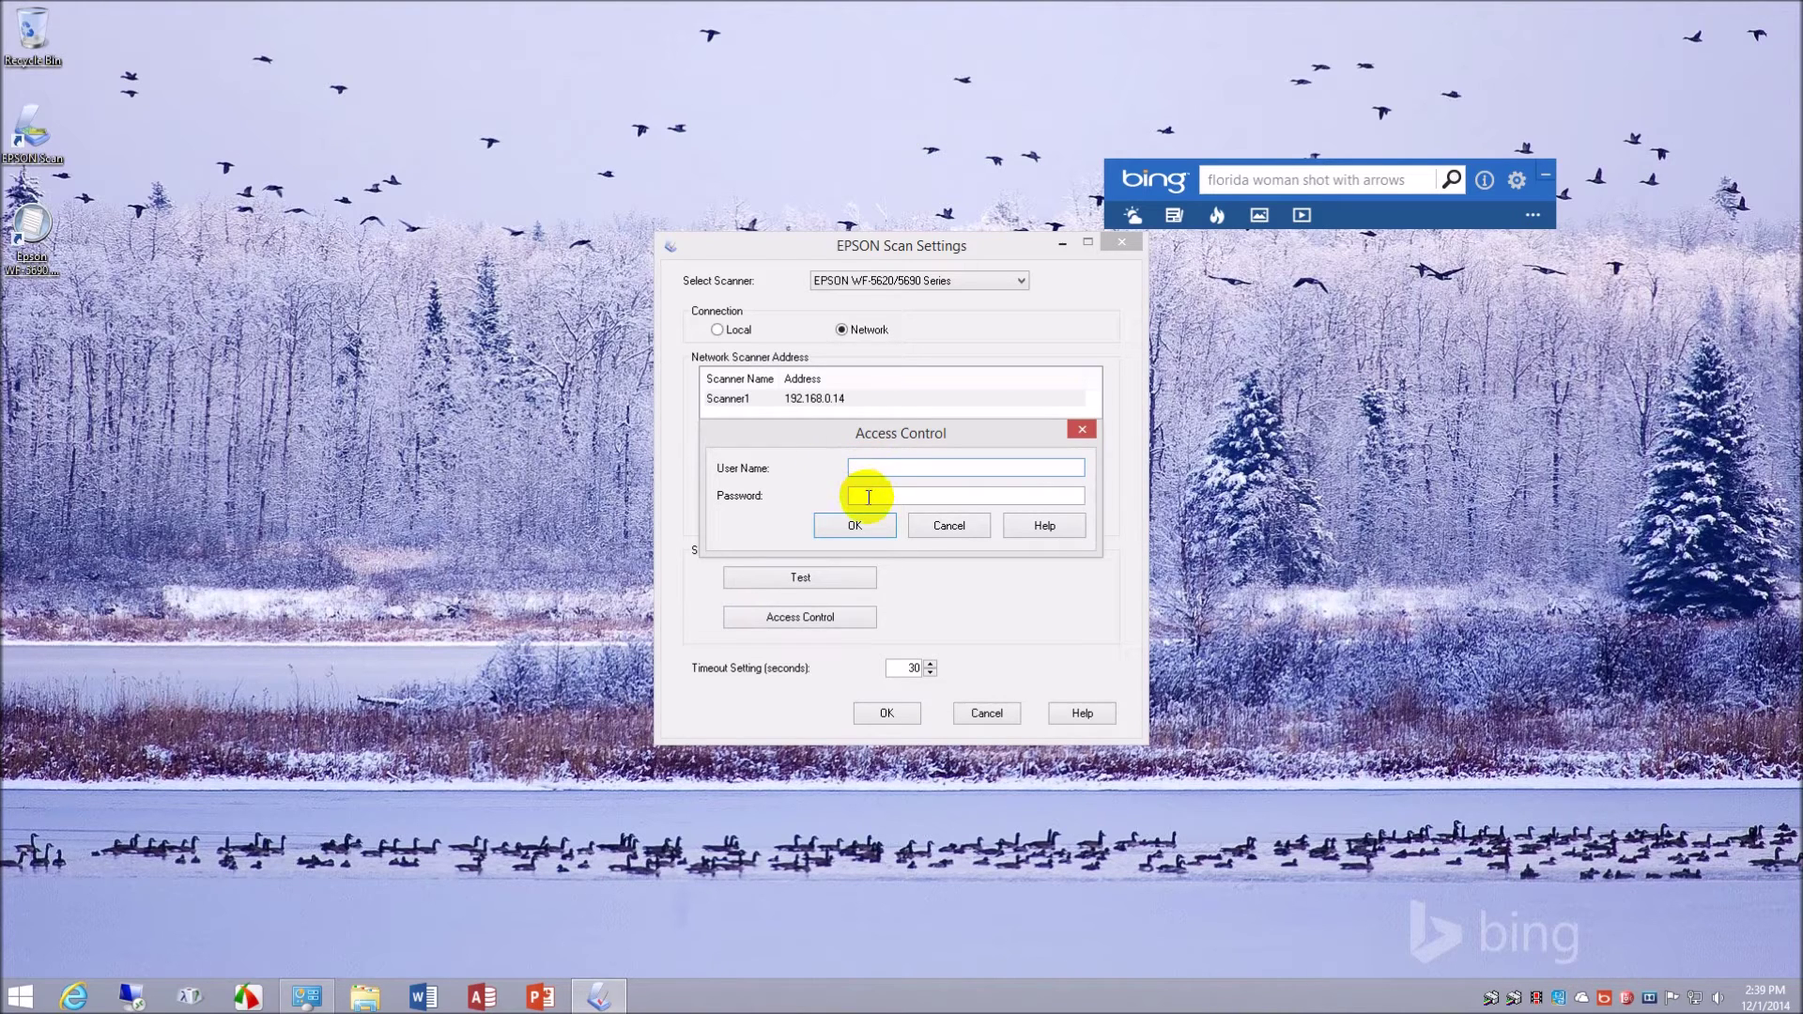
{"action": "left_click", "coordinate": [951, 528]}
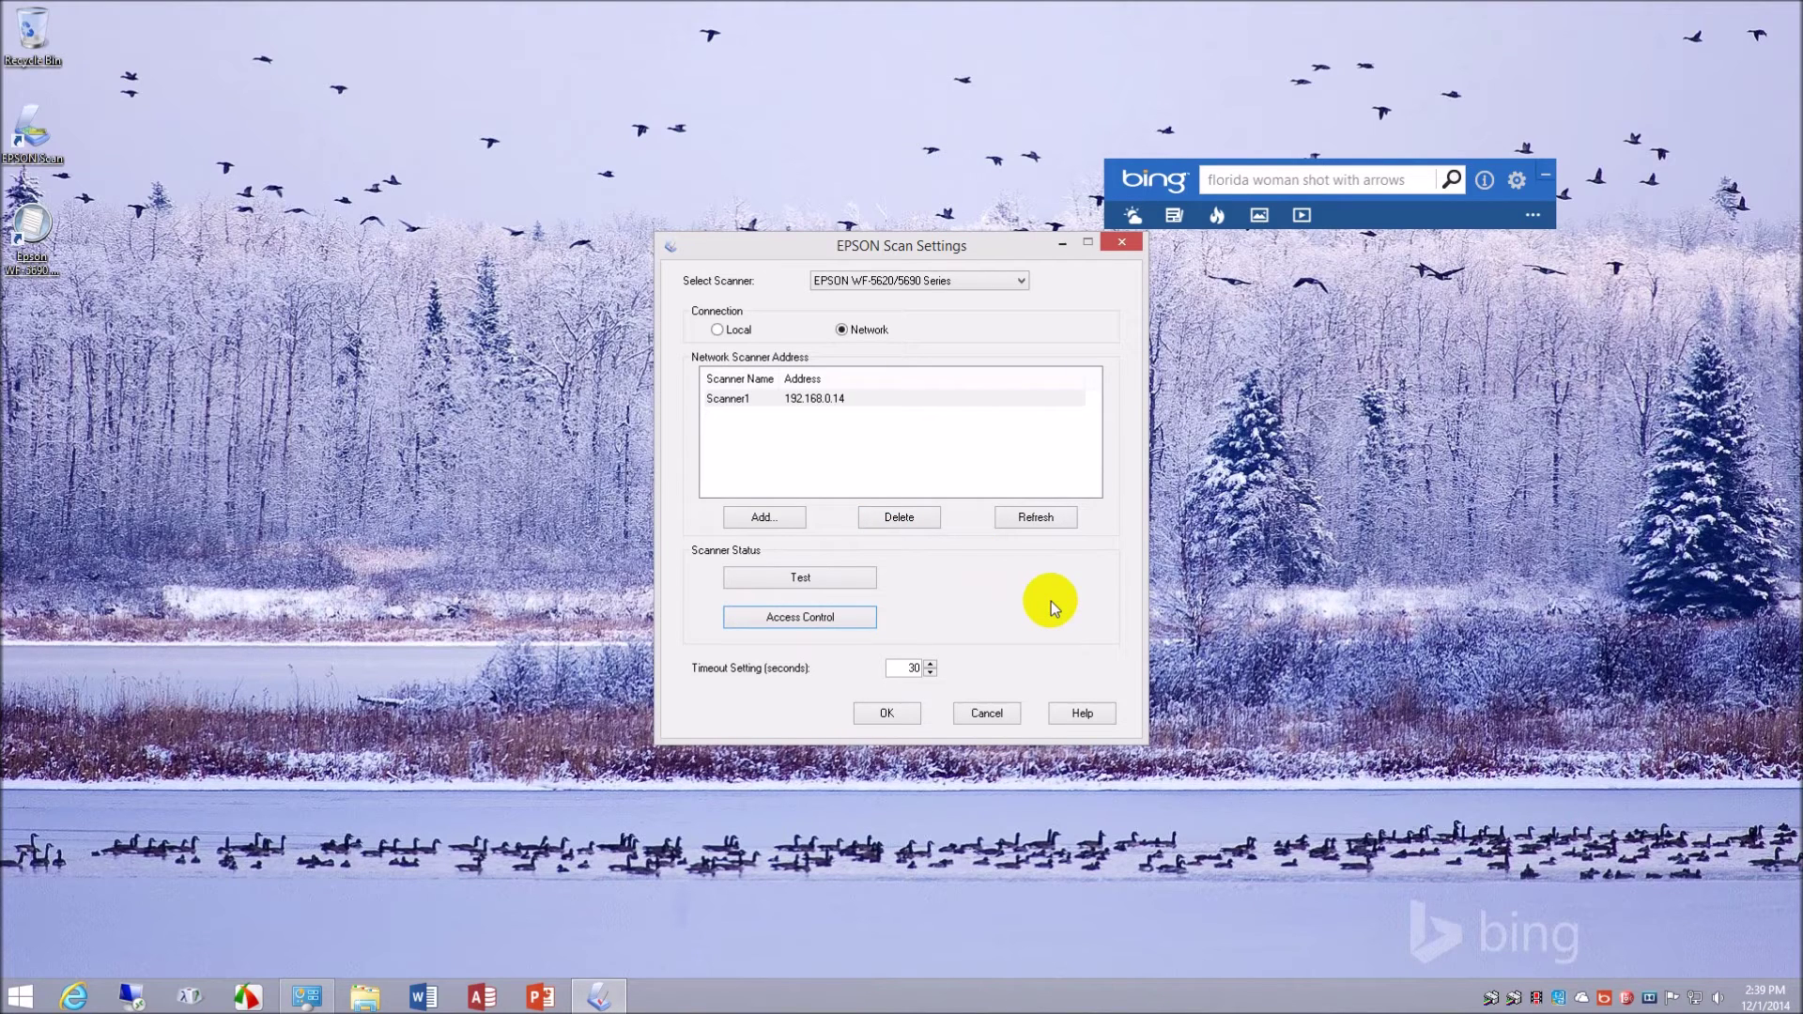
{"action": "left_click", "coordinate": [810, 618]}
{"action": "left_click", "coordinate": [944, 526]}
{"action": "left_click", "coordinate": [982, 713]}
- Launch Document Capture Pro from Apps, minimize the Bing bar, and center the program window
{"action": "left_click", "coordinate": [19, 997]}
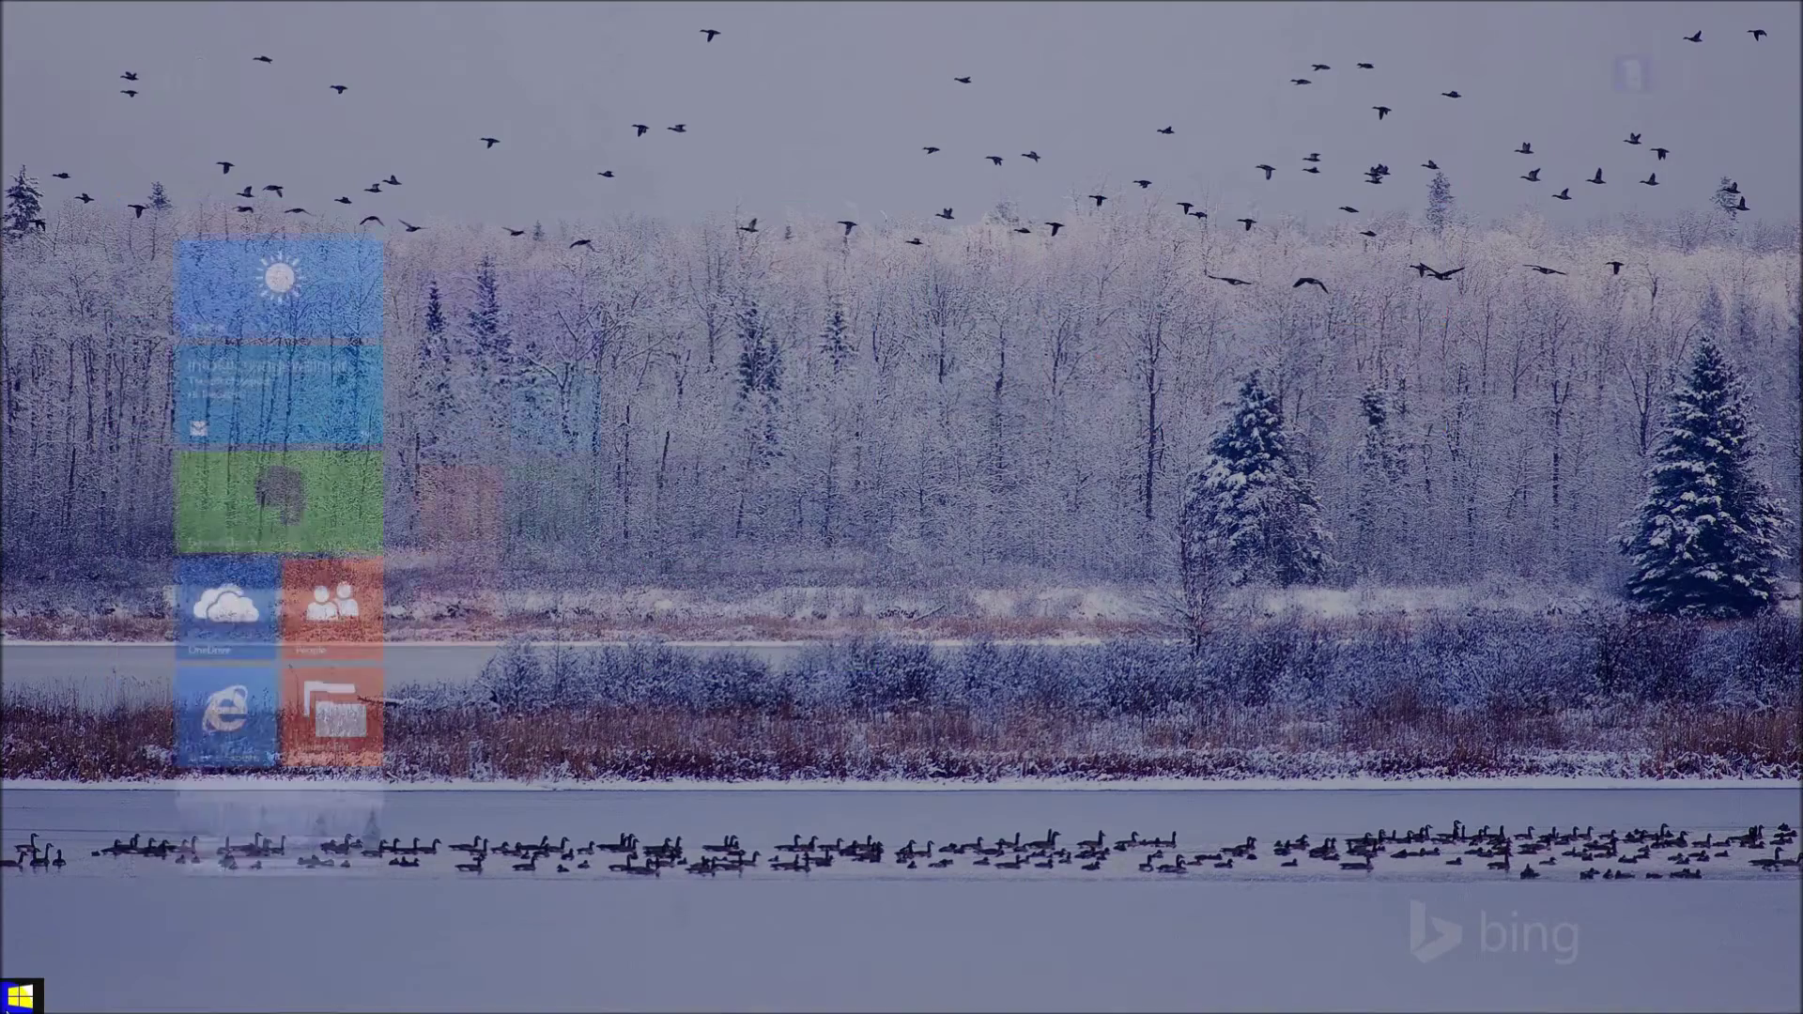
{"action": "left_click", "coordinate": [123, 961]}
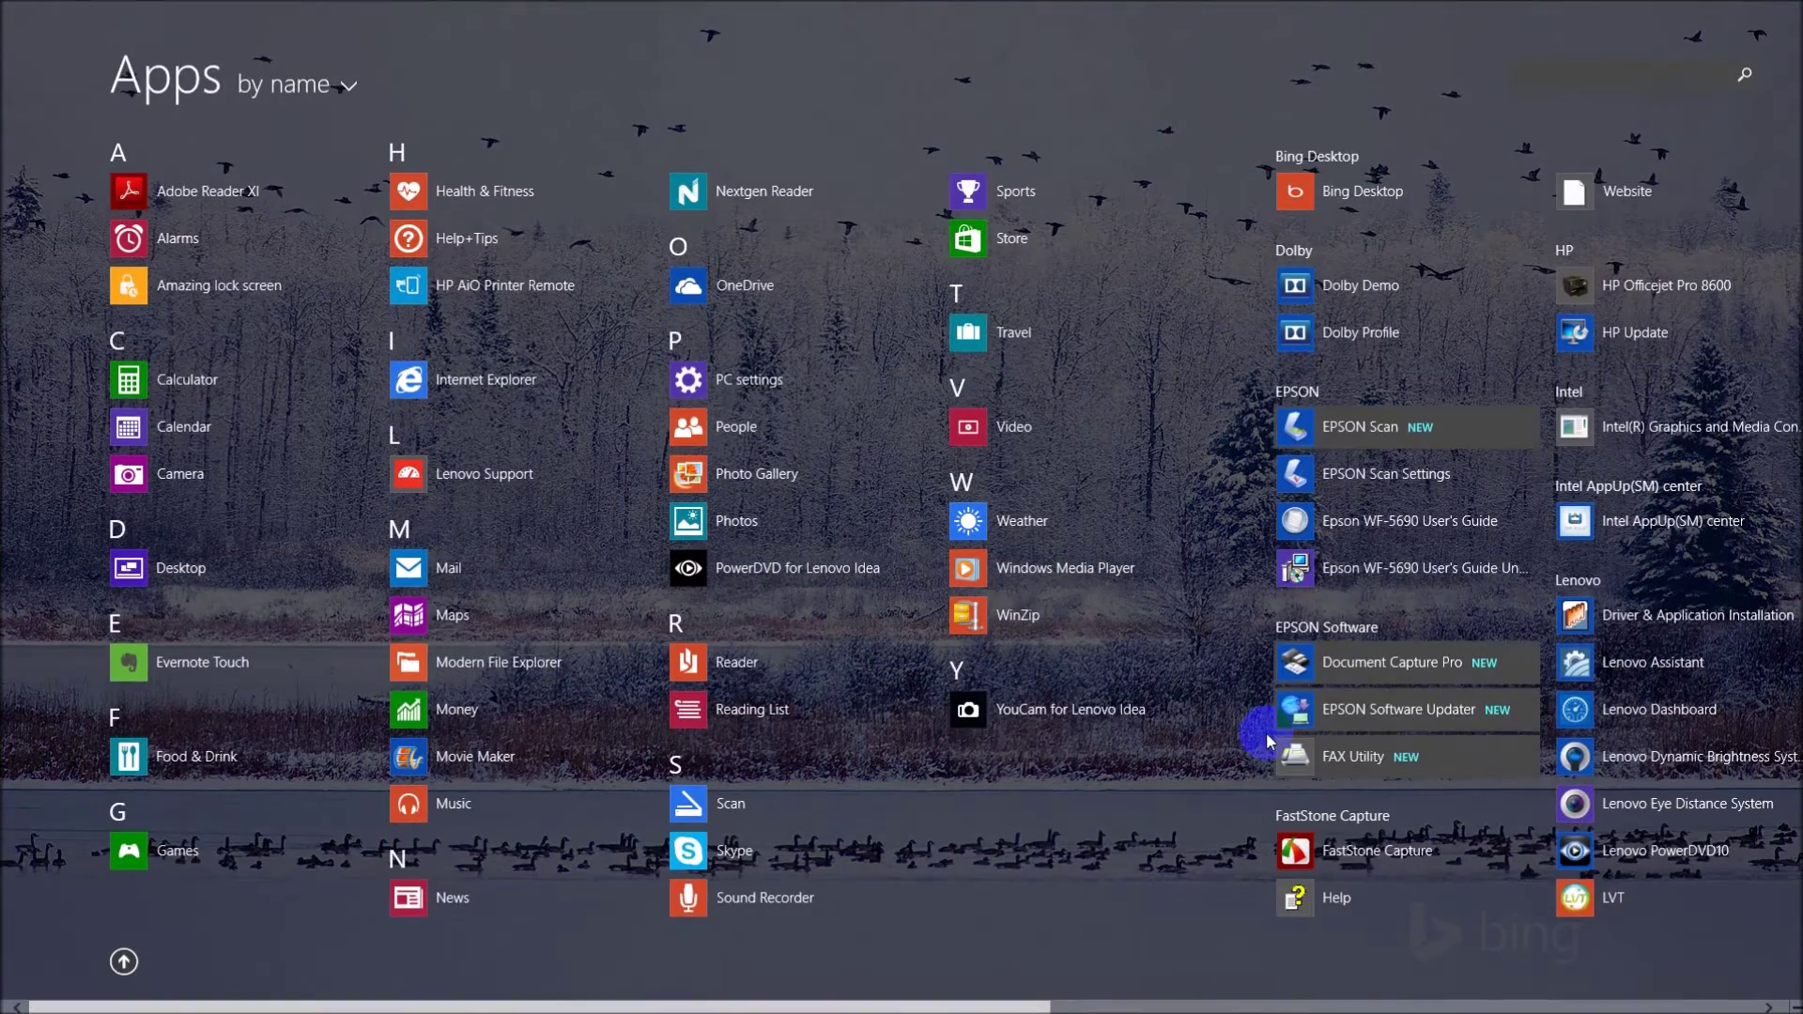
{"action": "left_click", "coordinate": [1442, 668]}
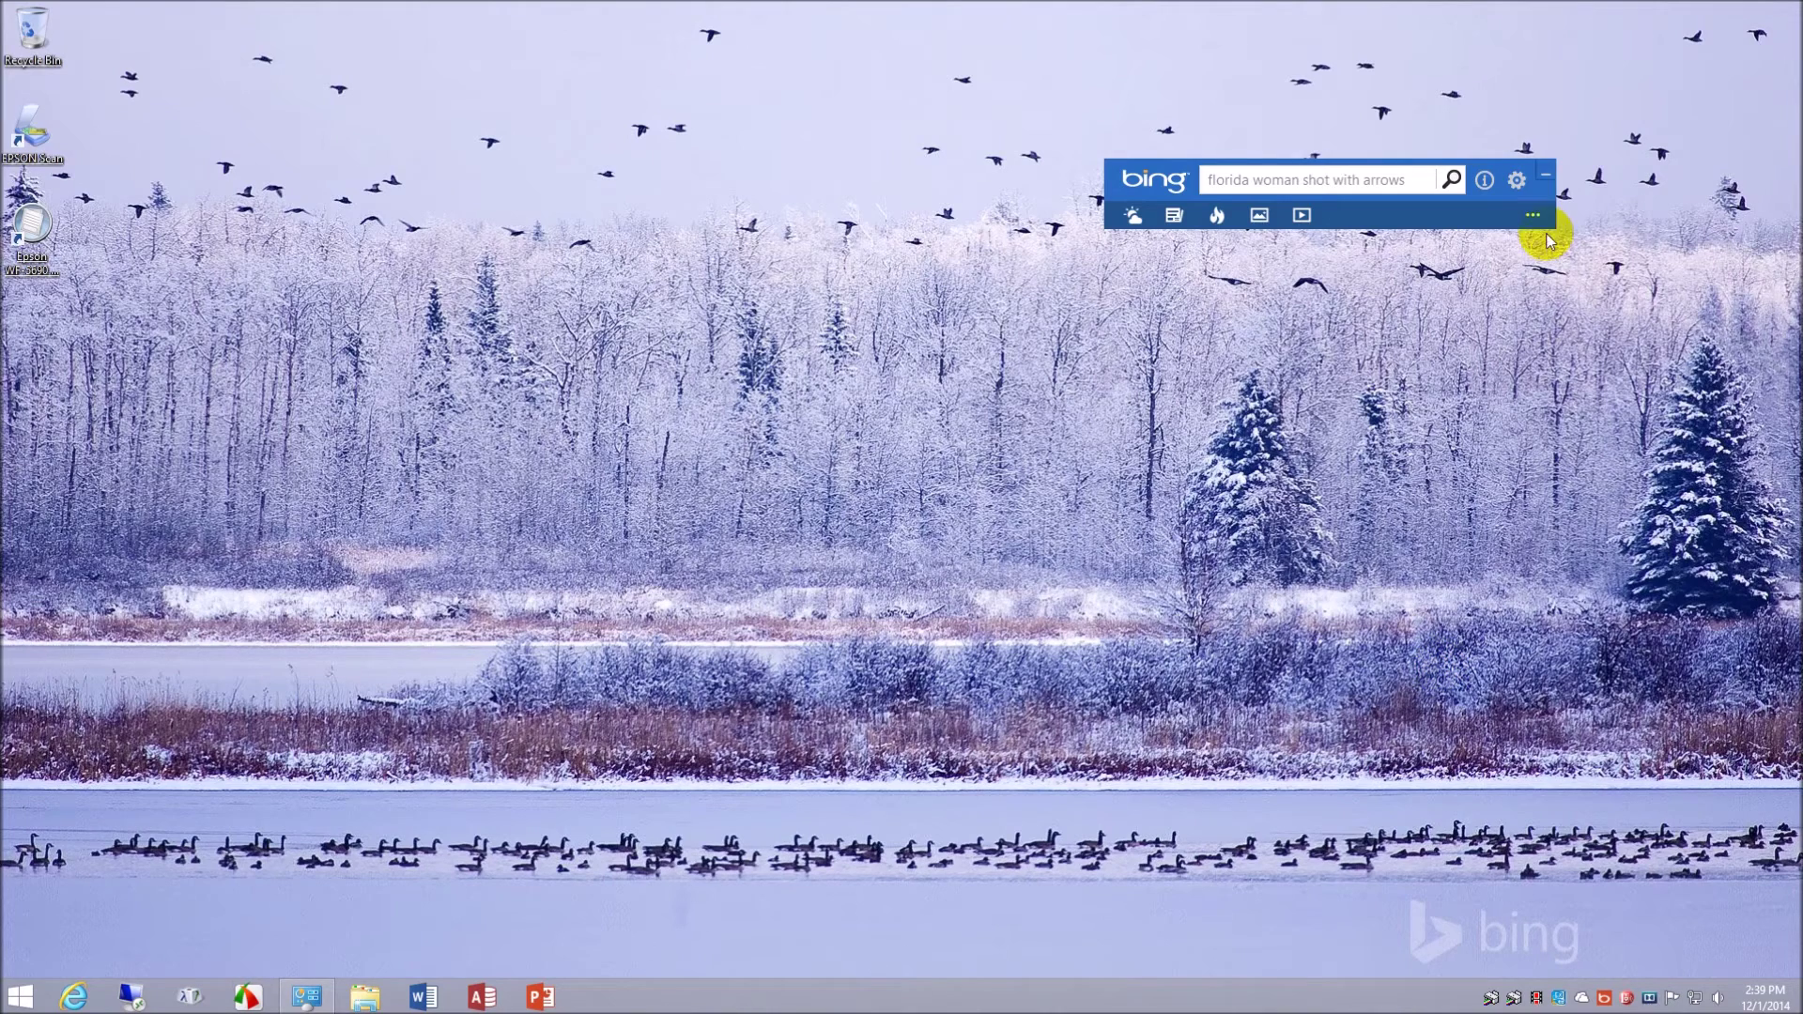
{"action": "left_click", "coordinate": [1346, 192]}
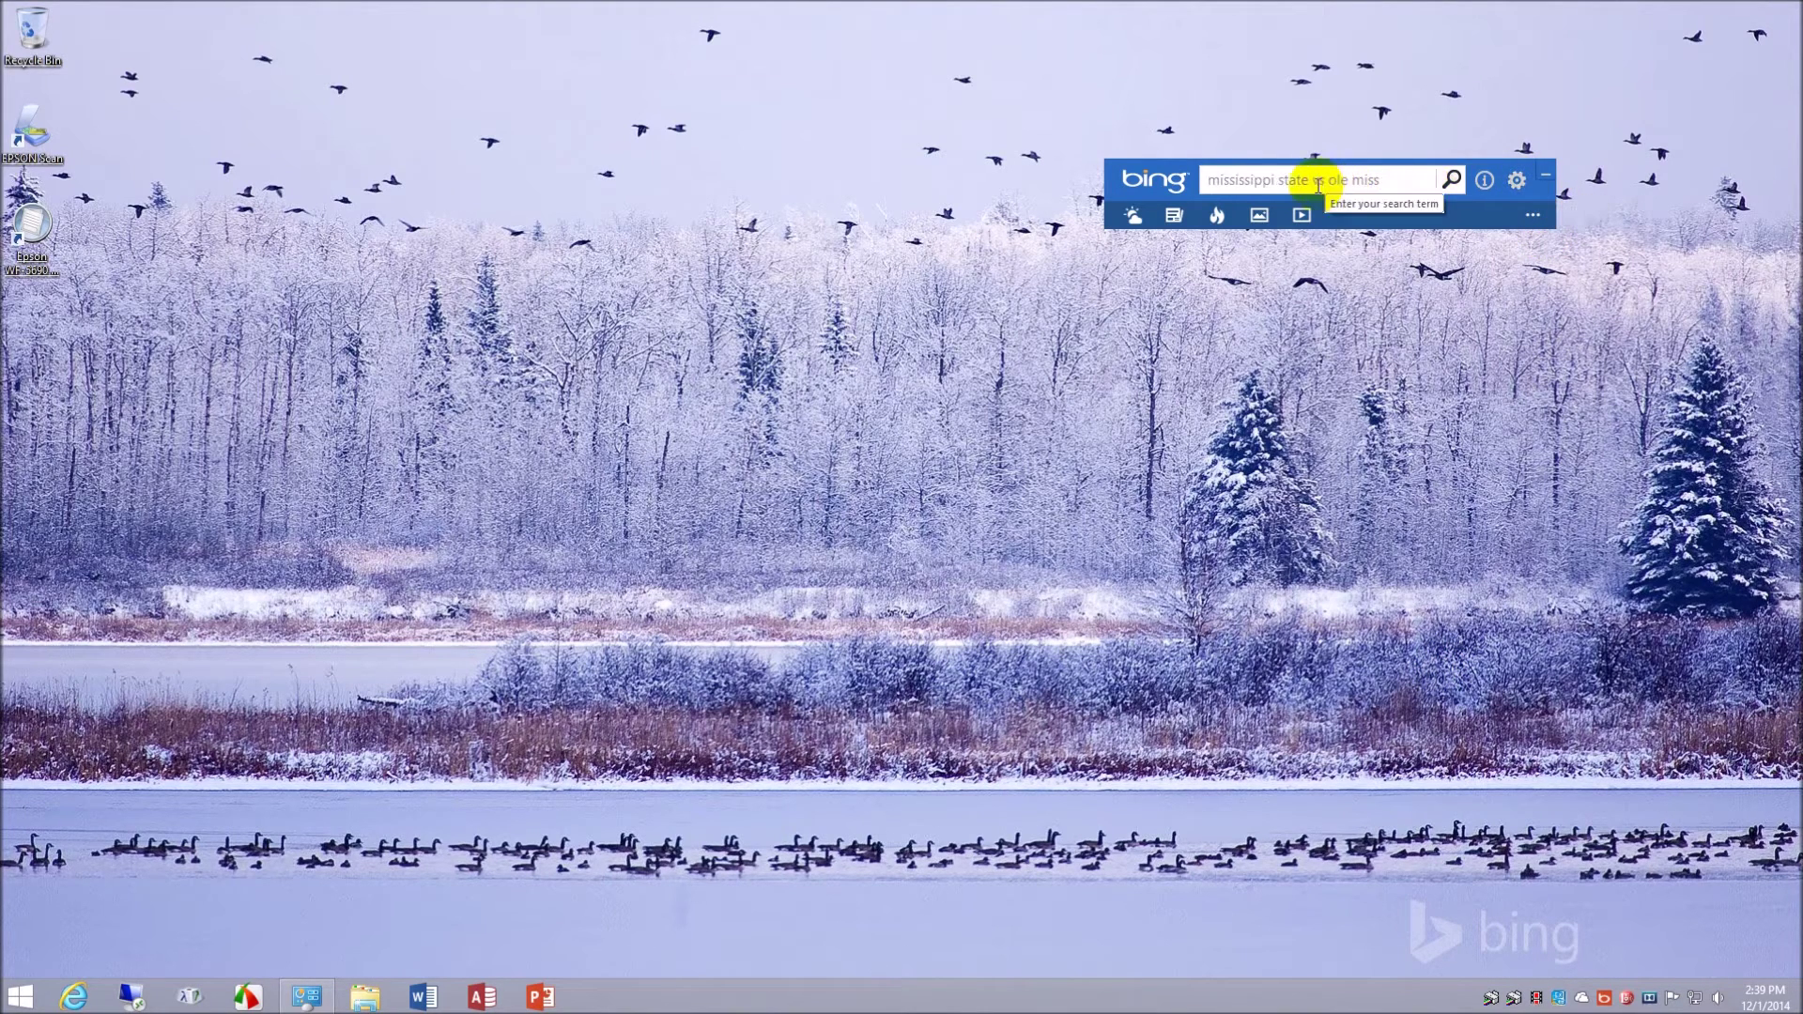
{"action": "left_click", "coordinate": [1545, 172]}
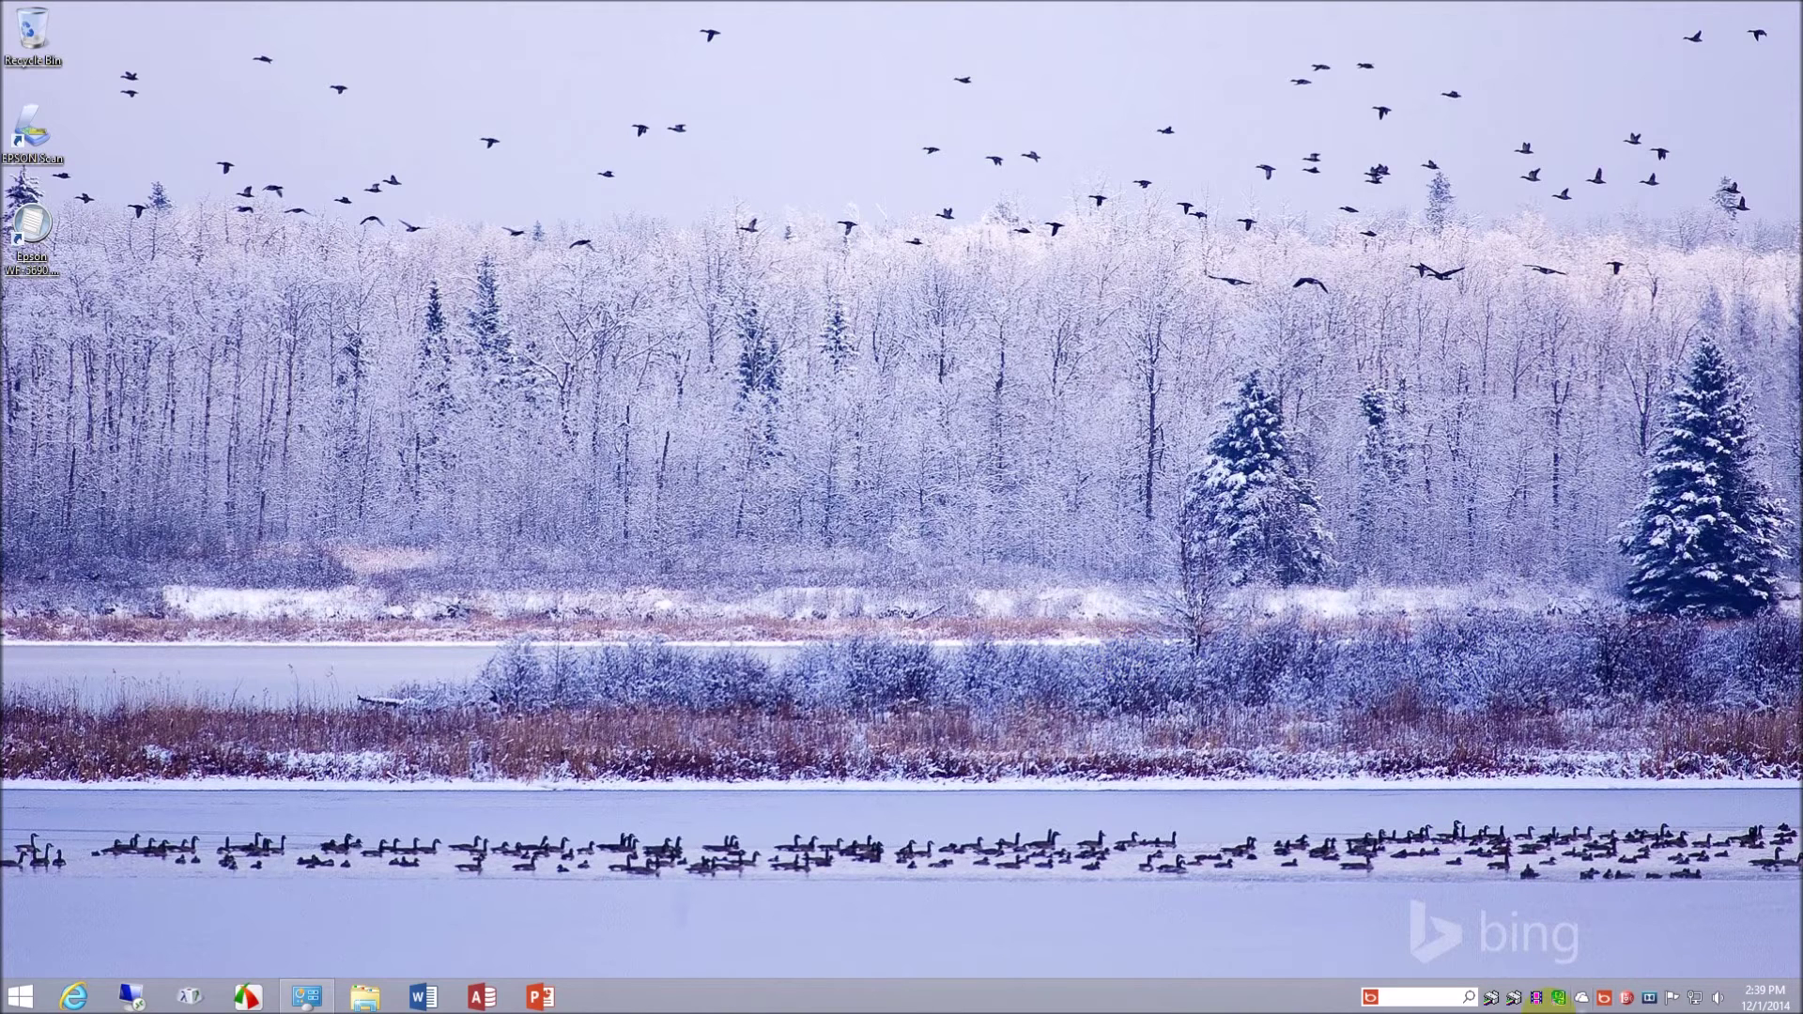
{"action": "left_click", "coordinate": [1514, 1001]}
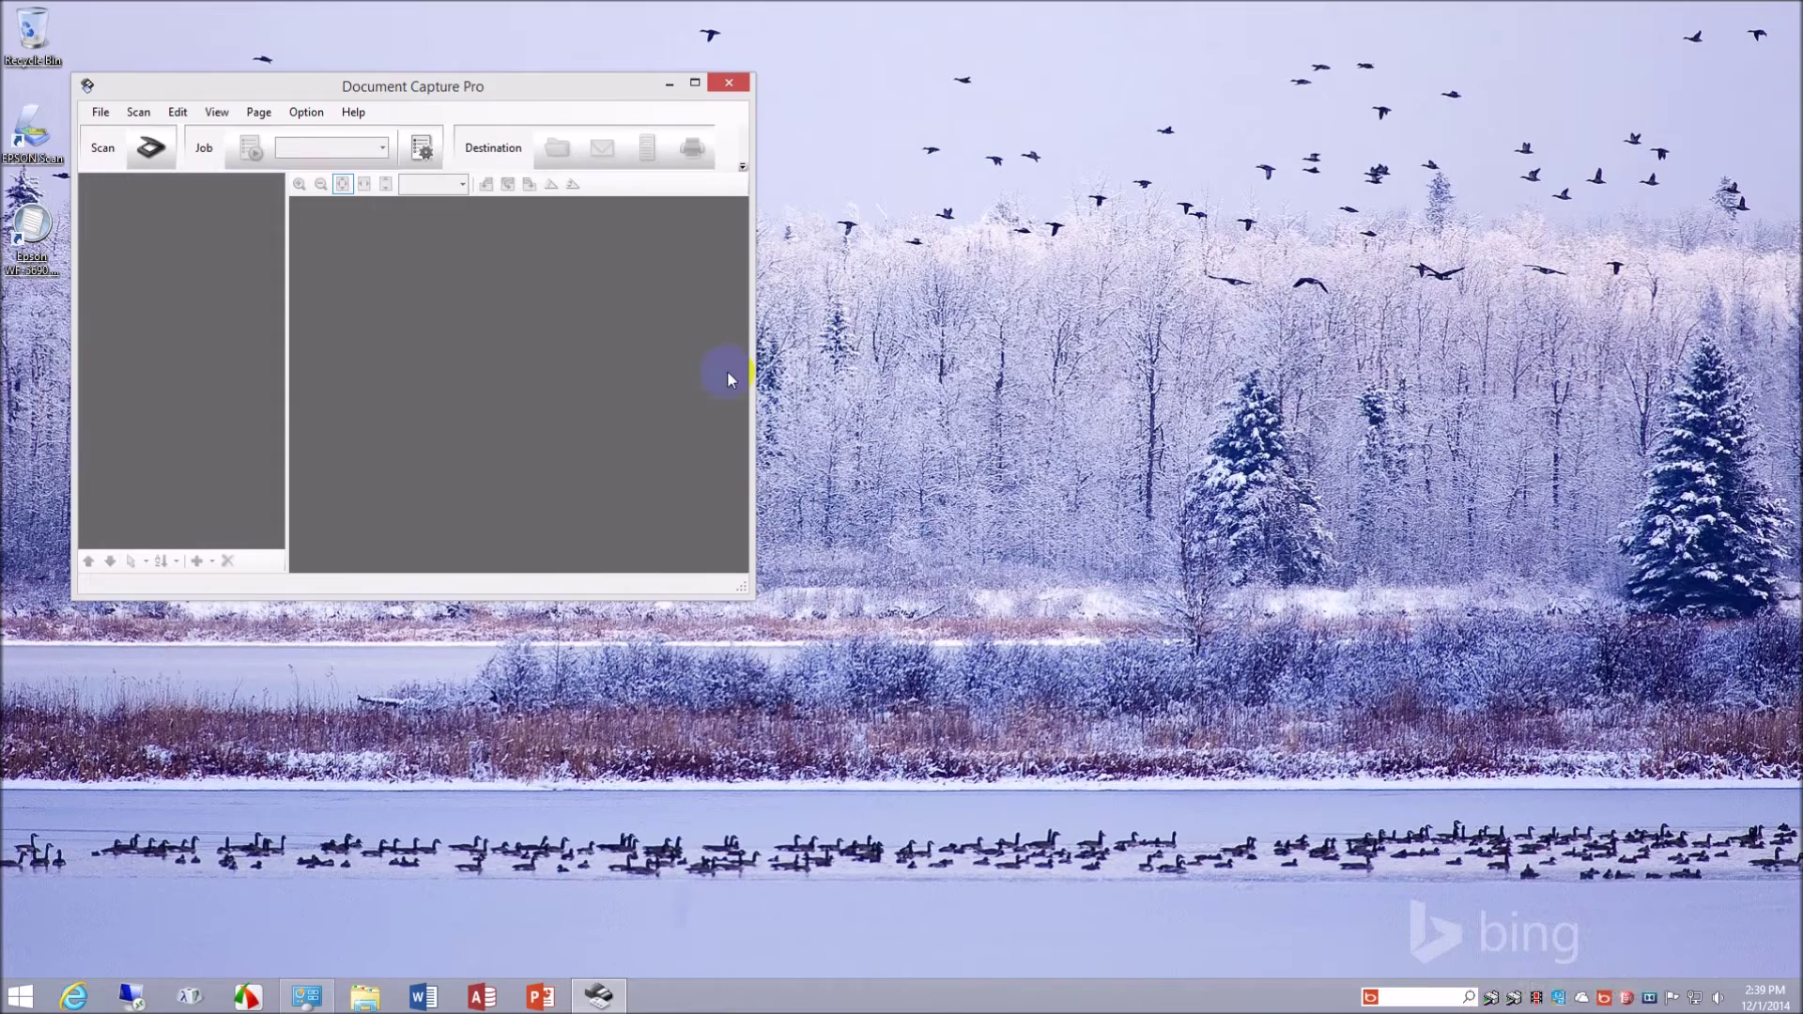
{"action": "left_click_drag", "start_coordinate": [521, 94], "coordinate": [937, 148]}
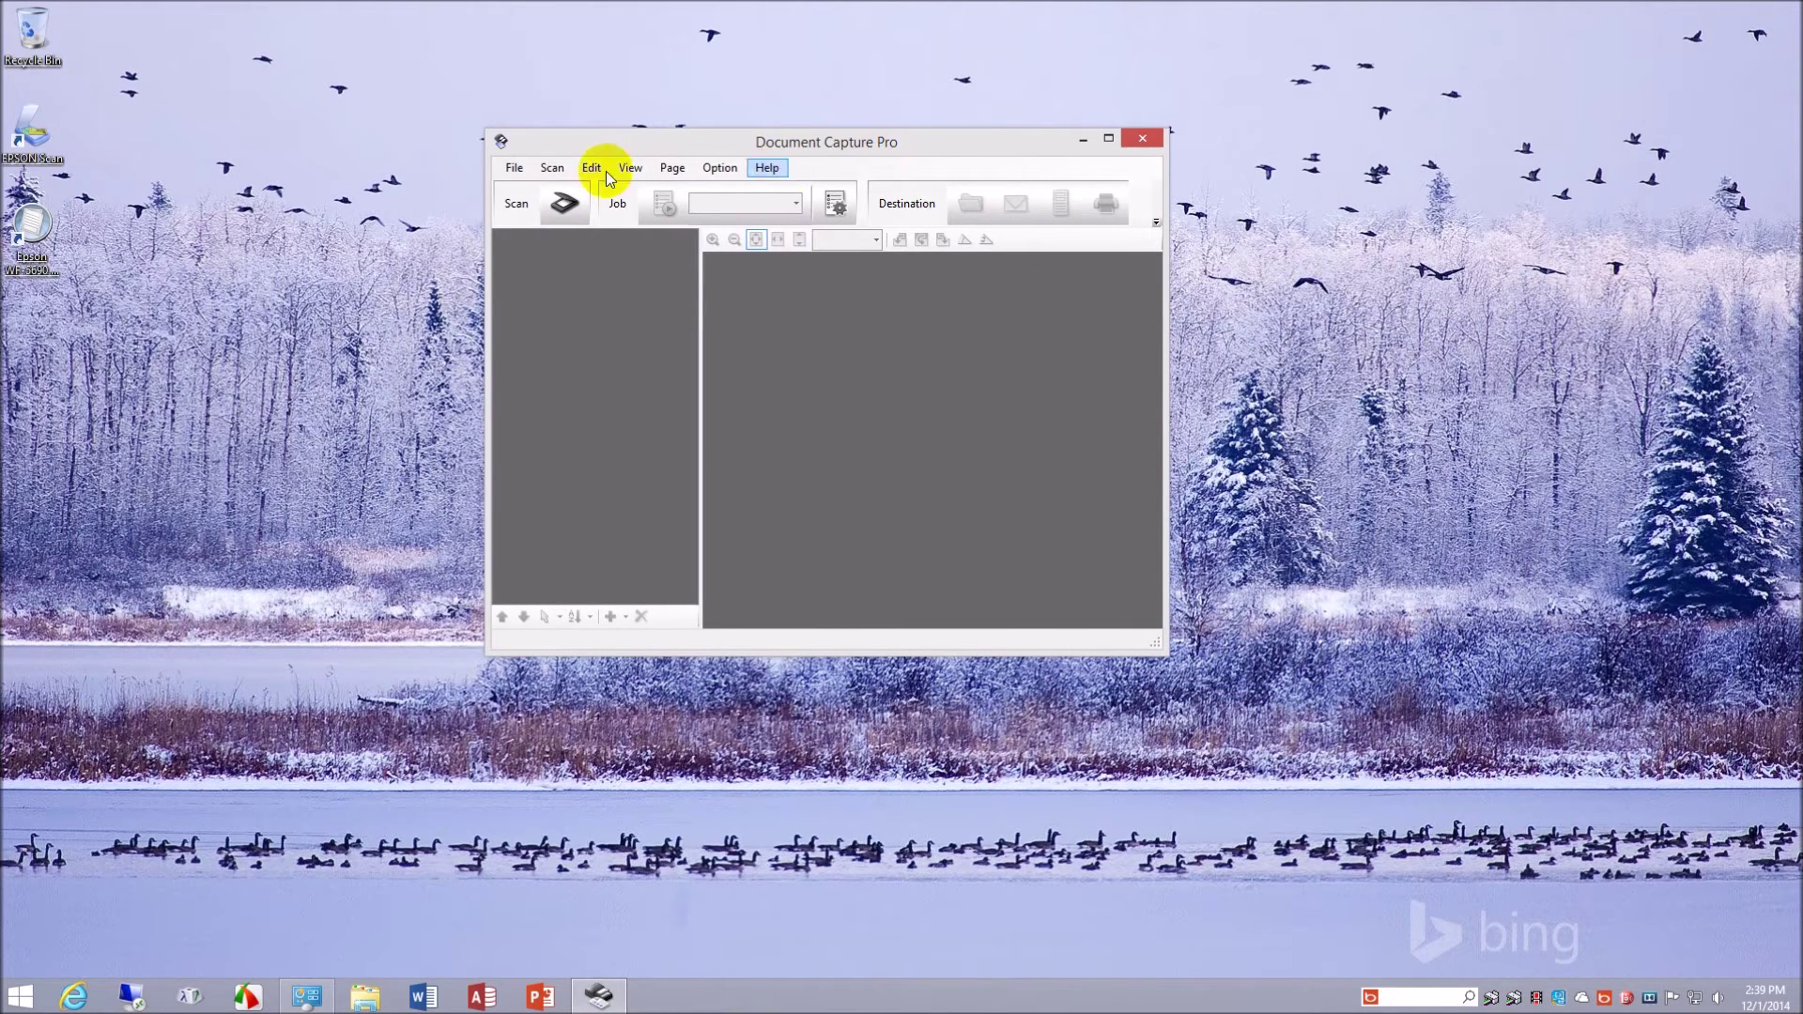
{"action": "left_click", "coordinate": [514, 168]}
{"action": "mouse_move", "coordinate": [547, 172]}
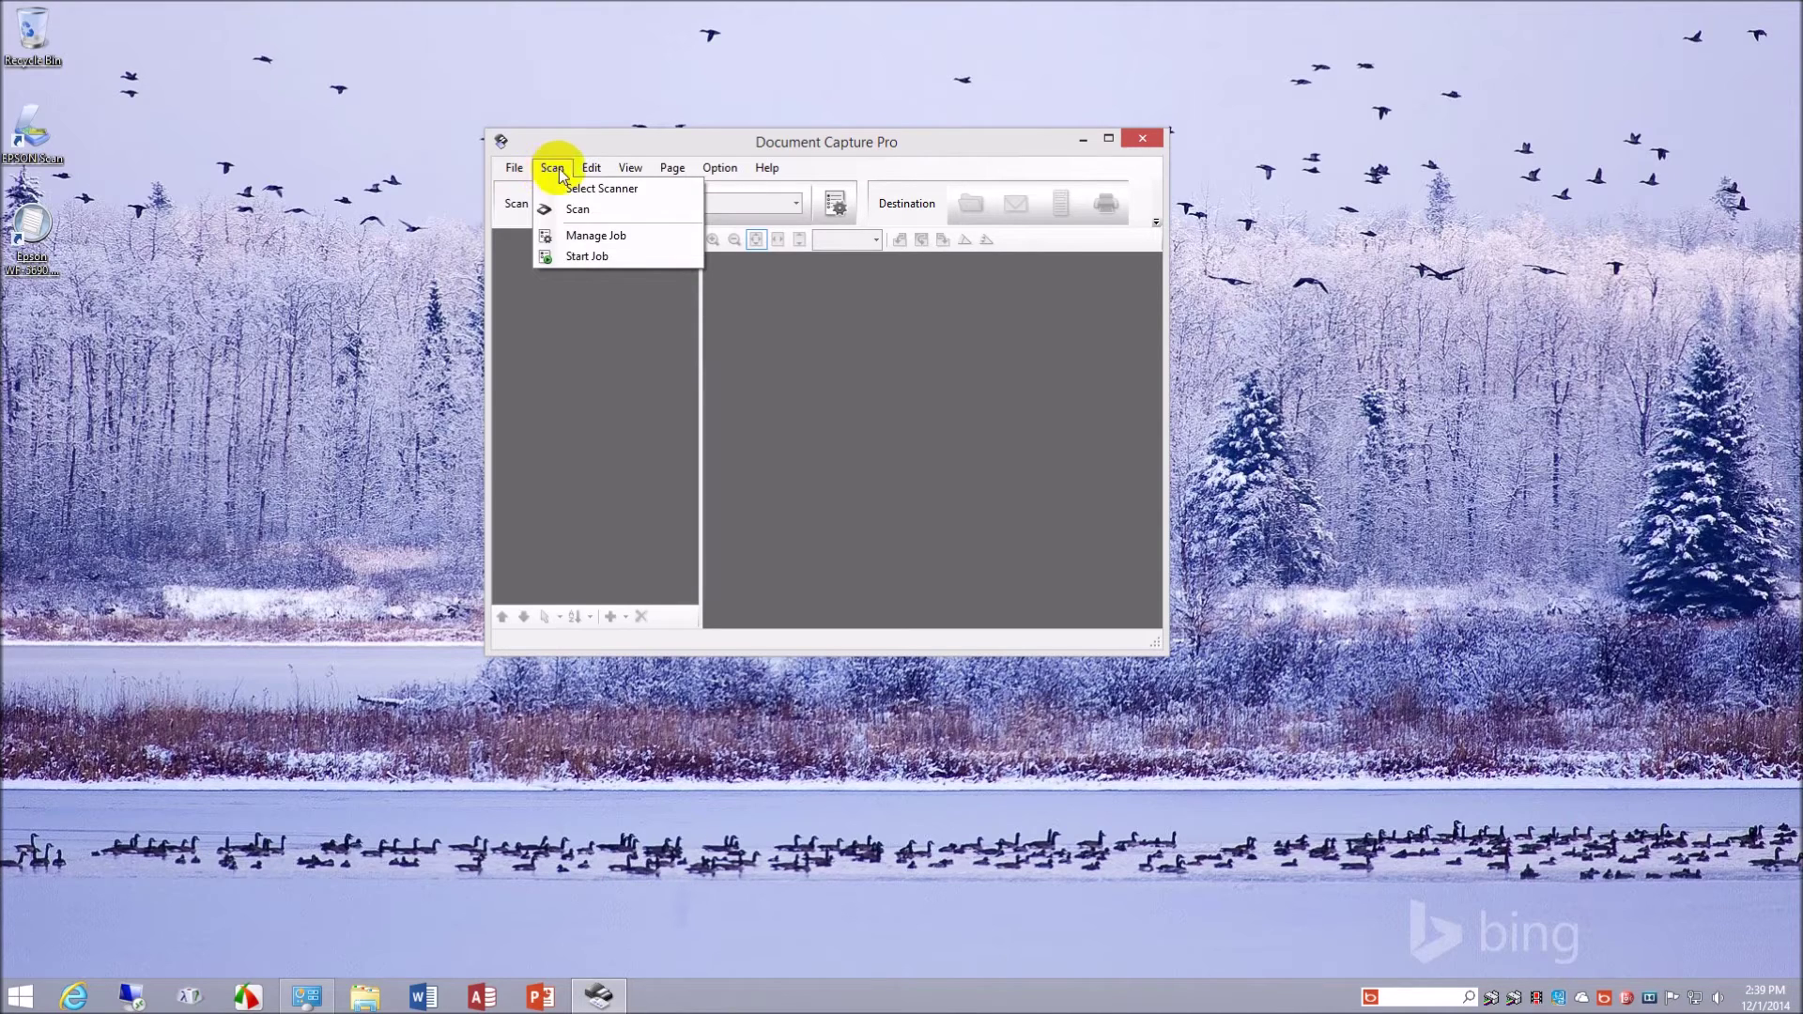
{"action": "mouse_move", "coordinate": [625, 177]}
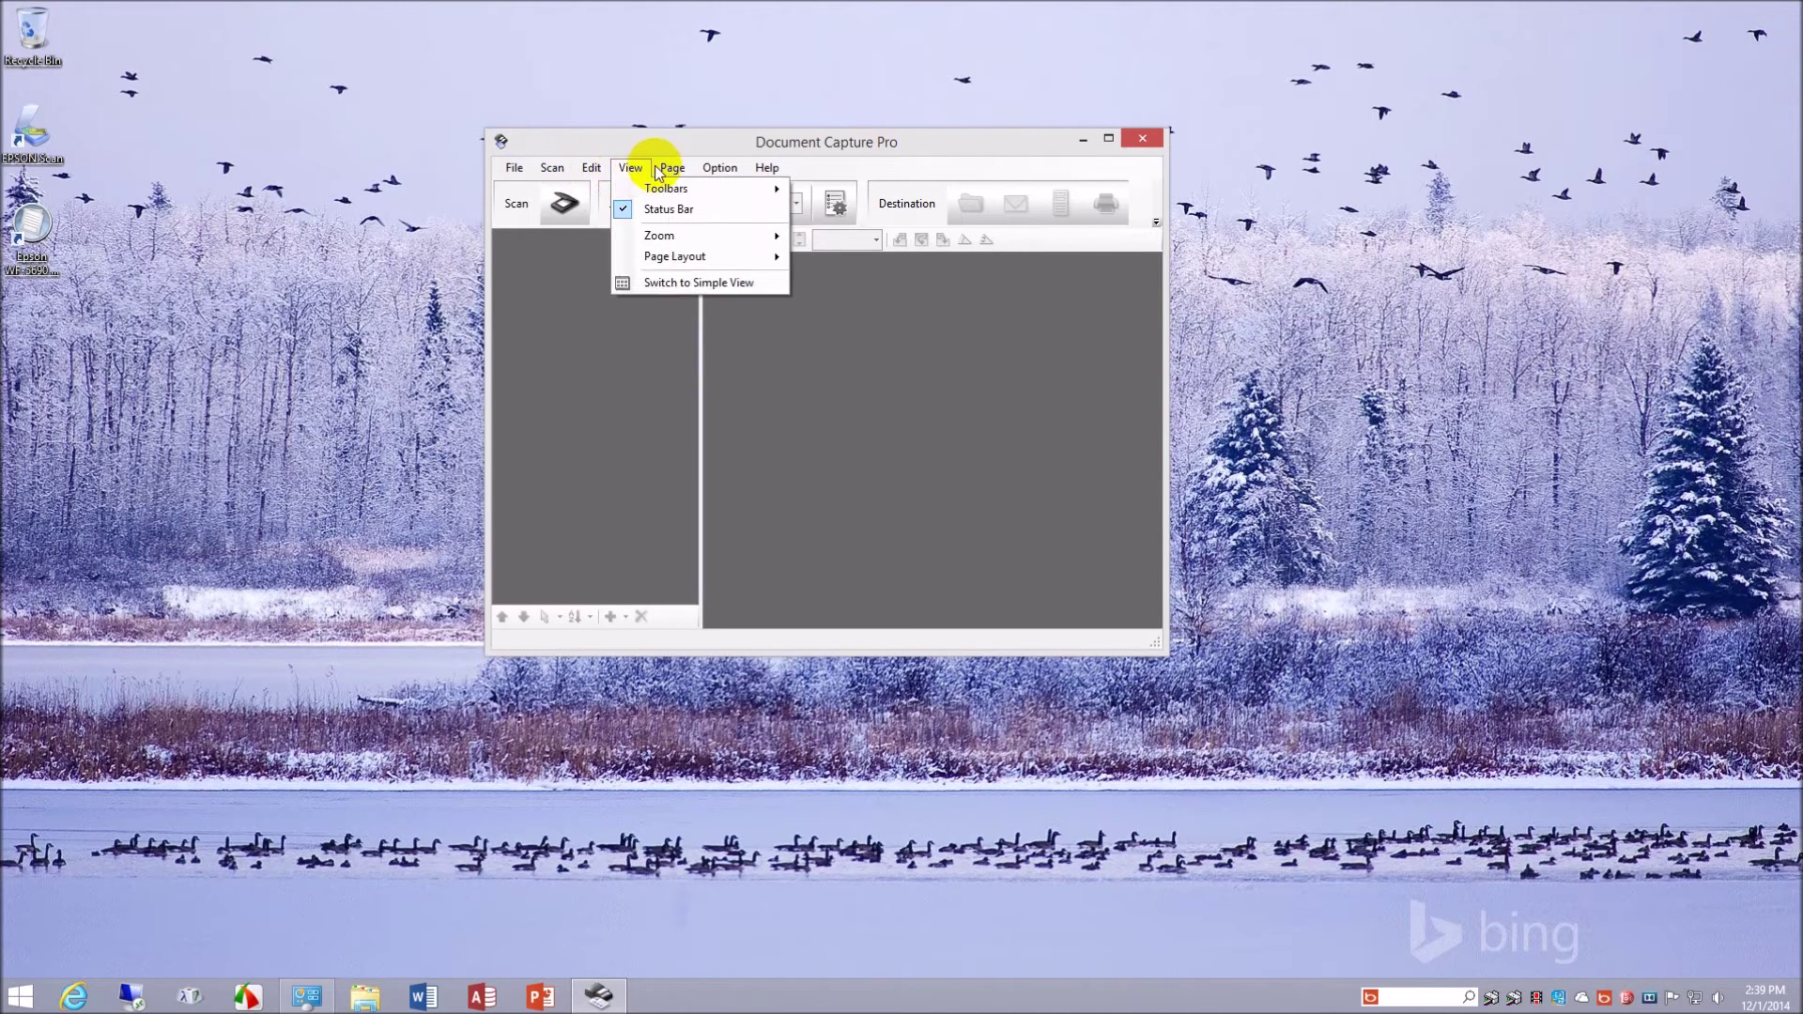
{"action": "mouse_move", "coordinate": [719, 173]}
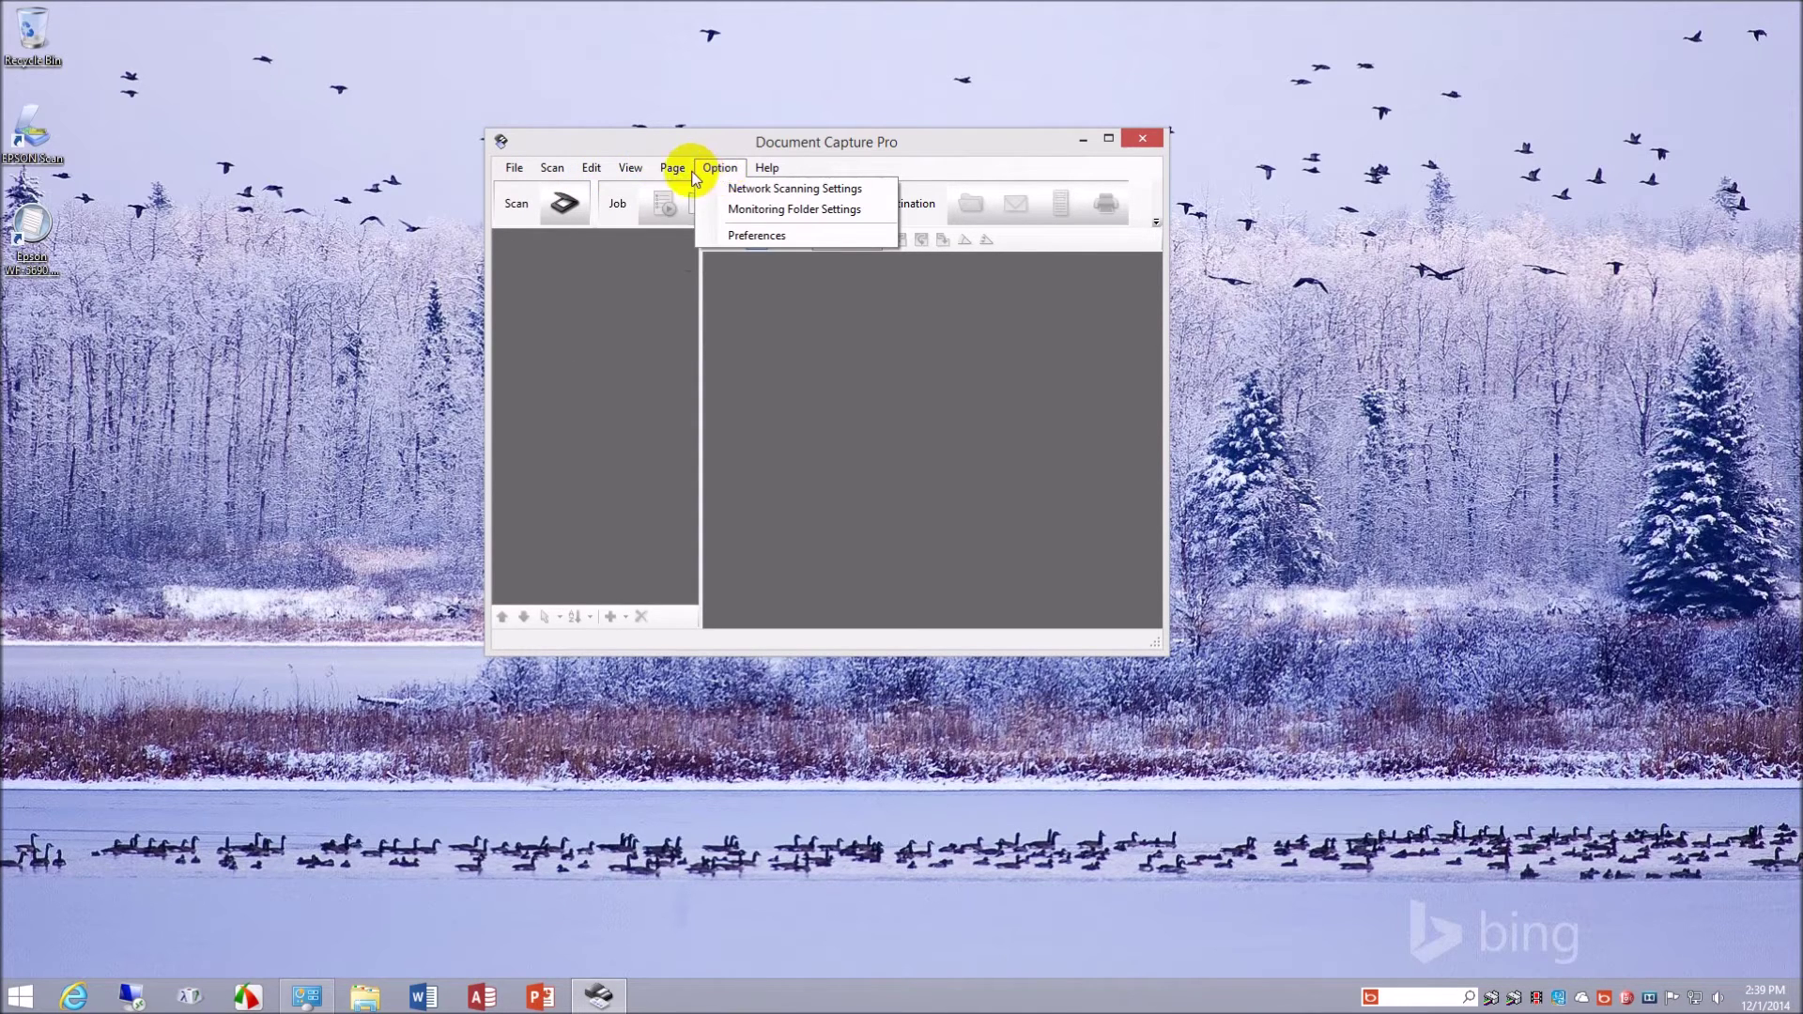
{"action": "left_click", "coordinate": [973, 435]}
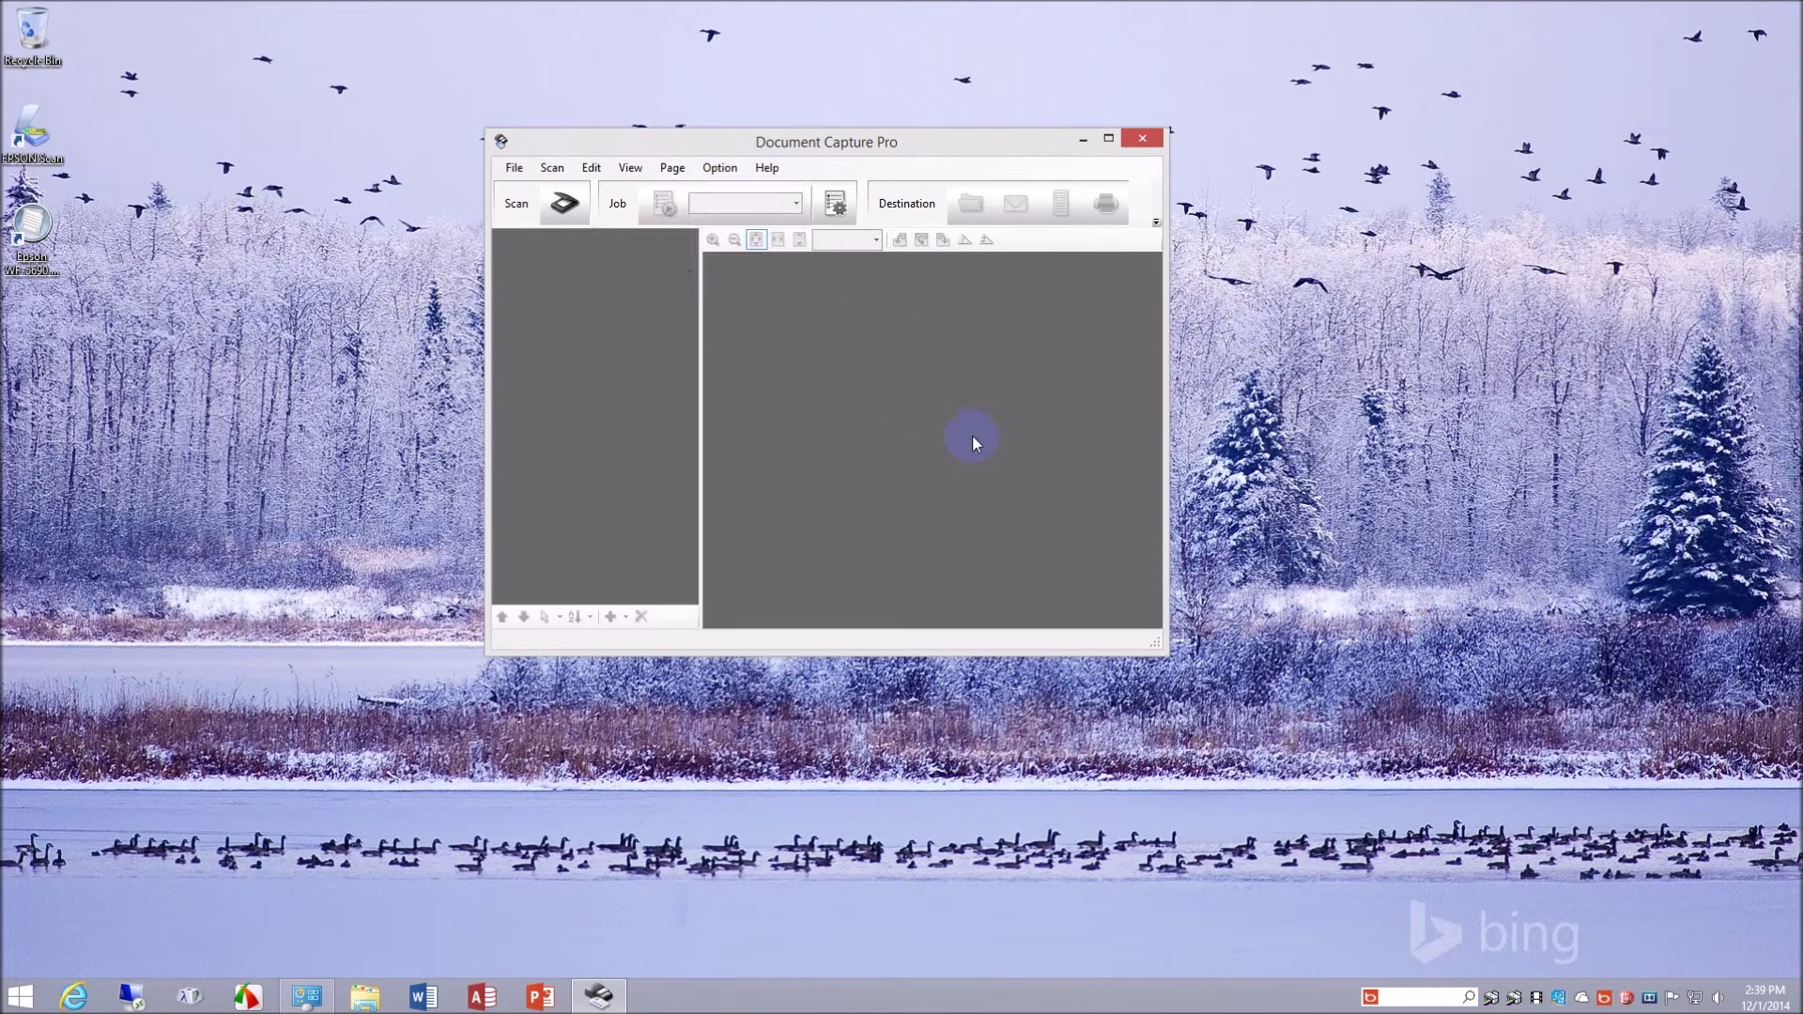
{"action": "left_click", "coordinate": [562, 209]}
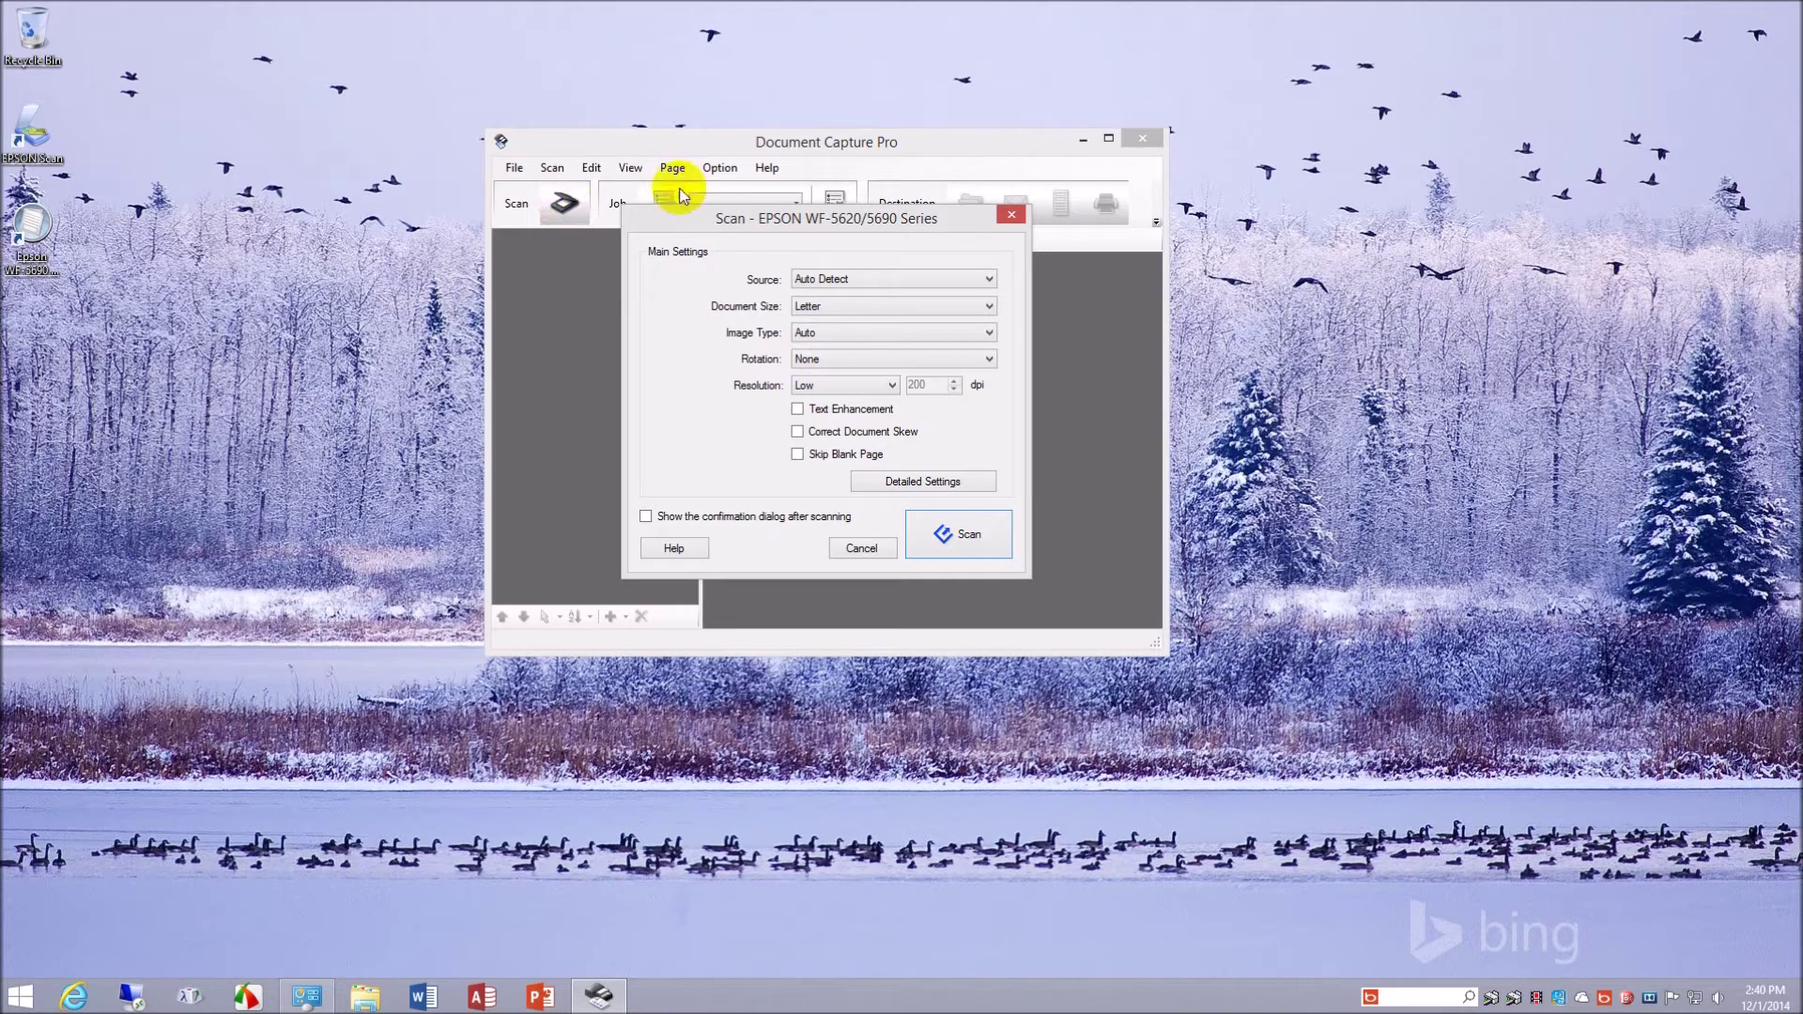
{"action": "left_click", "coordinate": [861, 548]}
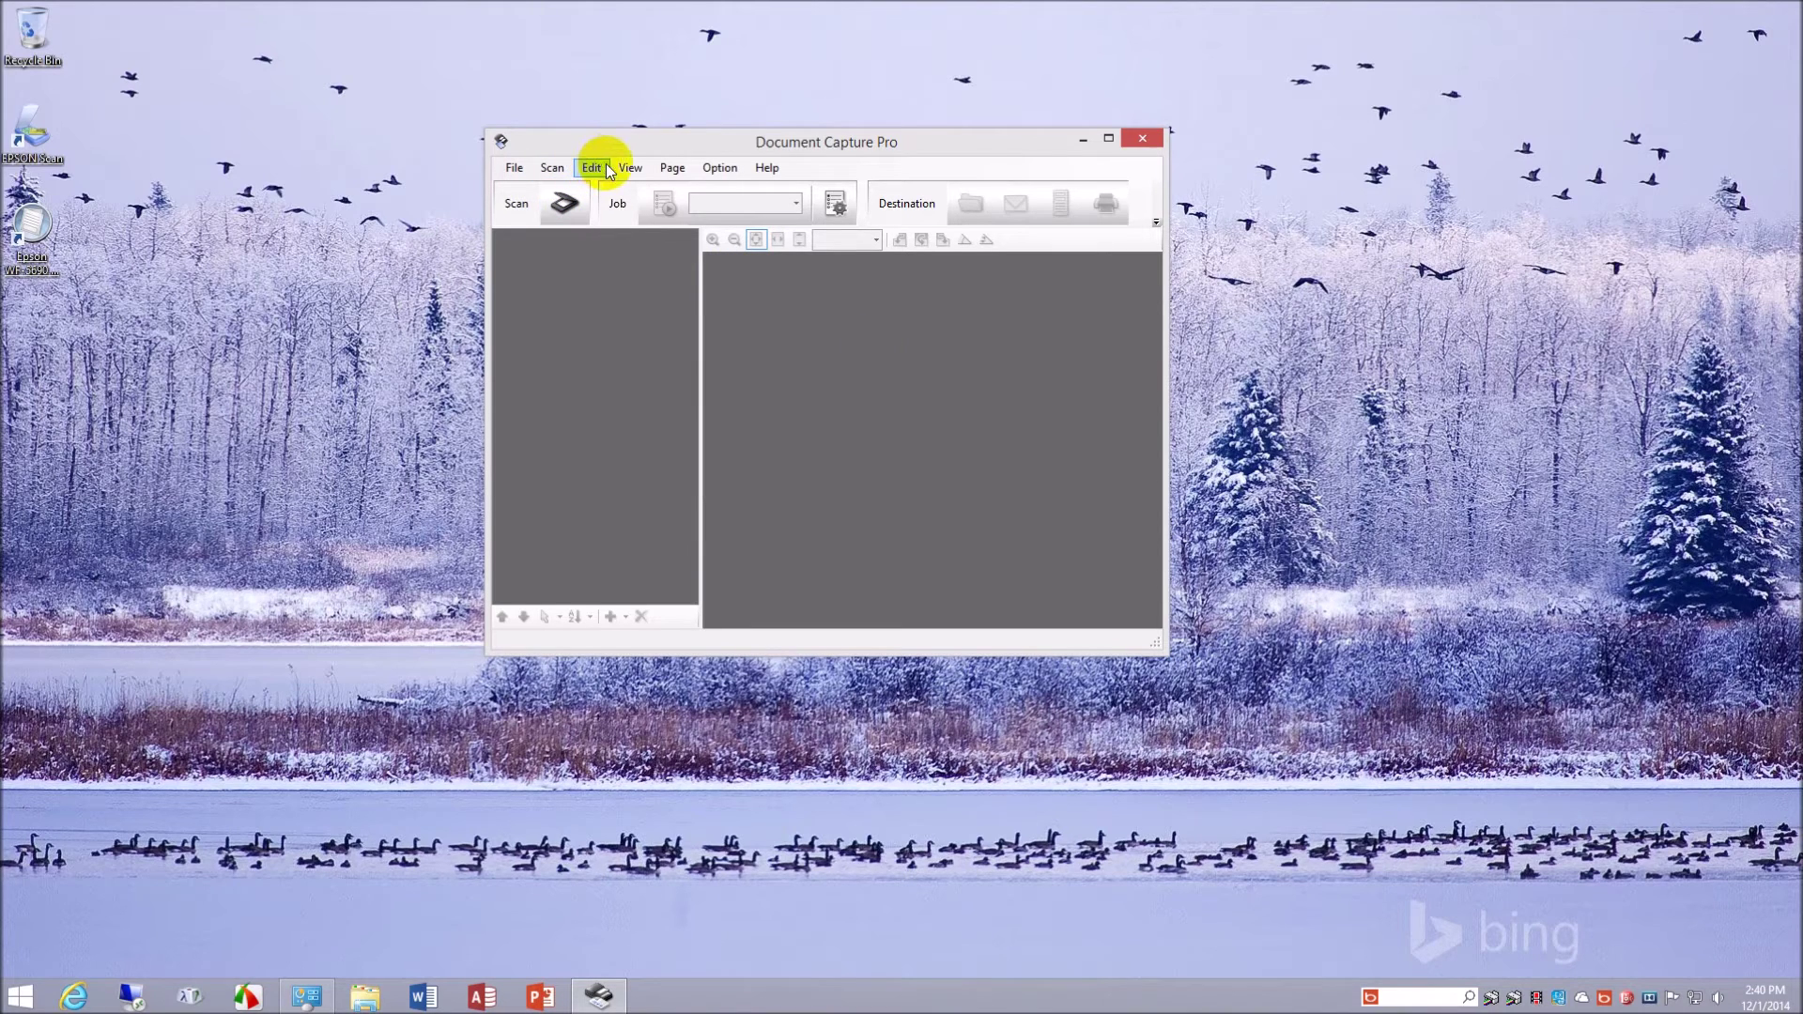
{"action": "left_click", "coordinate": [673, 168]}
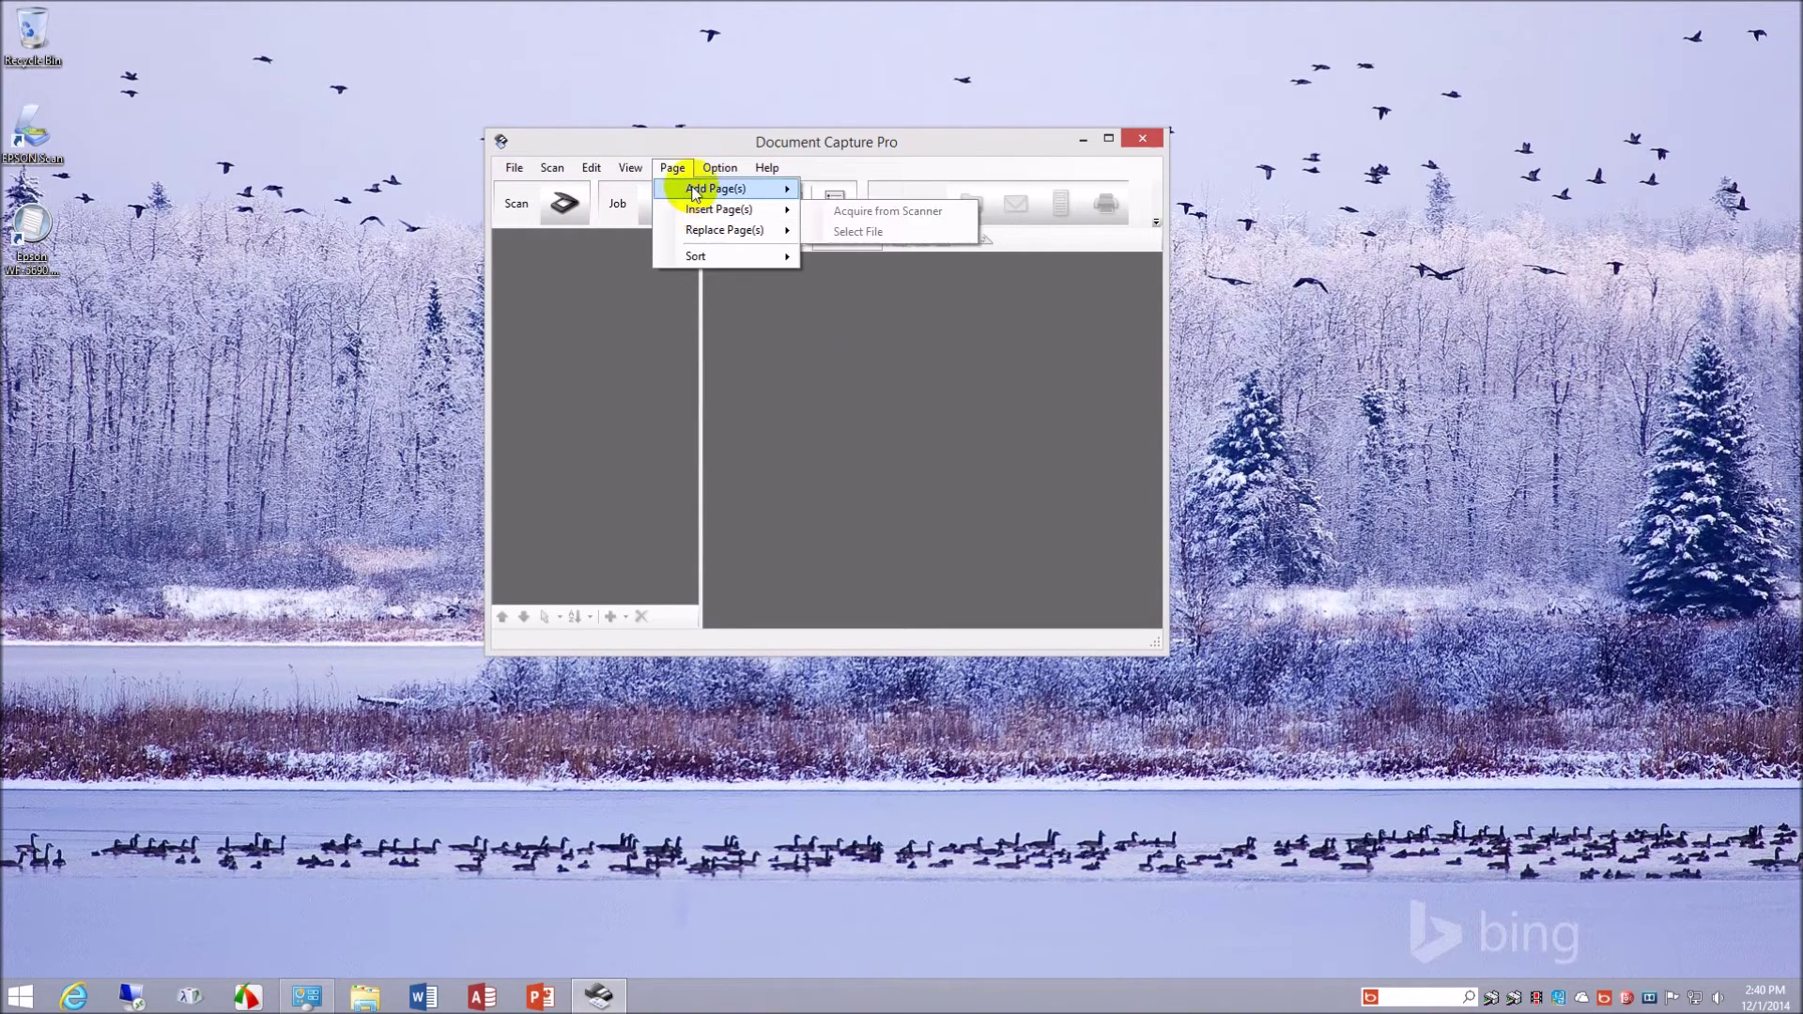
{"action": "mouse_move", "coordinate": [694, 233]}
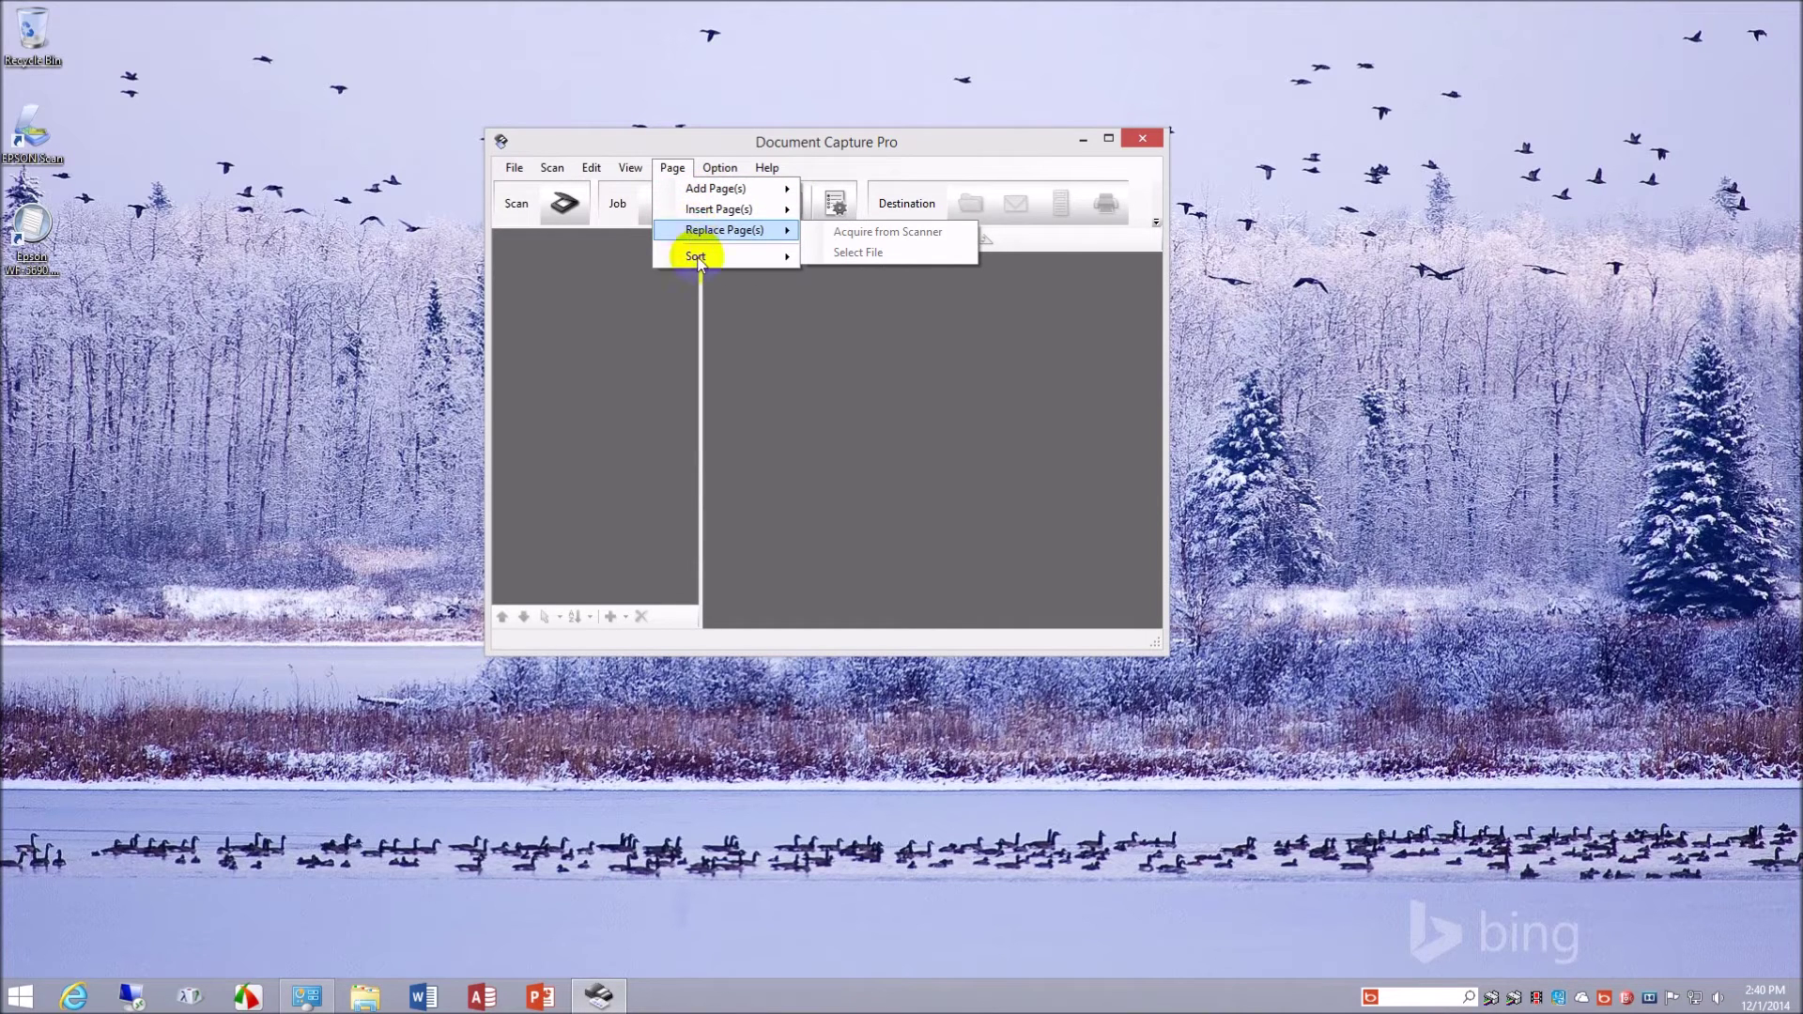
{"action": "left_click", "coordinate": [673, 169]}
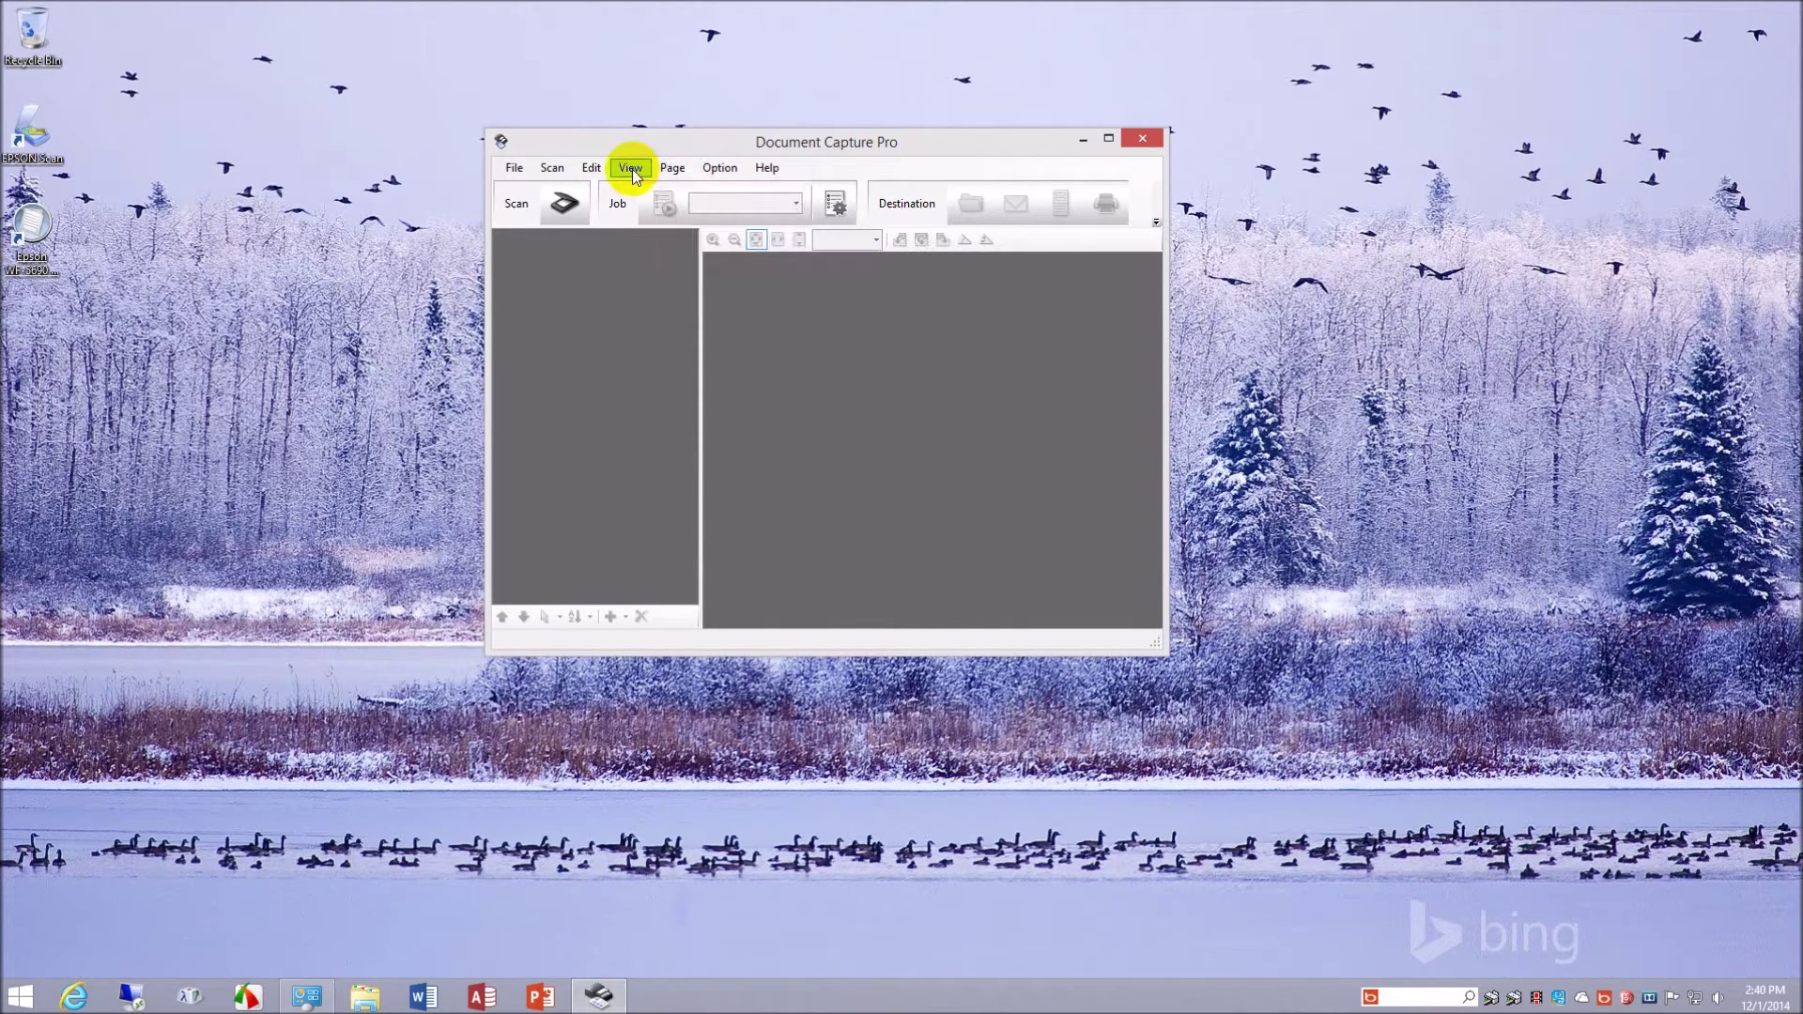
{"action": "left_click", "coordinate": [672, 168]}
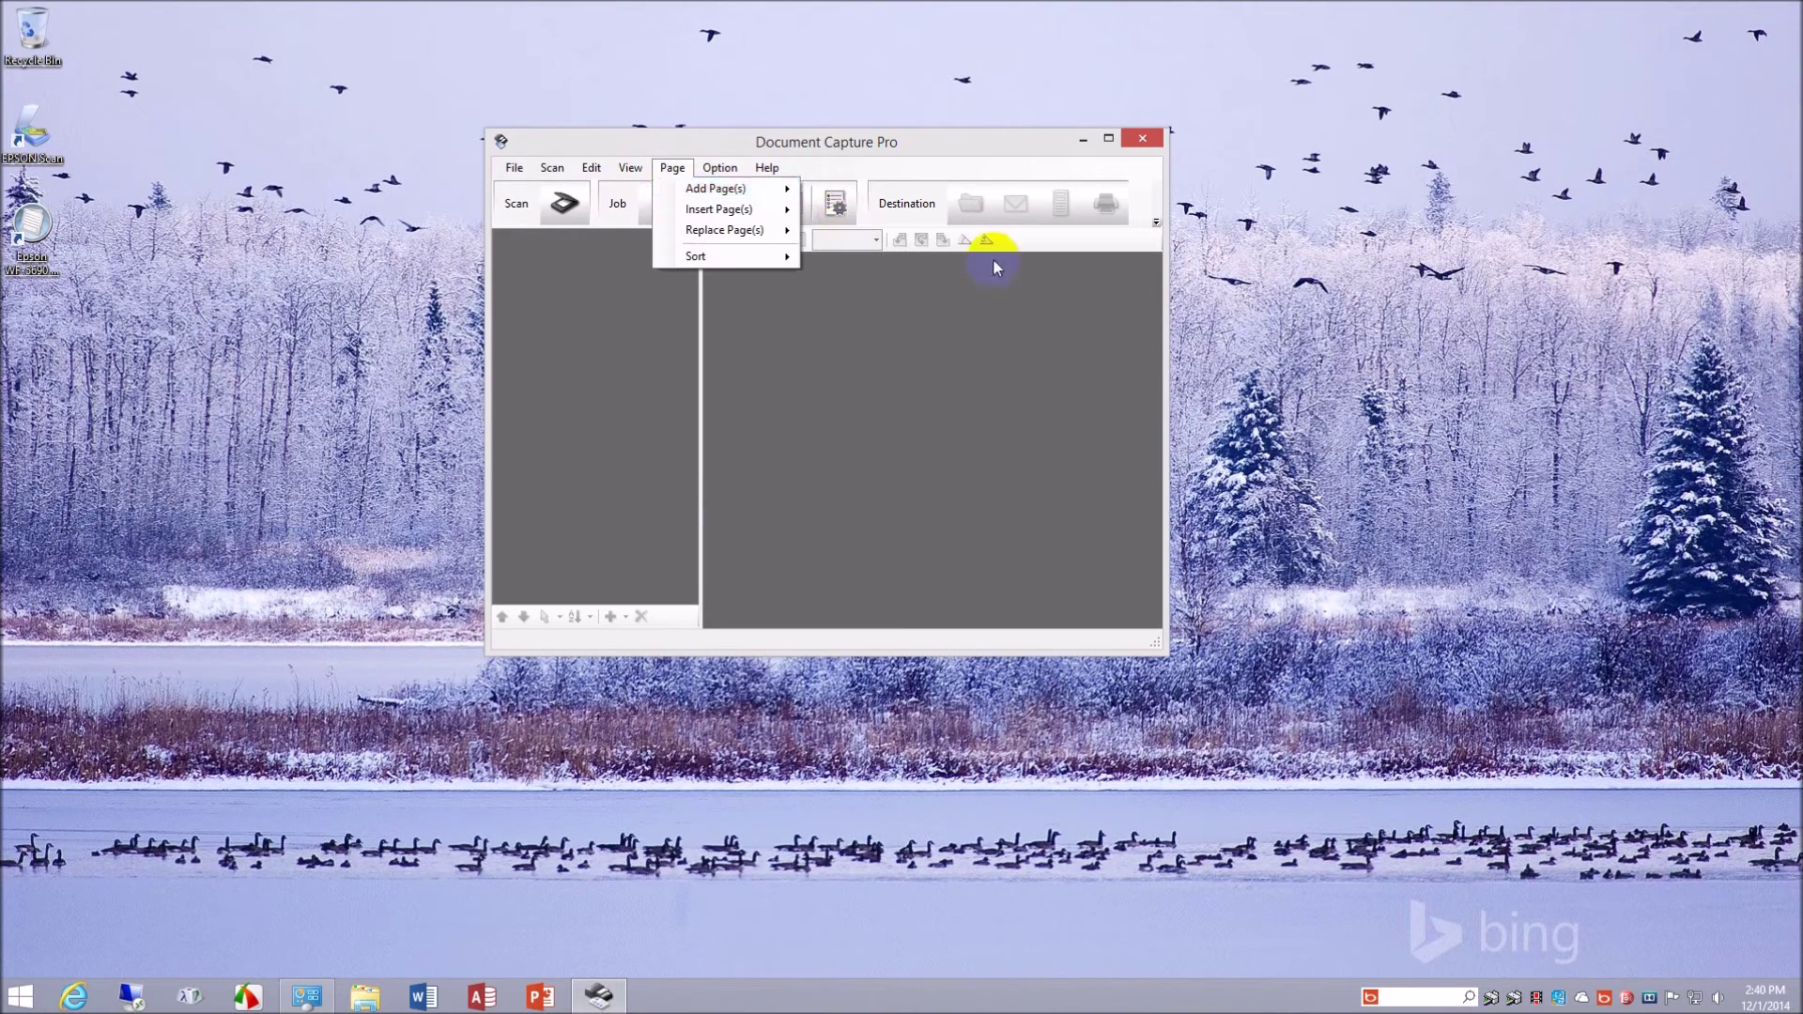
{"action": "left_click", "coordinate": [907, 205]}
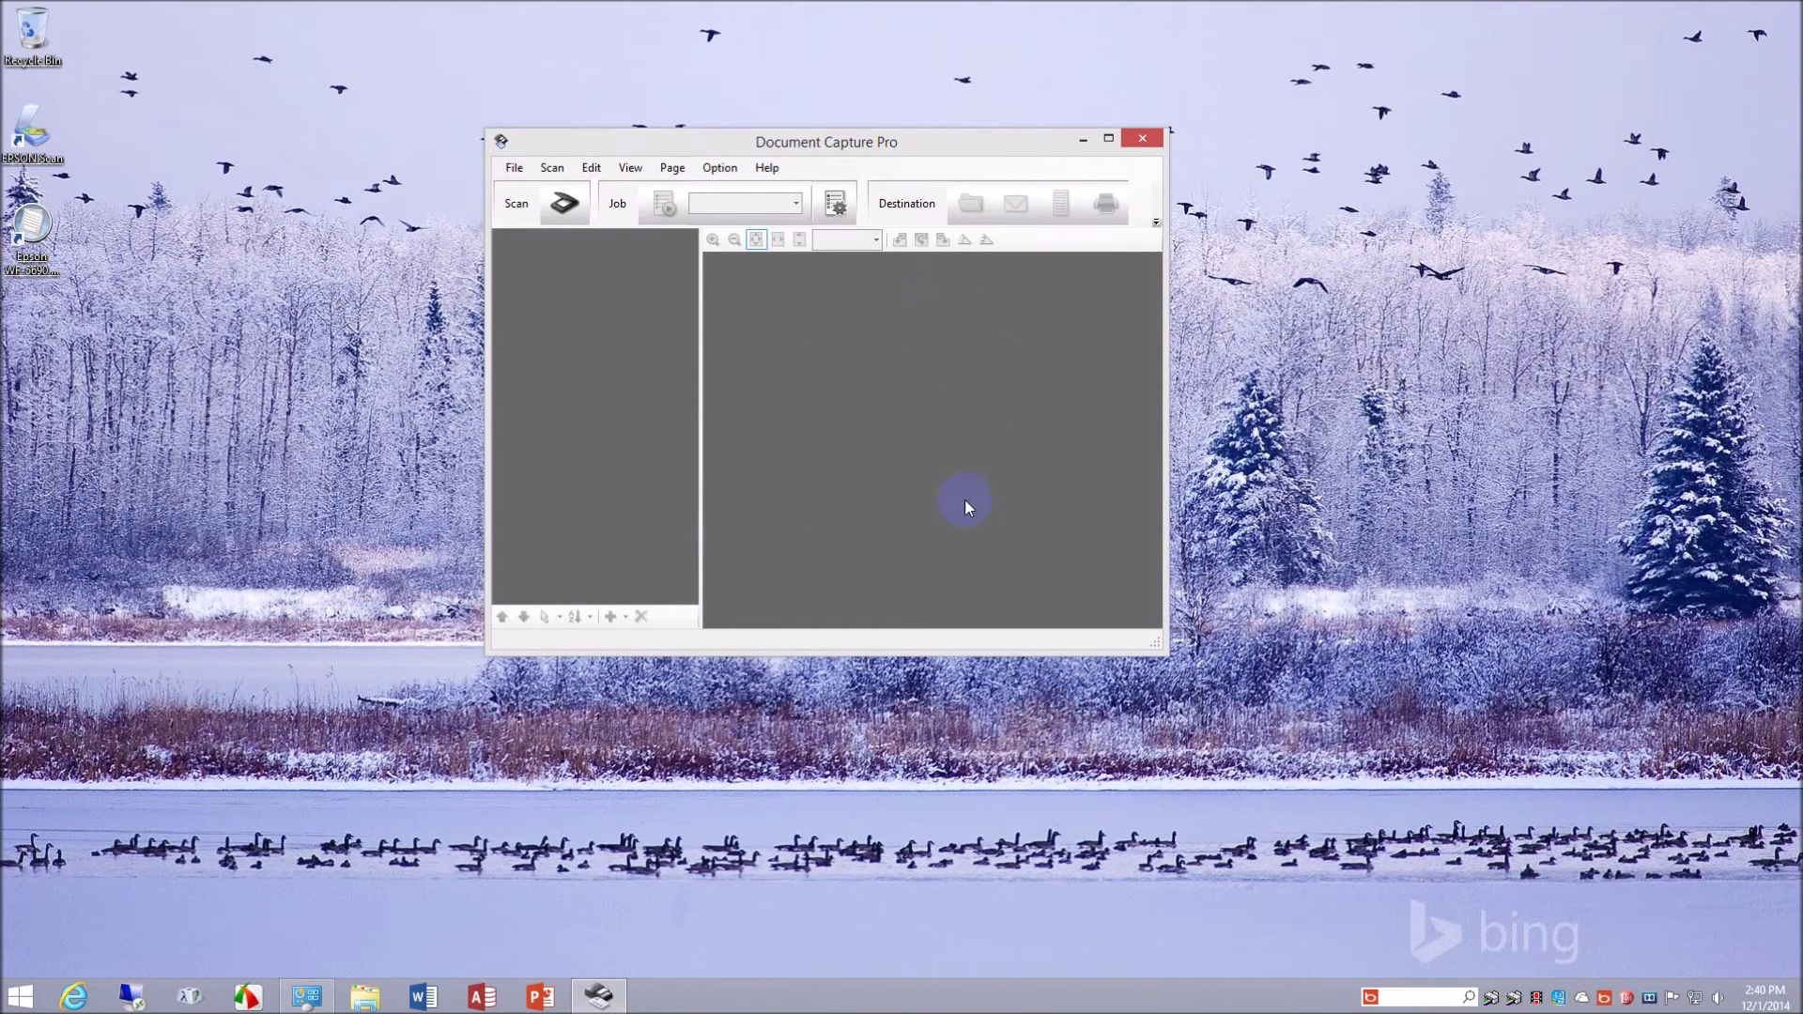
{"action": "left_click", "coordinate": [713, 168]}
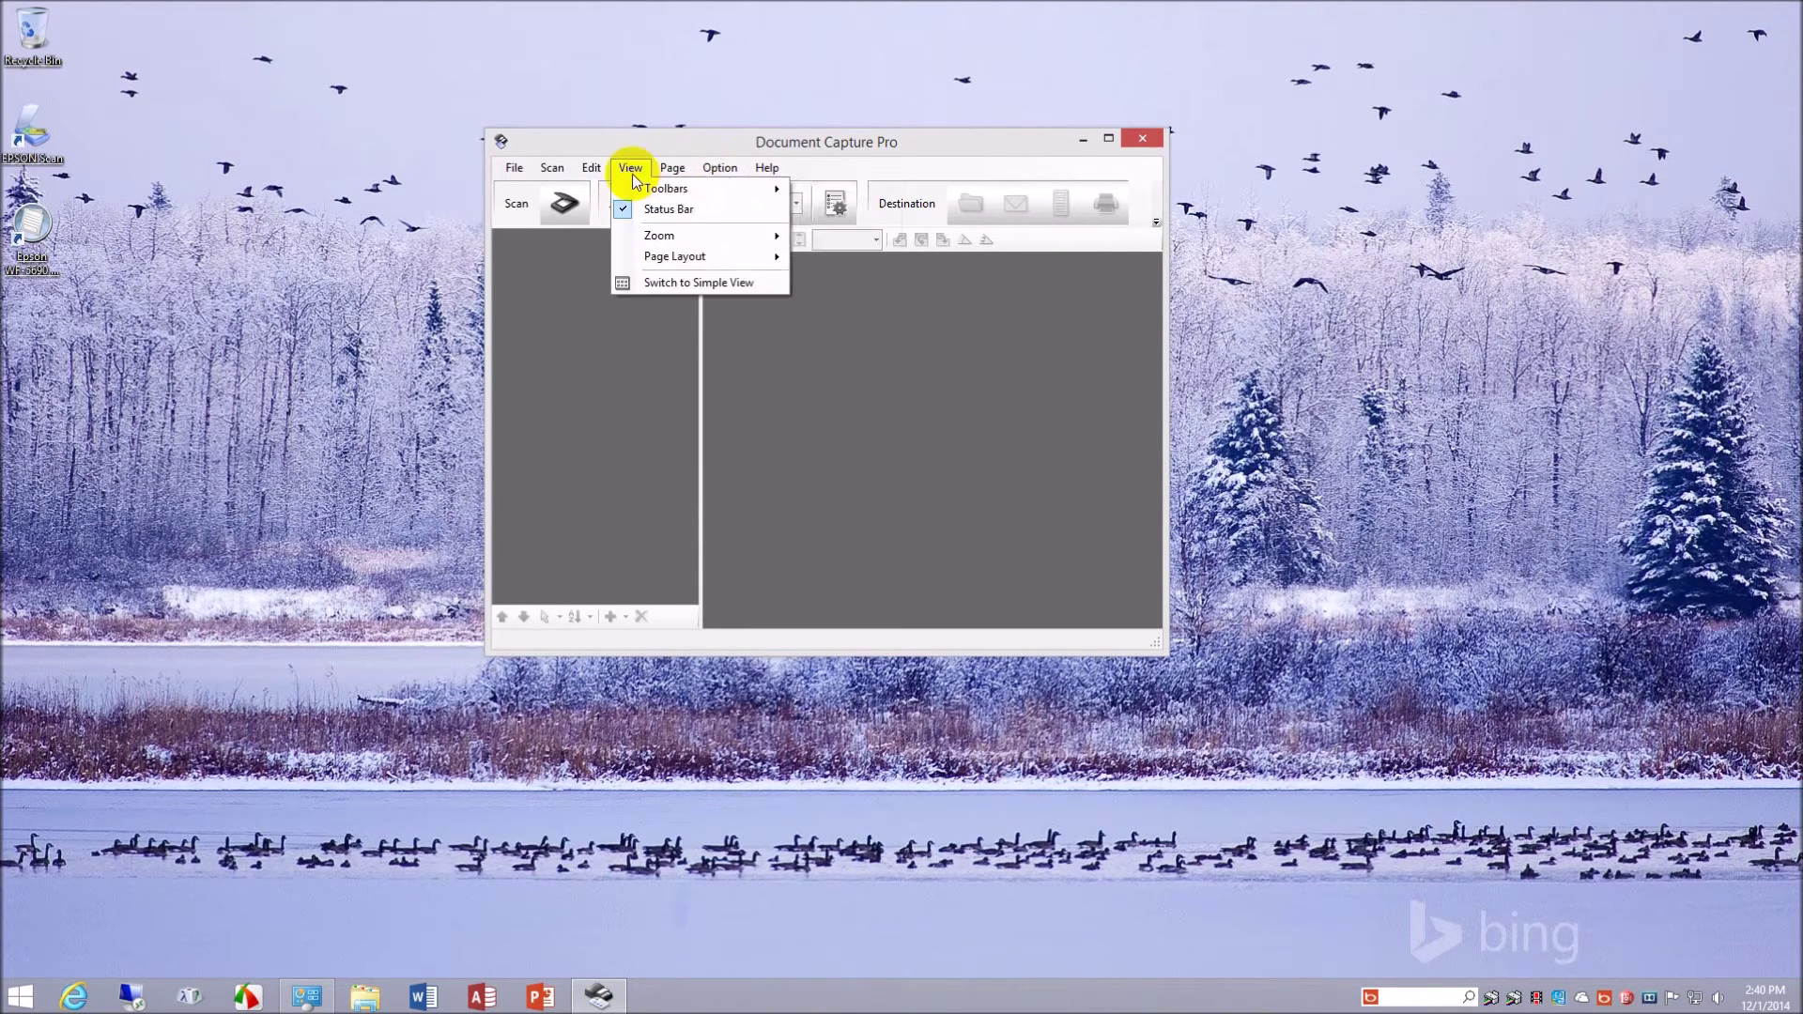
{"action": "mouse_move", "coordinate": [597, 172]}
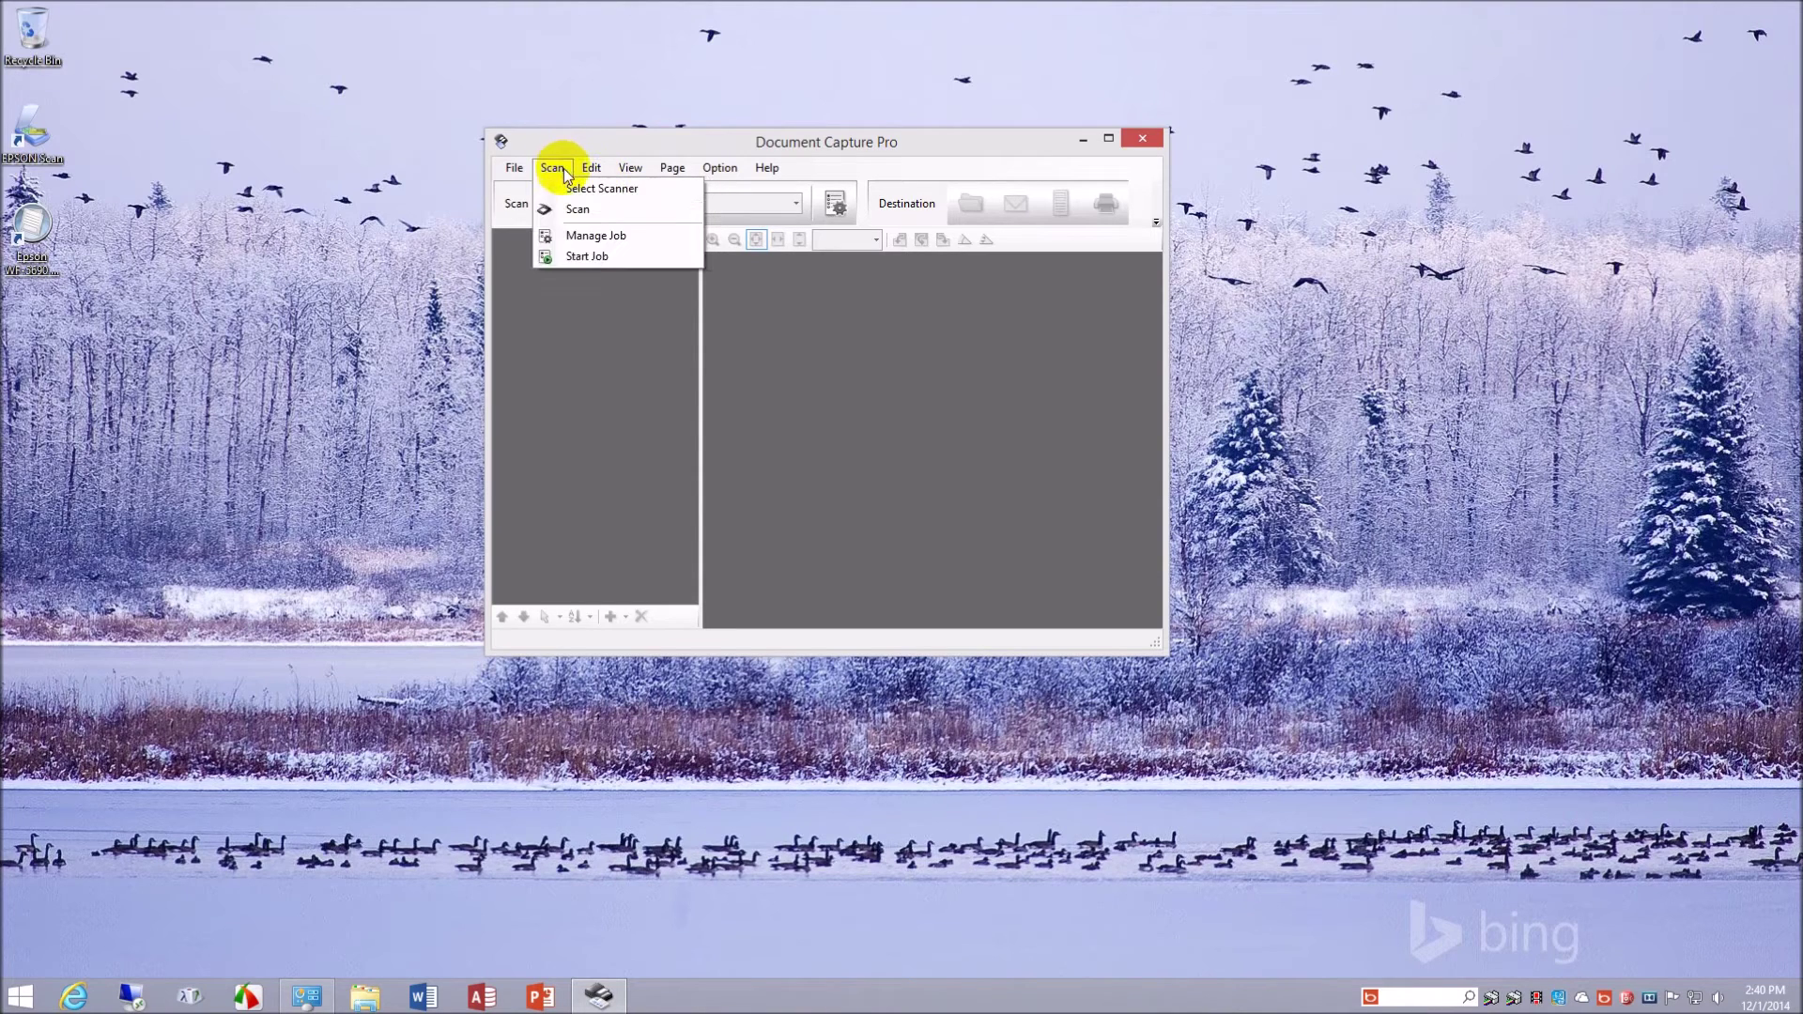
- Confirm Job Management is empty, then browse the File, Page and View menus
{"action": "left_click", "coordinate": [593, 235]}
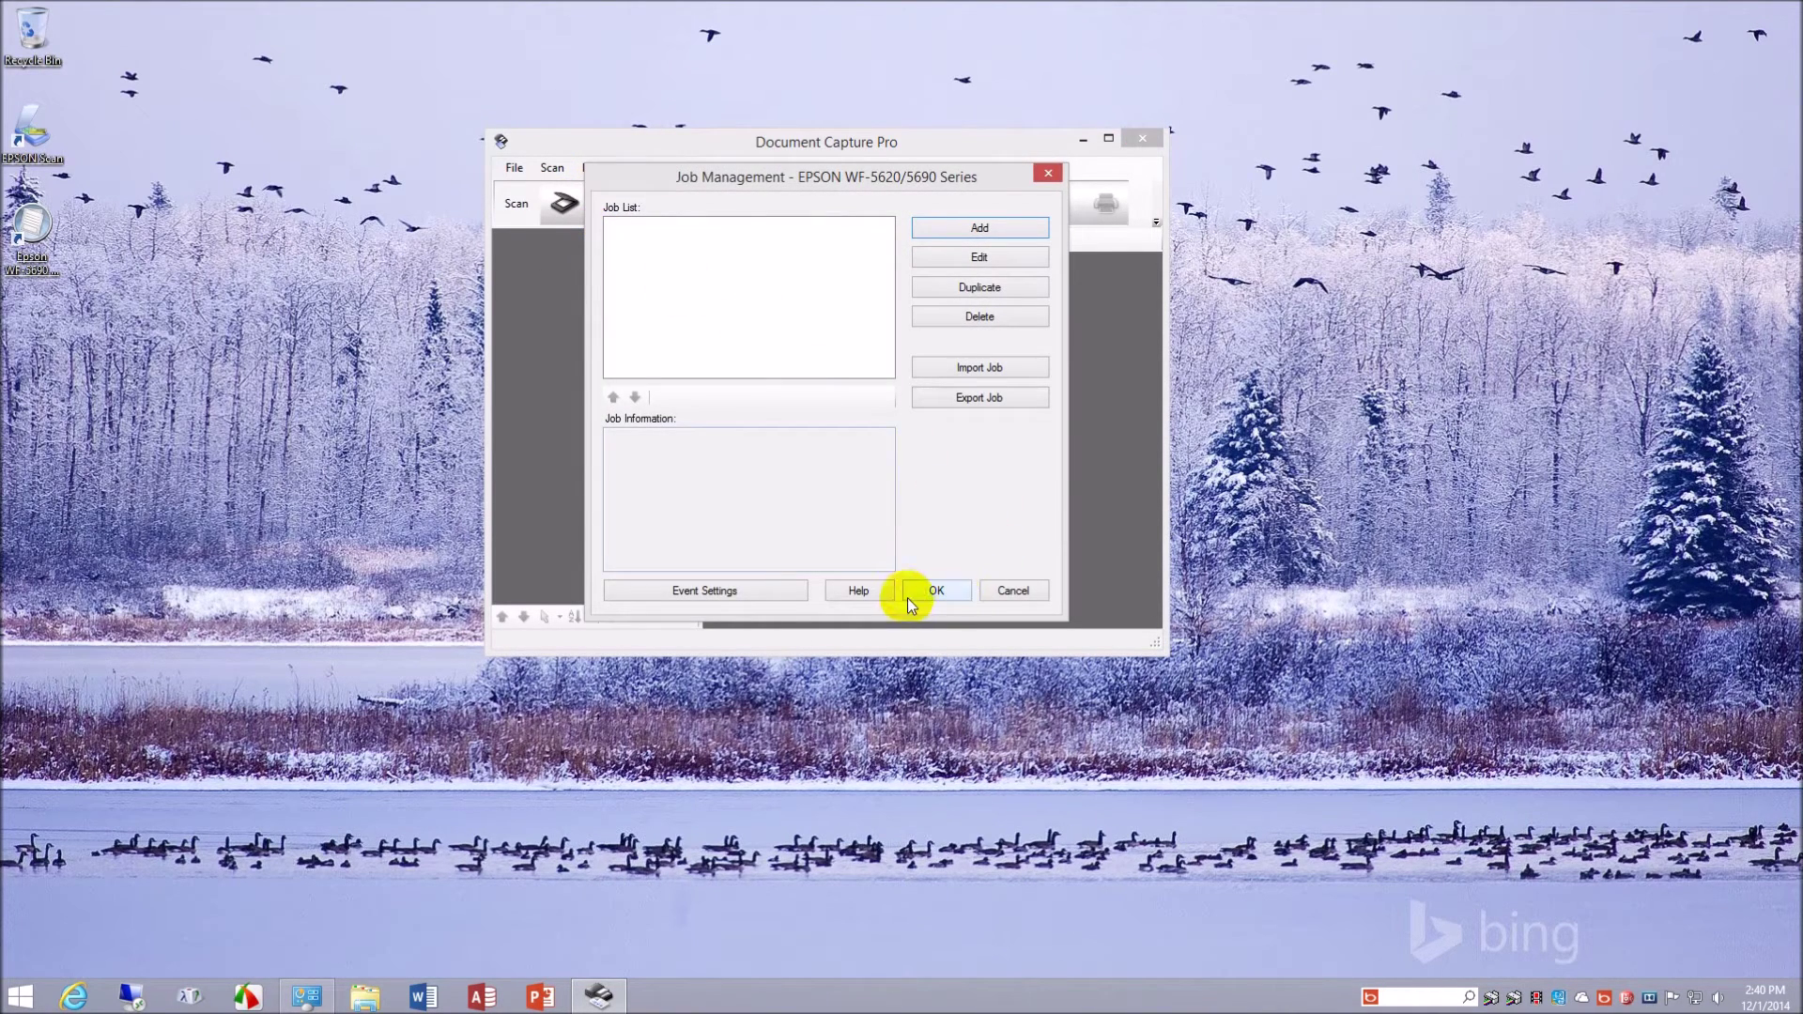
{"action": "left_click", "coordinate": [1013, 593]}
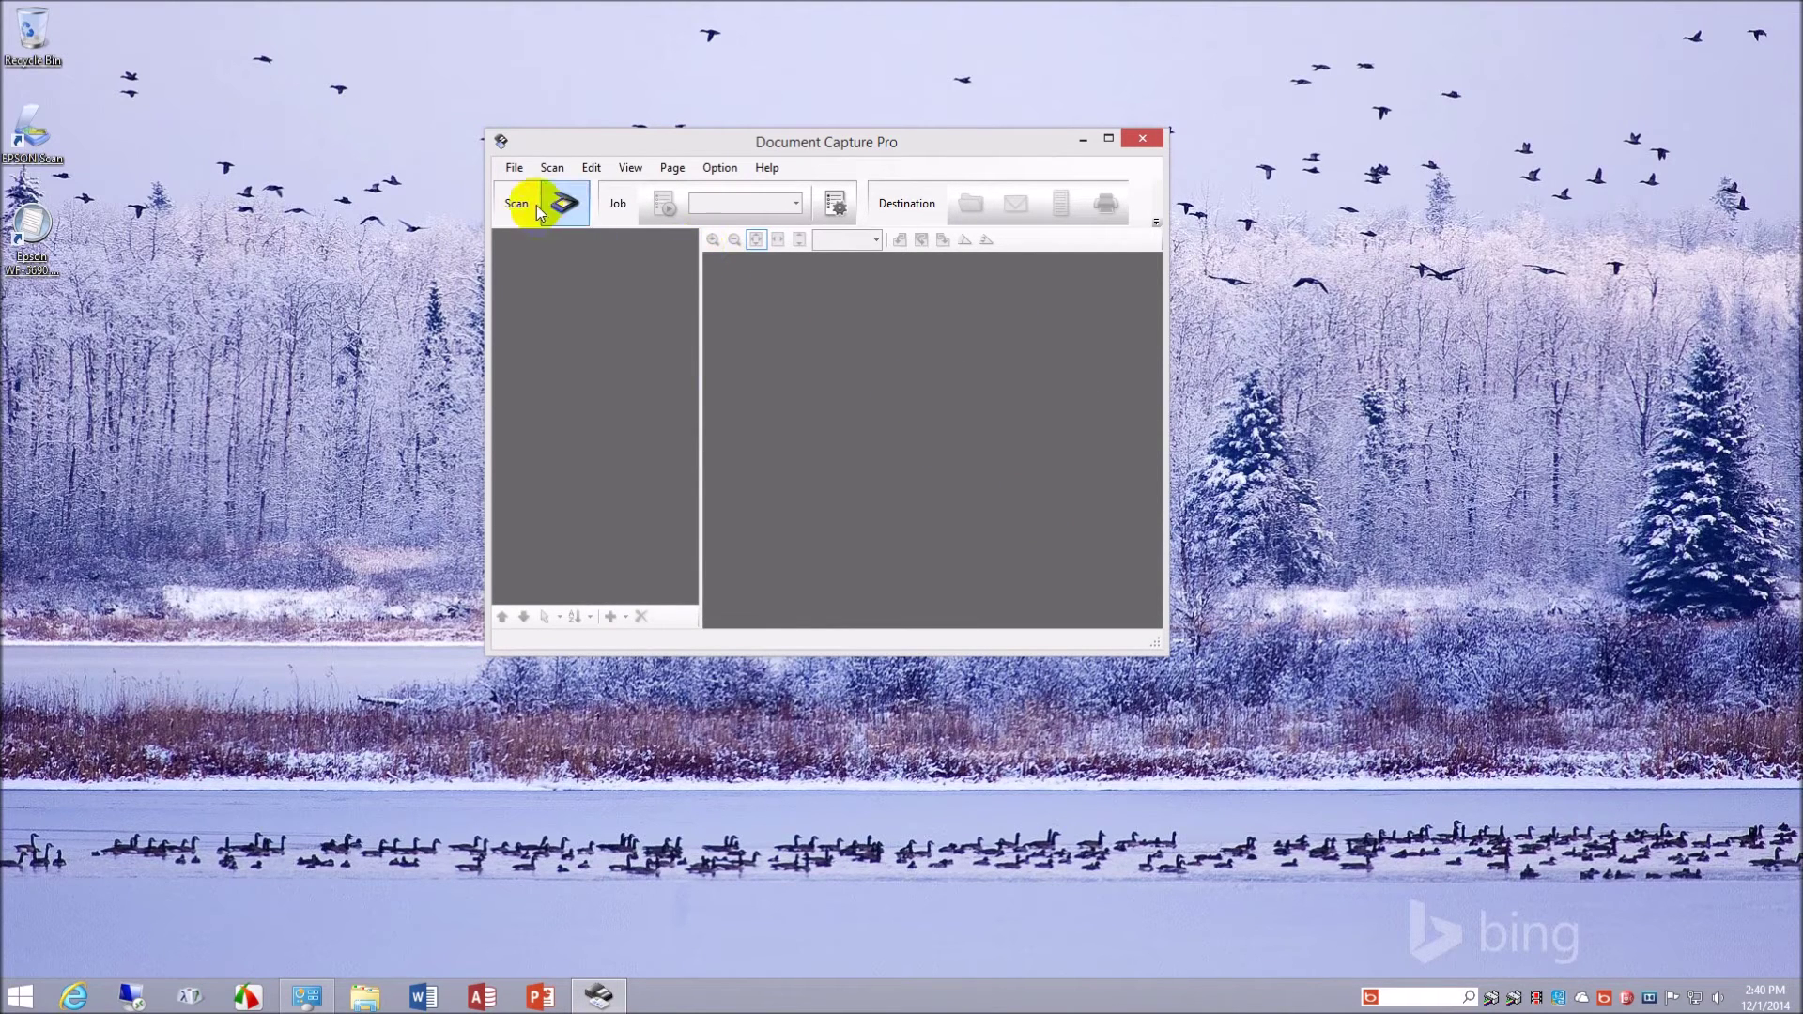
{"action": "left_click", "coordinate": [515, 171]}
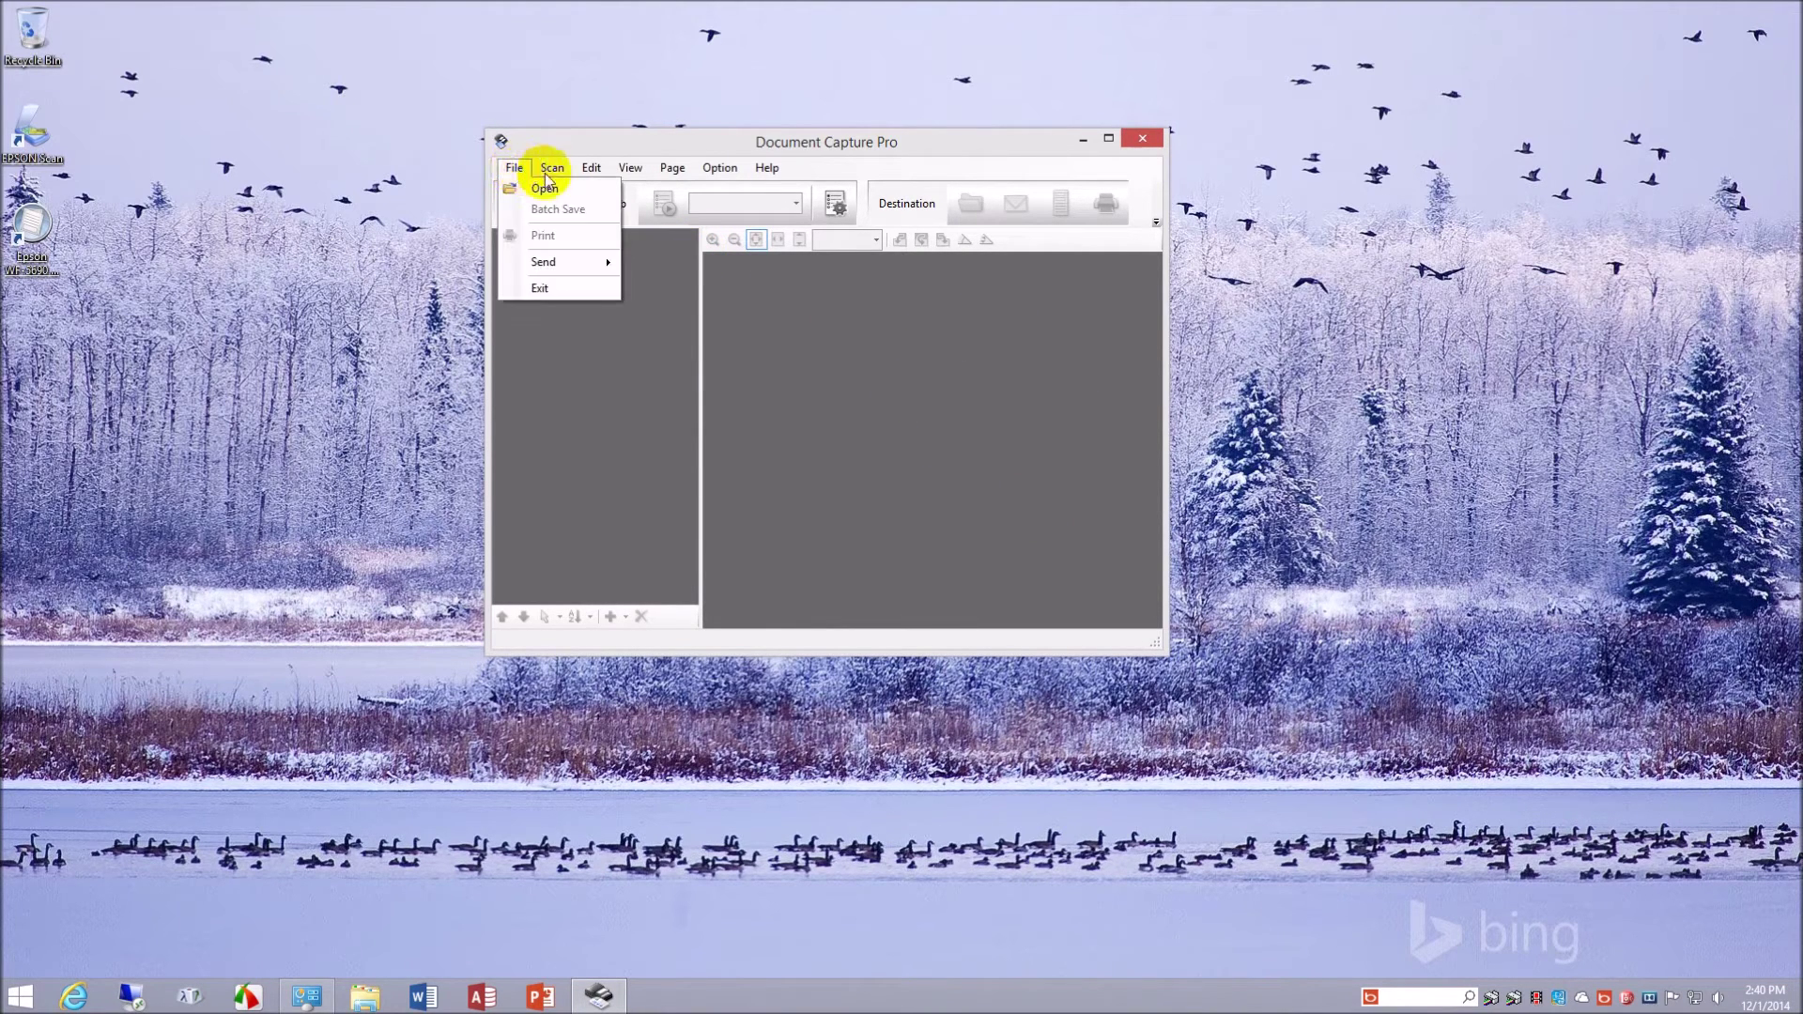
{"action": "mouse_move", "coordinate": [675, 173]}
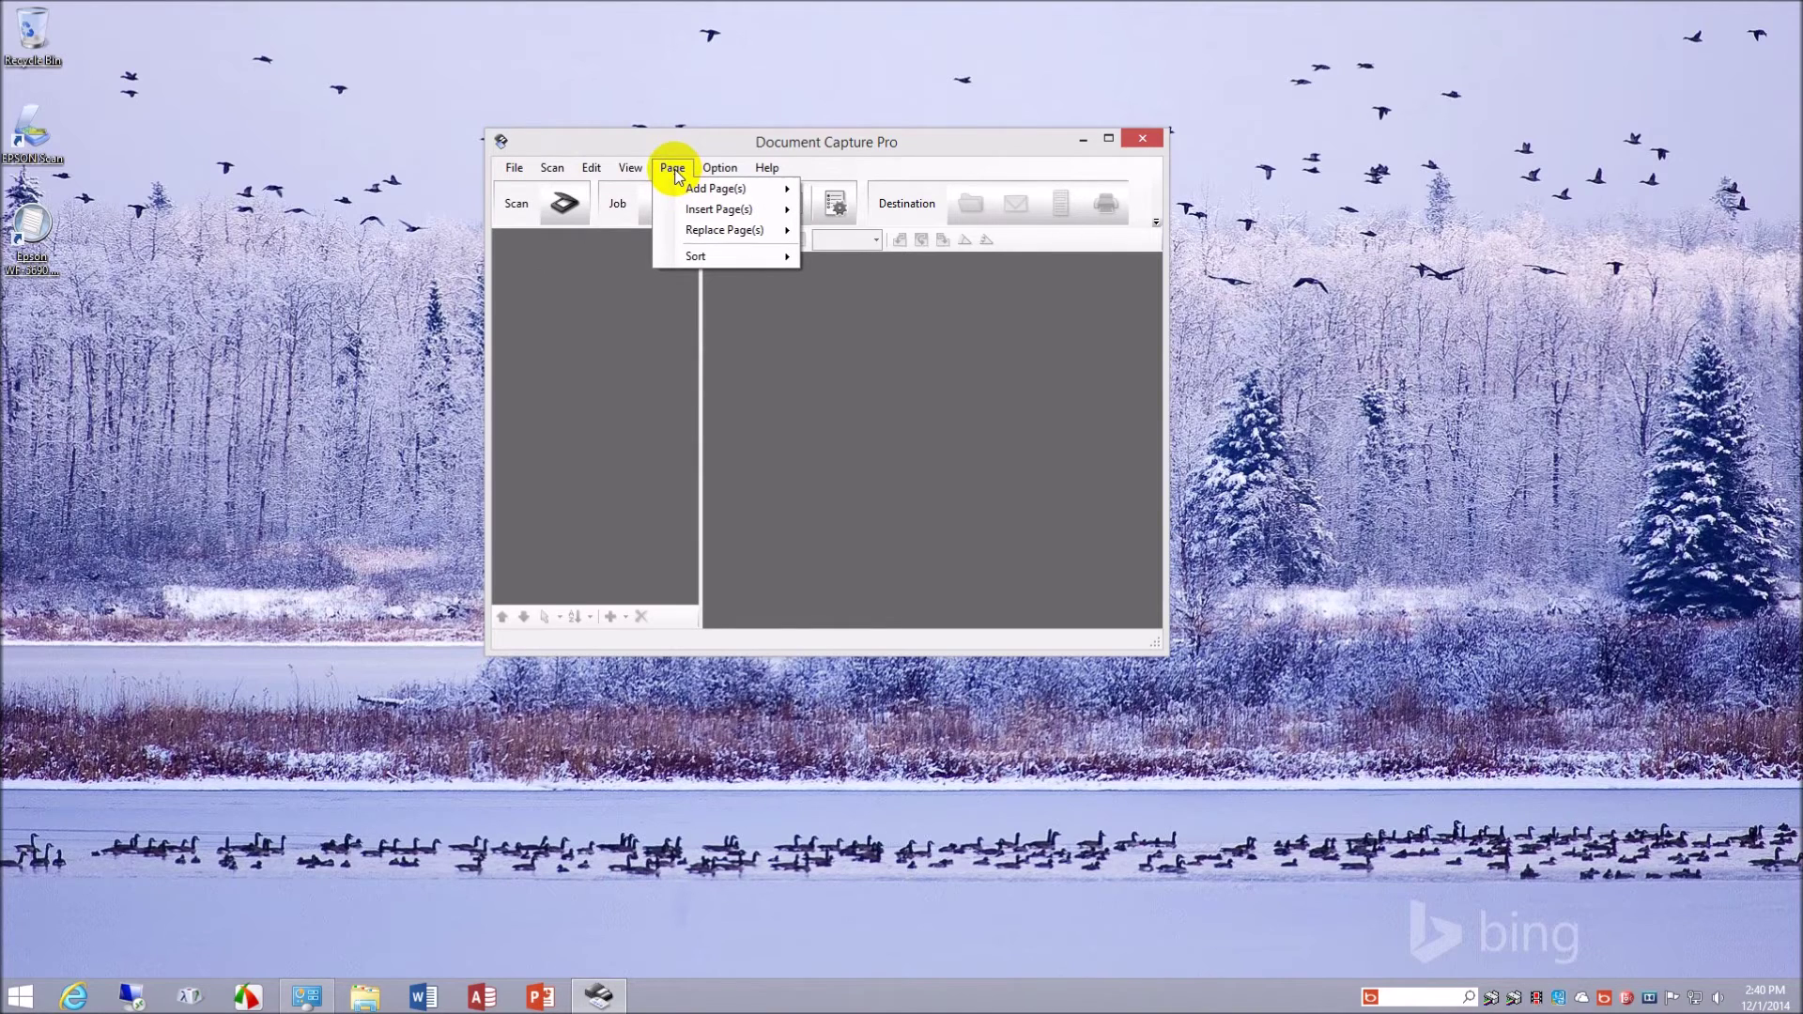
{"action": "mouse_move", "coordinate": [734, 177]}
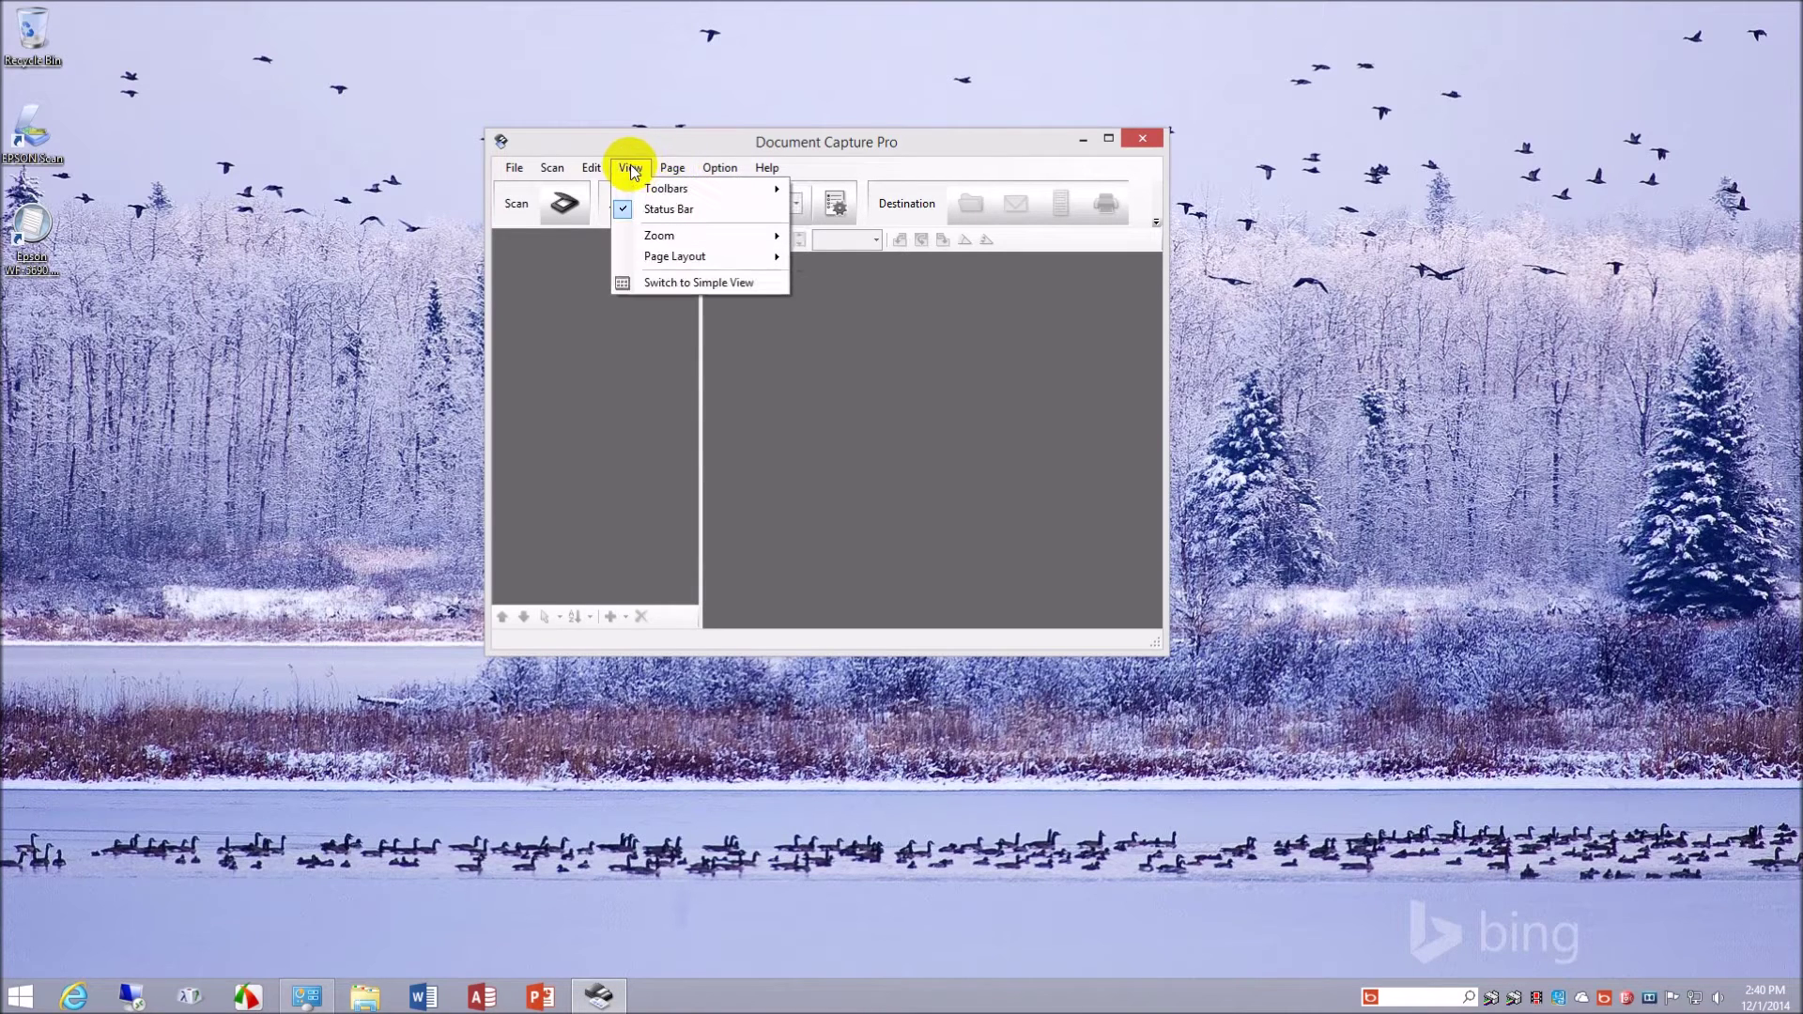
{"action": "left_click", "coordinate": [953, 426]}
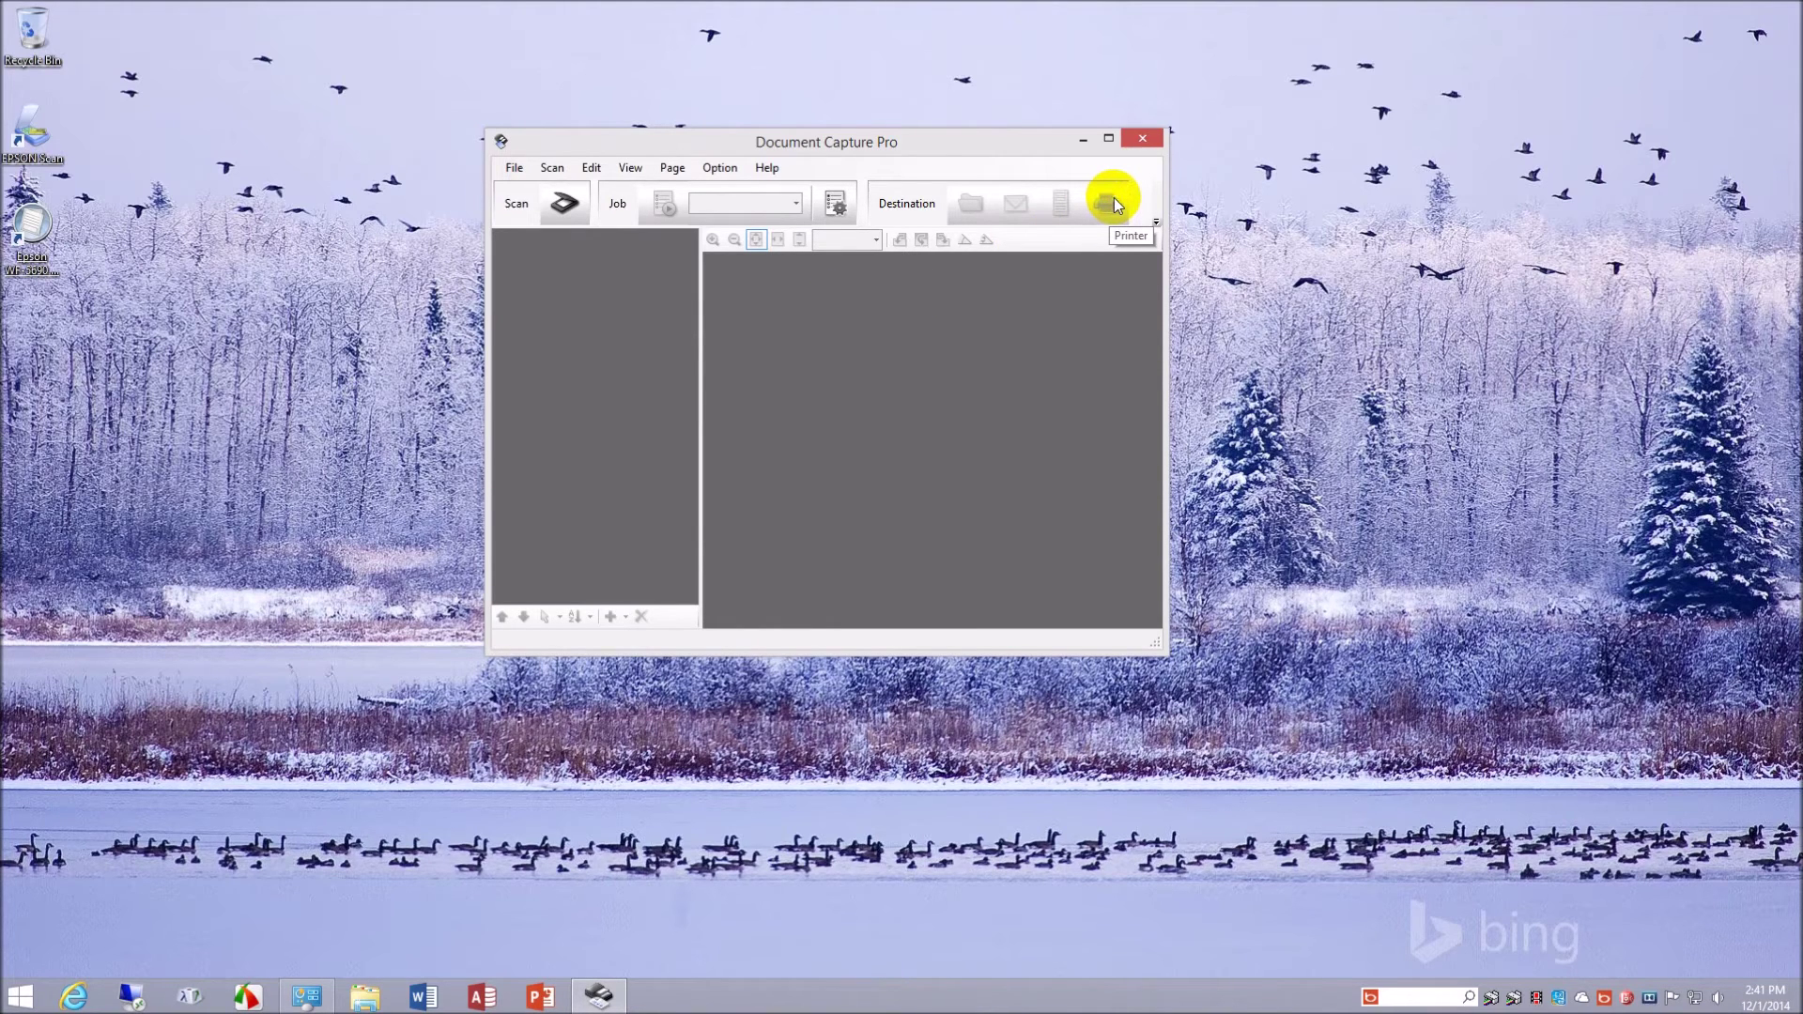
- Recheck Job Management without changes, then close Document Capture Pro
{"action": "left_click", "coordinate": [833, 204]}
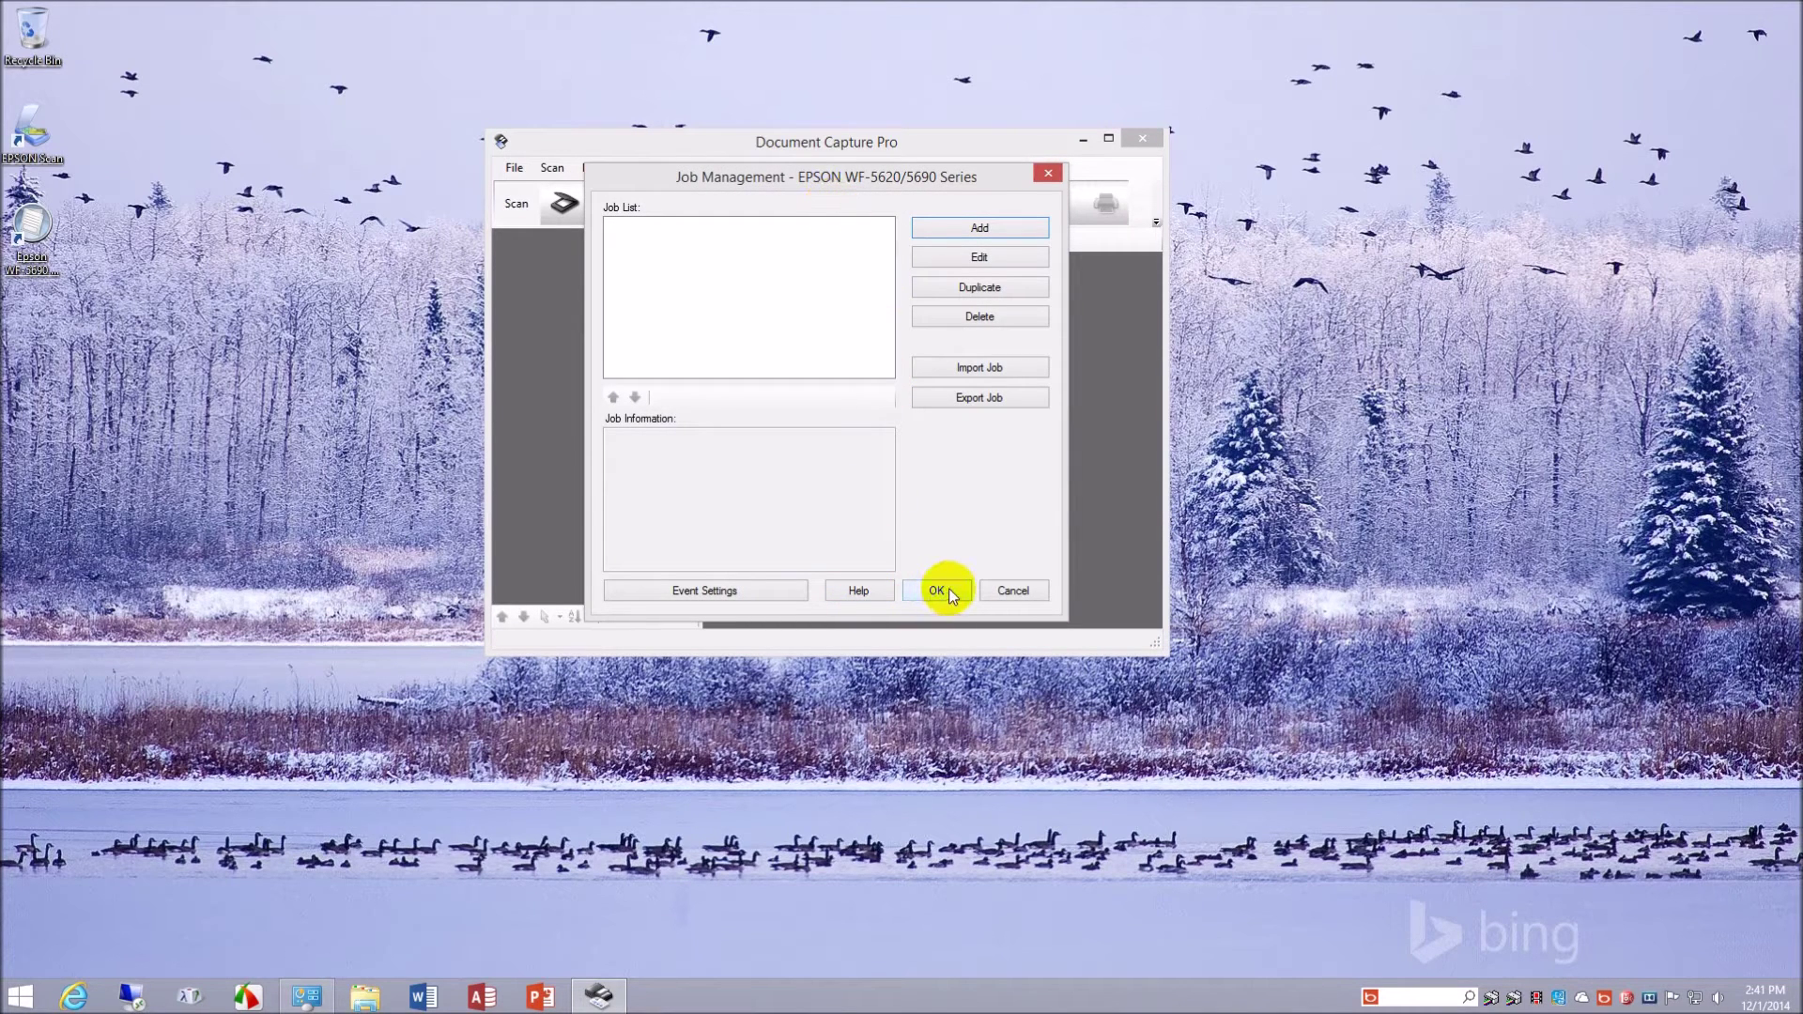
{"action": "left_click", "coordinate": [1012, 590]}
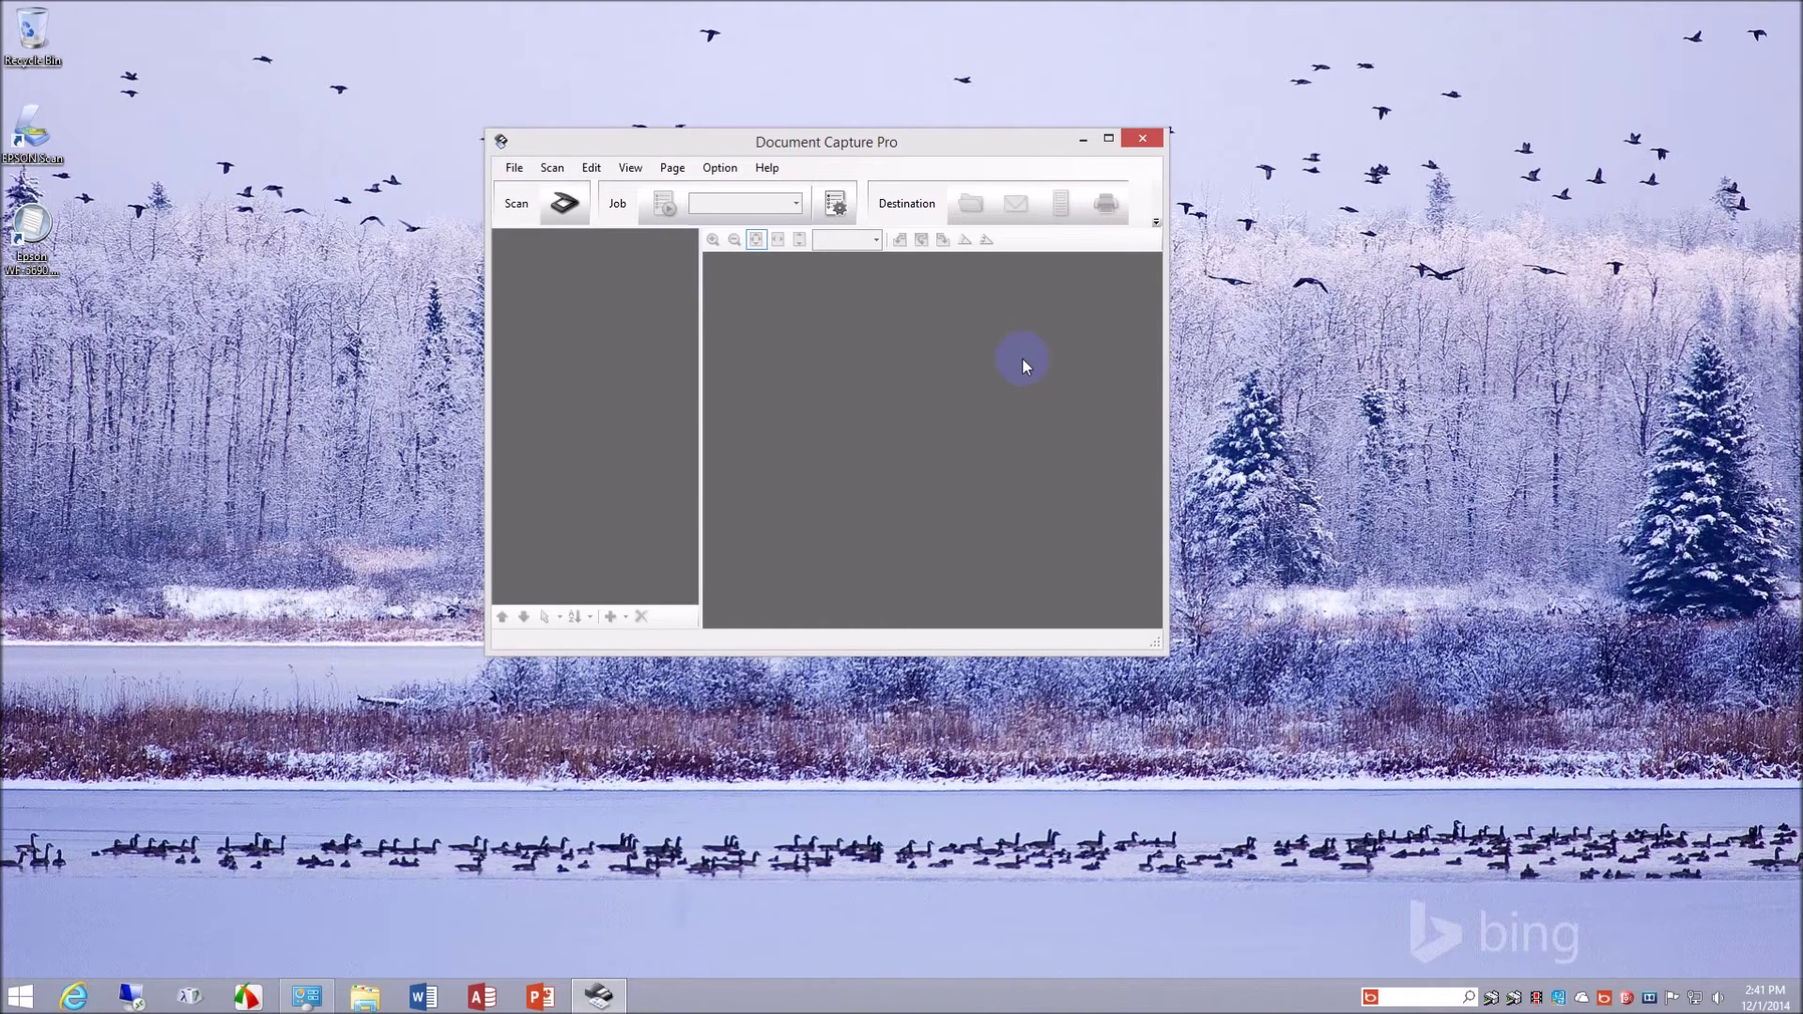
{"action": "left_click", "coordinate": [1146, 140]}
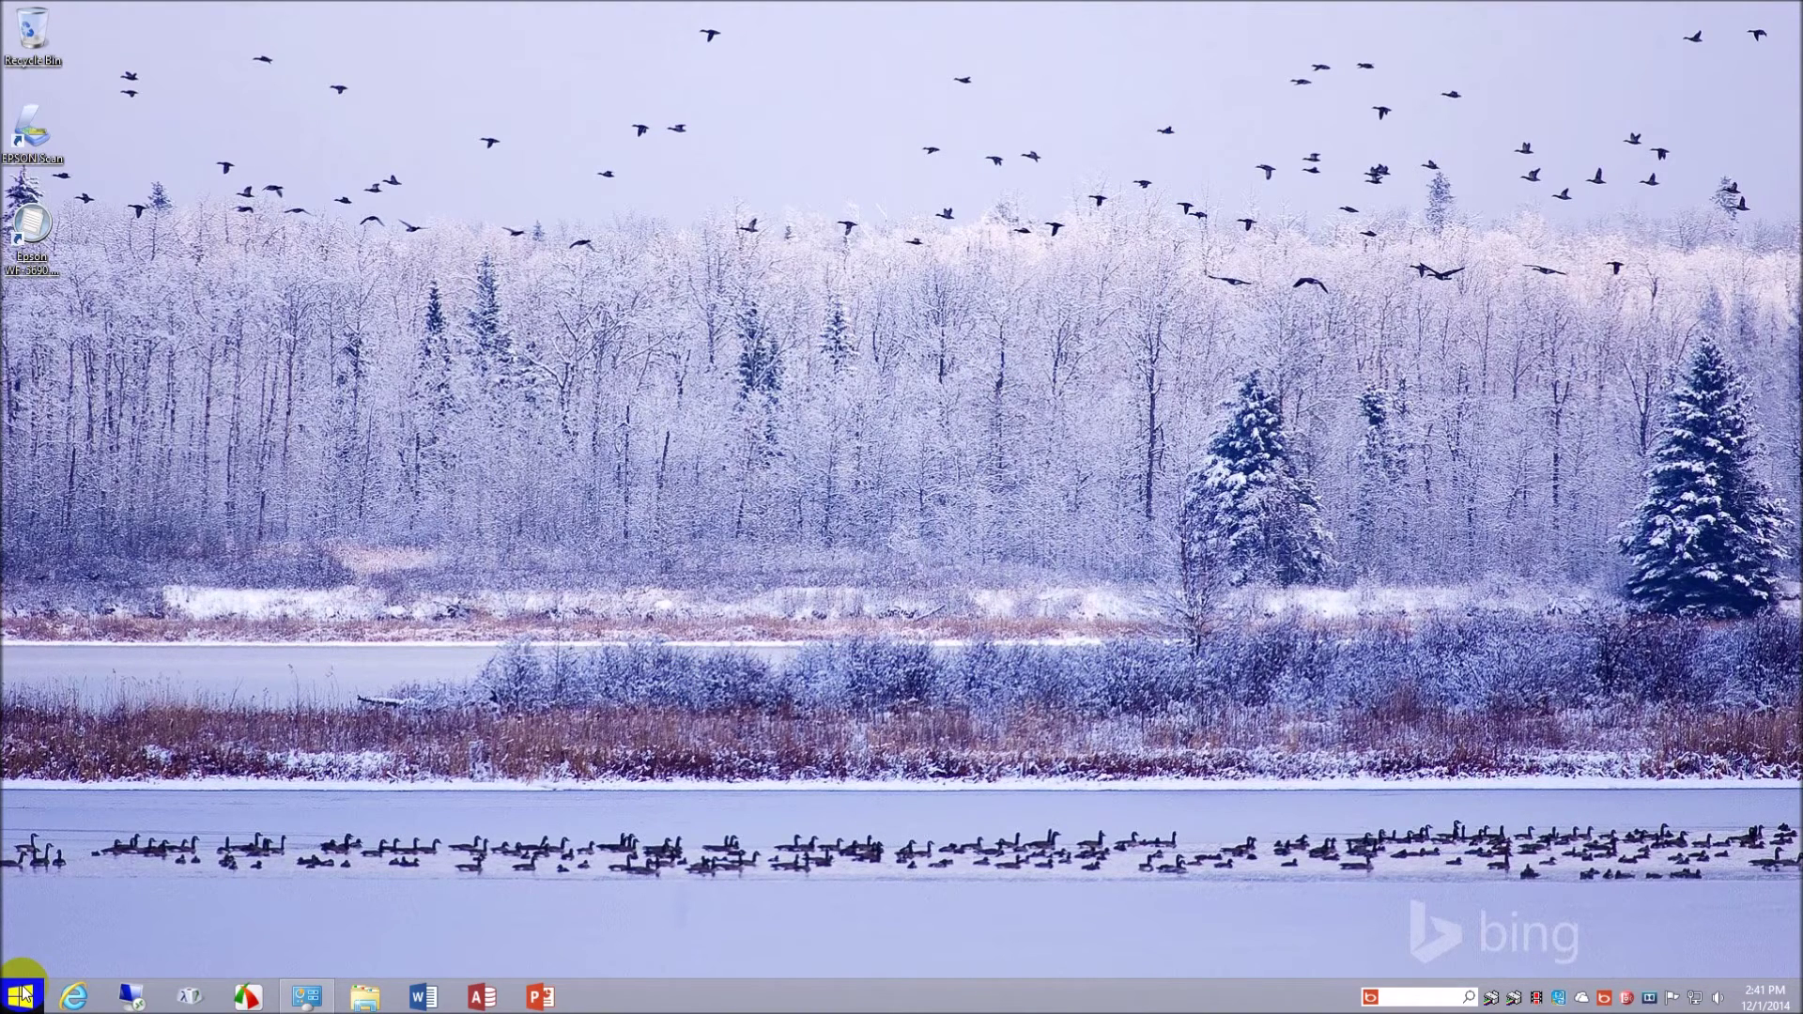
- Open Internet Explorer and navigate to 192.168.0.14
{"action": "left_click", "coordinate": [73, 997]}
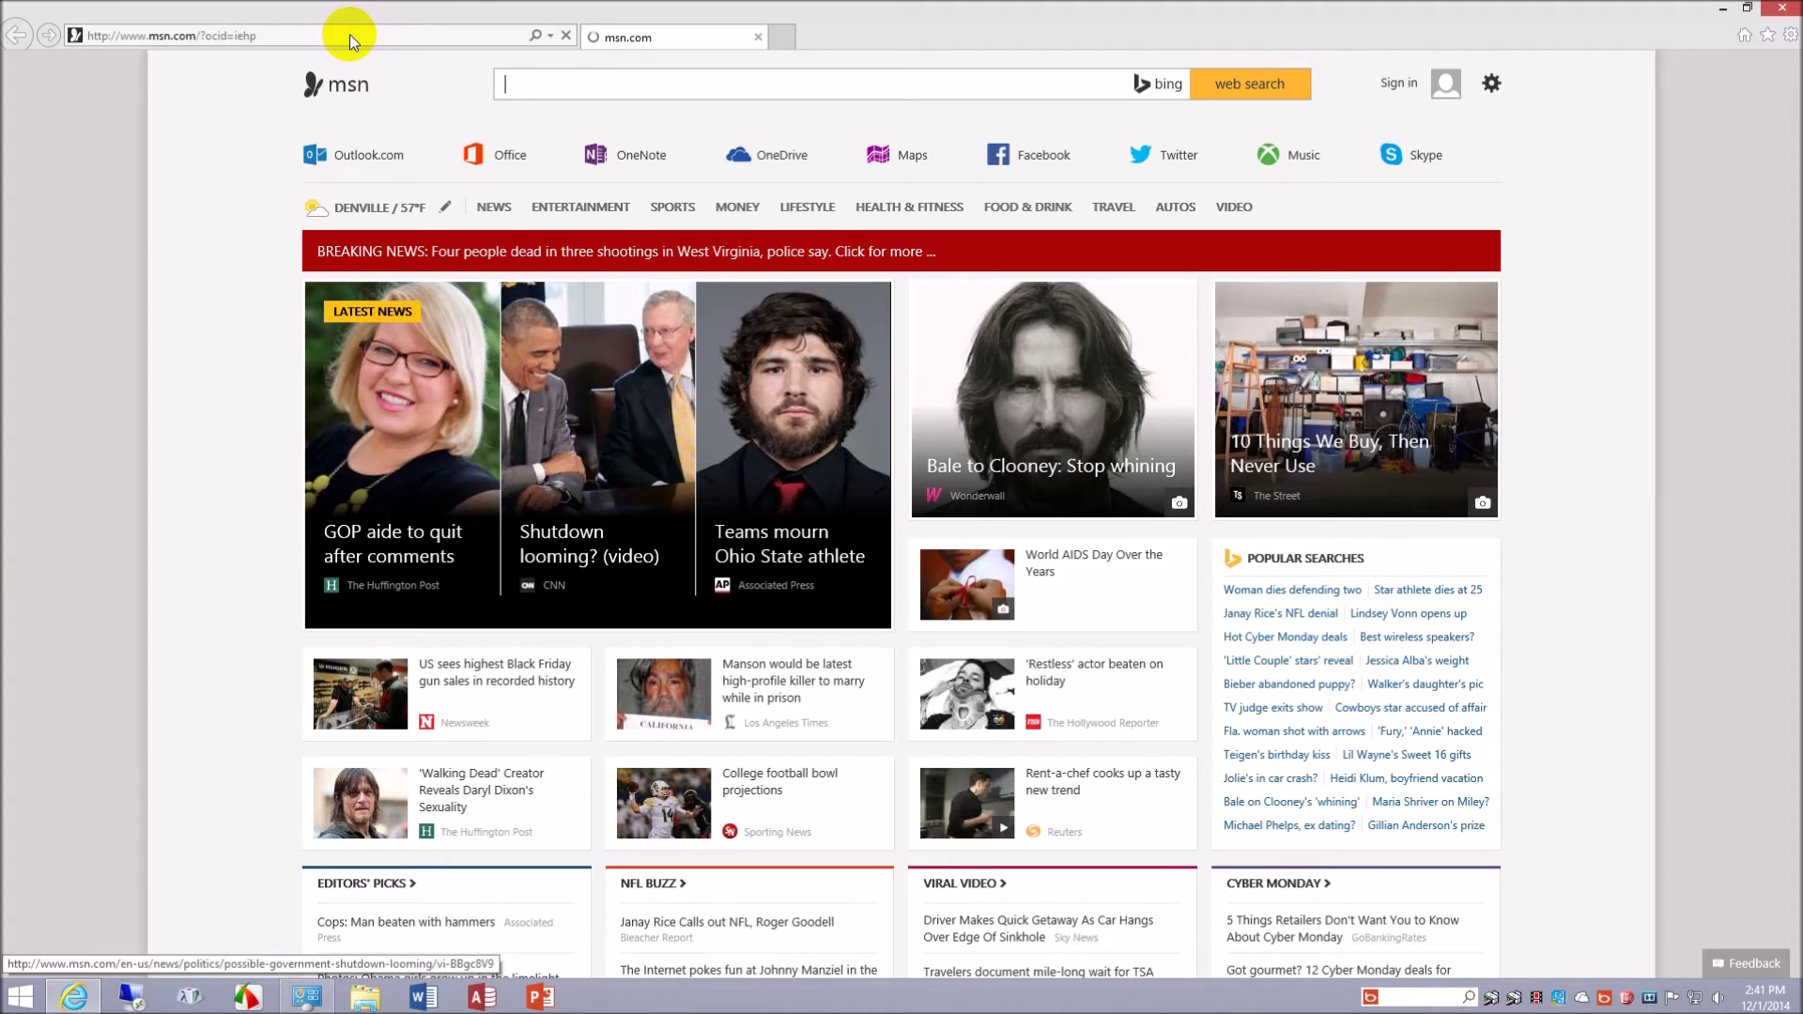
{"action": "left_click", "coordinate": [281, 37]}
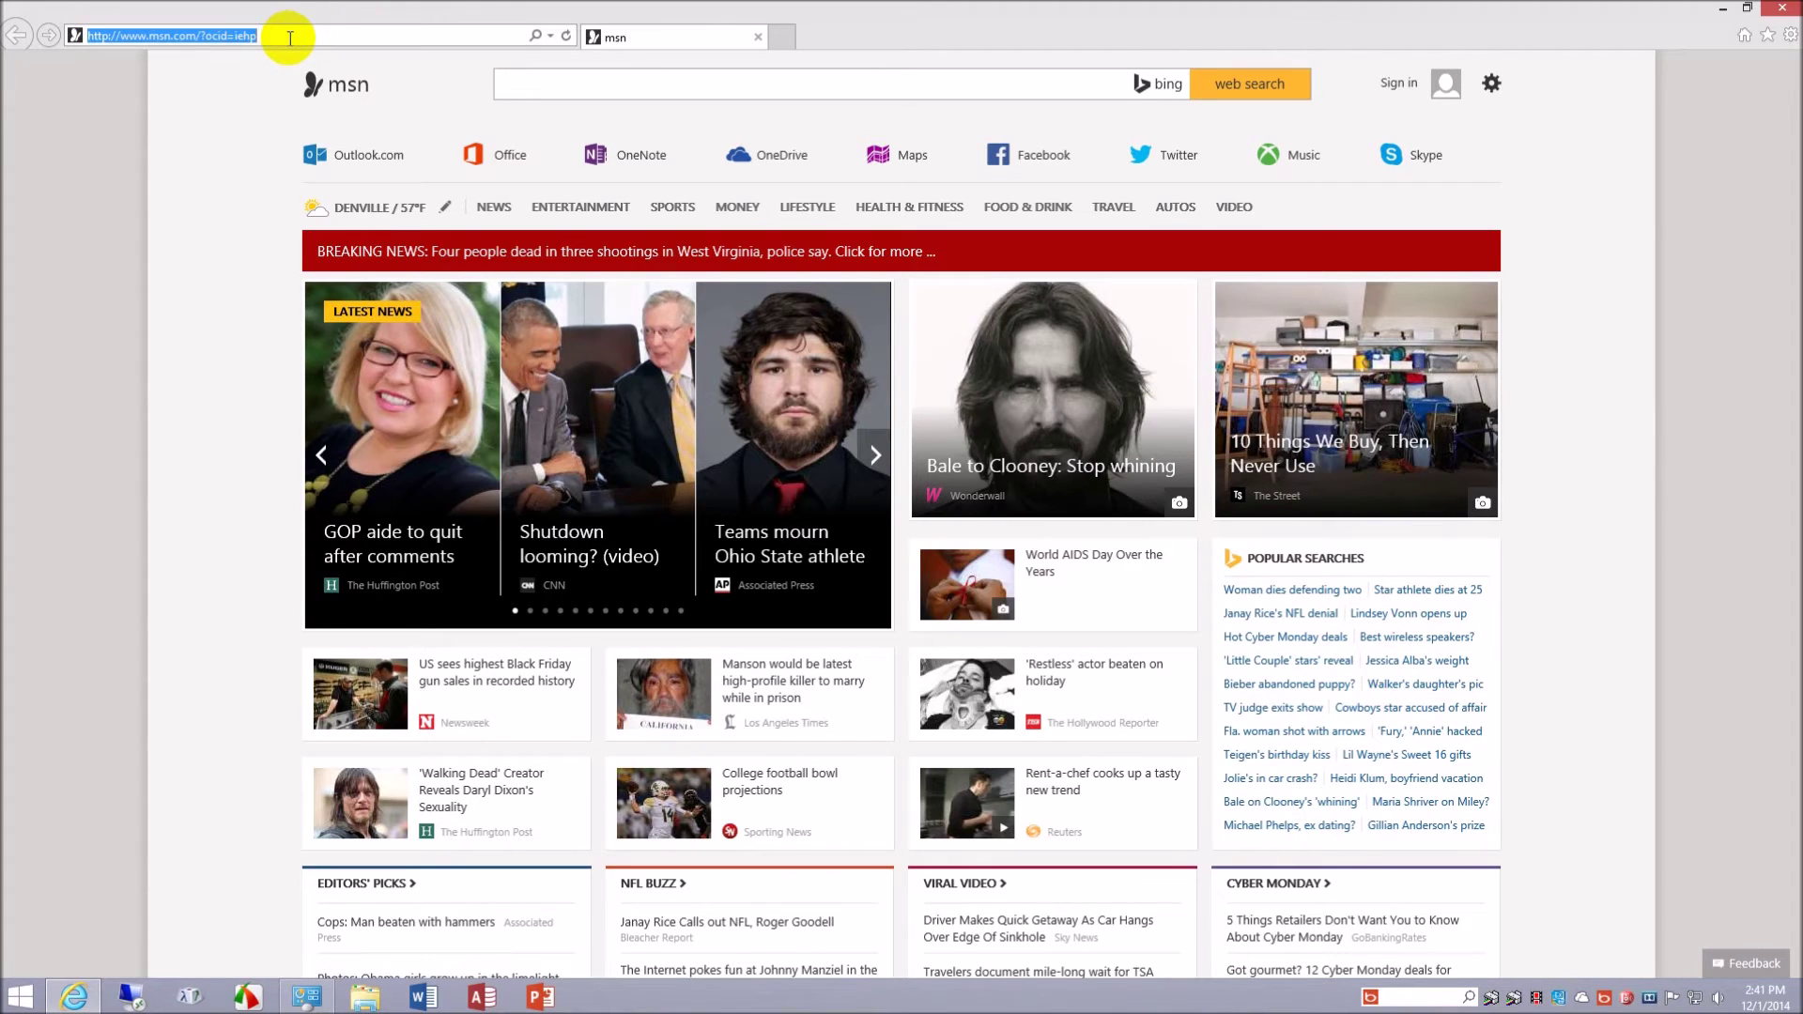
{"action": "type", "text": "192"}
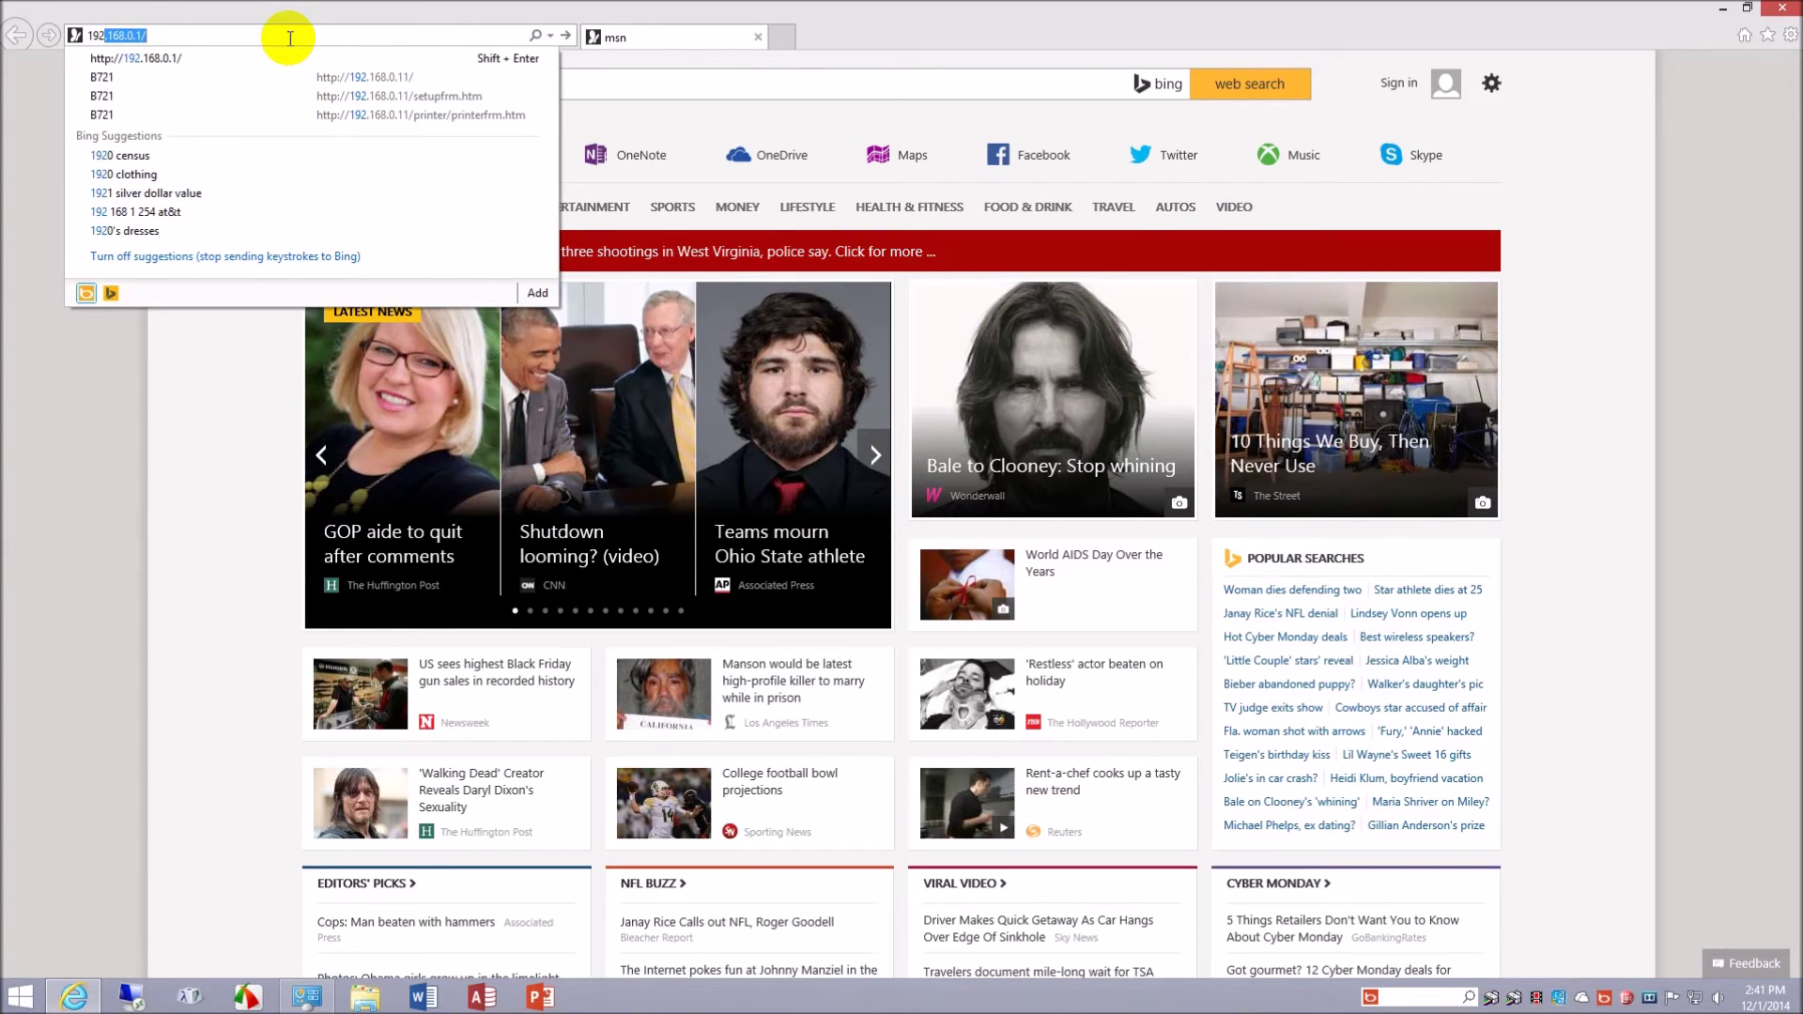
{"action": "type", "text": ".168"}
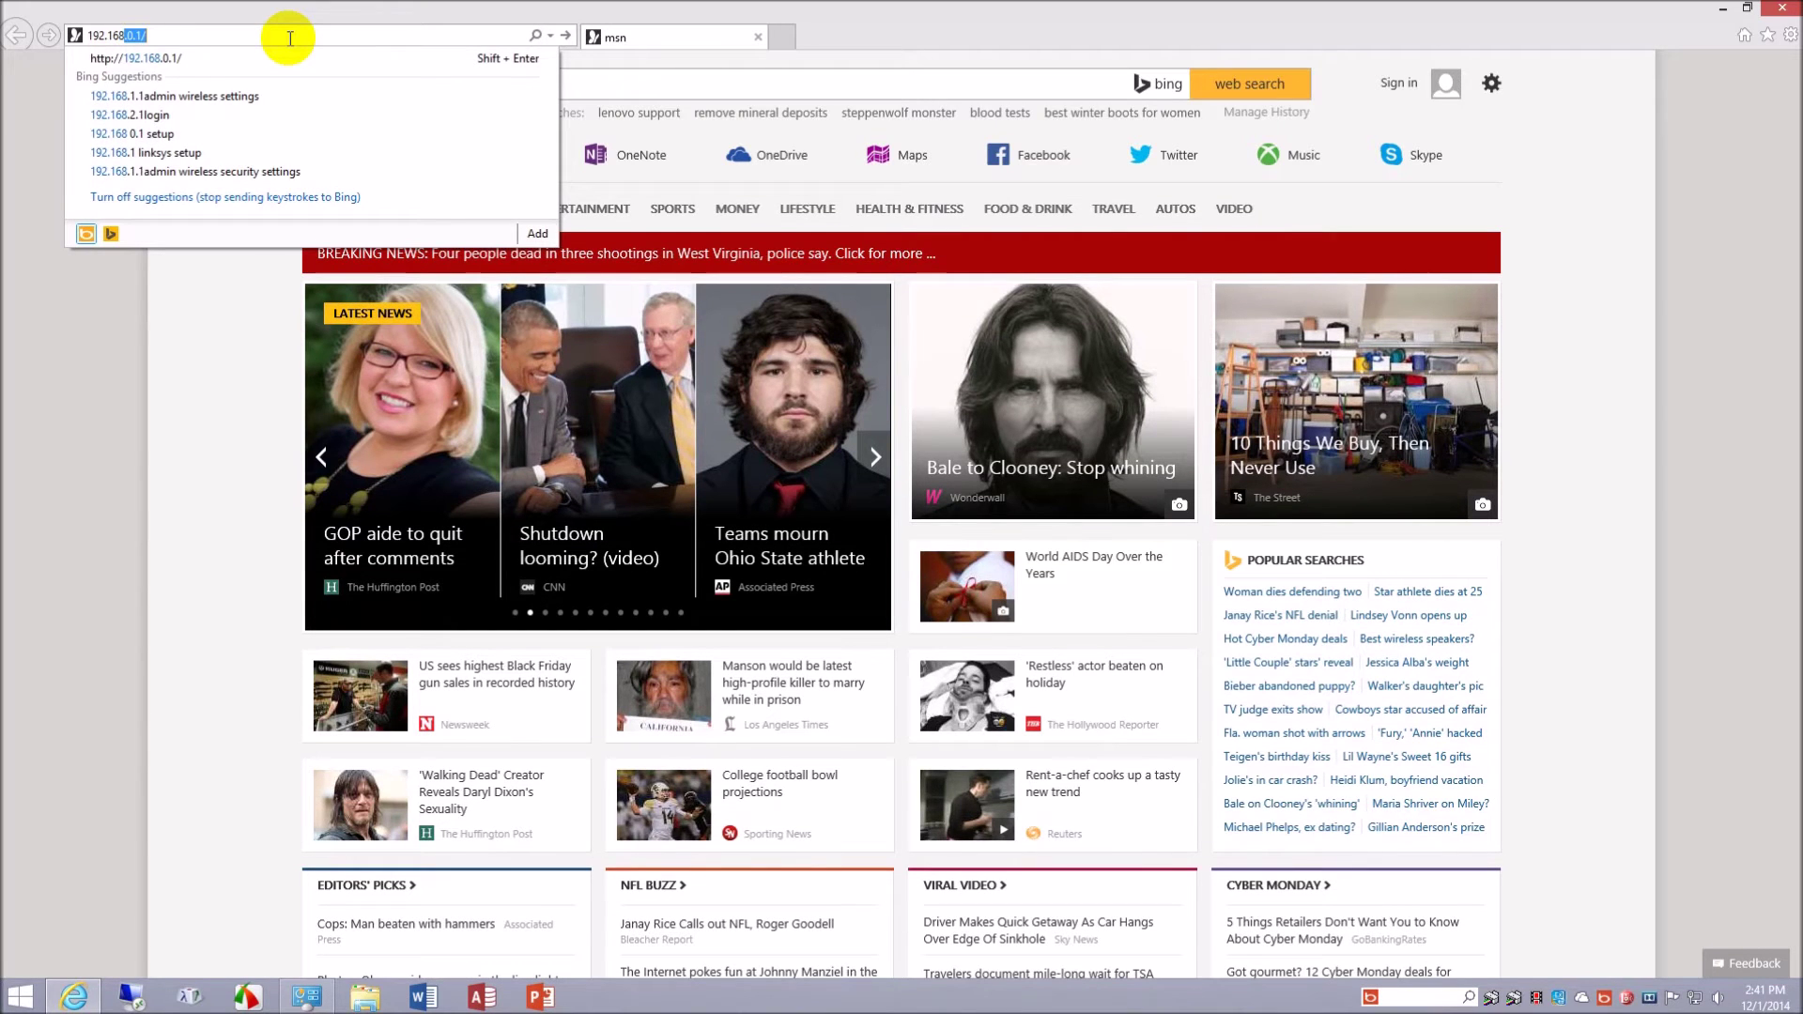
{"action": "type", "text": ".0.1"}
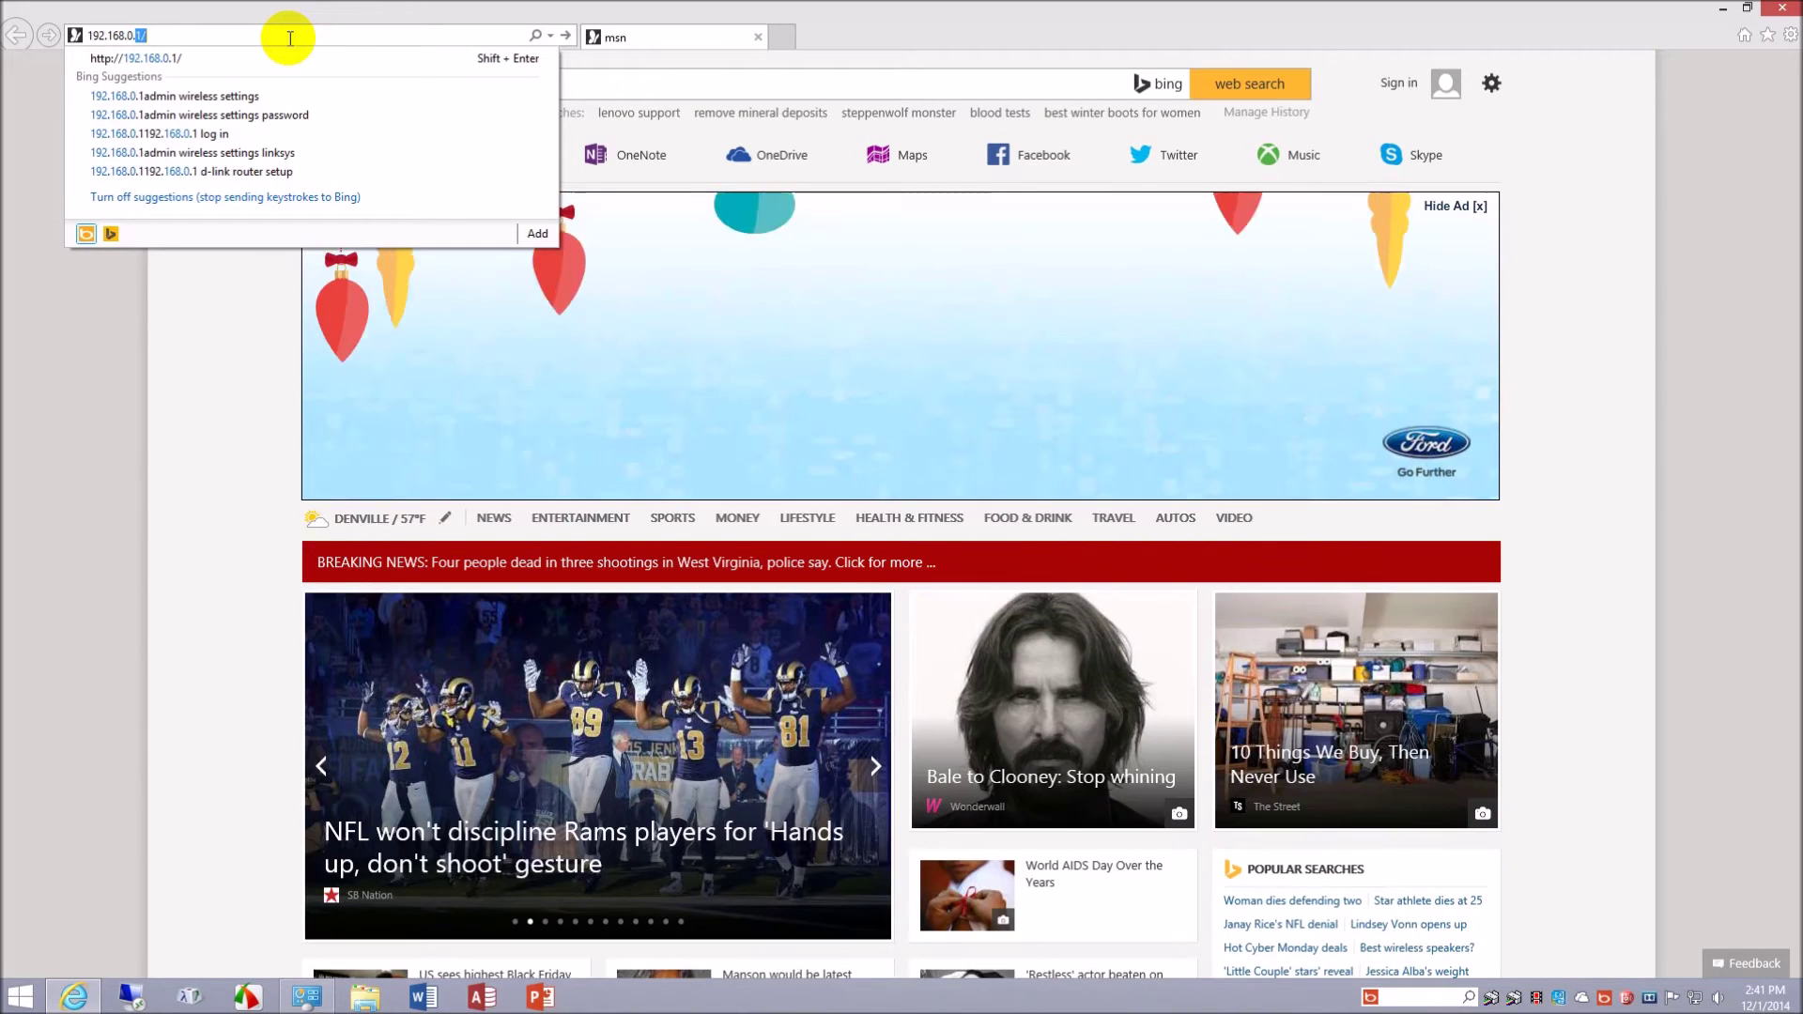
{"action": "type", "text": "4"}
{"action": "key", "text": "Return"}
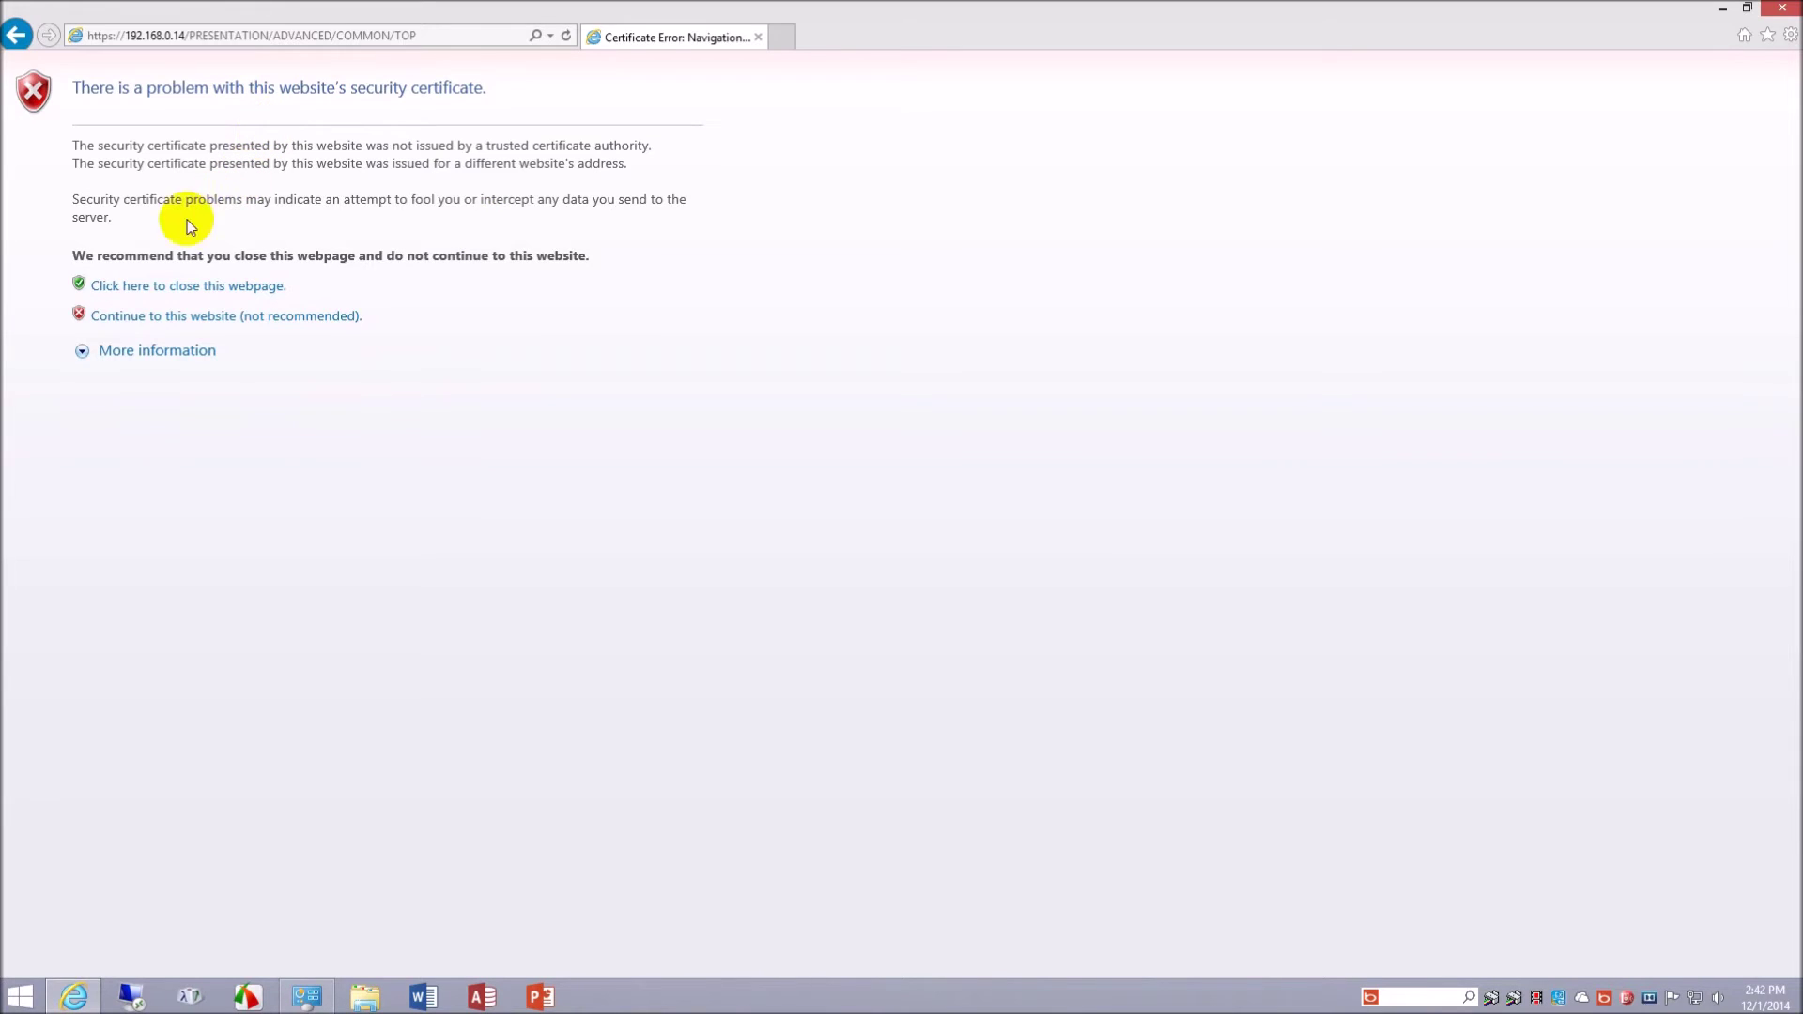
- Continue past the certificate warning and scroll through the WF-5690 Printer Status page
{"action": "left_click", "coordinate": [337, 319]}
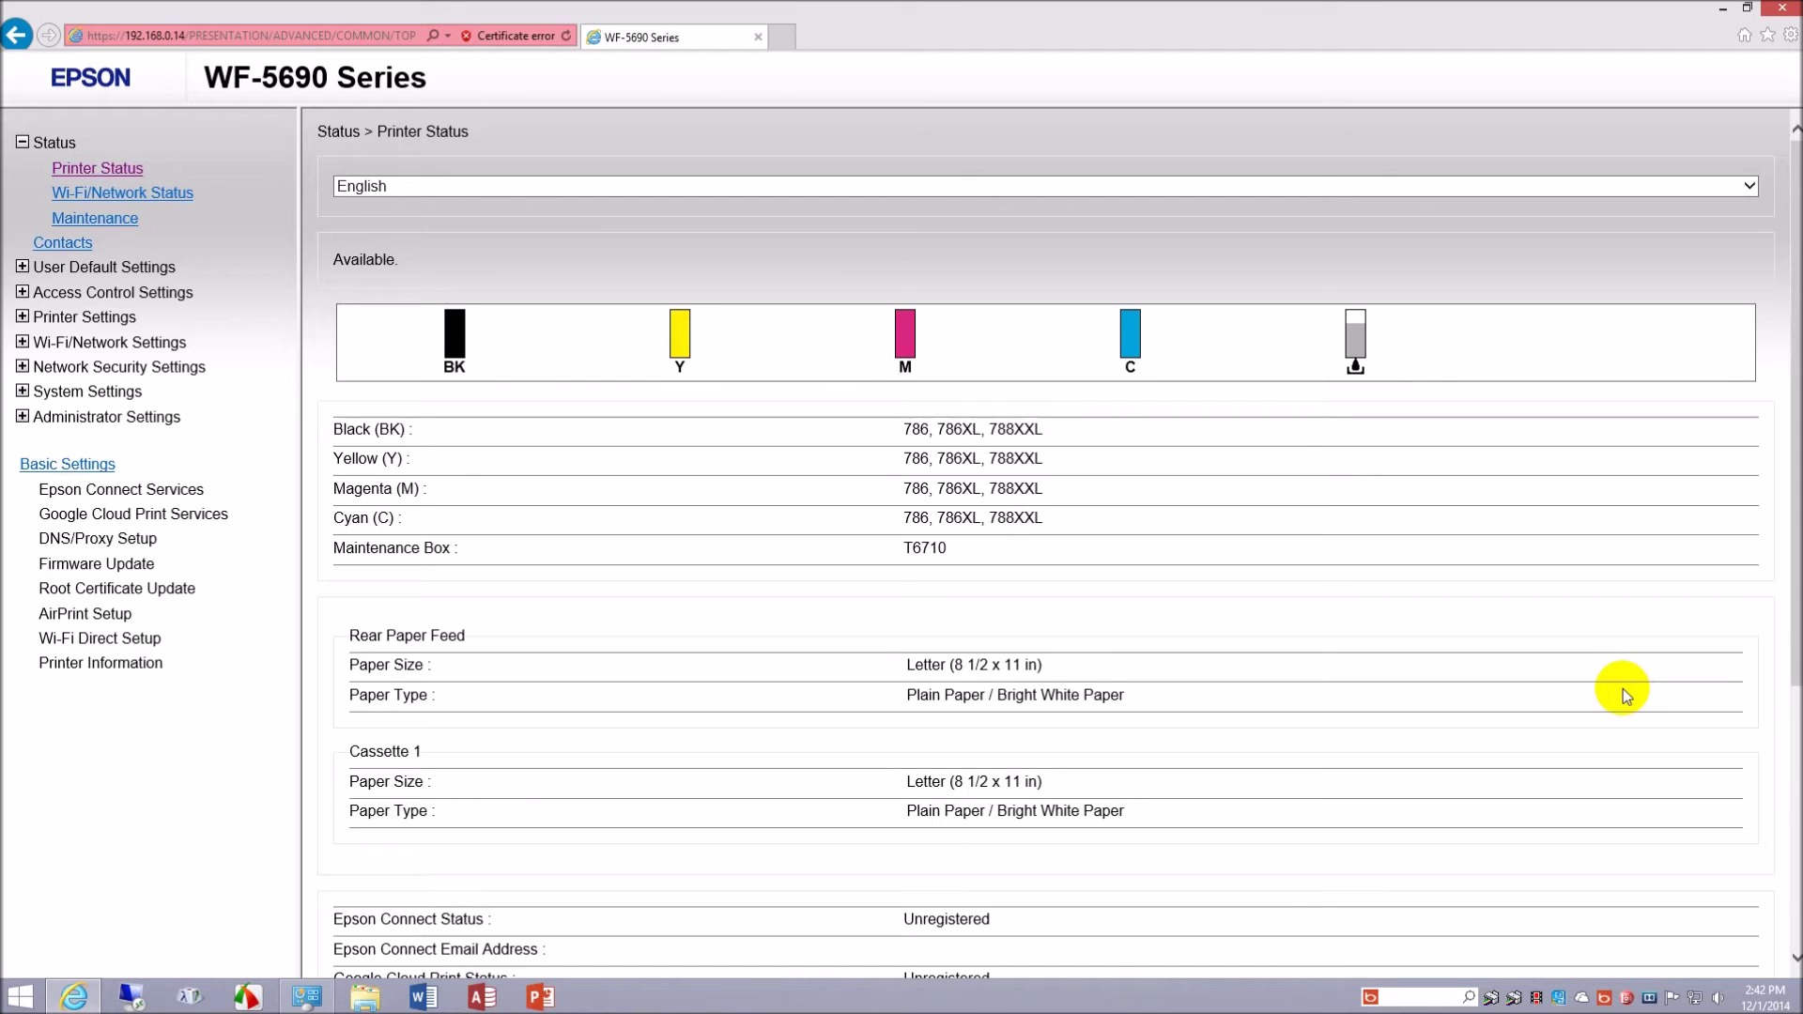
{"action": "scroll", "coordinate": [1602, 579], "scroll_direction": "down", "scroll_amount": 4}
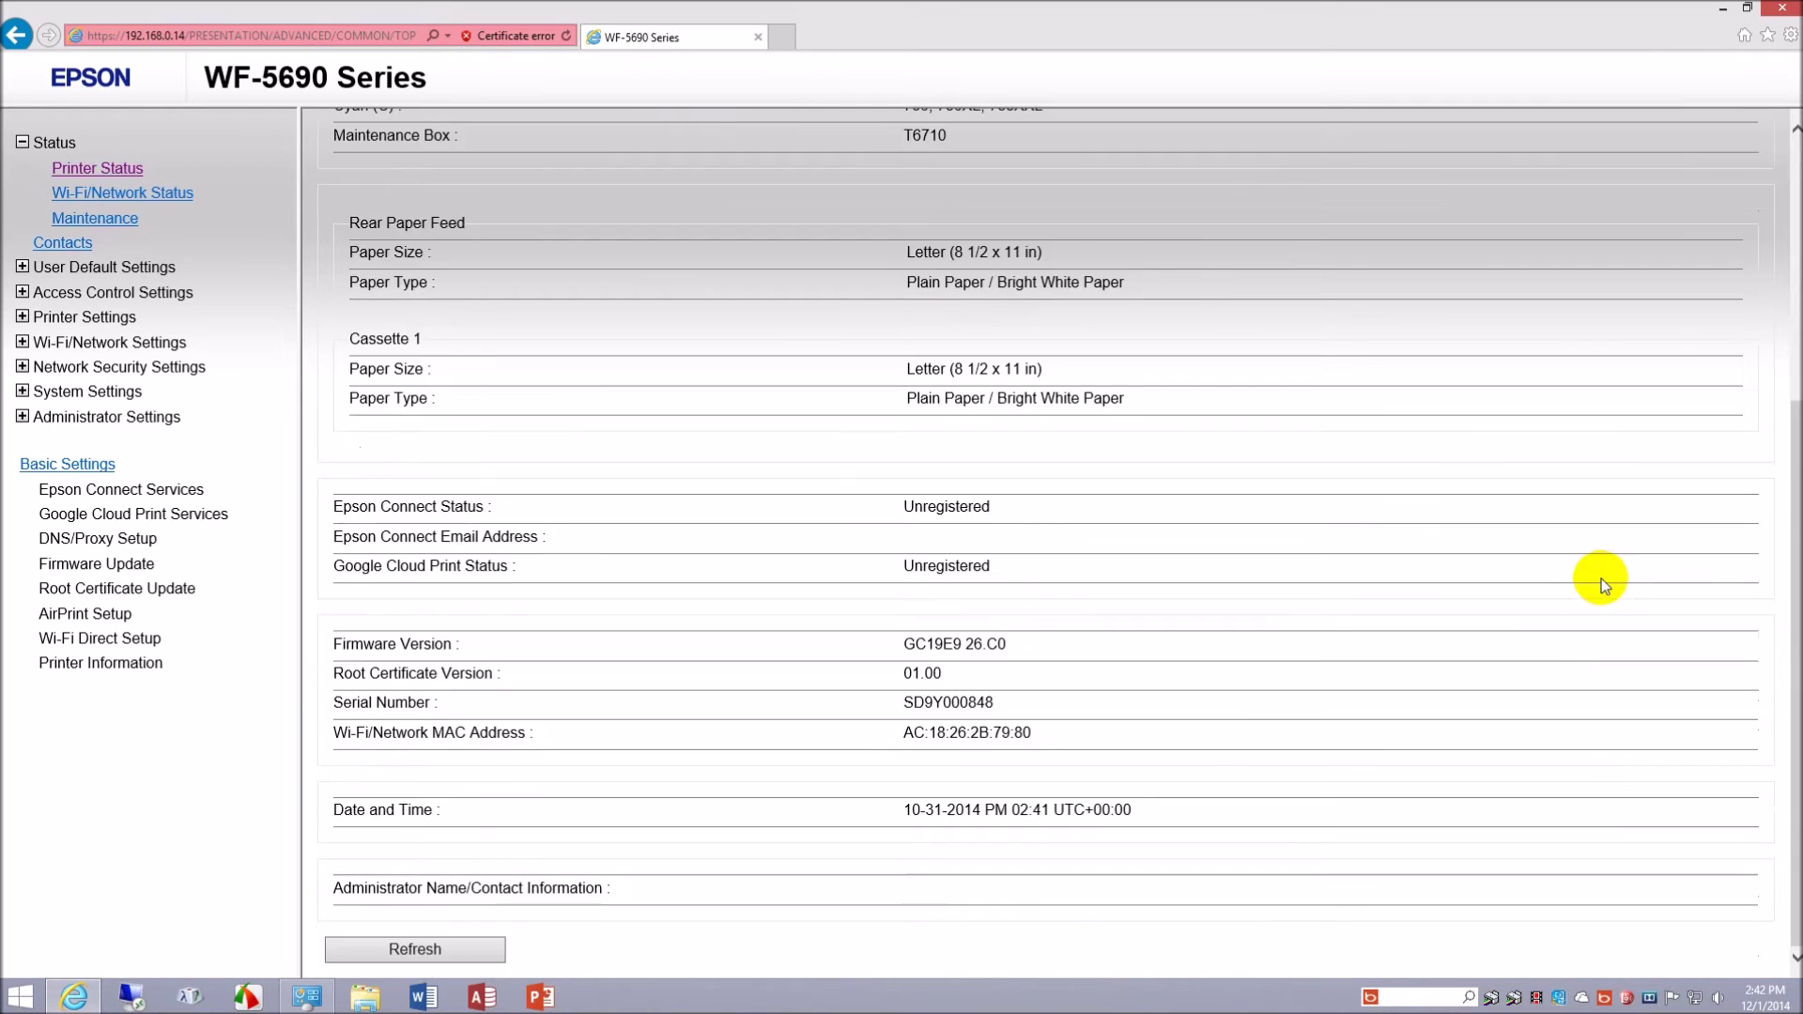
{"action": "scroll", "coordinate": [1601, 582], "scroll_direction": "up", "scroll_amount": 1}
{"action": "scroll", "coordinate": [1601, 582], "scroll_direction": "up", "scroll_amount": 3}
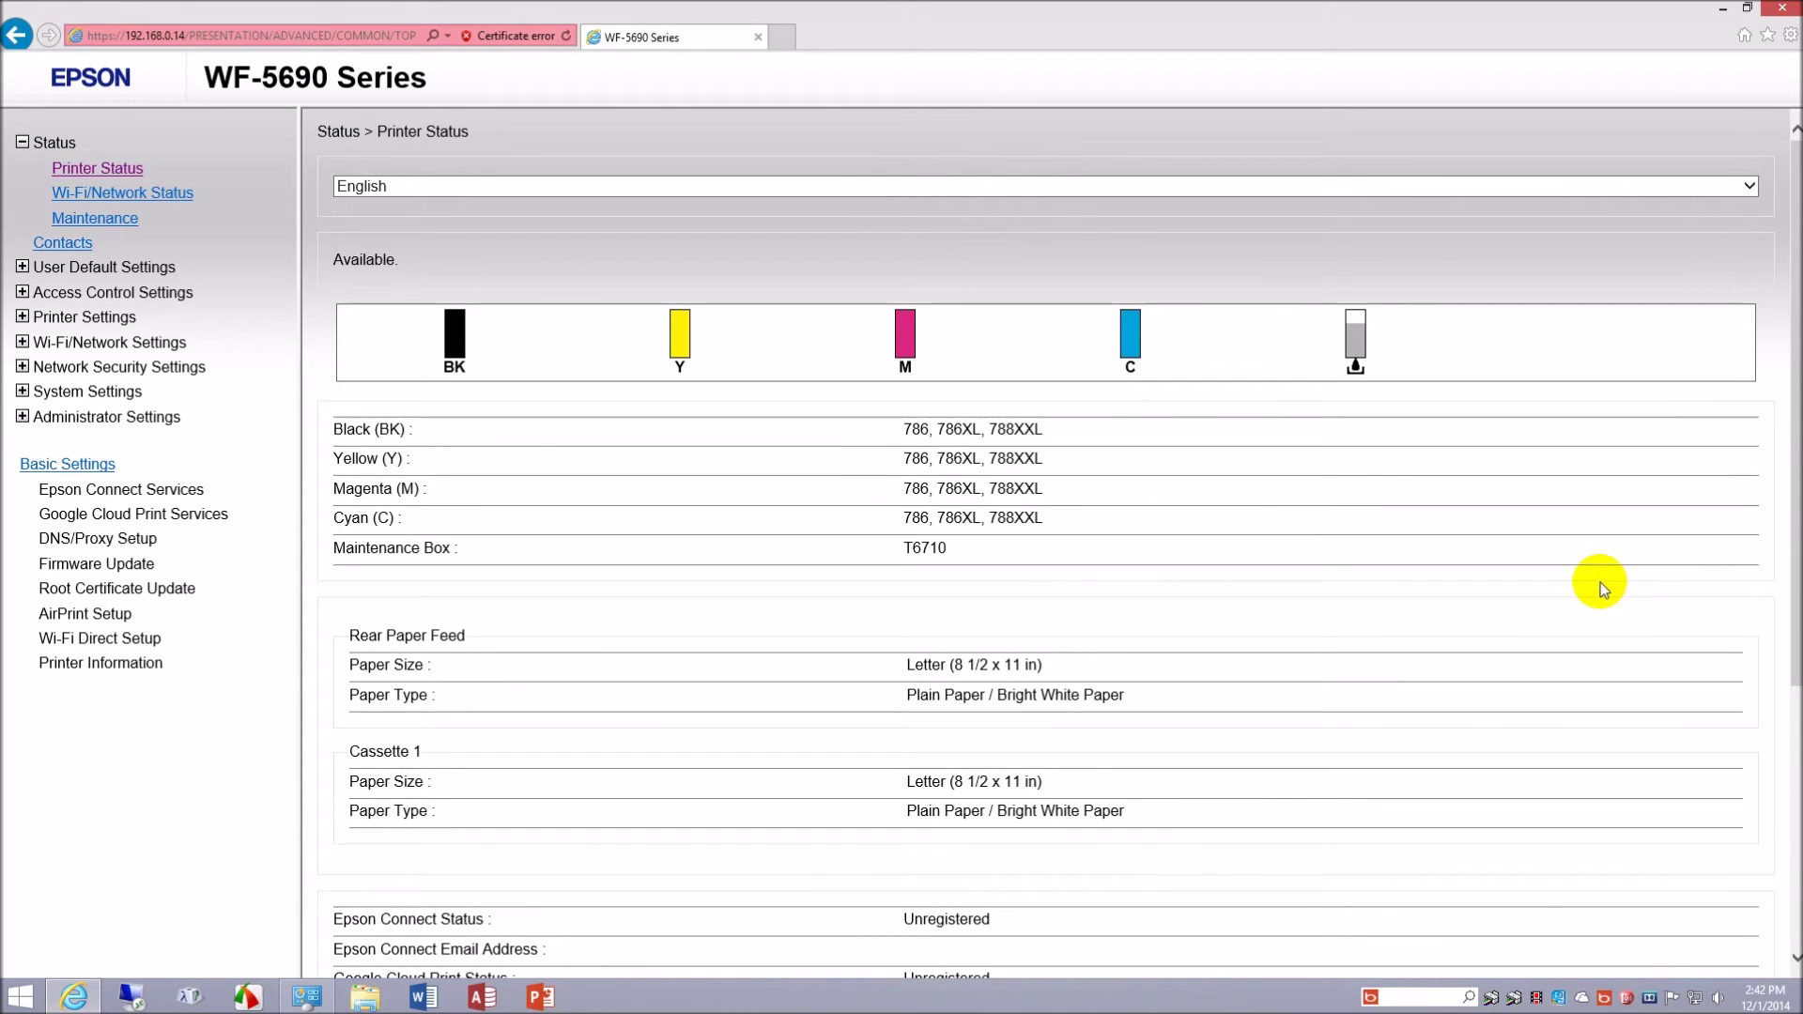
{"action": "scroll", "coordinate": [1578, 569], "scroll_direction": "down", "scroll_amount": 4}
{"action": "scroll", "coordinate": [1567, 575], "scroll_direction": "up", "scroll_amount": 4}
{"action": "scroll", "coordinate": [1567, 575], "scroll_direction": "down", "scroll_amount": 4}
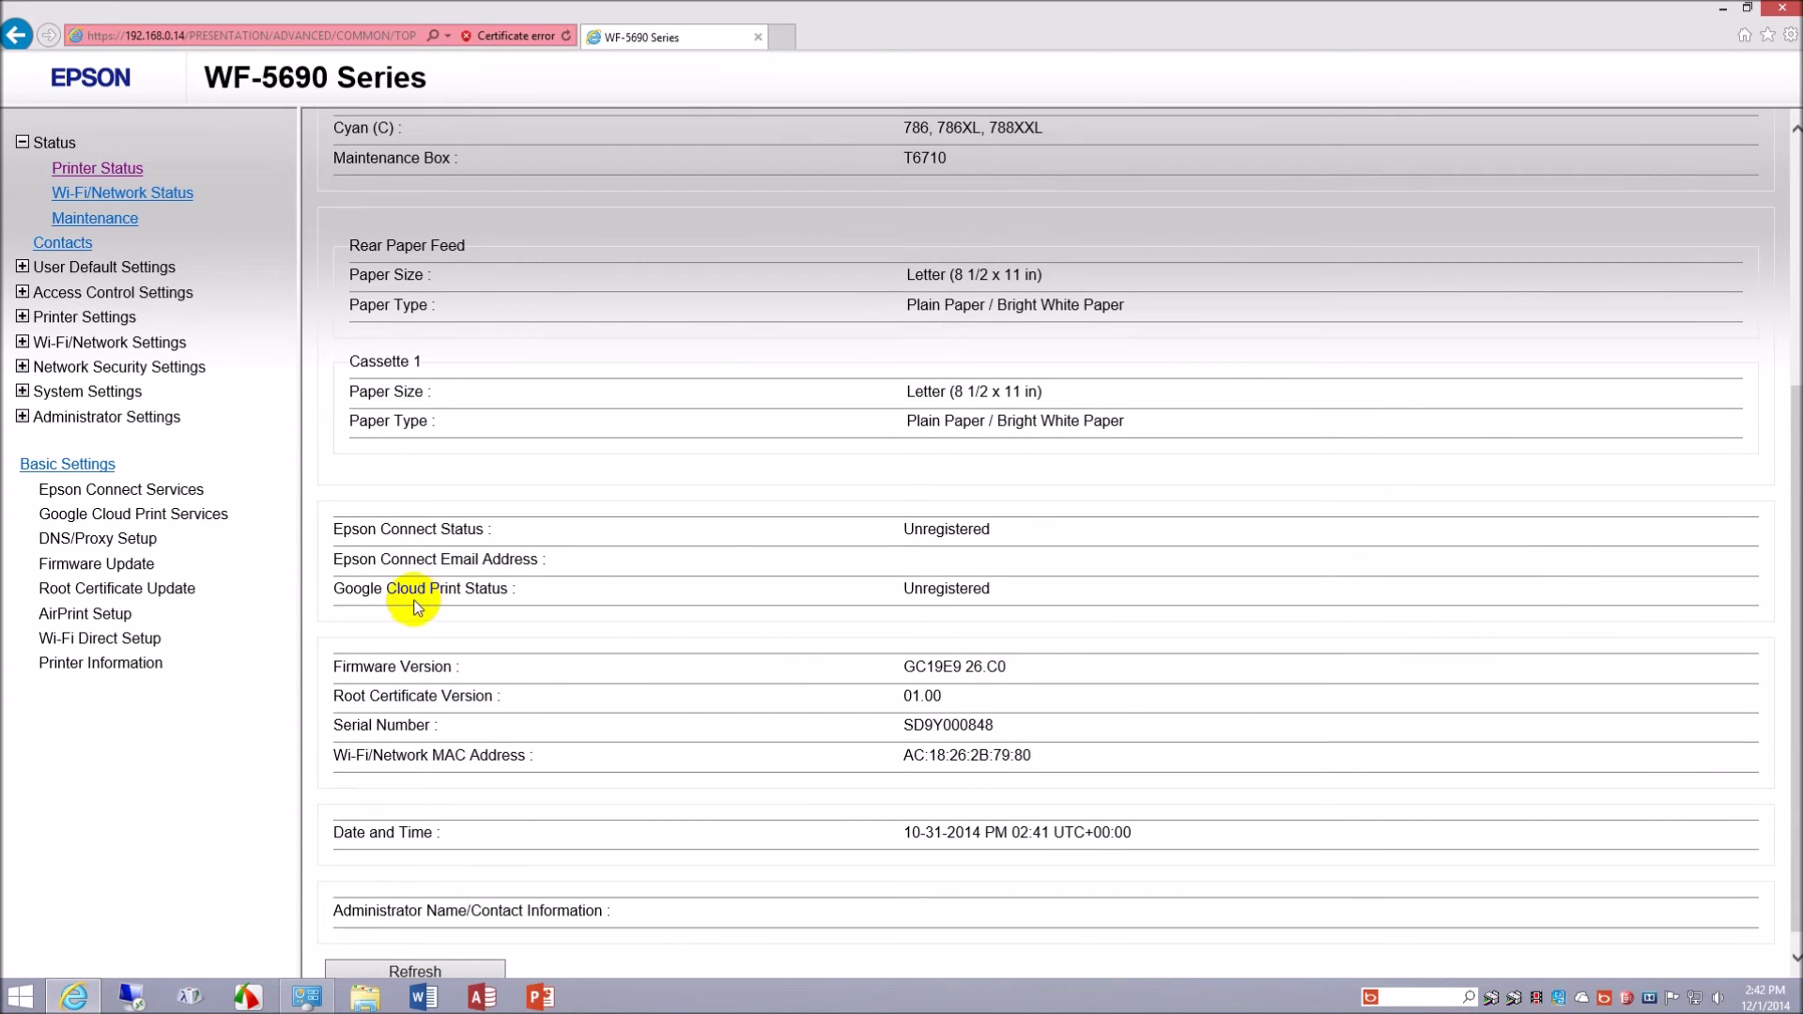
- View Wi-Fi/Network Status, then the Maintenance page, where every page count is 0
{"action": "left_click", "coordinate": [178, 194]}
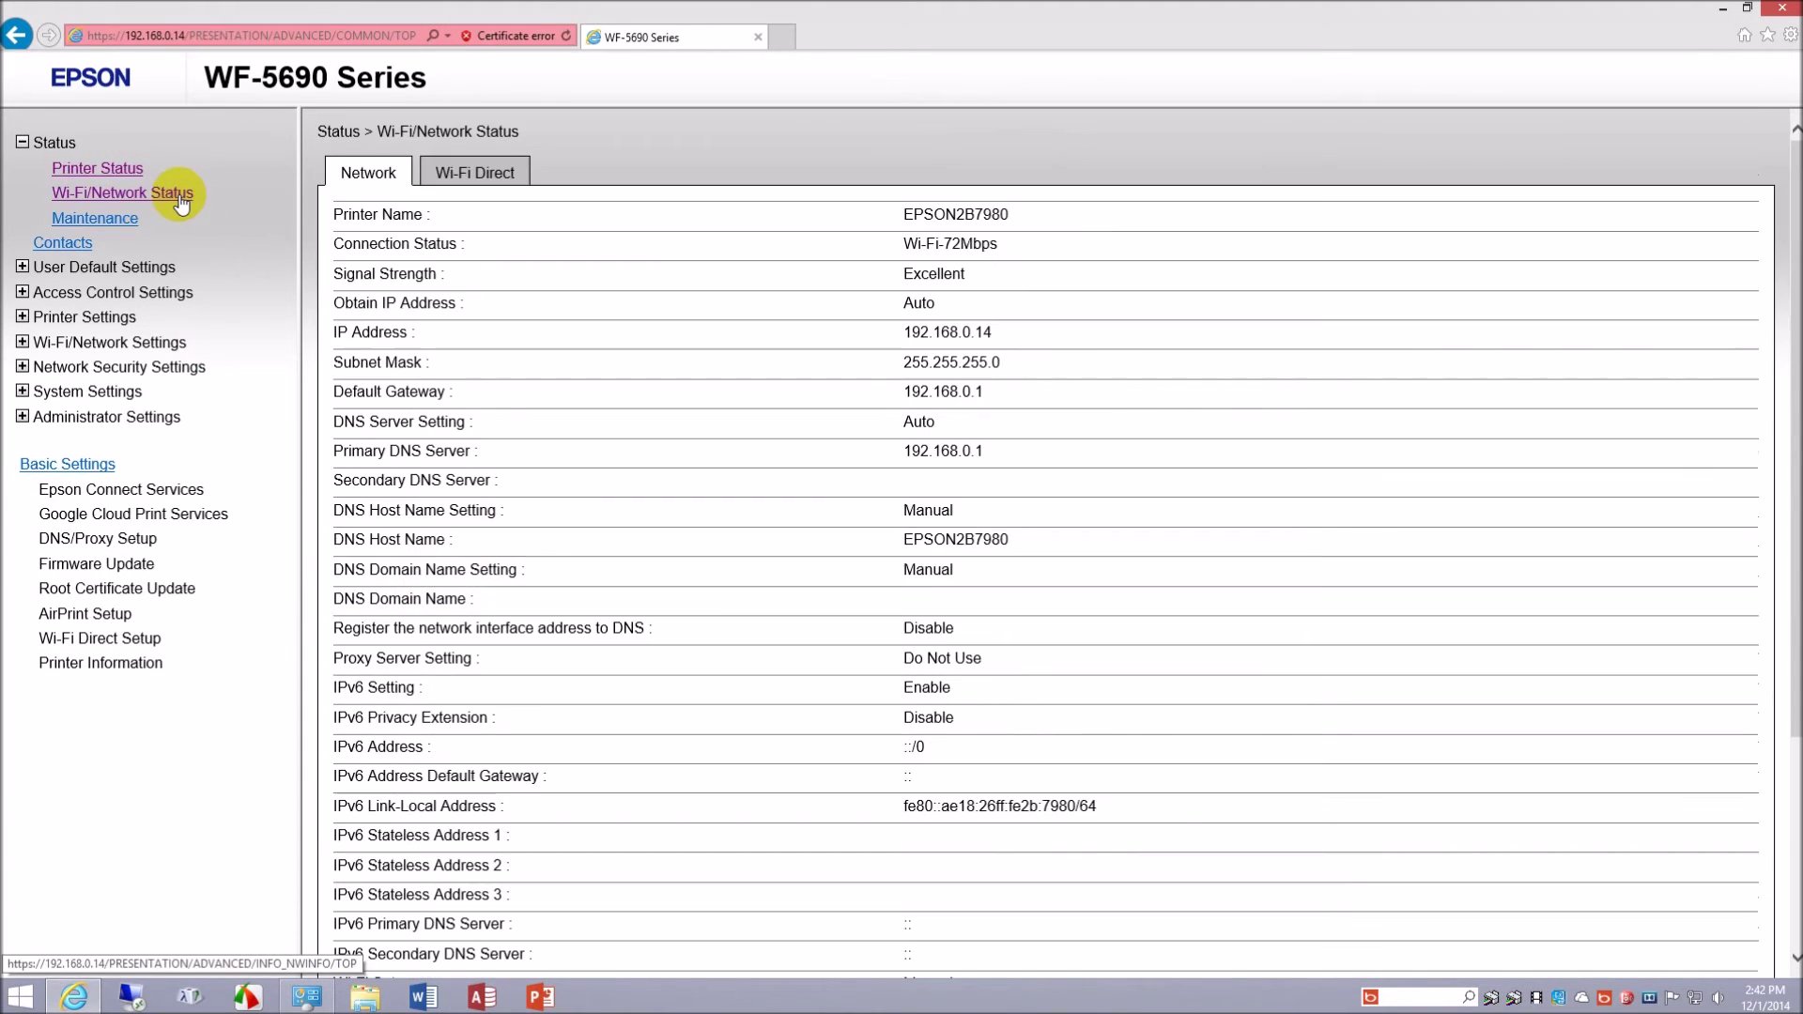
{"action": "left_click", "coordinate": [95, 218]}
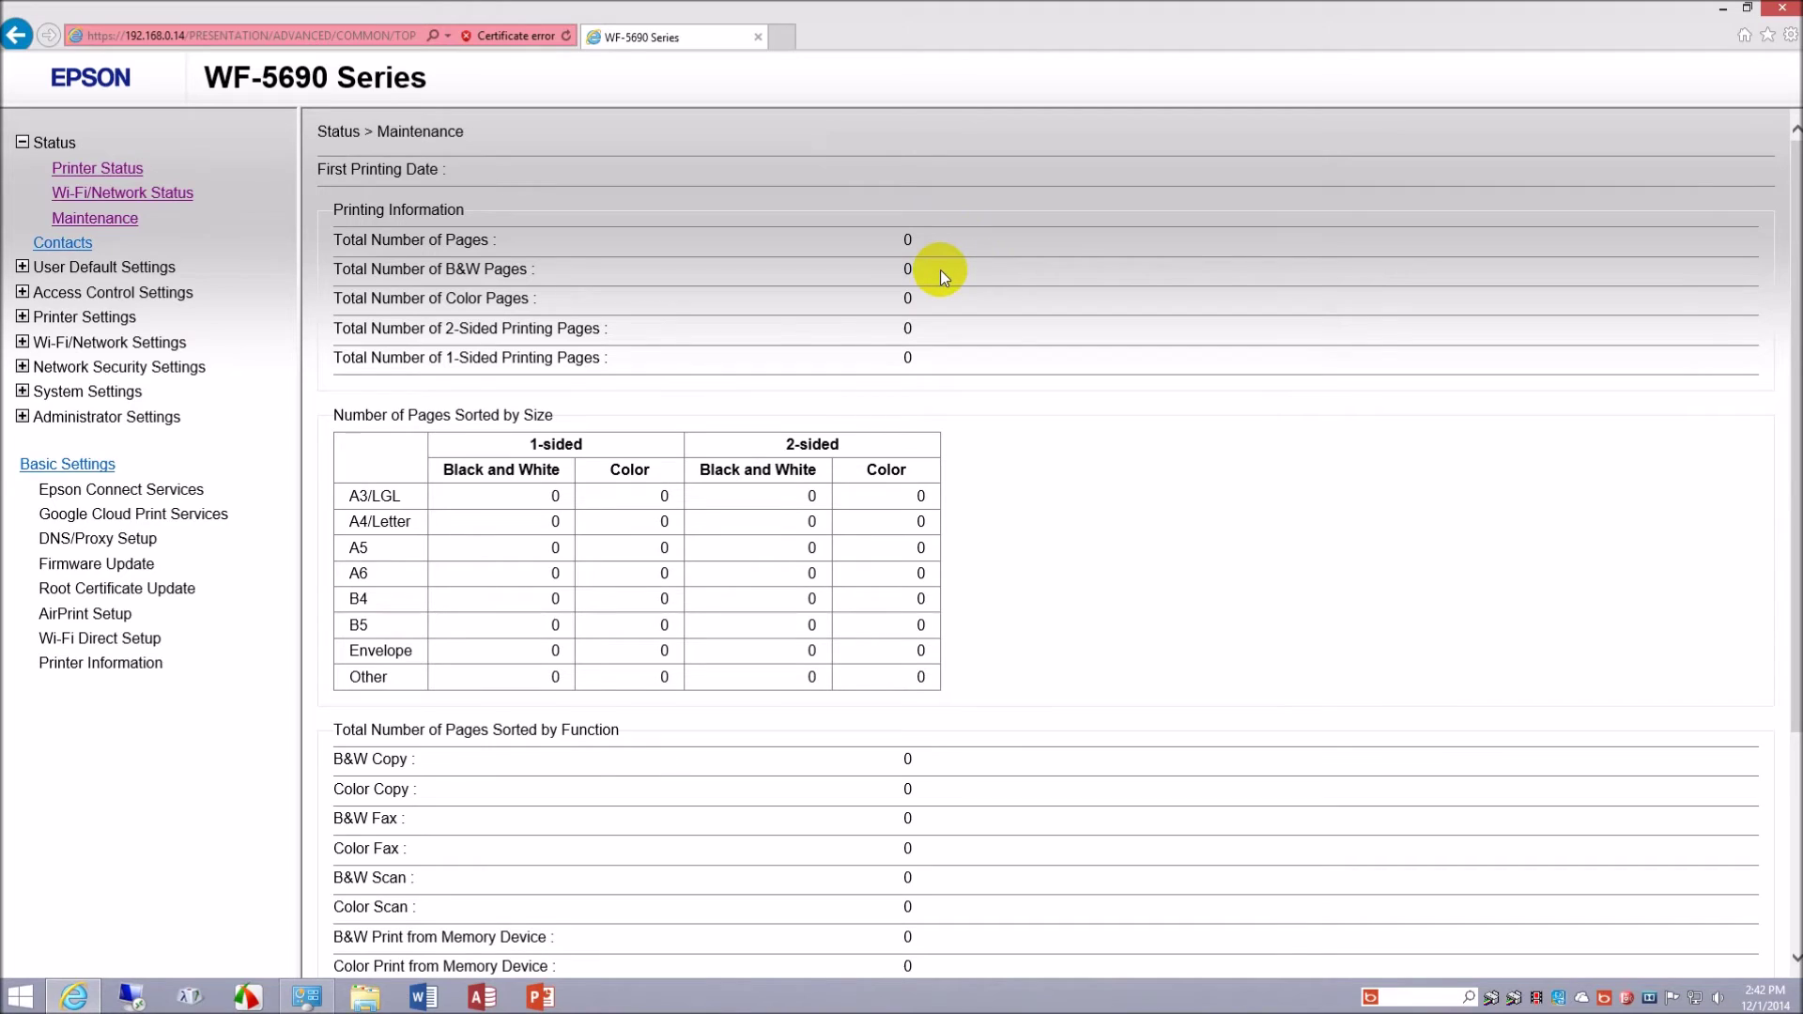
{"action": "scroll", "coordinate": [949, 263], "scroll_direction": "down", "scroll_amount": 3}
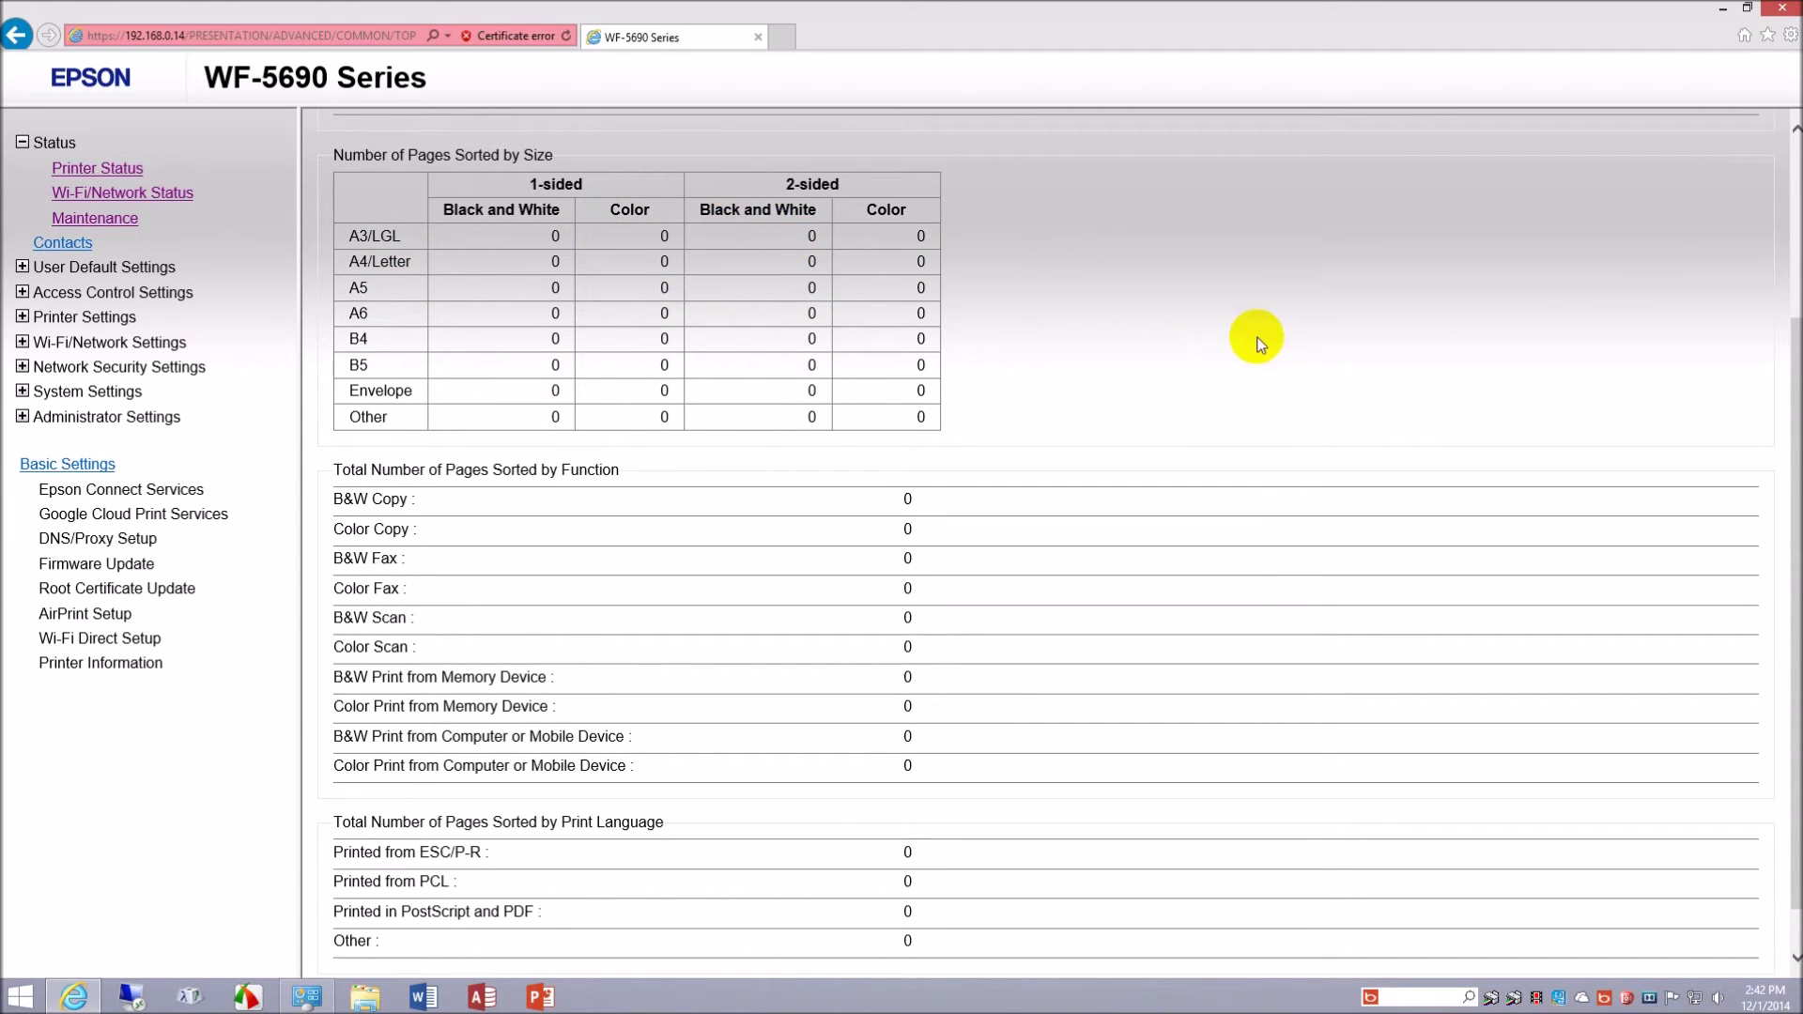
{"action": "scroll", "coordinate": [1259, 338], "scroll_direction": "down", "scroll_amount": 1}
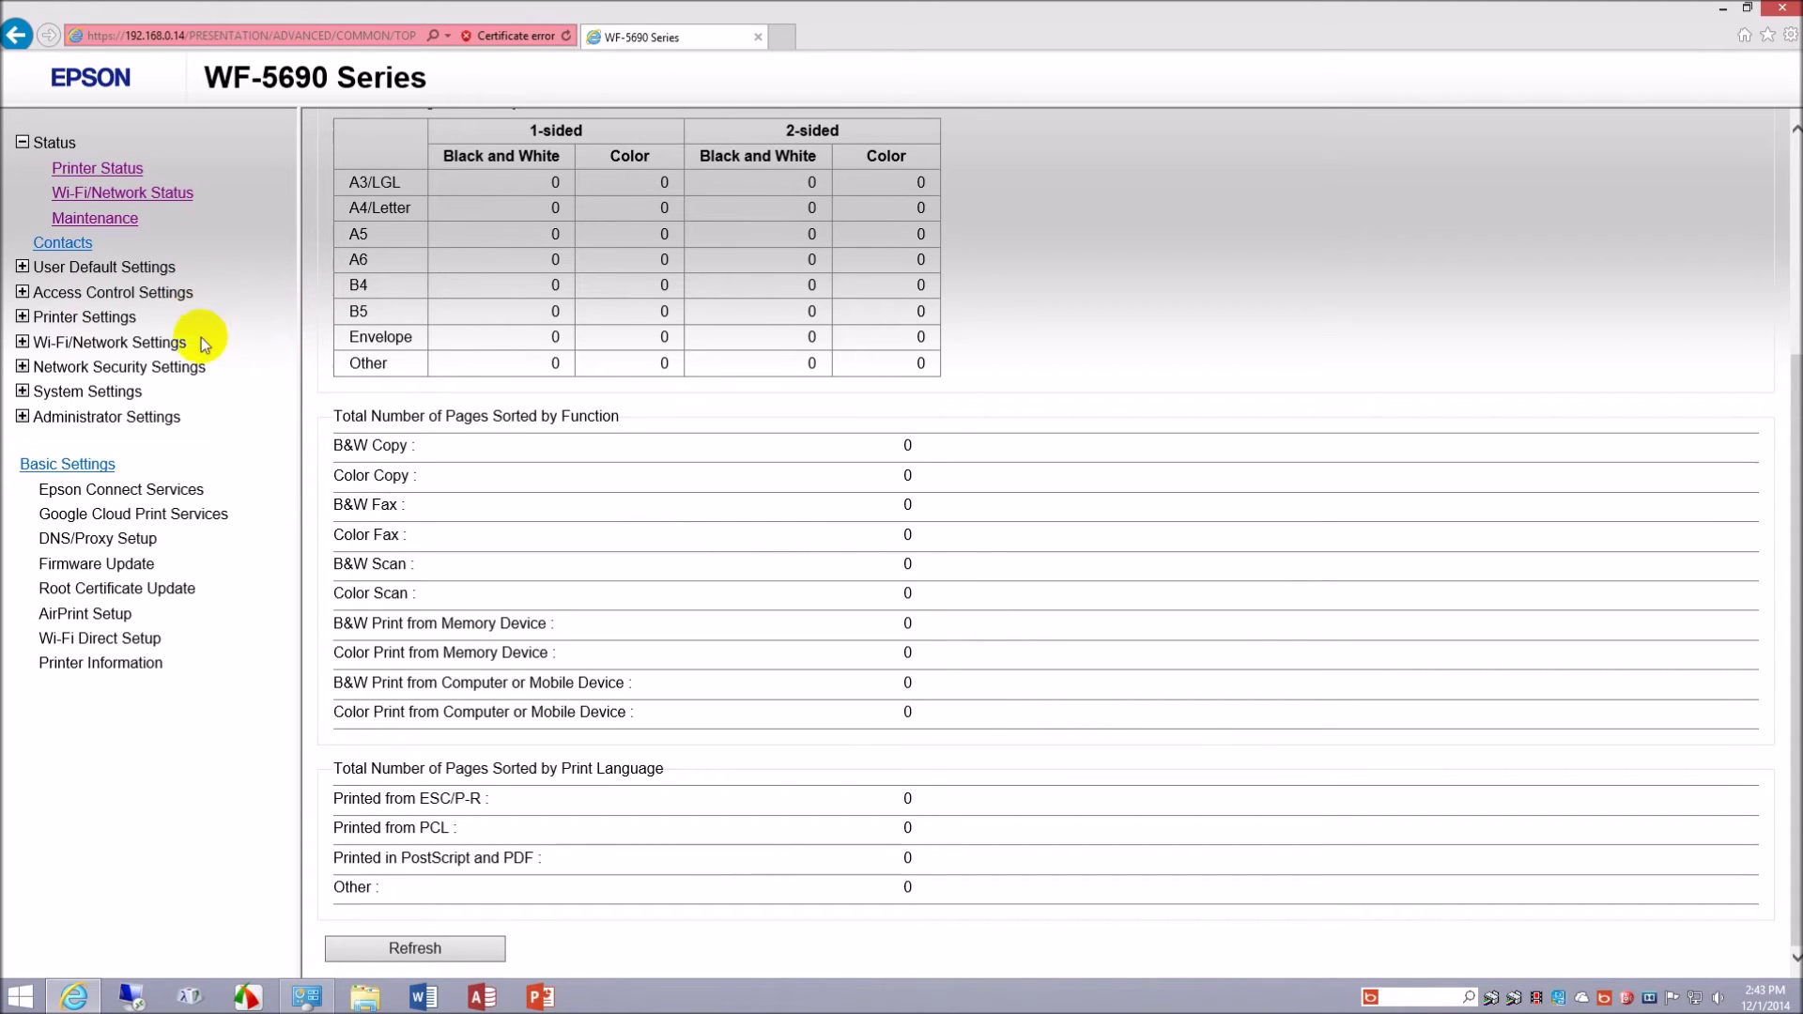
- Browse Network Folder/FTP, Scan to Email, Scan to Cloud and Fax defaults, then expand Access Control Settings
{"action": "left_click", "coordinate": [23, 268]}
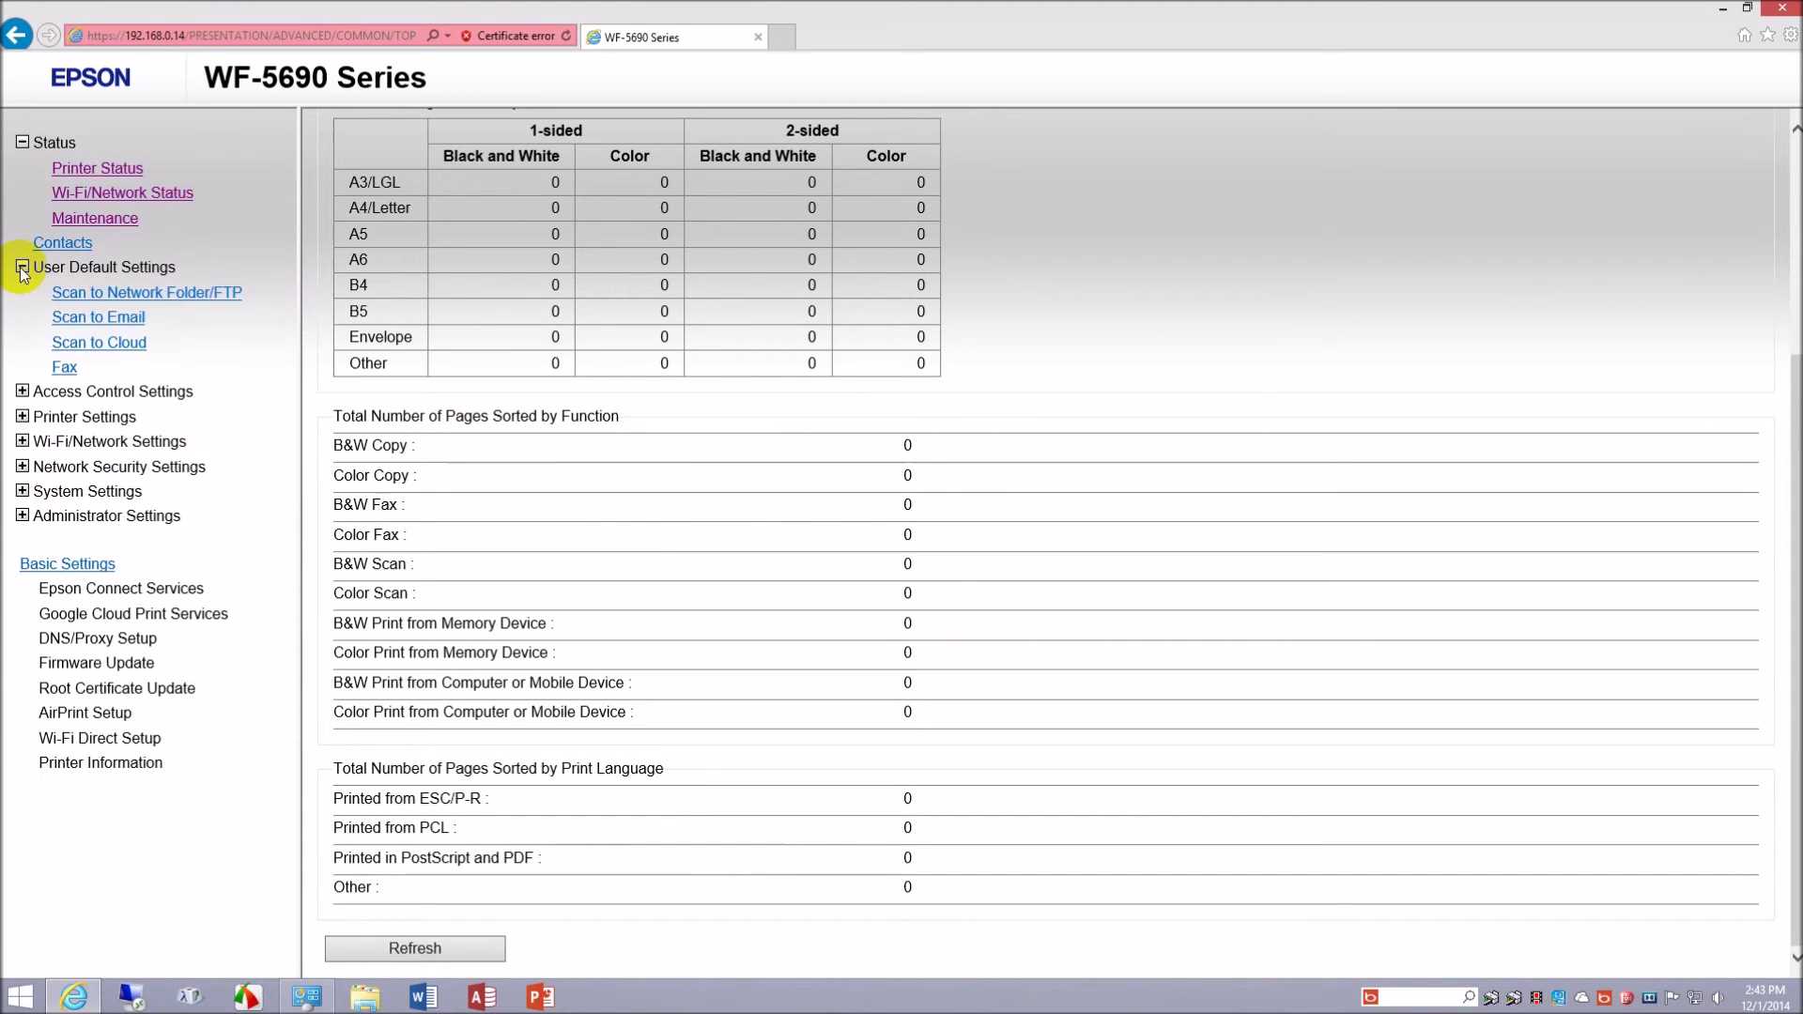
{"action": "left_click", "coordinate": [83, 299]}
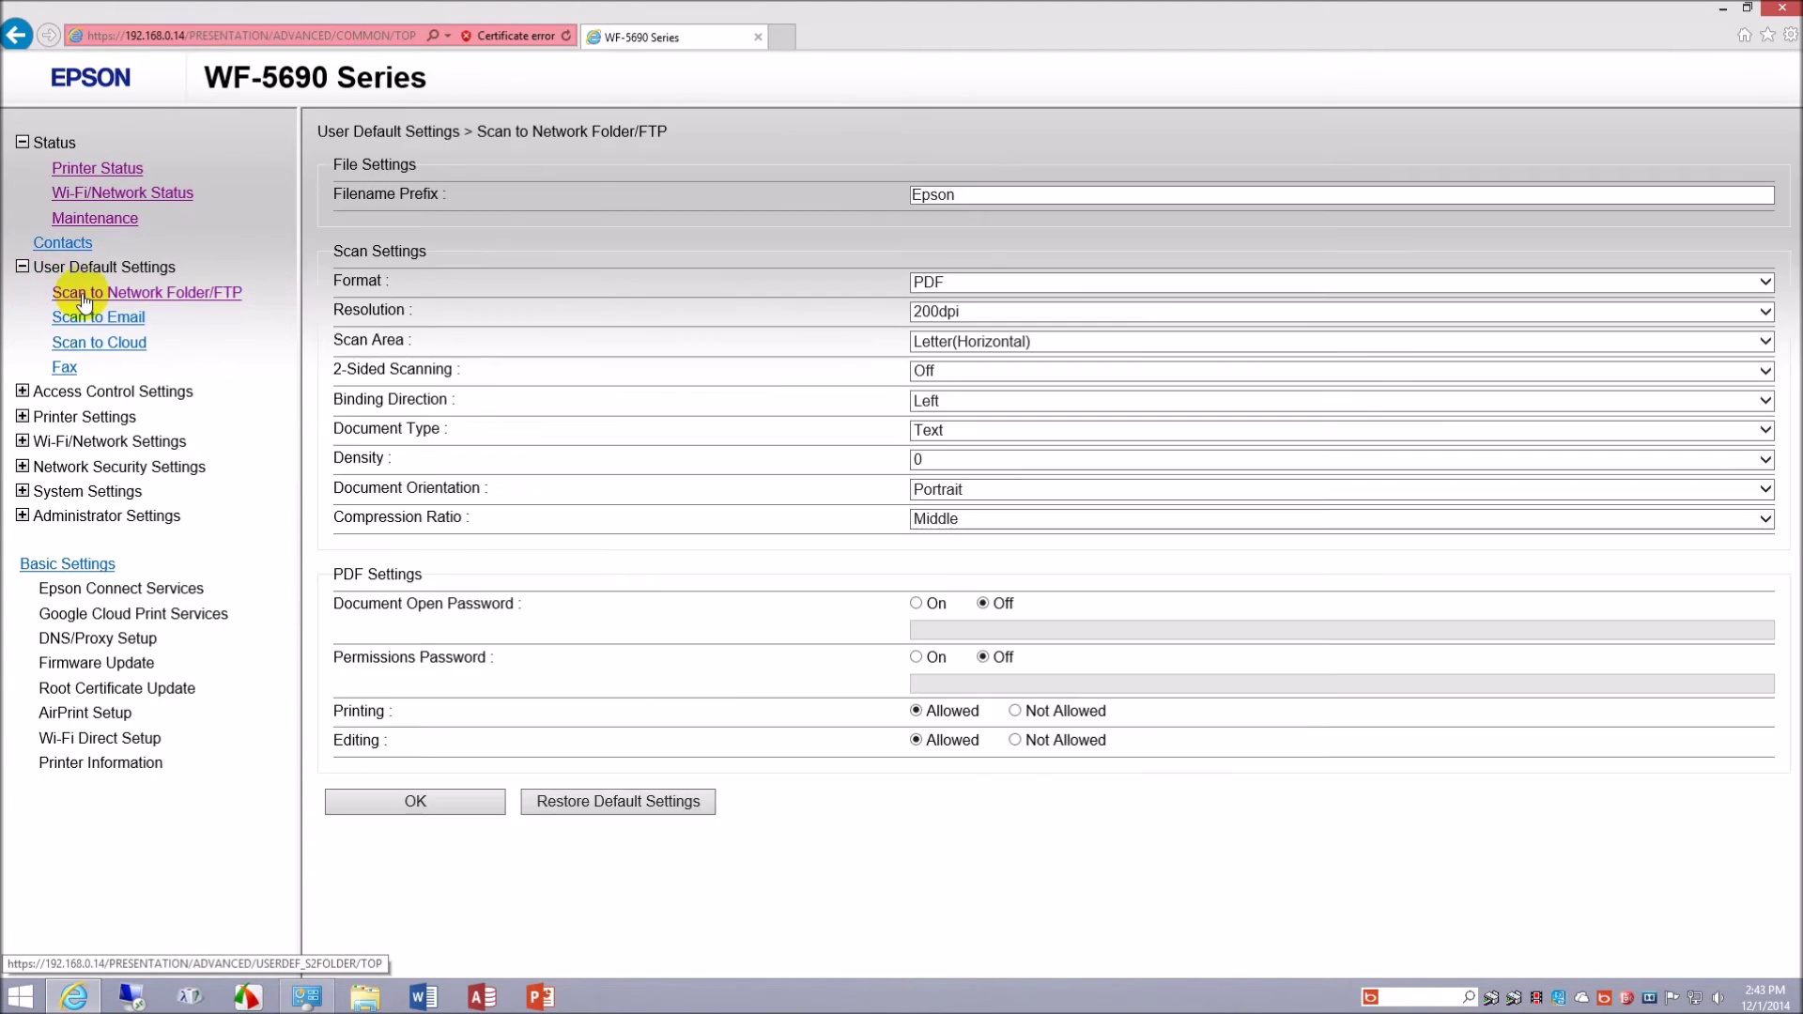
{"action": "left_click", "coordinate": [93, 323]}
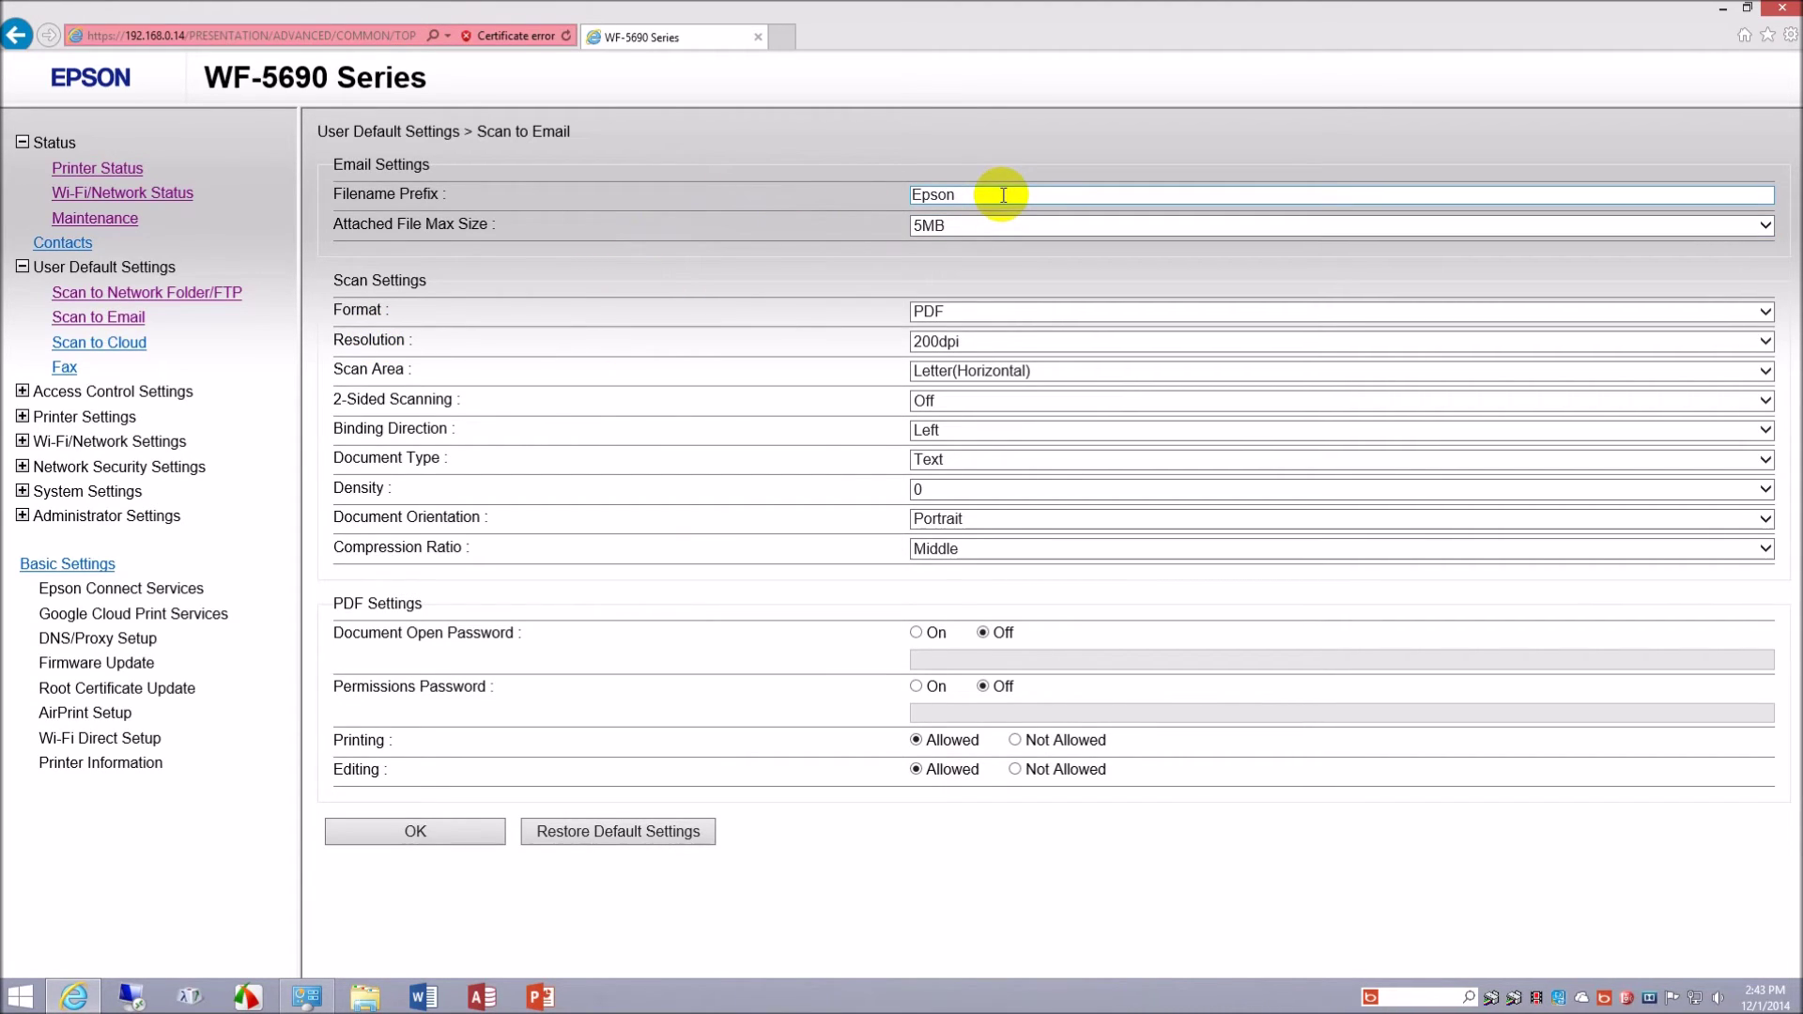
{"action": "left_click", "coordinate": [129, 346]}
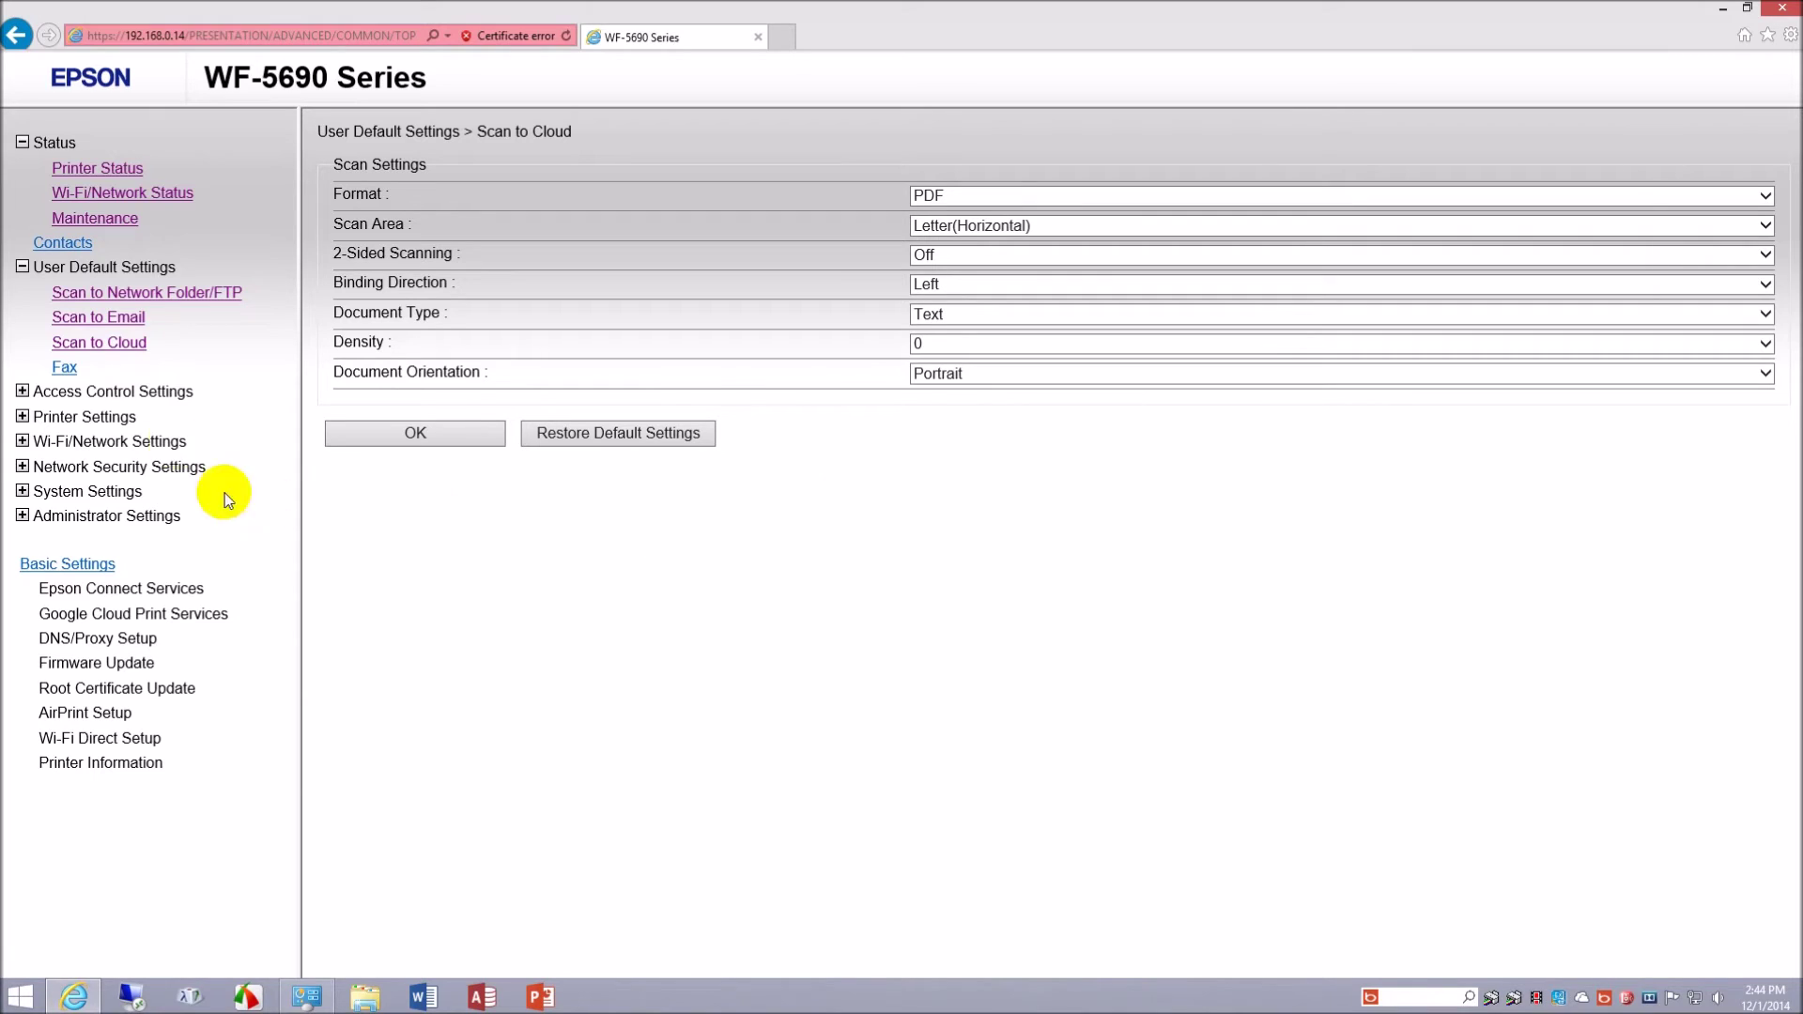
{"action": "left_click", "coordinate": [62, 374]}
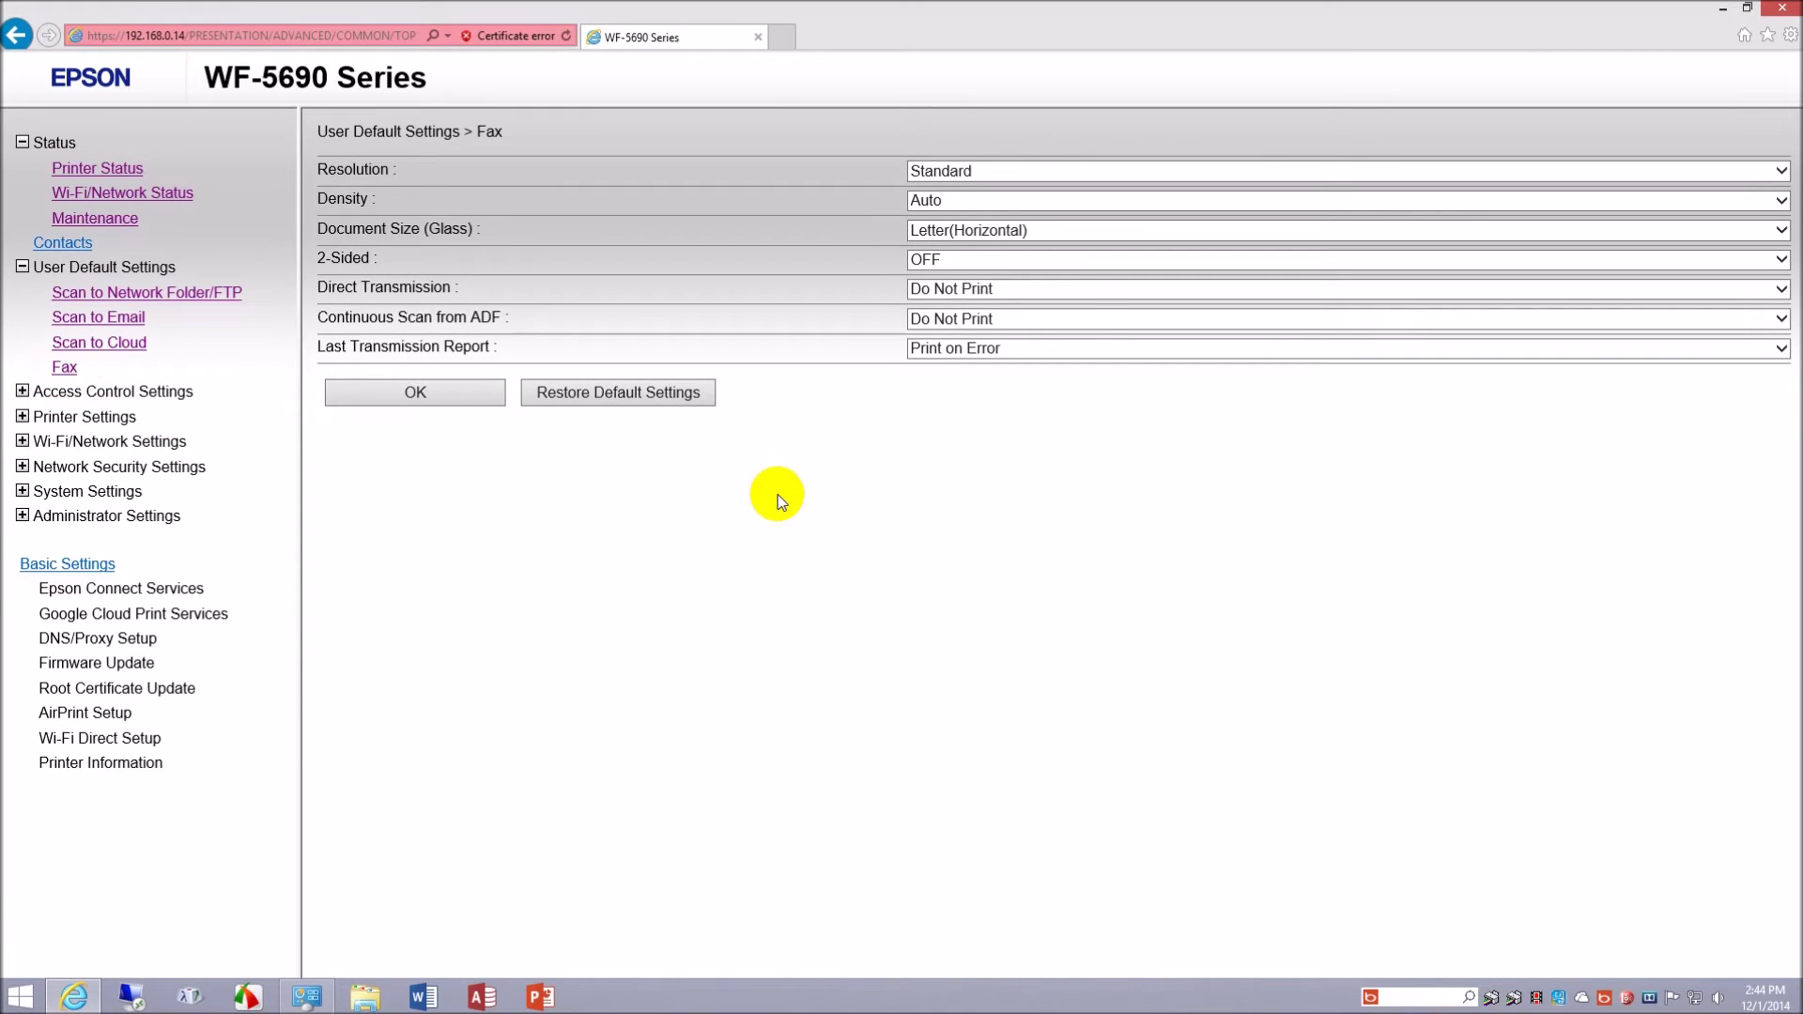
{"action": "left_click", "coordinate": [23, 391]}
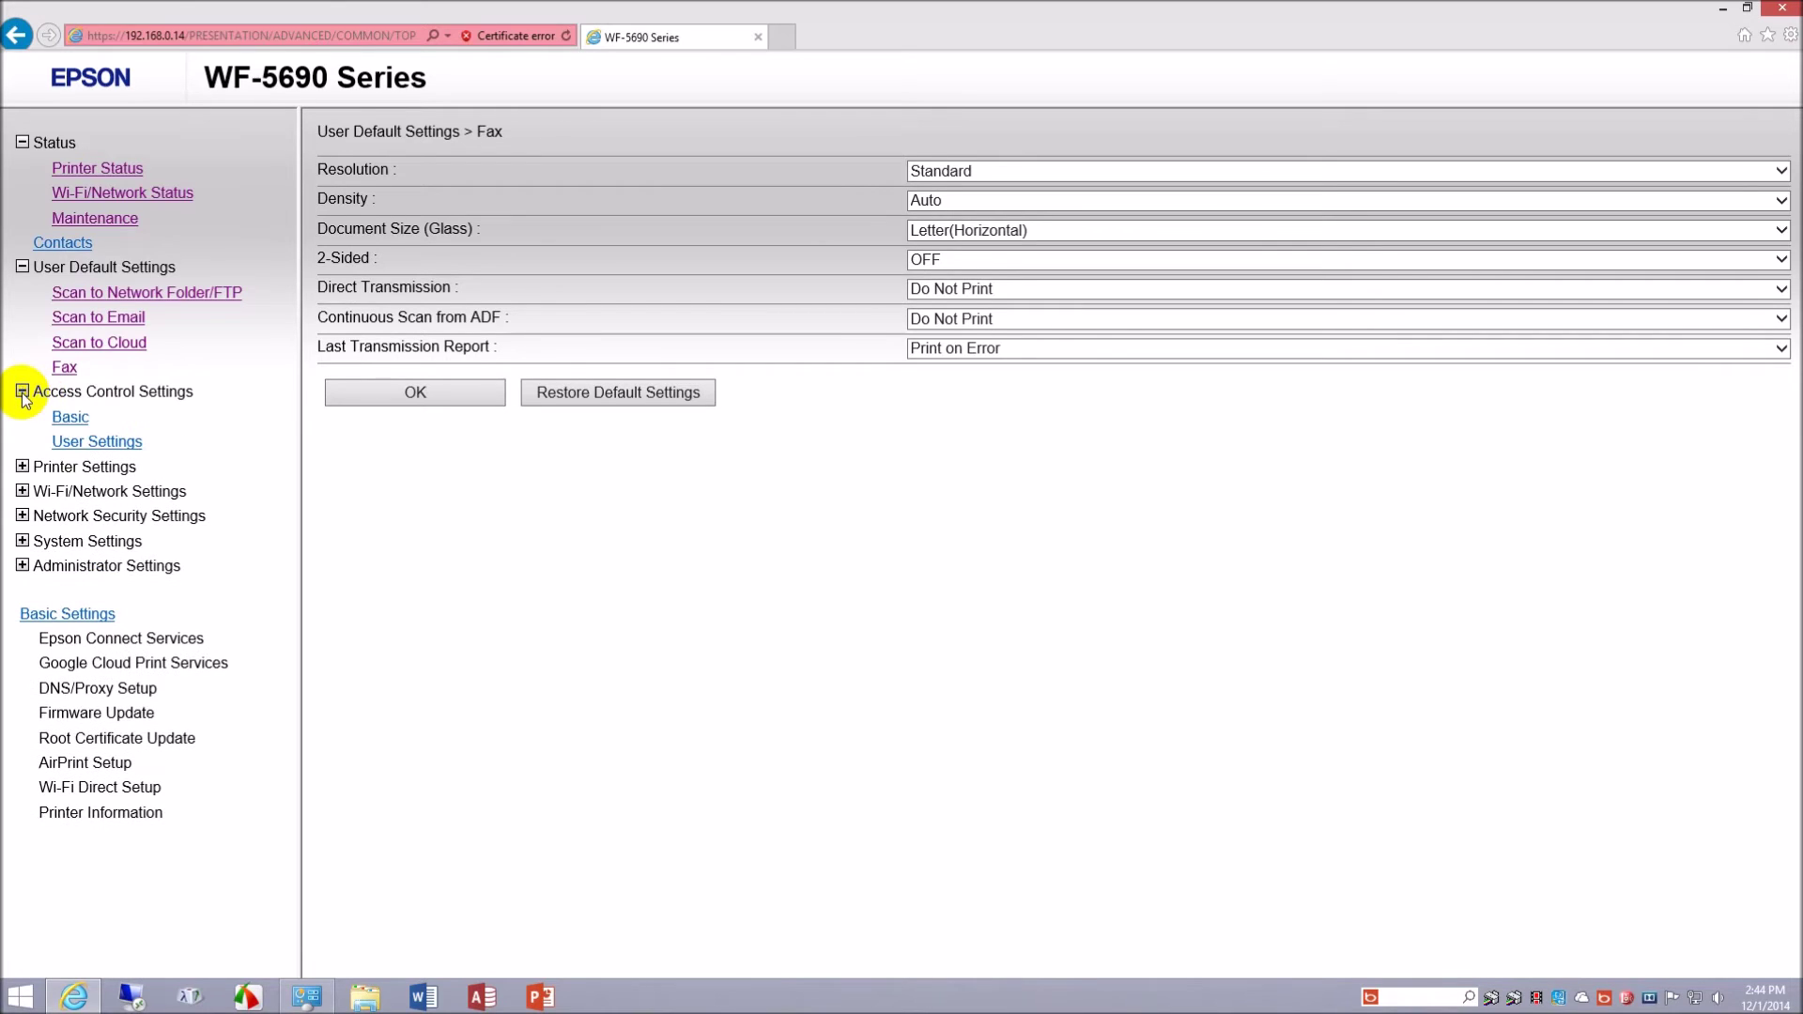
- Tick Enables Access Control under Basic, confirm it, and view the ten empty user slots
{"action": "left_click", "coordinate": [67, 424]}
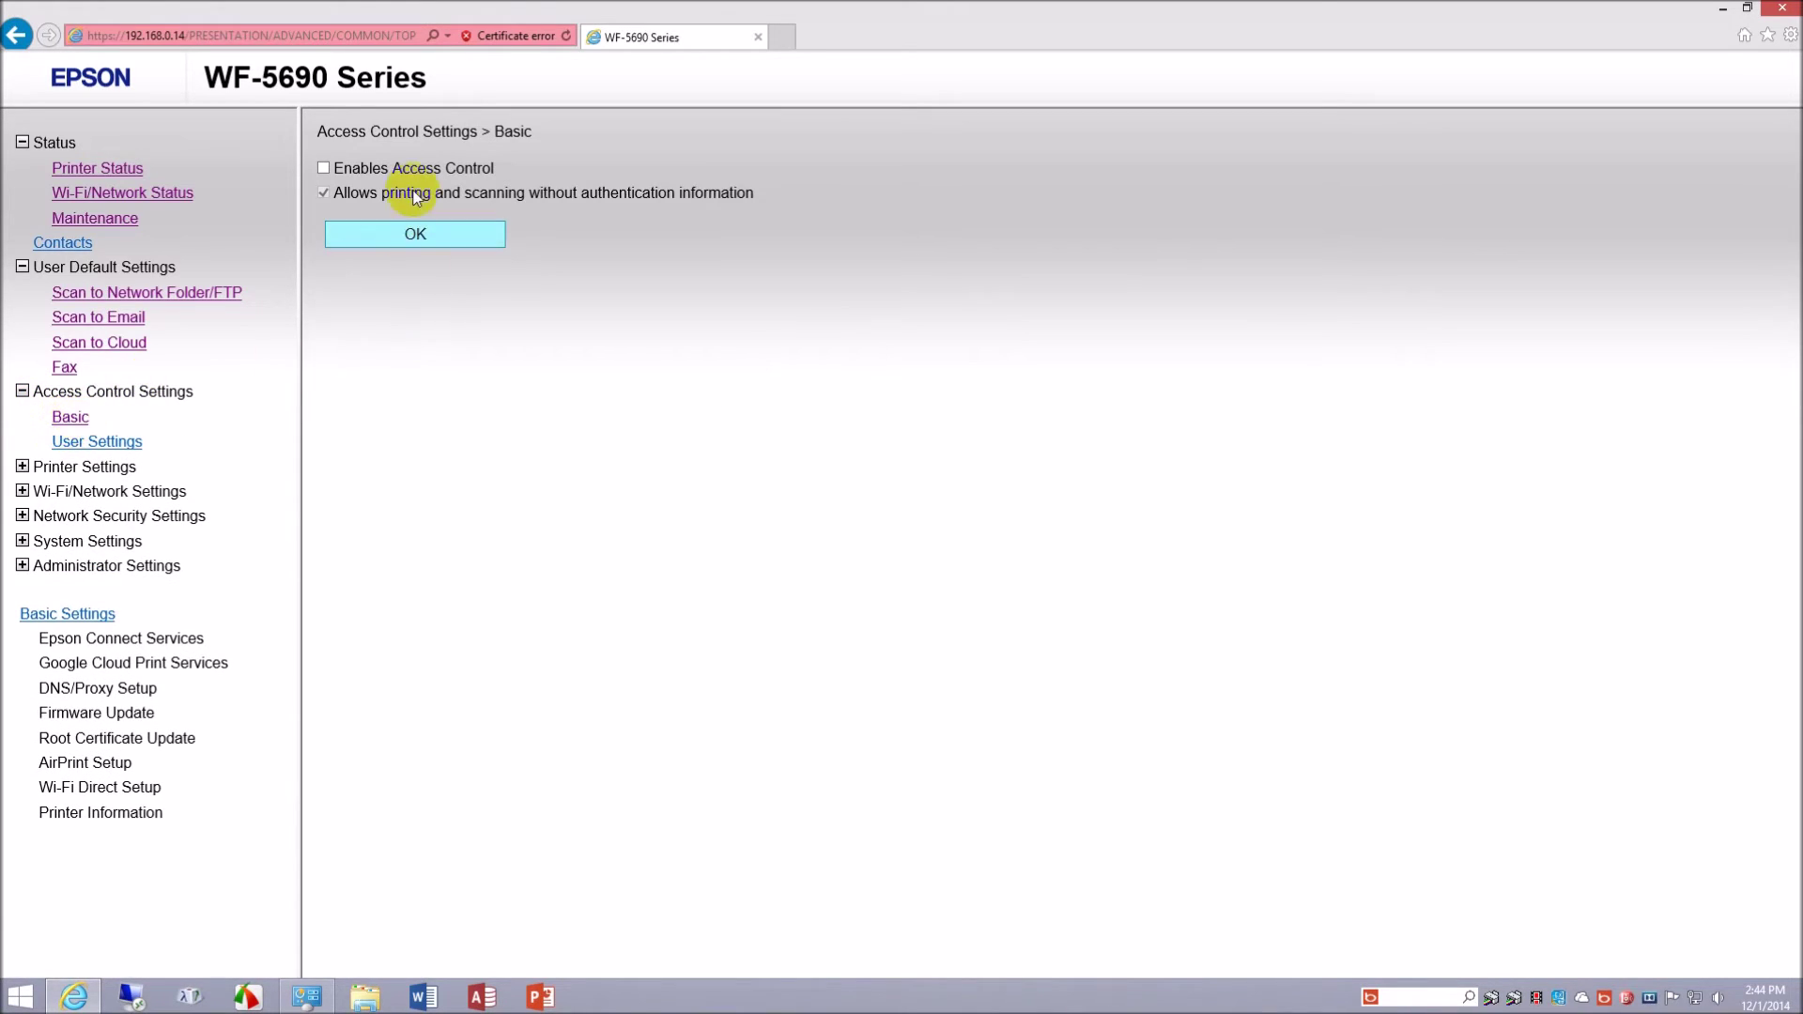
{"action": "left_click", "coordinate": [416, 171]}
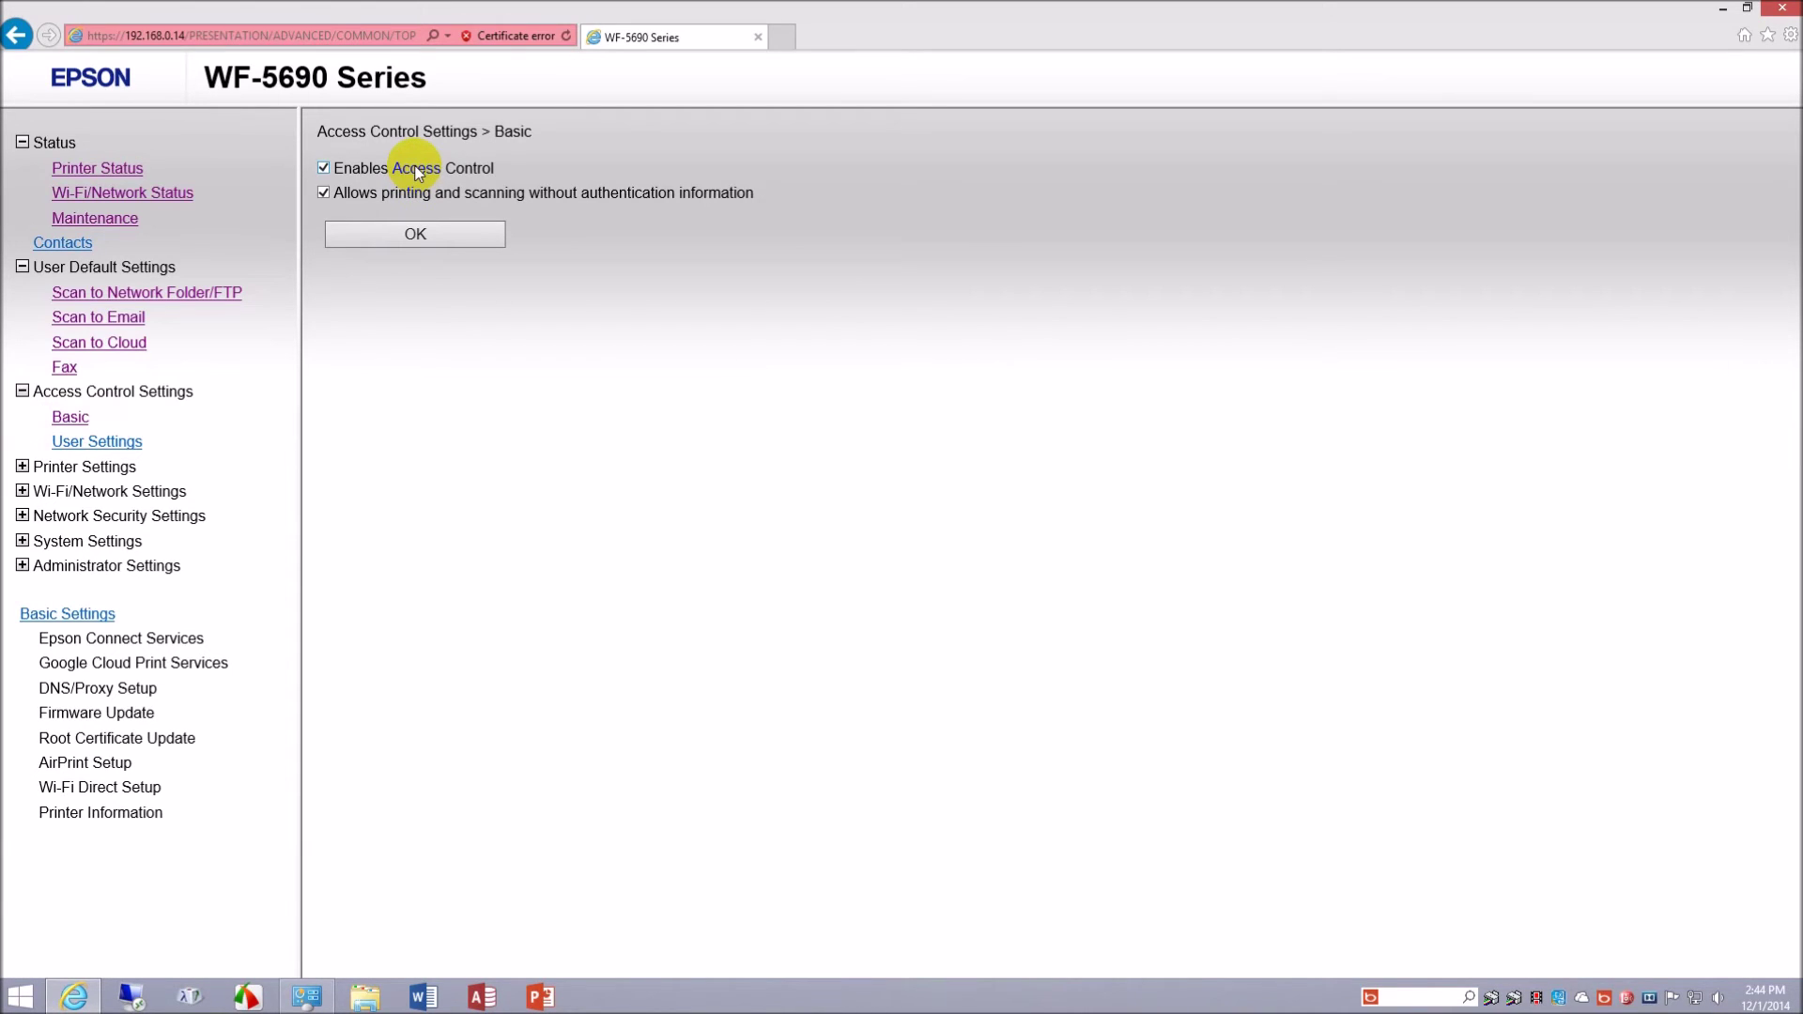
{"action": "left_click", "coordinate": [398, 237]}
{"action": "left_click", "coordinate": [94, 445]}
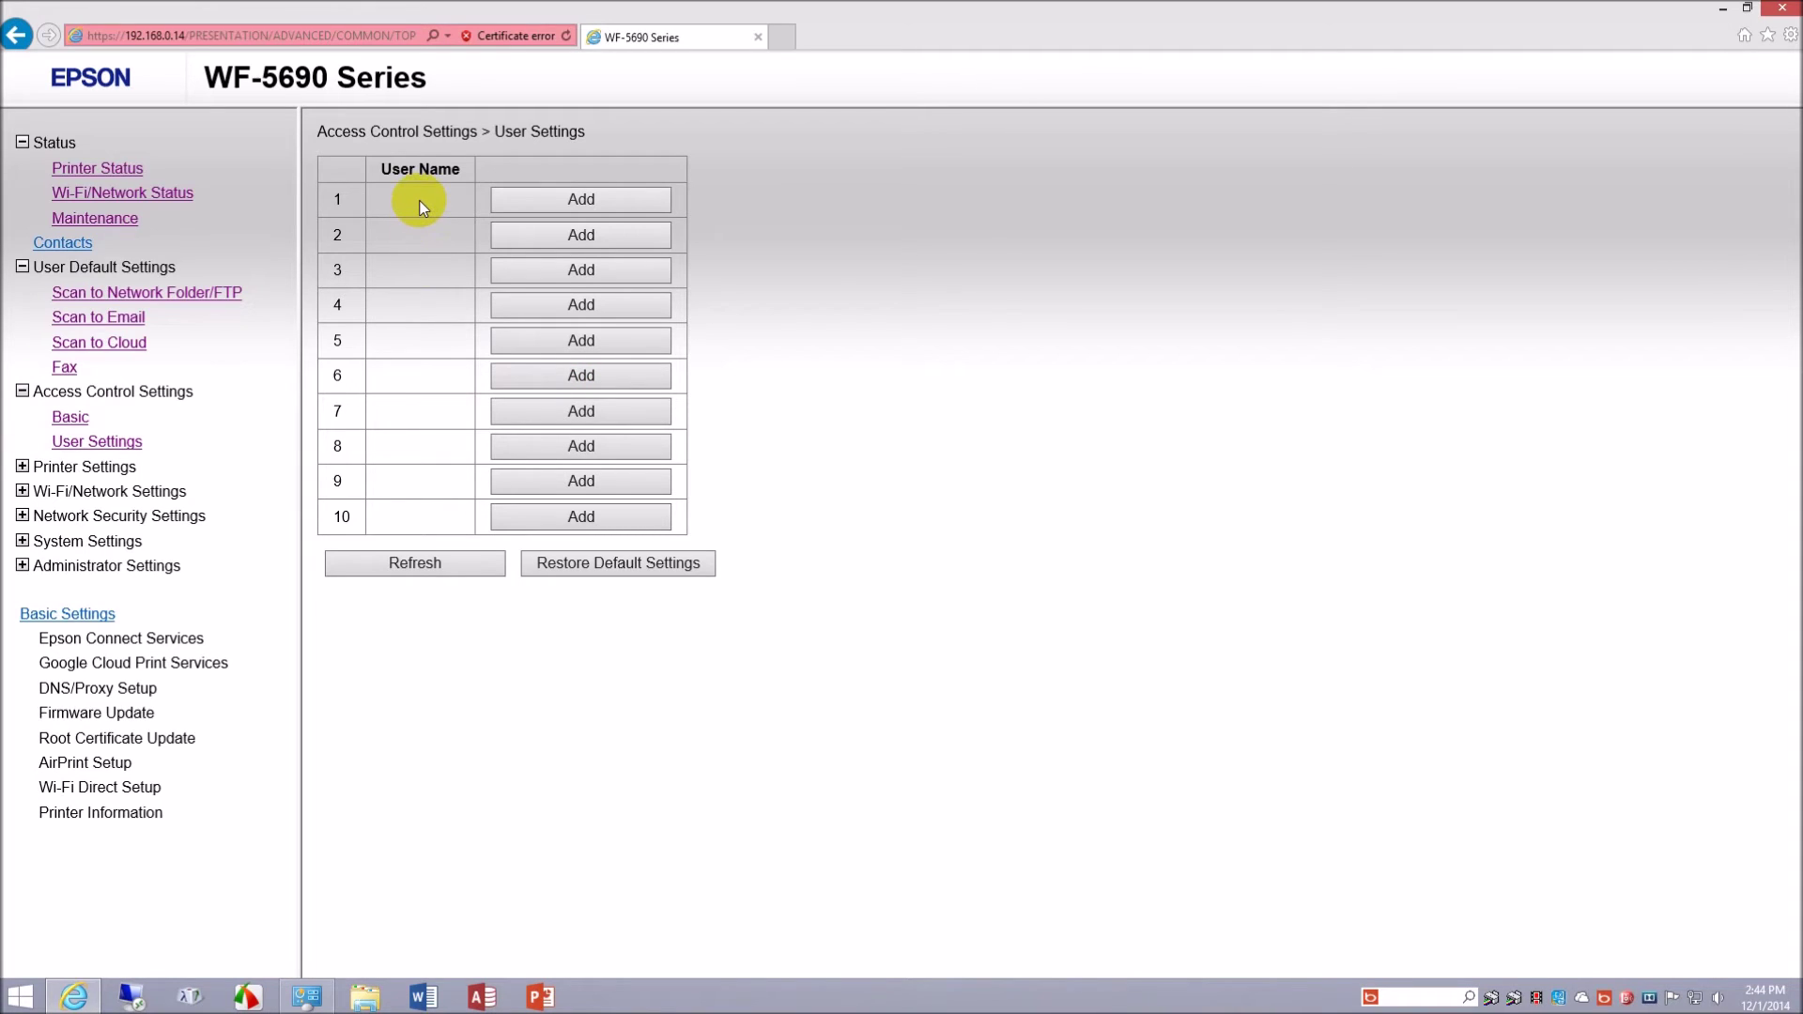
{"action": "left_click", "coordinate": [565, 205]}
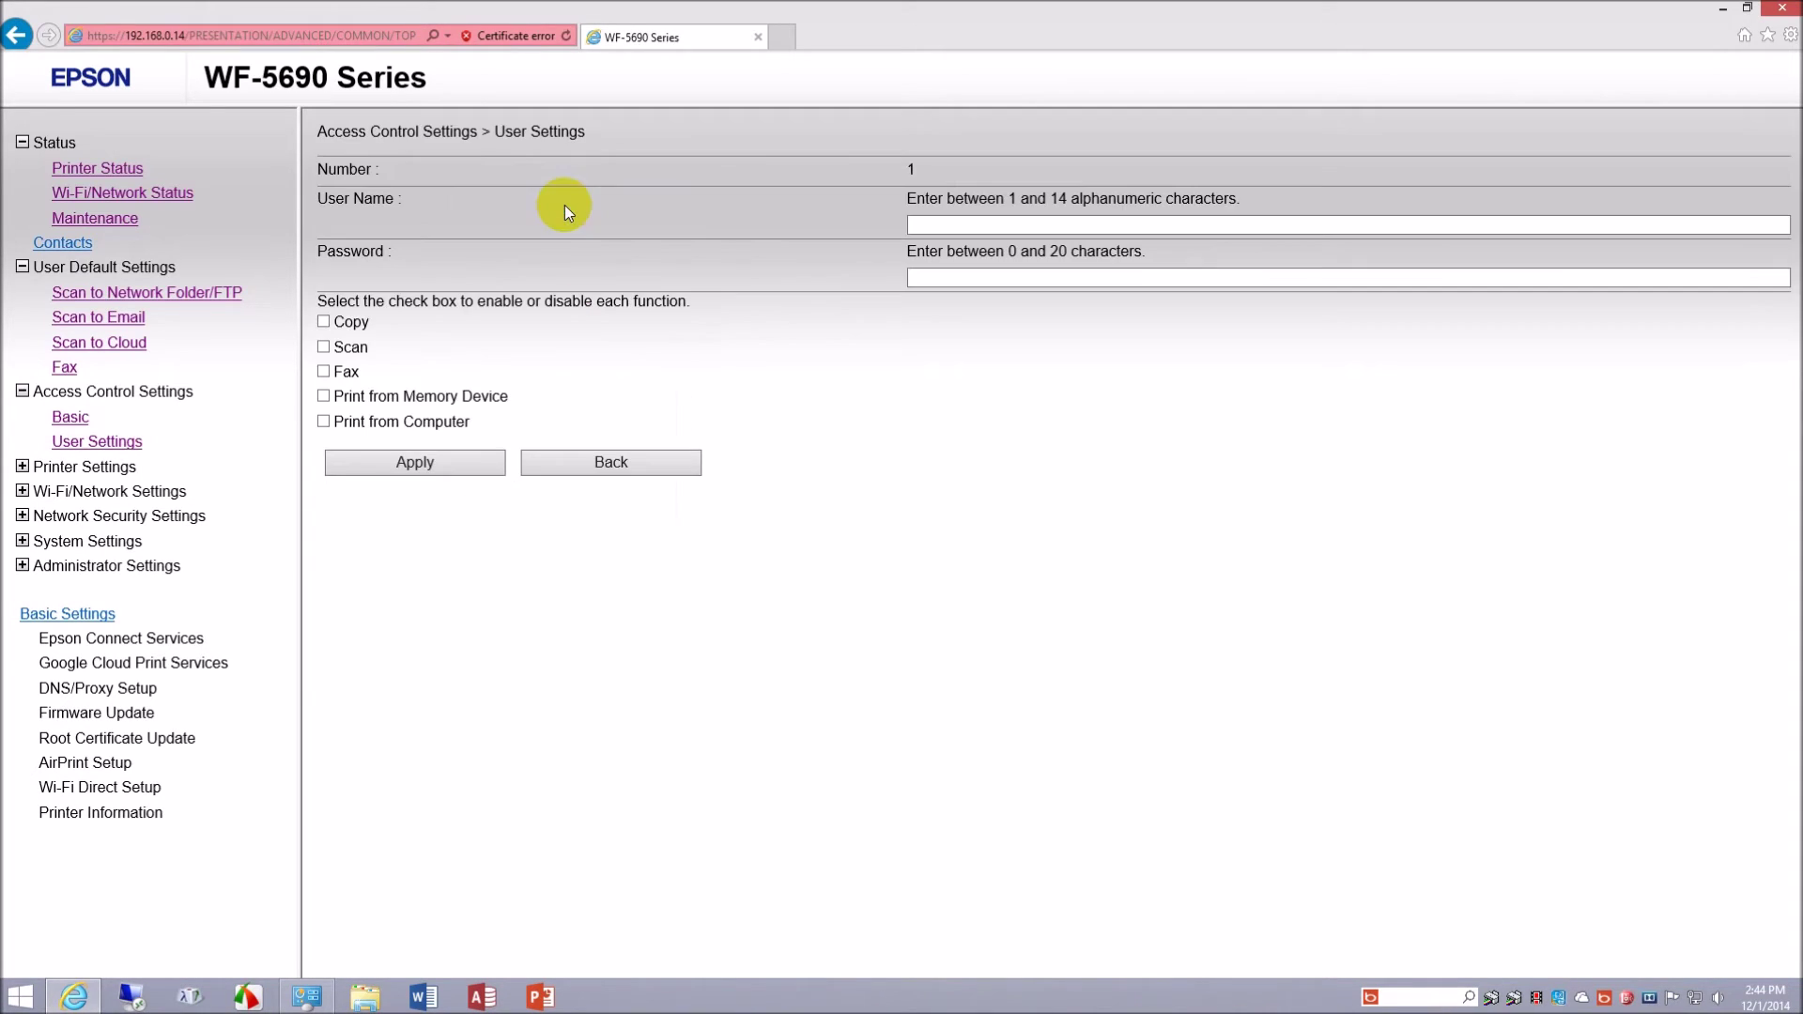
{"action": "left_click", "coordinate": [975, 220]}
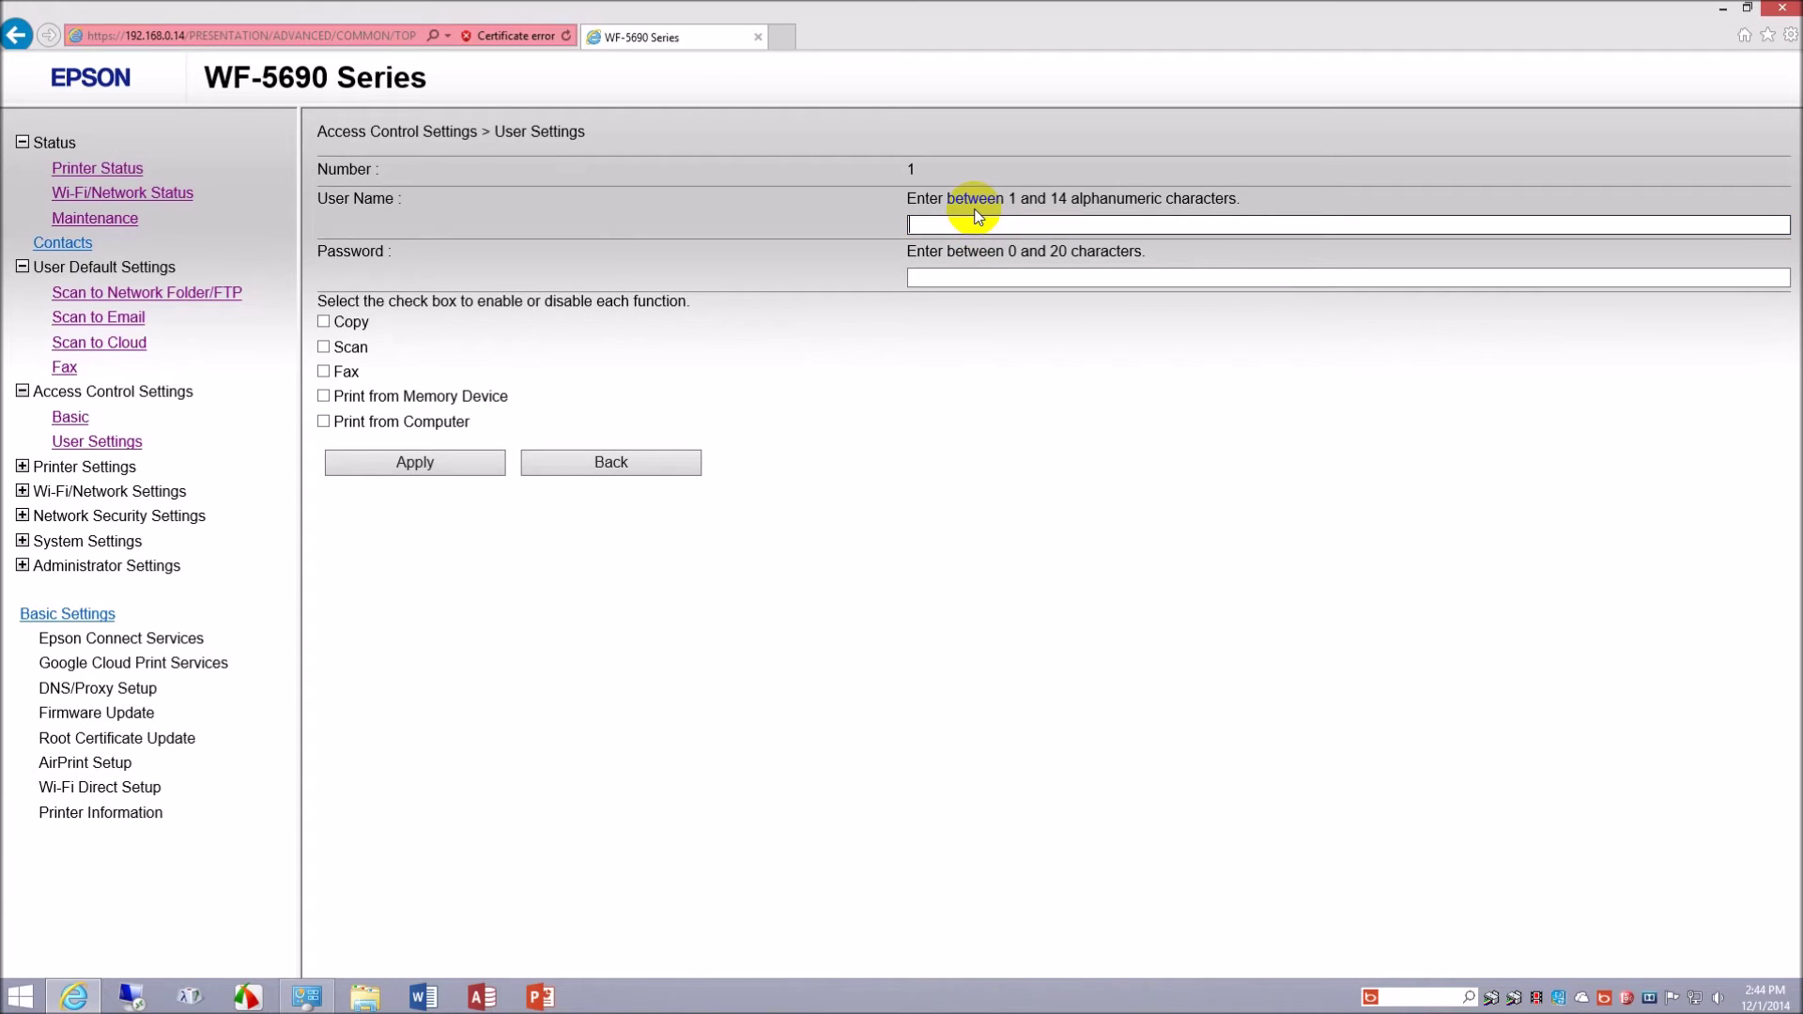
{"action": "type", "text": "Terry"}
{"action": "key", "text": "Tab"}
{"action": "type", "text": "1234"}
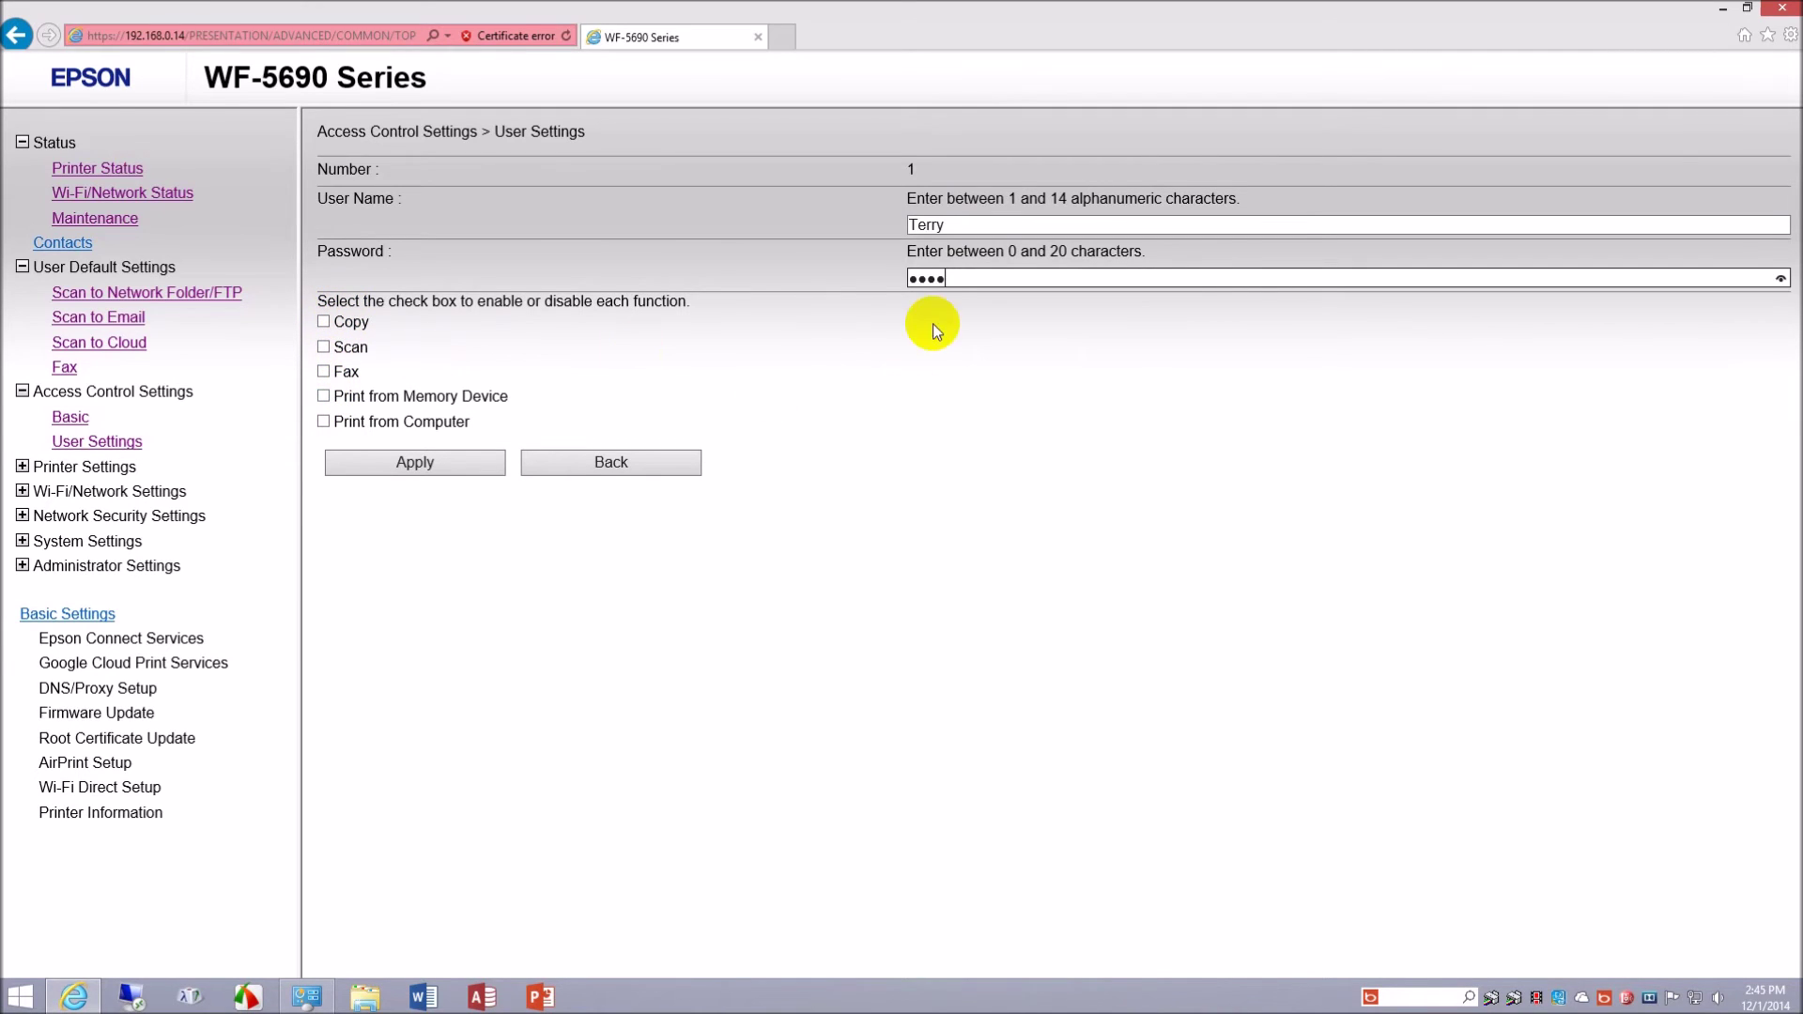
{"action": "left_click", "coordinate": [623, 458]}
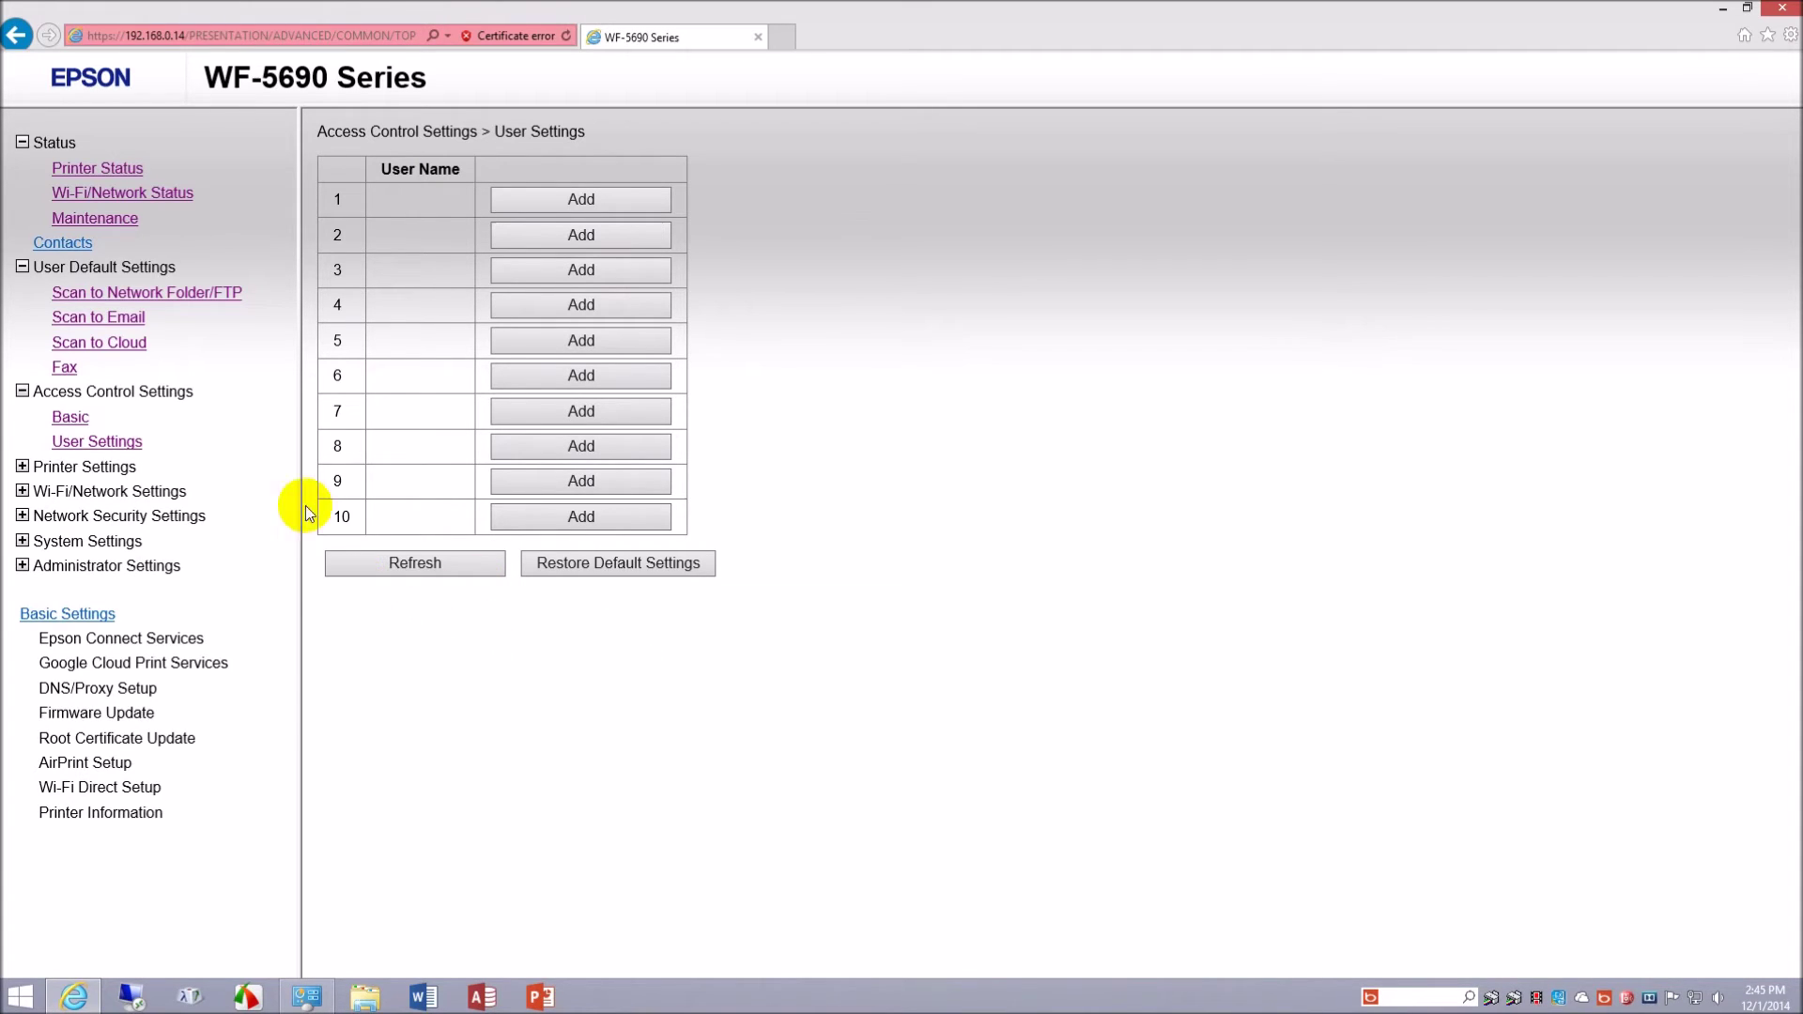
- Check the Maintenance page counts, then open Network Scan under Wi-Fi/Network Services, with Use Network Scan on
{"action": "left_click", "coordinate": [95, 218]}
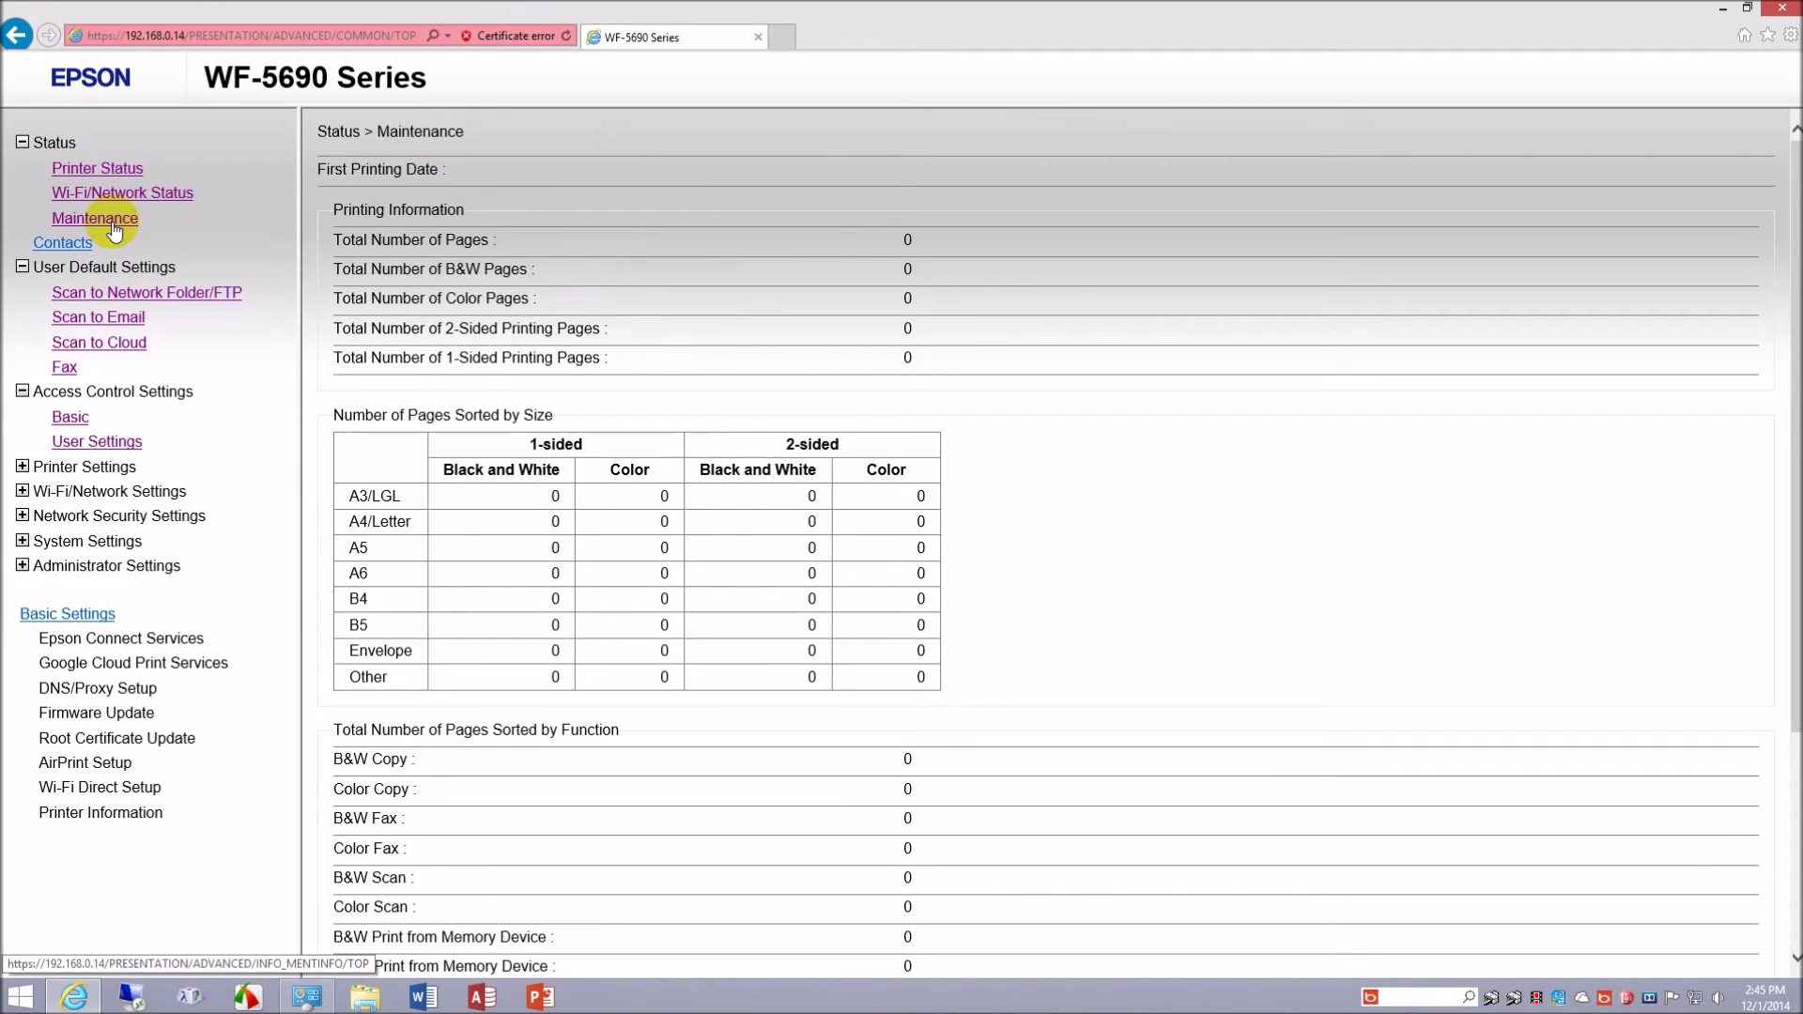
{"action": "left_click", "coordinate": [99, 445]}
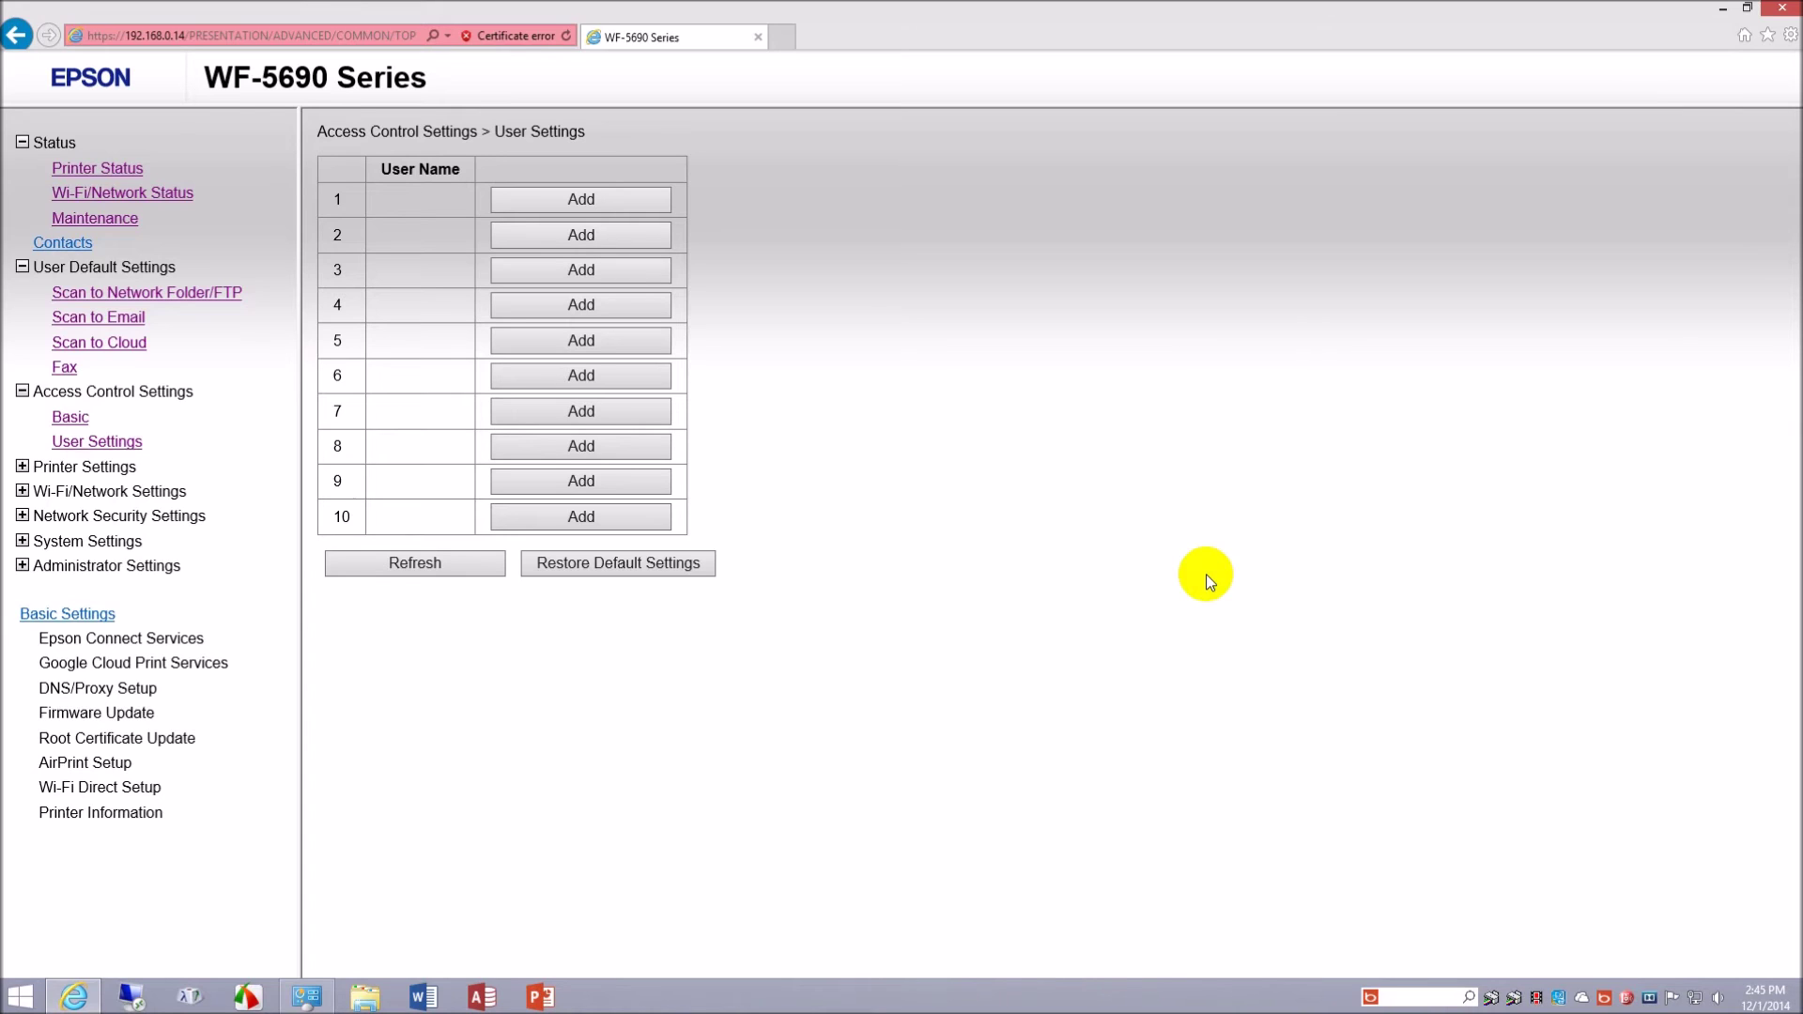
{"action": "left_click", "coordinate": [21, 467]}
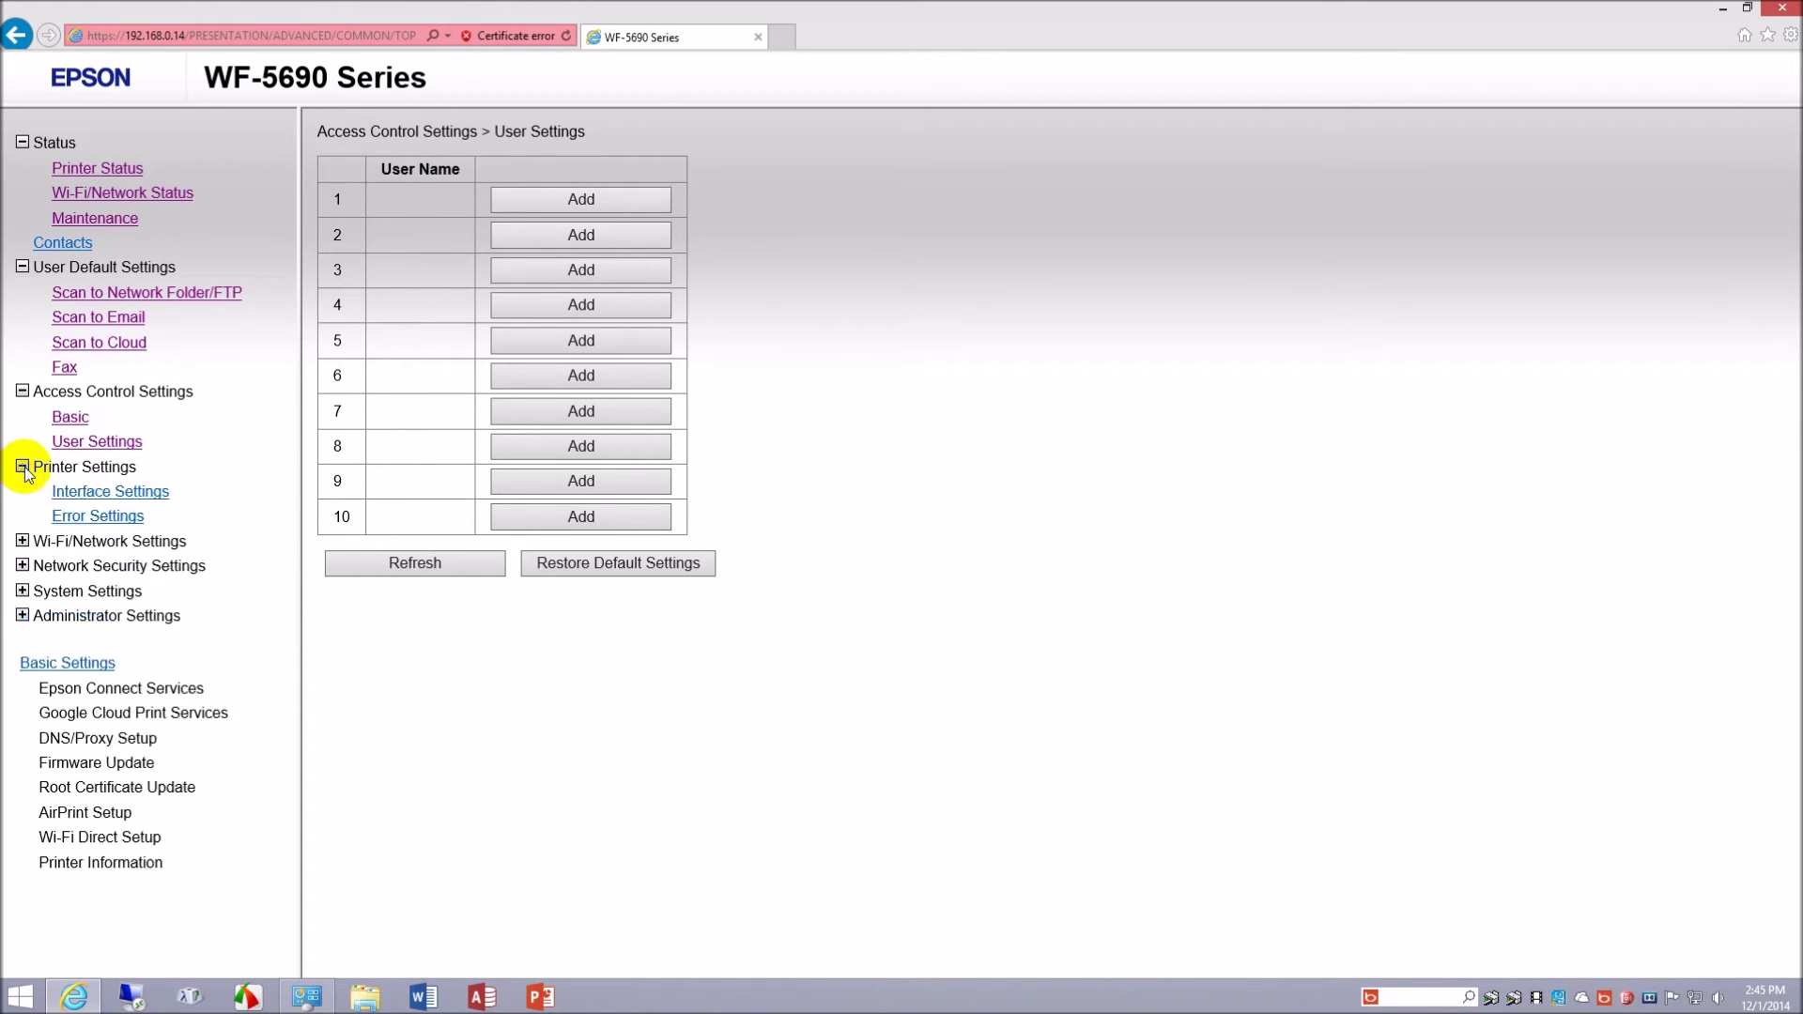
{"action": "left_click", "coordinate": [23, 543]}
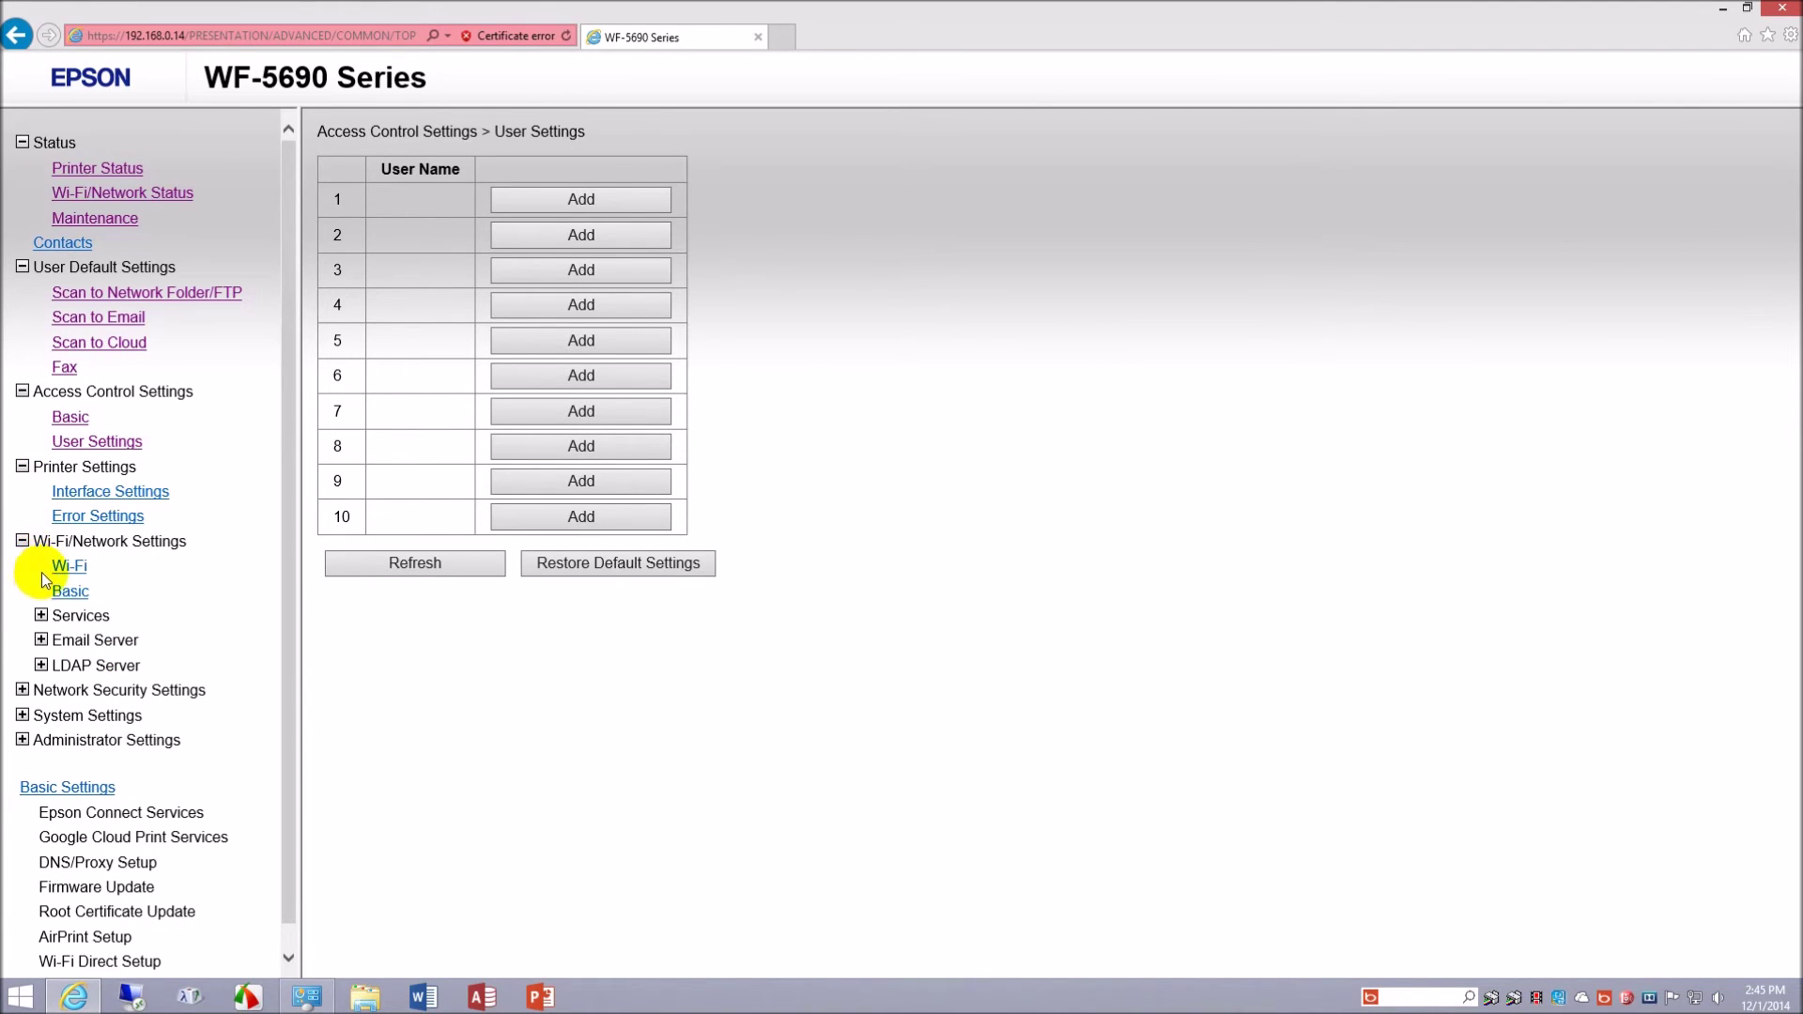
{"action": "left_click", "coordinate": [41, 616]}
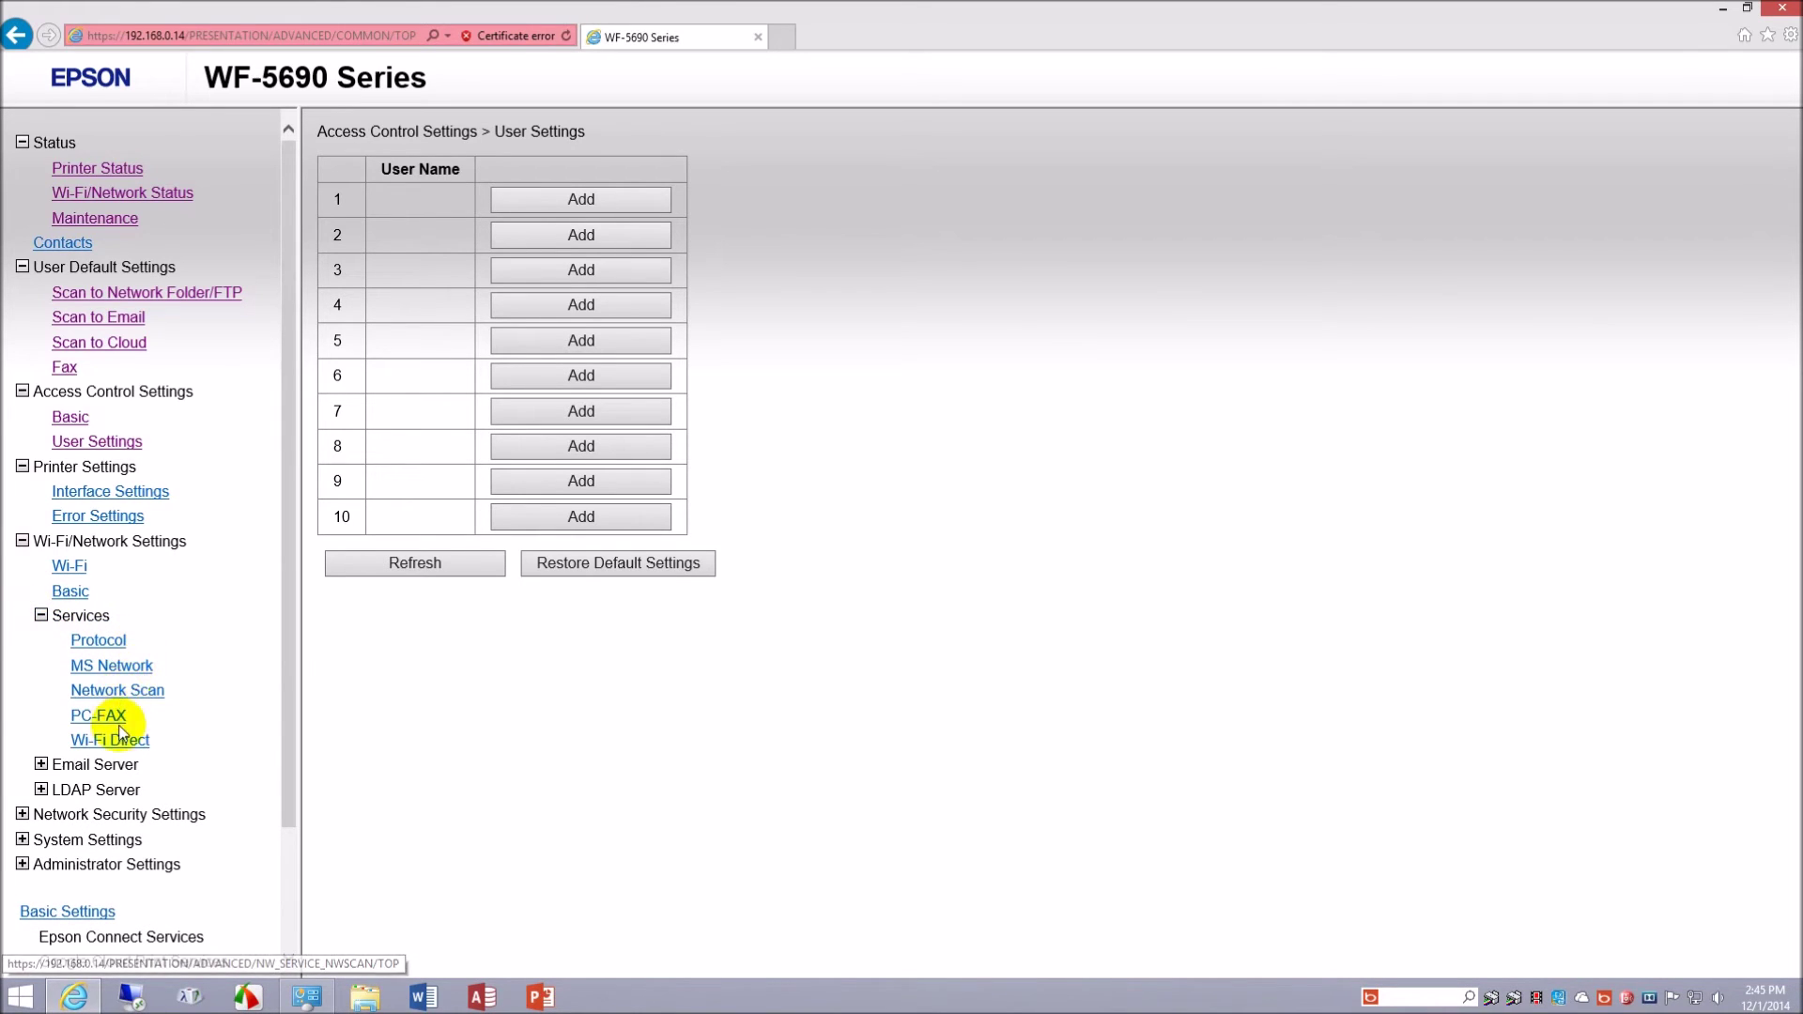
{"action": "scroll", "coordinate": [212, 658], "scroll_direction": "down", "scroll_amount": 3}
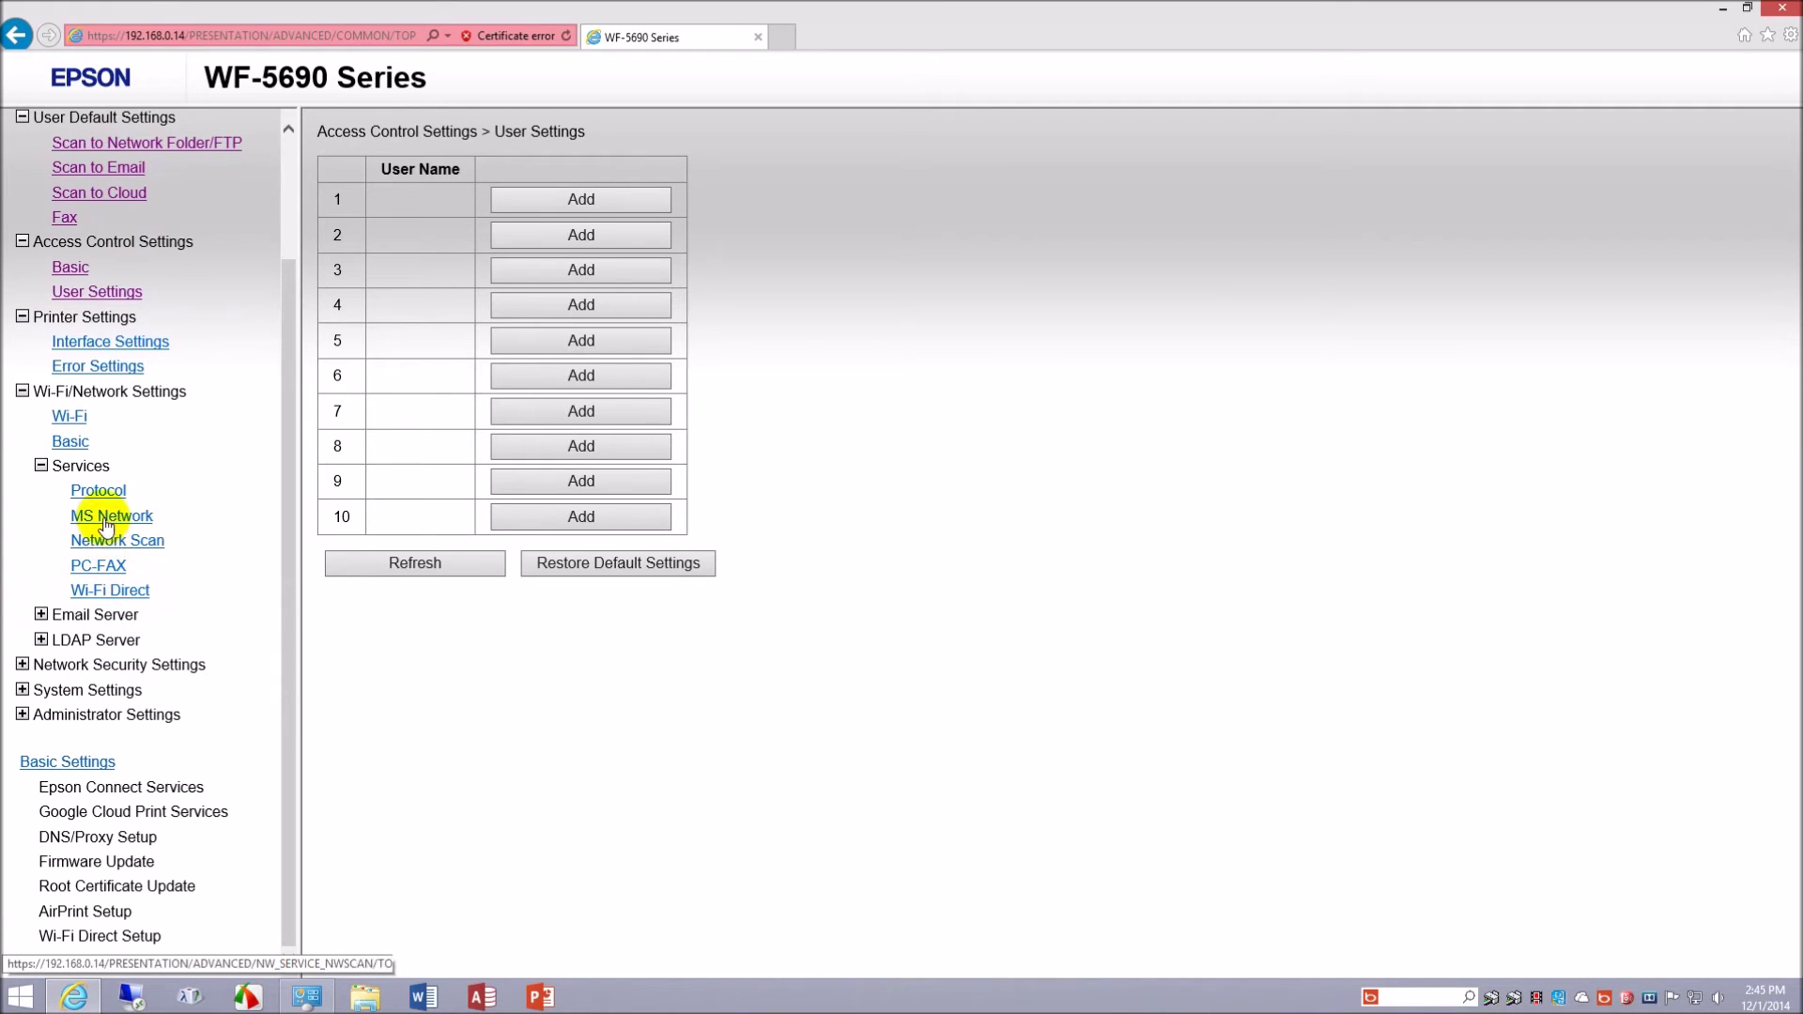
{"action": "left_click", "coordinate": [110, 548]}
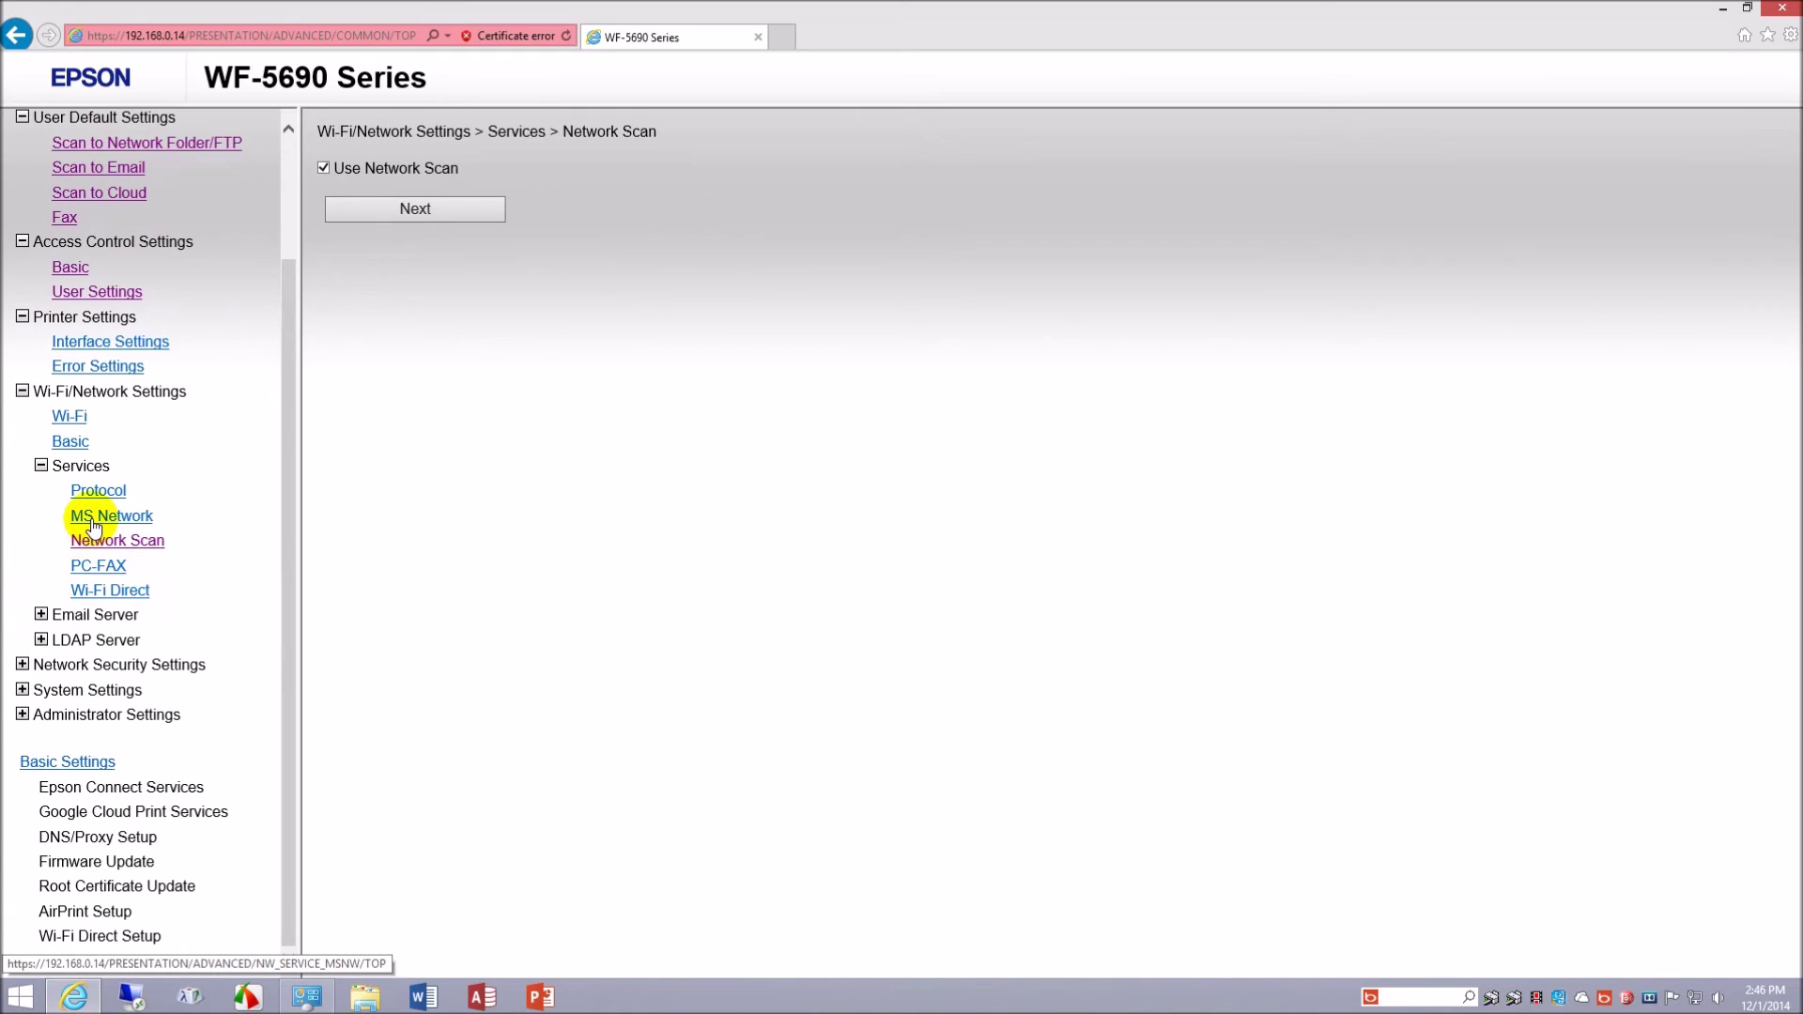
- Check the MS Network workgroup WORKGROUP, then view Email Server Basic with Authentication Off and SMTP port 25
{"action": "left_click", "coordinate": [91, 523]}
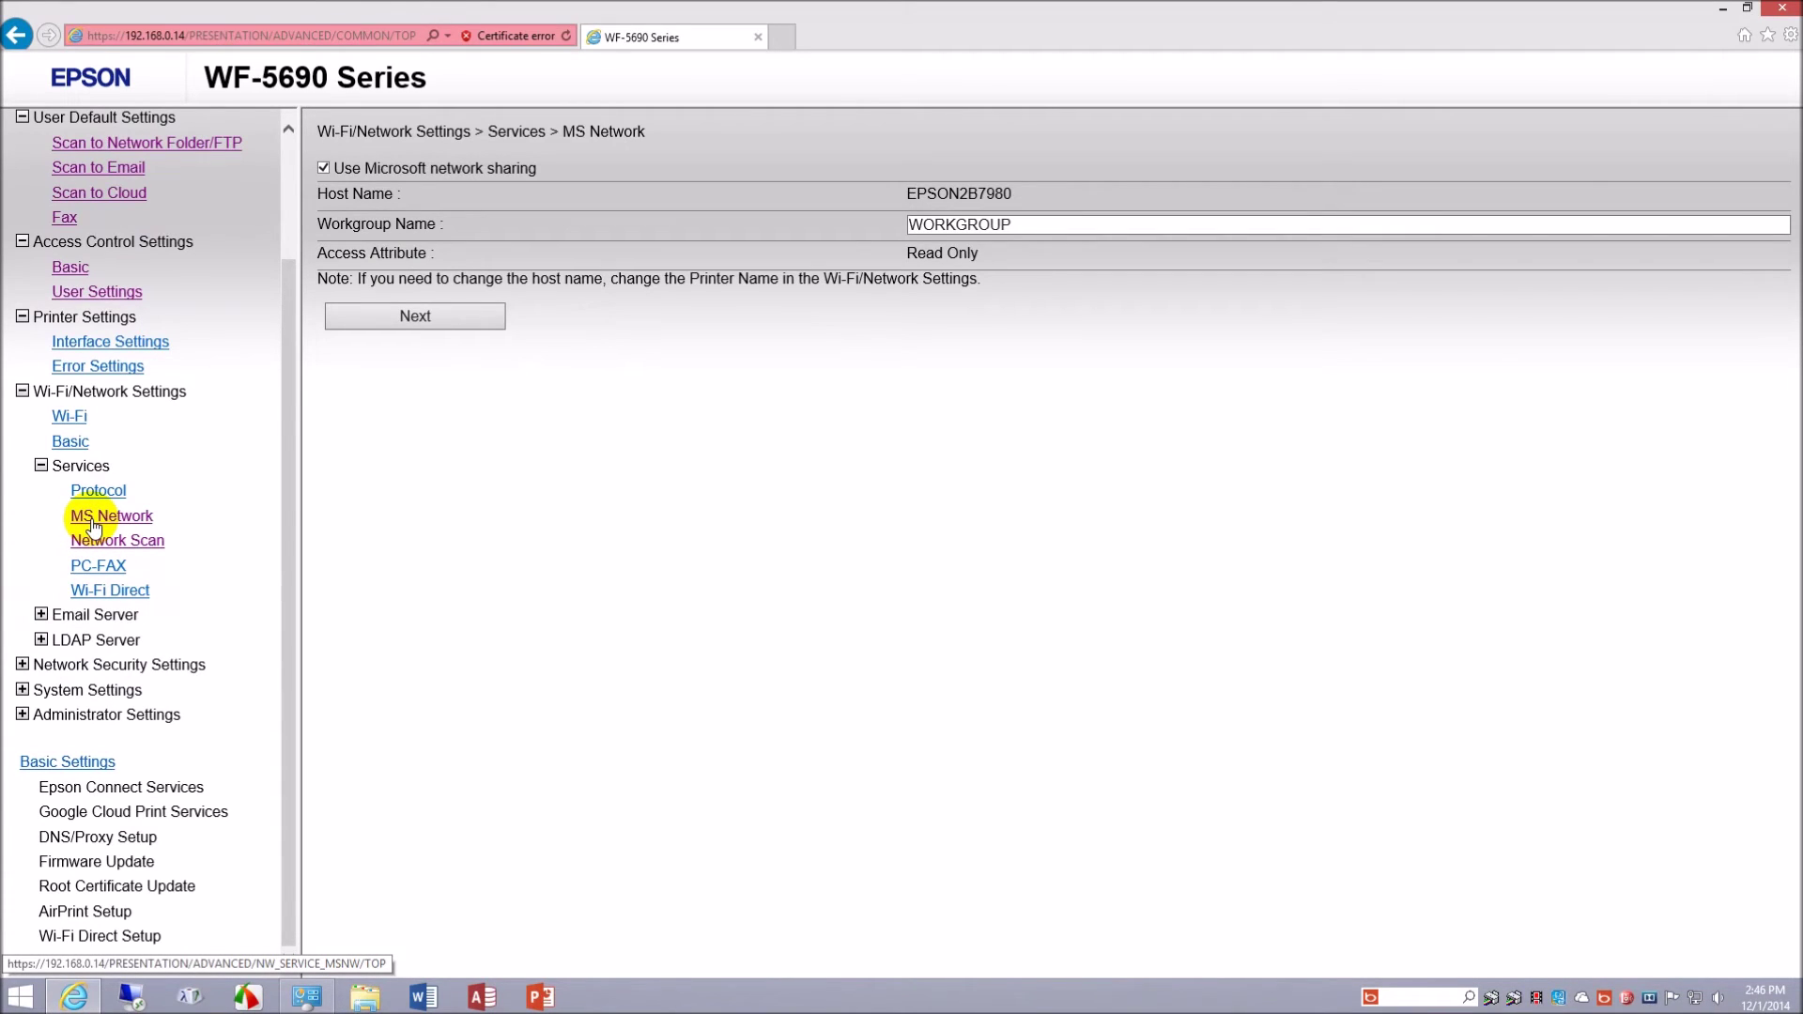
{"action": "double_click", "coordinate": [1026, 225]}
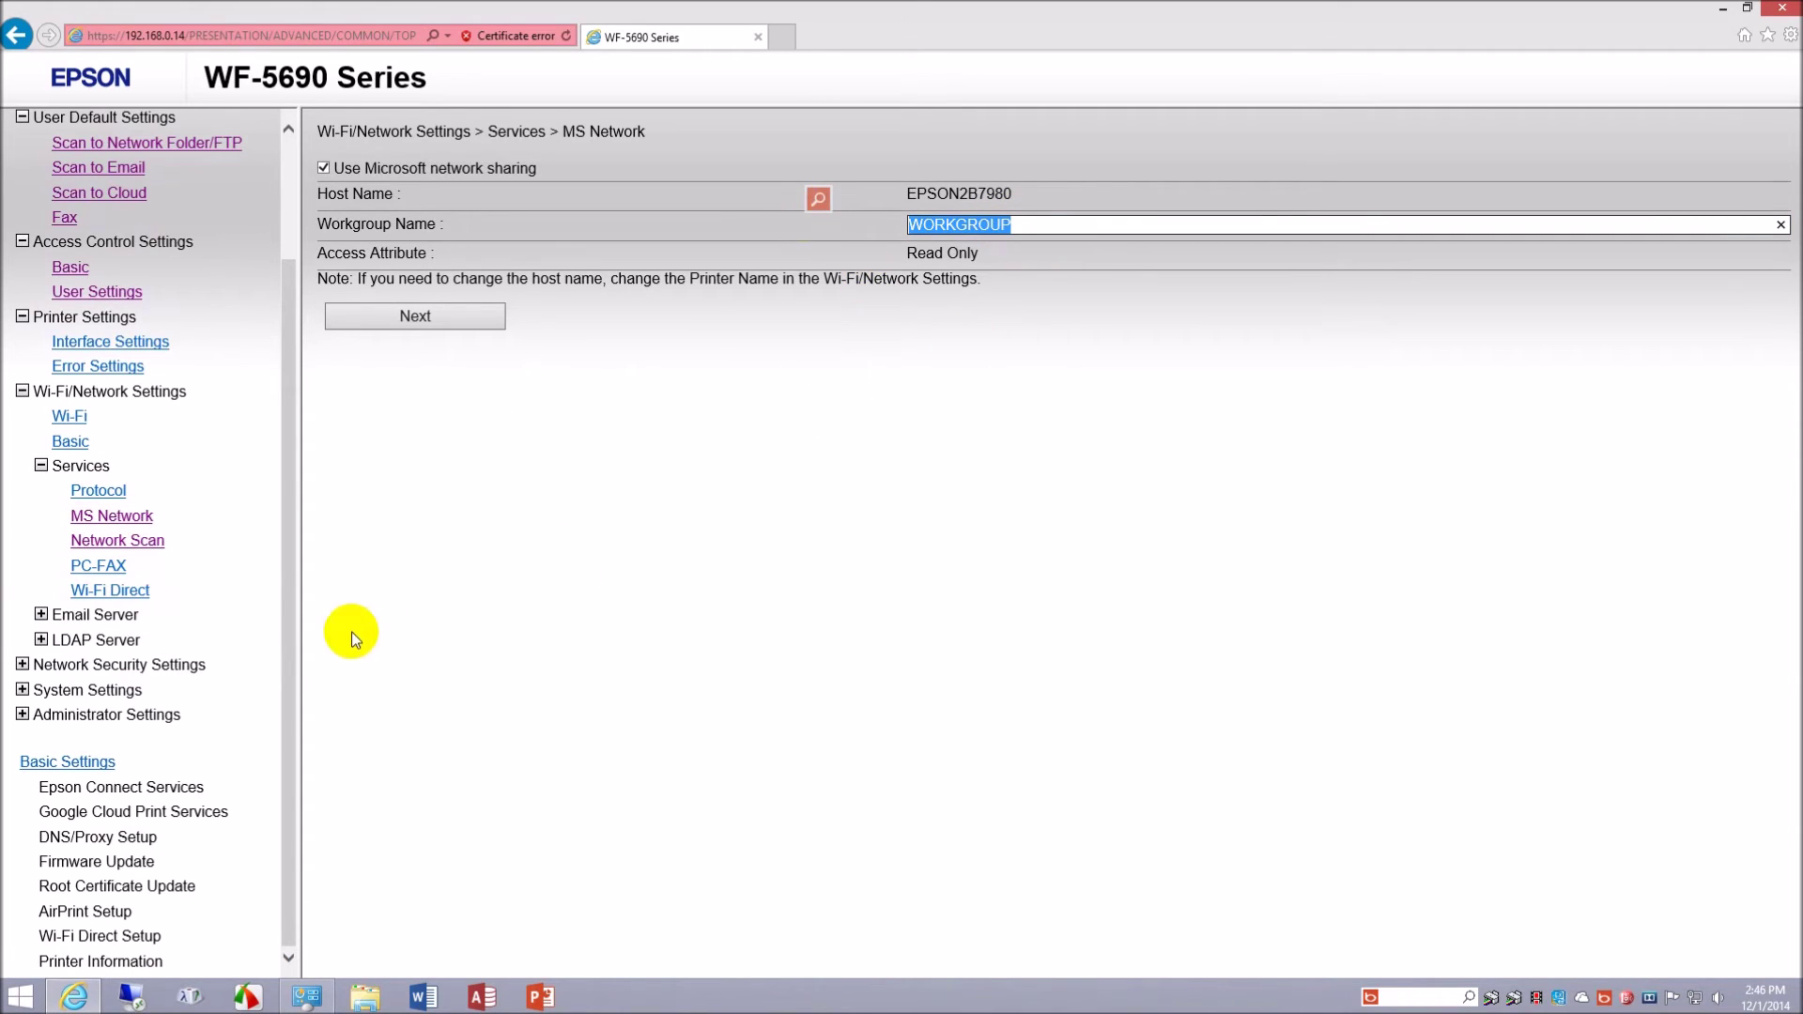
{"action": "left_click", "coordinate": [41, 615]}
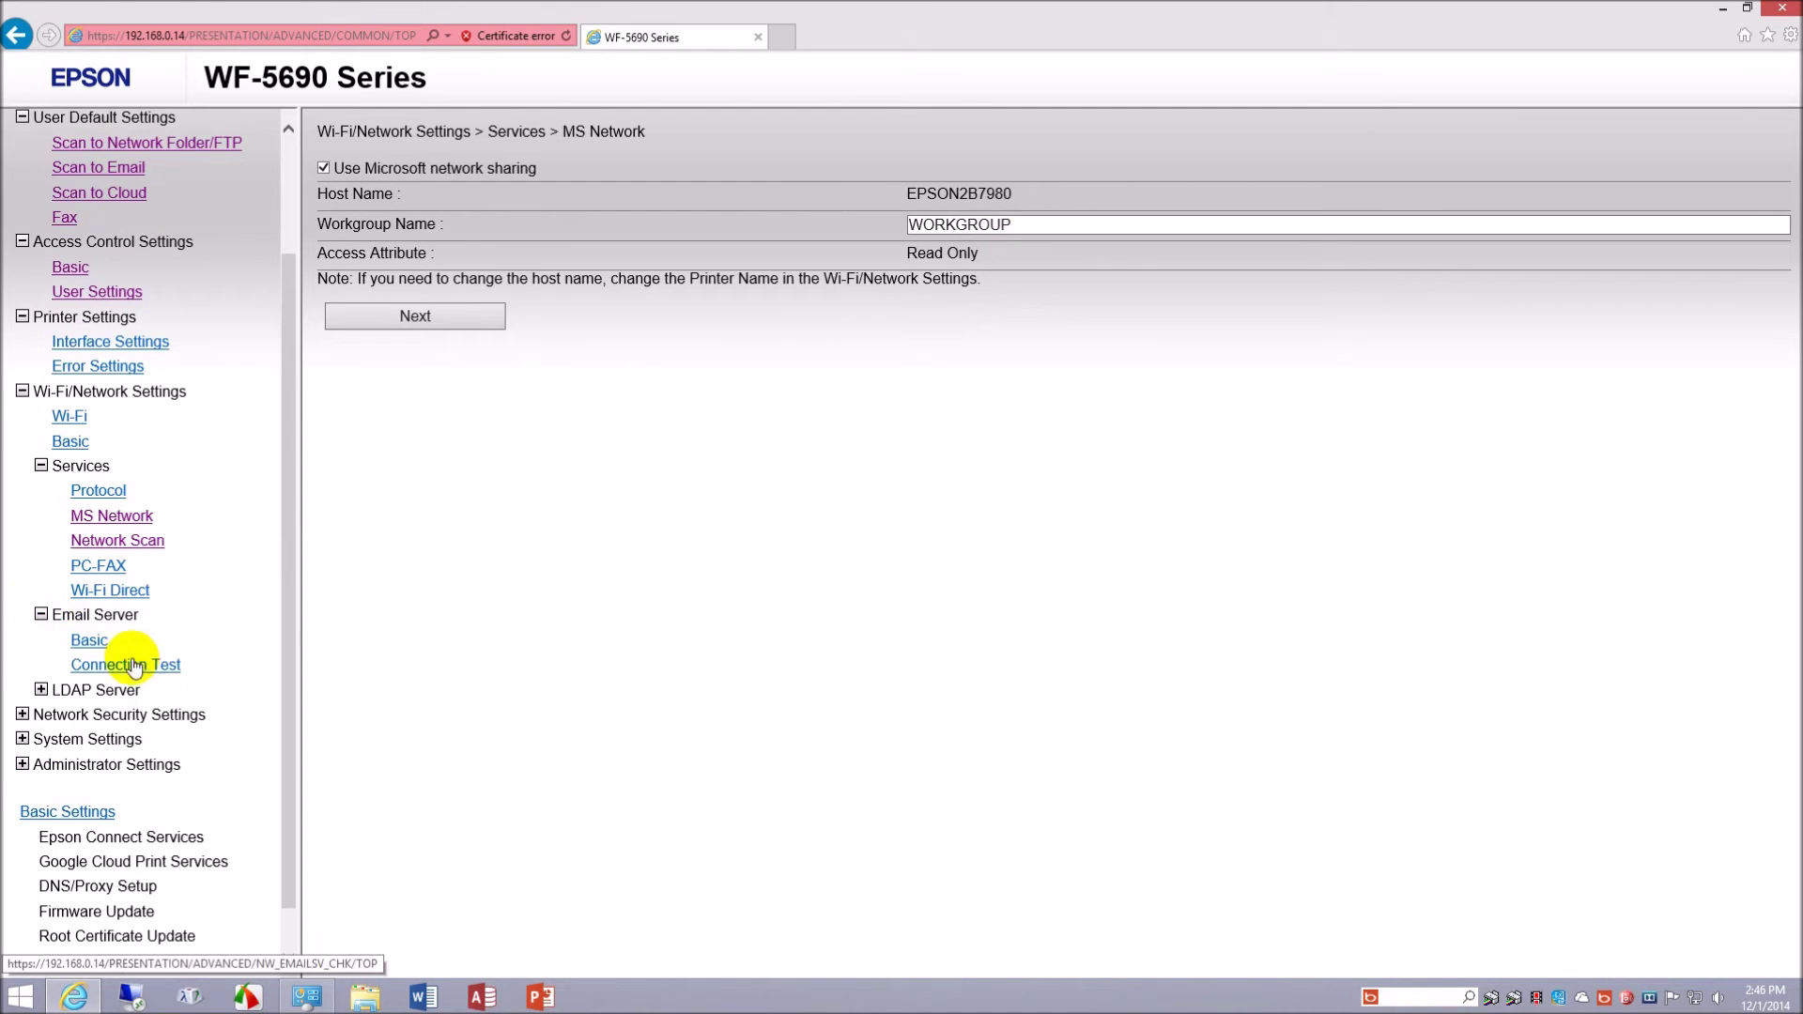
{"action": "left_click", "coordinate": [89, 641]}
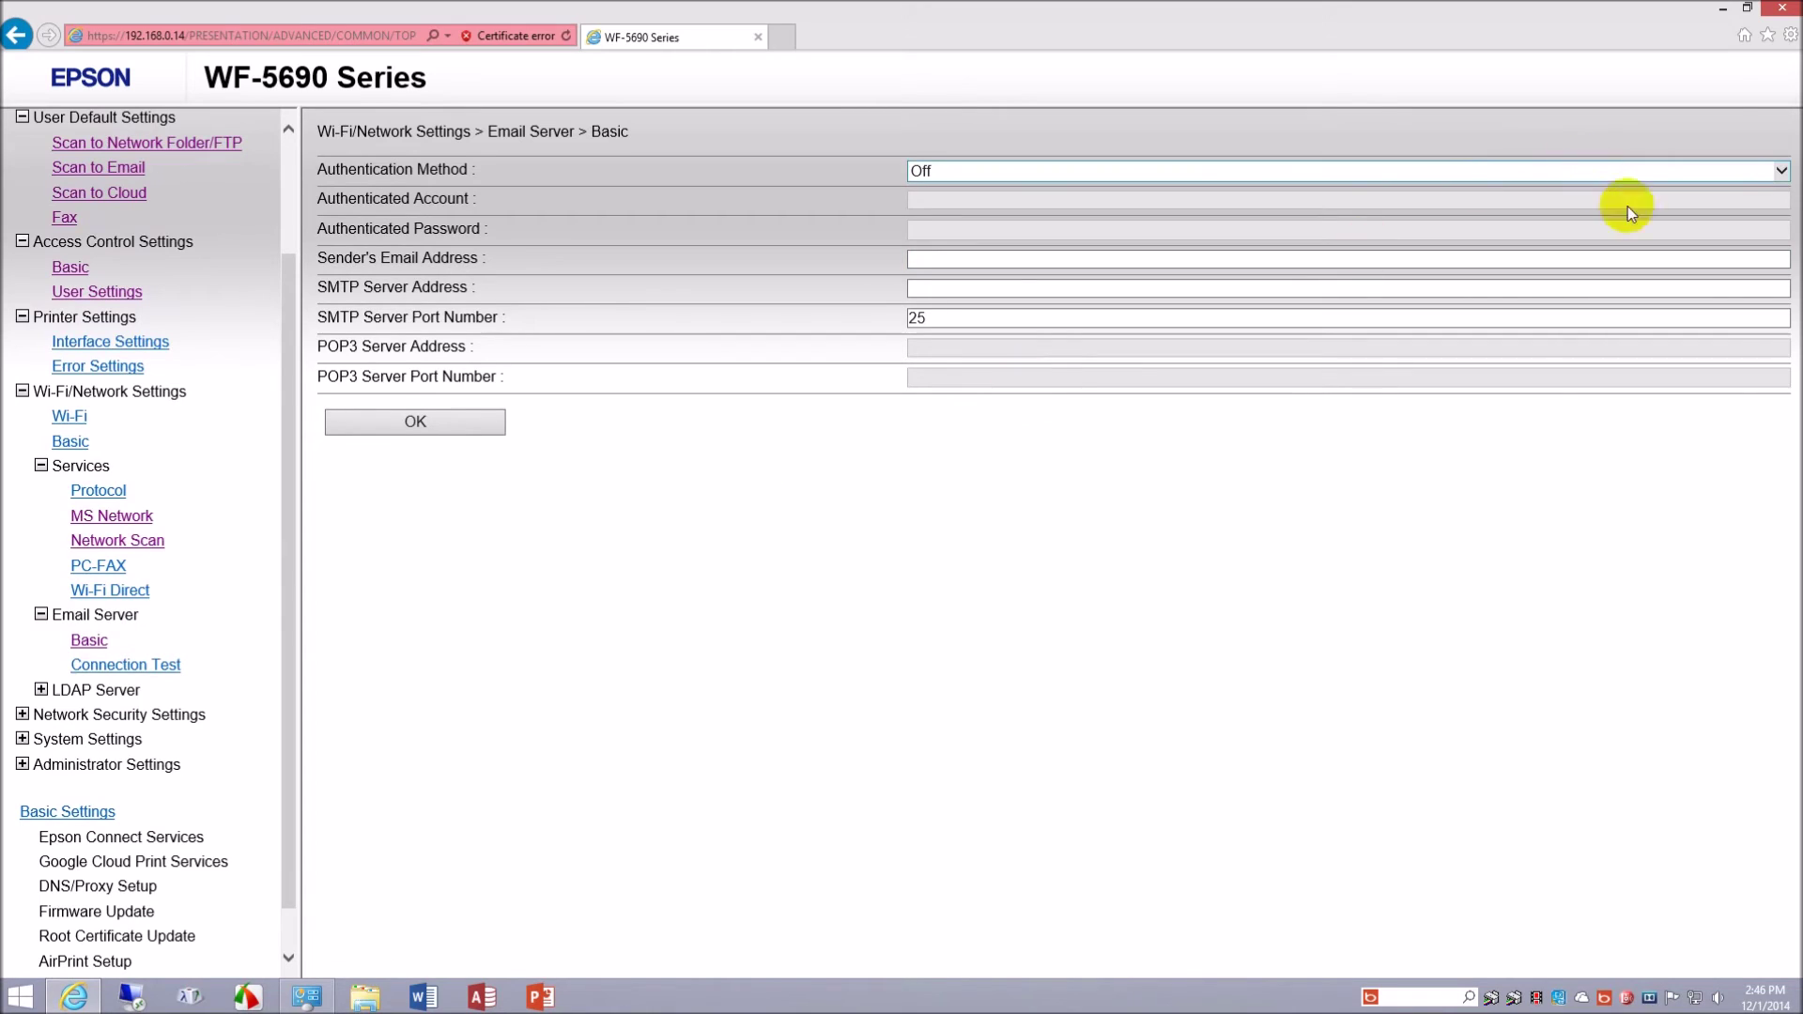
{"action": "left_click", "coordinate": [1781, 175]}
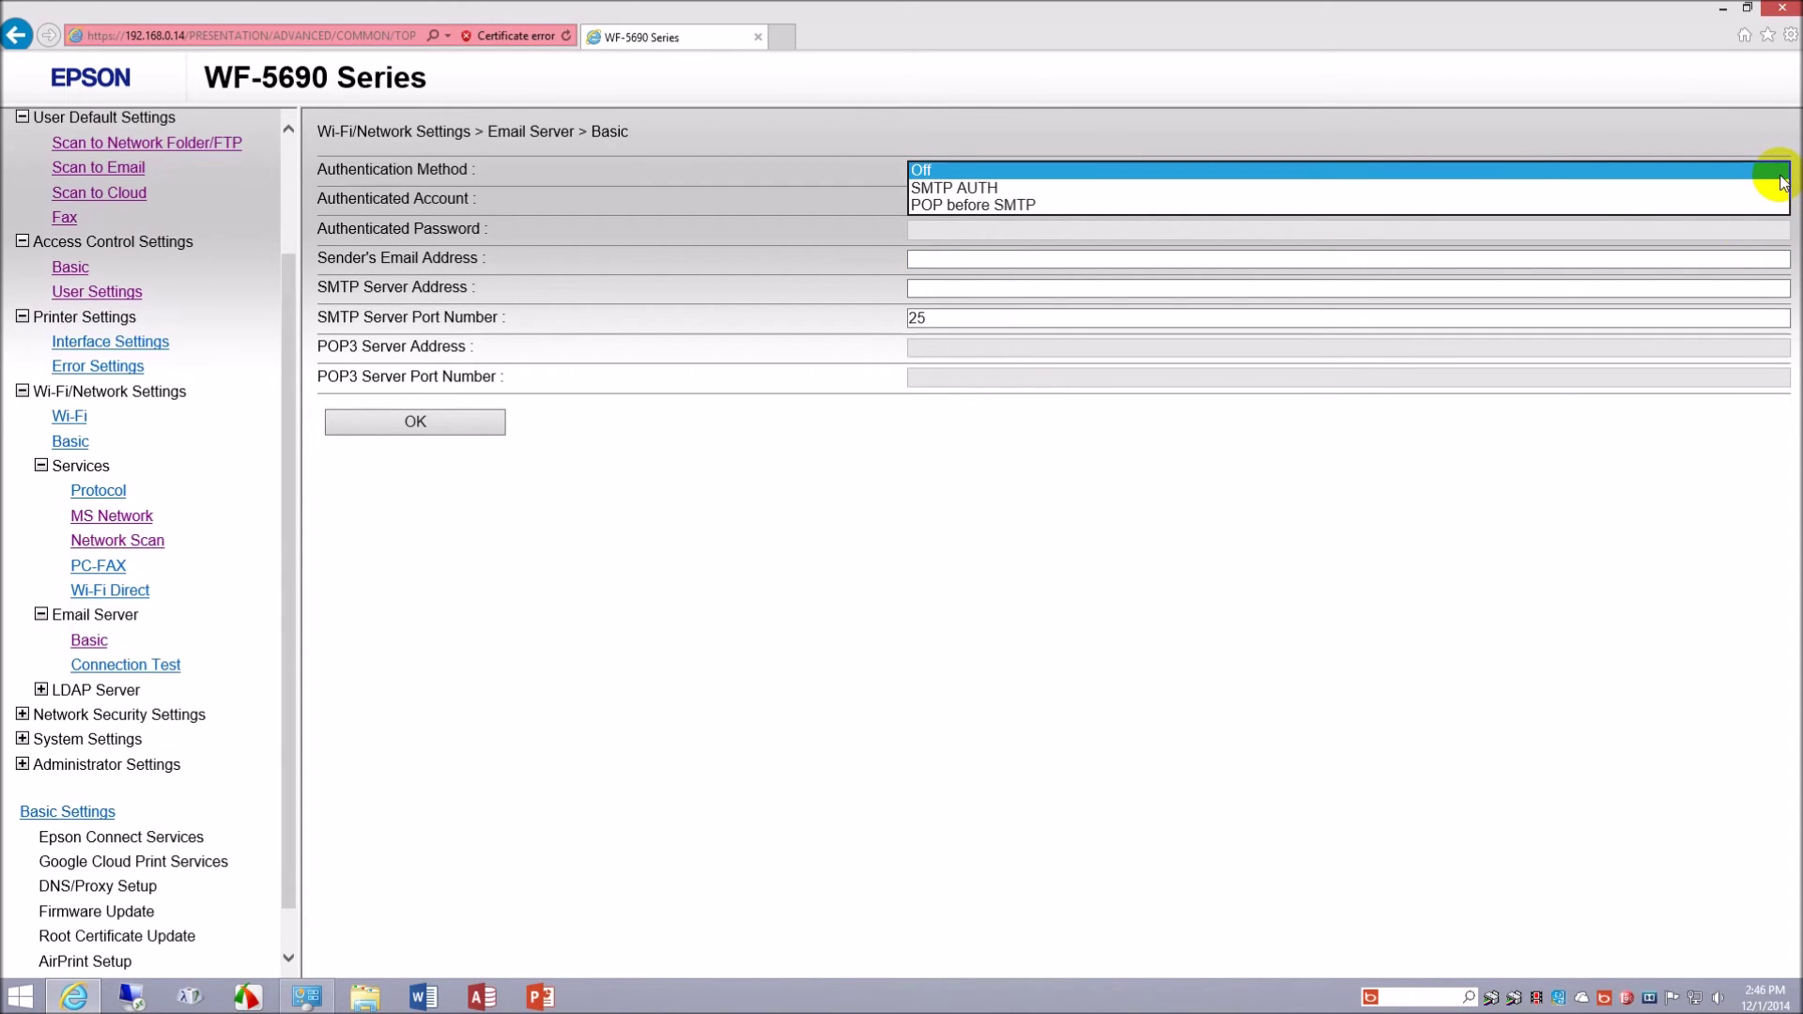
{"action": "left_click", "coordinate": [1777, 171]}
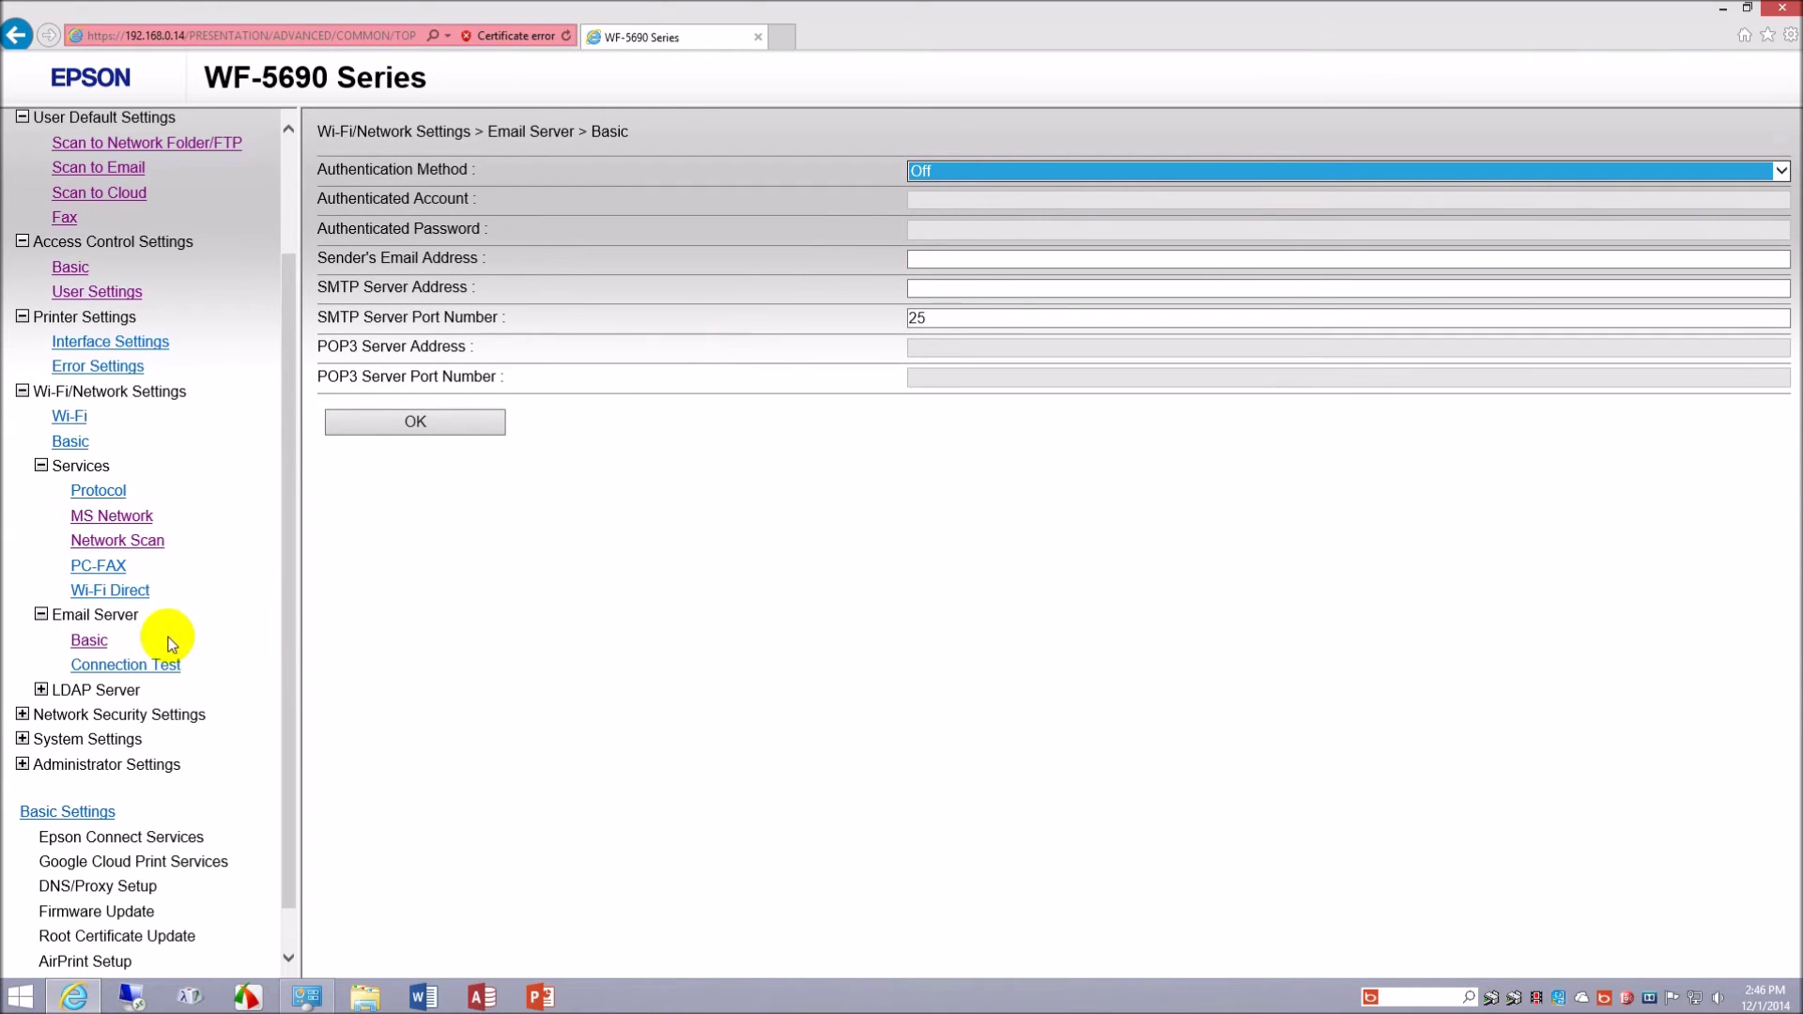
{"action": "left_click", "coordinate": [40, 691]}
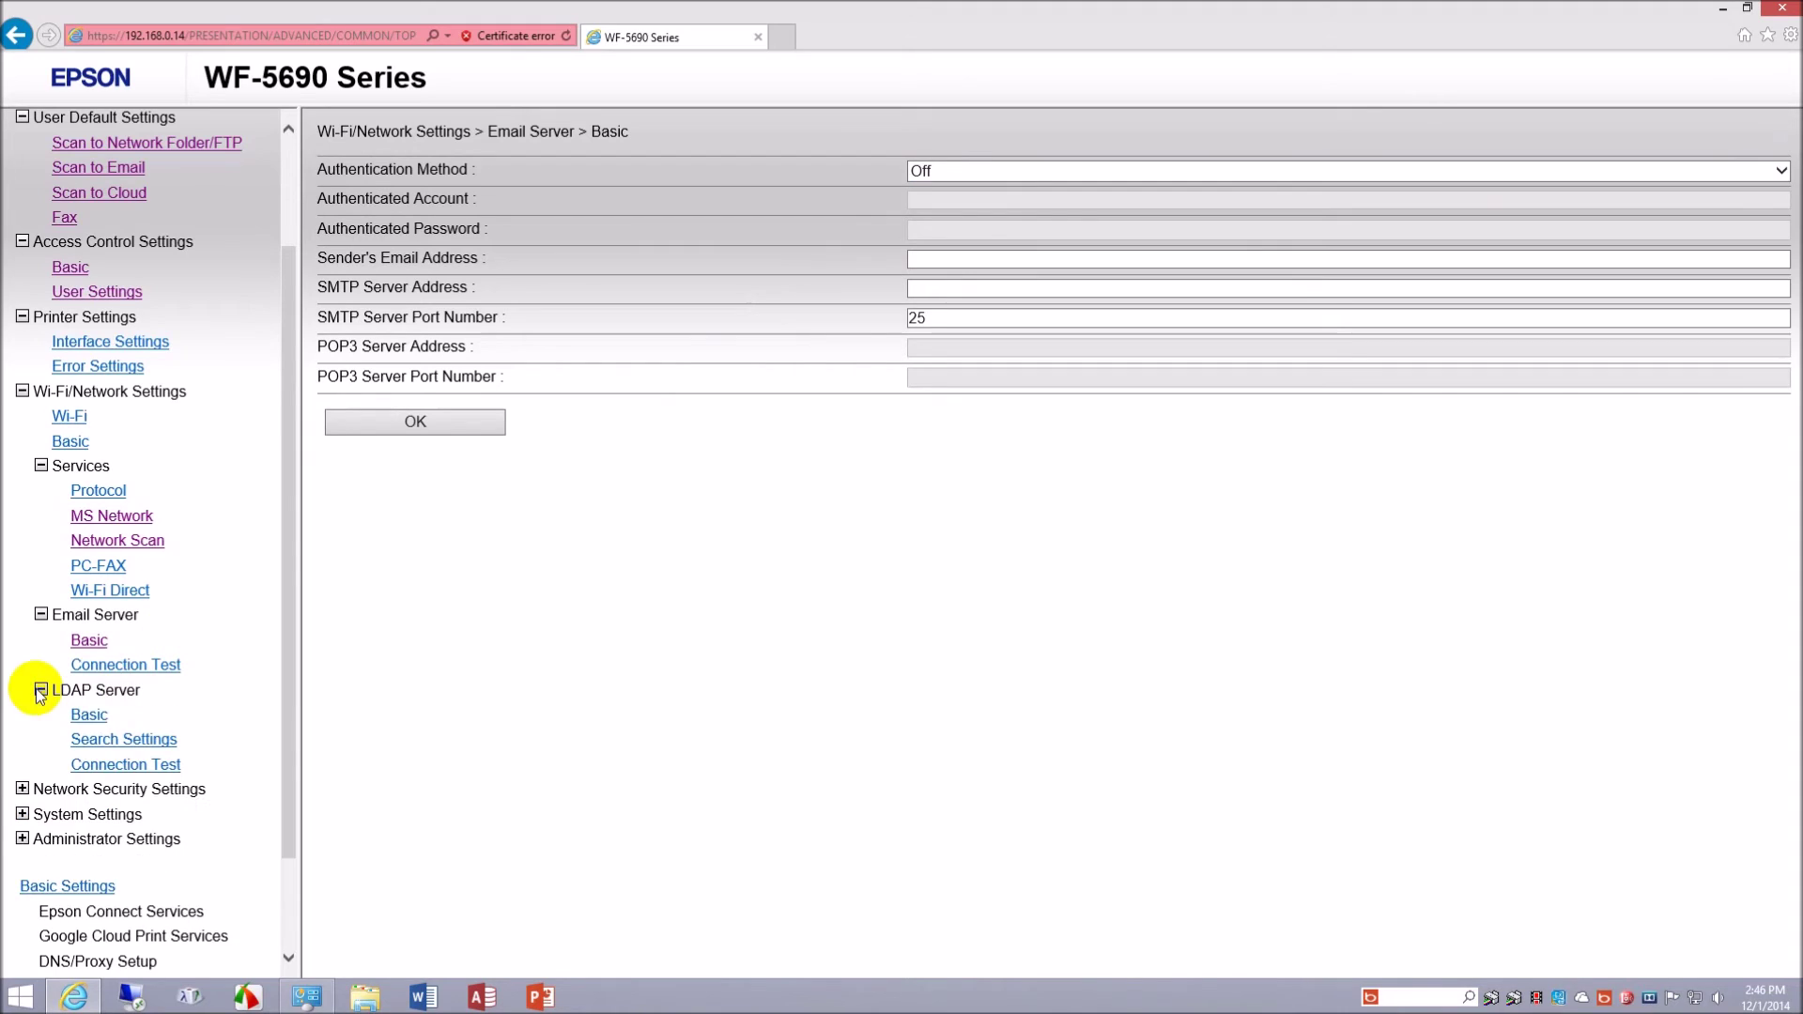
- Turn on Use LDAP Server on the LDAP Basic page and keep Anonymous Authentication as the method
{"action": "left_click", "coordinate": [90, 715]}
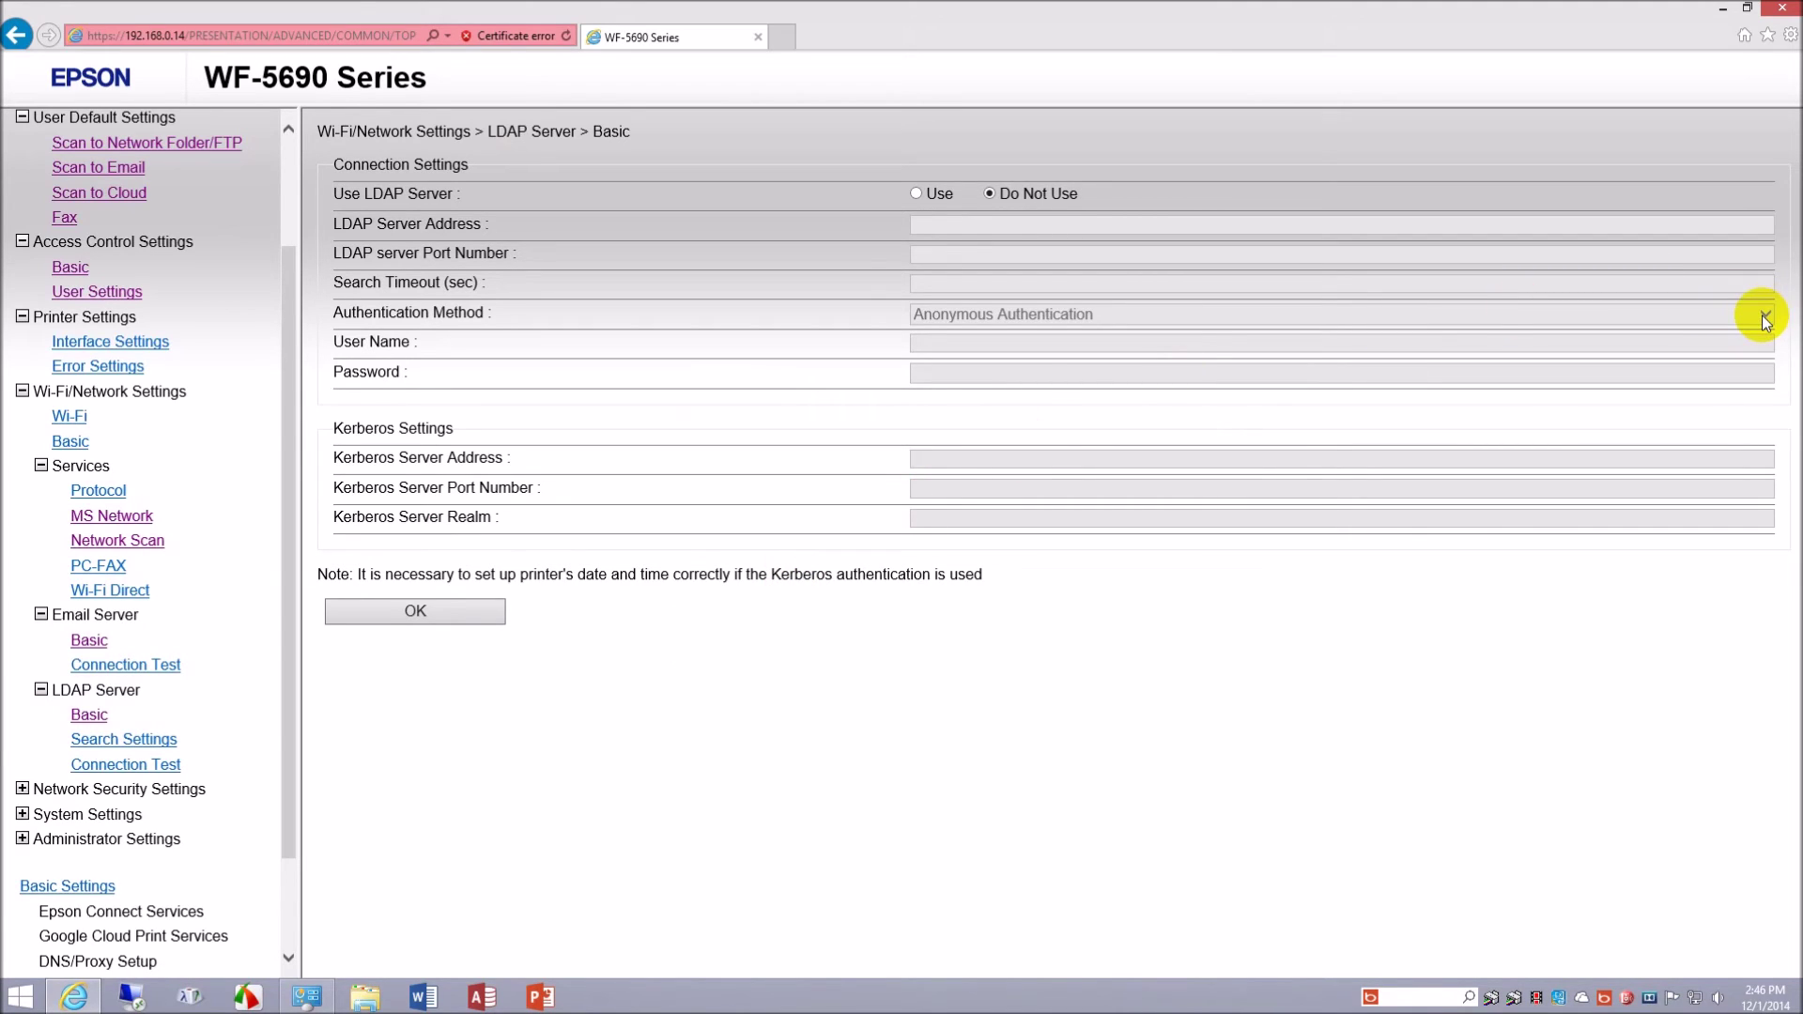
{"action": "left_click", "coordinate": [916, 194]}
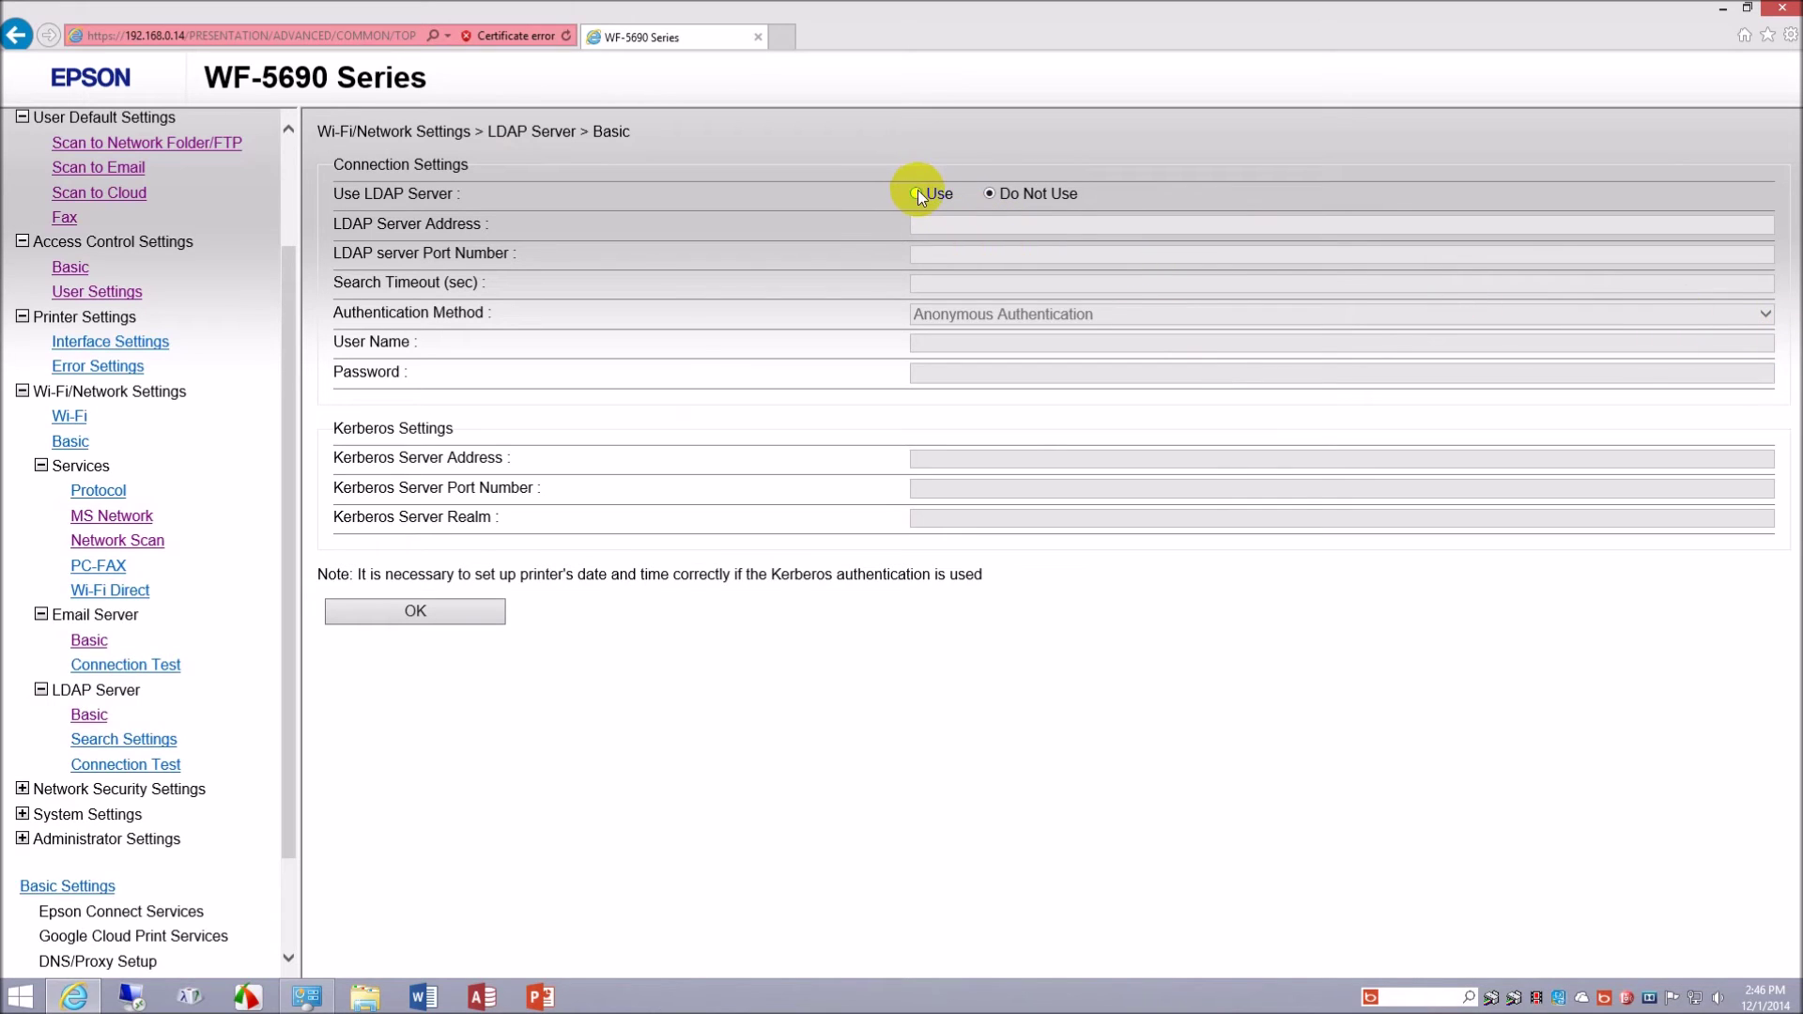
{"action": "left_click", "coordinate": [1765, 316]}
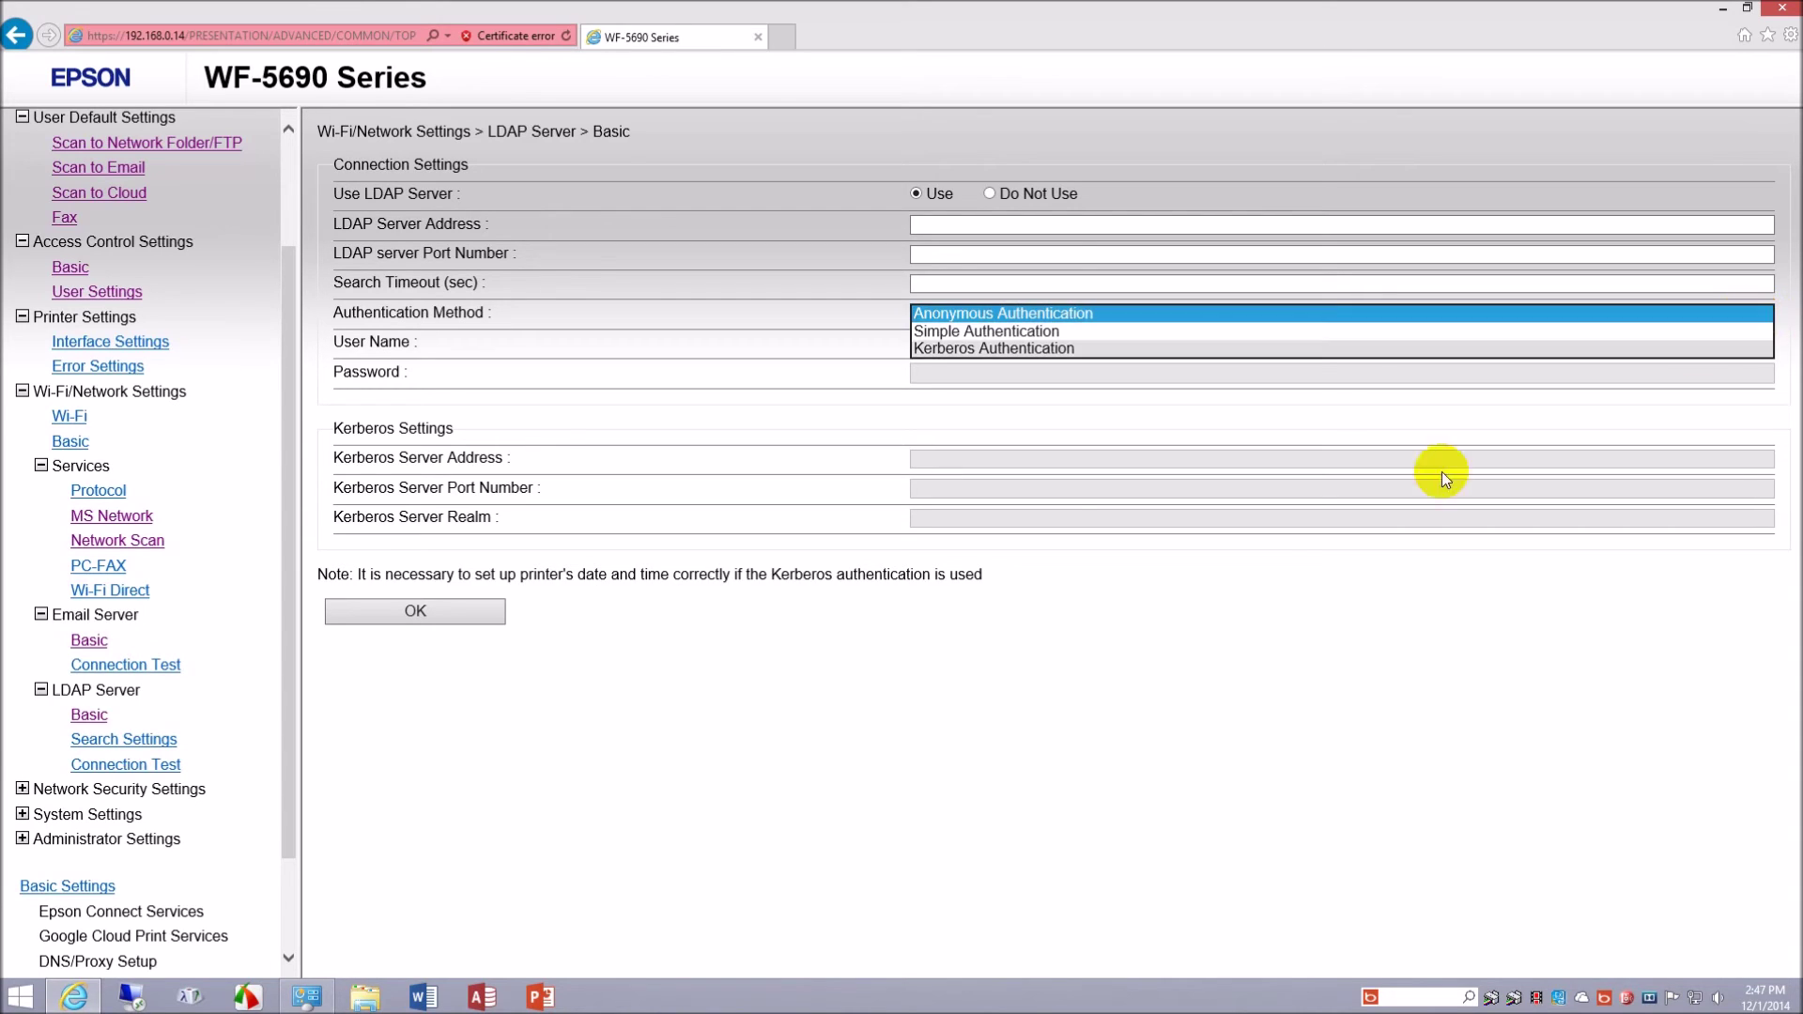
{"action": "left_click", "coordinate": [887, 714]}
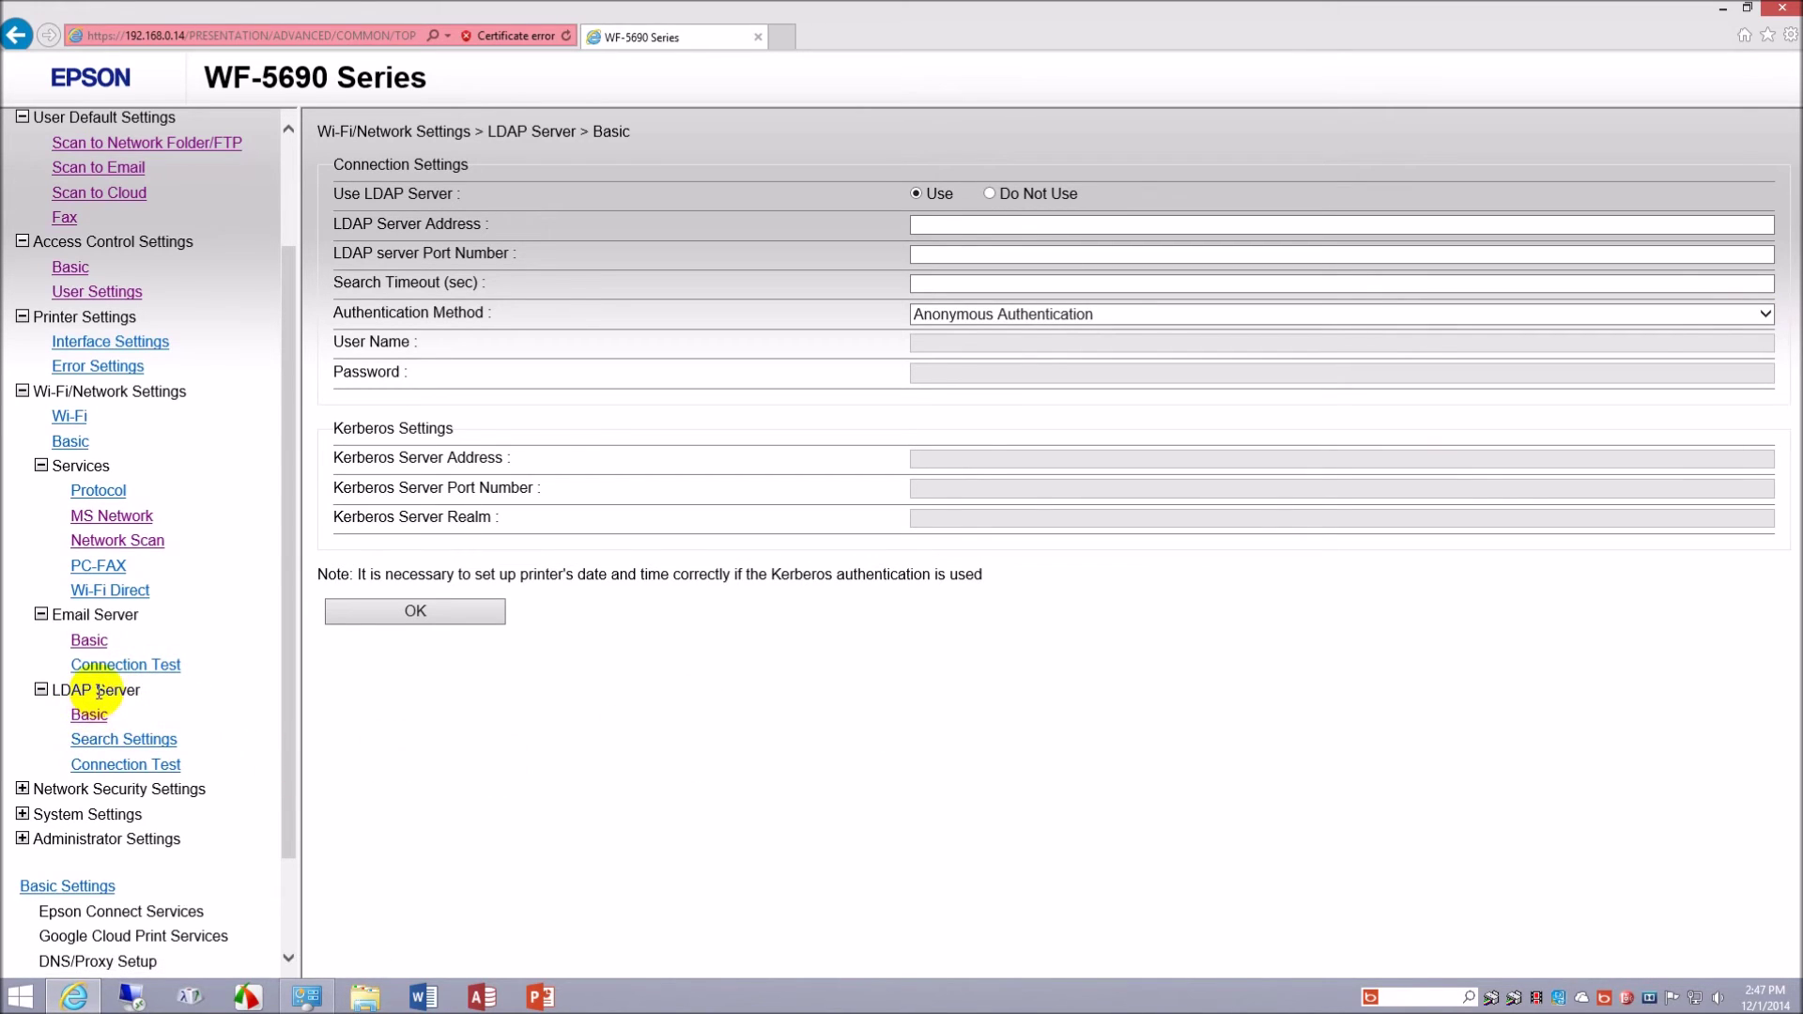
{"action": "scroll", "coordinate": [108, 731], "scroll_direction": "down", "scroll_amount": 3}
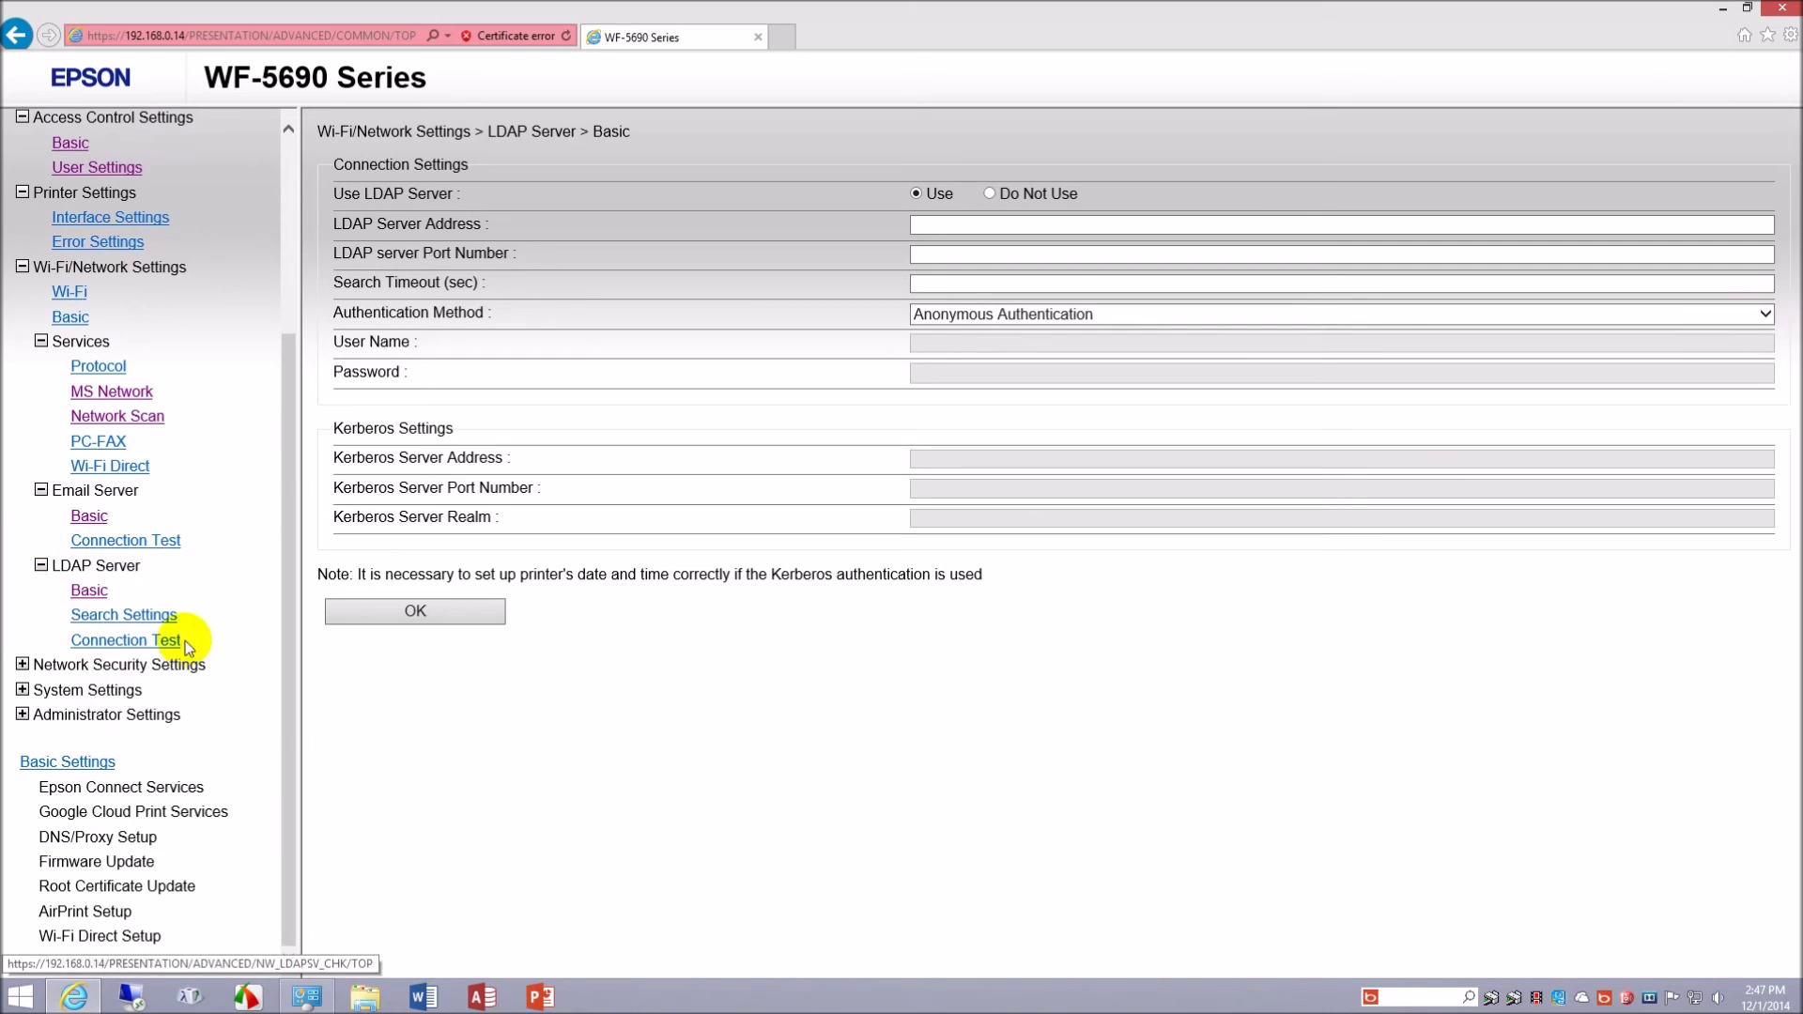
- Open the IEEE802.1X Basic page, showing wired IEEE802.1X disabled and PEAP/MSCHAPv2 as the EAP type
{"action": "left_click", "coordinate": [22, 665]}
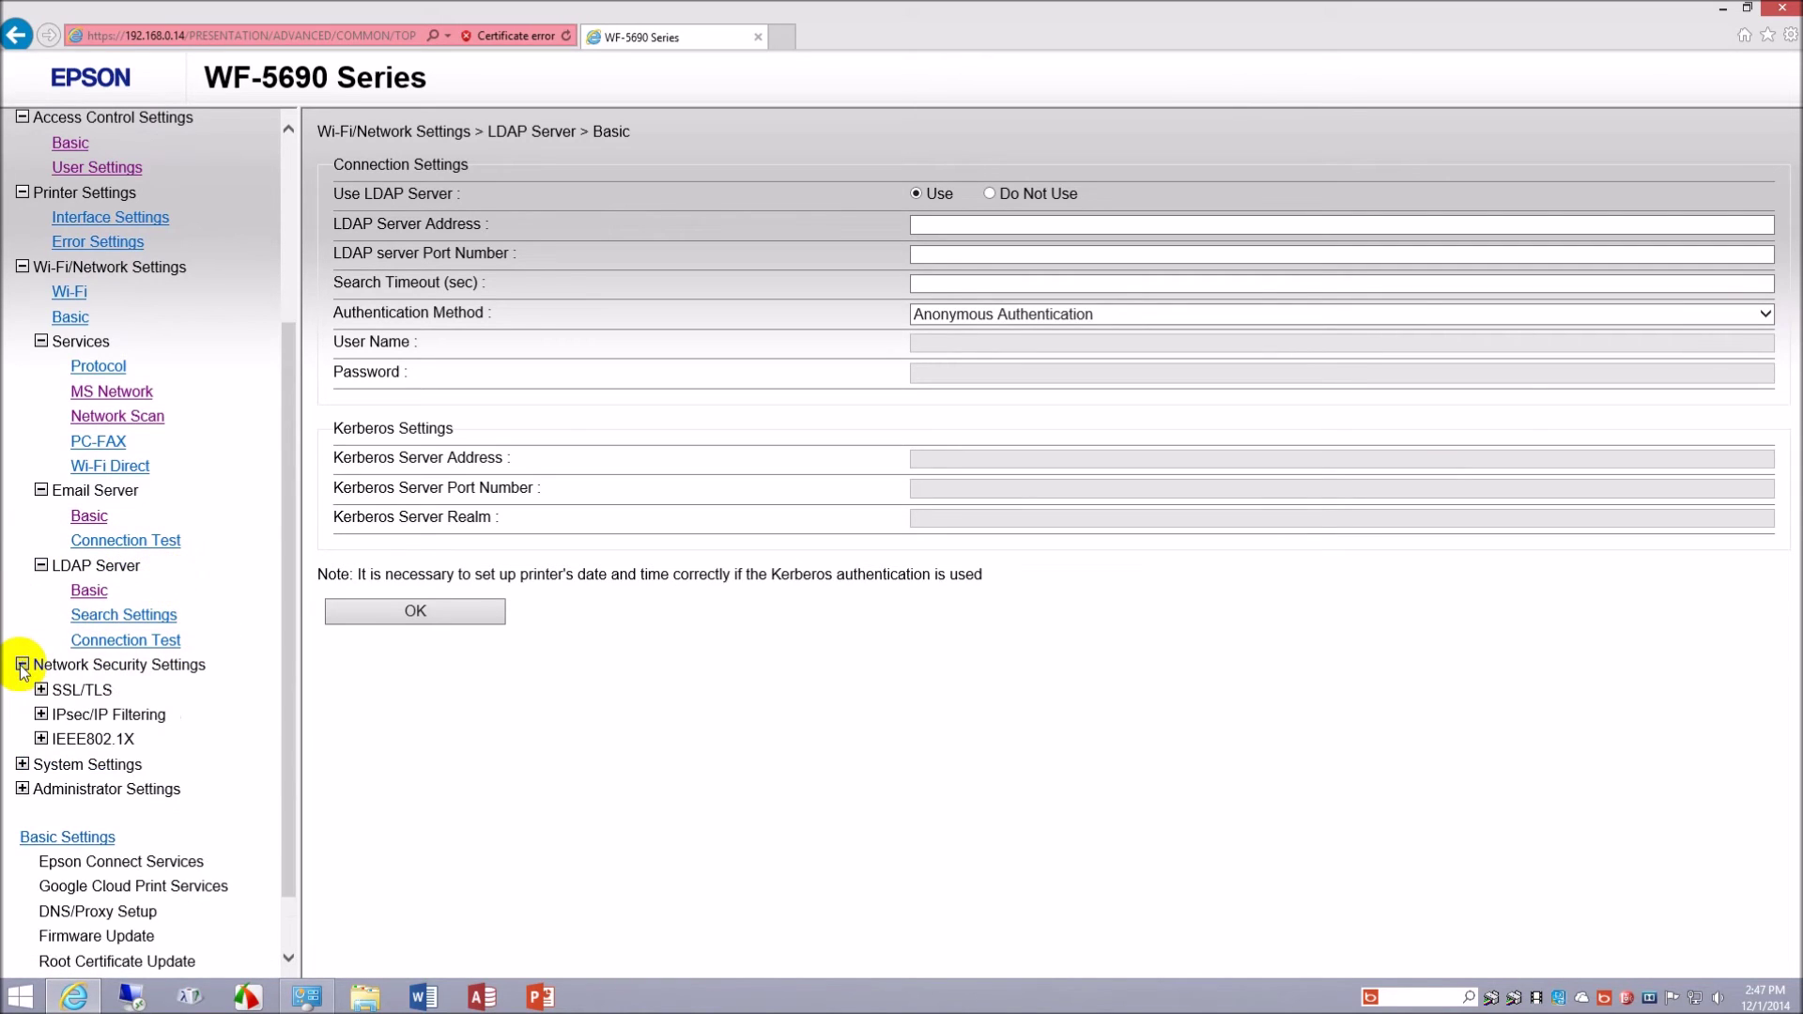
{"action": "left_click", "coordinate": [41, 739]}
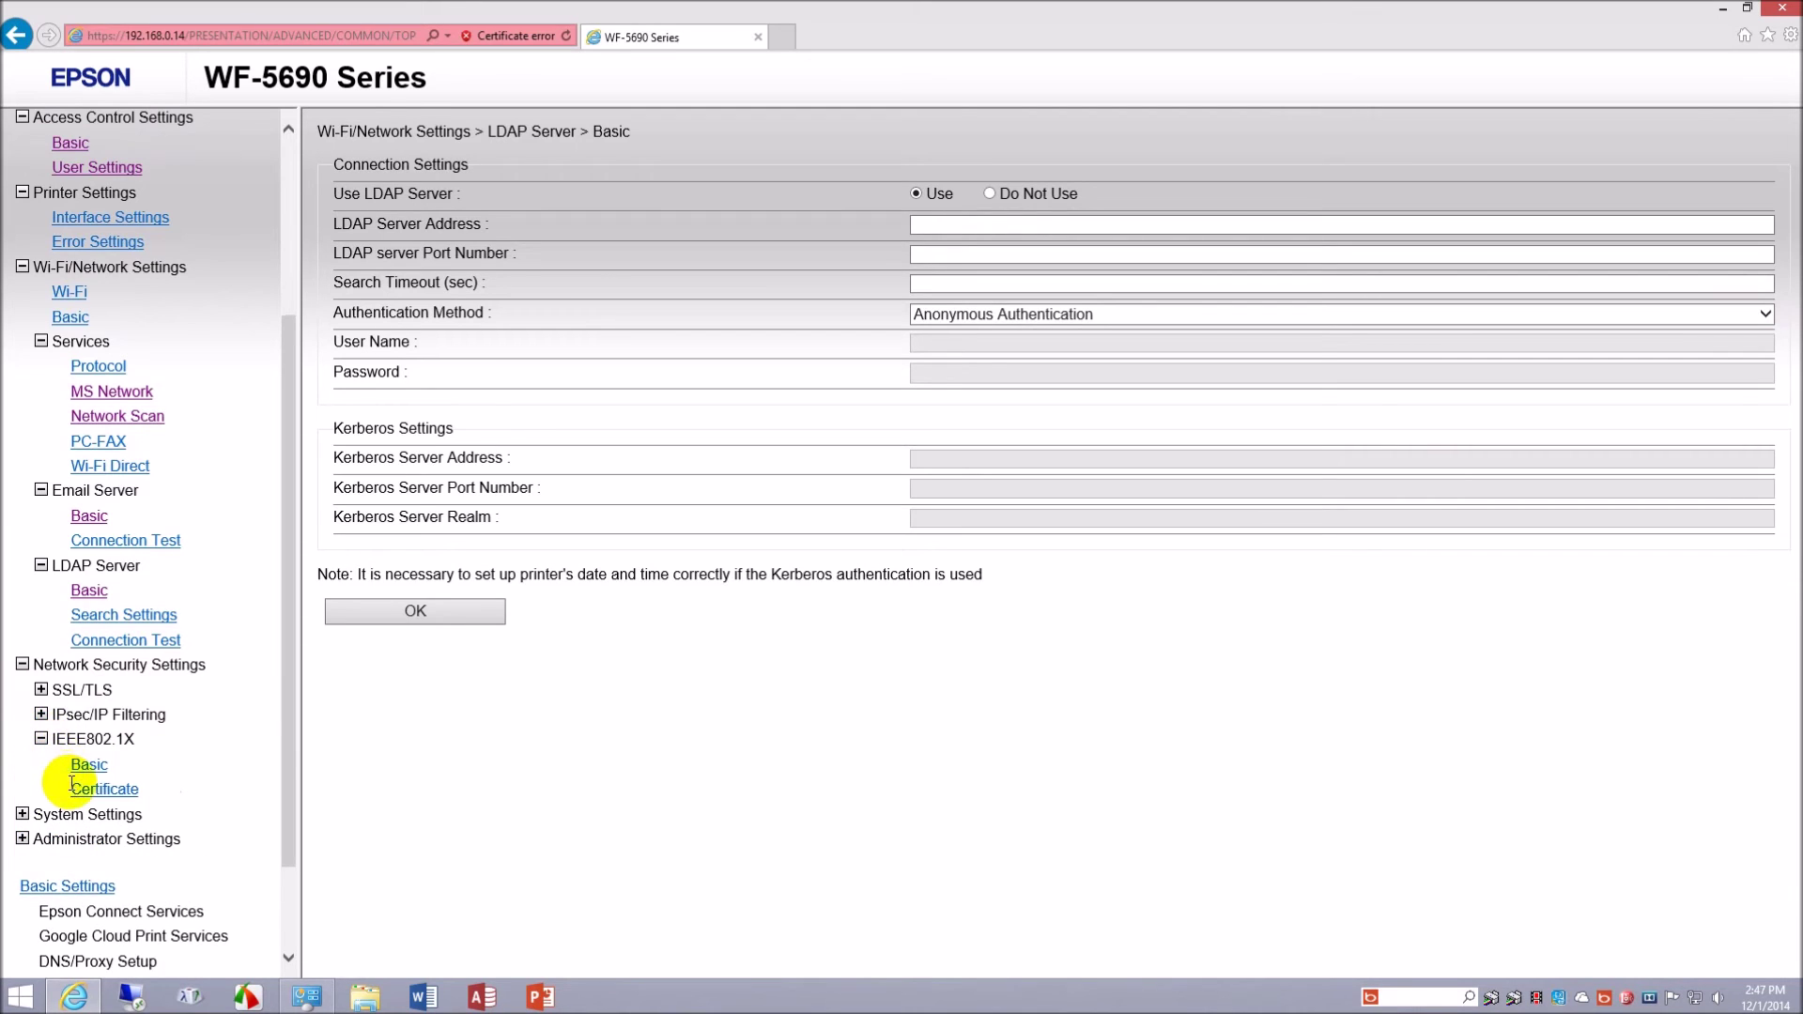
{"action": "left_click", "coordinate": [77, 766]}
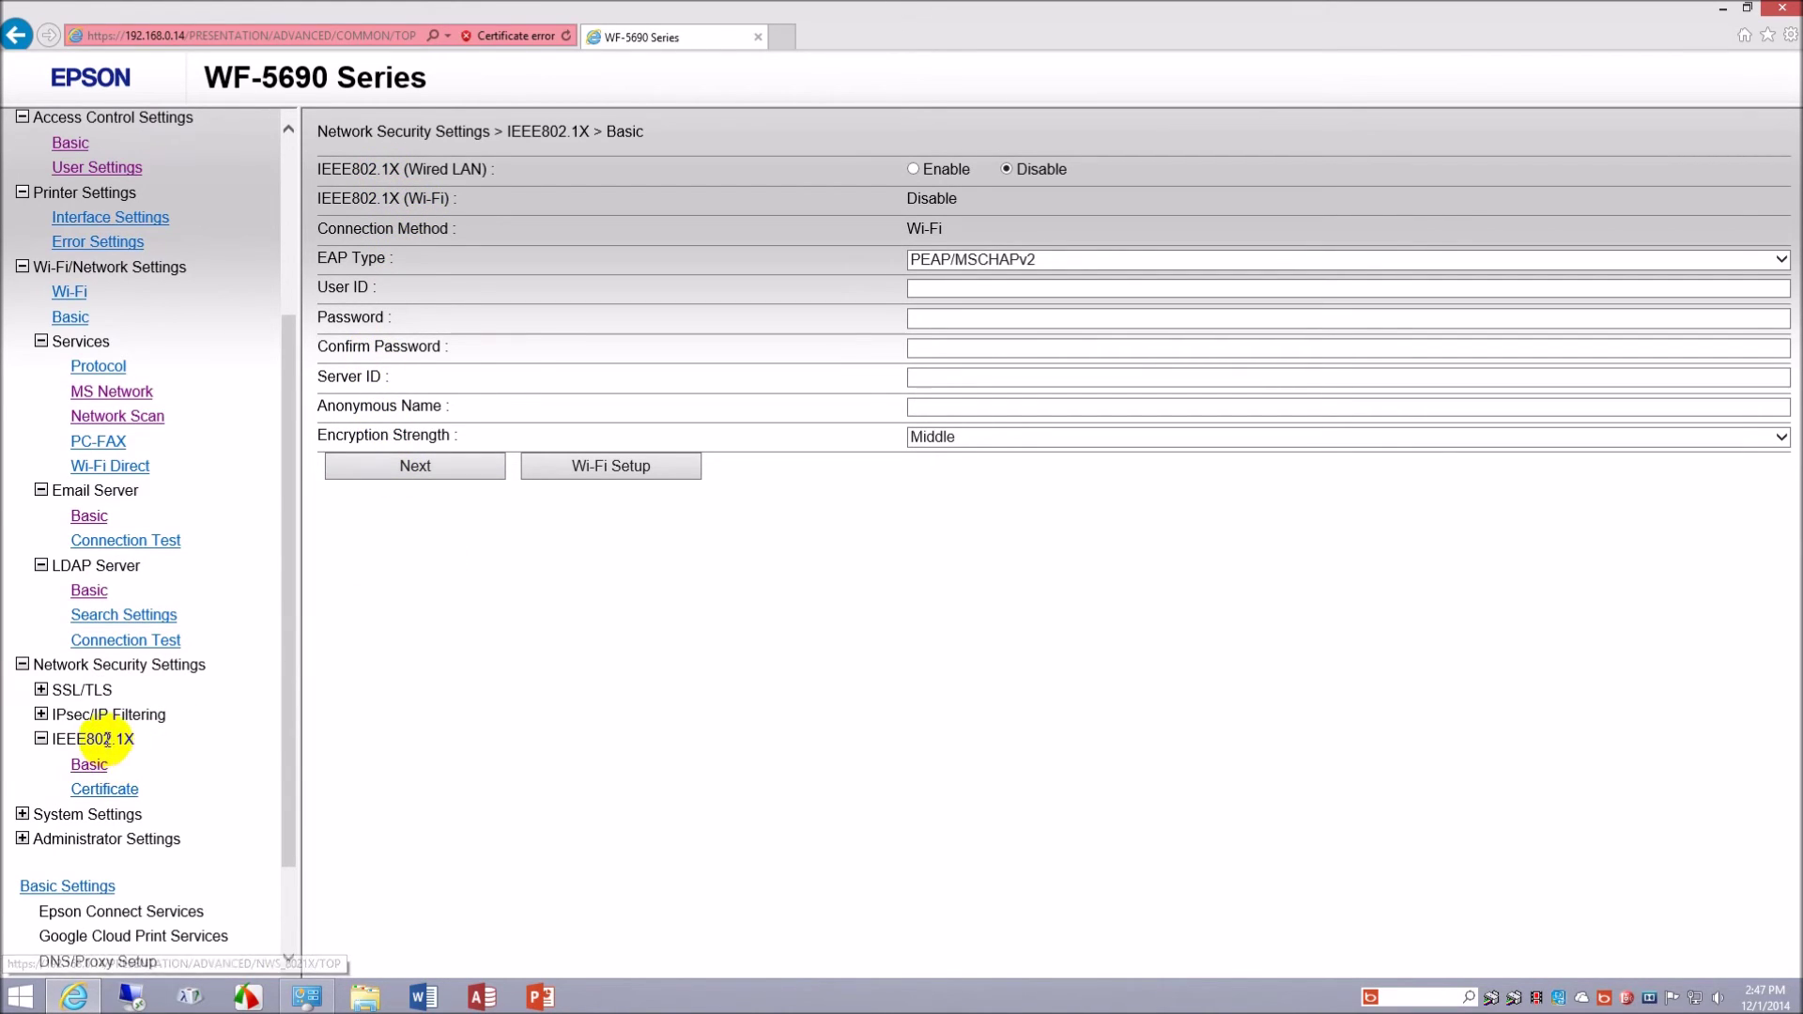
- Expand and collapse the SSL/TLS, IPsec/IP Filtering, IEEE802.1X, System and Administrator Settings groups
{"action": "left_click", "coordinate": [41, 691]}
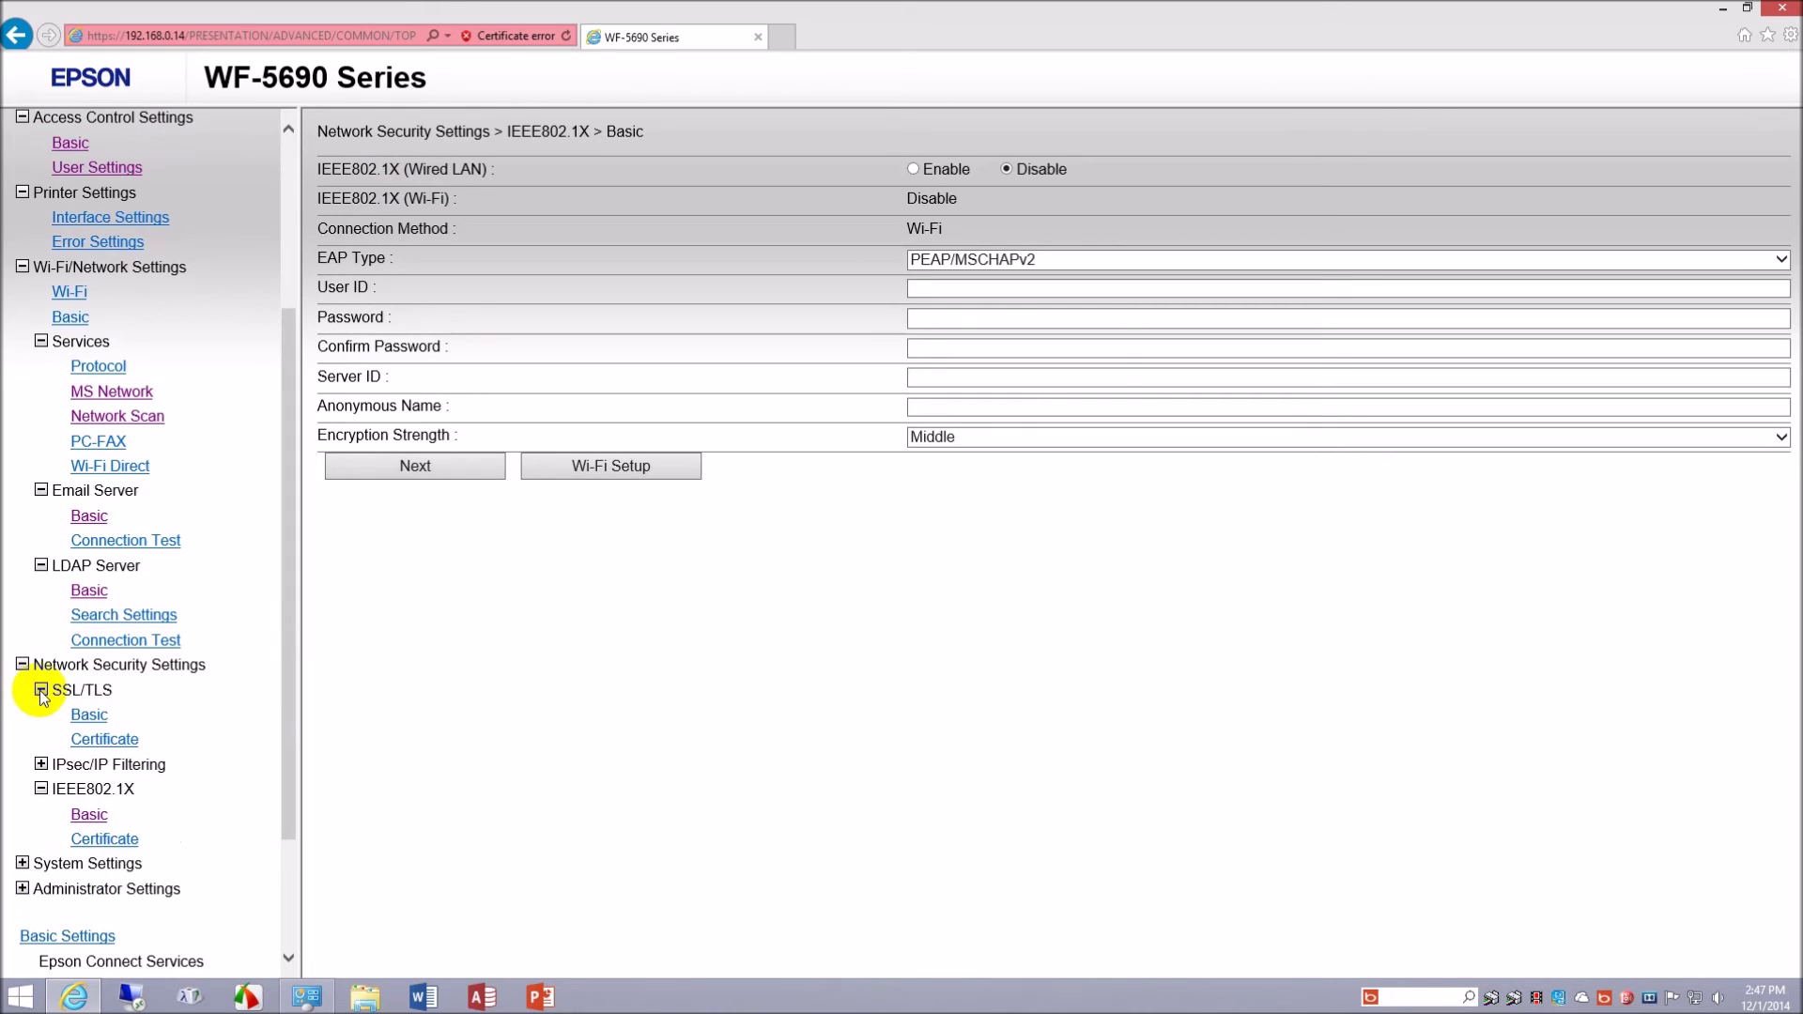
{"action": "left_click", "coordinate": [41, 691]}
{"action": "left_click", "coordinate": [41, 715]}
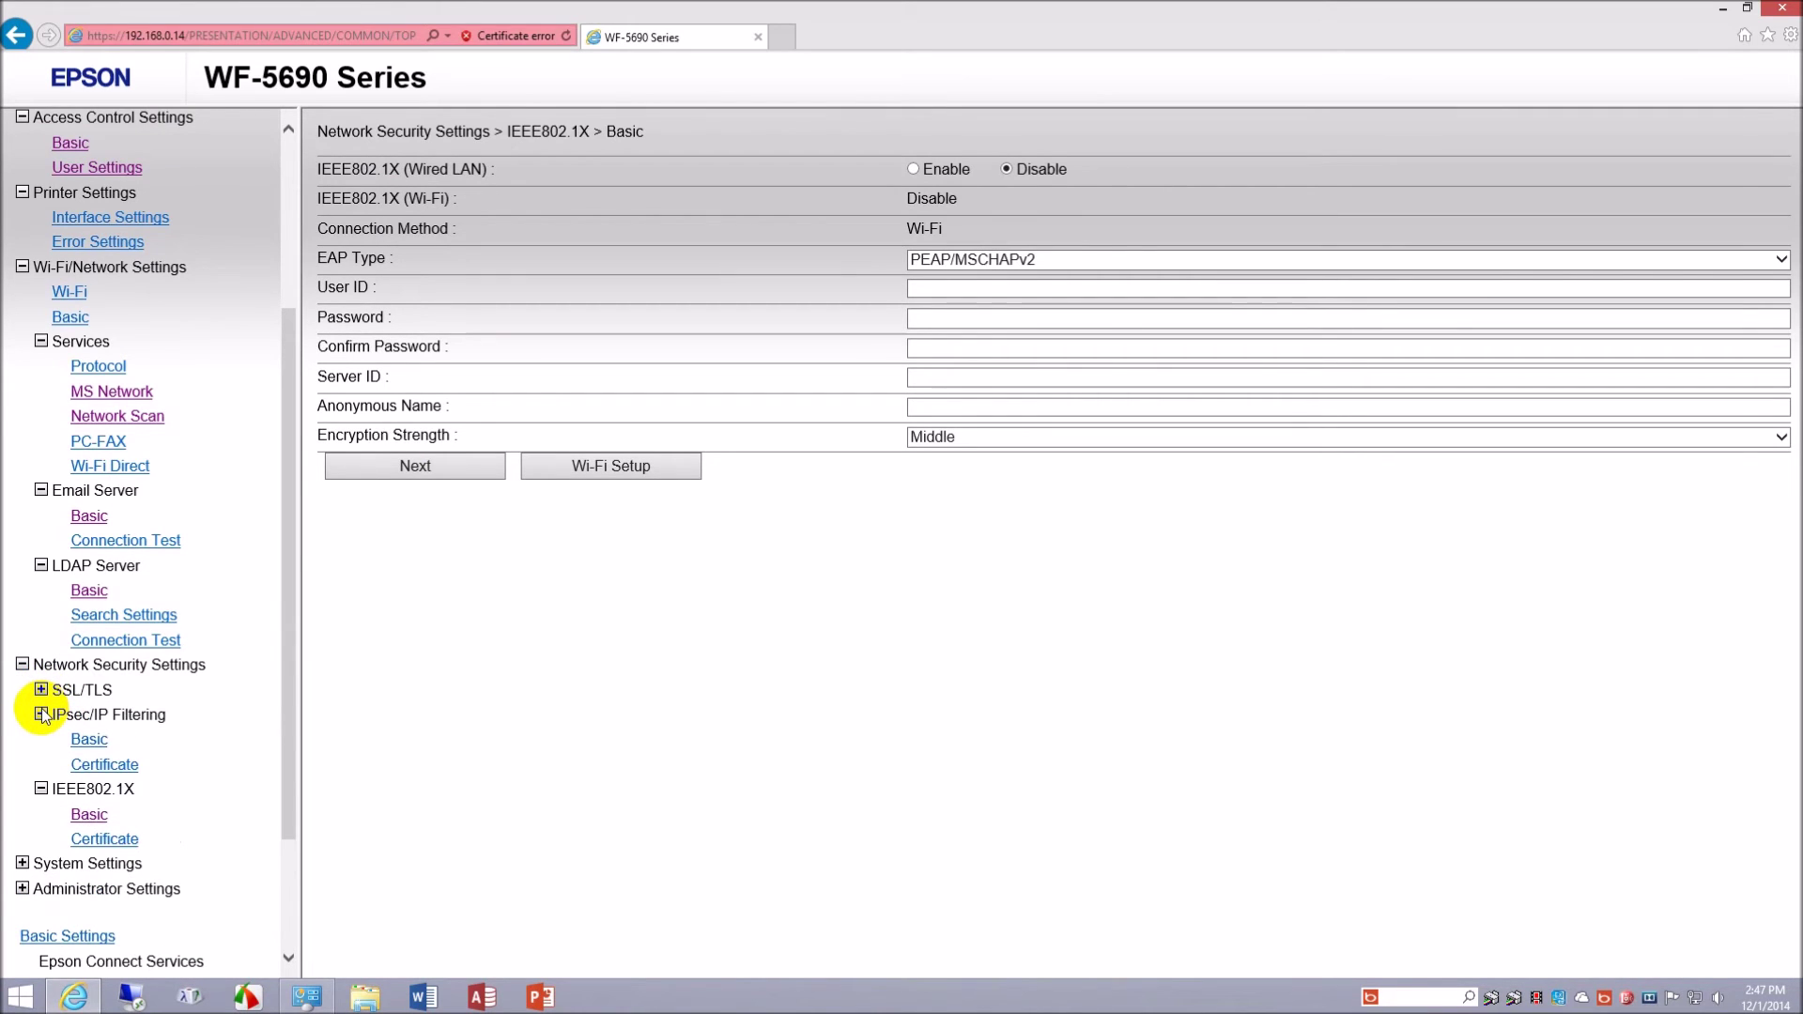
{"action": "left_click", "coordinate": [41, 715]}
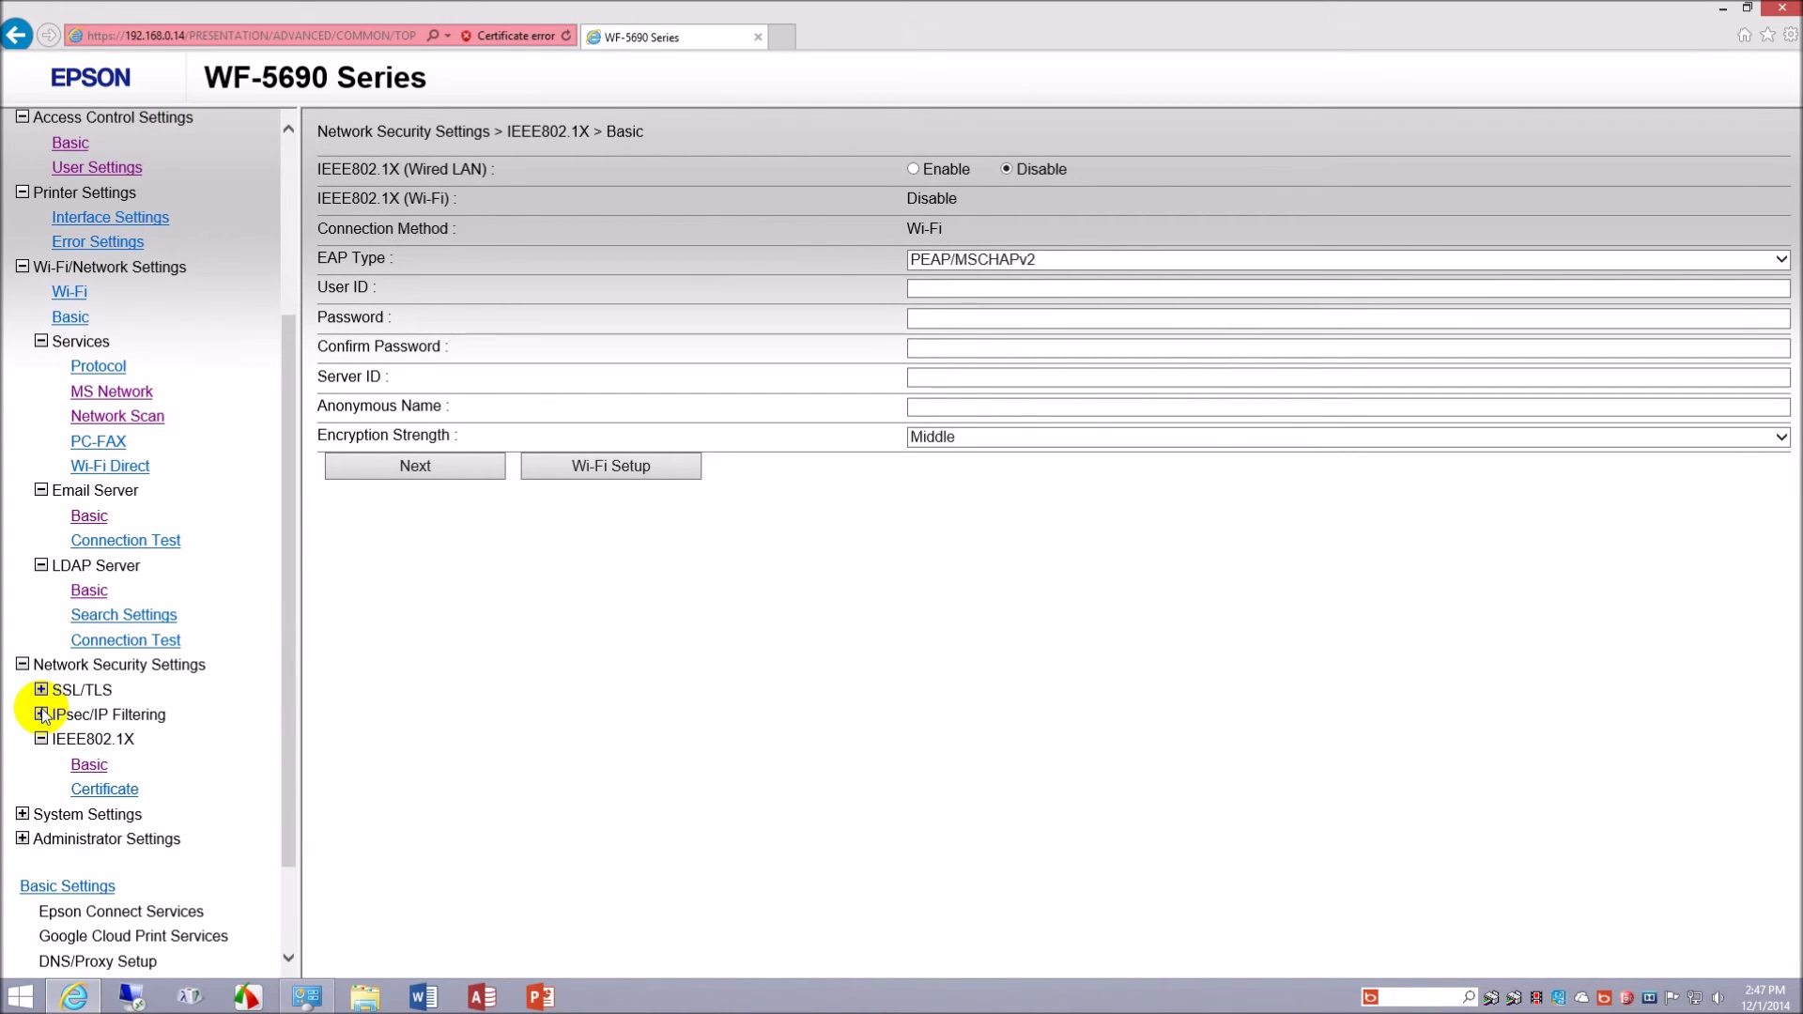
{"action": "left_click", "coordinate": [41, 739]}
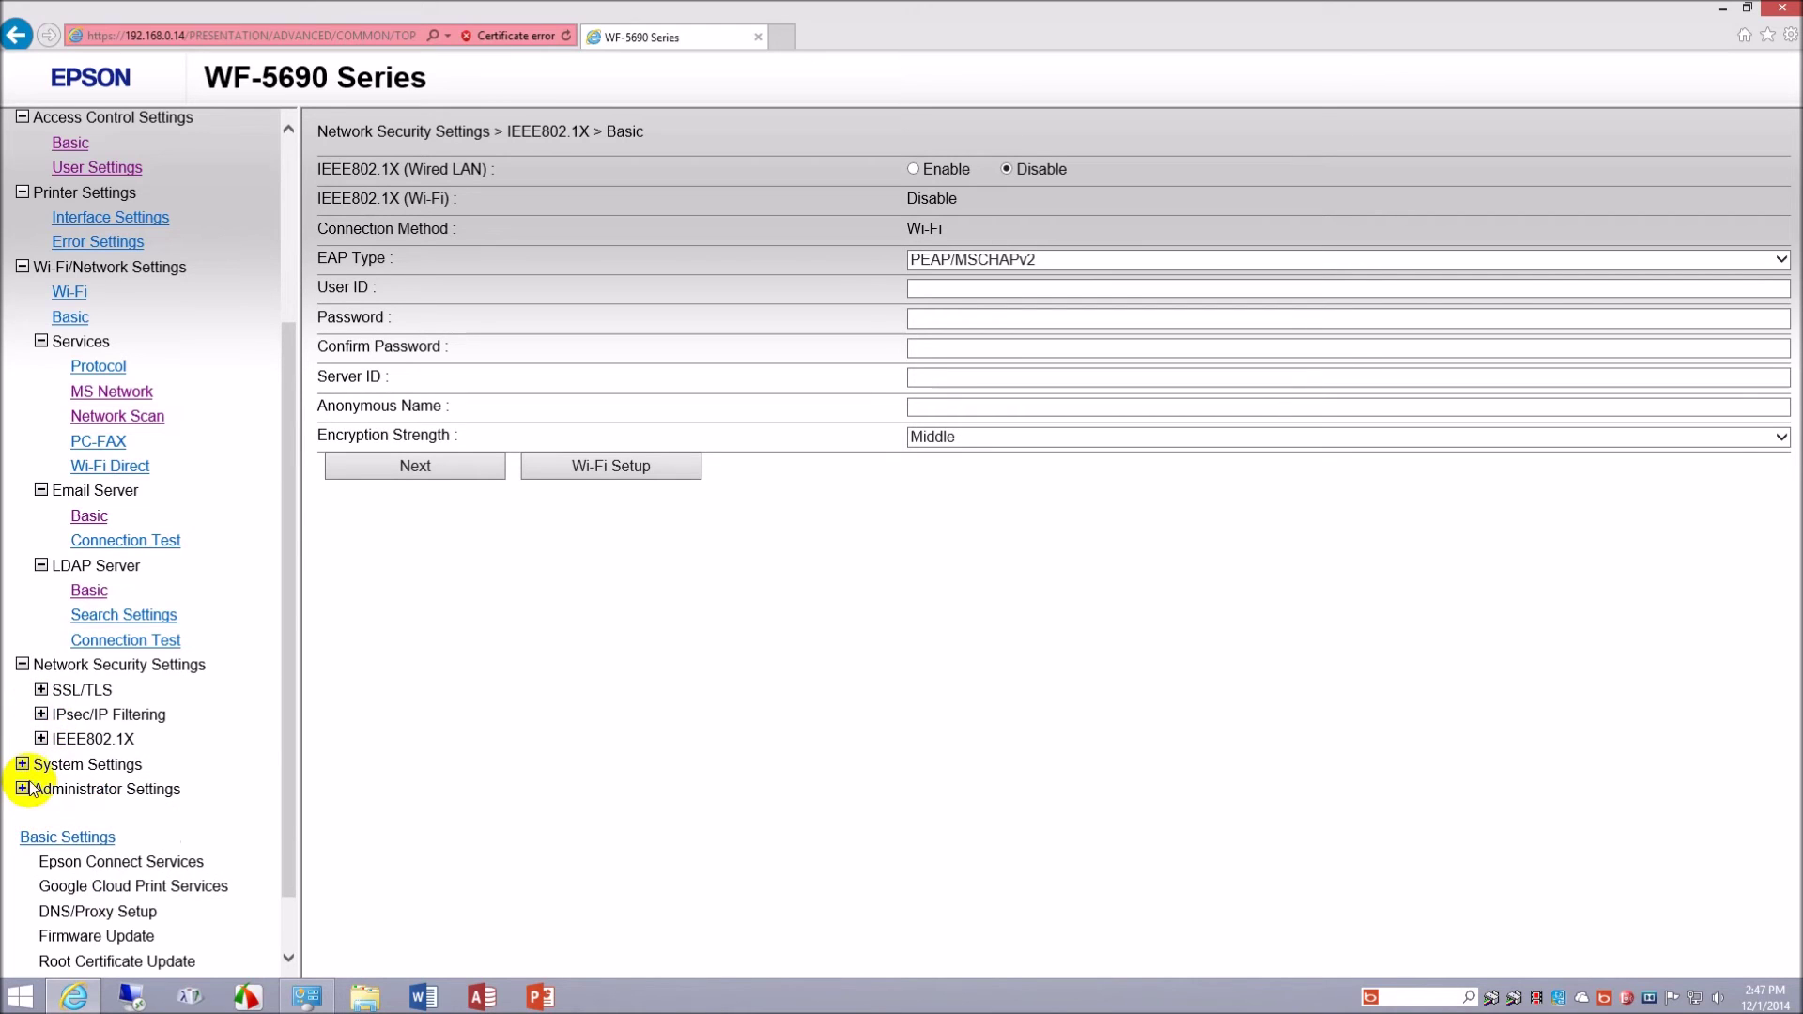
{"action": "left_click", "coordinate": [23, 765]}
{"action": "left_click", "coordinate": [22, 766]}
{"action": "left_click", "coordinate": [22, 790]}
{"action": "left_click", "coordinate": [22, 789]}
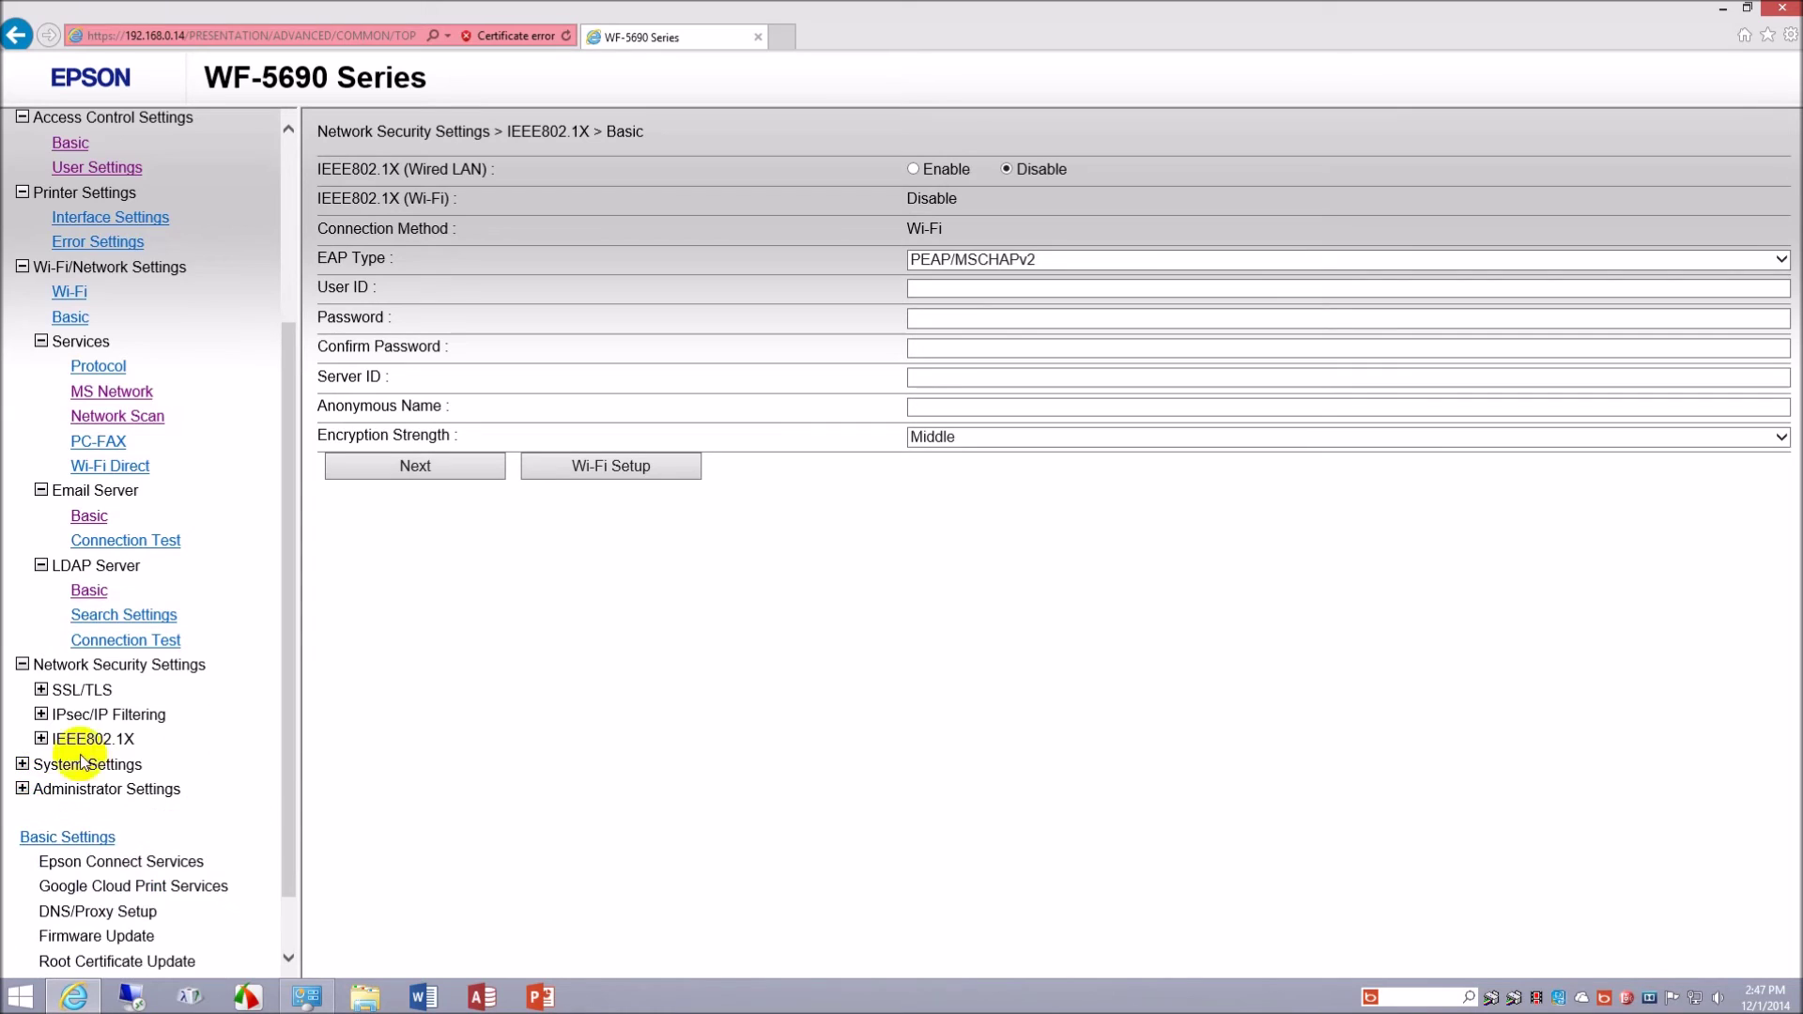
{"action": "scroll", "coordinate": [234, 663], "scroll_direction": "down", "scroll_amount": 1}
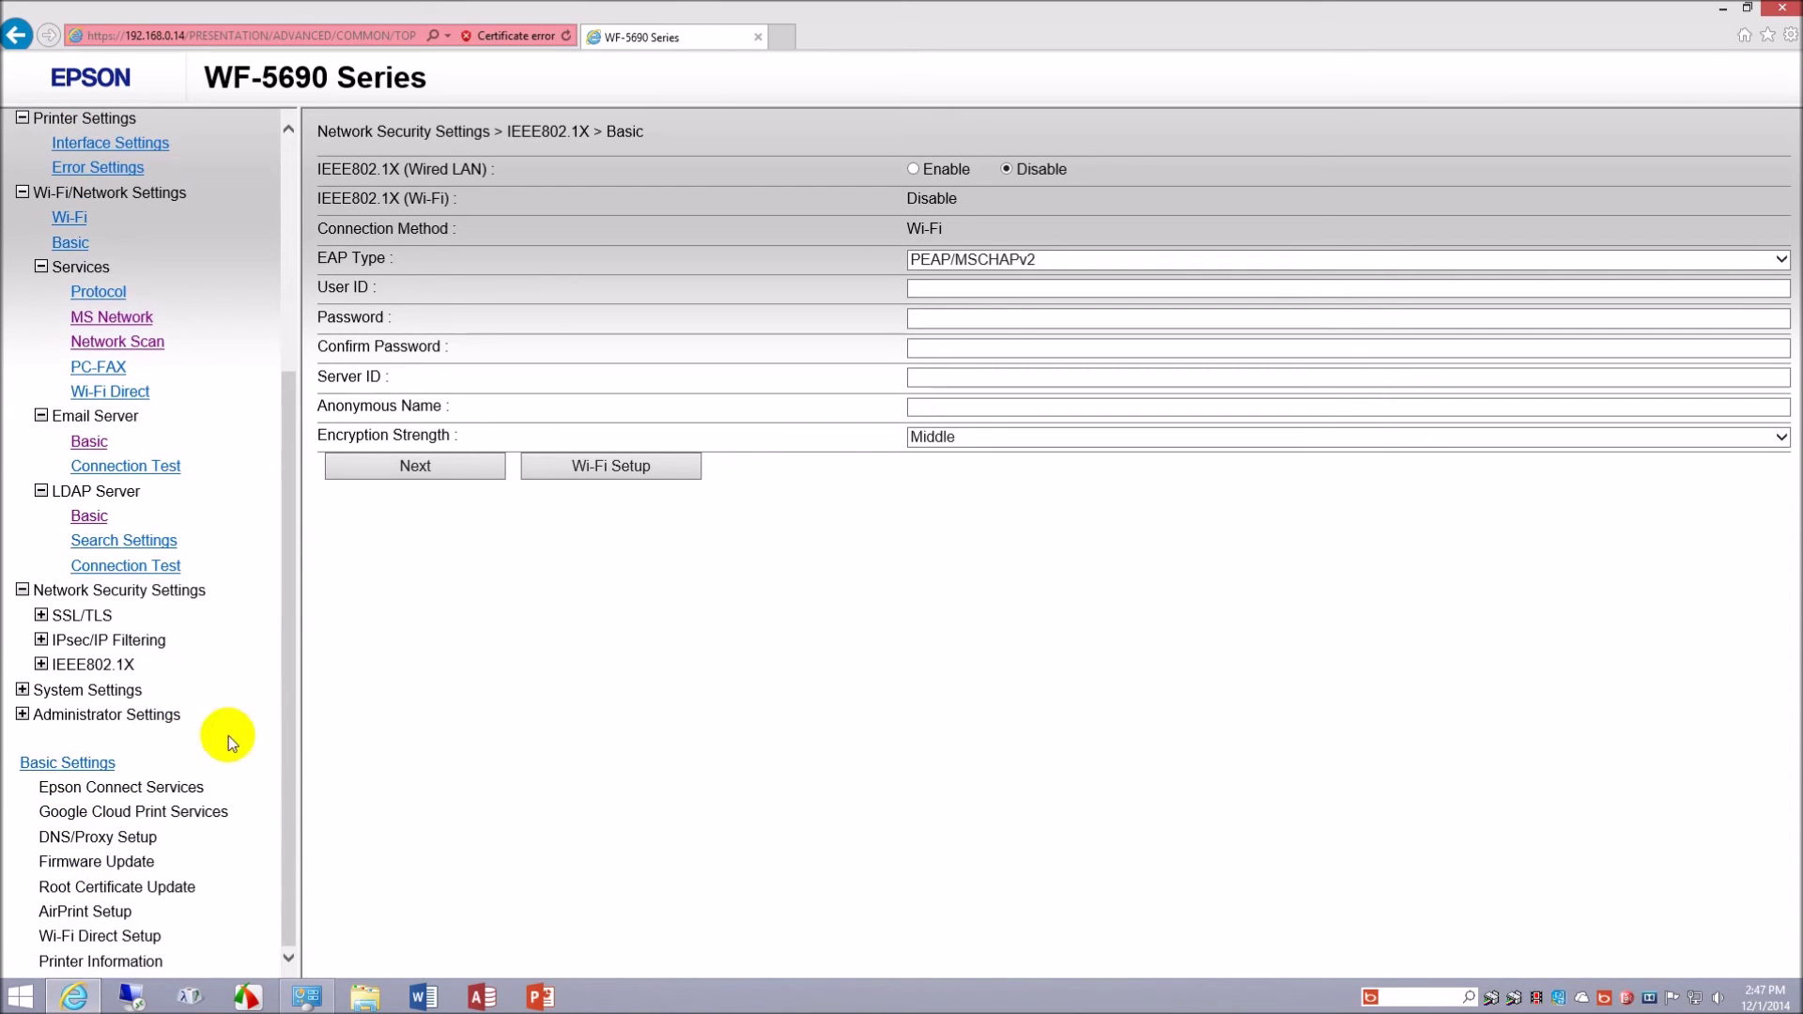
{"action": "scroll", "coordinate": [192, 551], "scroll_direction": "up", "scroll_amount": 4}
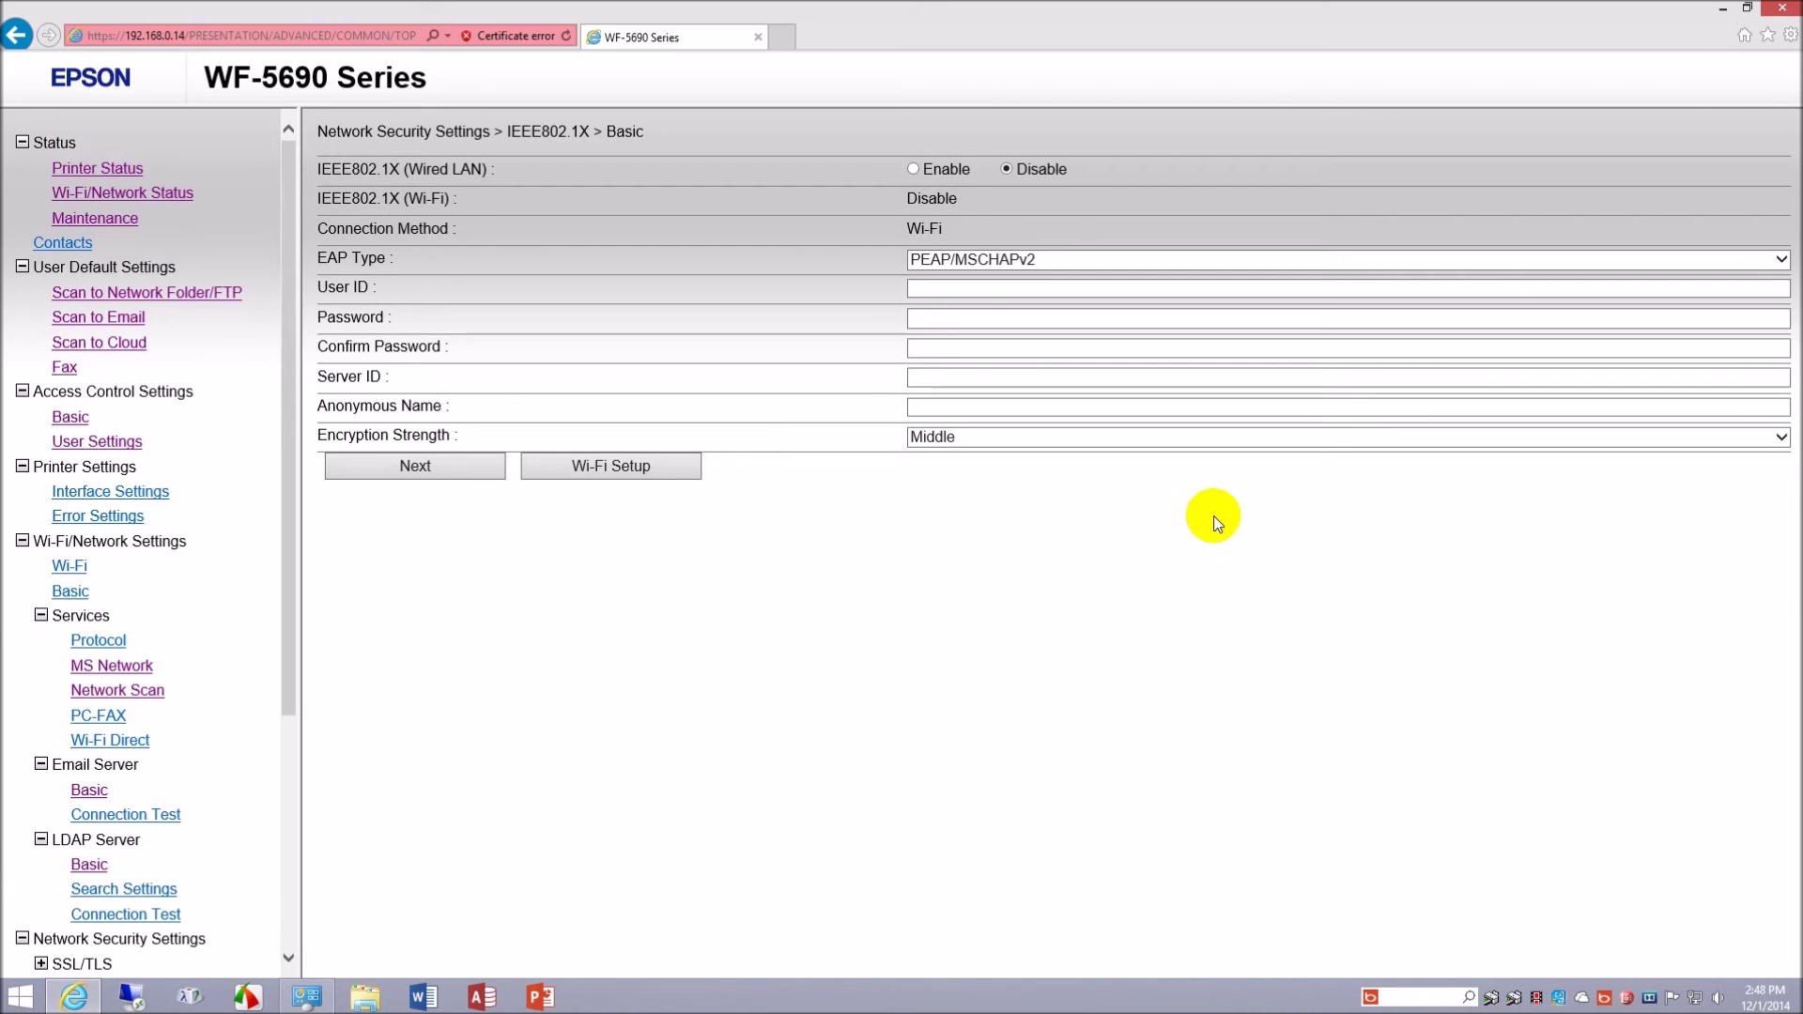
- Close the web configuration and check the WF-5690 Series(Network) status from the tray, which shows Ready
{"action": "left_click", "coordinate": [1786, 12]}
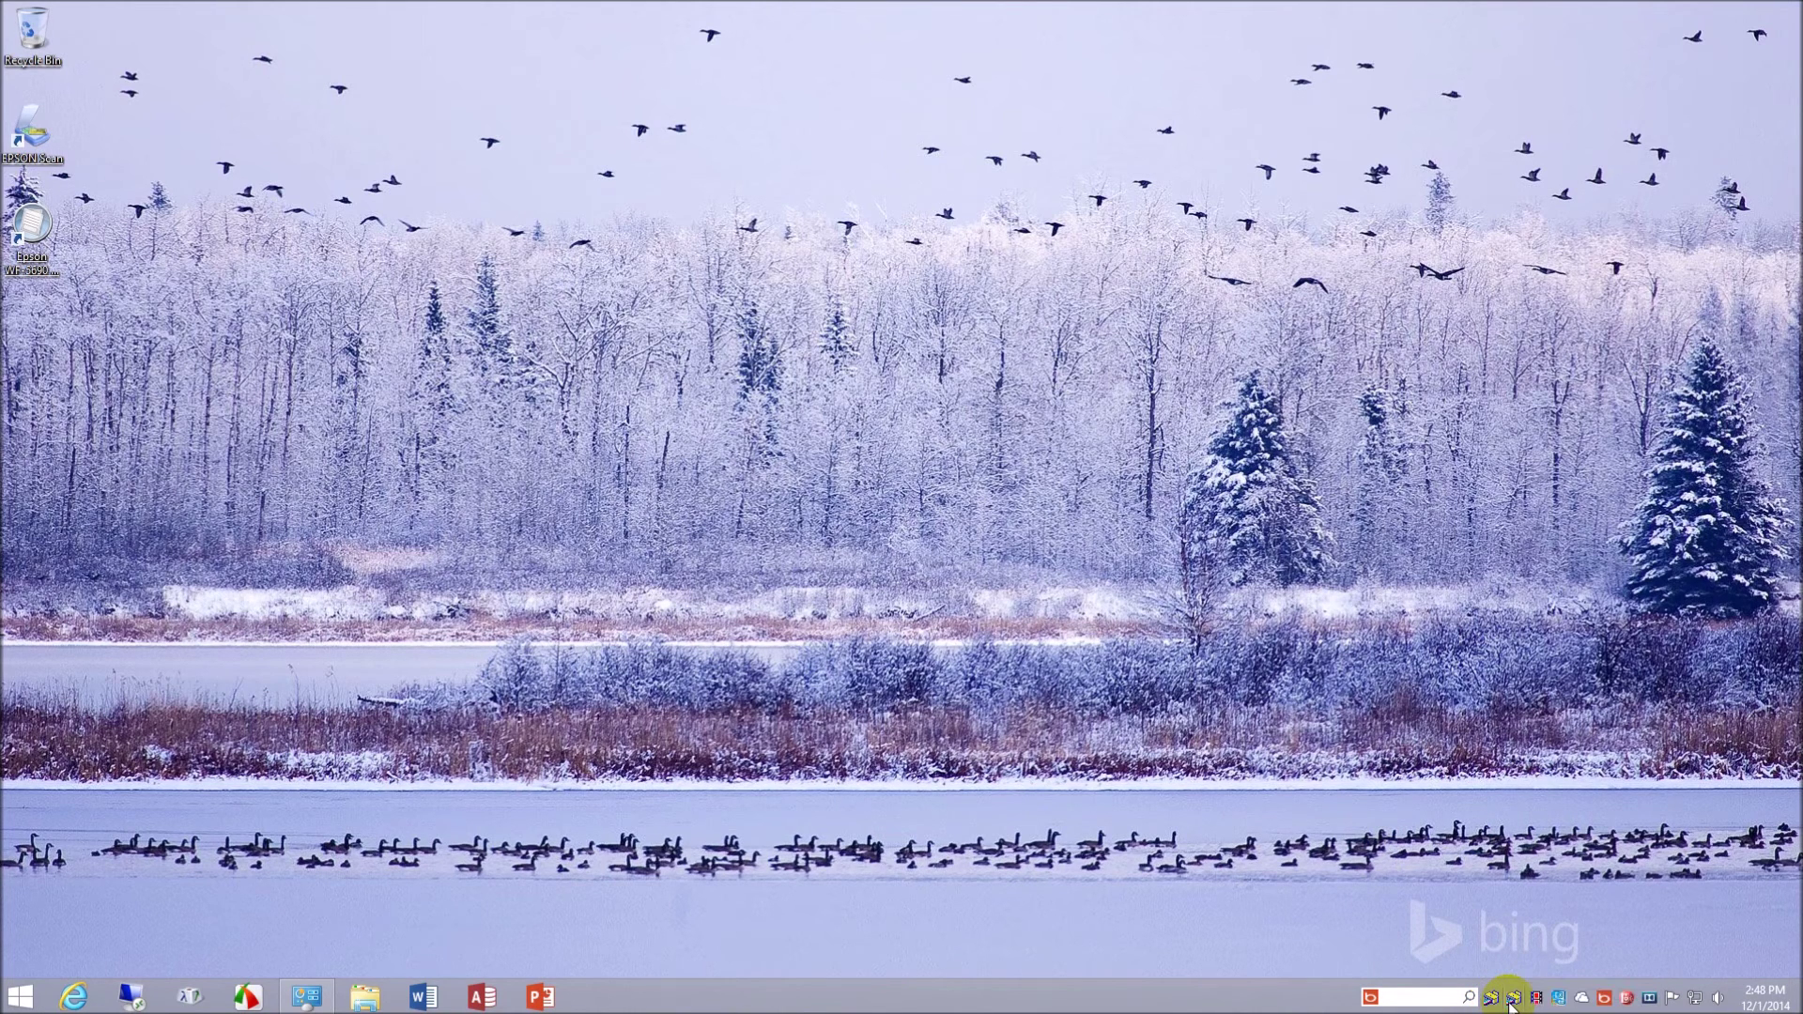
{"action": "right_click", "coordinate": [1512, 1003]}
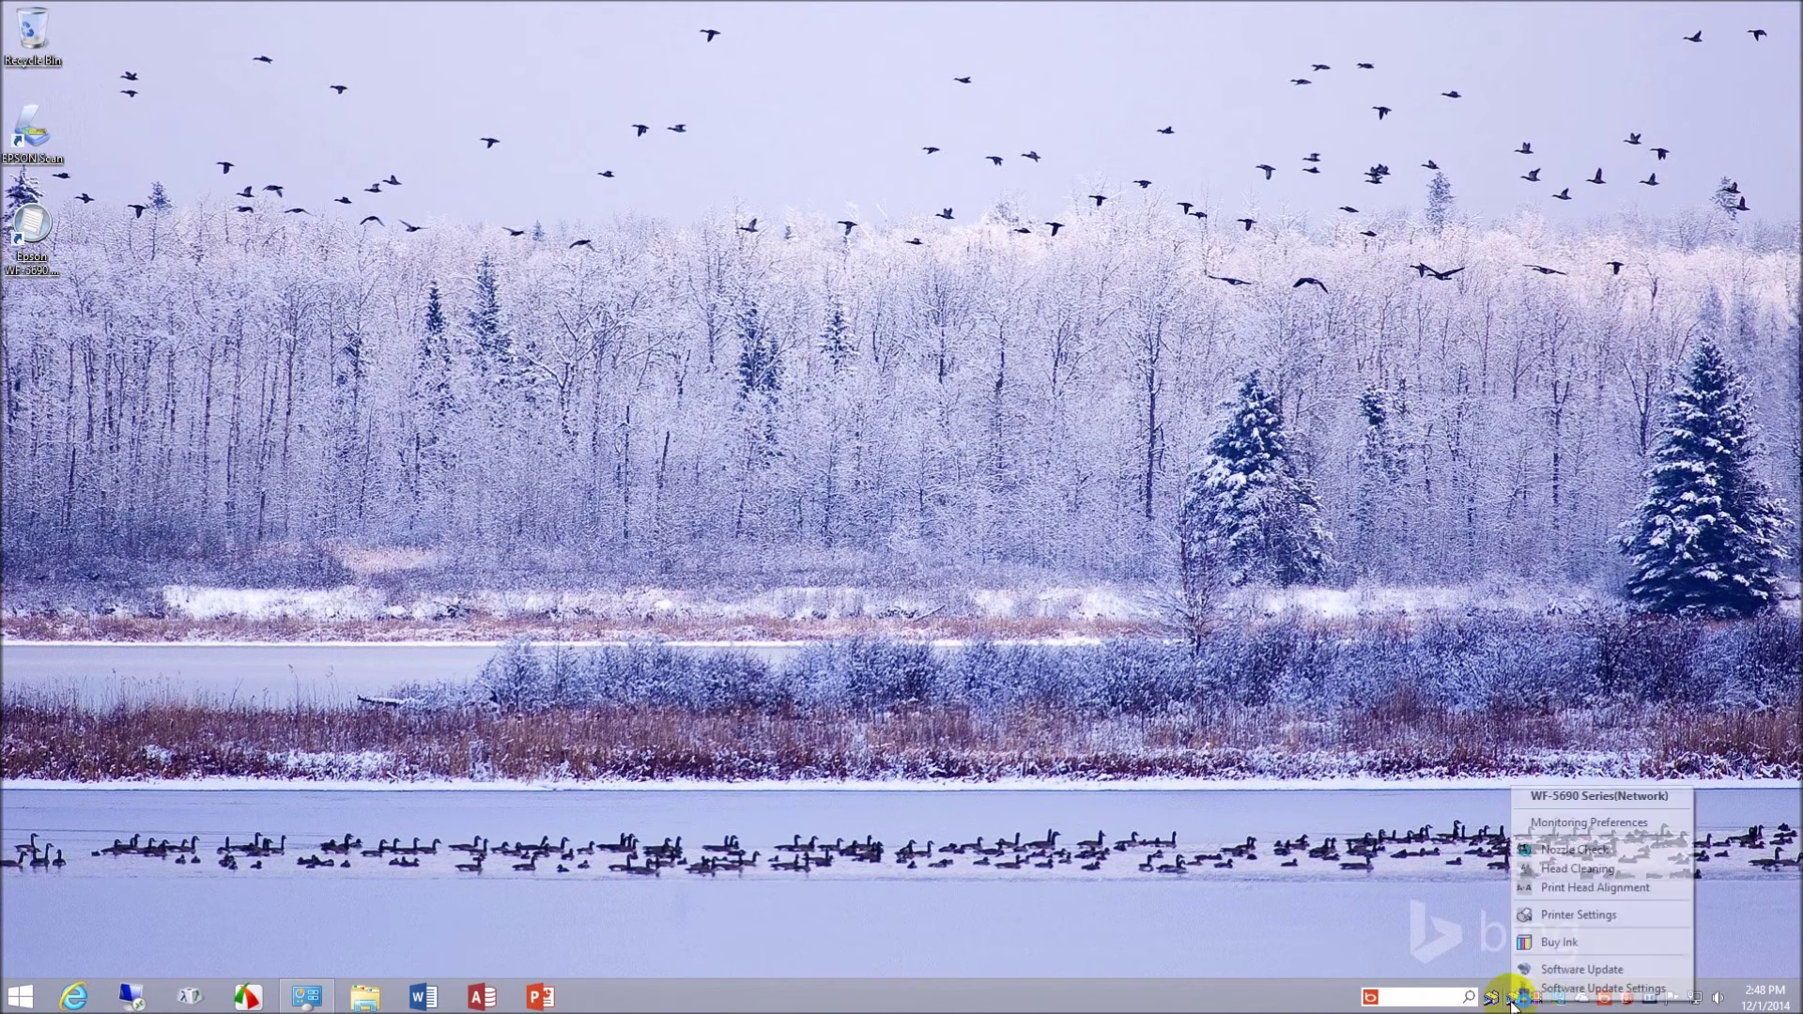
{"action": "left_click", "coordinate": [1599, 795]}
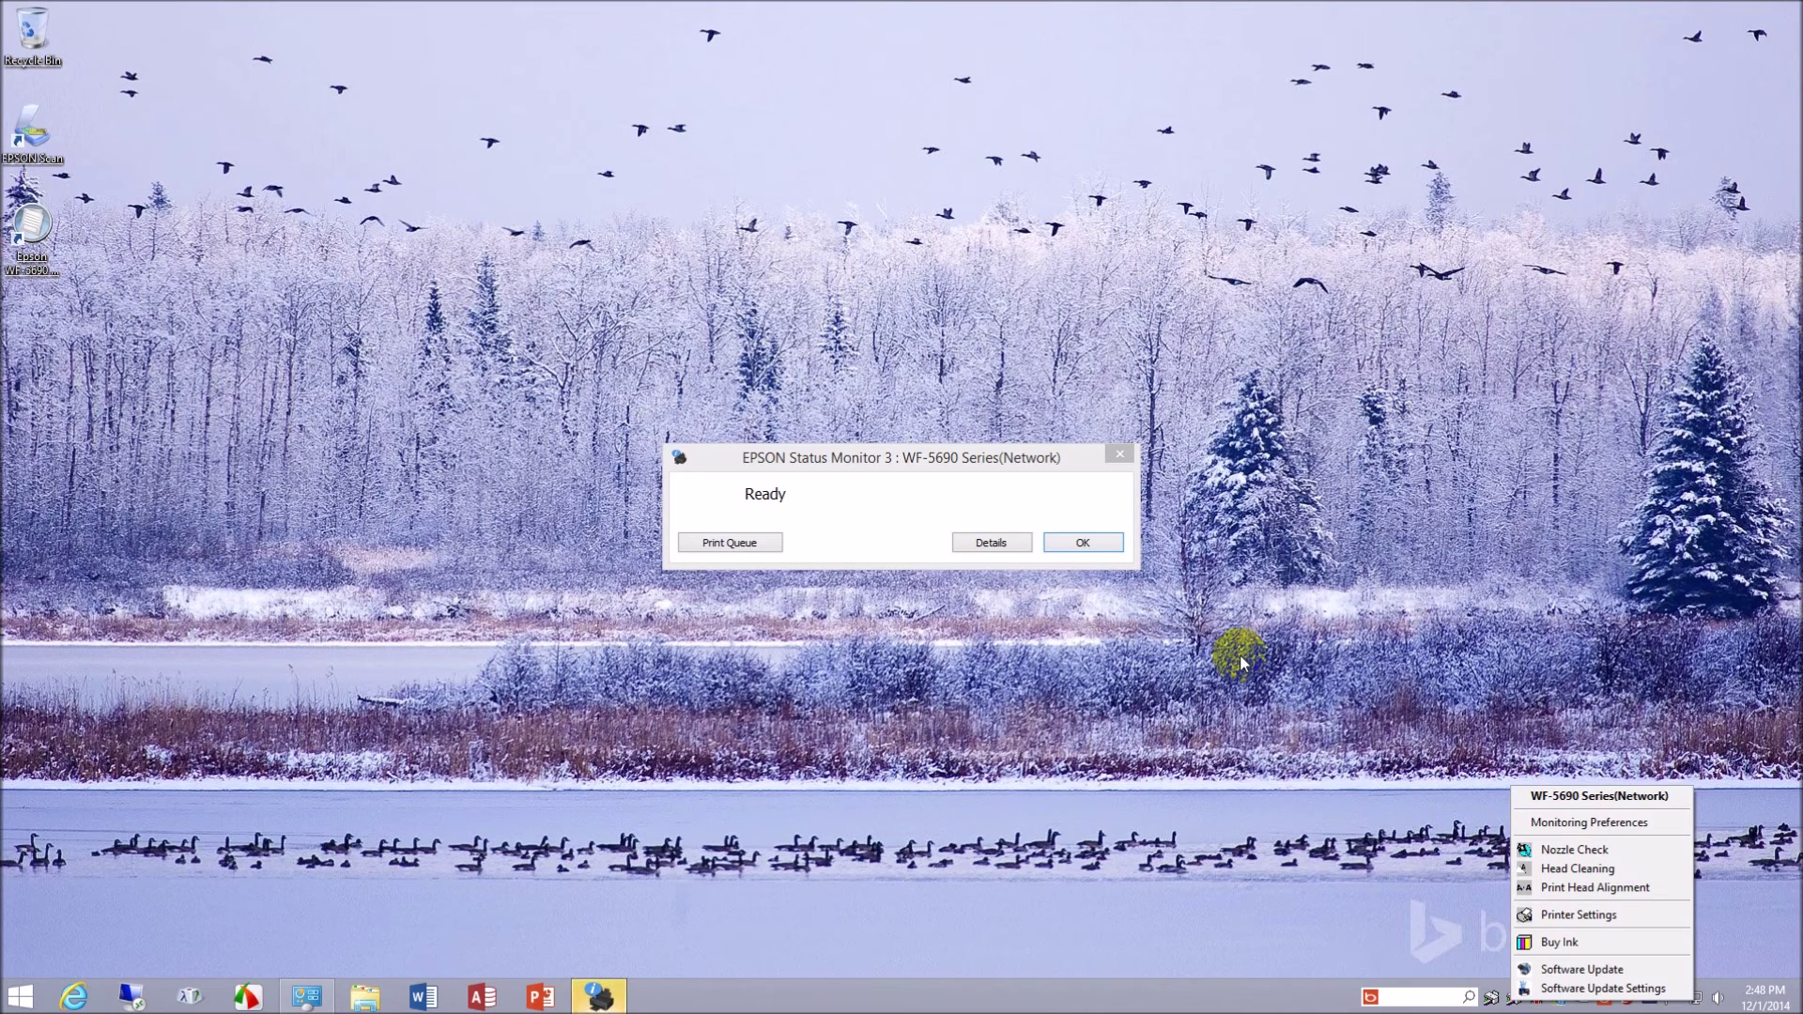
{"action": "left_click", "coordinate": [1102, 547]}
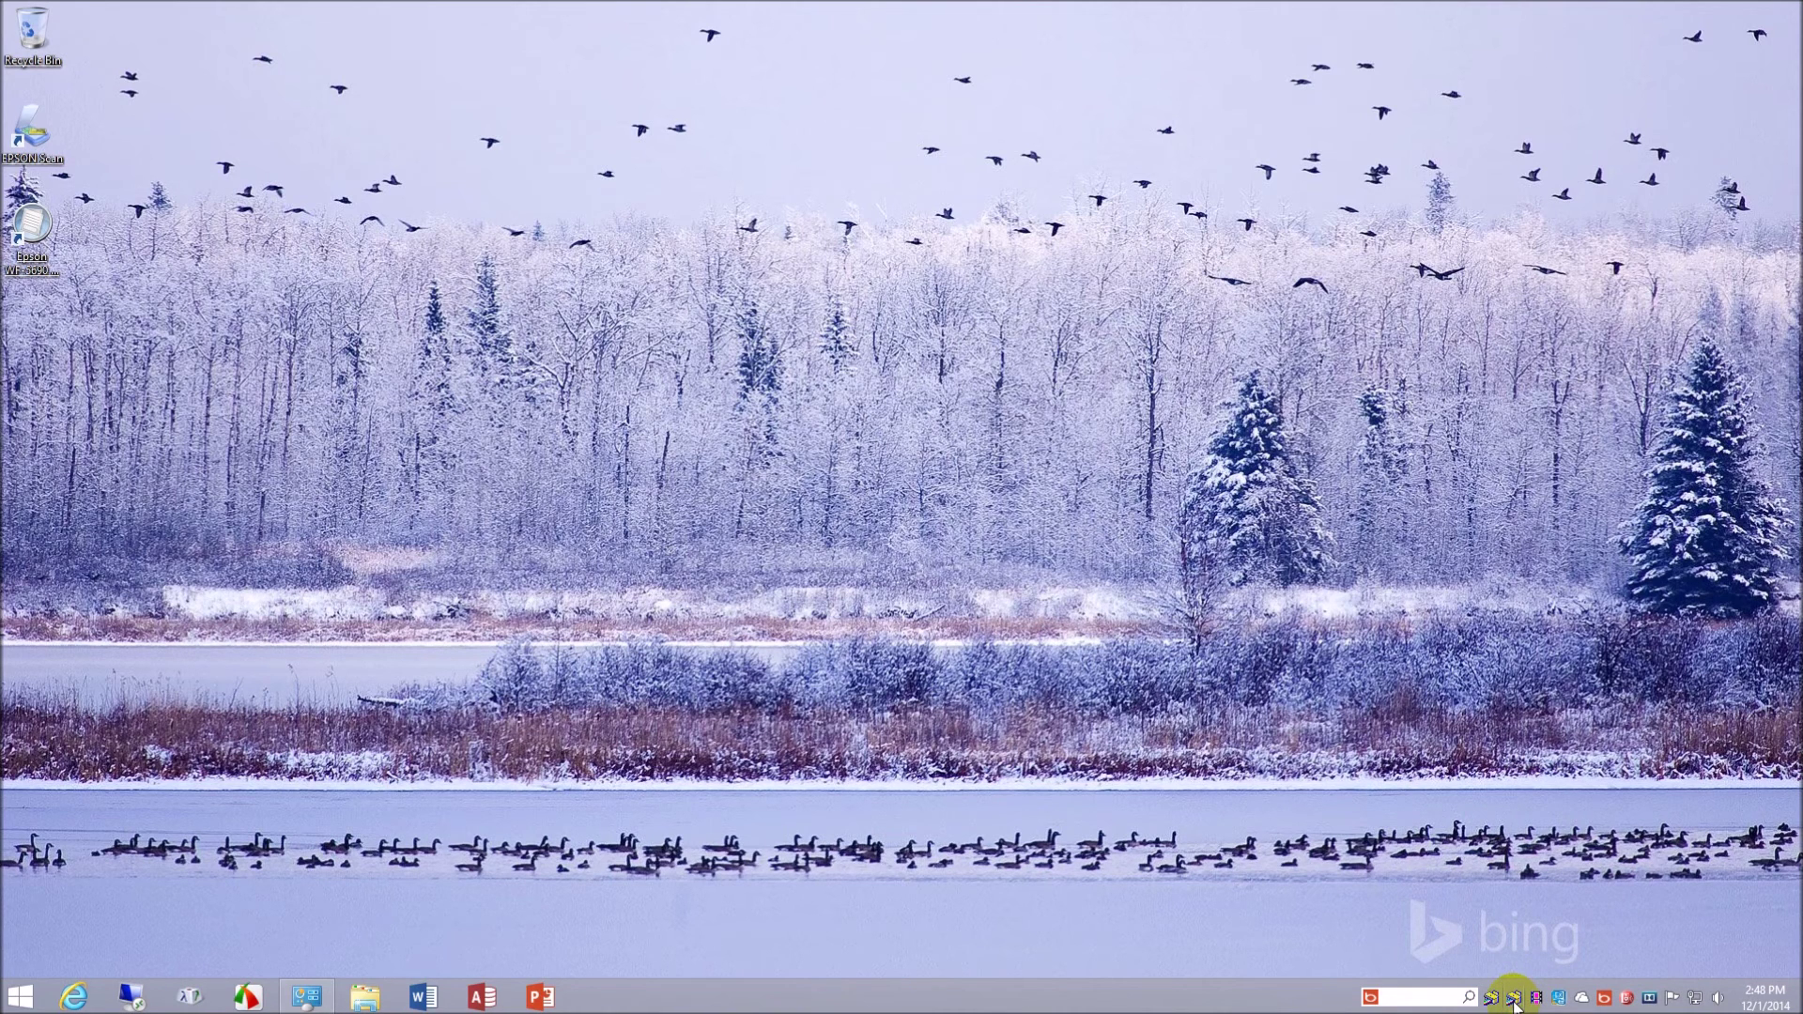
- Recheck the WF-5690 printer status from the tray icon and dismiss the Ready report
{"action": "right_click", "coordinate": [1514, 1003]}
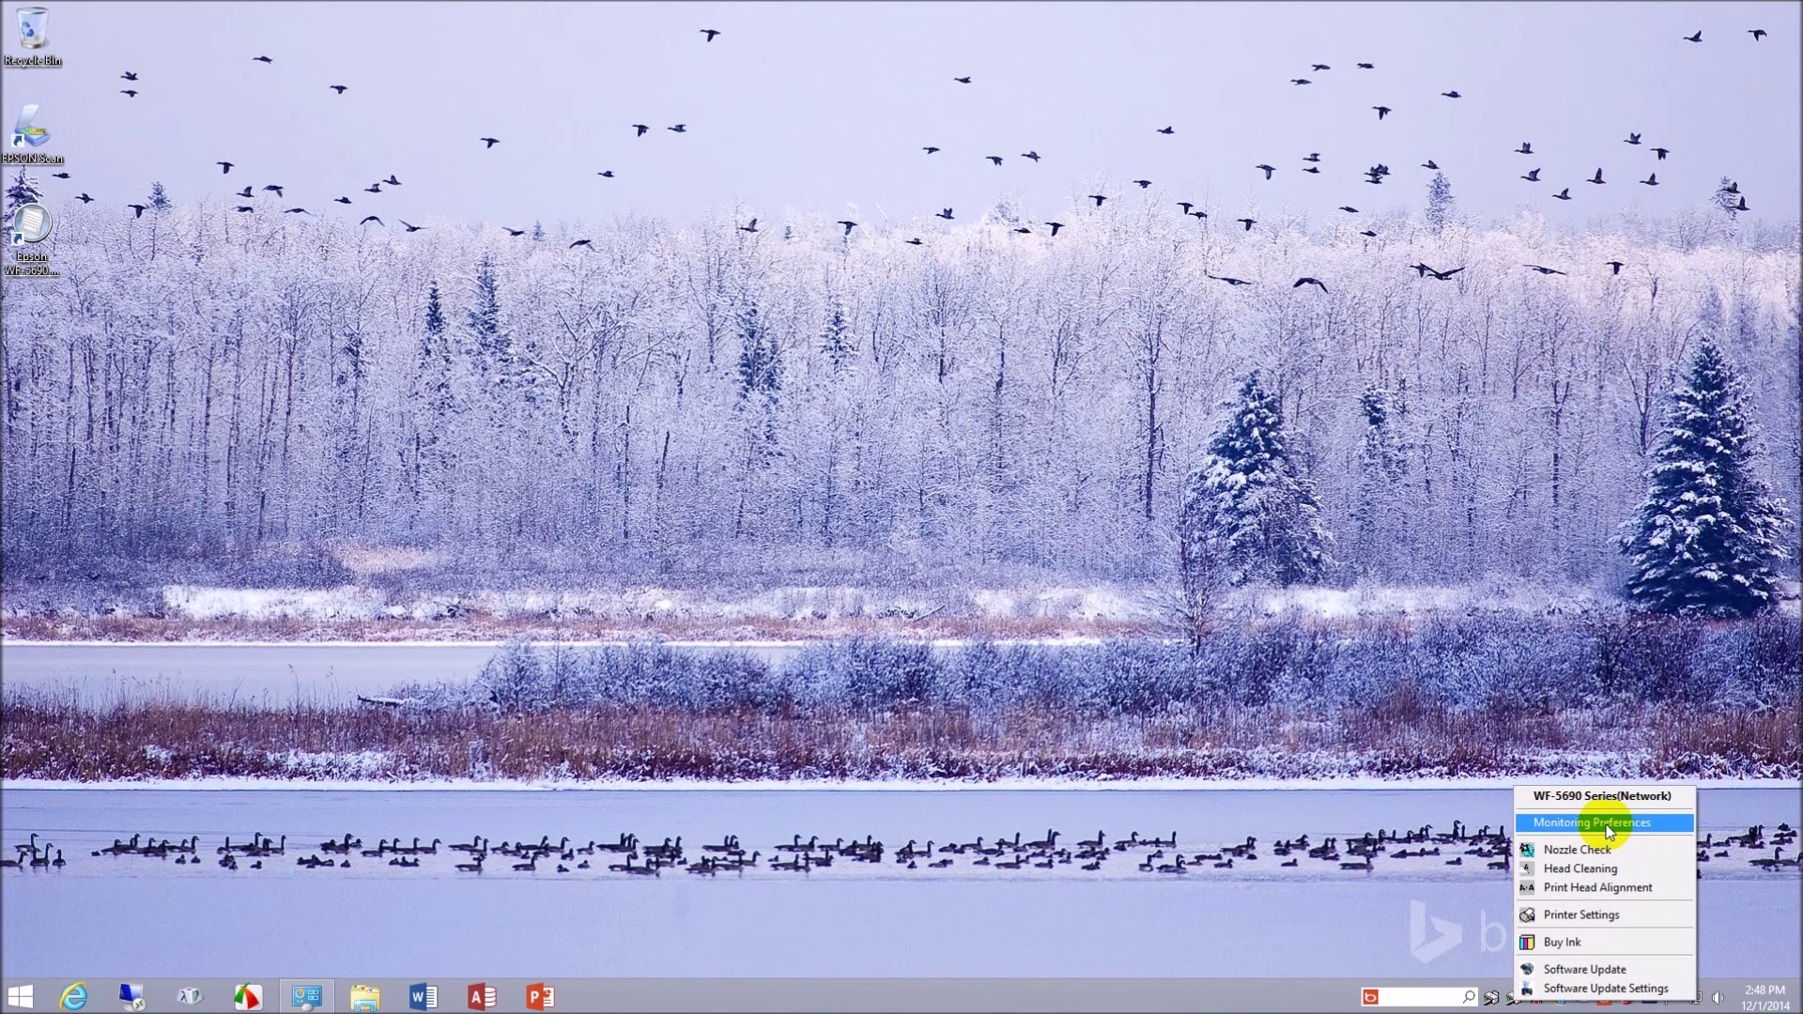
{"action": "left_click", "coordinate": [1612, 796]}
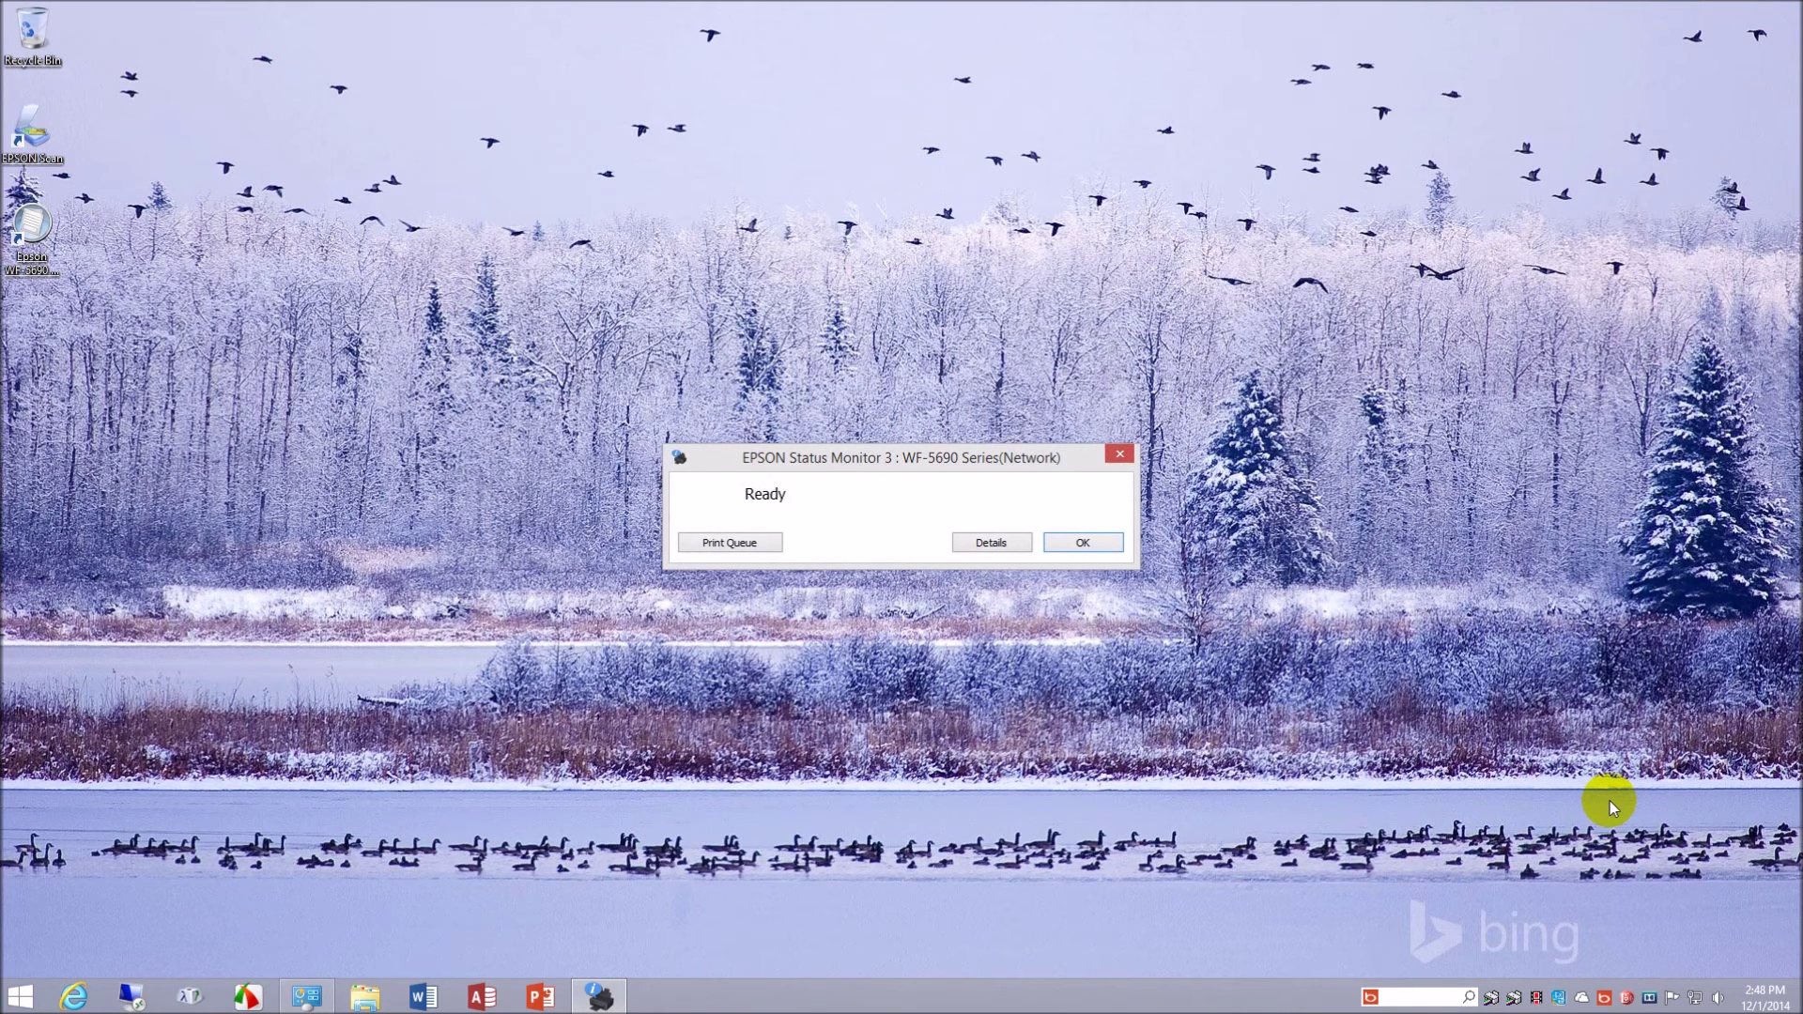
{"action": "left_click", "coordinate": [1085, 543]}
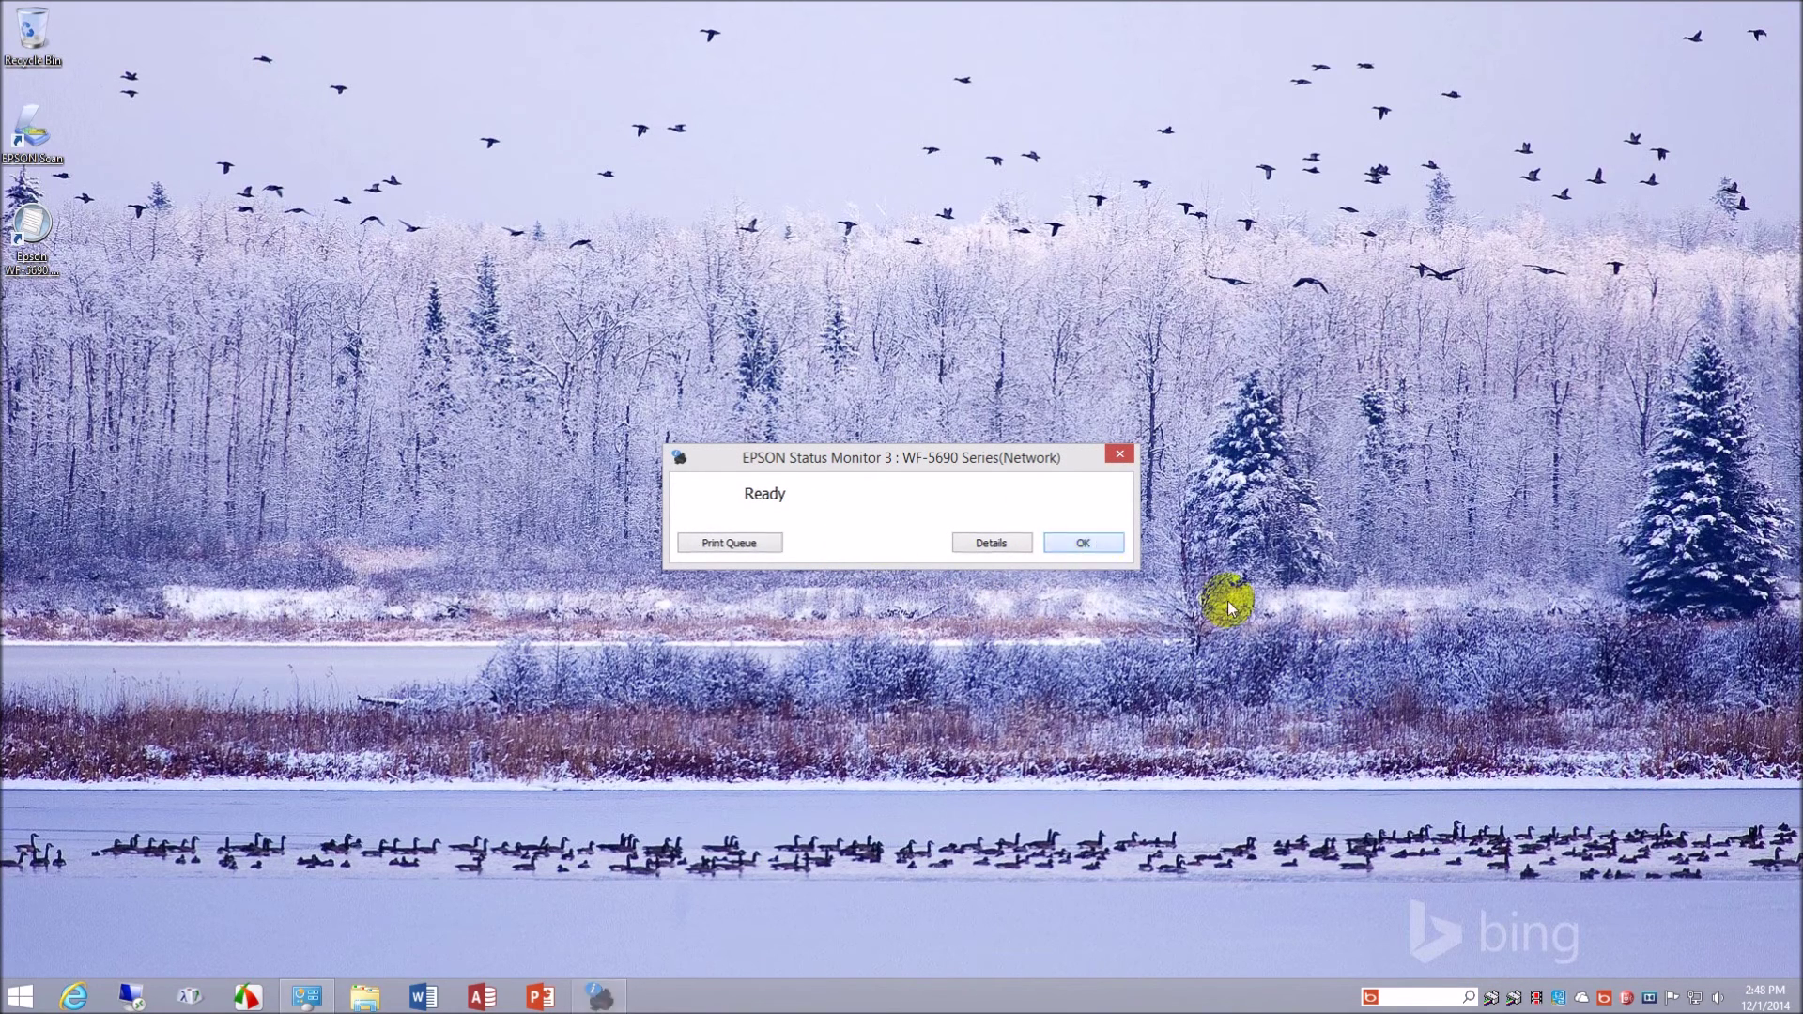
{"action": "right_click", "coordinate": [1517, 1001]}
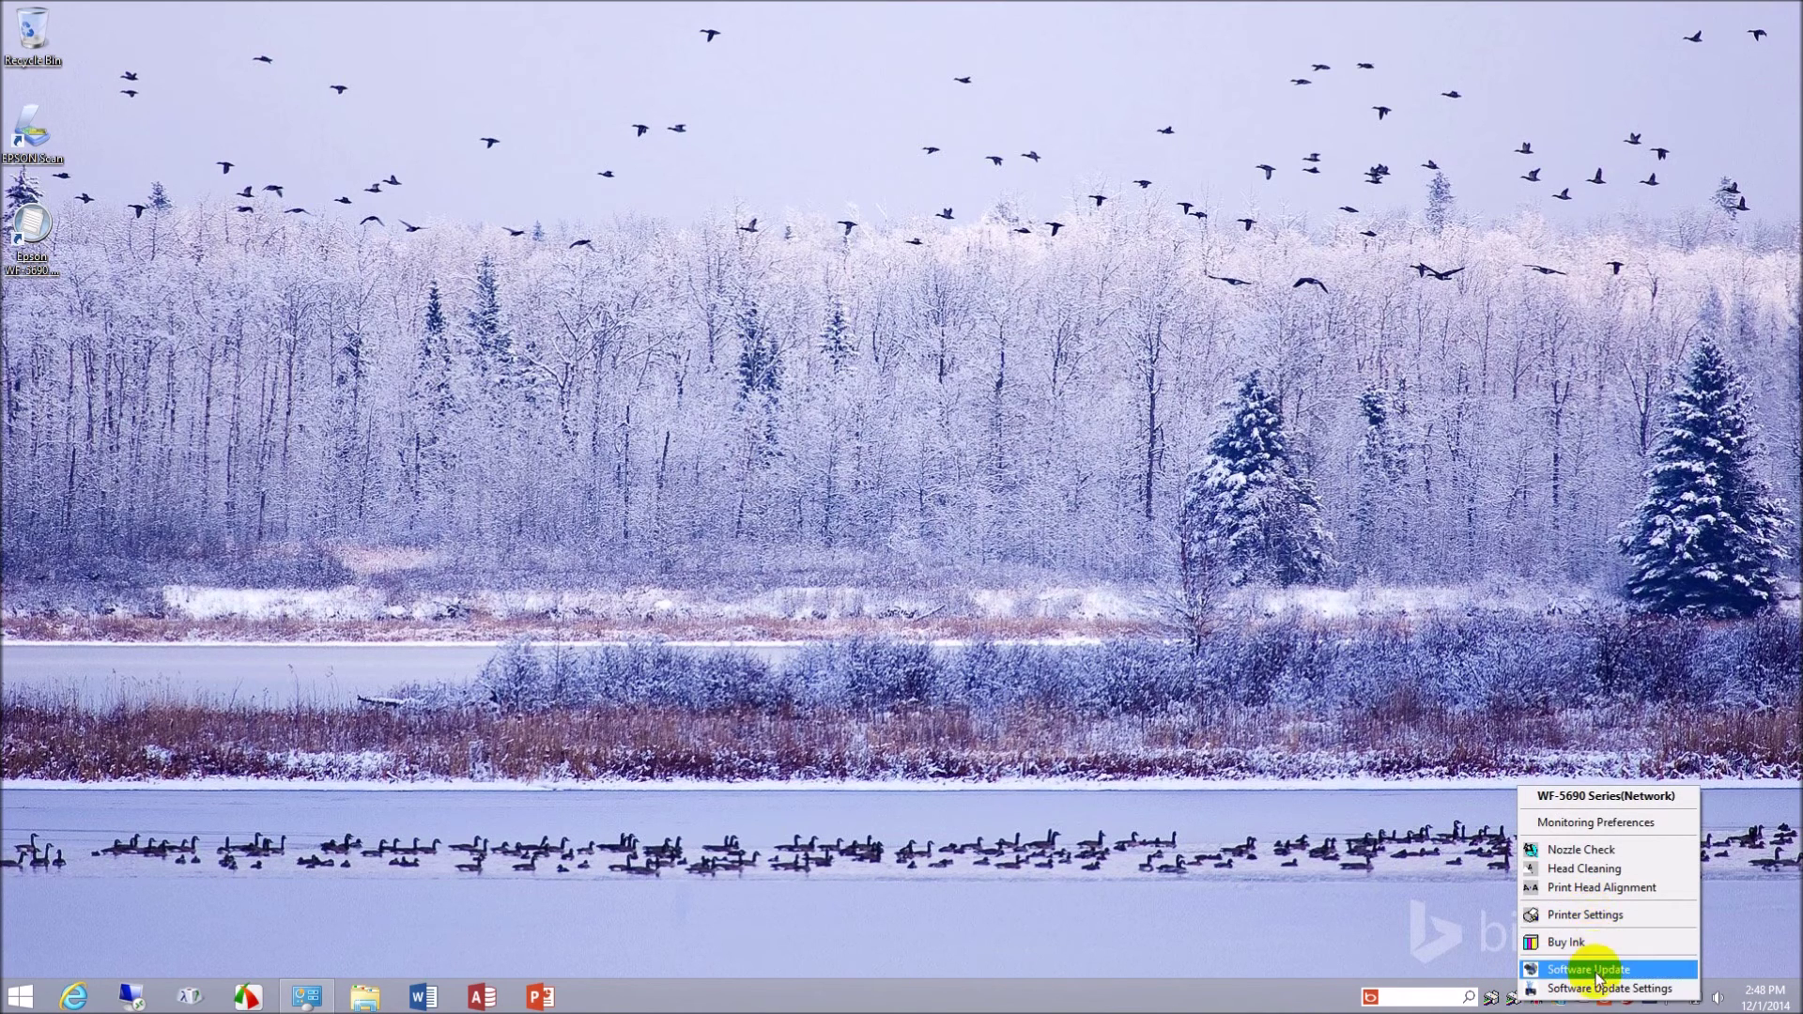
{"action": "left_click", "coordinate": [1616, 824]}
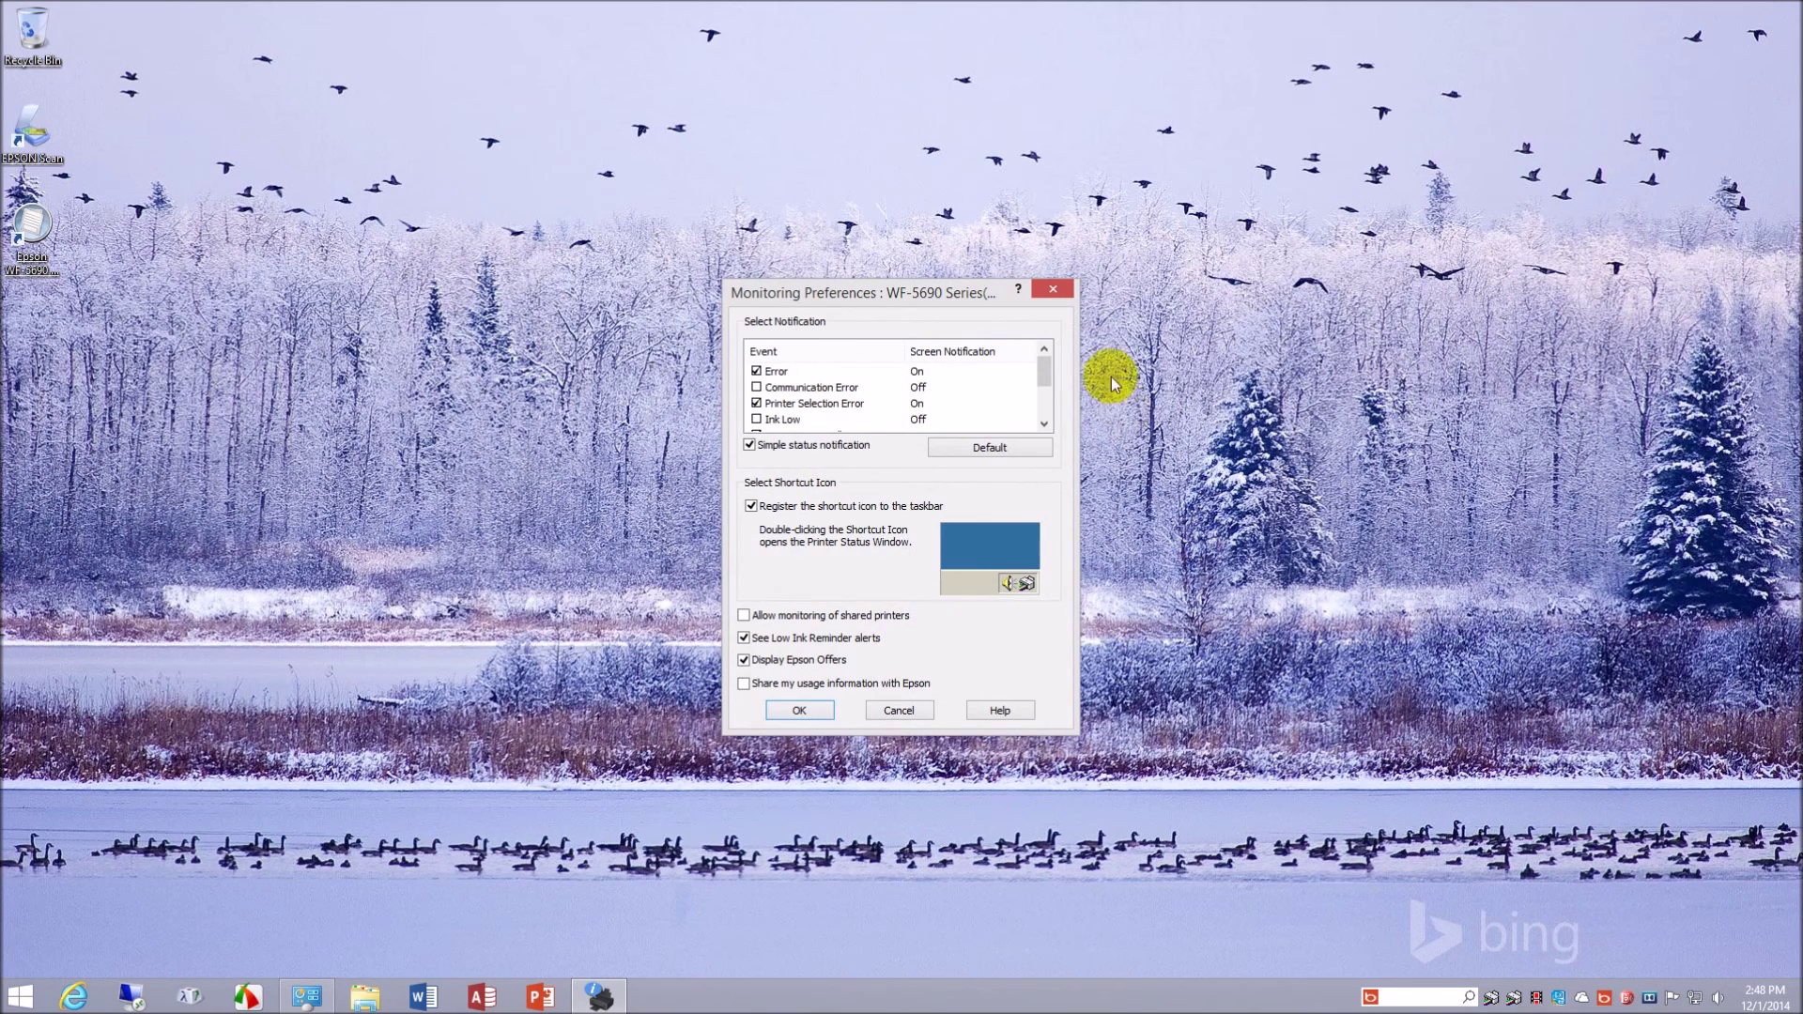
{"action": "left_click", "coordinate": [1048, 370]}
{"action": "left_click_drag", "start_coordinate": [1051, 372], "coordinate": [1059, 421]}
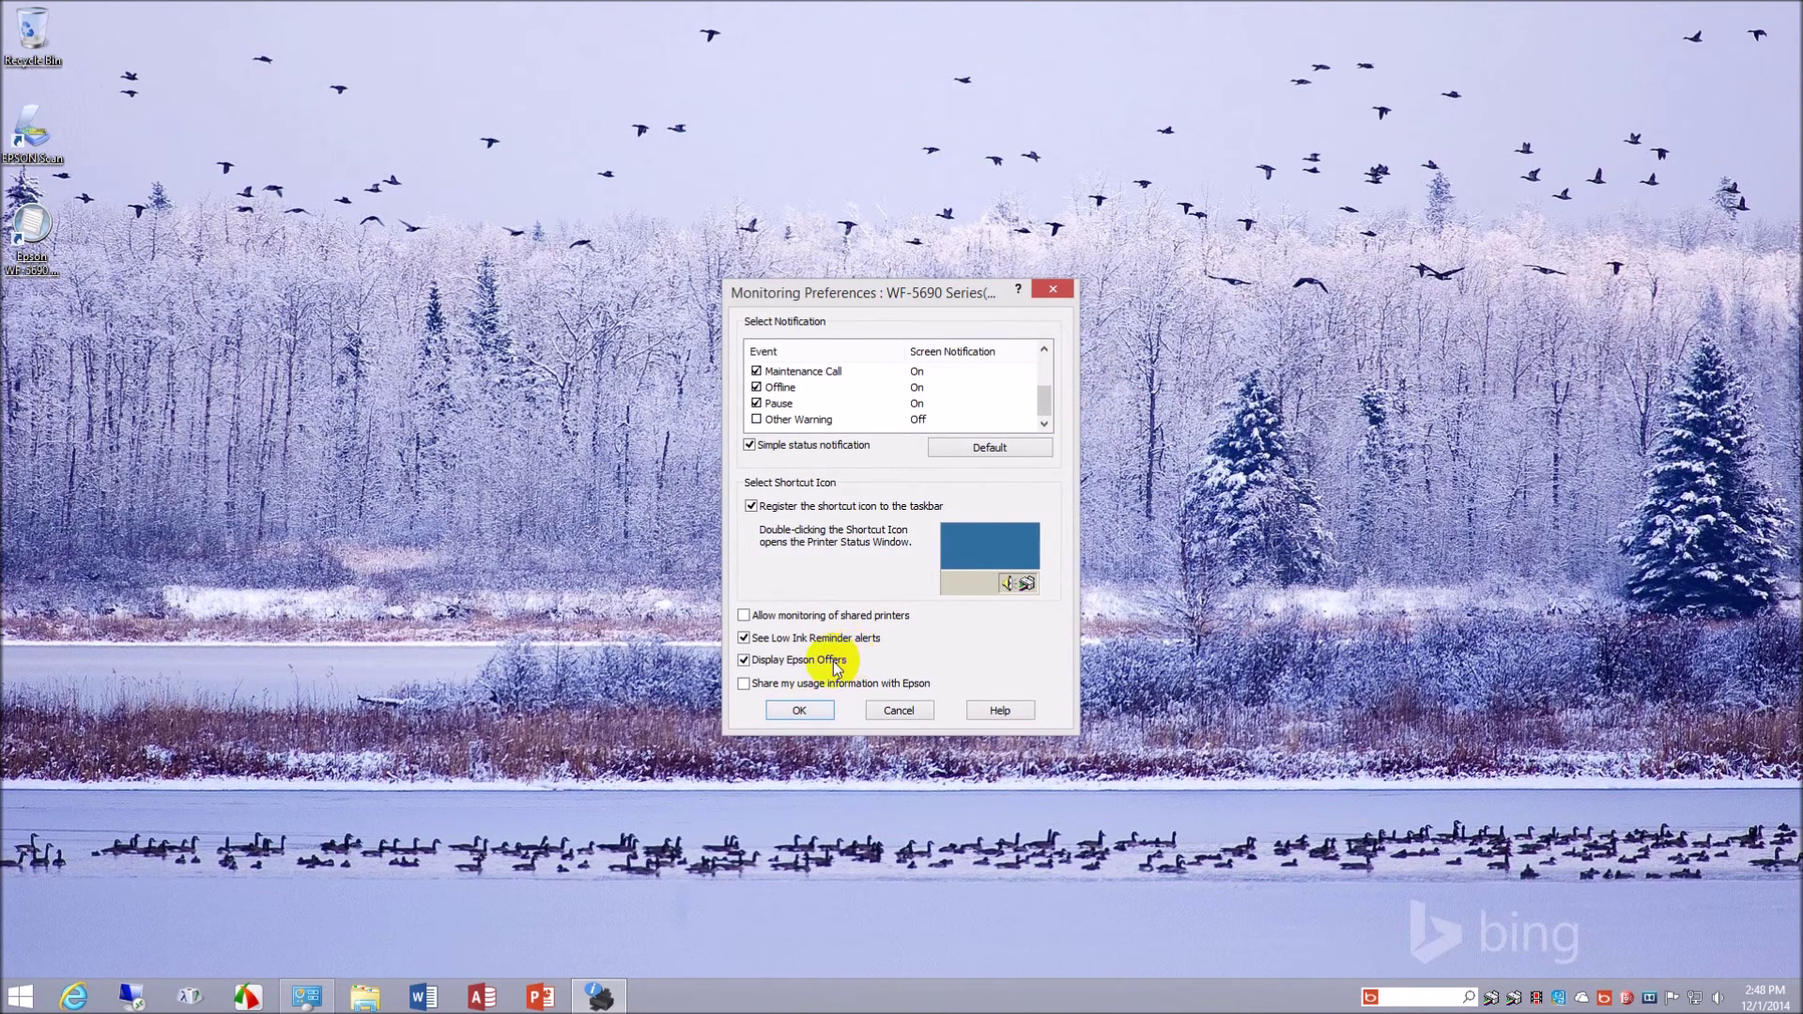
{"action": "left_click", "coordinate": [744, 660]}
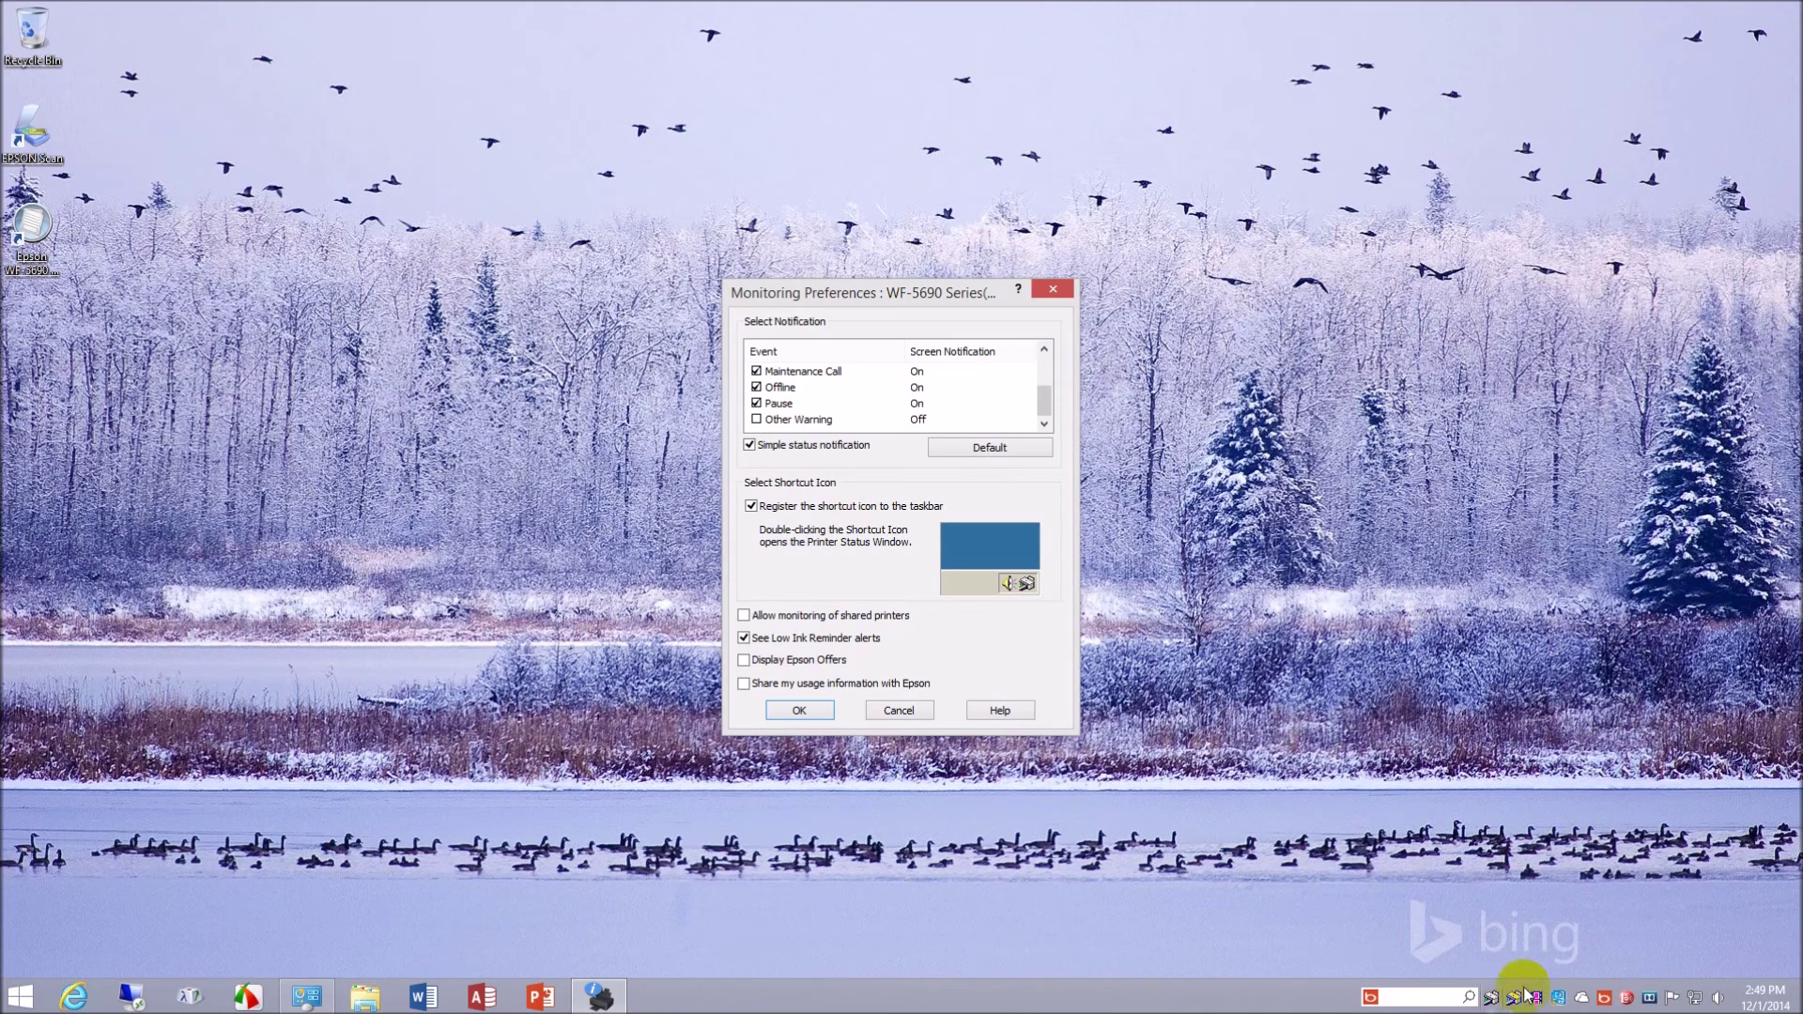
{"action": "left_click", "coordinate": [899, 714]}
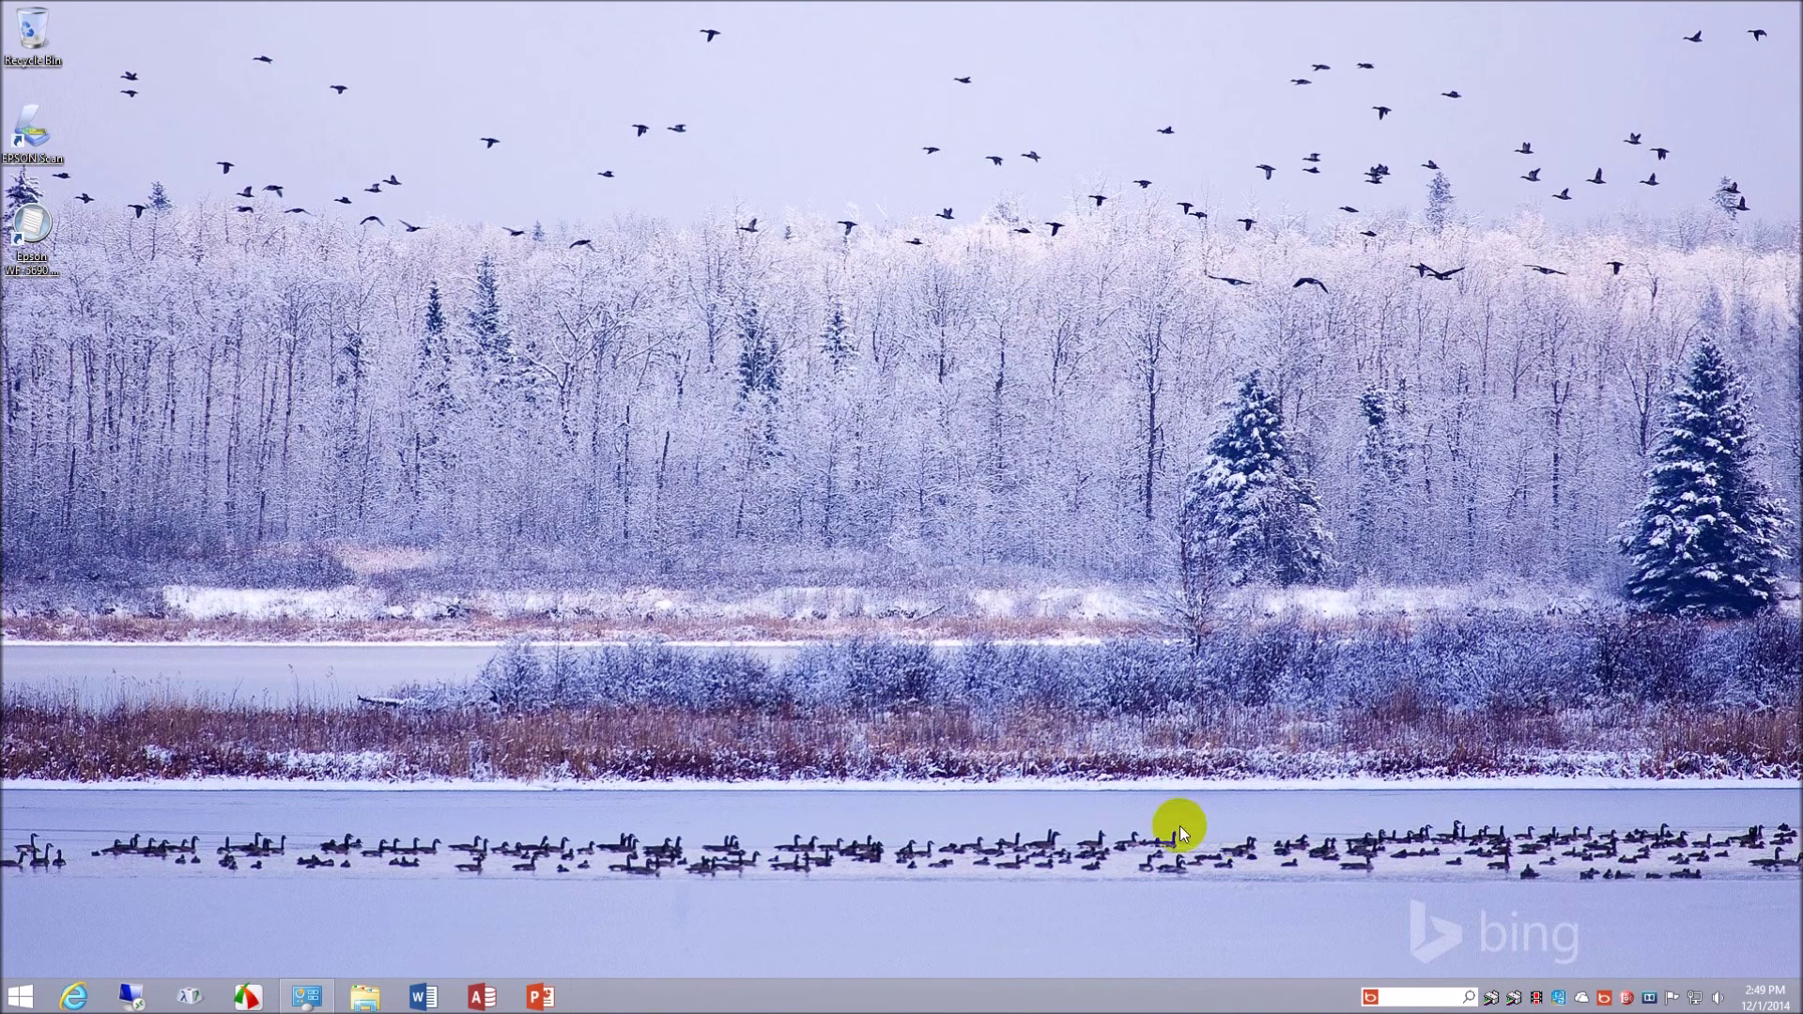
- Turn off simple status notification, the taskbar shortcut, Low Ink Reminder alerts and Epson Offers, then save
{"action": "right_click", "coordinate": [1491, 1001]}
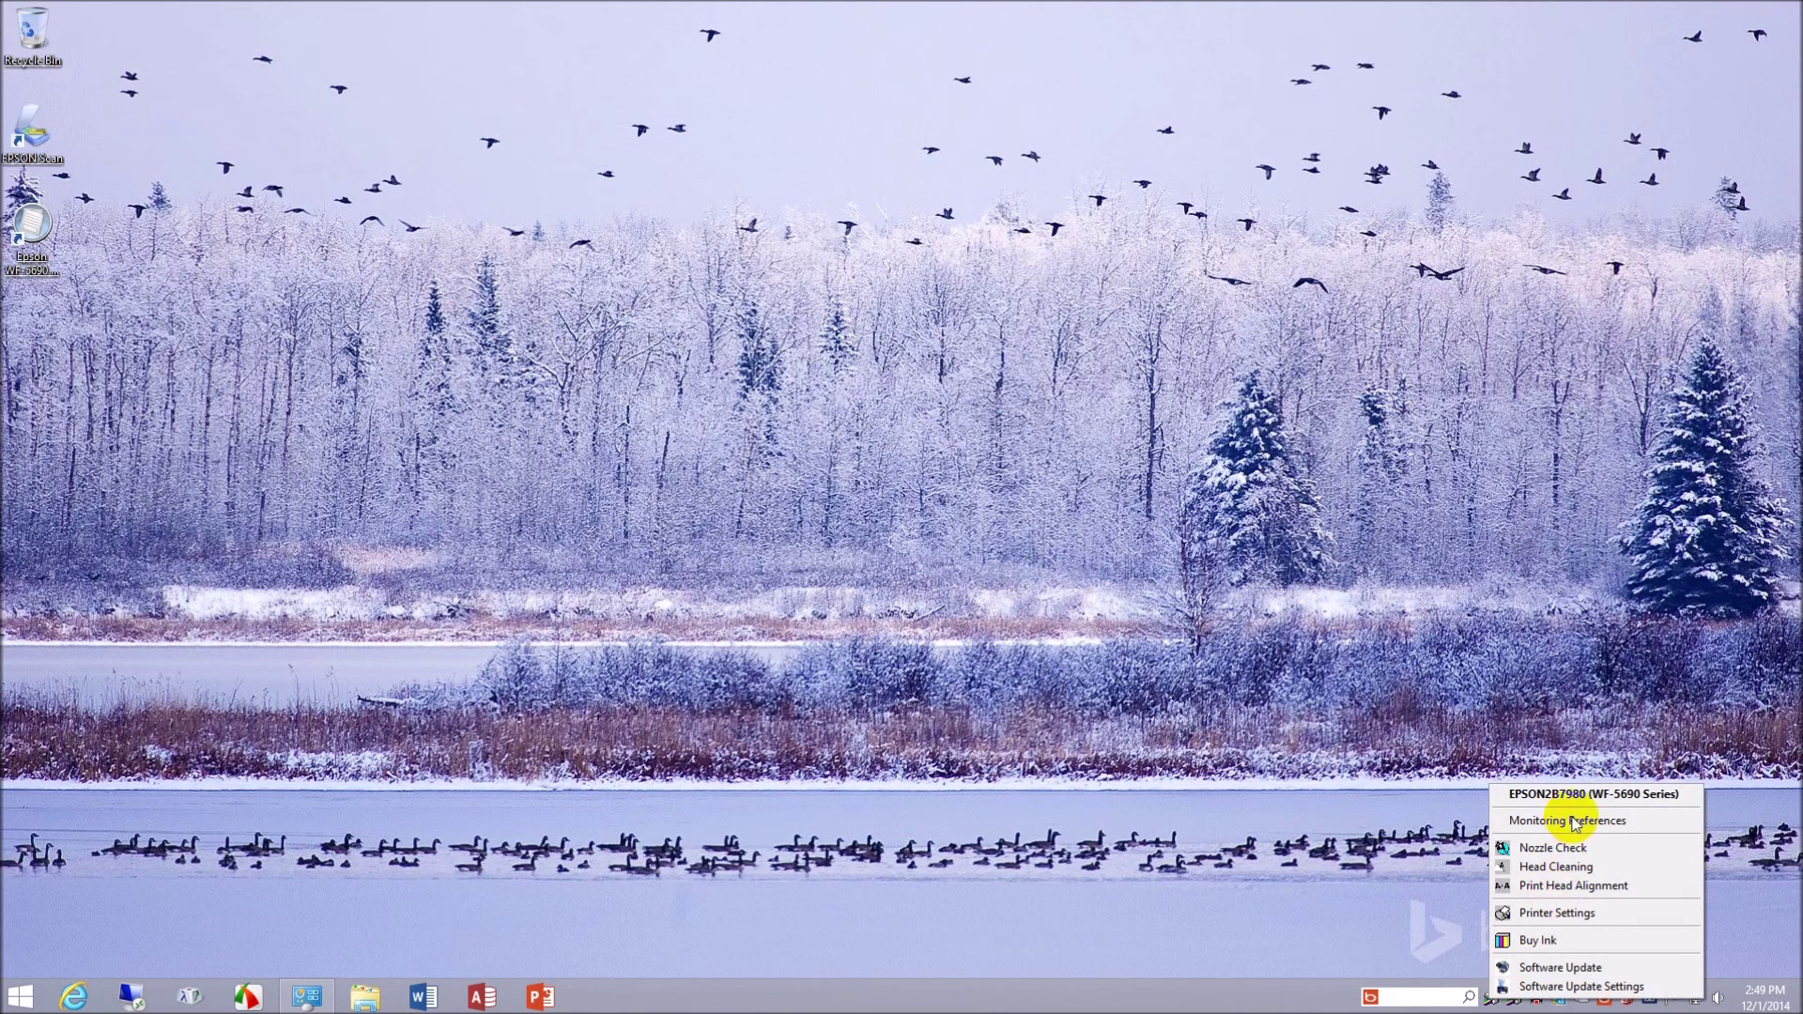
{"action": "left_click", "coordinate": [1573, 820]}
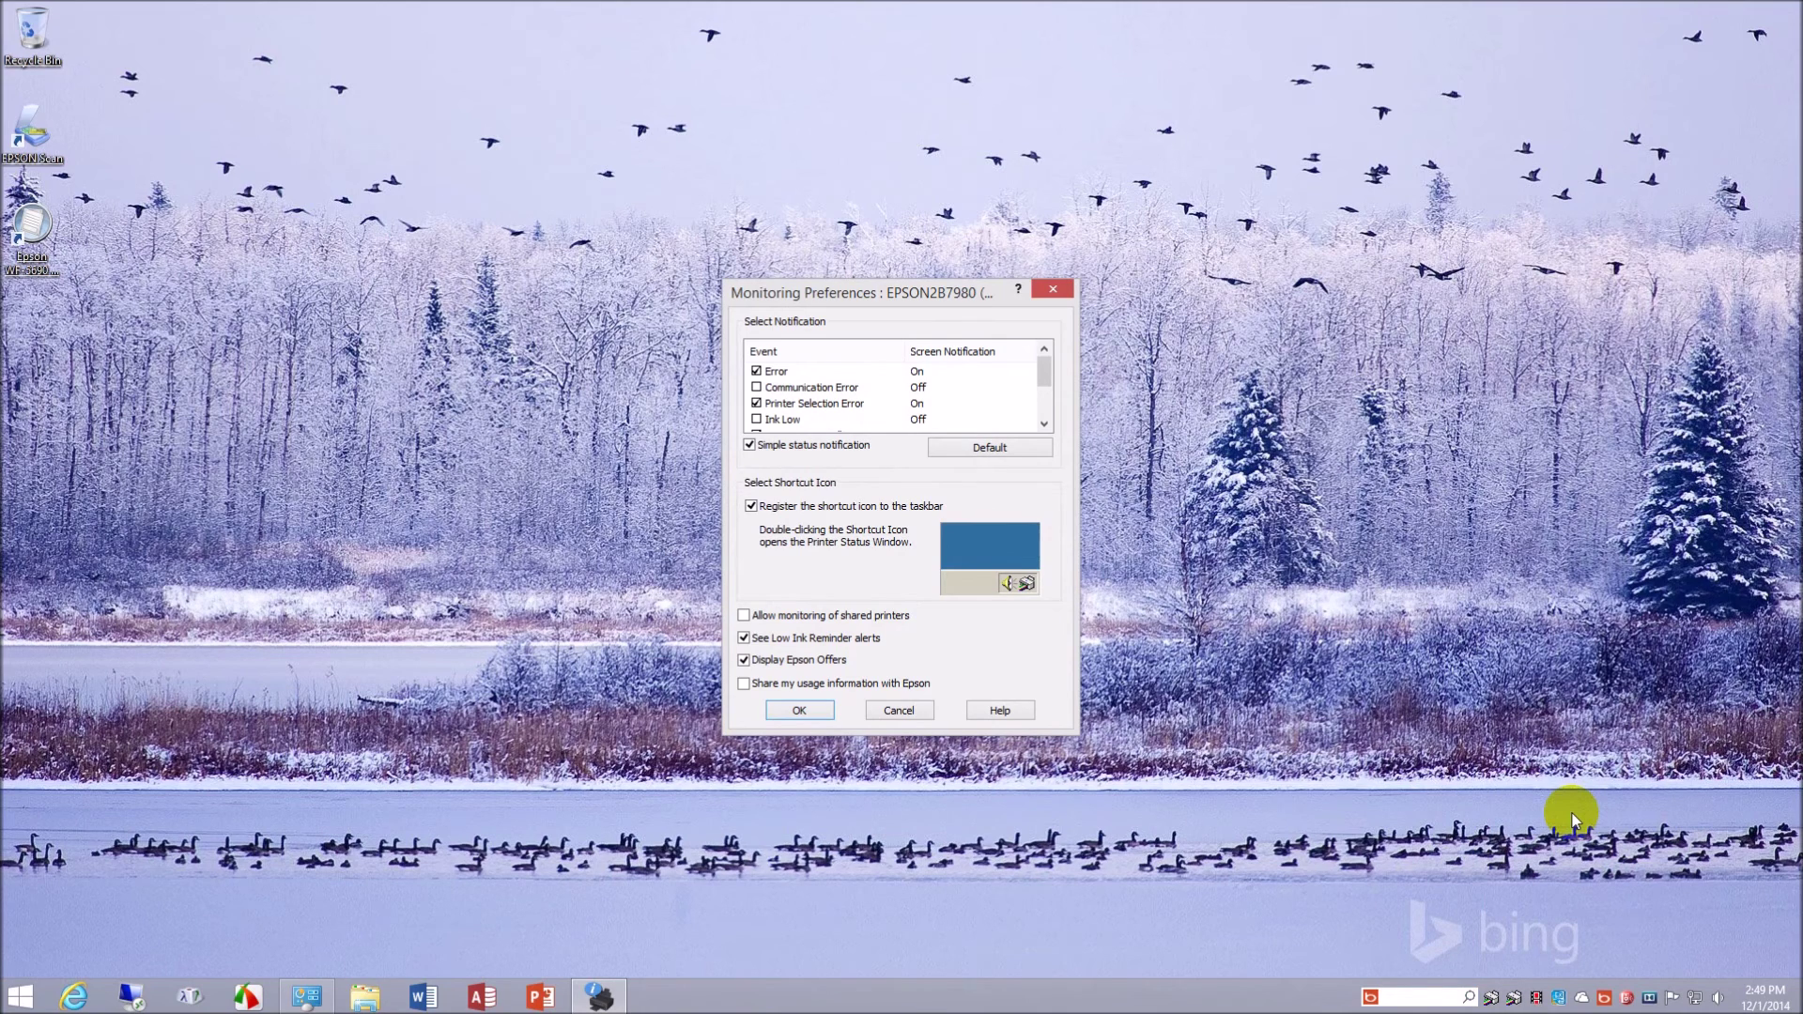
{"action": "left_click", "coordinate": [750, 446]}
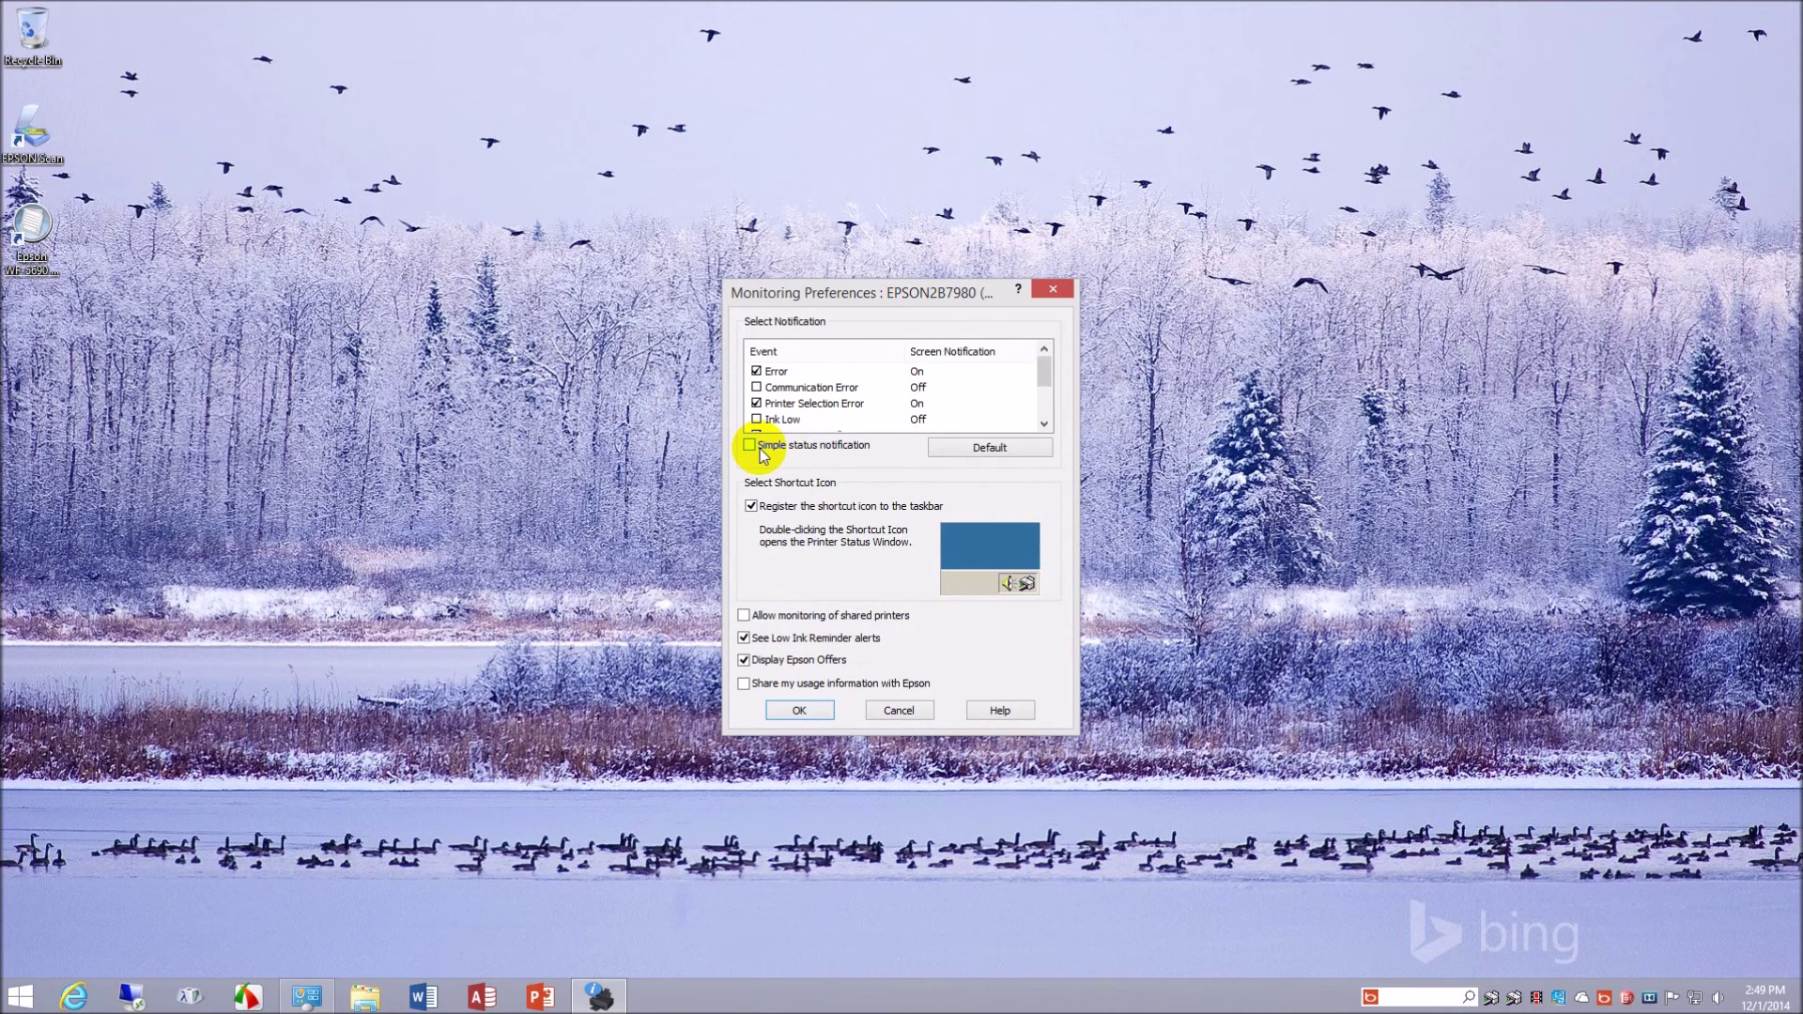
{"action": "left_click", "coordinate": [751, 507]}
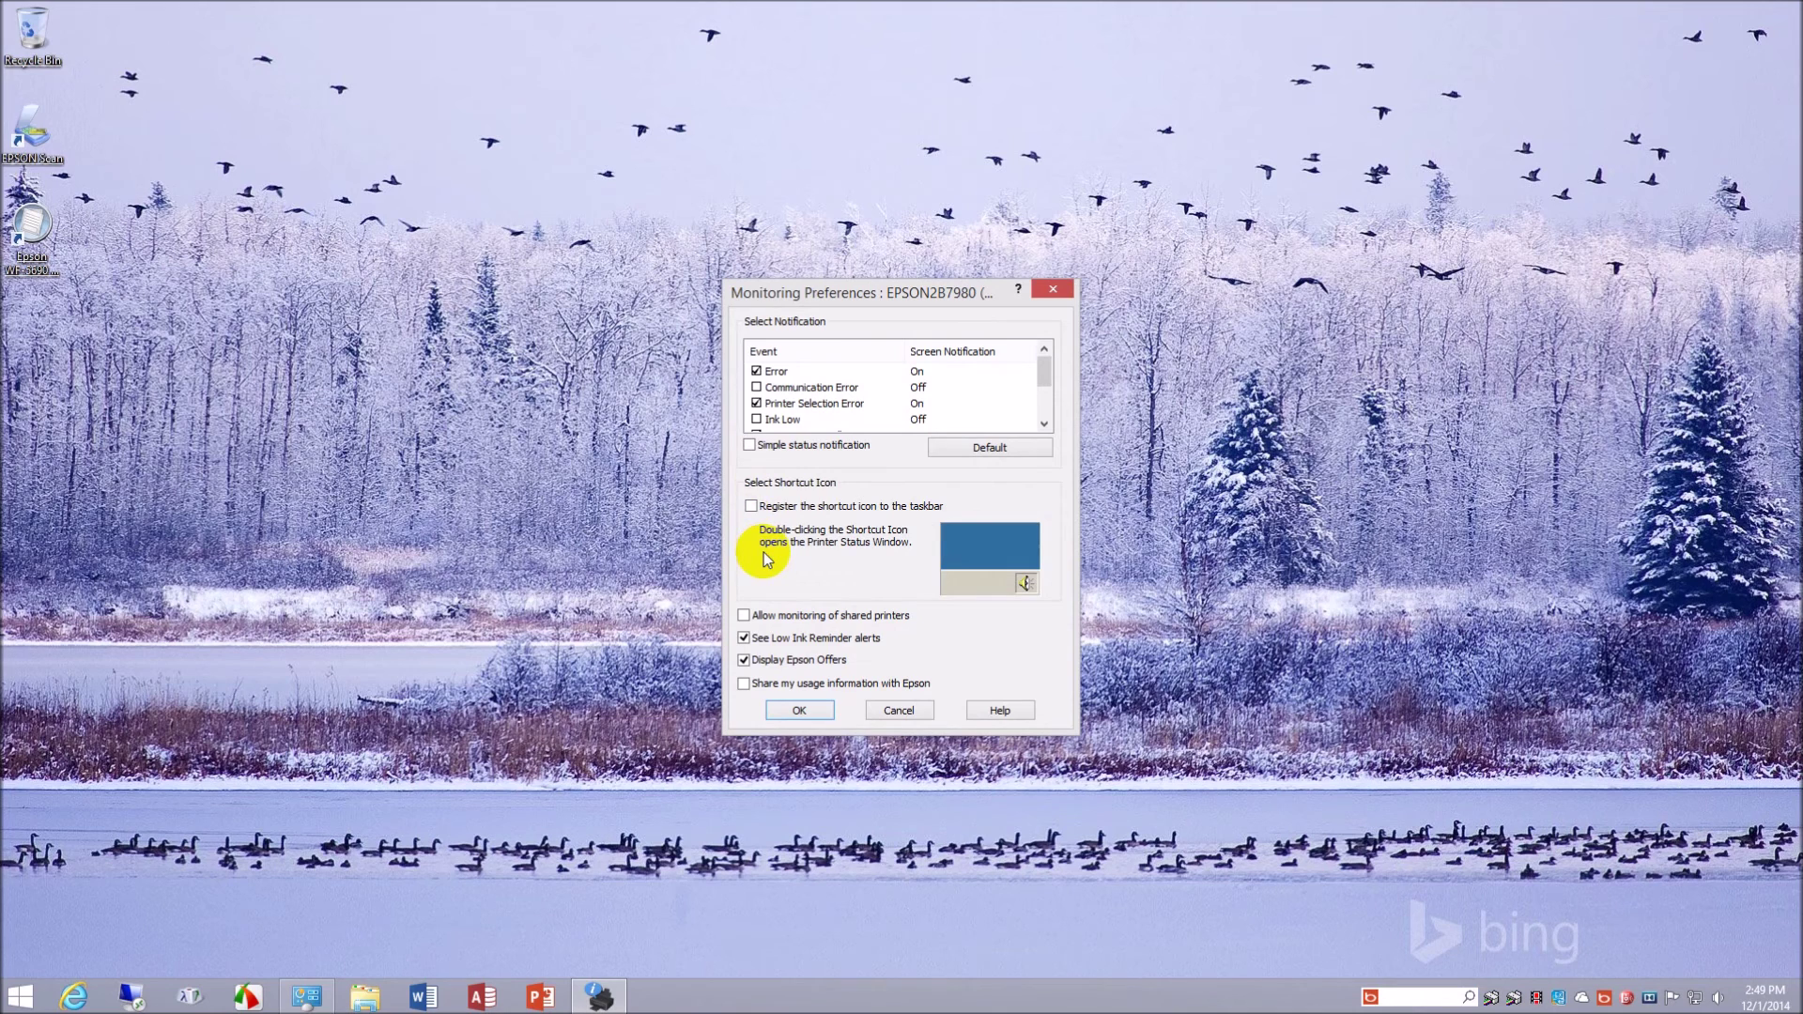
{"action": "left_click", "coordinate": [744, 638]}
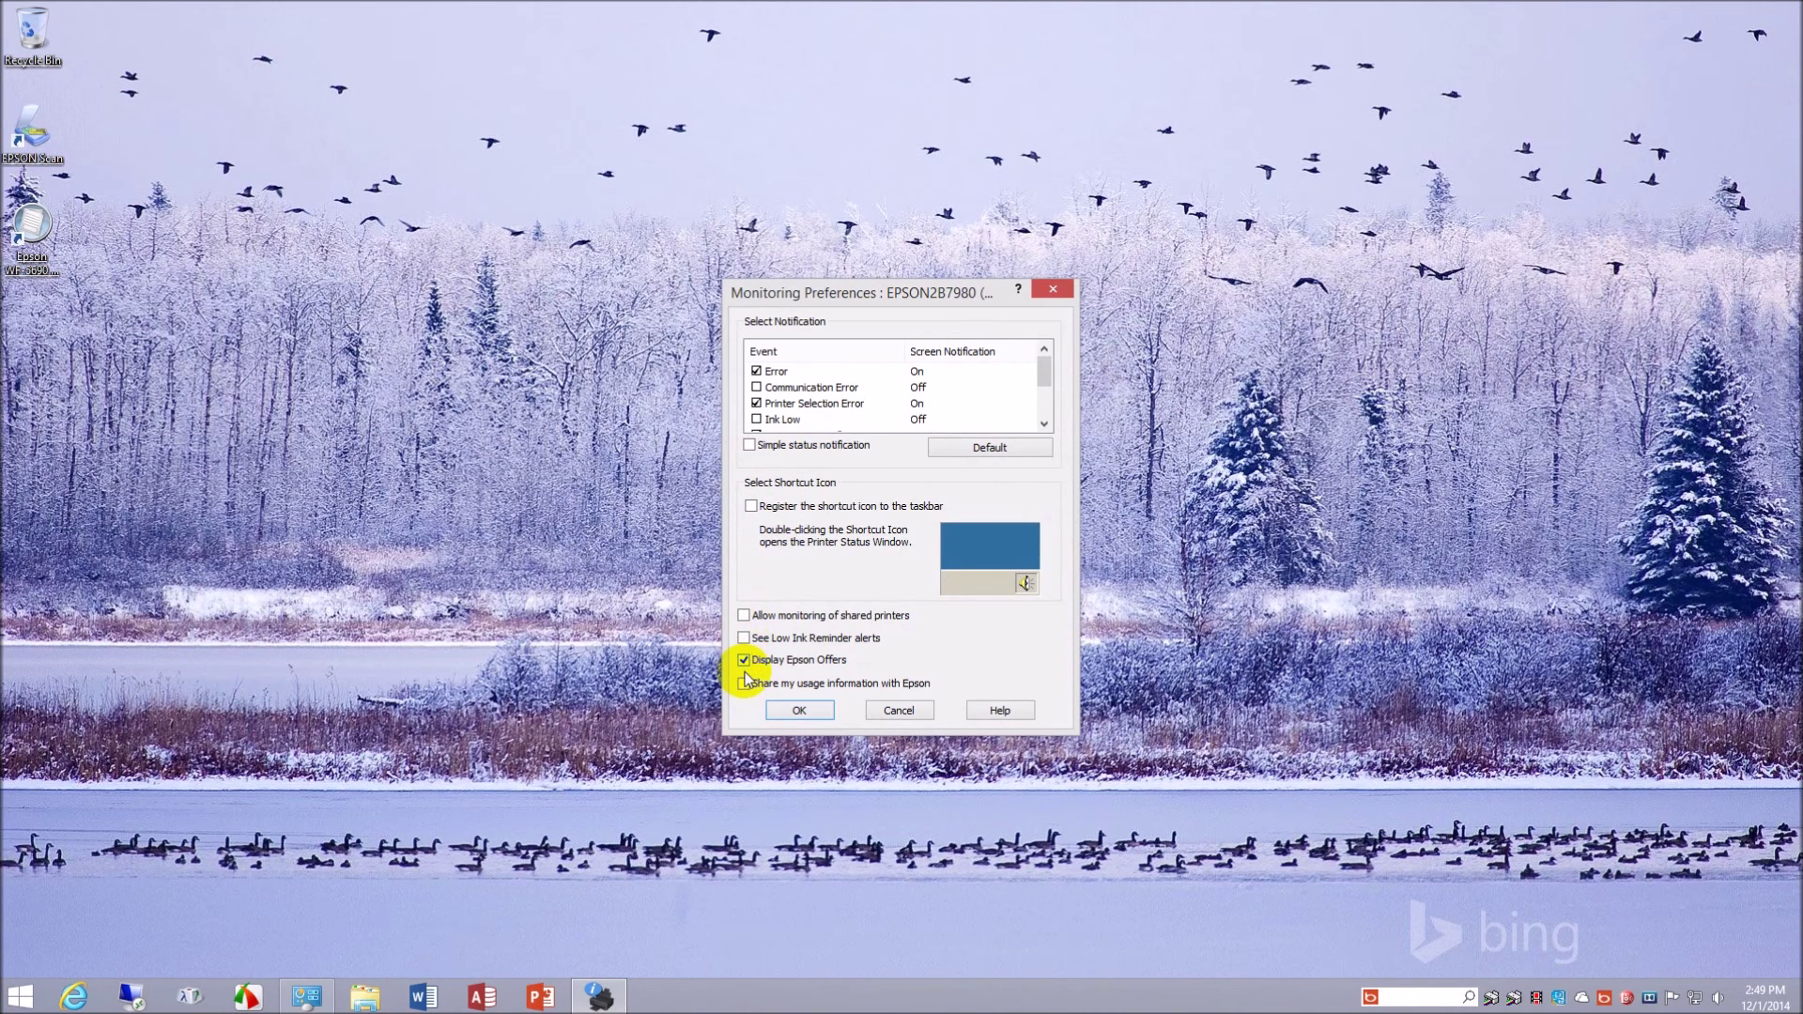
{"action": "left_click", "coordinate": [744, 660]}
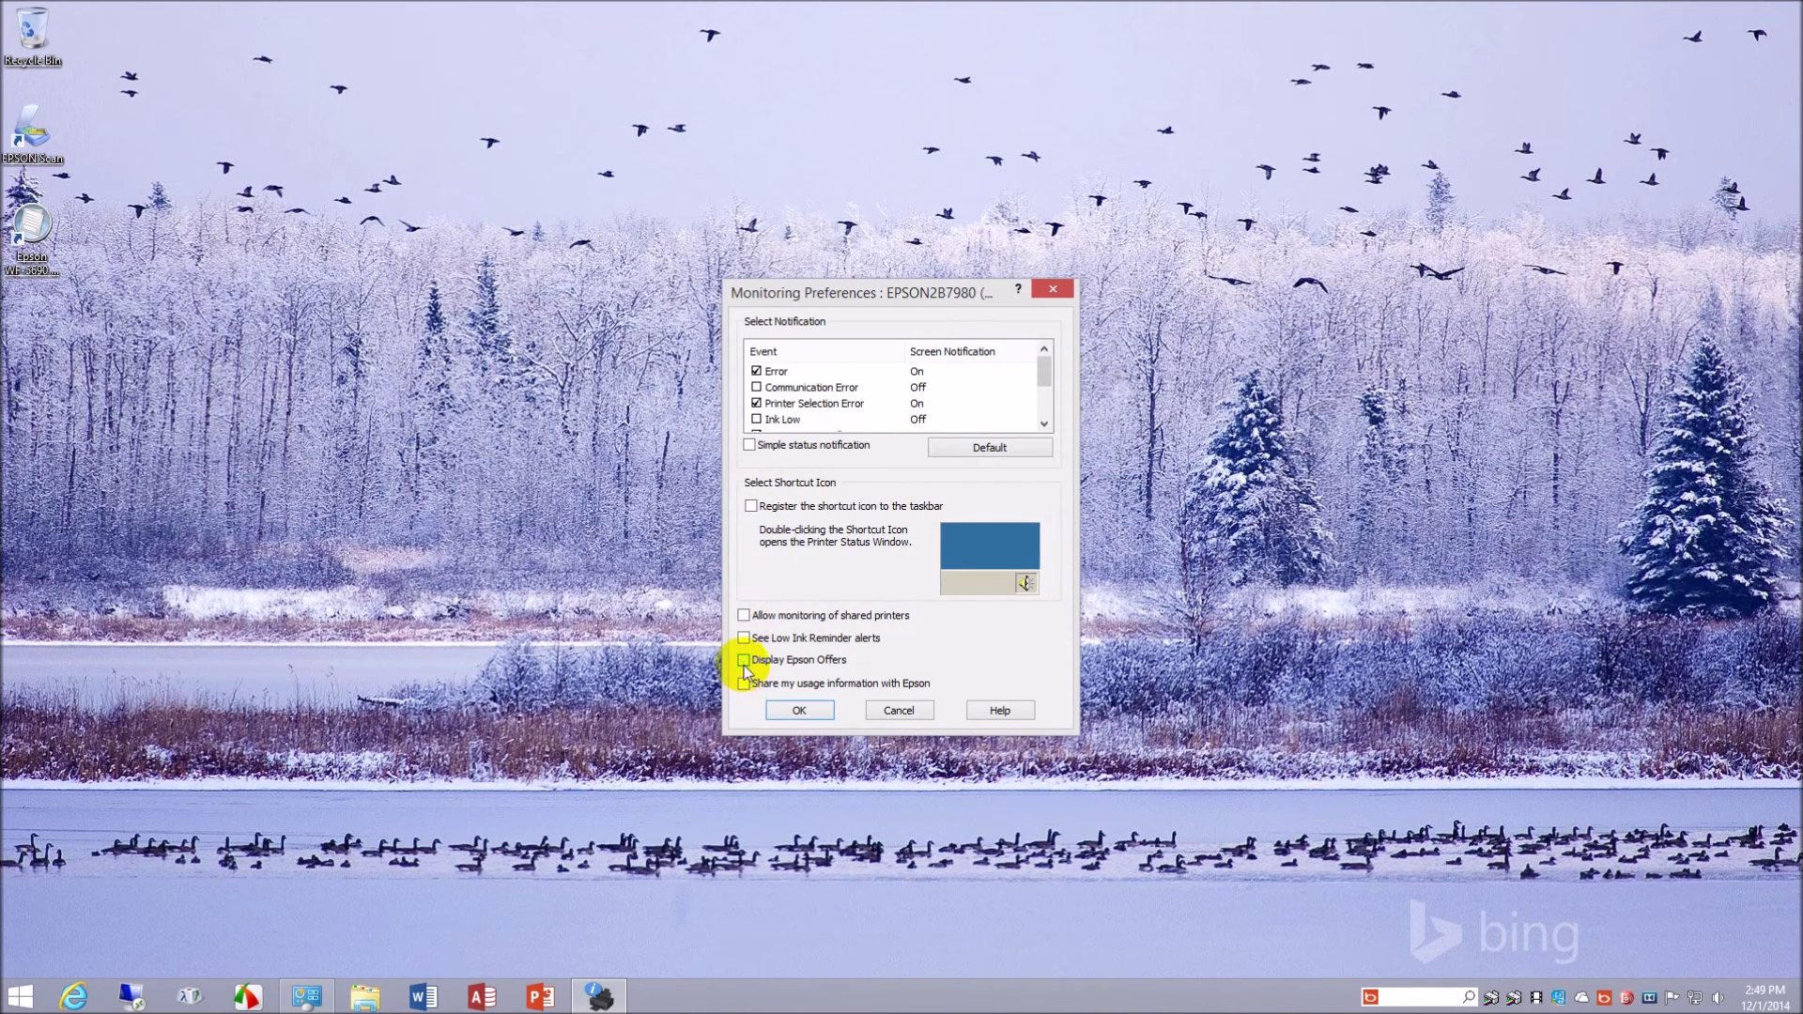
{"action": "left_click", "coordinate": [800, 710]}
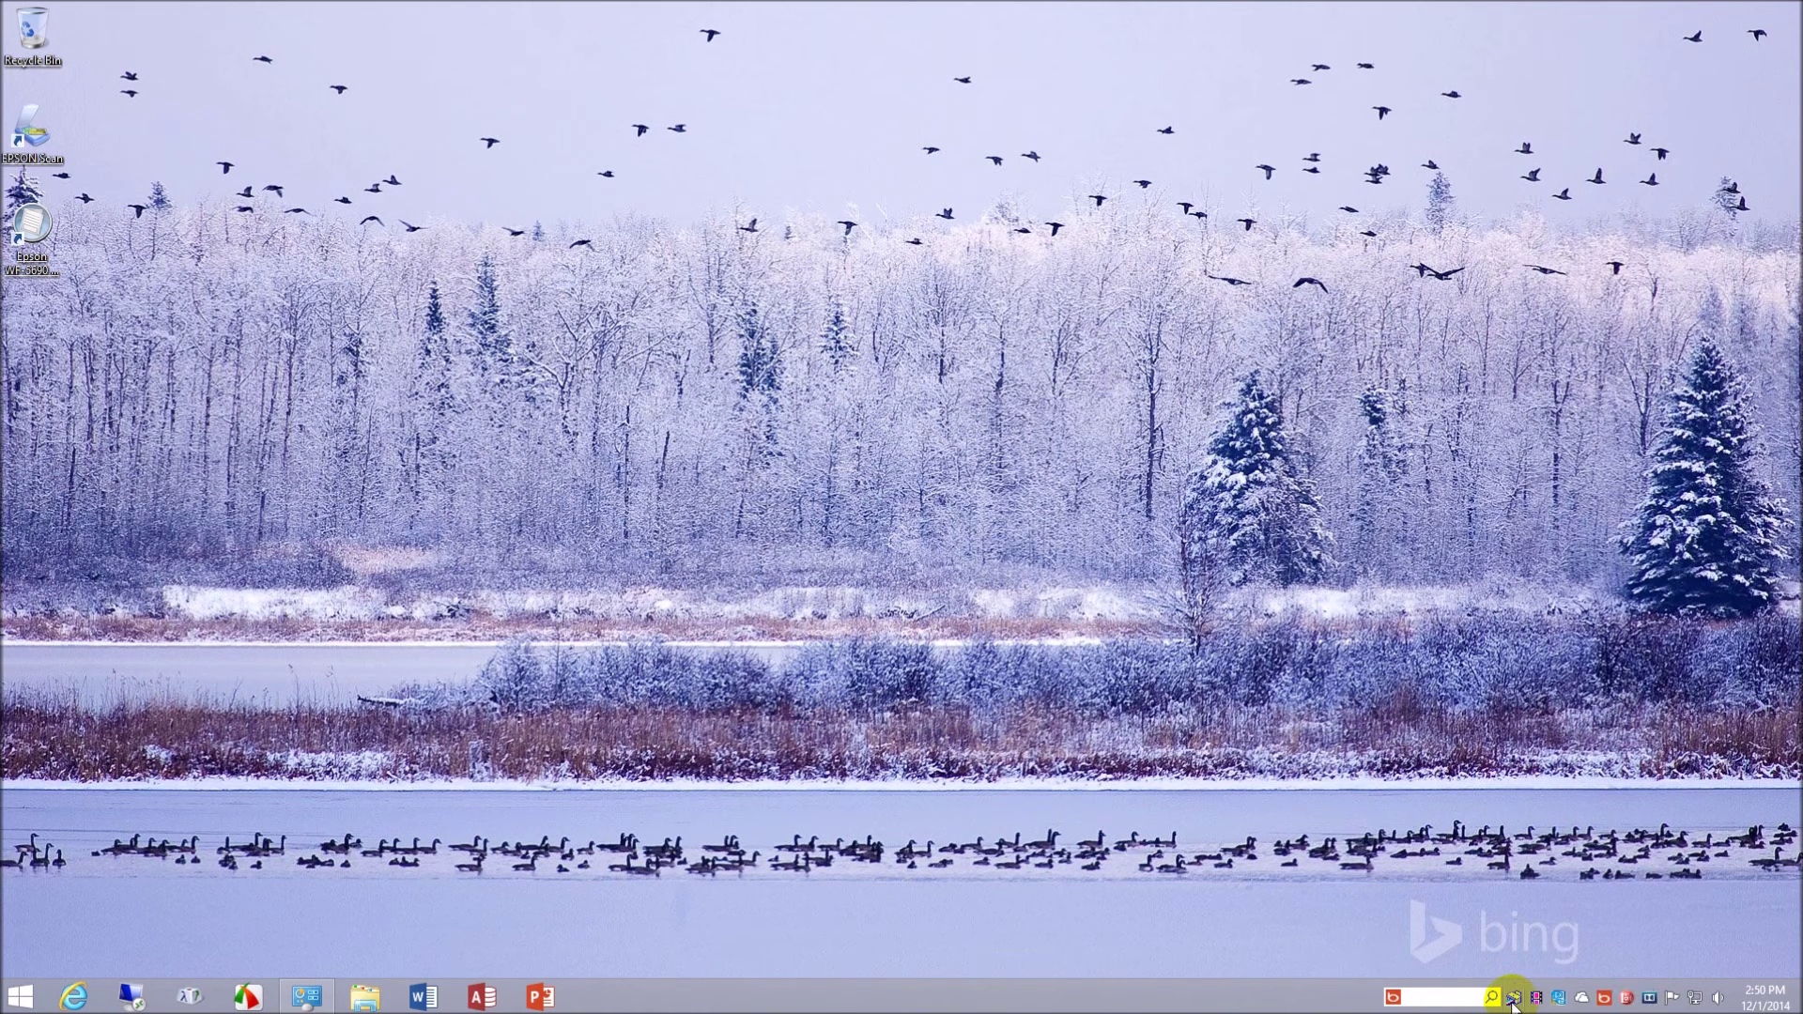
{"action": "right_click", "coordinate": [1513, 999]}
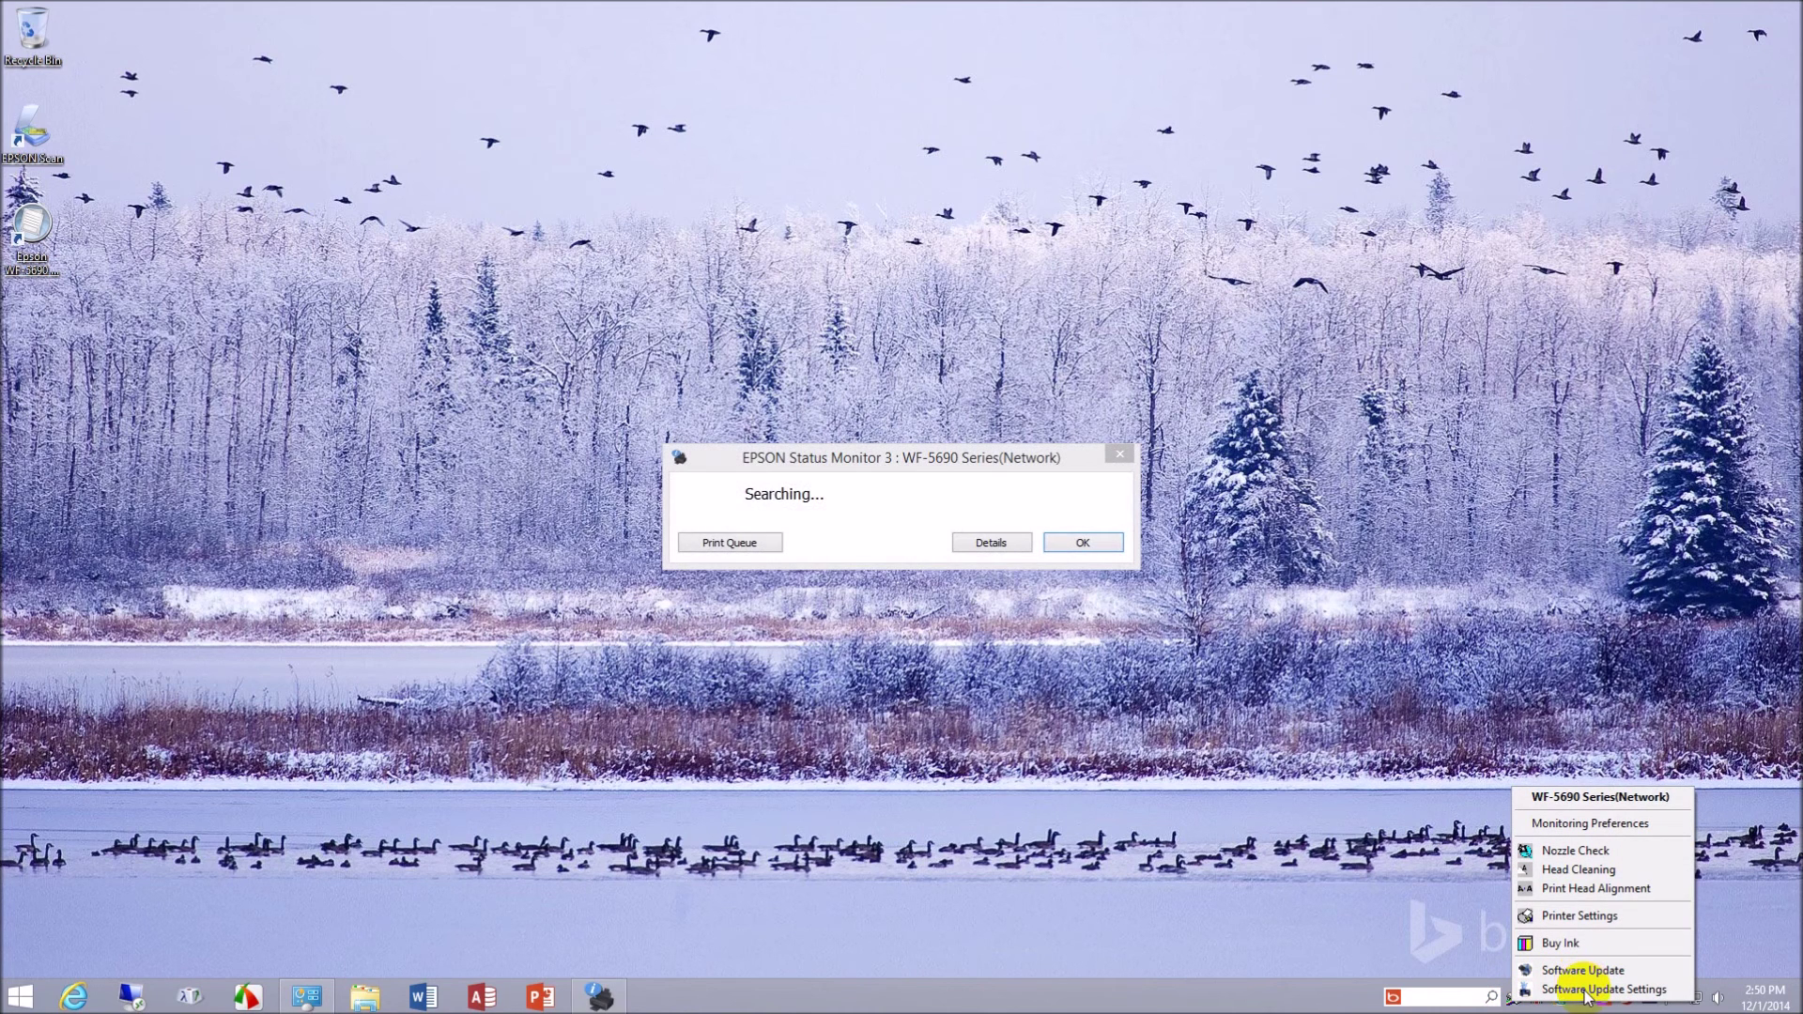
{"action": "left_click", "coordinate": [991, 545]}
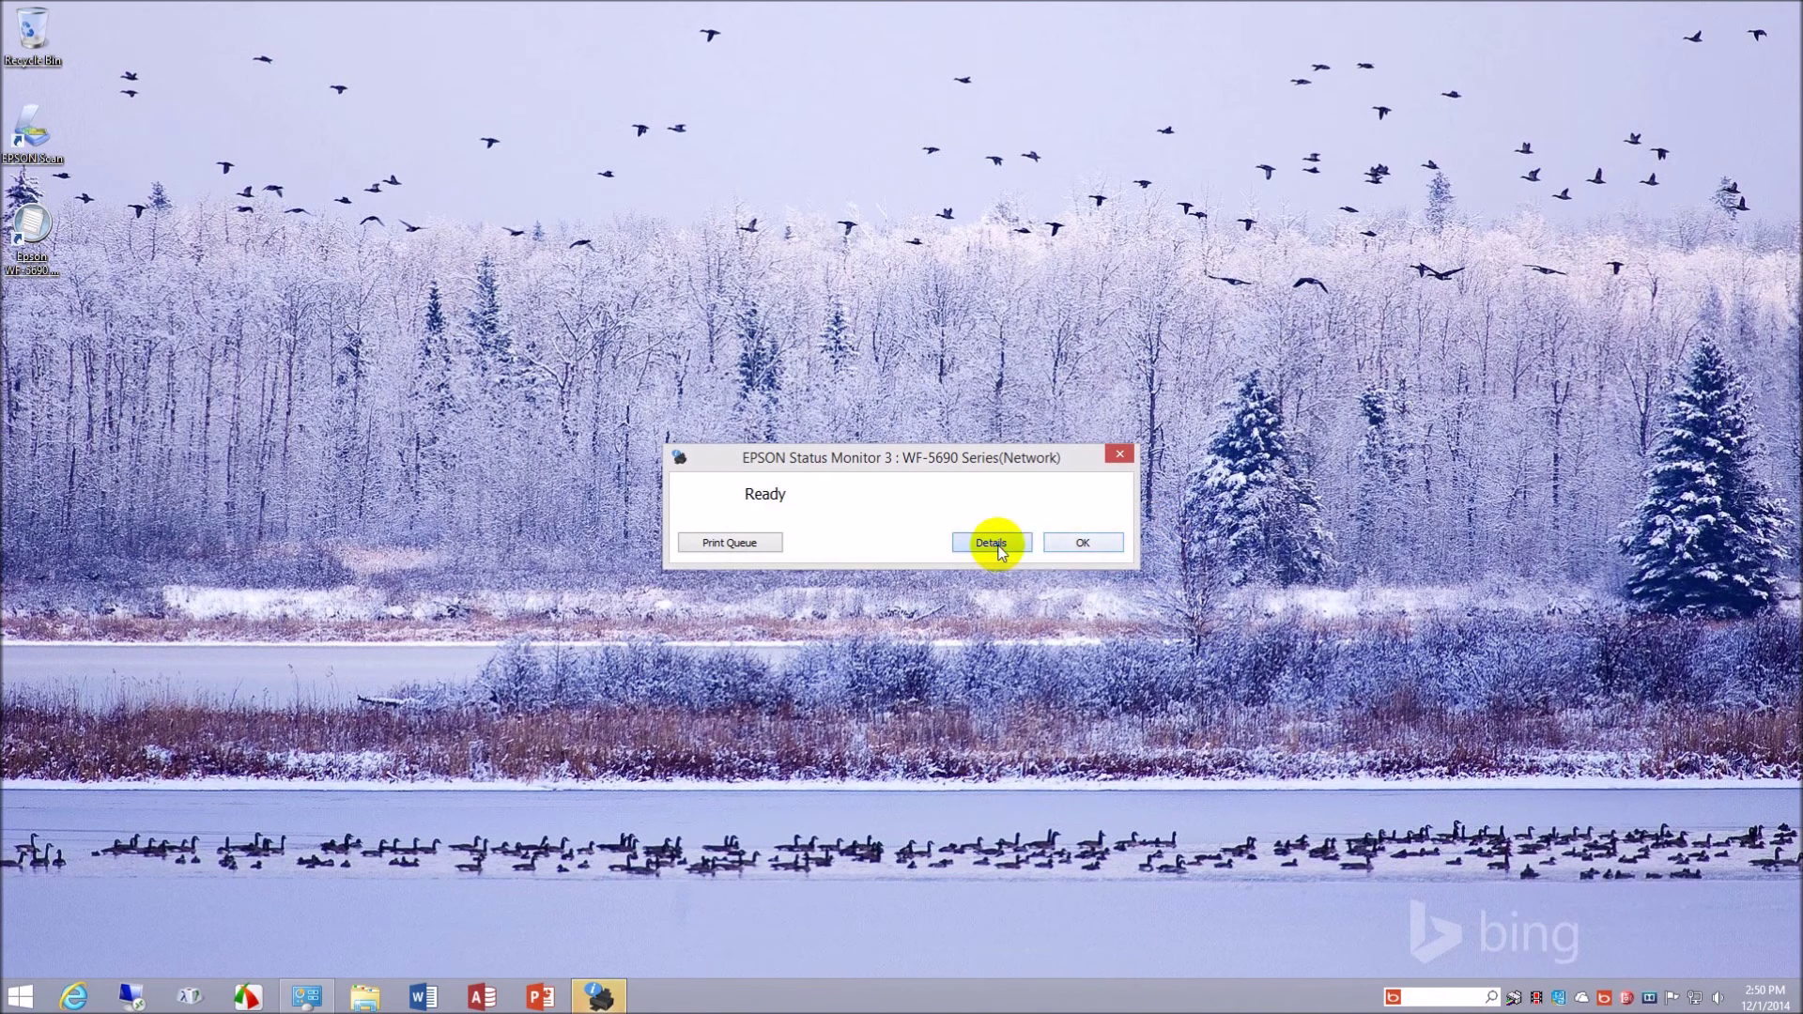
{"action": "left_click_drag", "start_coordinate": [963, 457], "coordinate": [966, 322]}
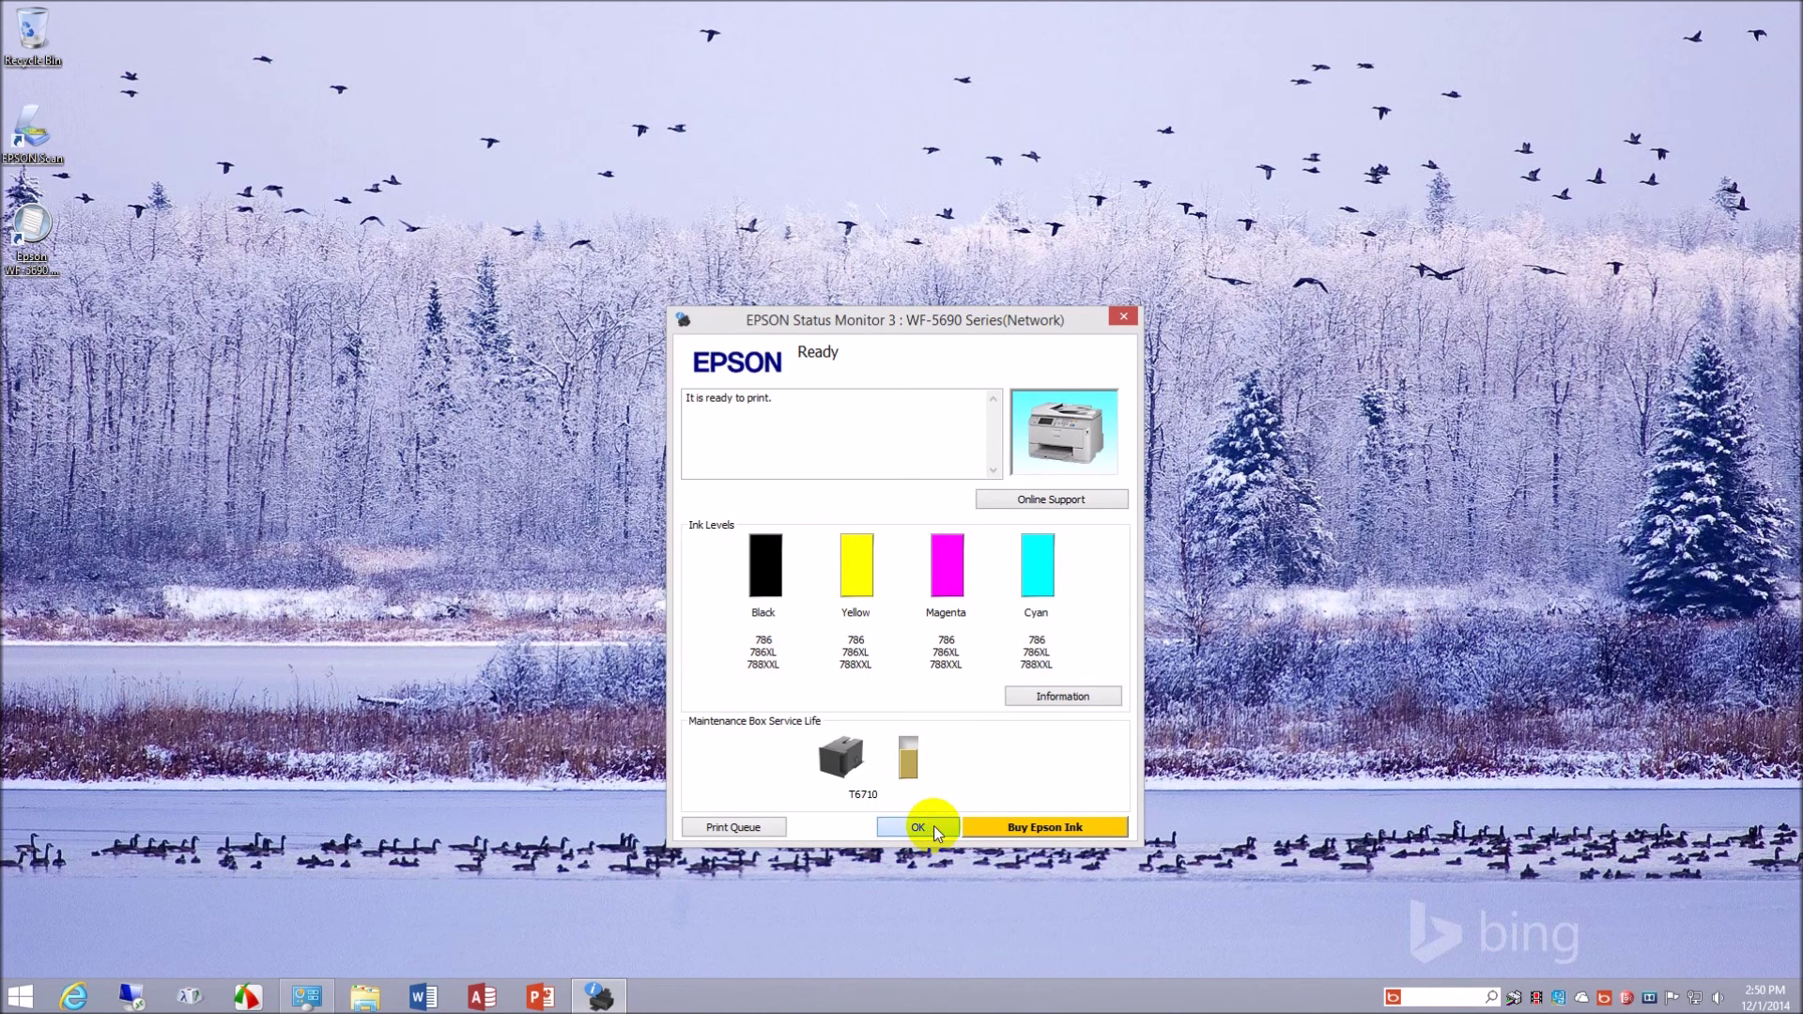
{"action": "left_click", "coordinate": [934, 825]}
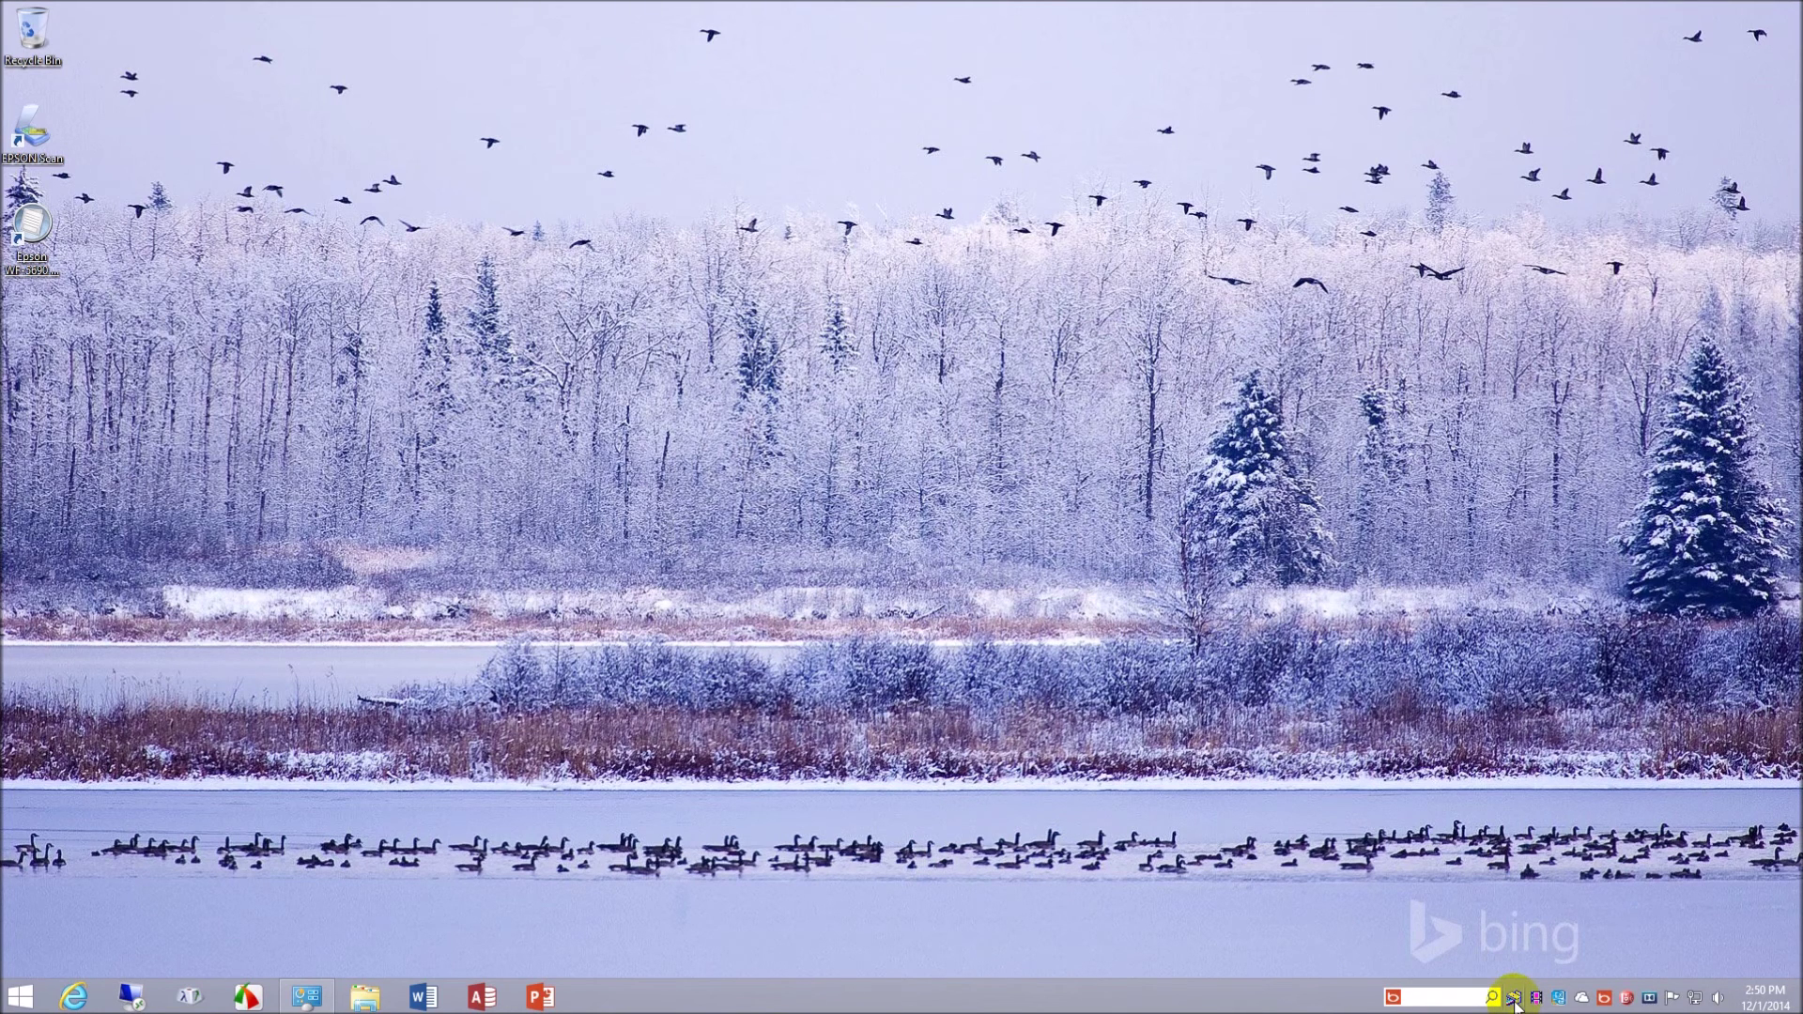
- Open Devices and Printers from the taskbar and bring up the WF-5690 printer's options
{"action": "right_click", "coordinate": [1514, 1001]}
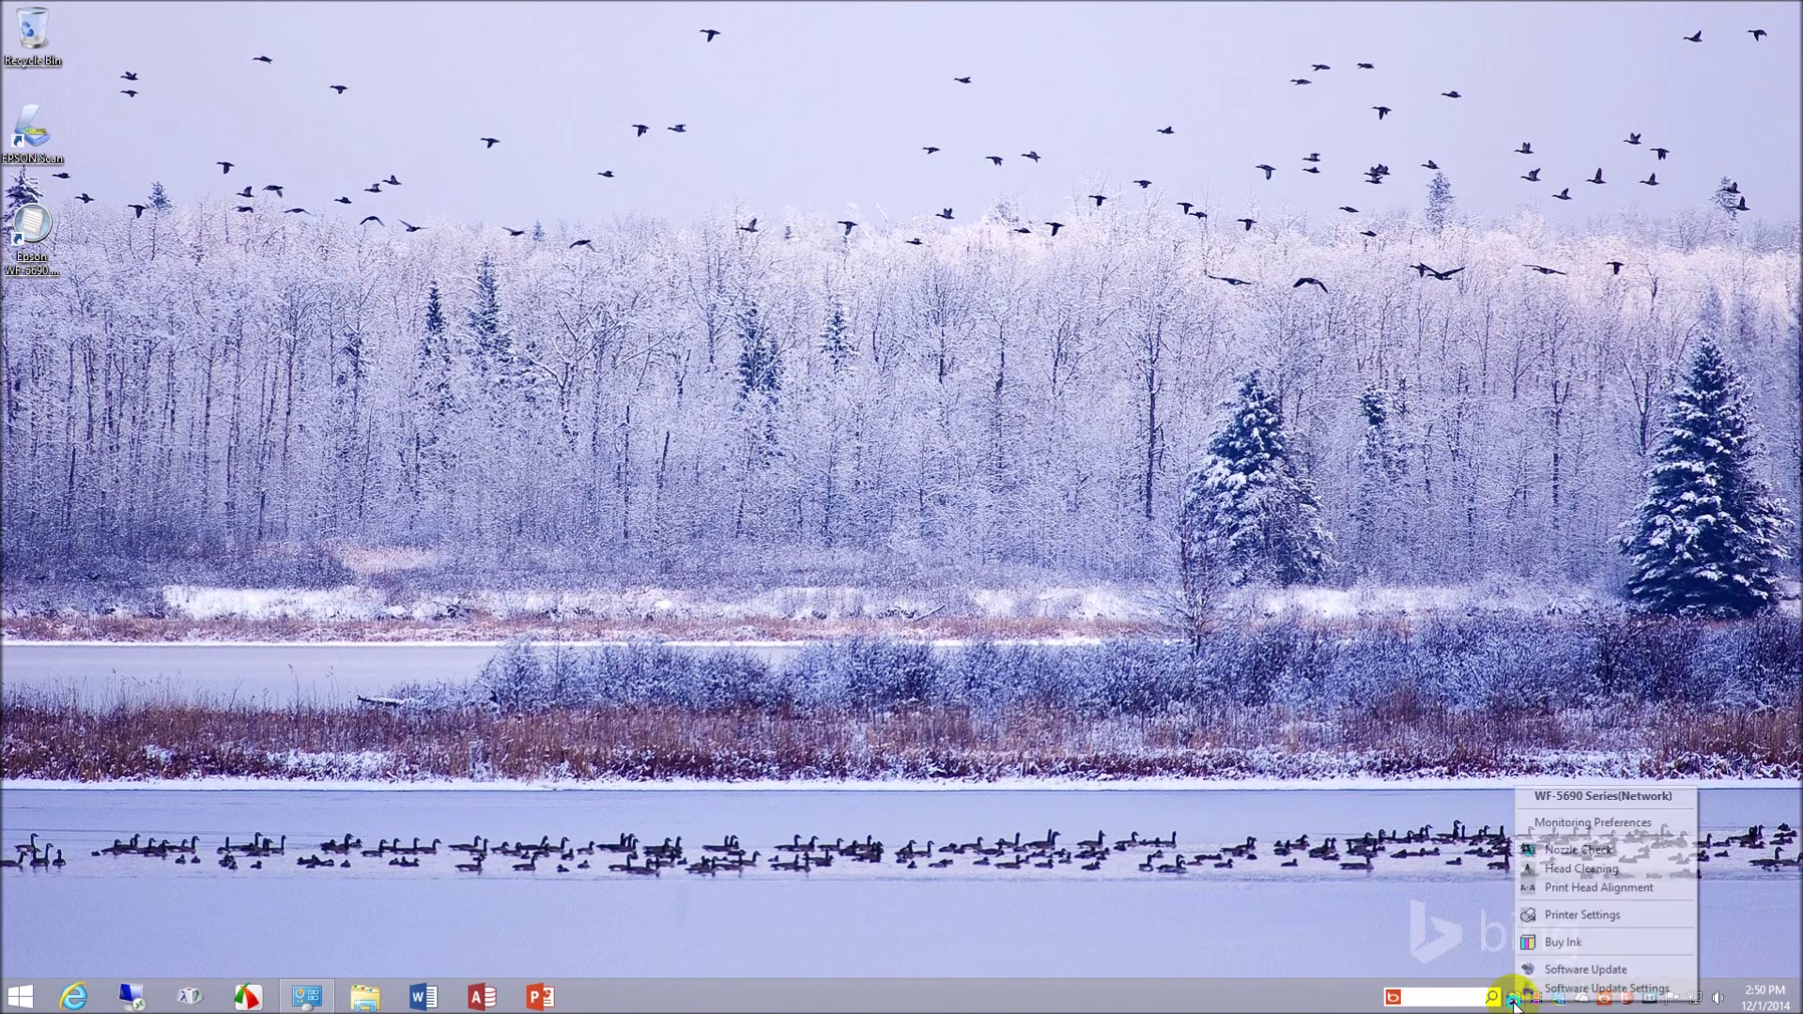
{"action": "left_click", "coordinate": [1597, 803]}
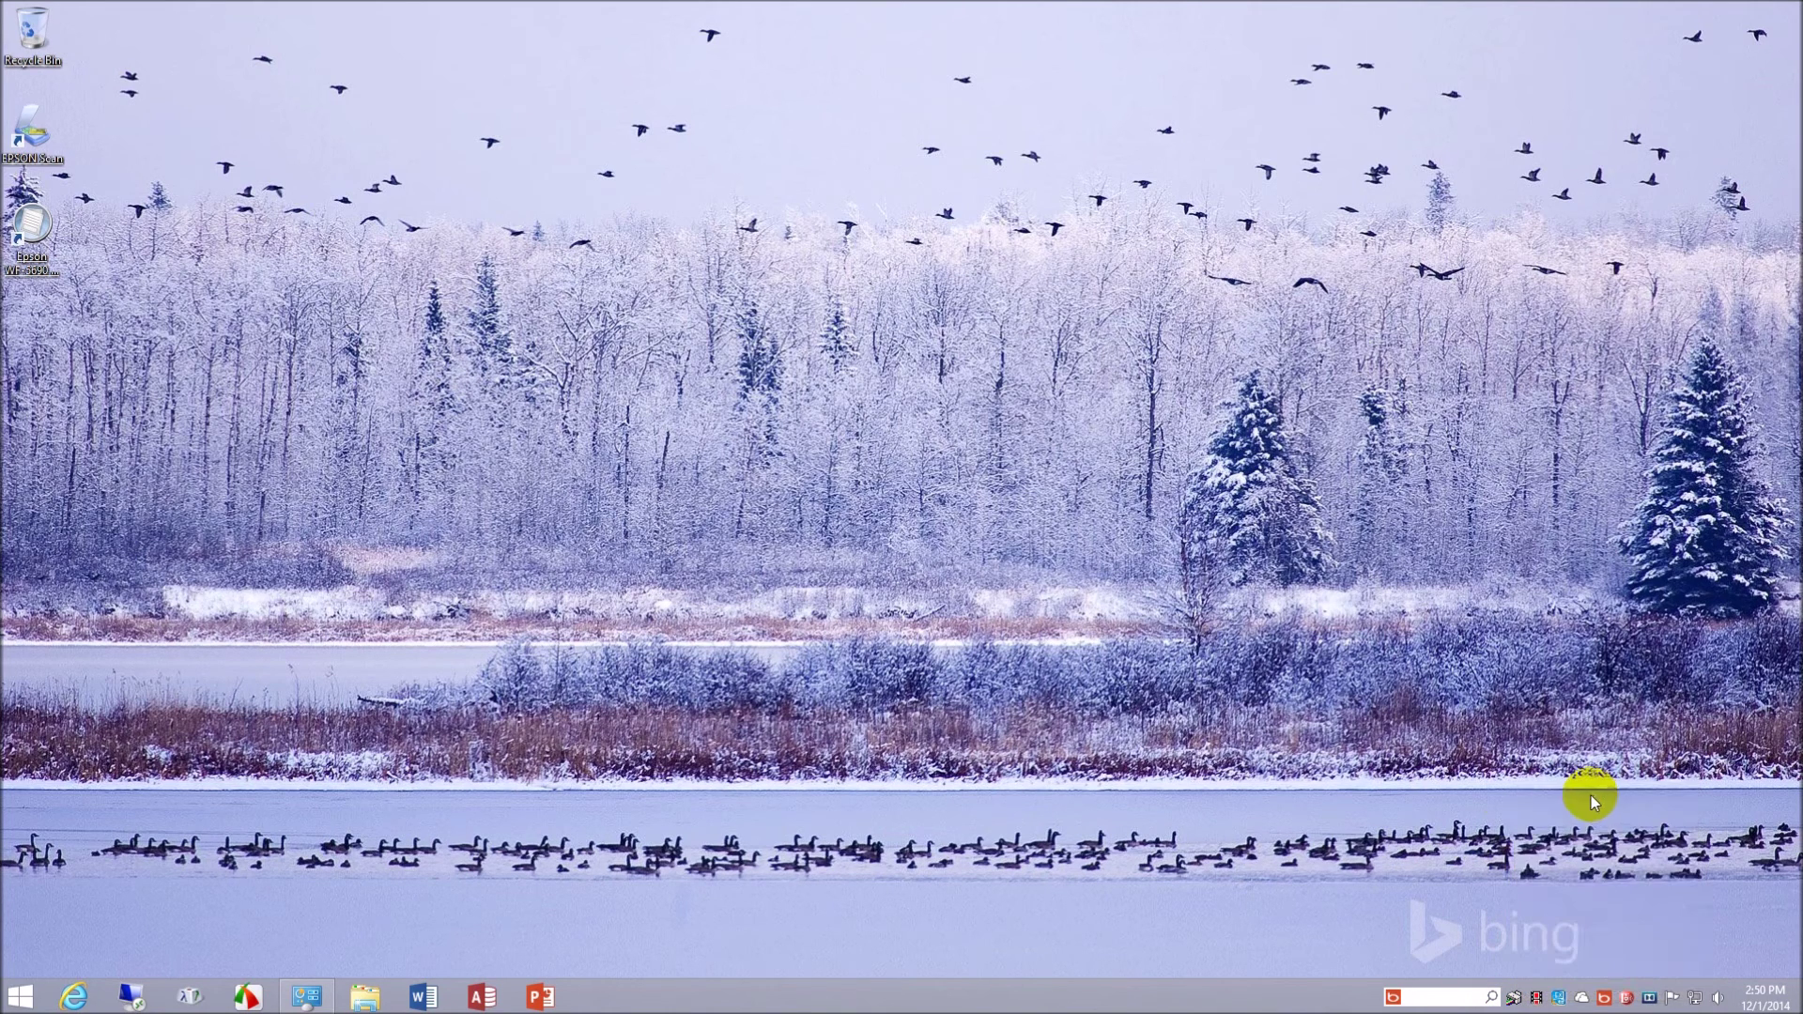
{"action": "right_click", "coordinate": [195, 988]}
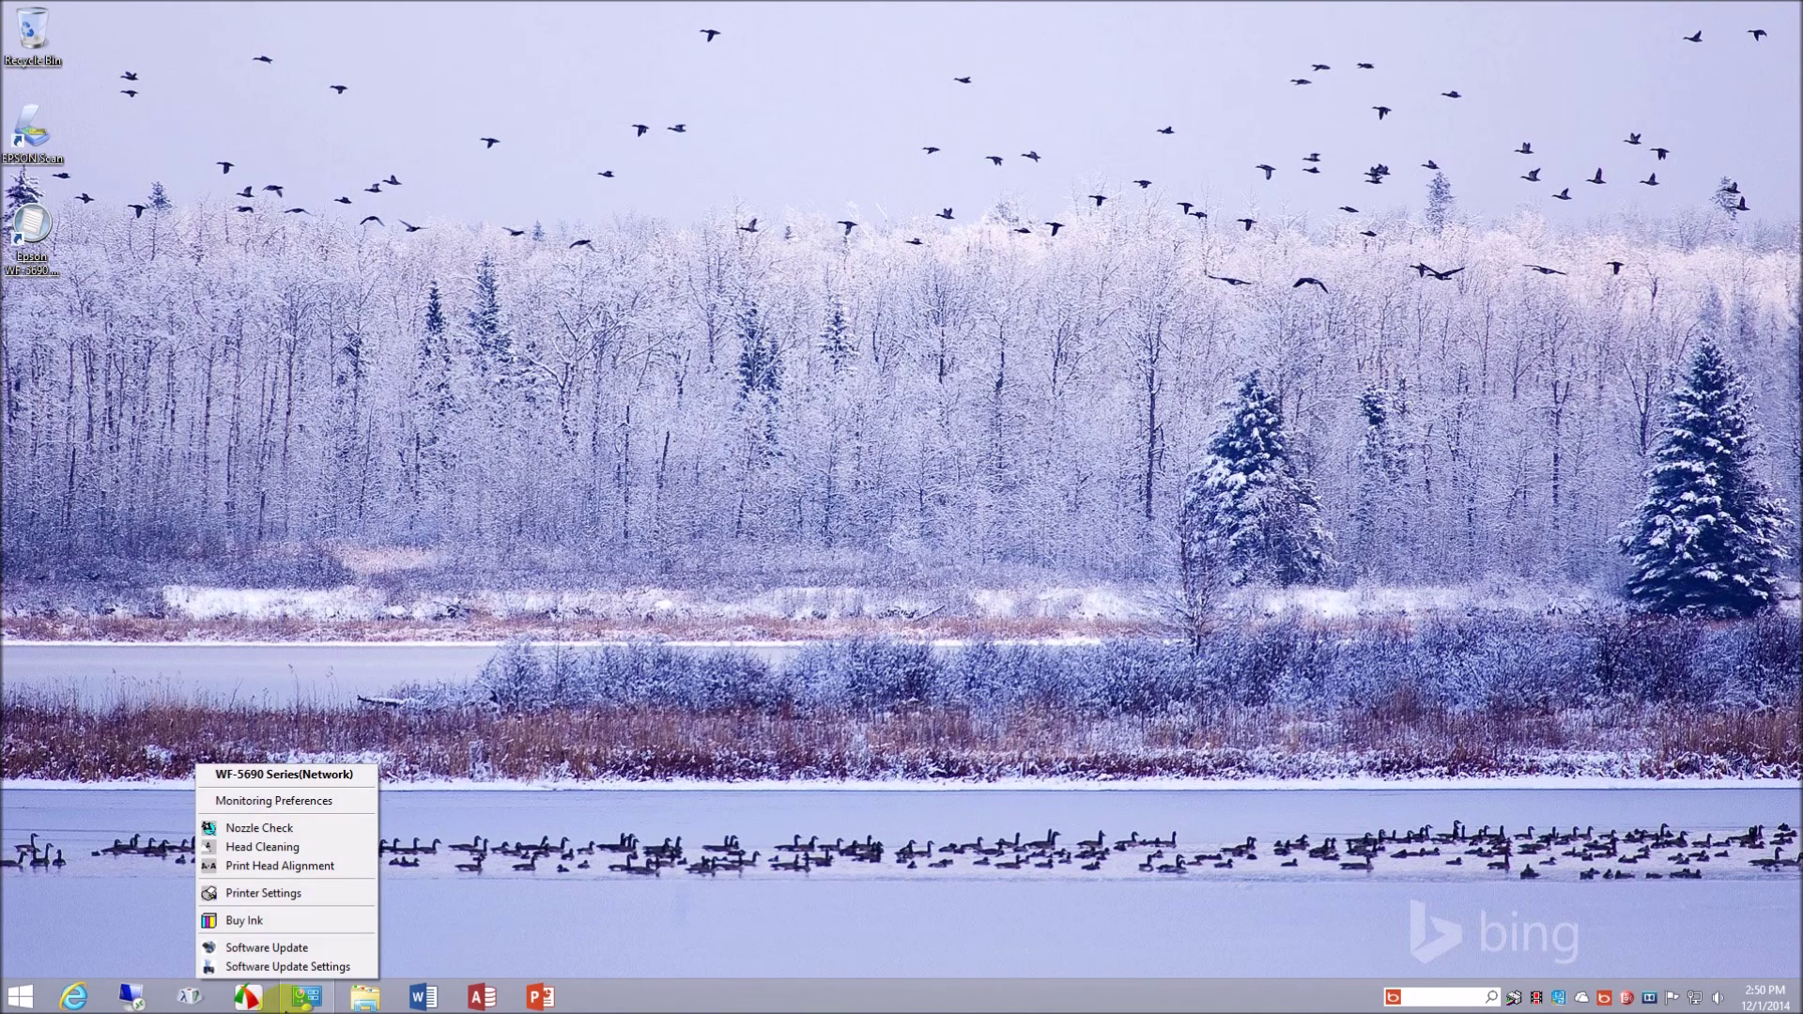
{"action": "left_click", "coordinate": [244, 894]}
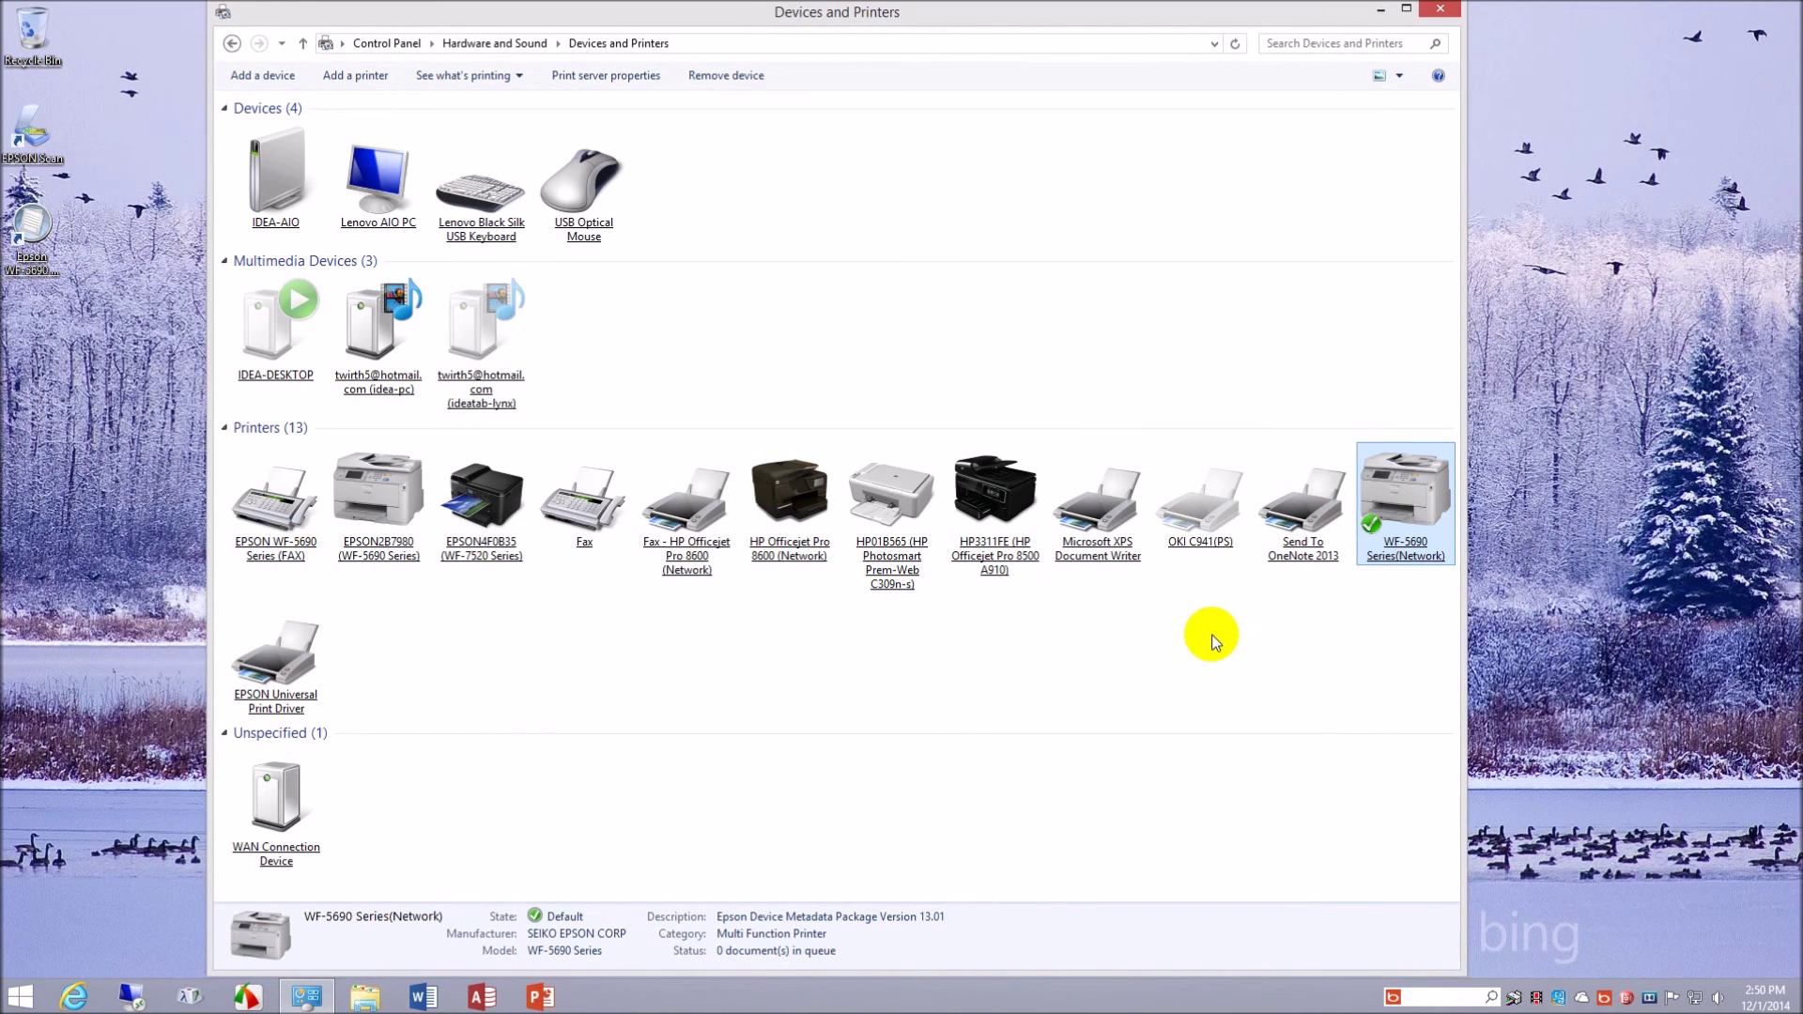
{"action": "right_click", "coordinate": [1400, 551]}
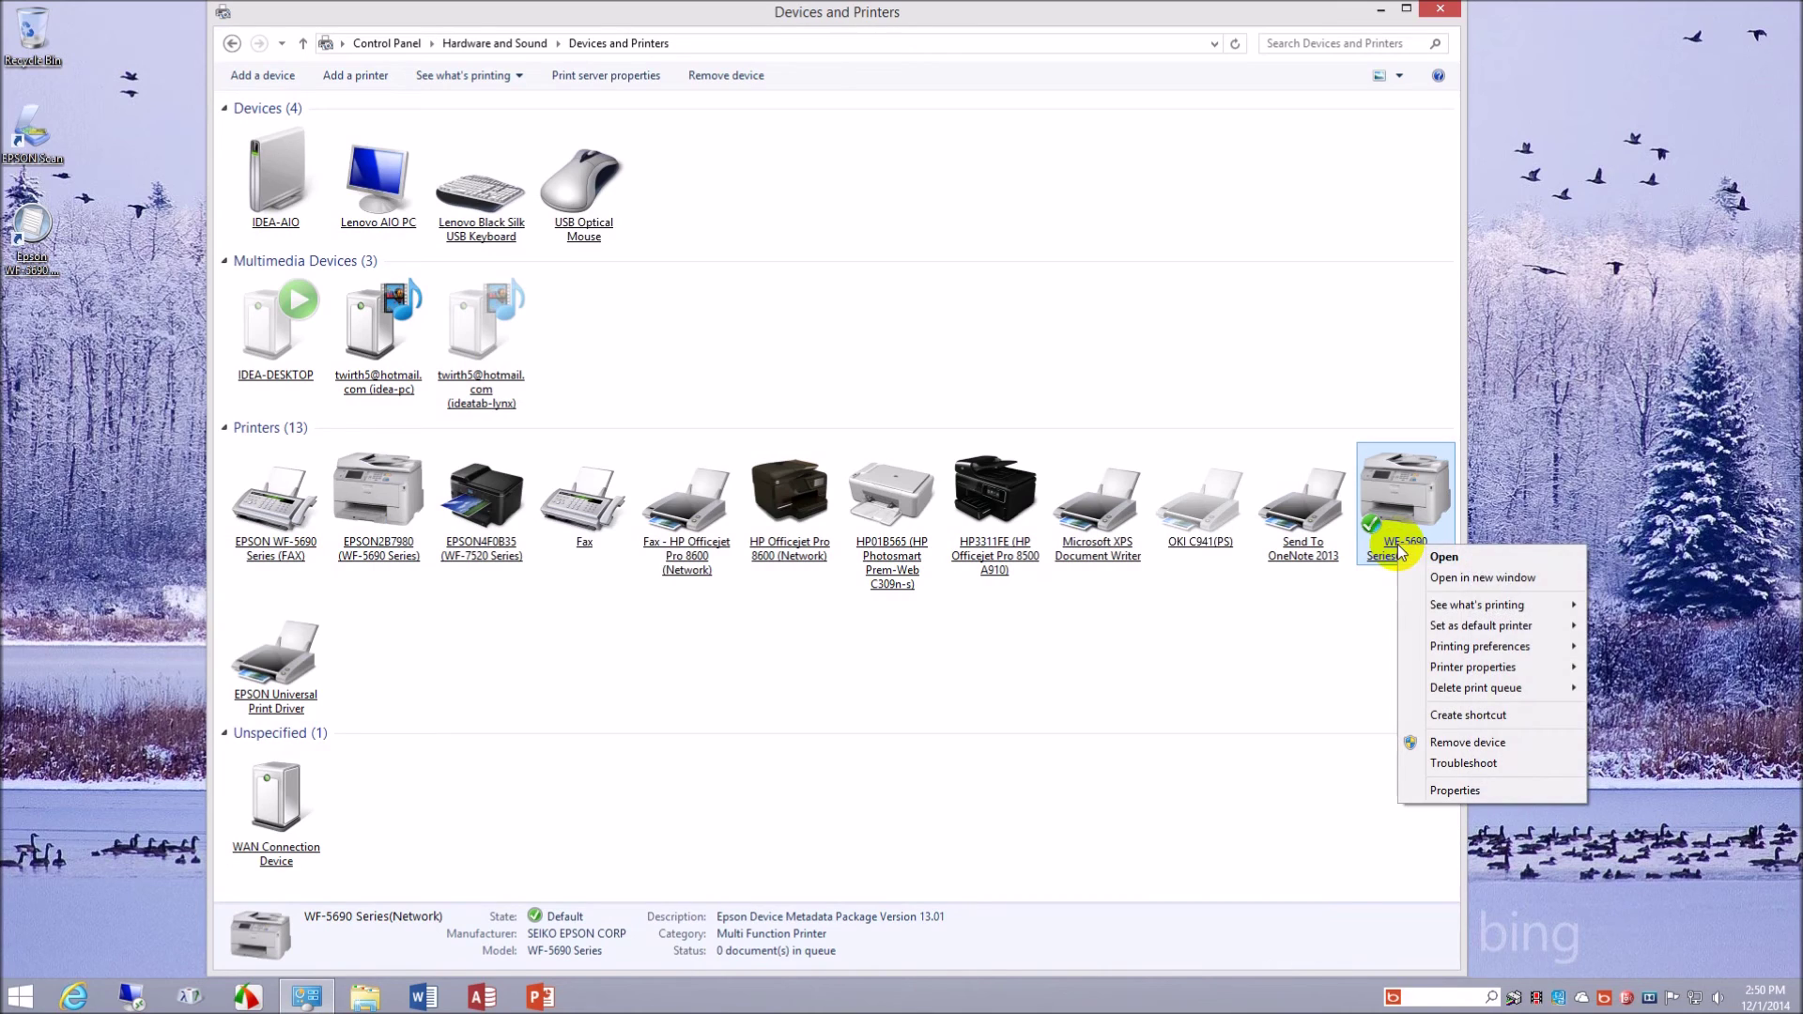
{"action": "mouse_move", "coordinate": [1513, 666]}
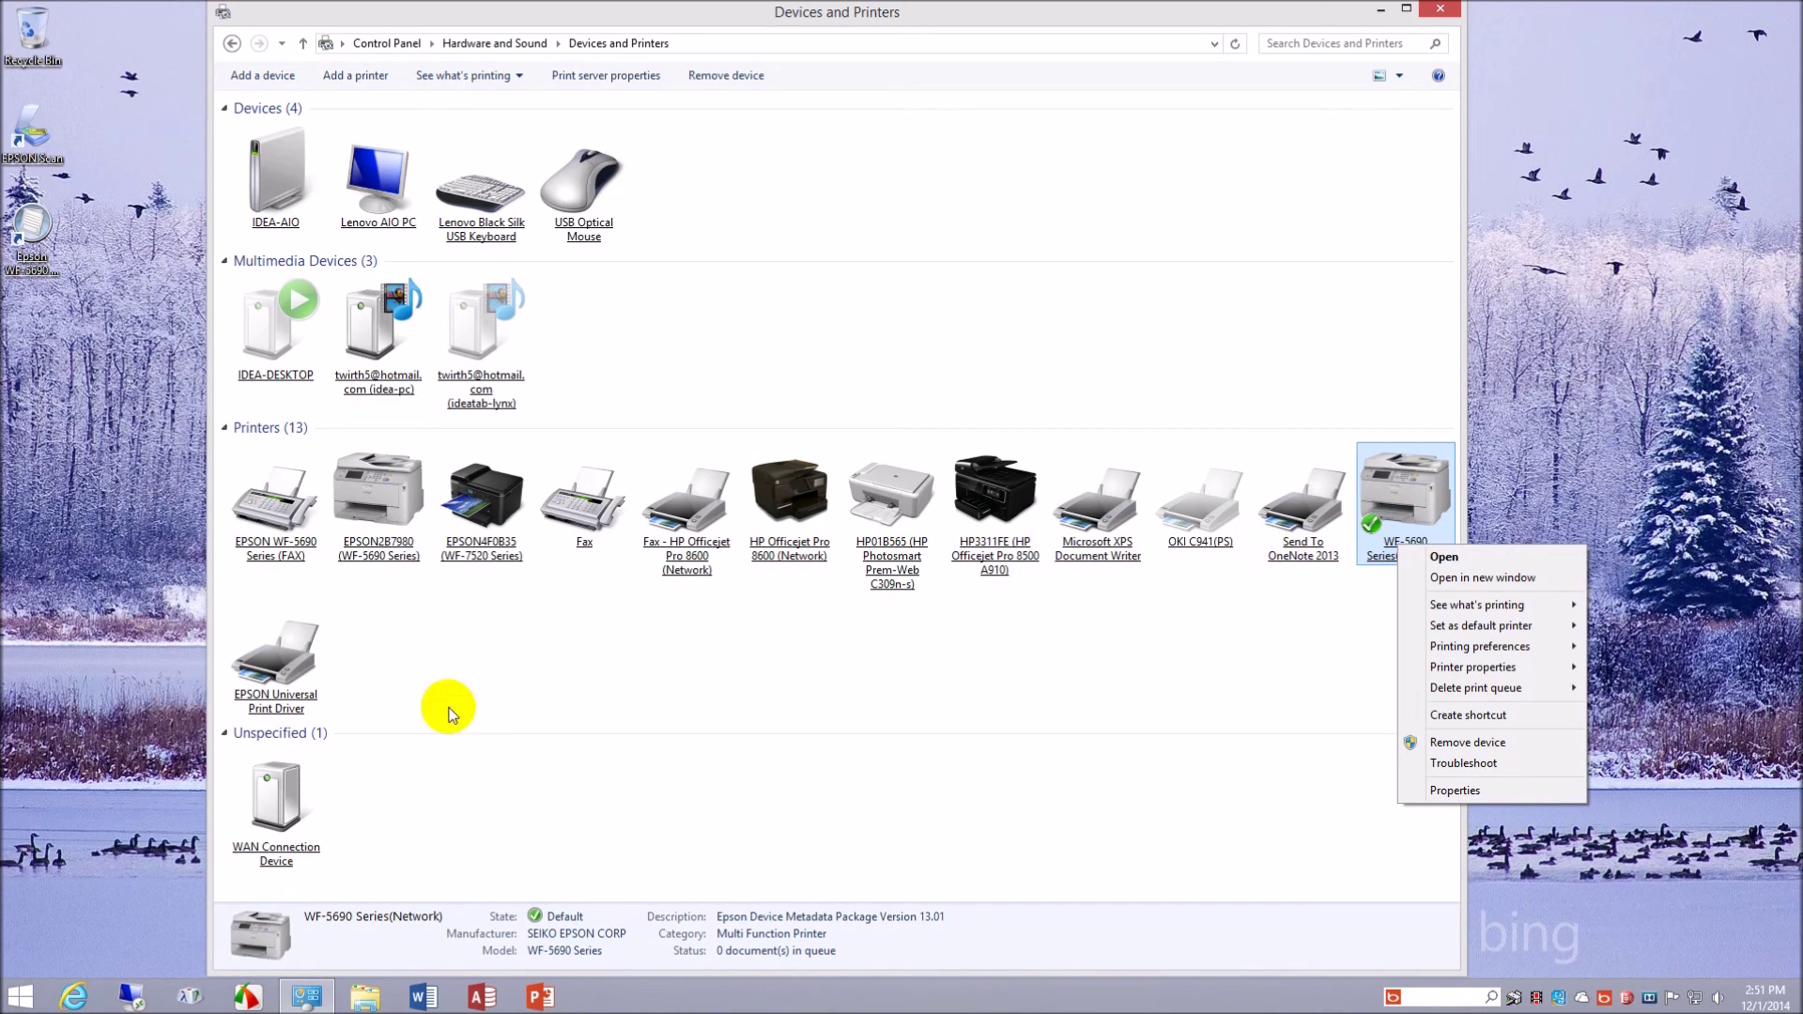
- View the EPSON Universal Print Driver's printer properties and close them unchanged
{"action": "left_click", "coordinate": [310, 669]}
{"action": "right_click", "coordinate": [310, 669]}
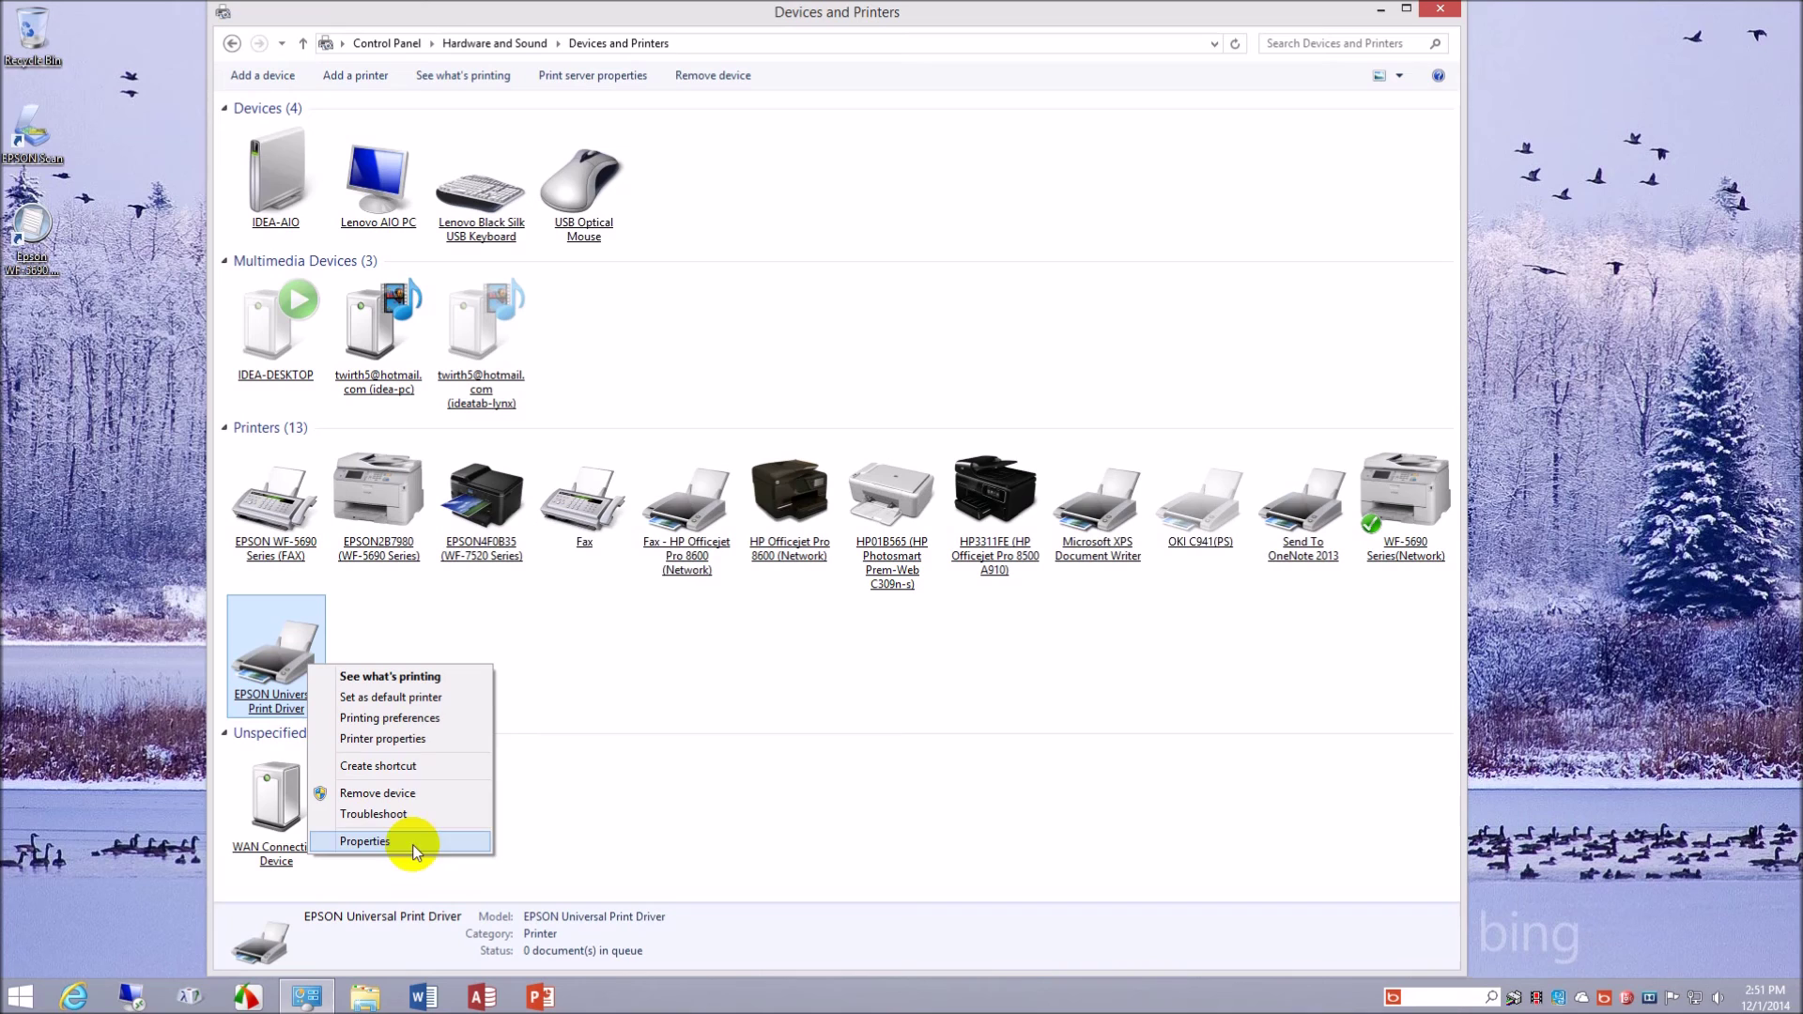
{"action": "left_click", "coordinate": [430, 738]}
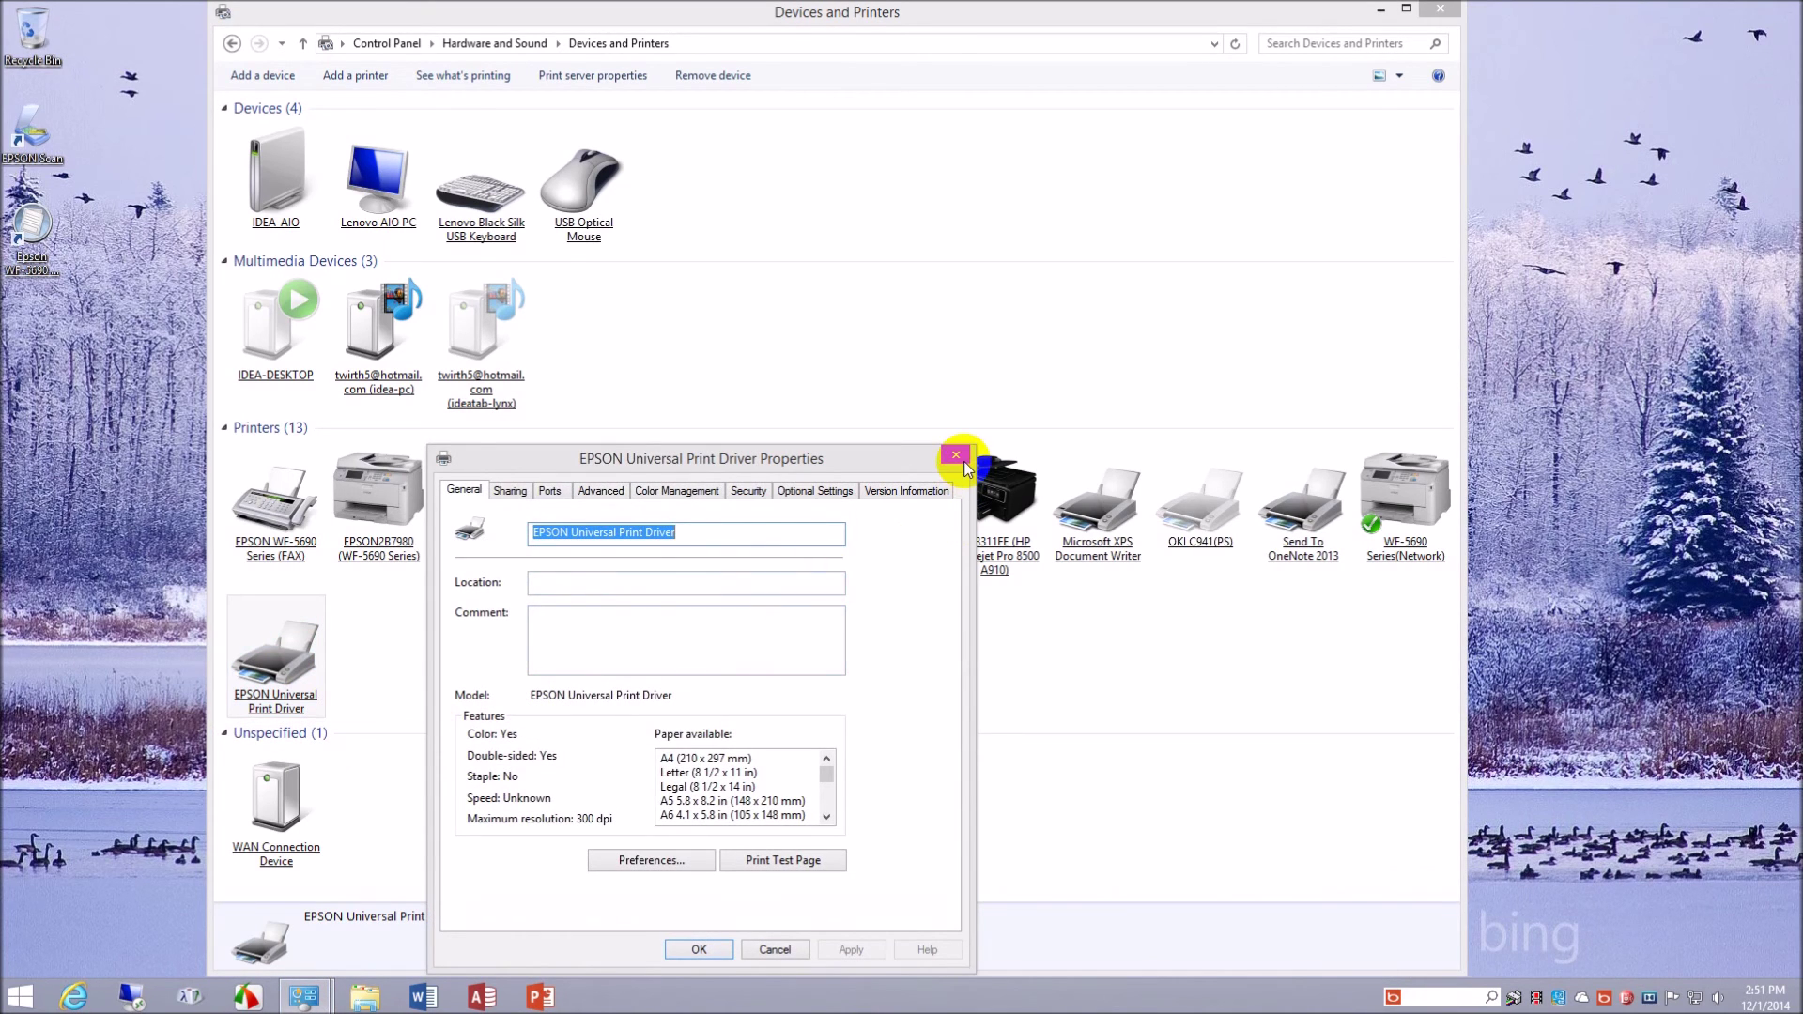
{"action": "left_click", "coordinate": [958, 457]}
{"action": "right_click", "coordinate": [284, 693]}
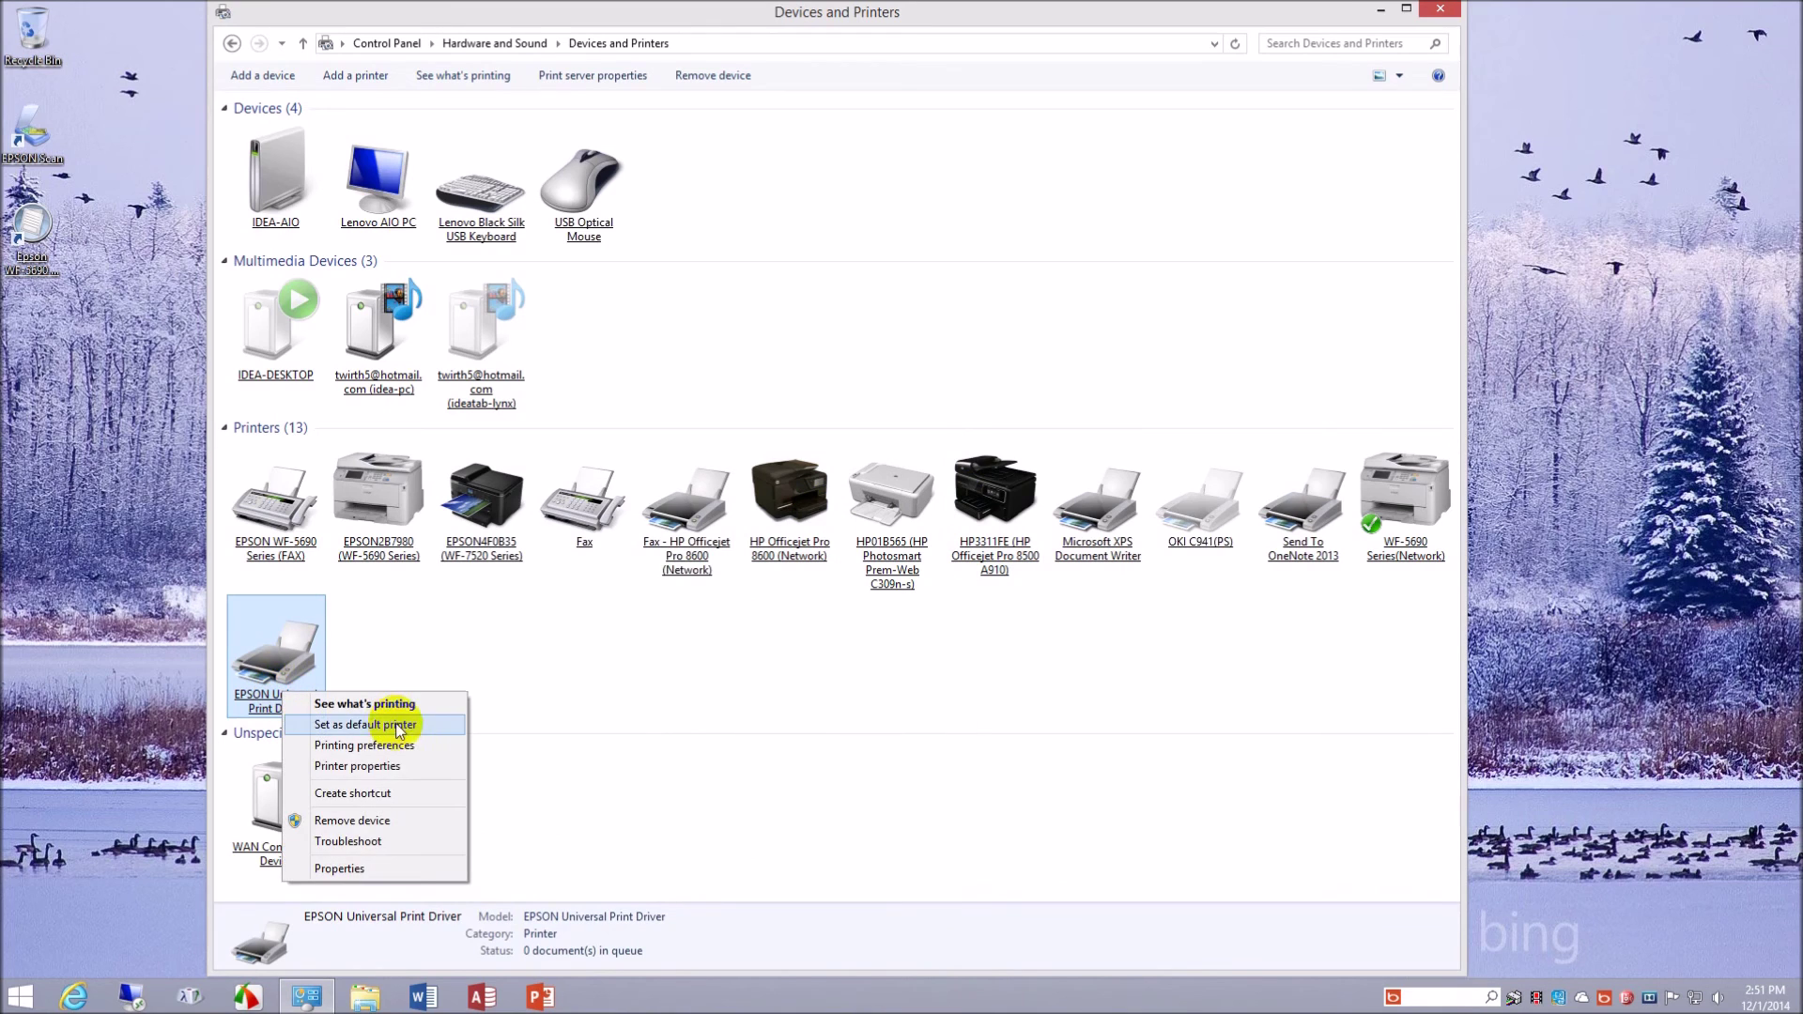
- Open the Universal Print Driver's Printing Preferences and review Printer and Option Information and Extended Settings
{"action": "left_click", "coordinate": [402, 745]}
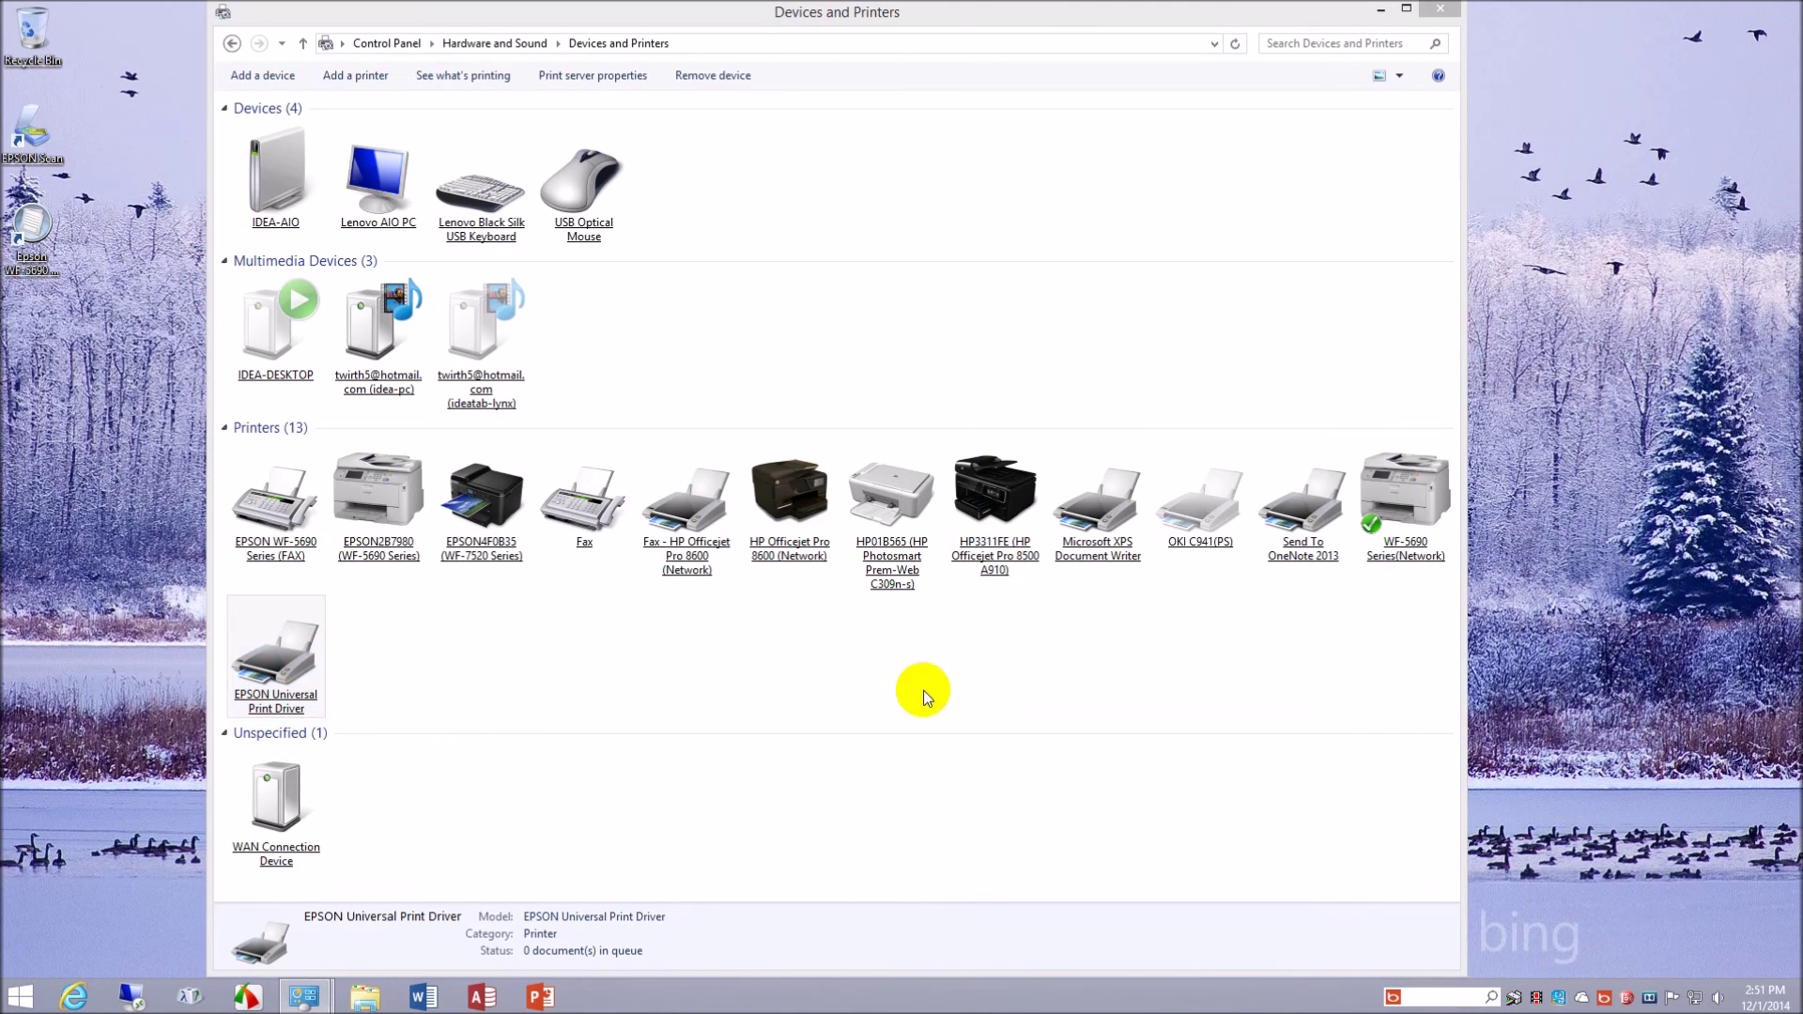
{"action": "left_click", "coordinate": [547, 491]}
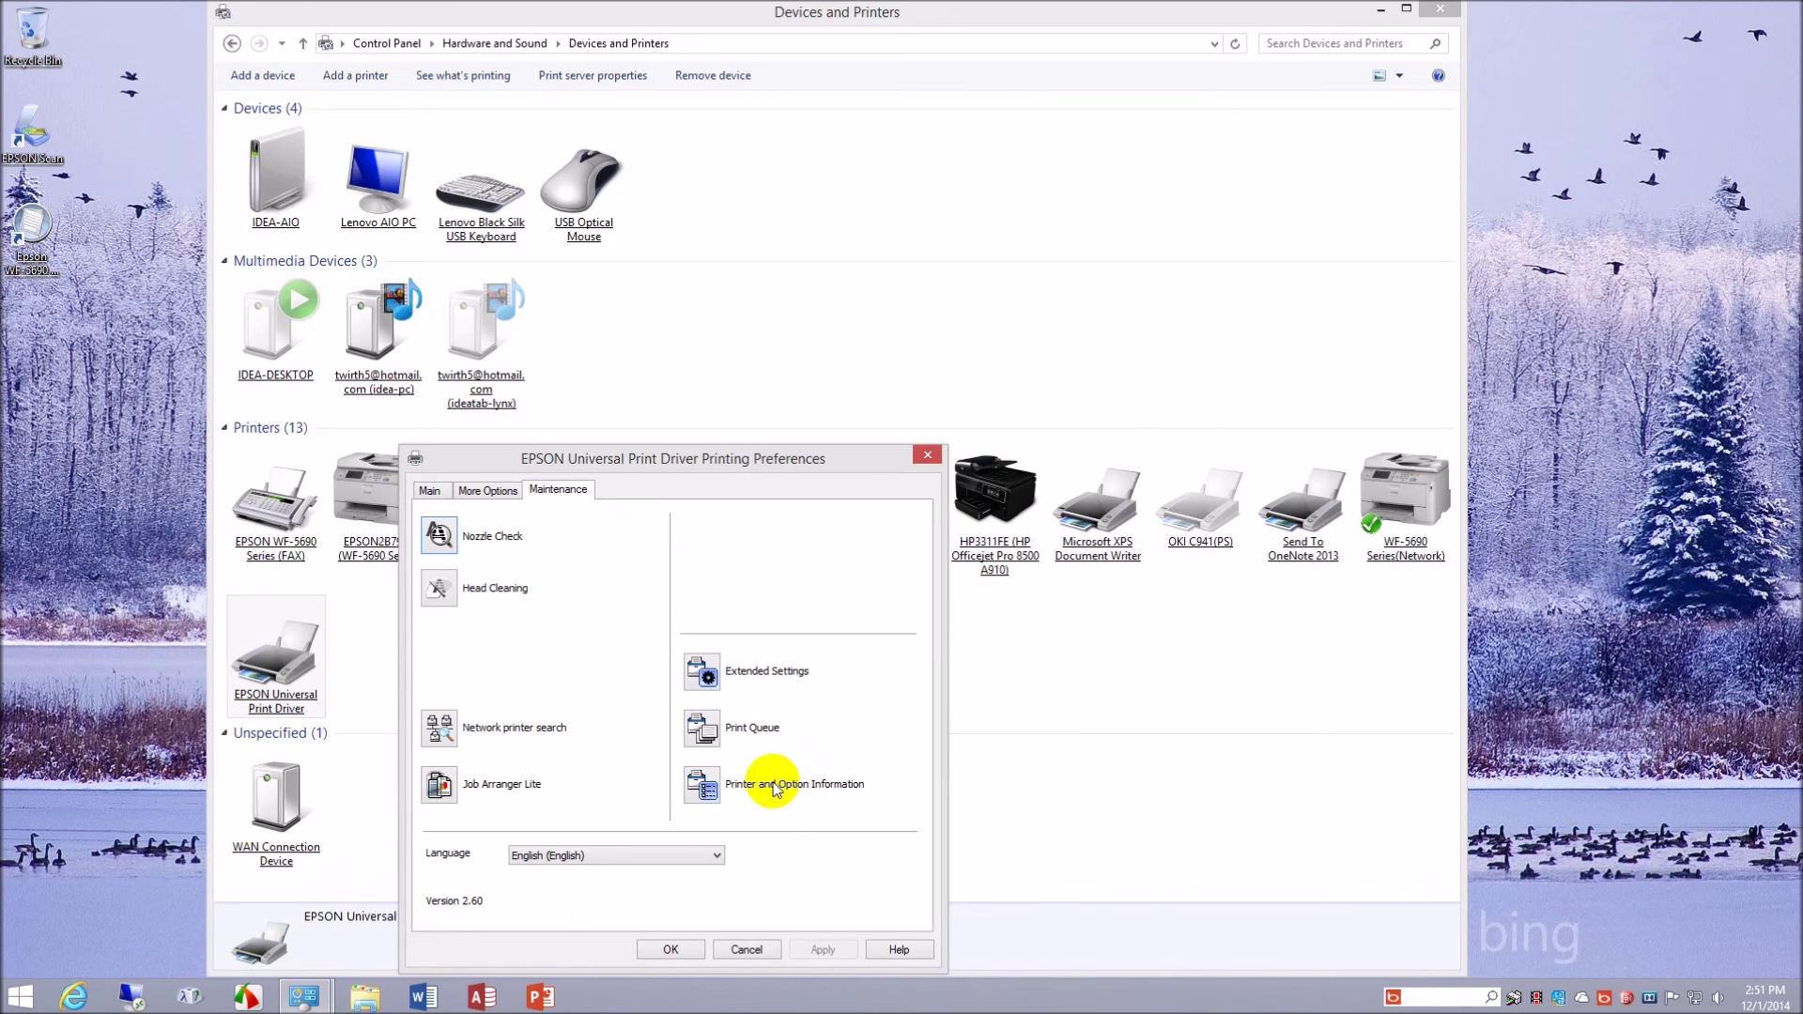
{"action": "left_click", "coordinate": [704, 787]}
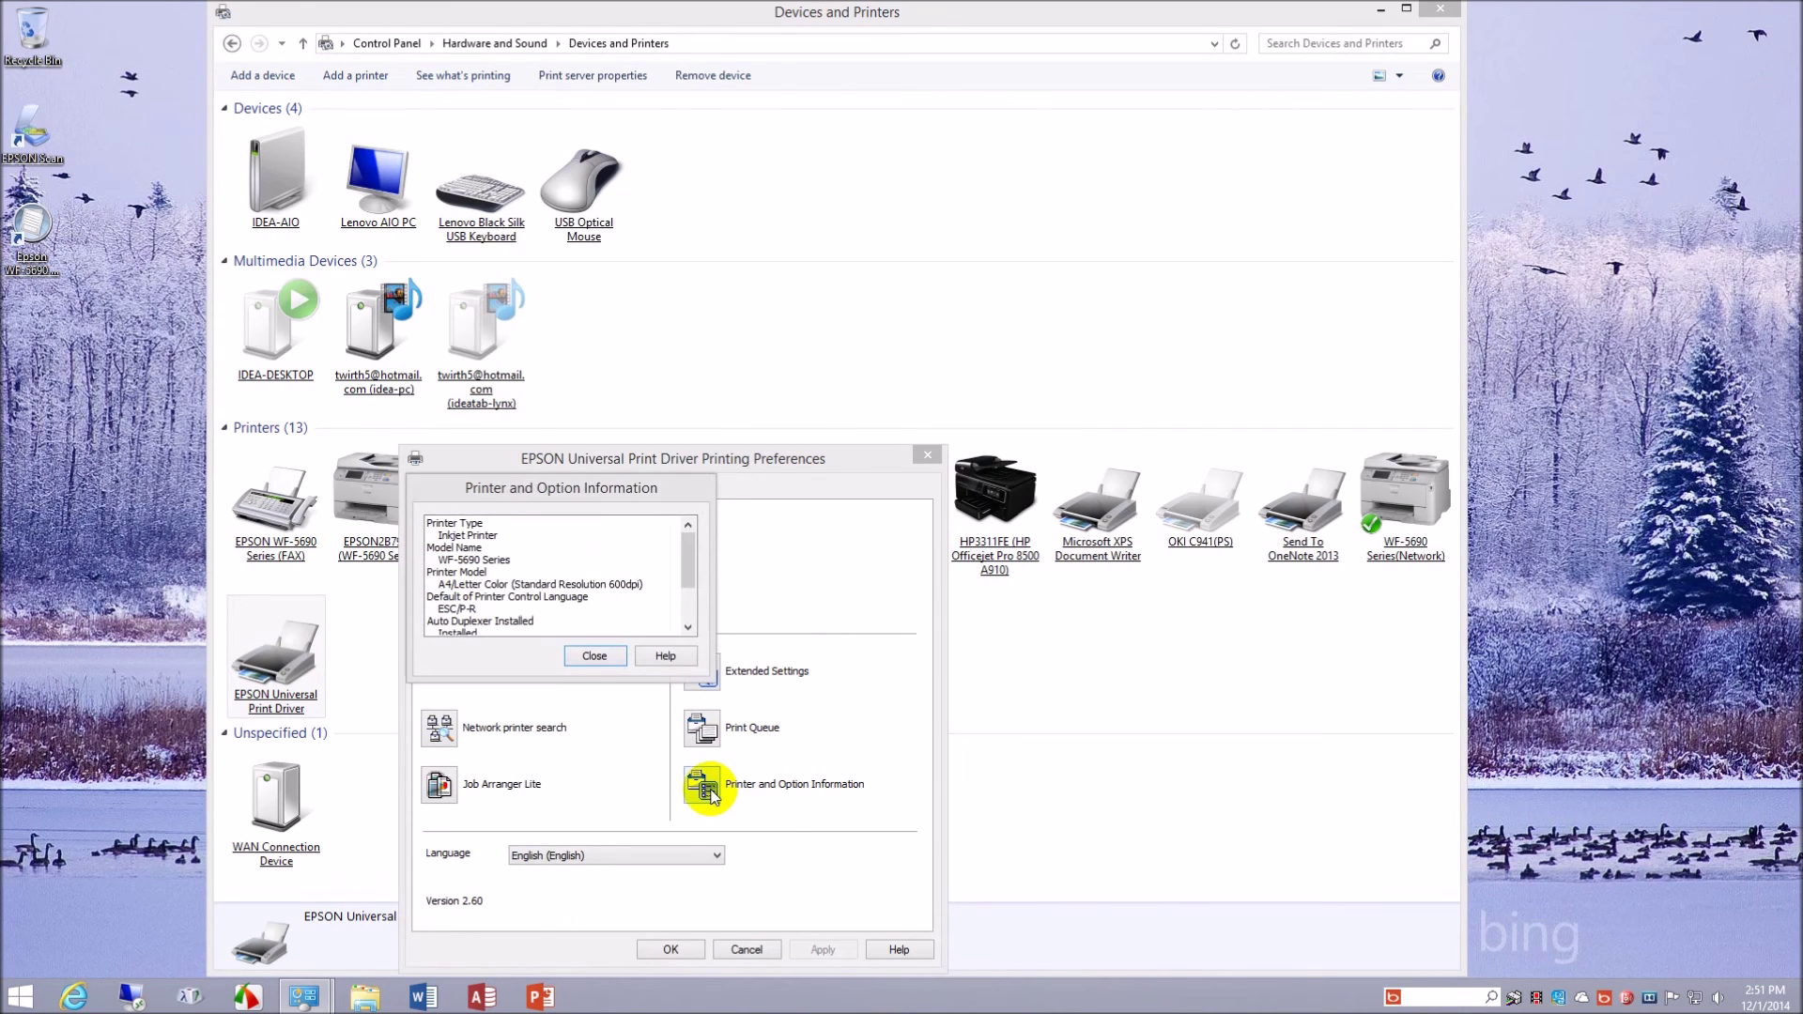
{"action": "left_click", "coordinate": [596, 652]}
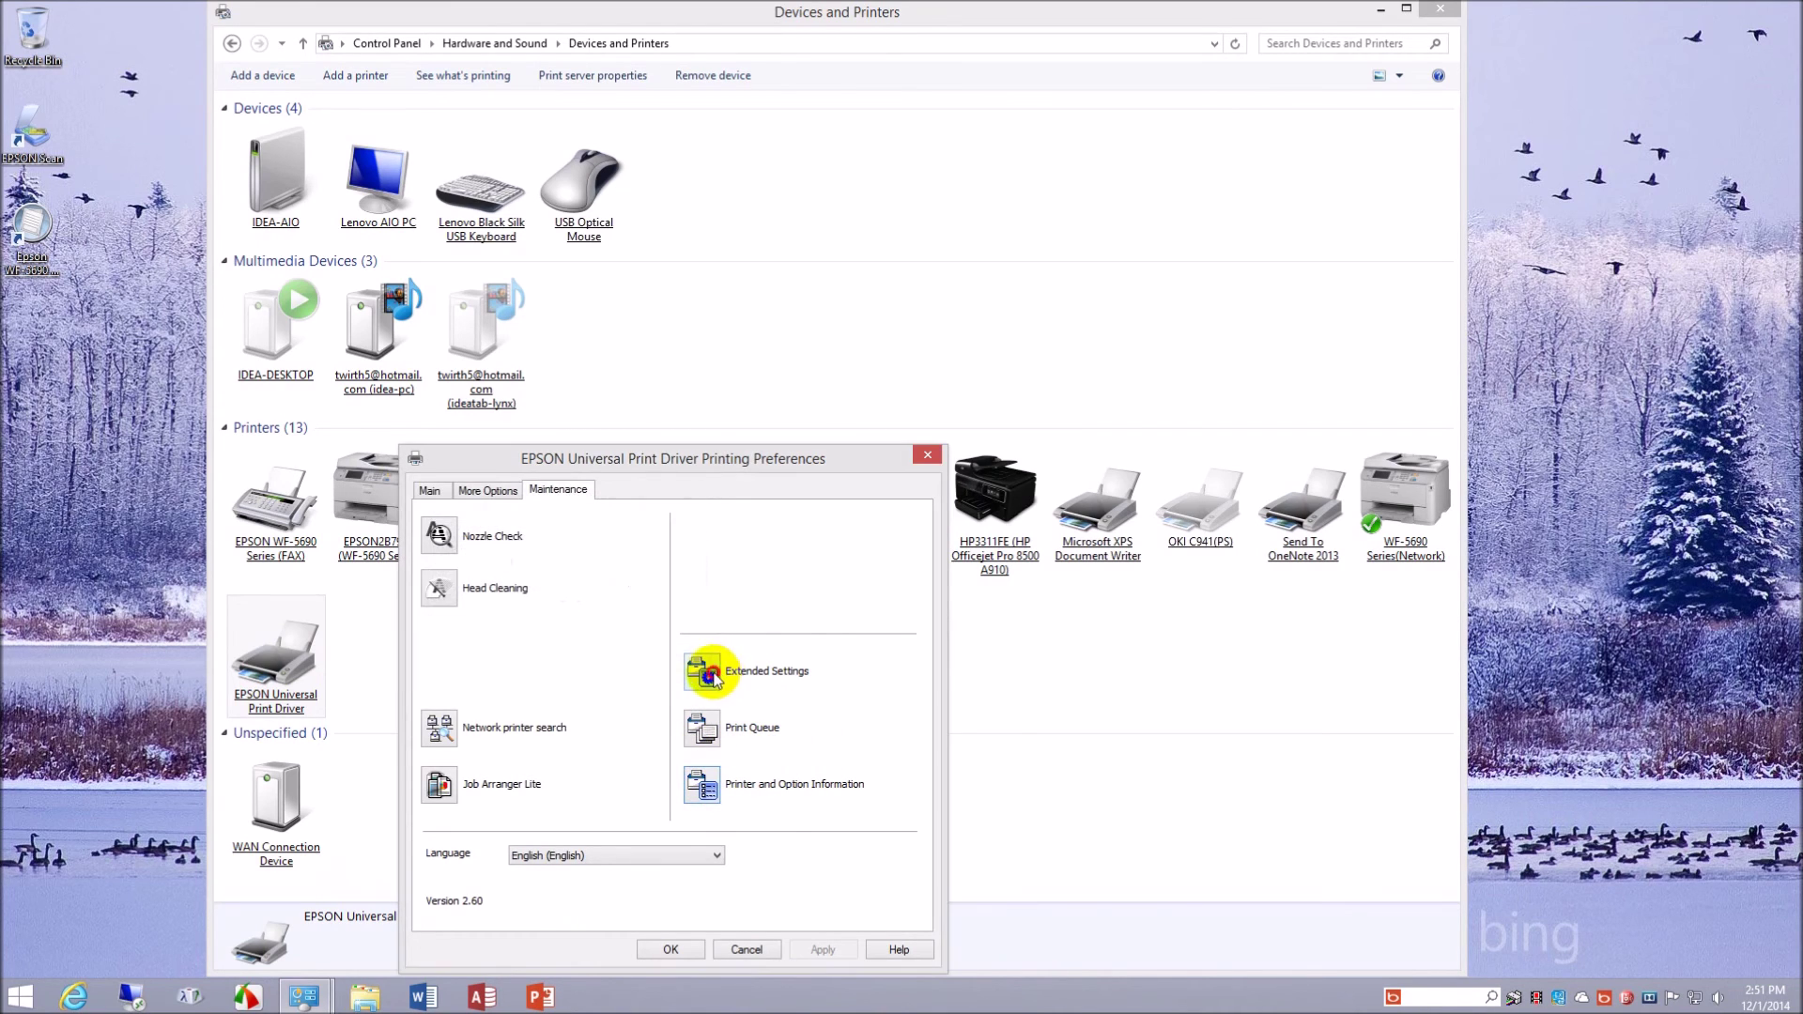
{"action": "left_click", "coordinate": [705, 668]}
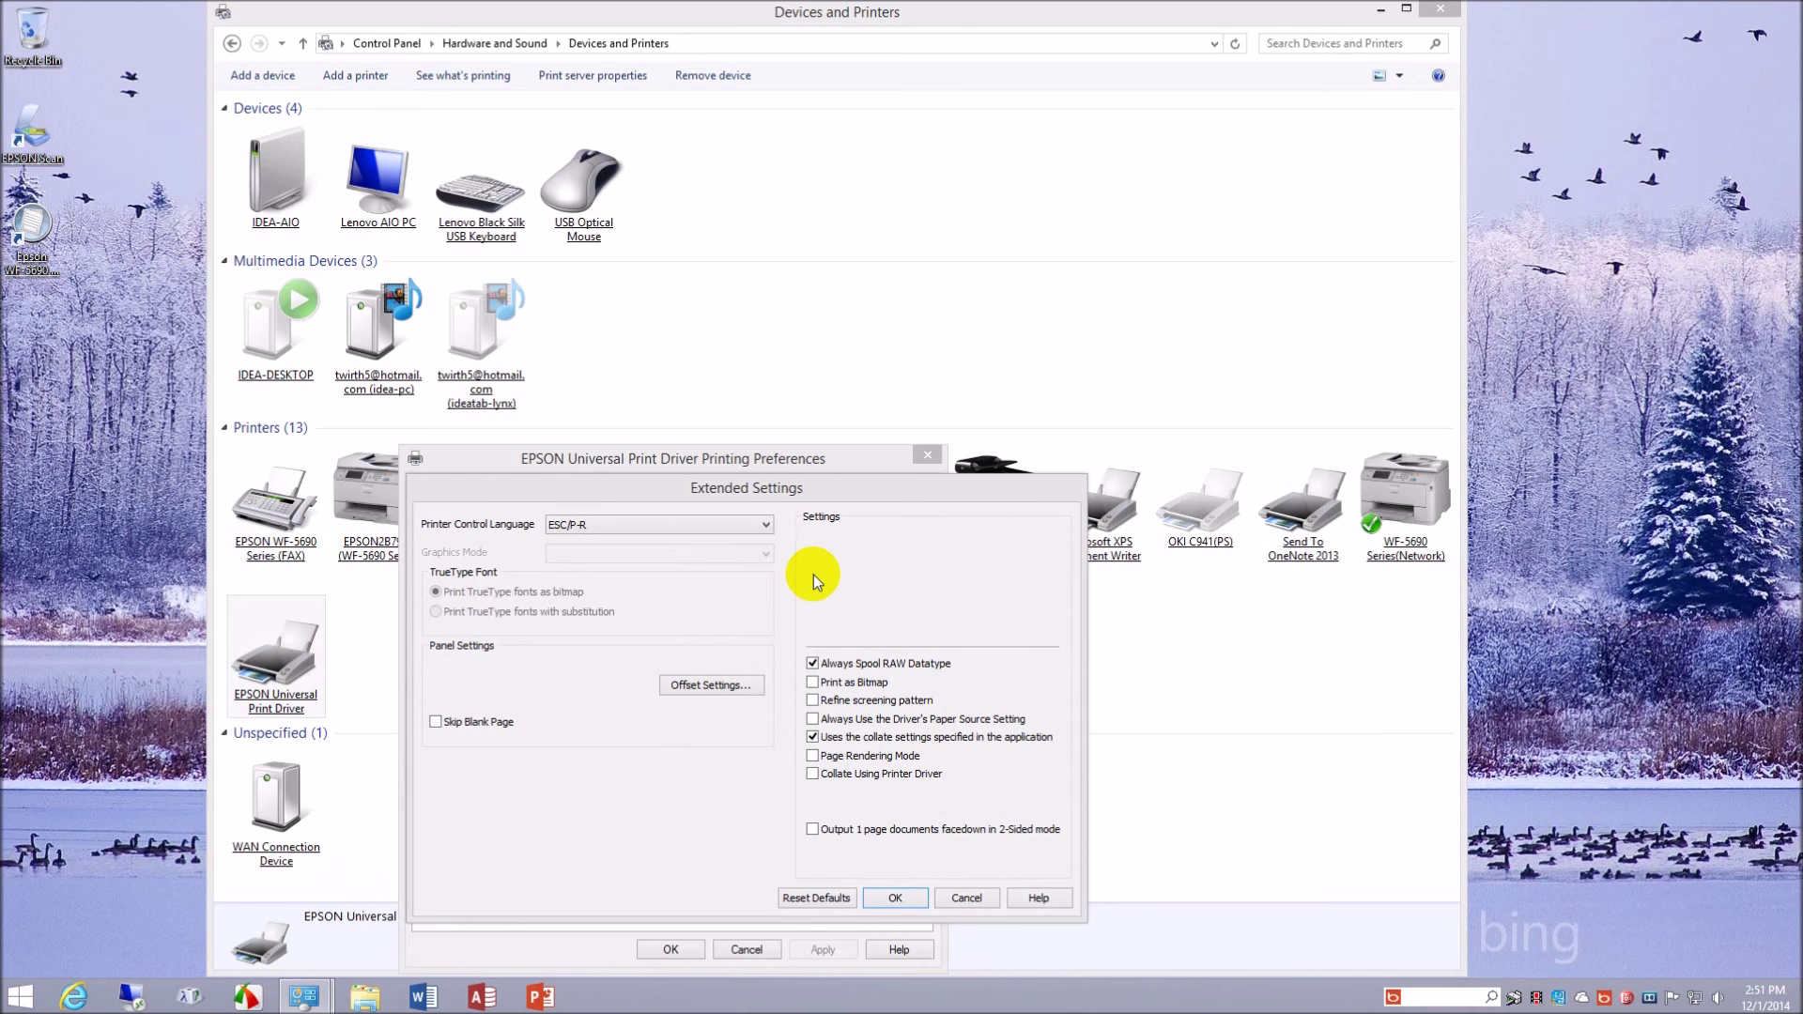
{"action": "left_click", "coordinate": [967, 898]}
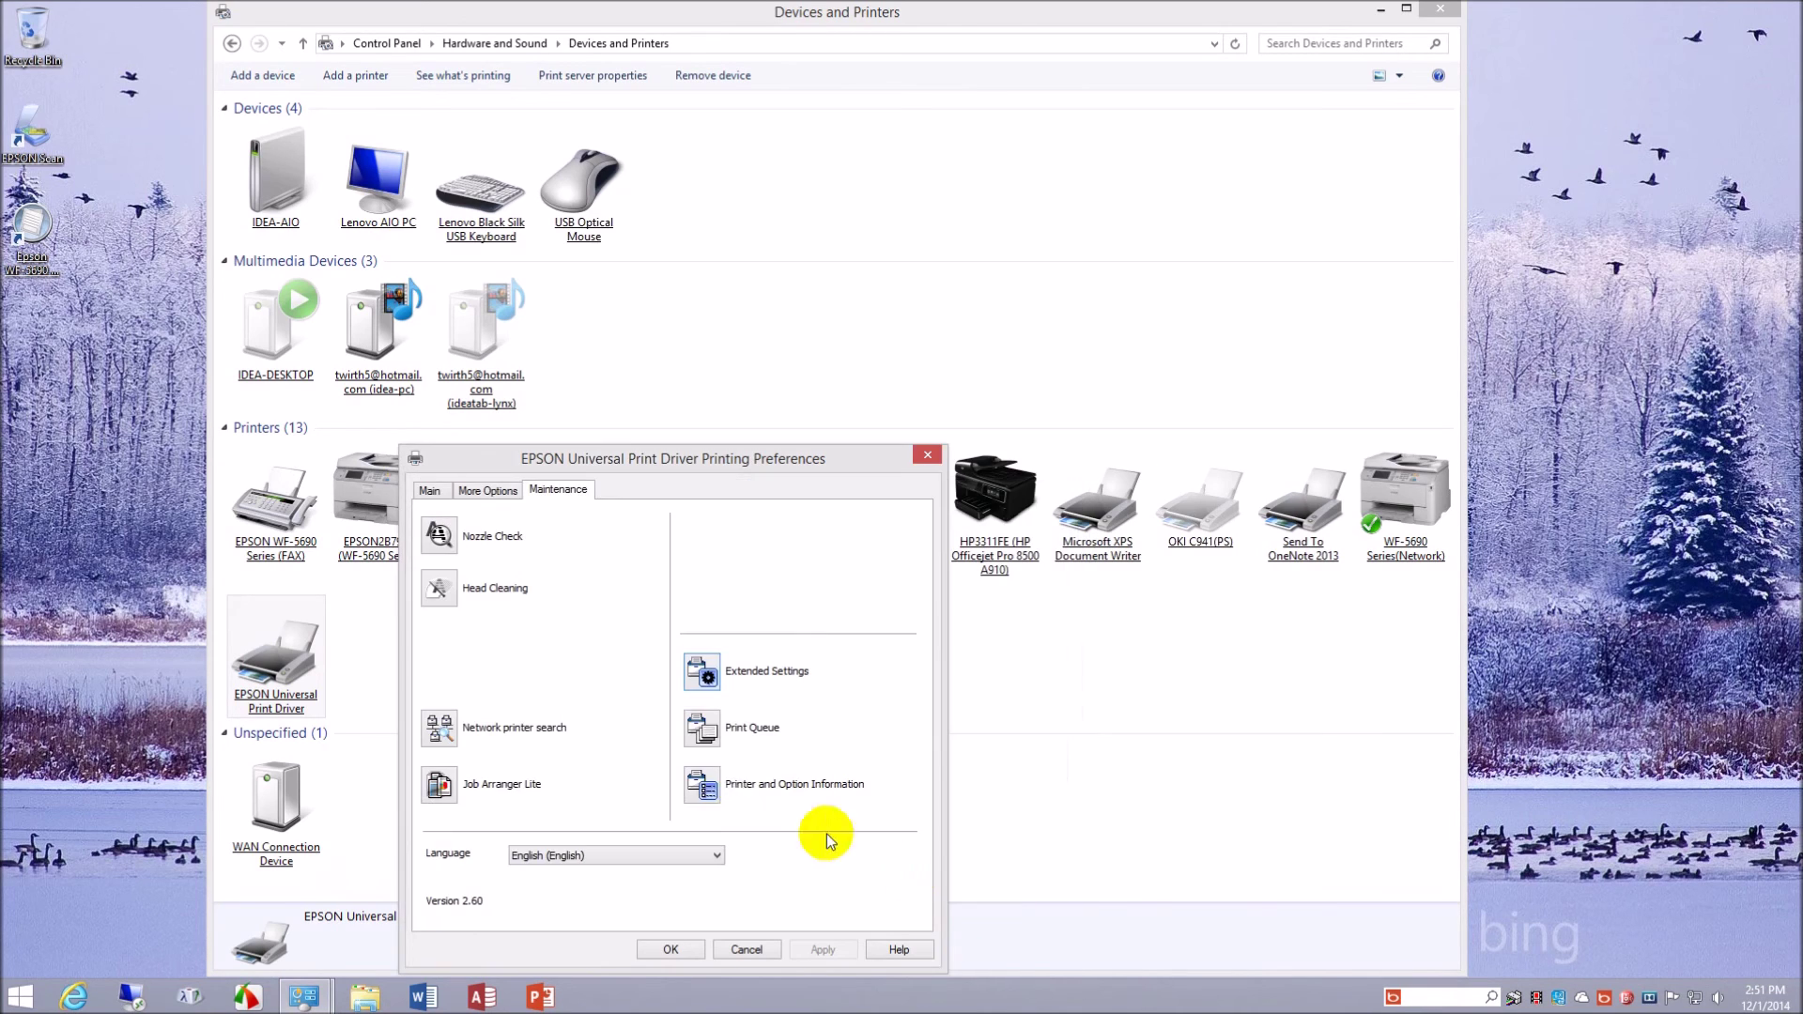
- Look through the document size, paper source, quality, output paper and watermark settings tabs
{"action": "left_click", "coordinate": [488, 490]}
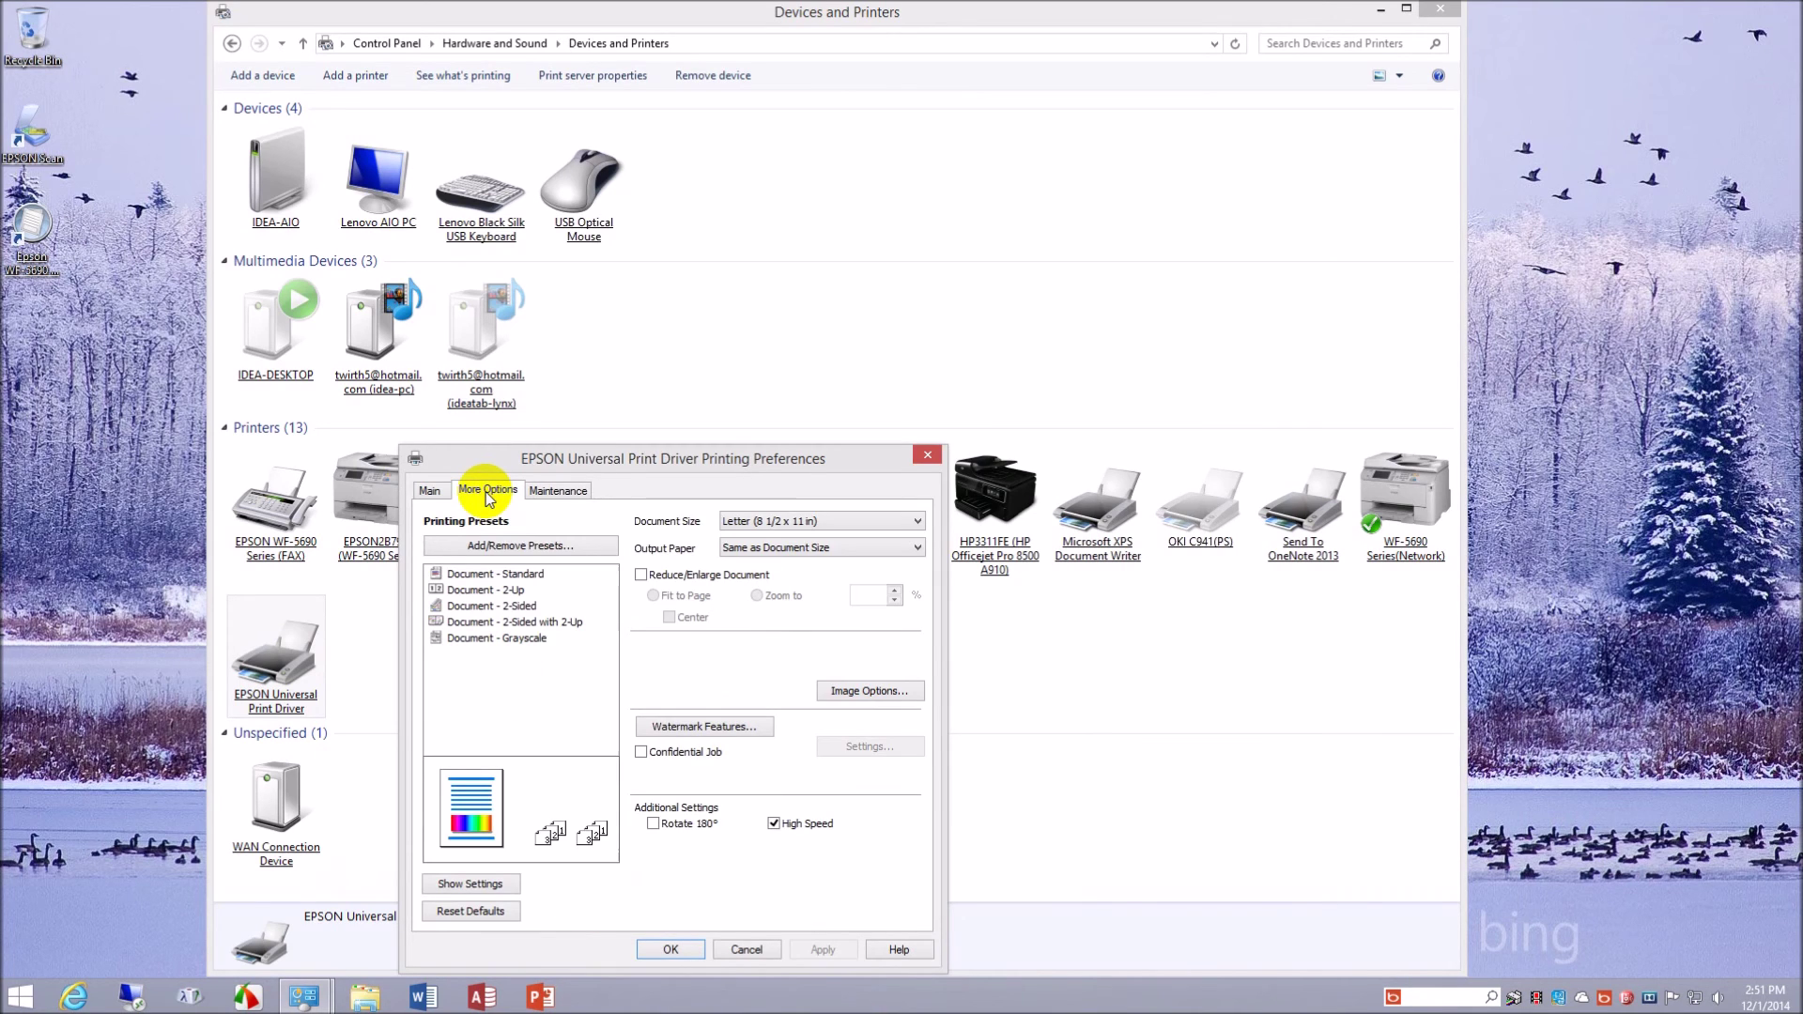
{"action": "left_click", "coordinate": [430, 491]}
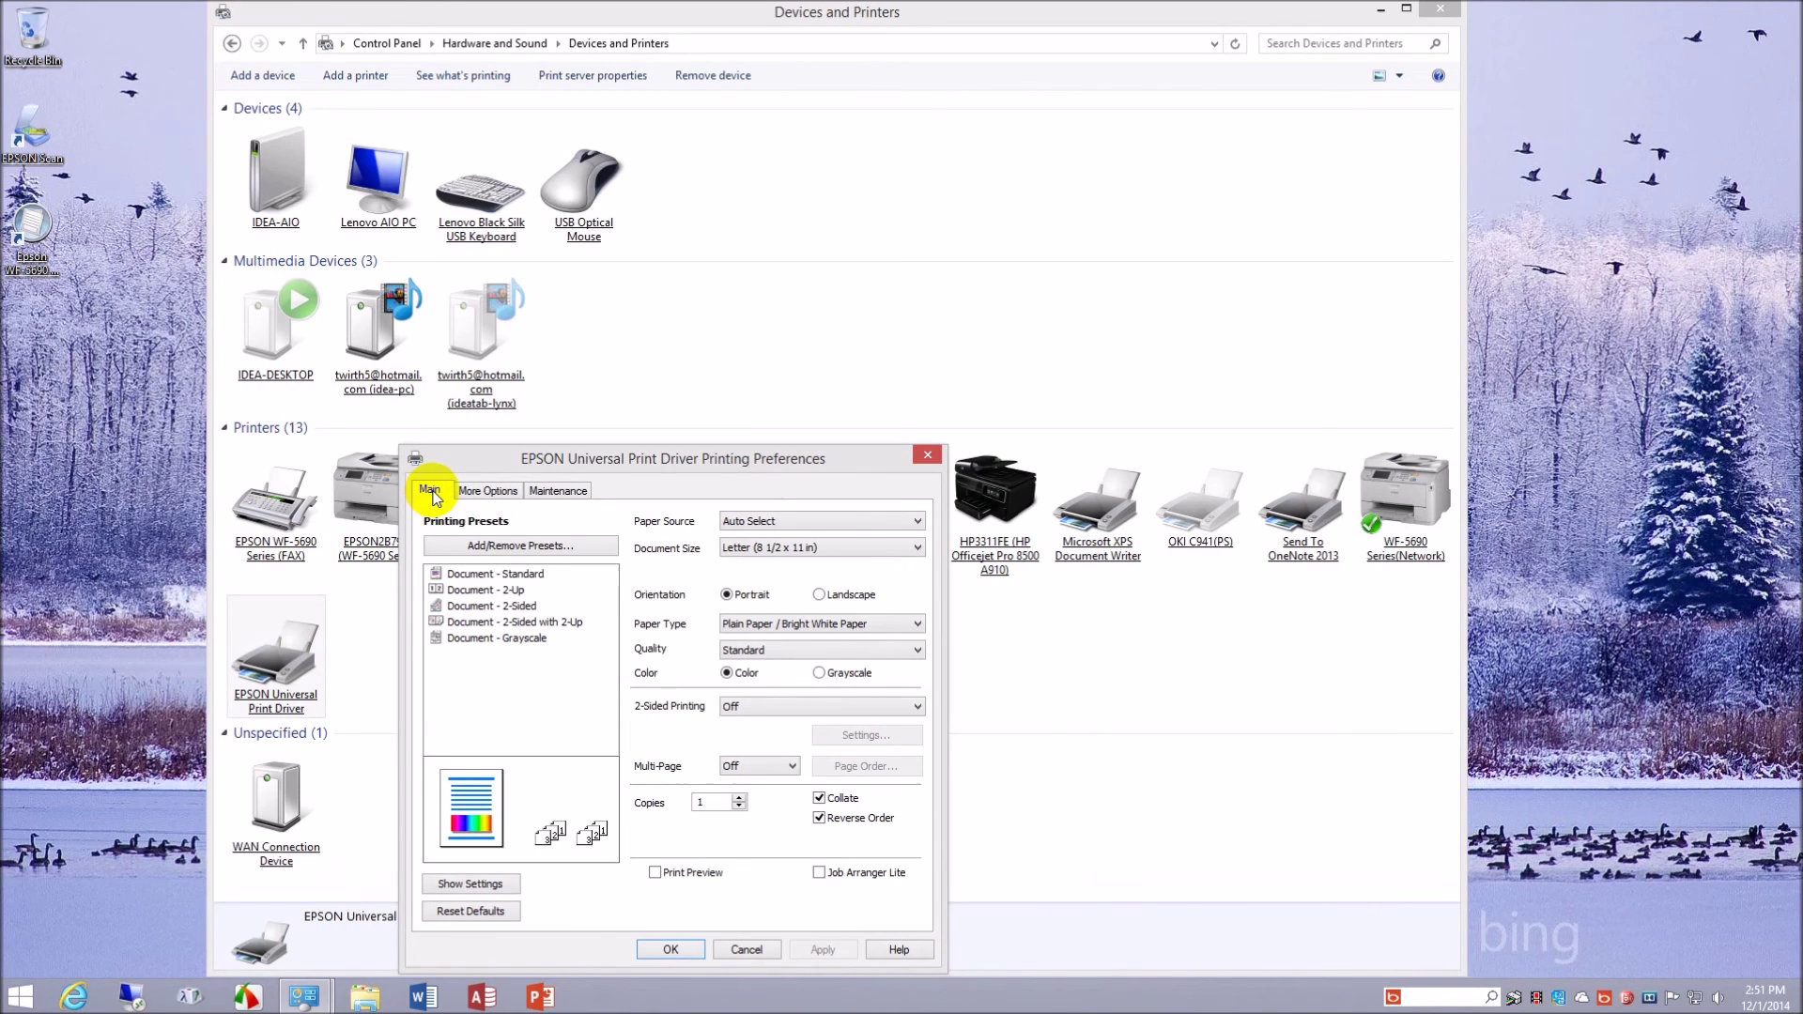
{"action": "left_click", "coordinate": [490, 492]}
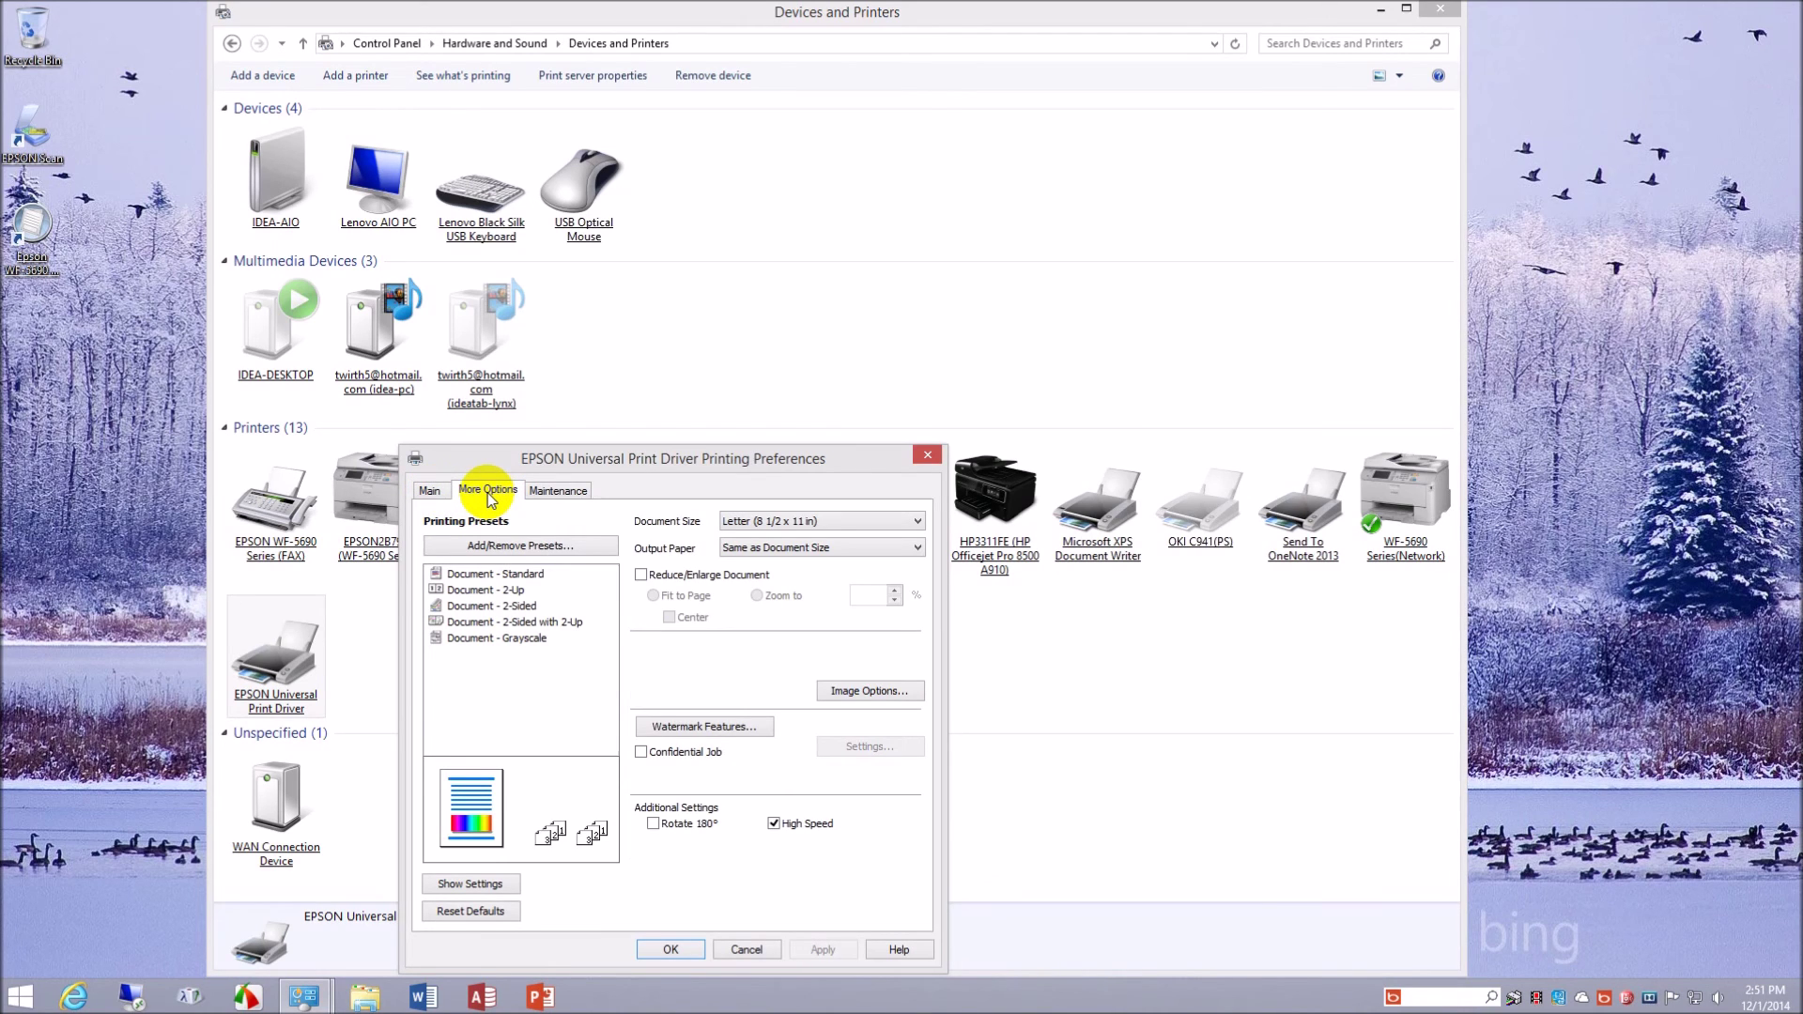
{"action": "left_click", "coordinate": [560, 495]}
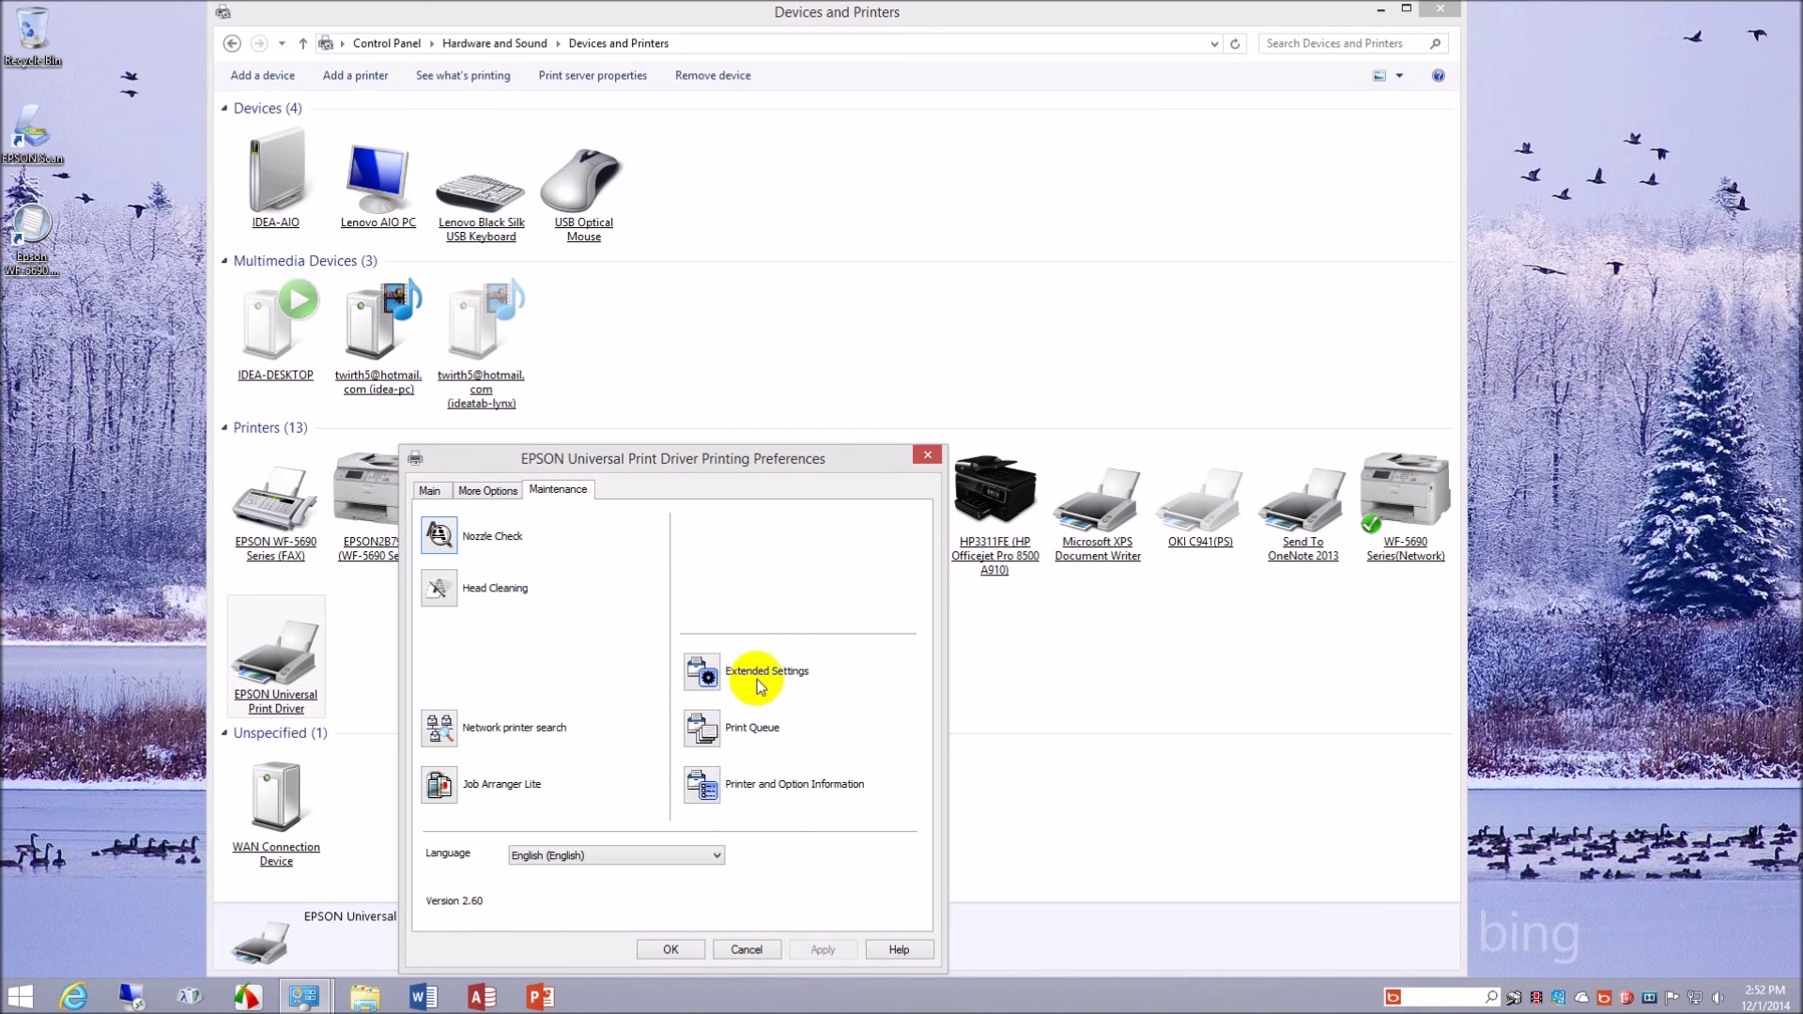
- Review Extended Settings and printer information again, cancel the preferences, and select the WF-5690 Series(Network)
{"action": "left_click", "coordinate": [695, 672]}
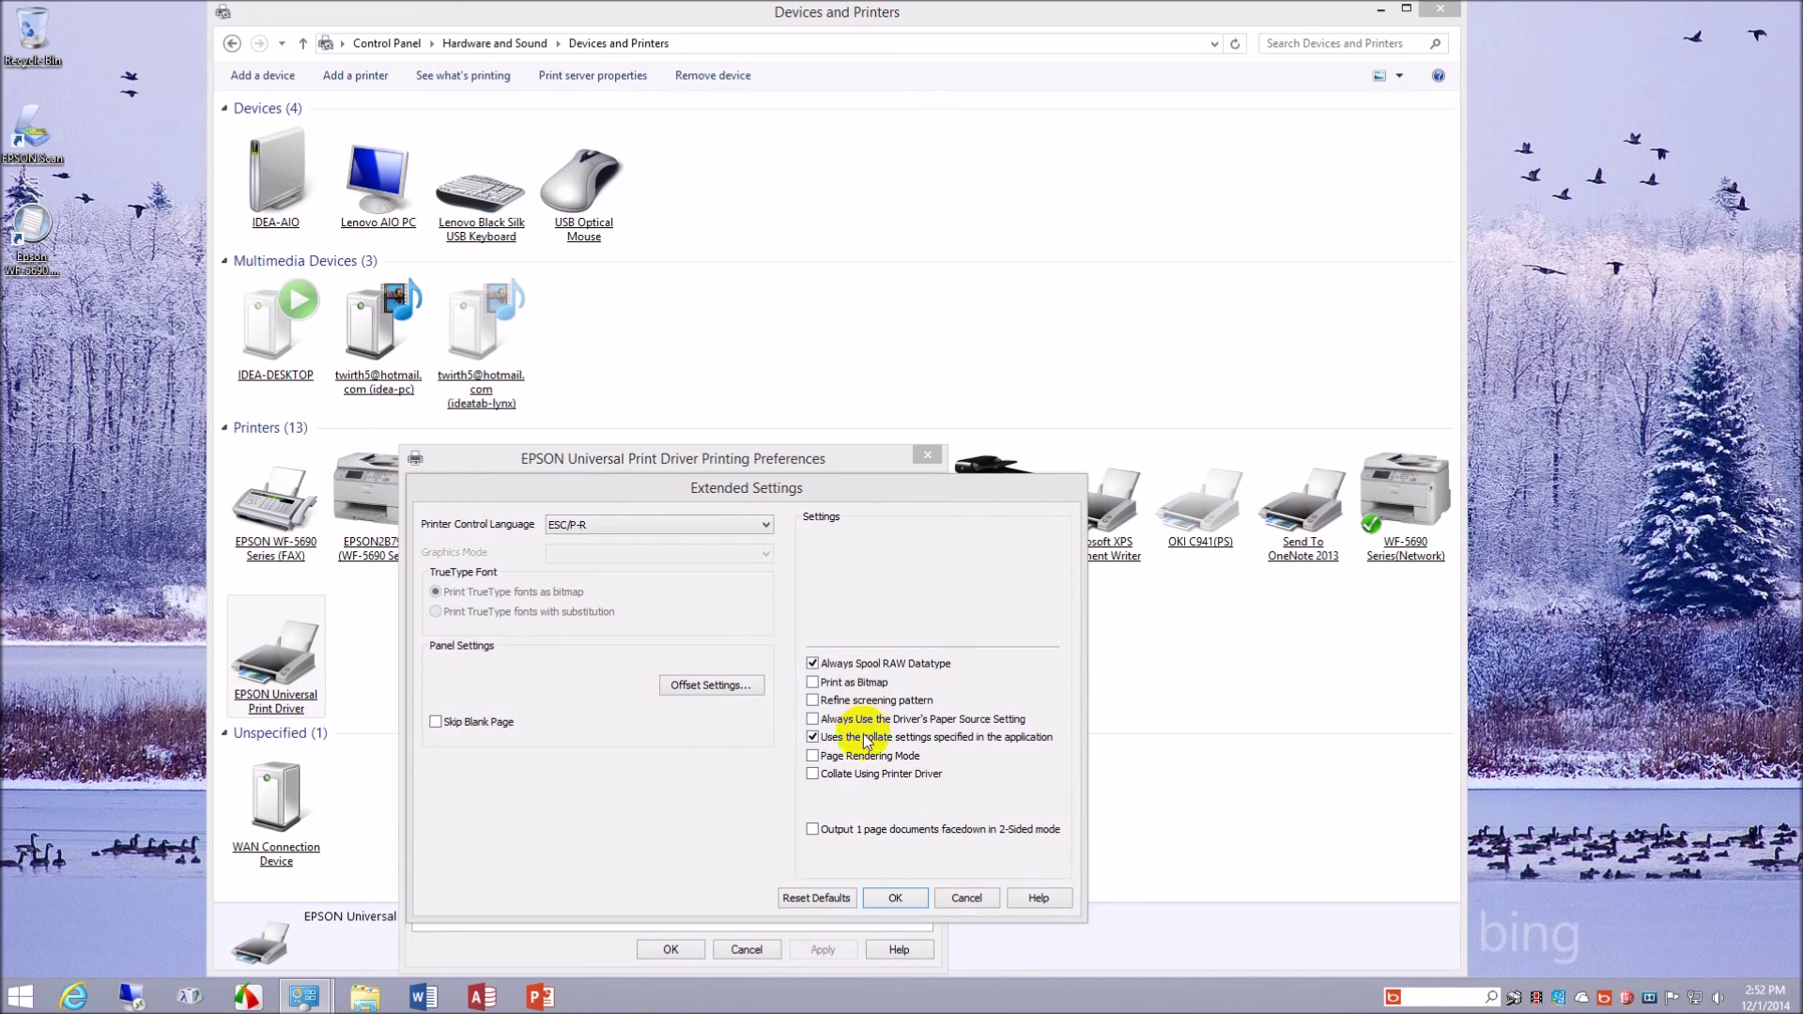
{"action": "left_click", "coordinate": [960, 897]}
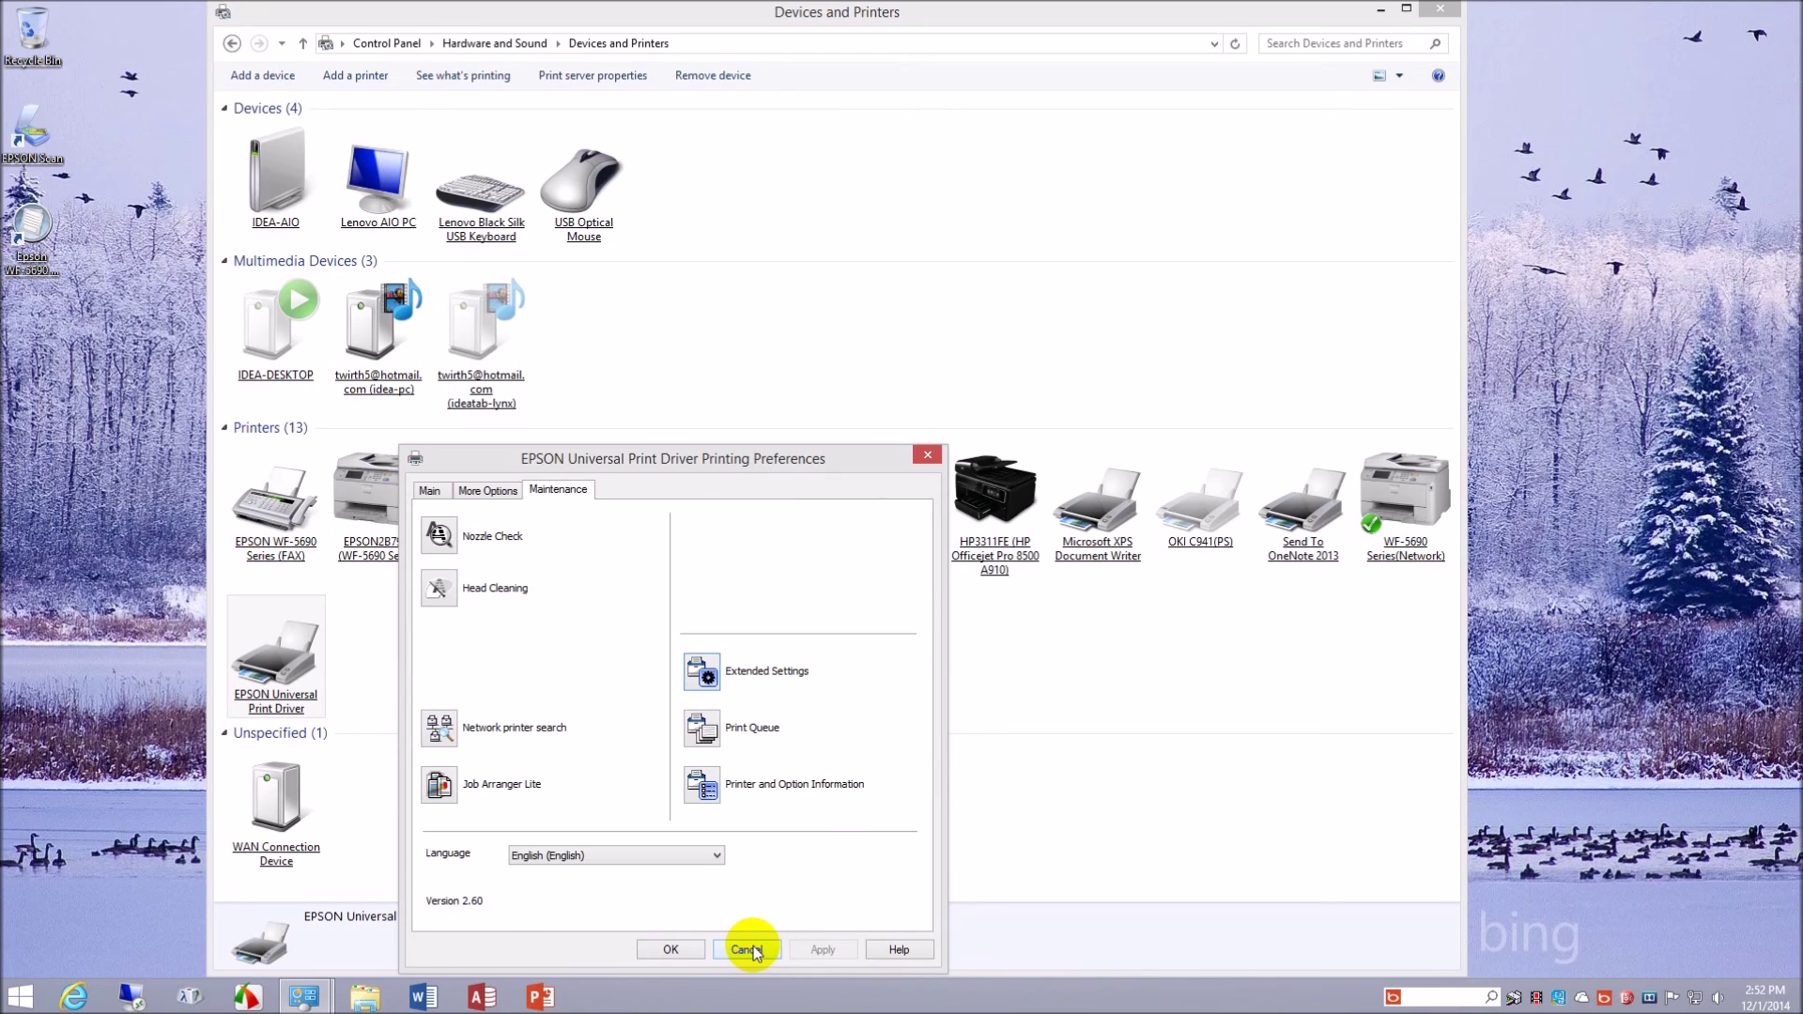
{"action": "left_click", "coordinate": [700, 775]}
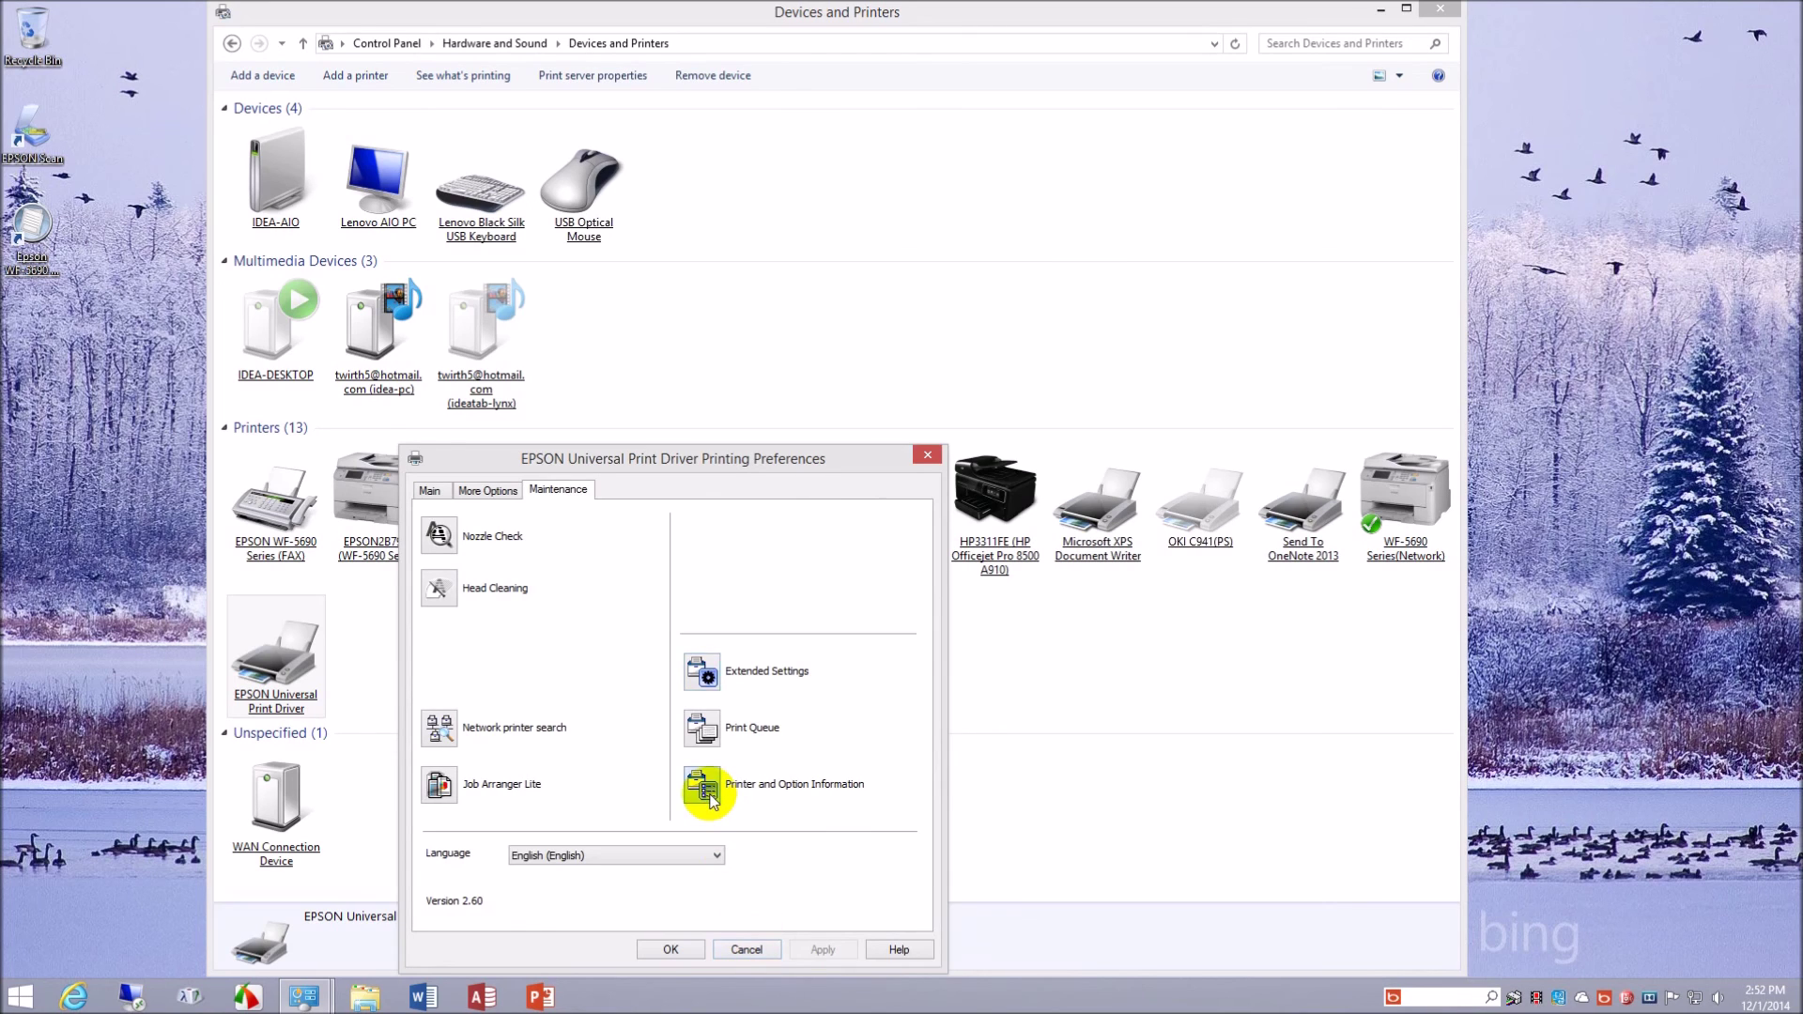
{"action": "left_click", "coordinate": [602, 657]}
{"action": "left_click", "coordinate": [752, 958]}
{"action": "left_click", "coordinate": [1416, 464]}
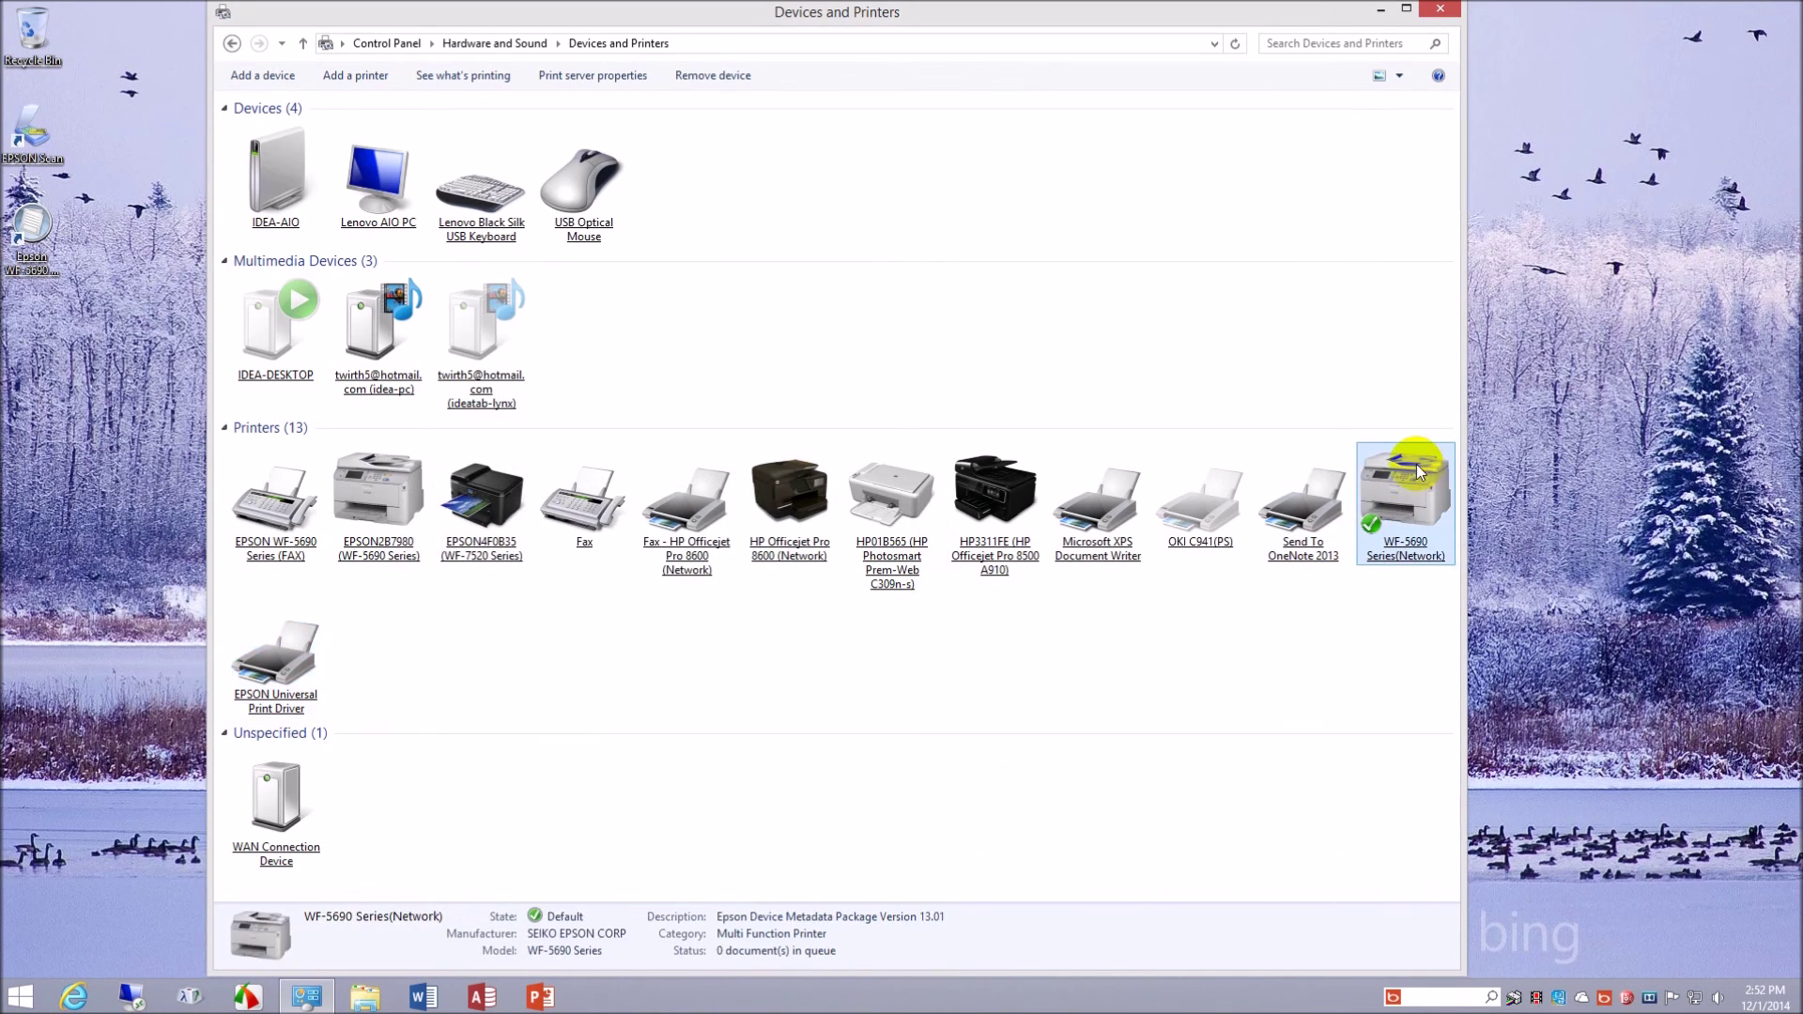
{"action": "right_click", "coordinate": [1416, 464]}
{"action": "mouse_move", "coordinate": [1494, 591]}
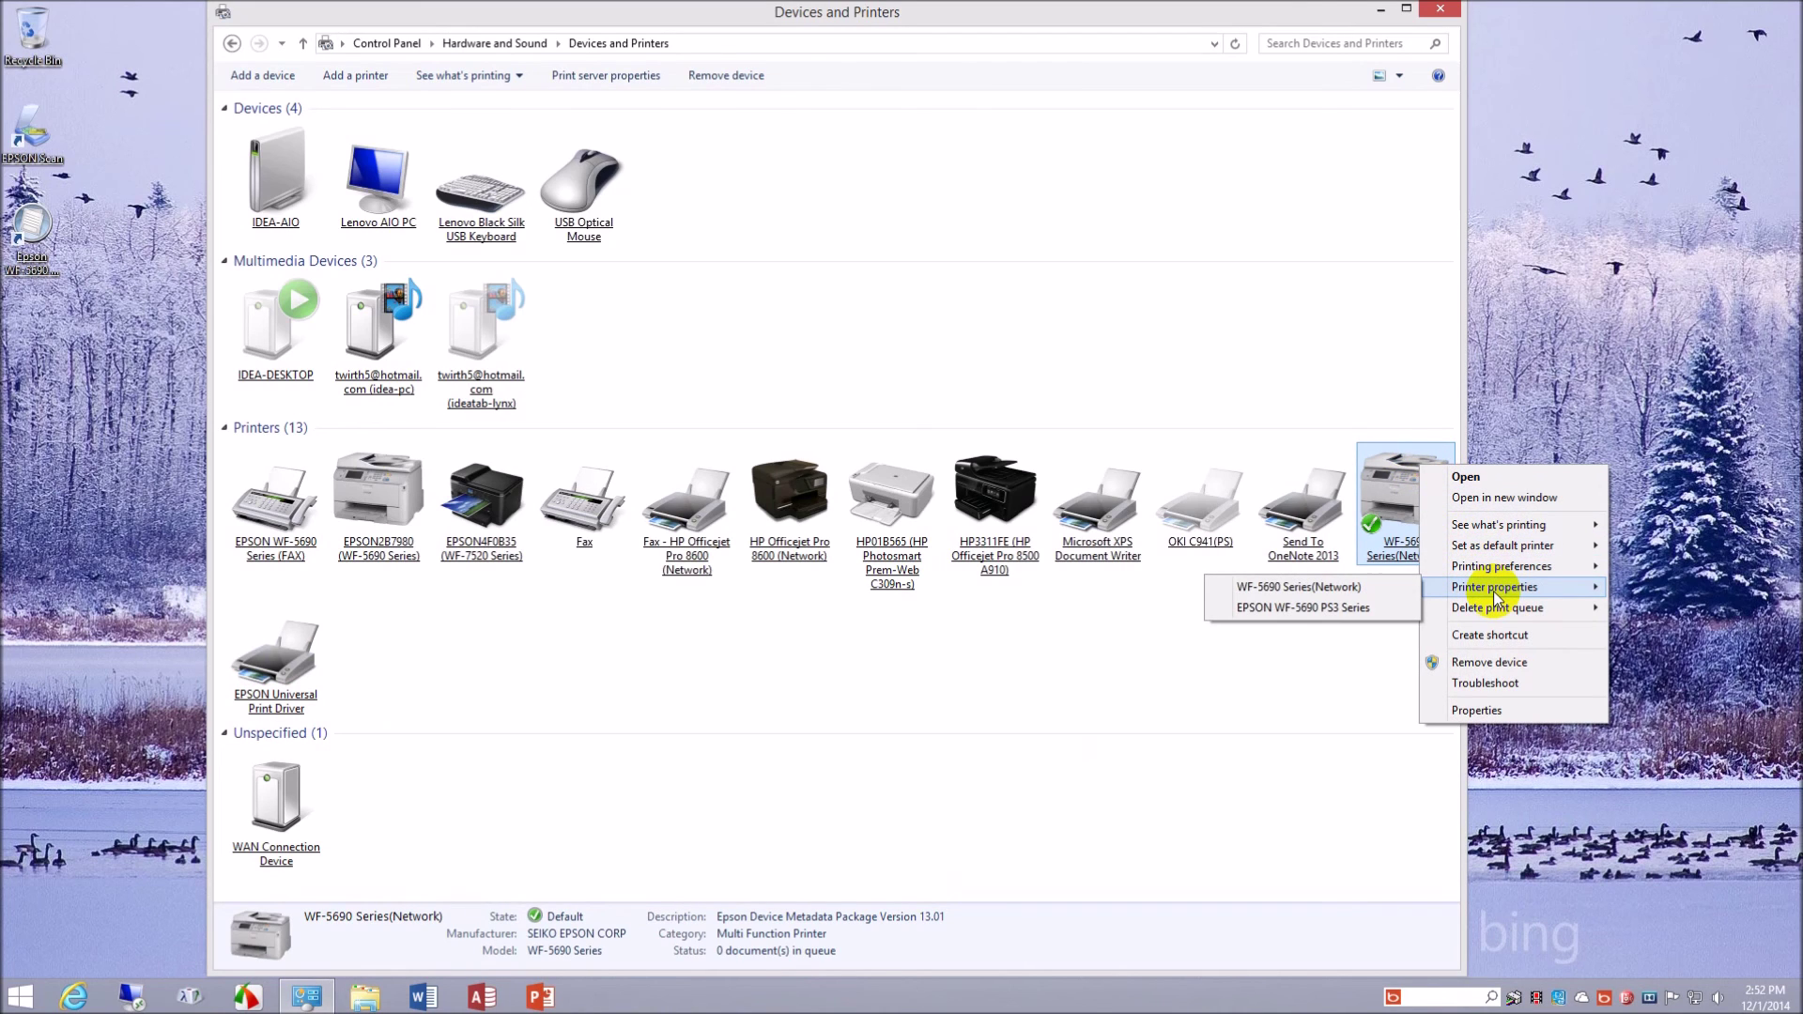
{"action": "left_click", "coordinate": [1349, 590]}
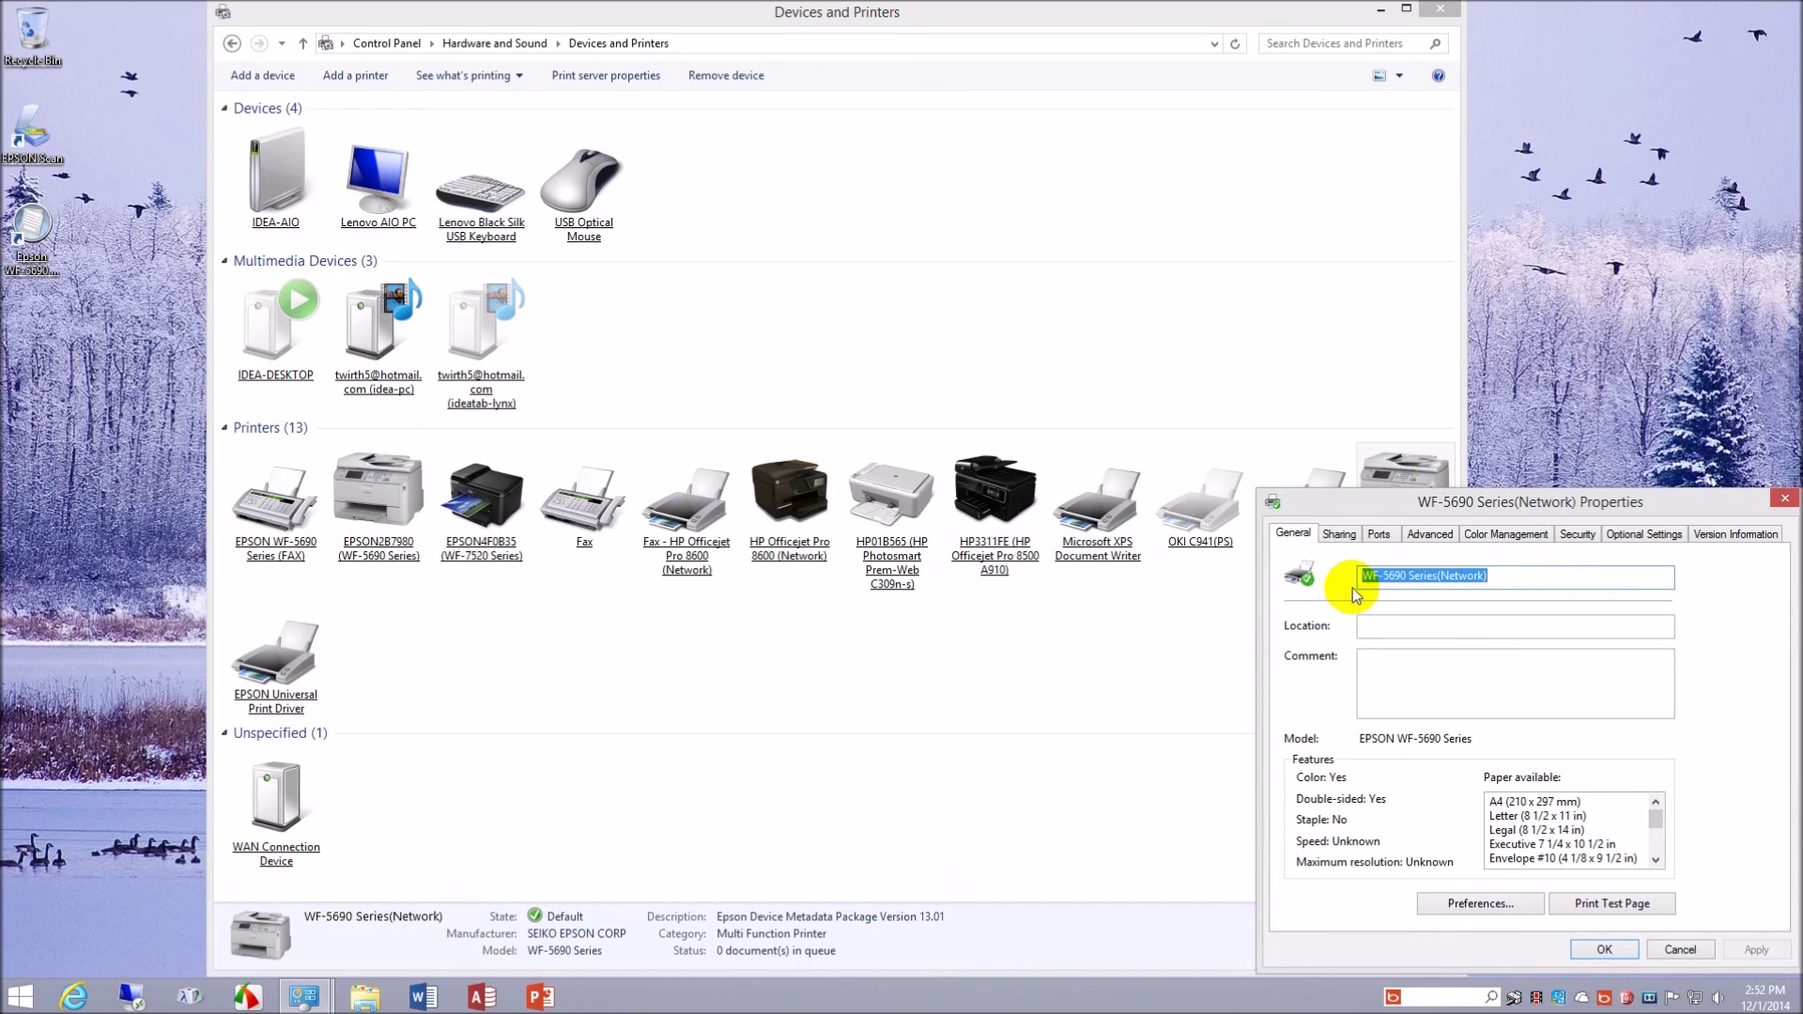
{"action": "left_click", "coordinate": [1784, 498]}
{"action": "right_click", "coordinate": [1400, 506]}
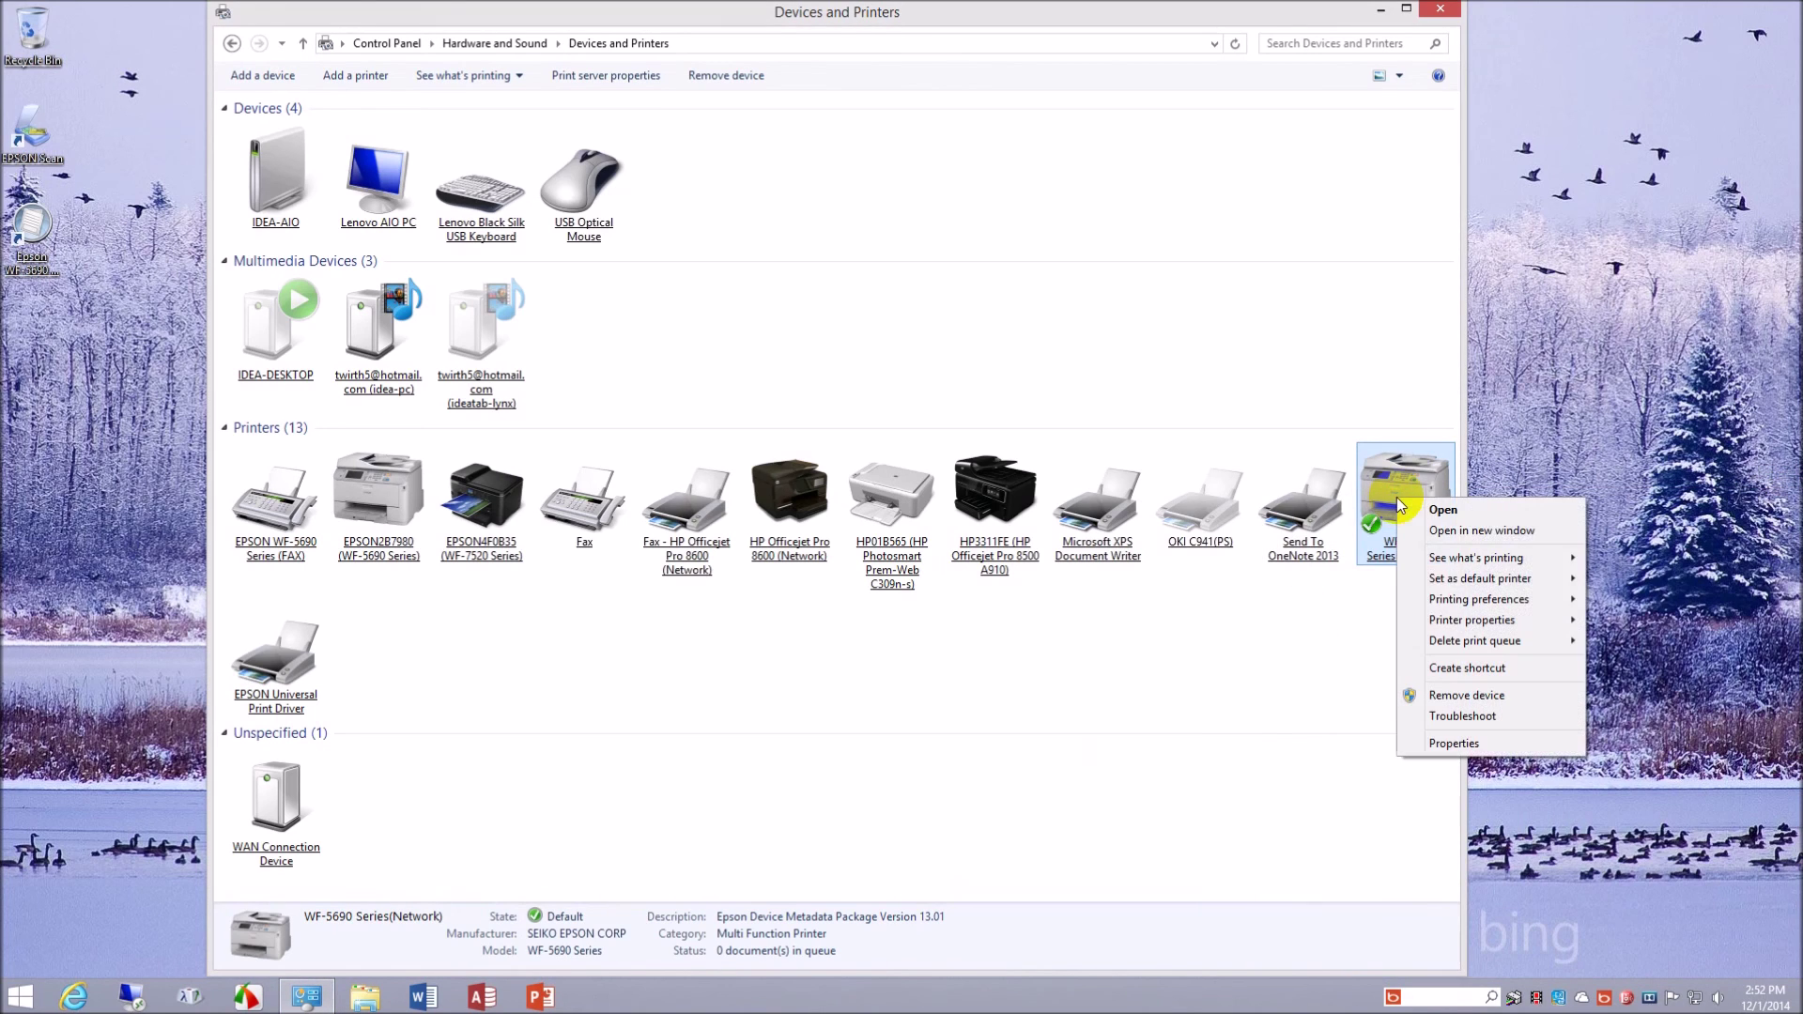
{"action": "mouse_move", "coordinate": [1447, 620]}
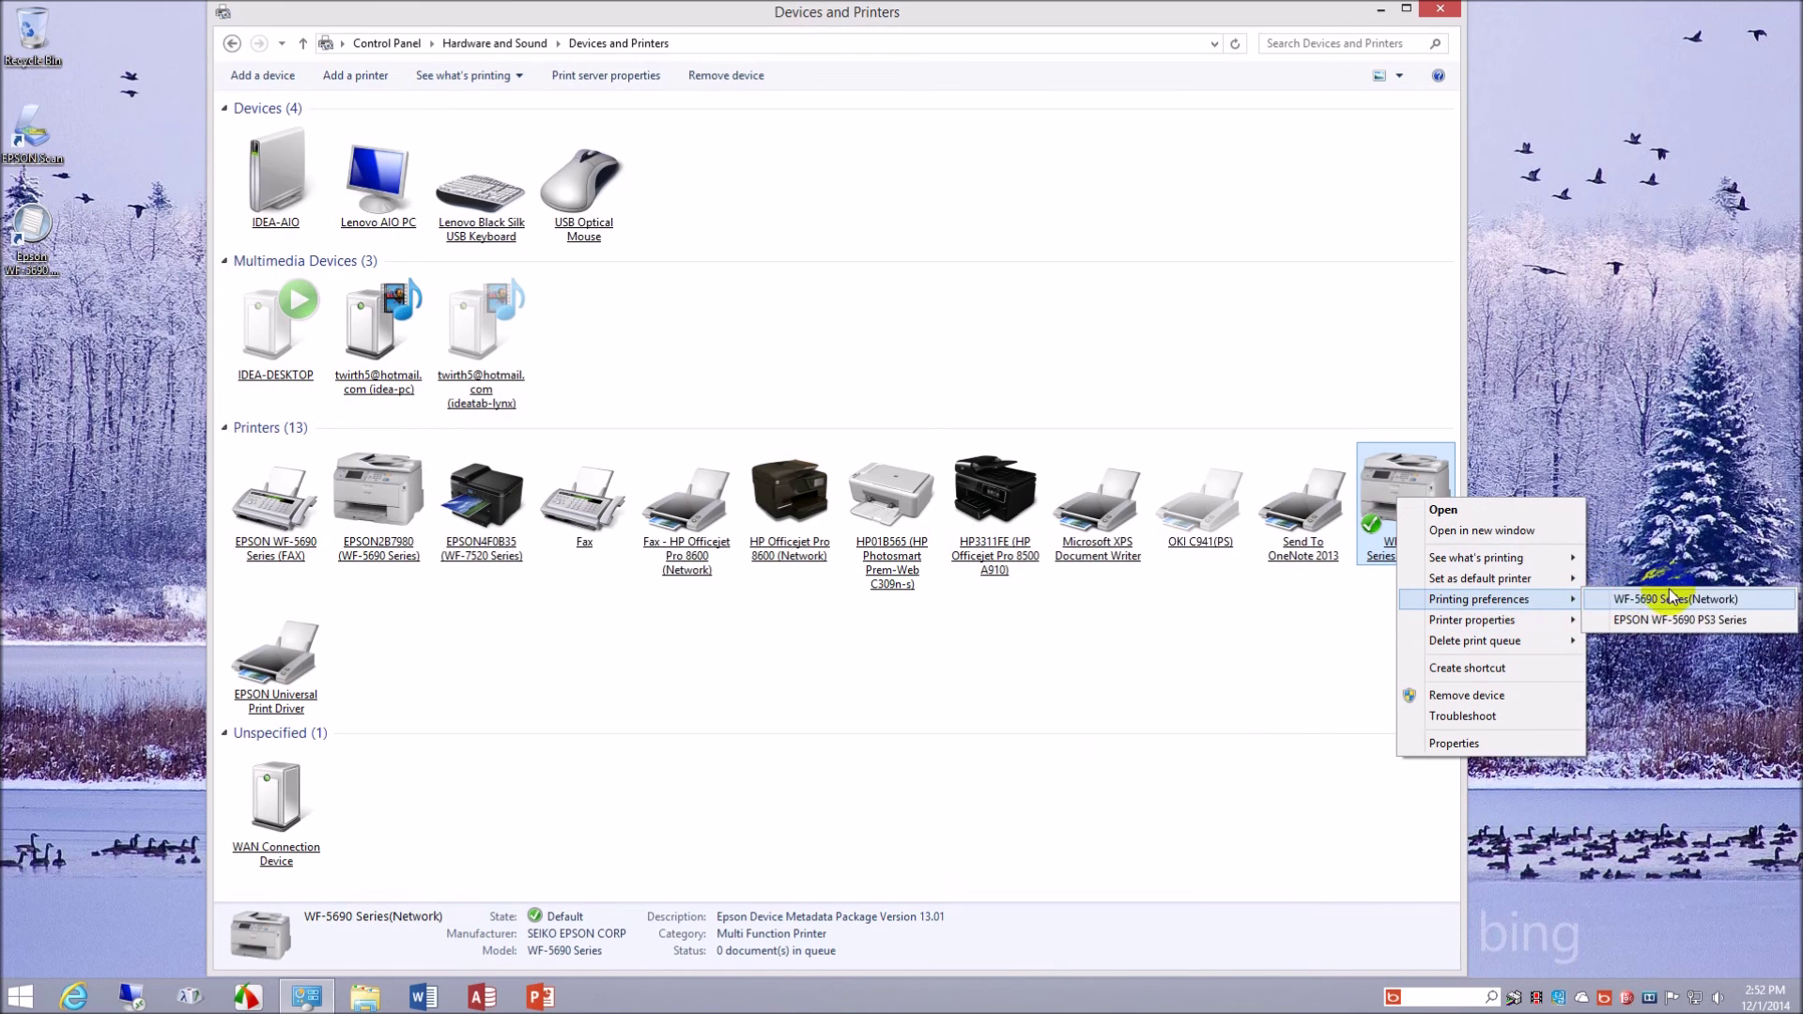
{"action": "left_click", "coordinate": [1670, 618]}
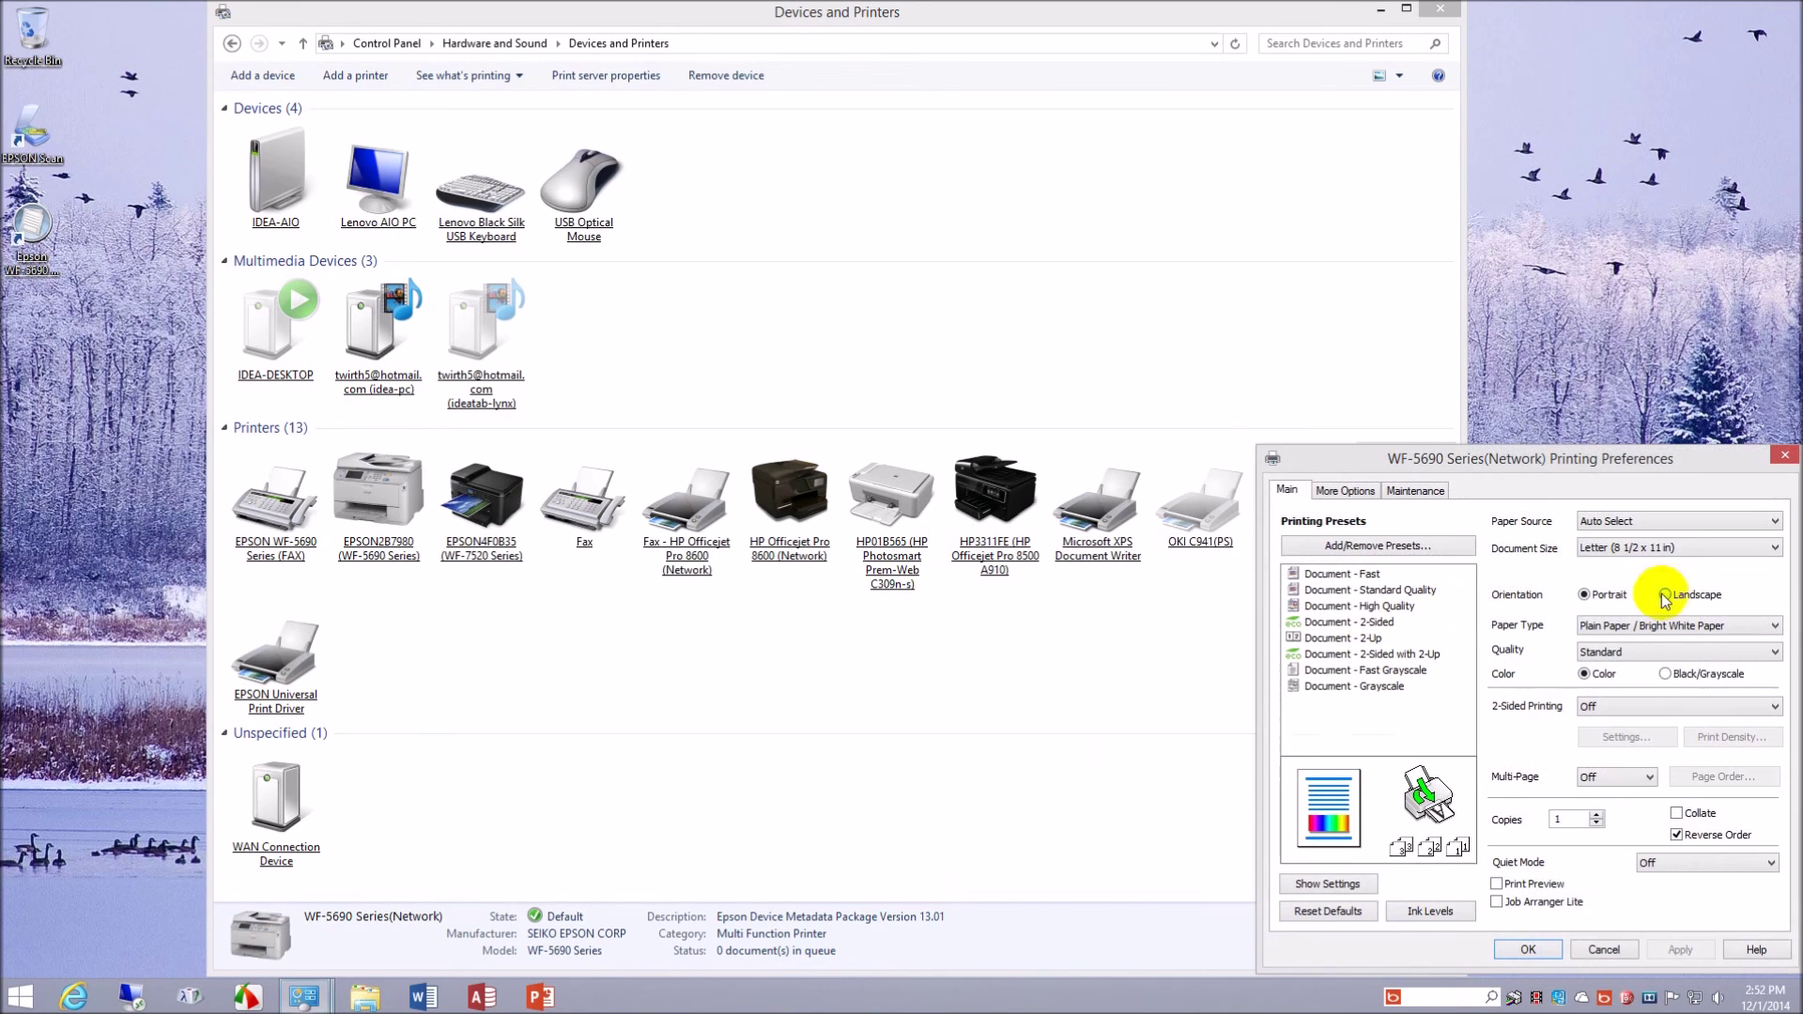
{"action": "left_click_drag", "start_coordinate": [1522, 475], "coordinate": [935, 249]}
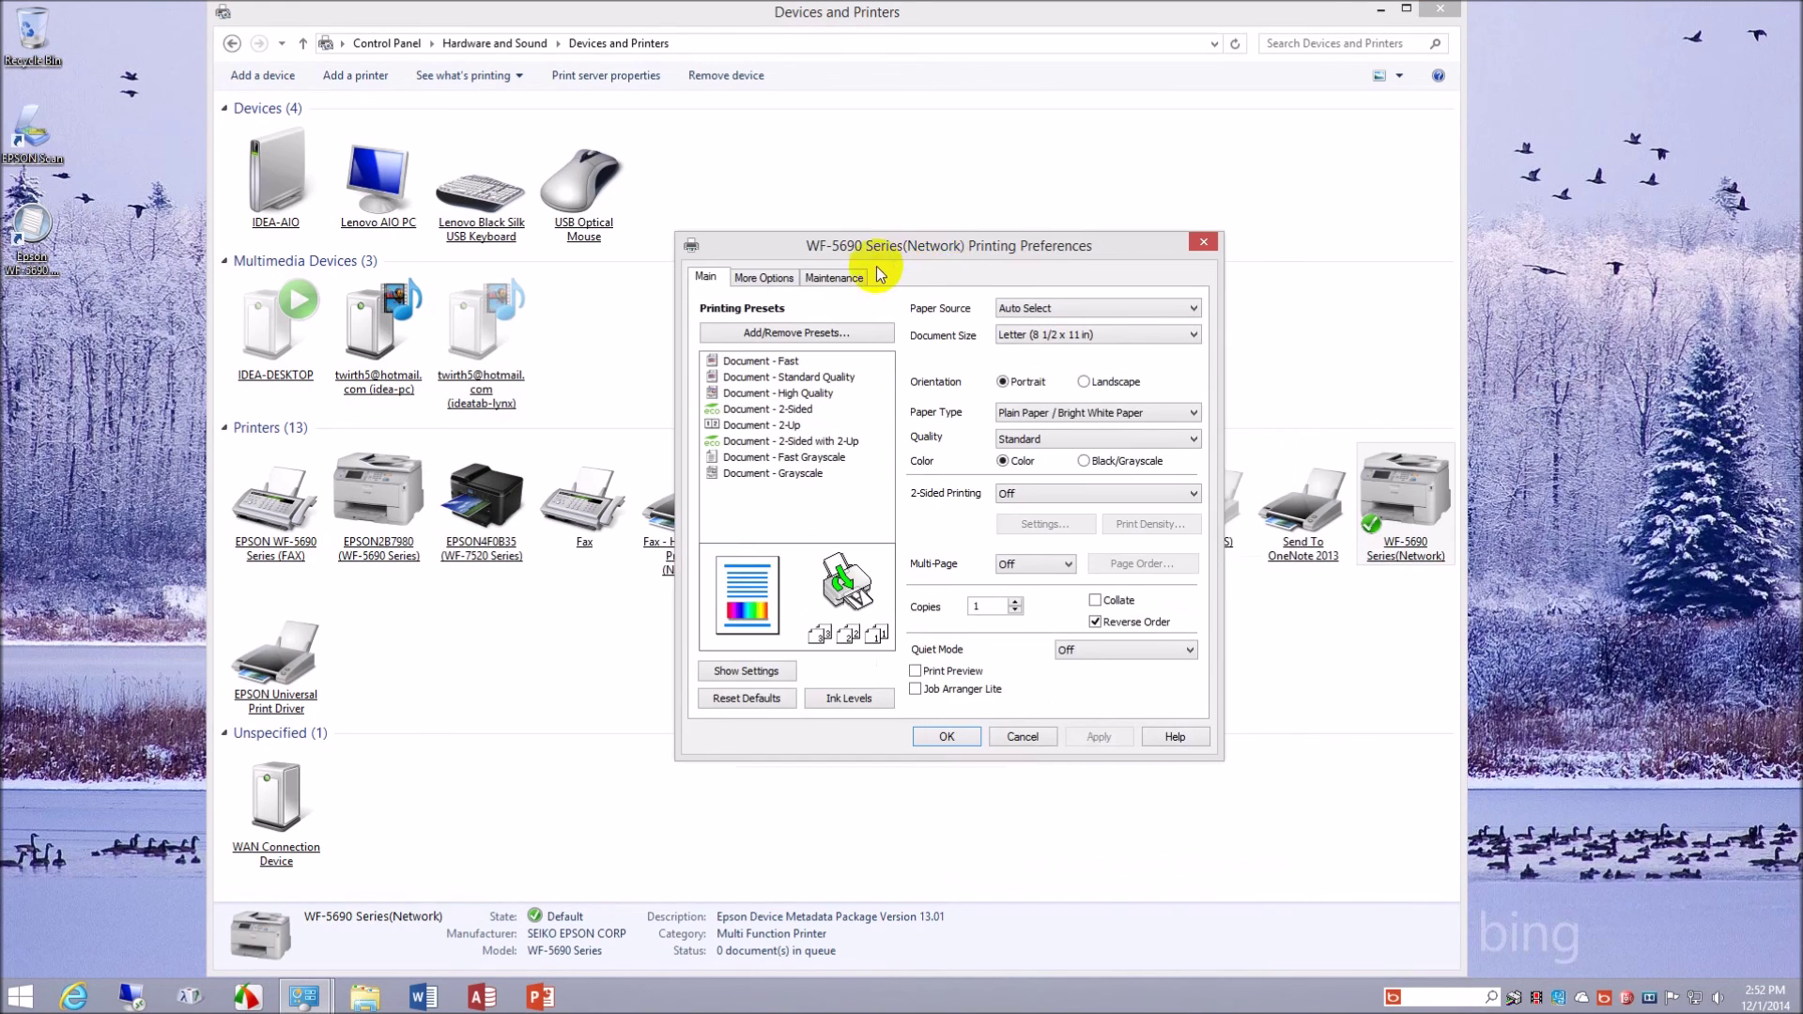
{"action": "left_click", "coordinate": [859, 277]}
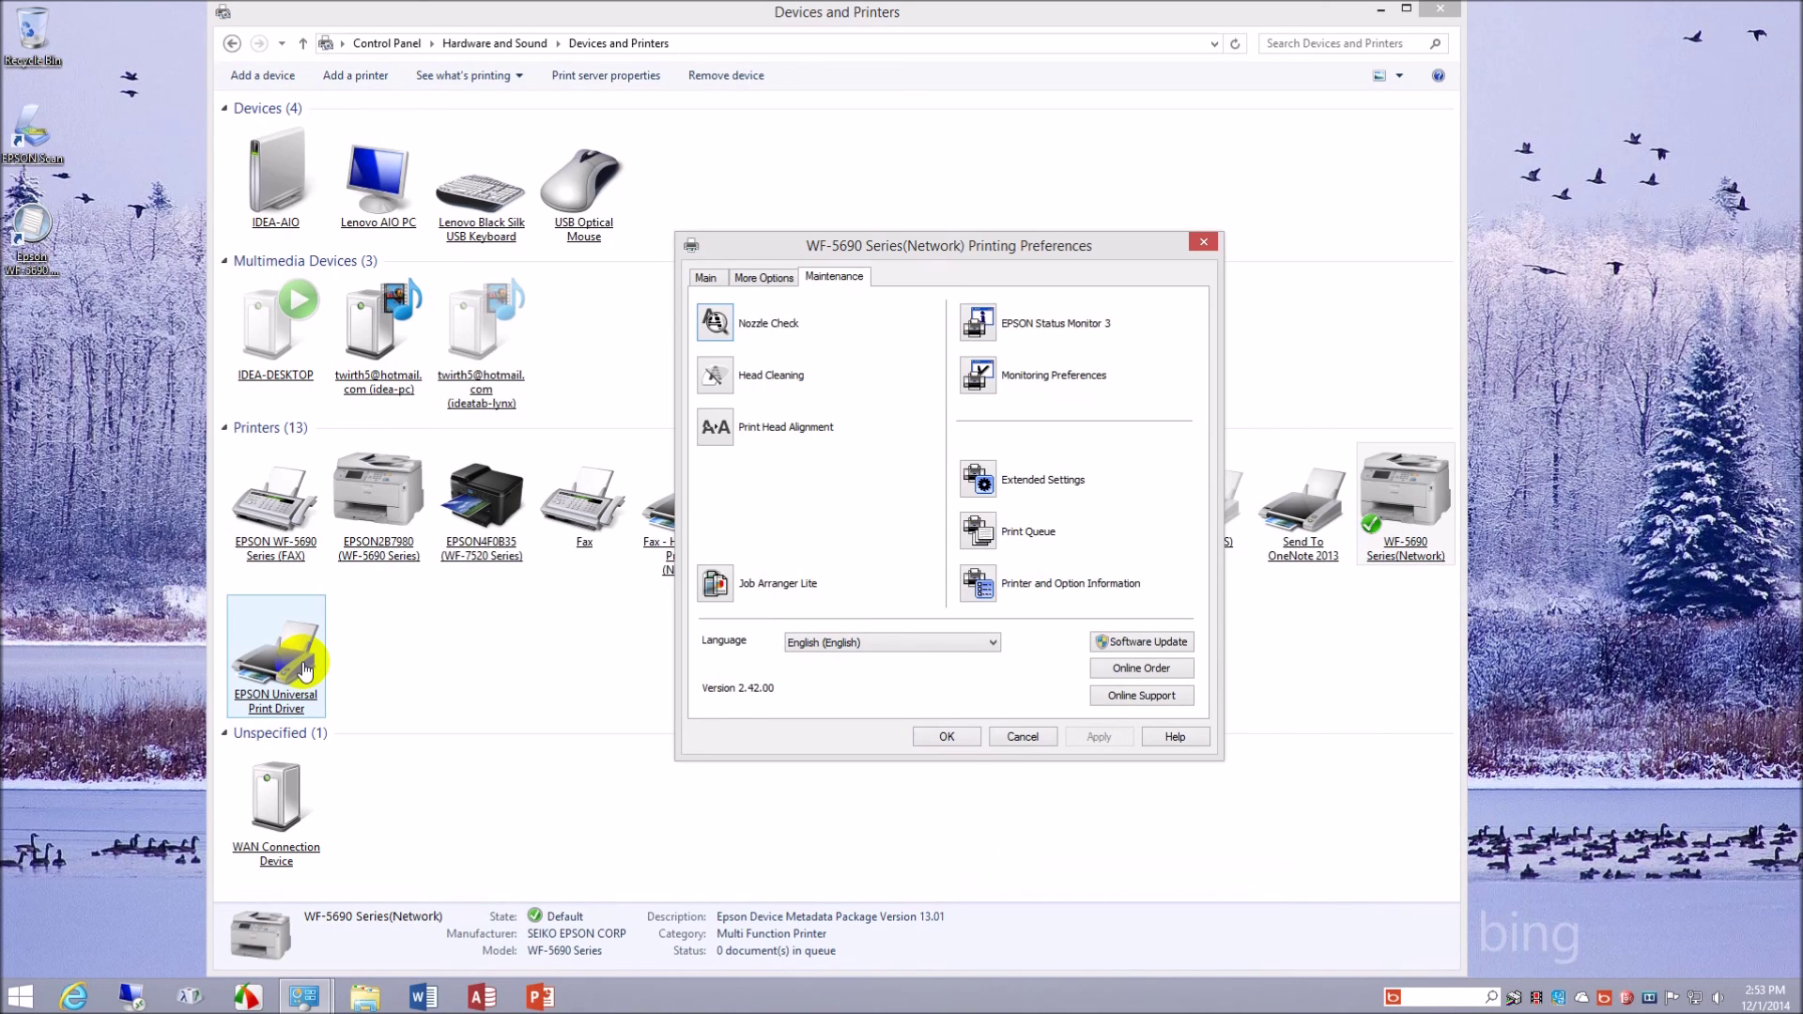
{"action": "left_click", "coordinate": [1020, 737]}
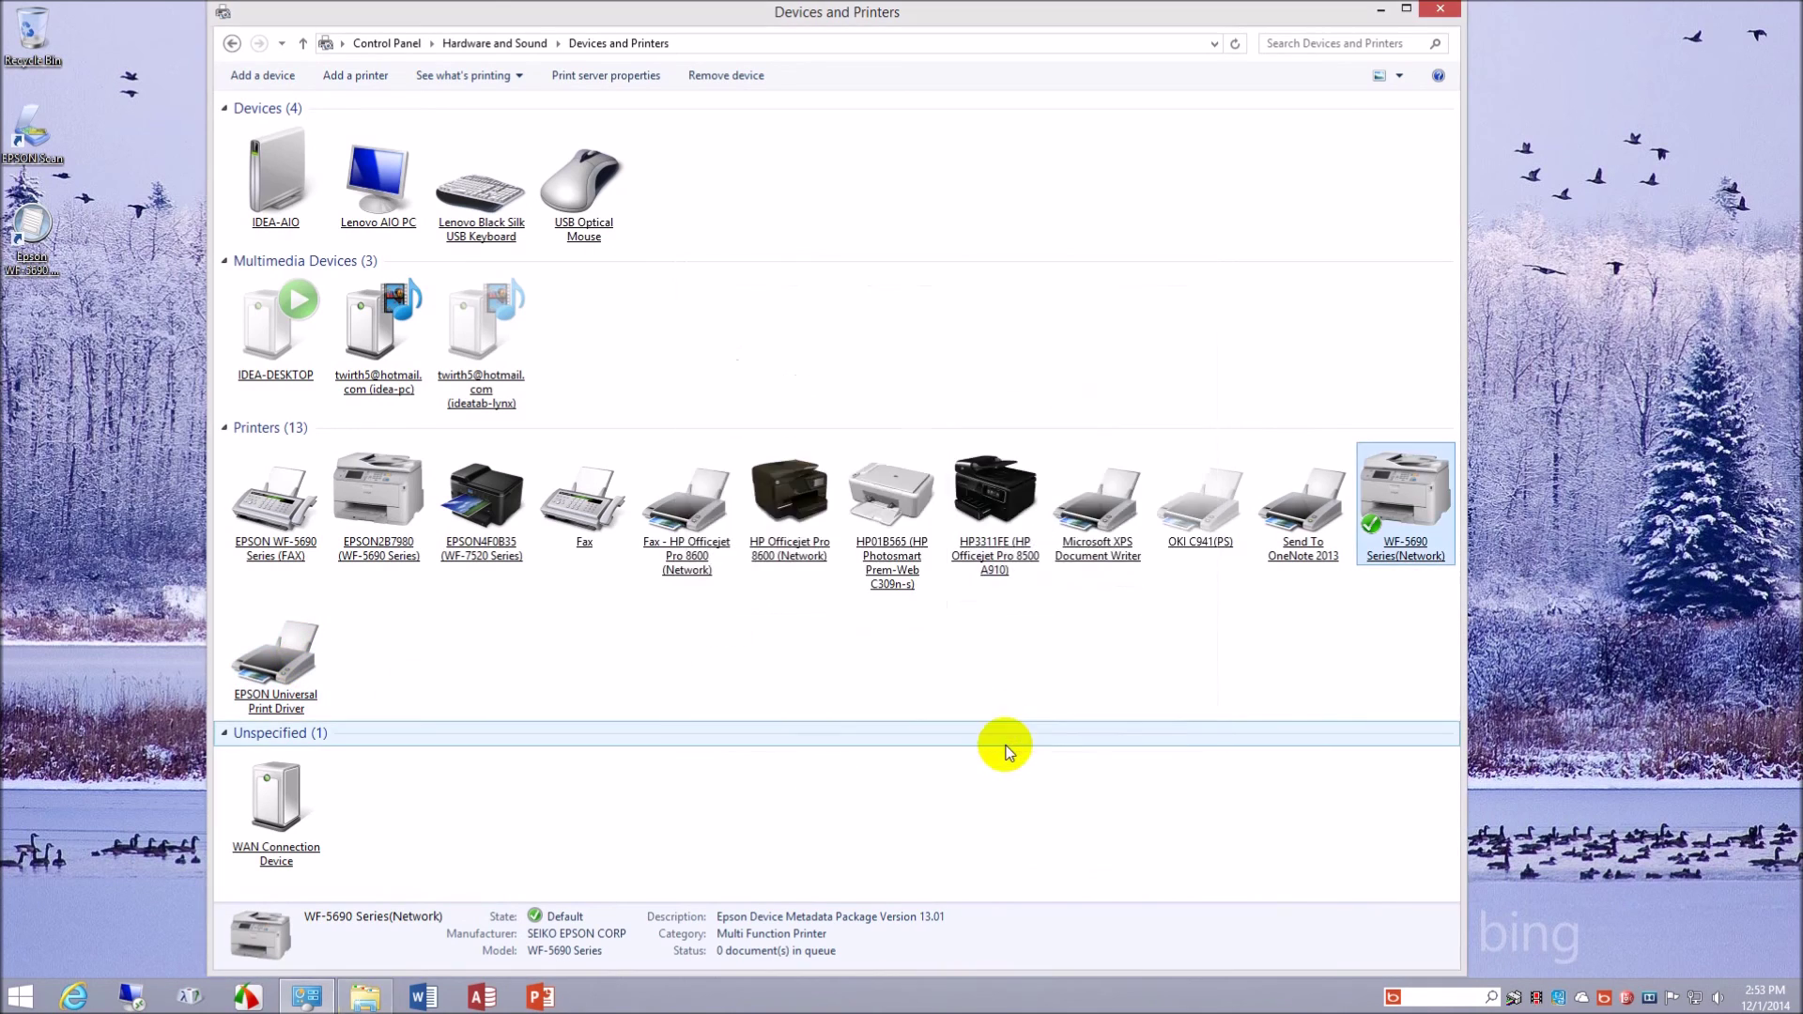
{"action": "left_click", "coordinate": [1006, 746]}
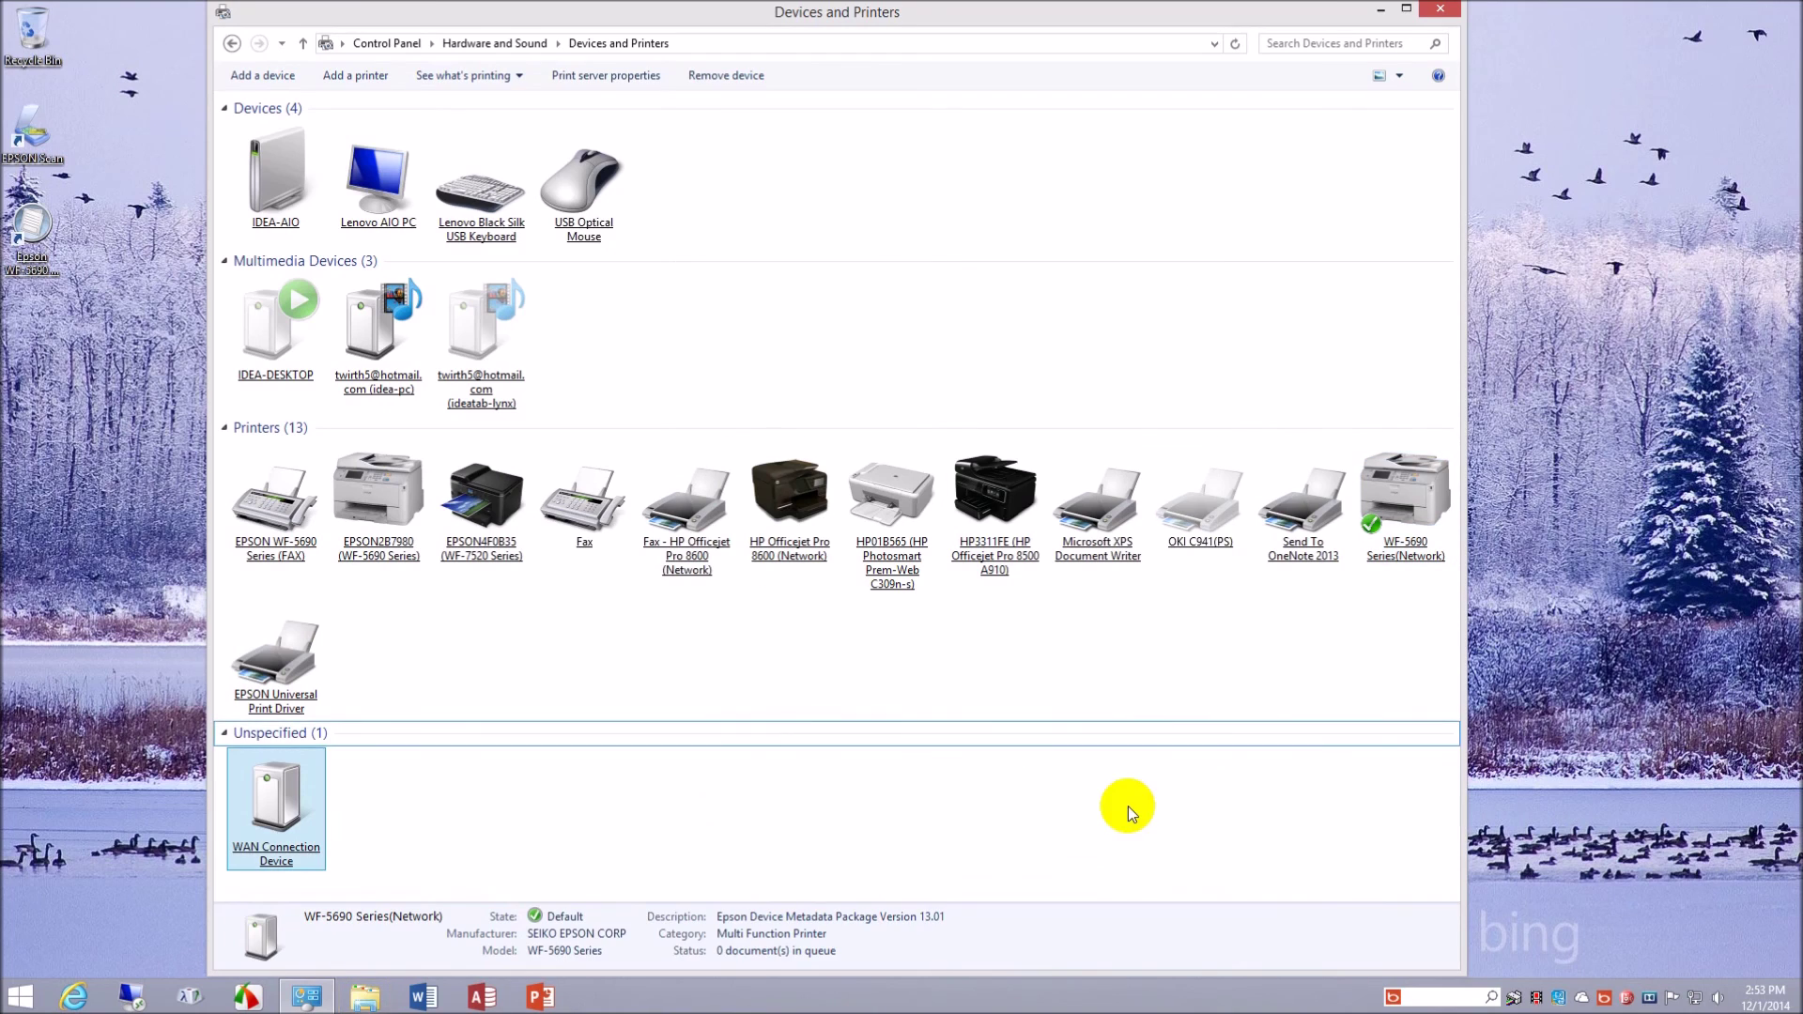
{"action": "left_click", "coordinate": [1513, 1000]}
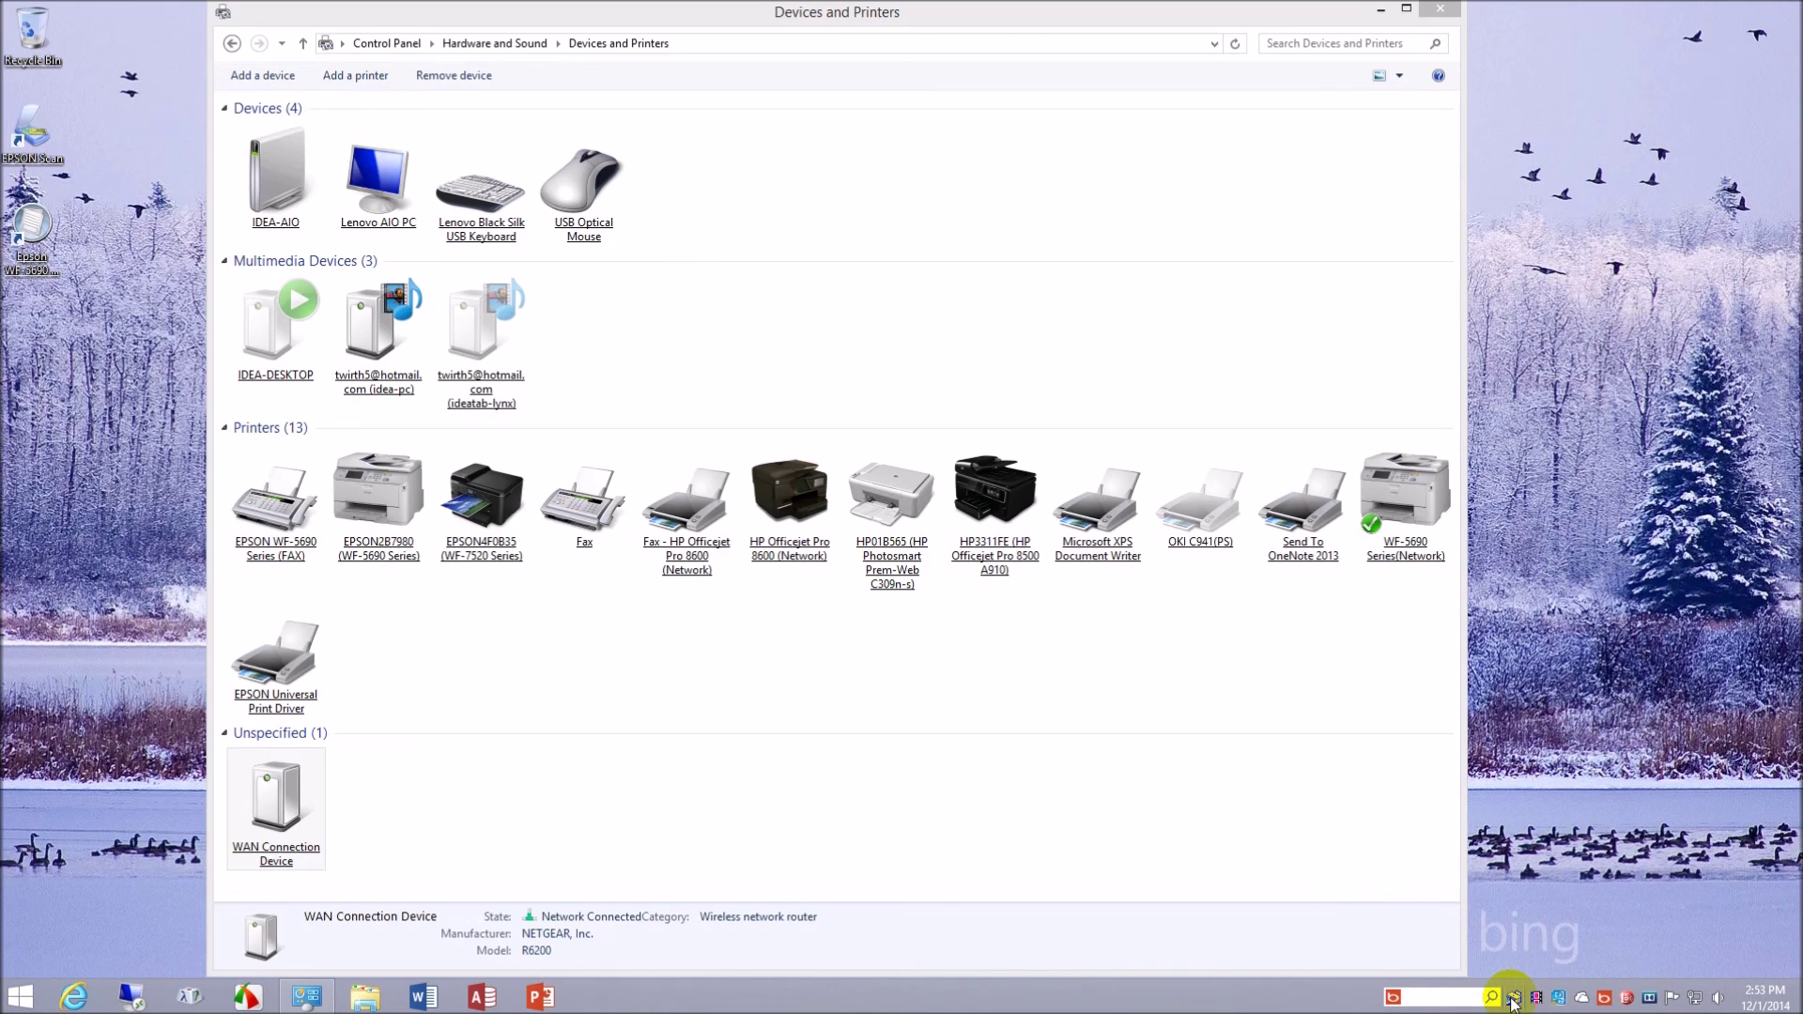
{"action": "right_click", "coordinate": [1513, 1001]}
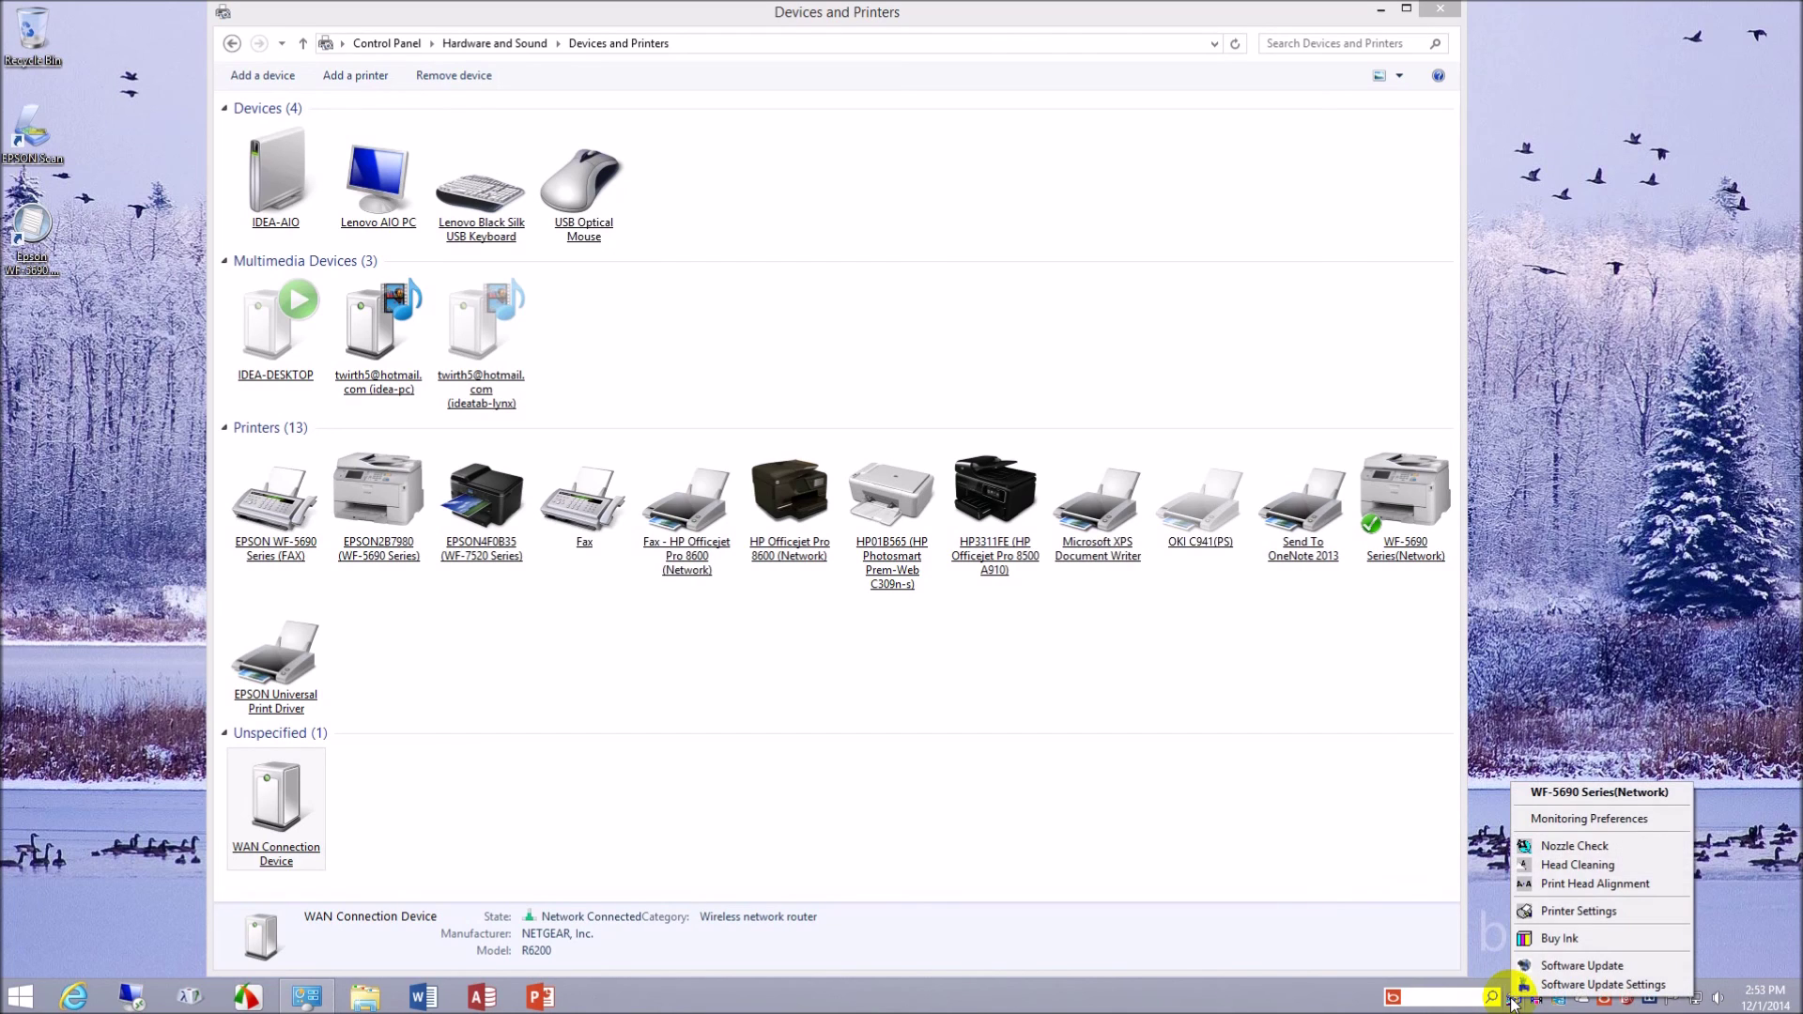
{"action": "left_click", "coordinate": [1607, 821]}
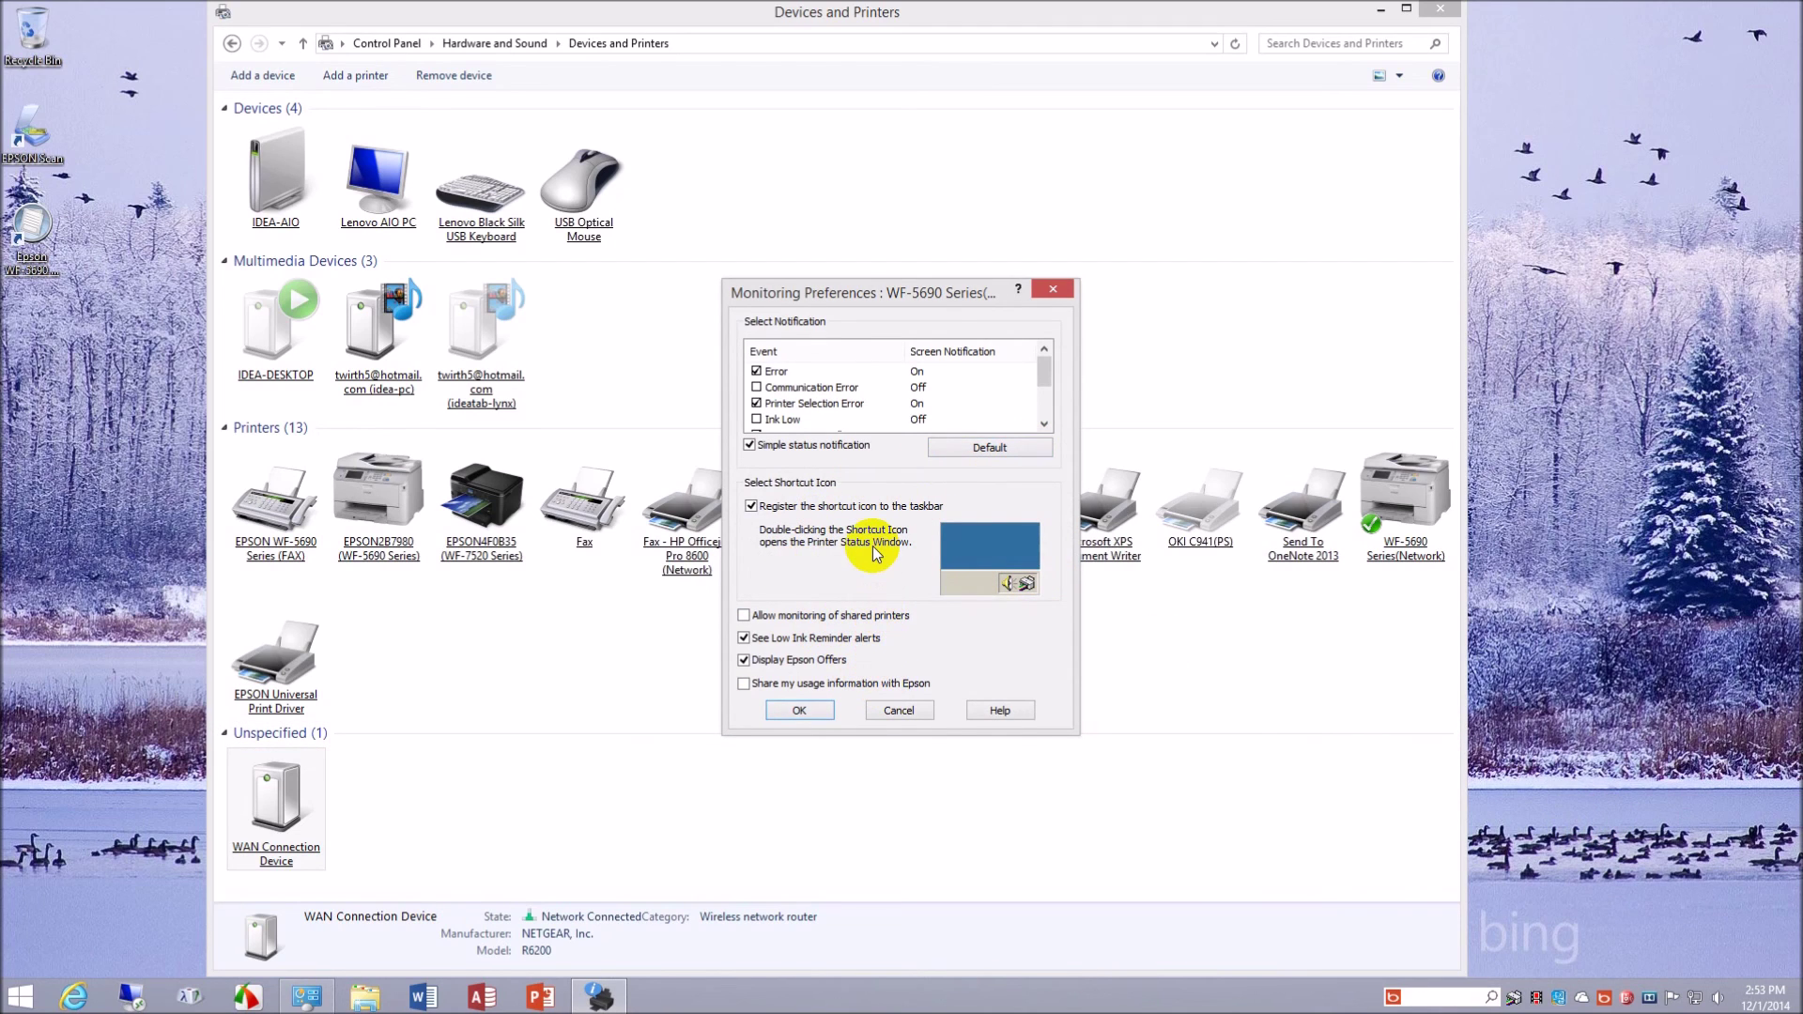
{"action": "left_click", "coordinate": [896, 710]}
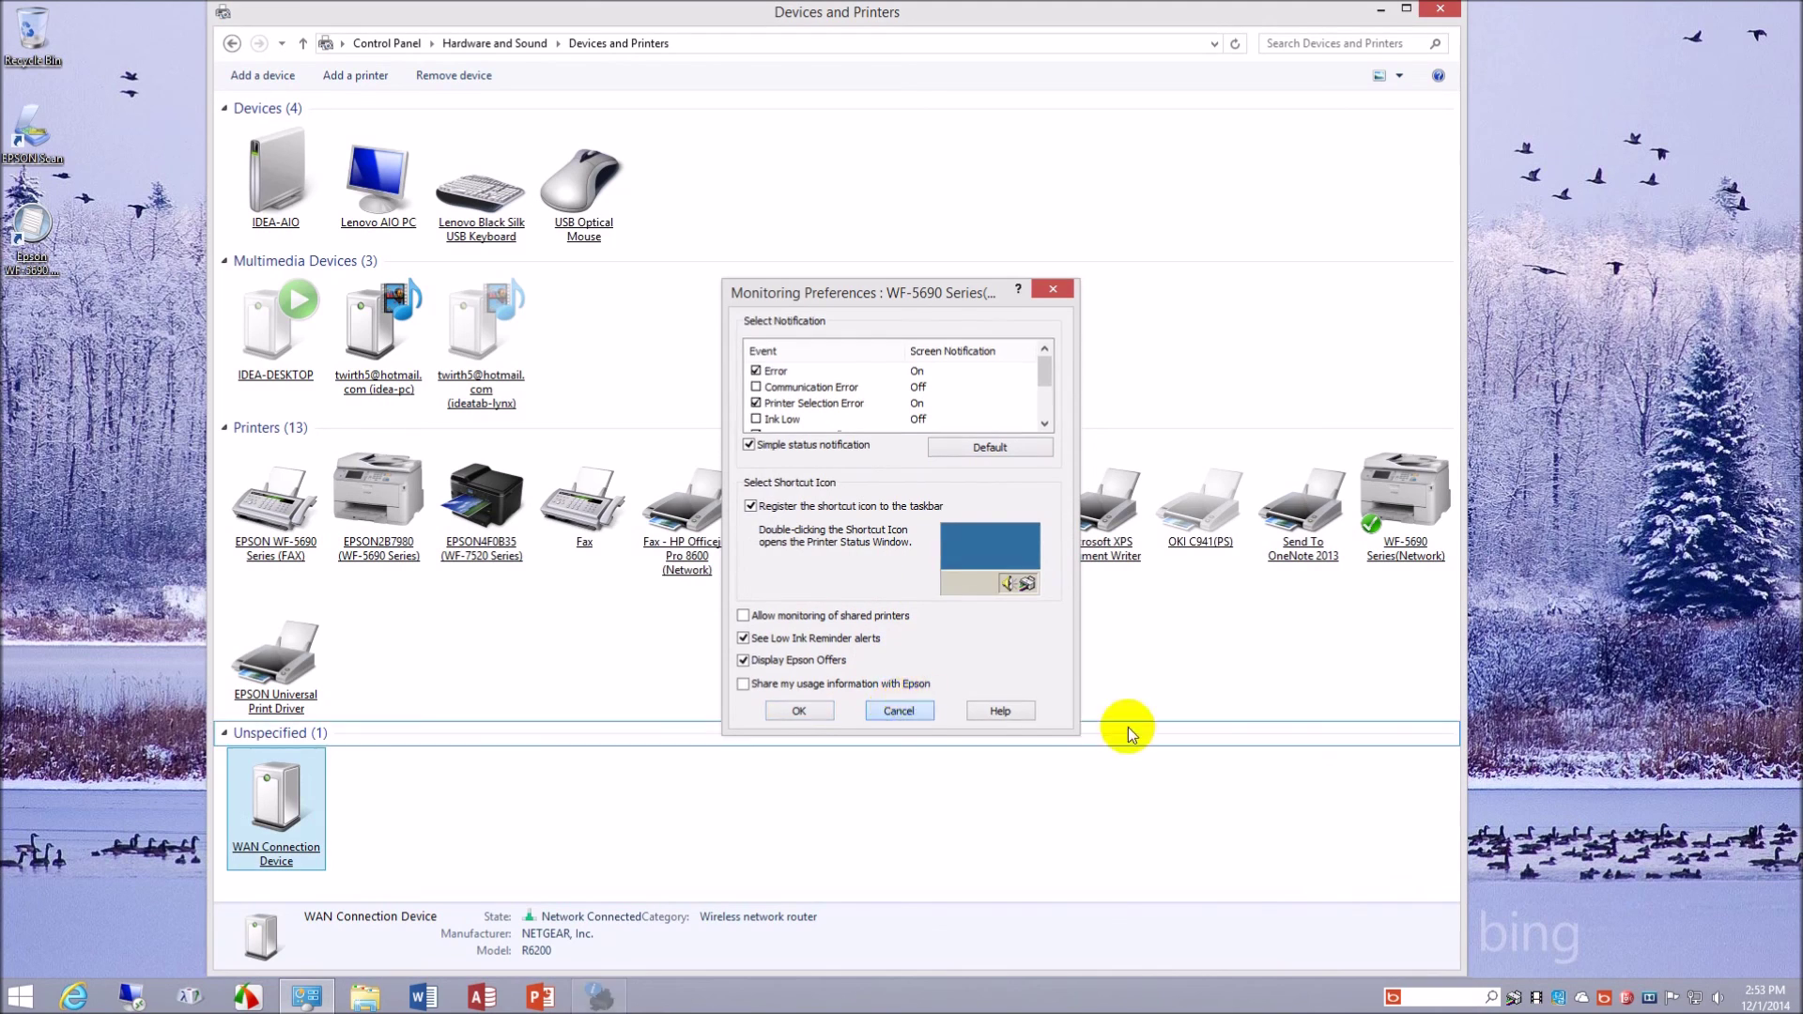
{"action": "left_click", "coordinate": [1514, 997]}
{"action": "right_click", "coordinate": [1514, 999]}
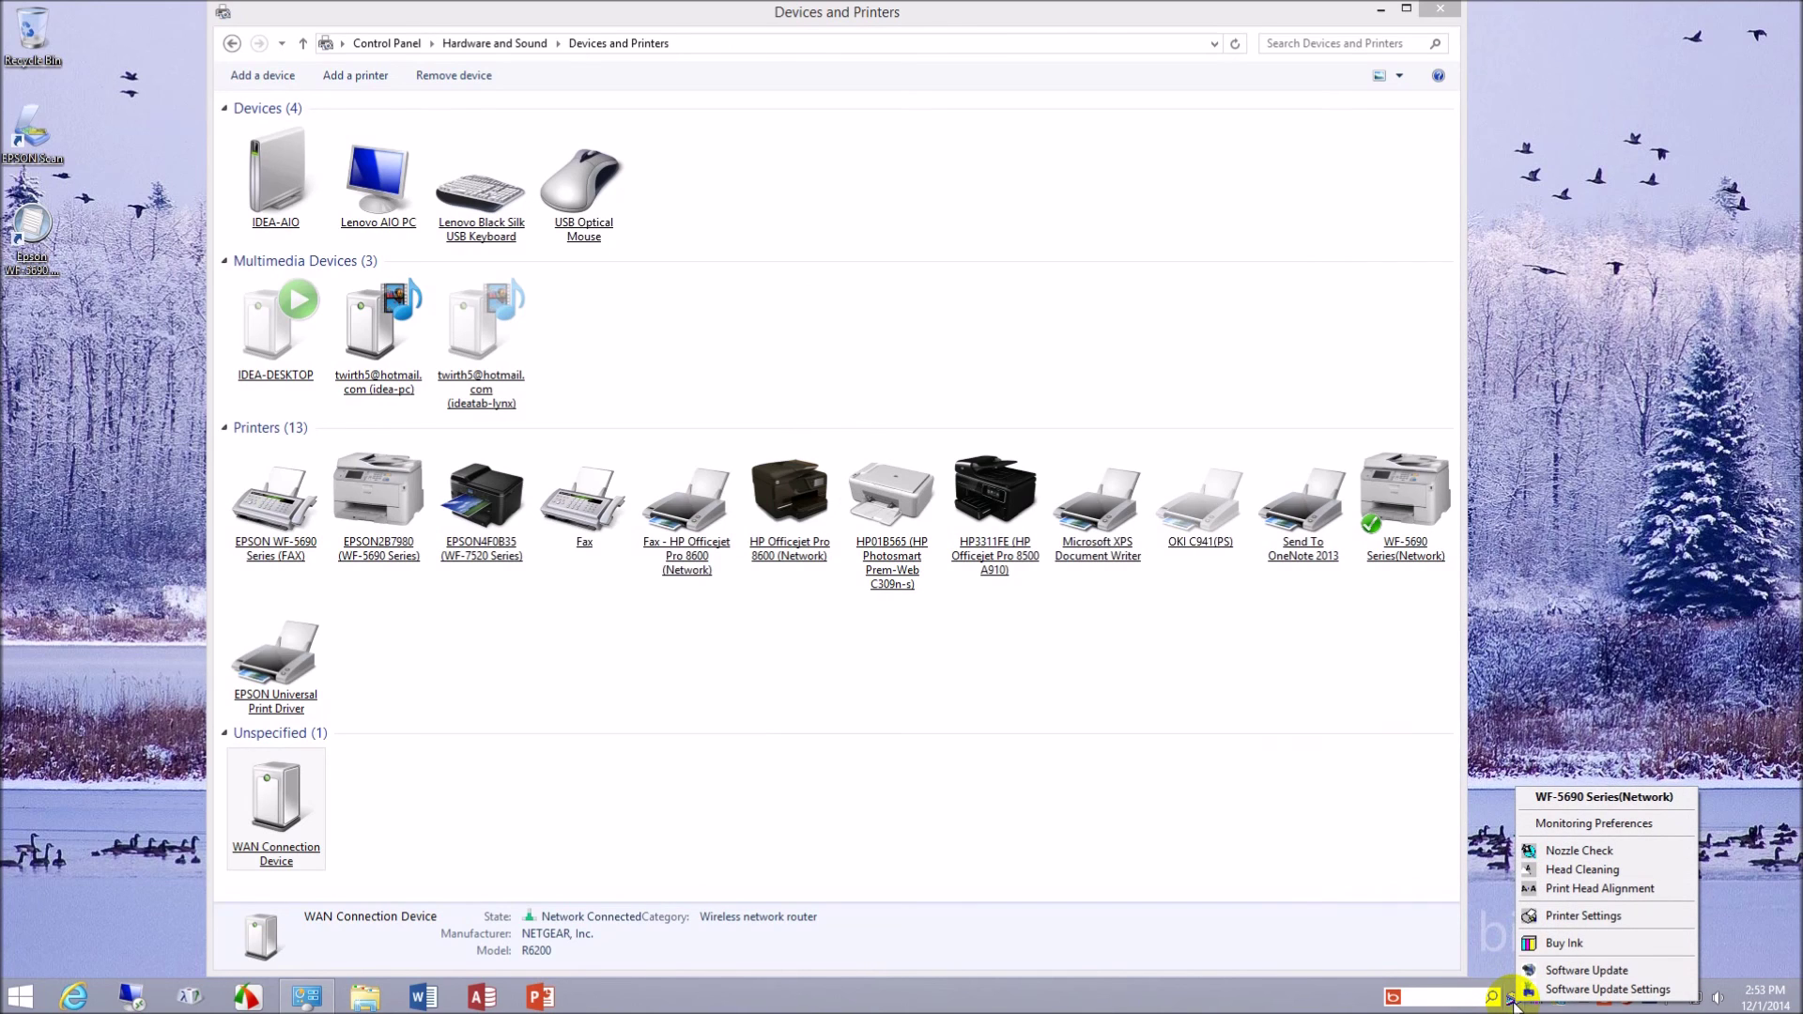
{"action": "left_click", "coordinate": [1591, 791]}
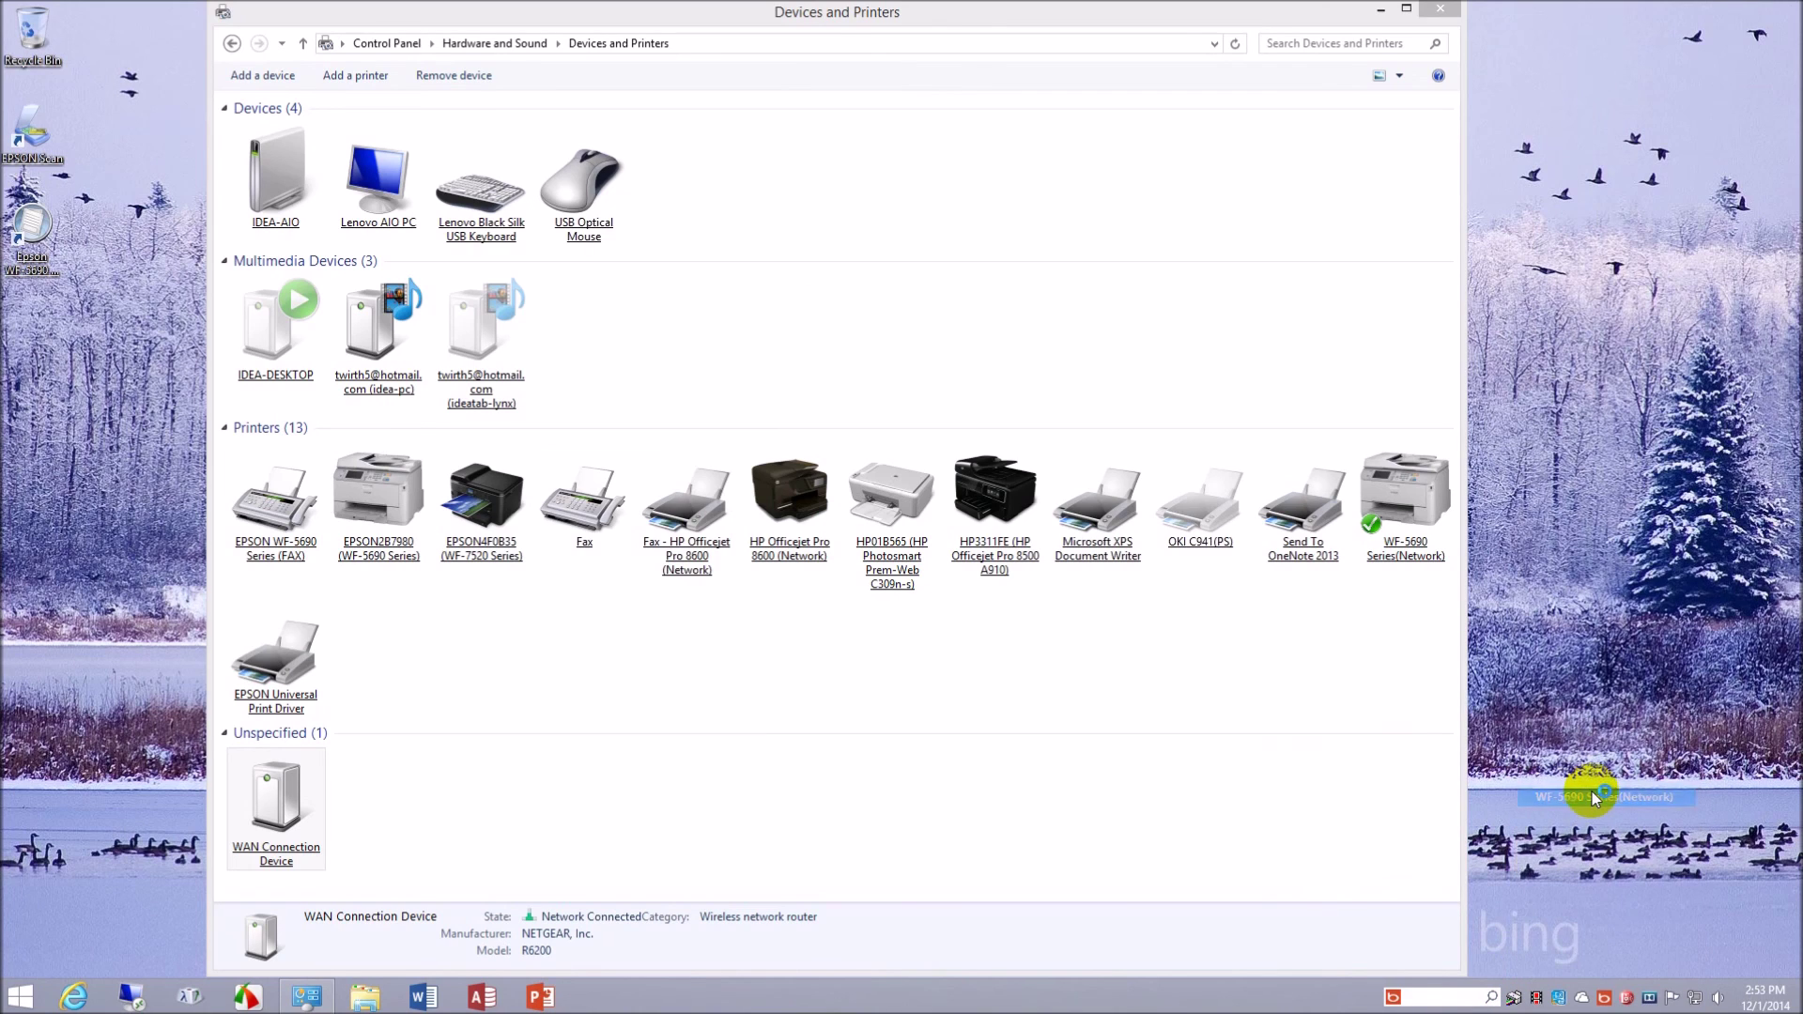
{"action": "left_click", "coordinate": [993, 543]}
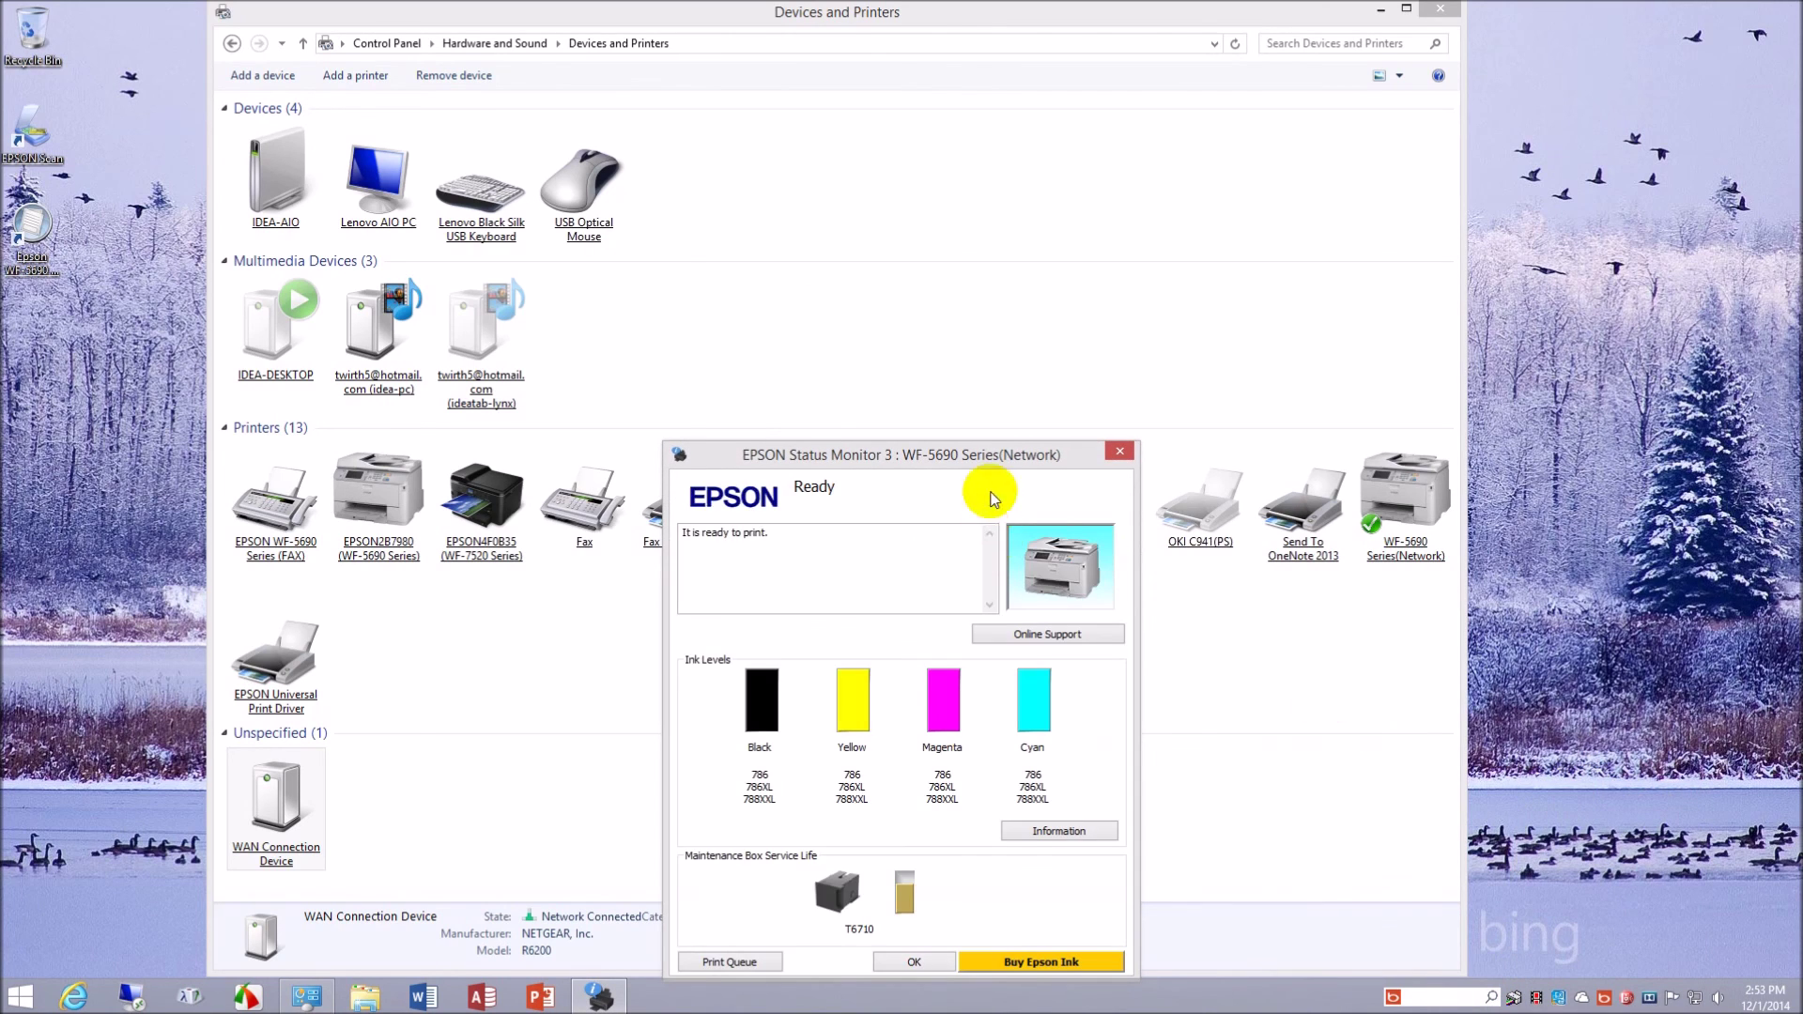
{"action": "left_click_drag", "start_coordinate": [983, 454], "coordinate": [991, 337]}
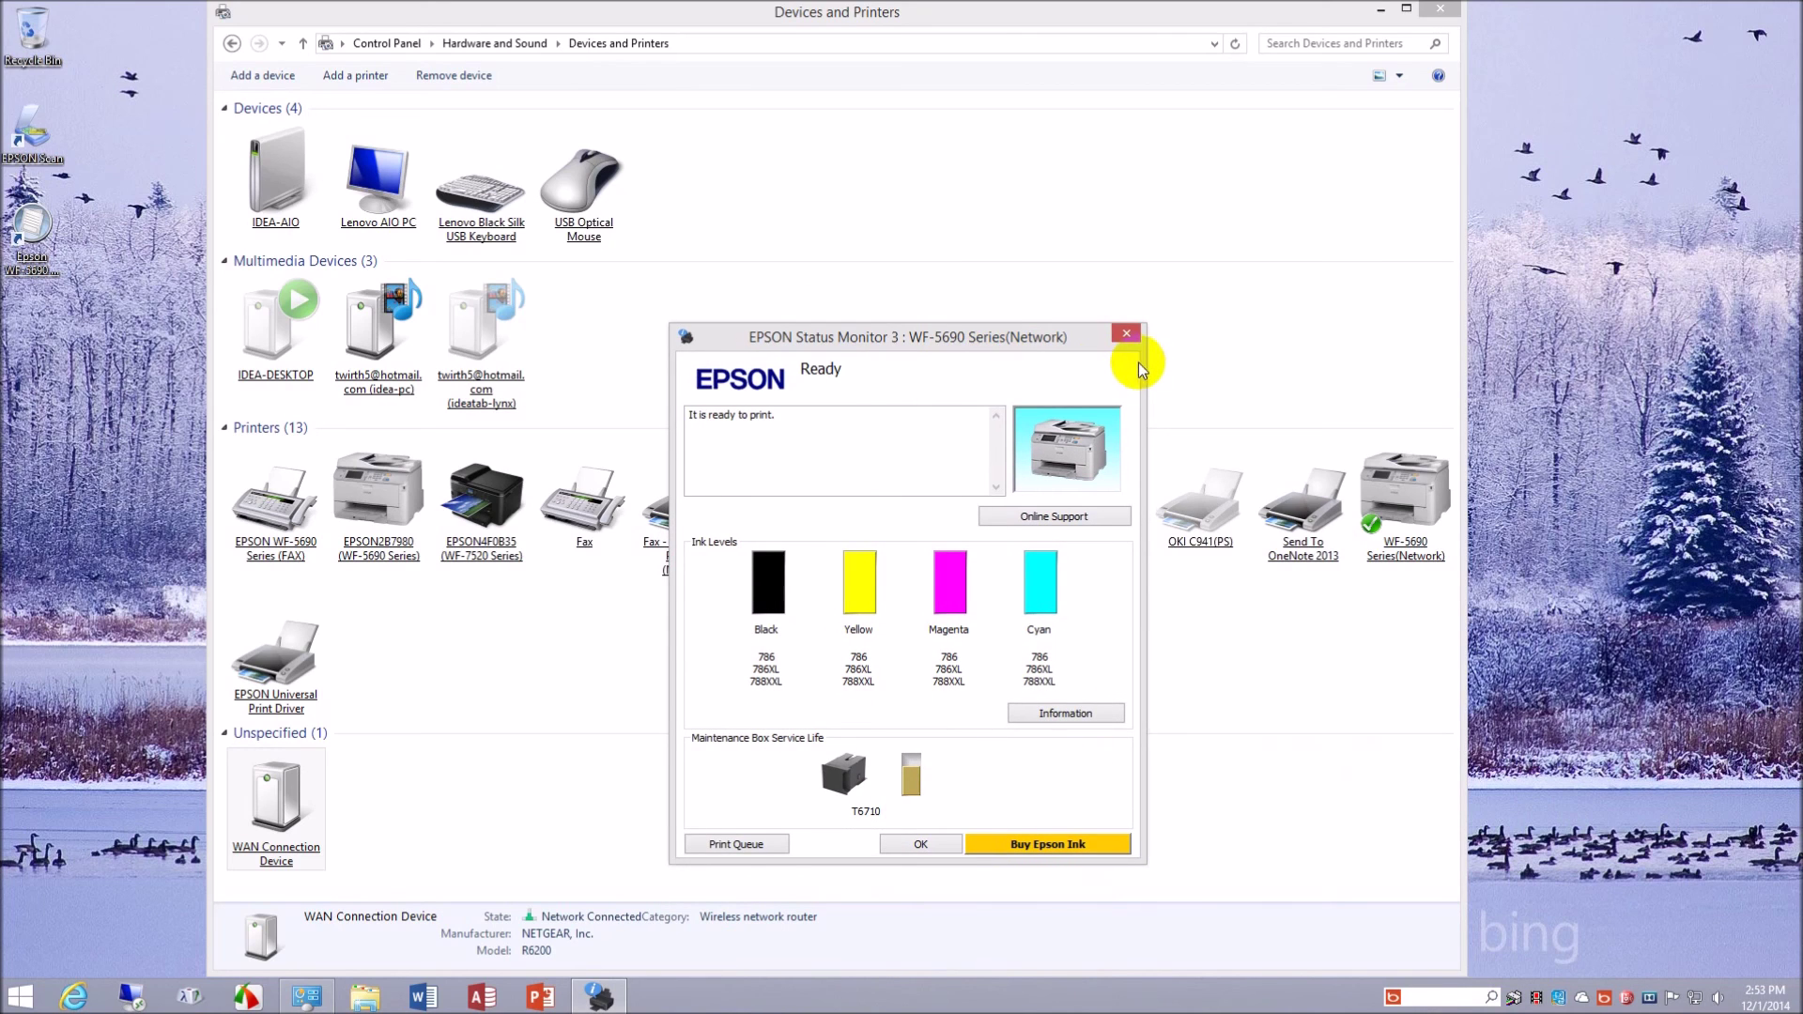
{"action": "left_click", "coordinate": [1127, 334]}
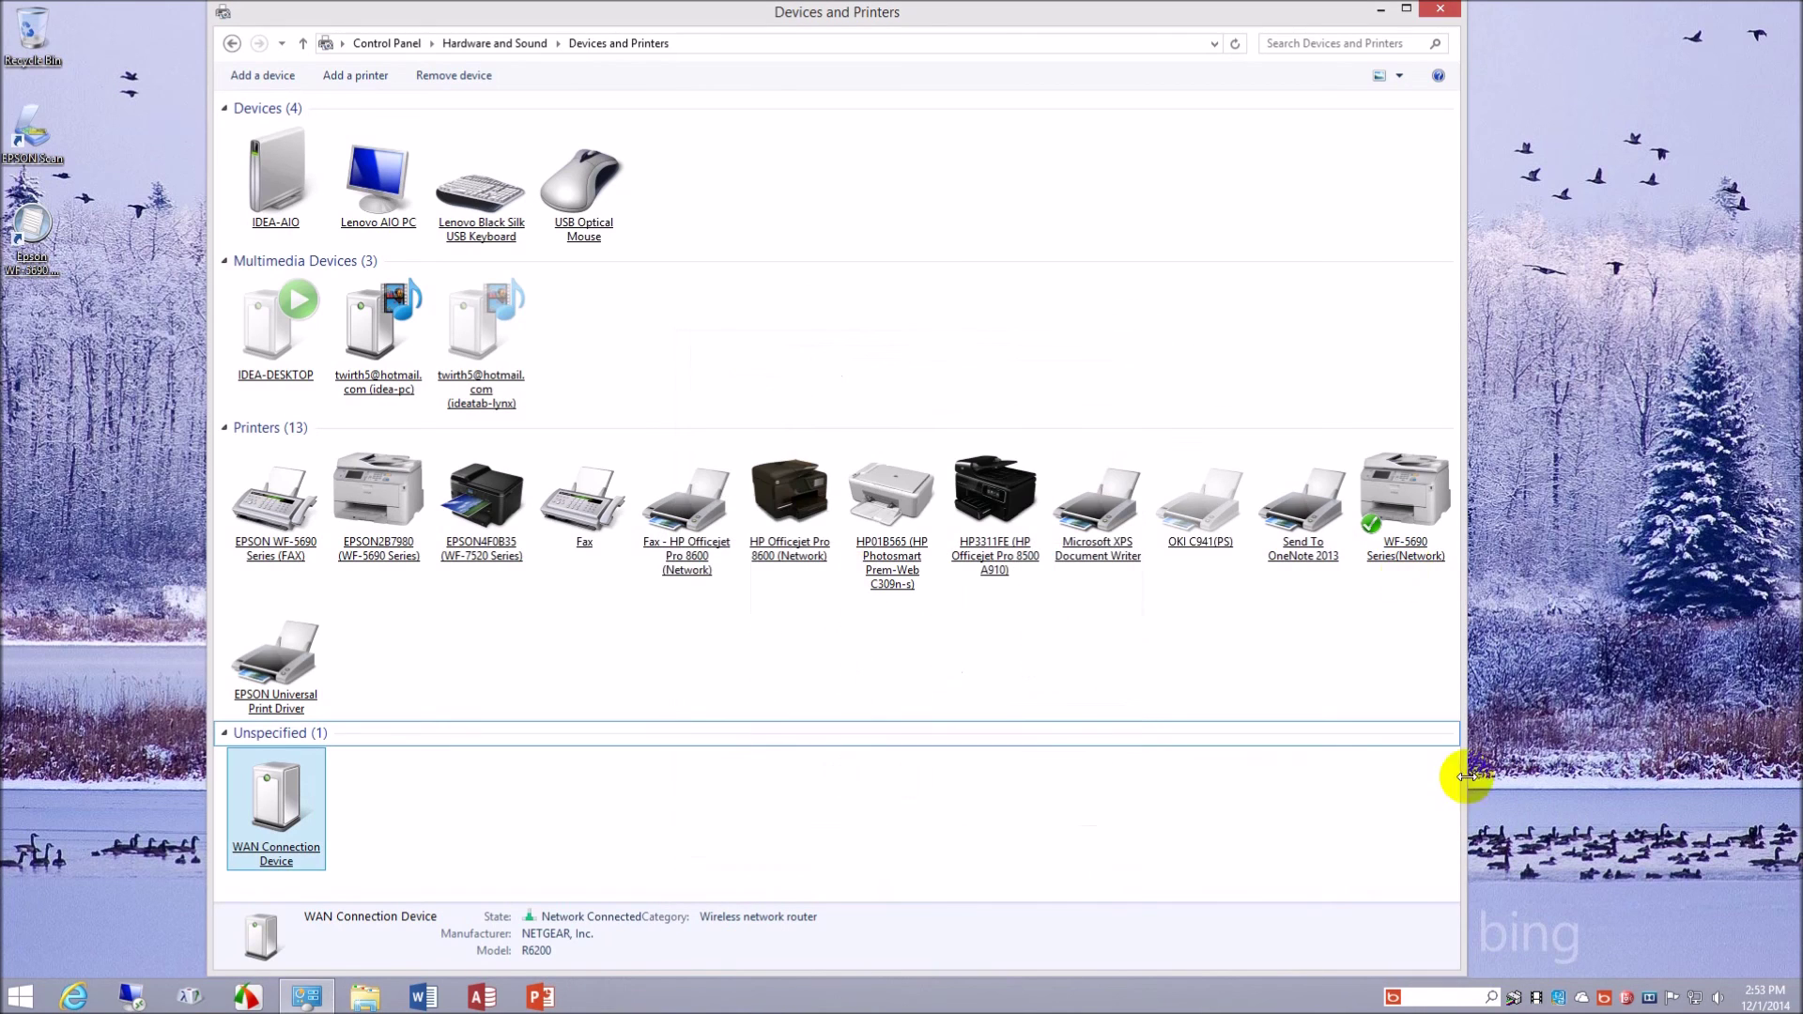
{"action": "right_click", "coordinate": [1514, 999]}
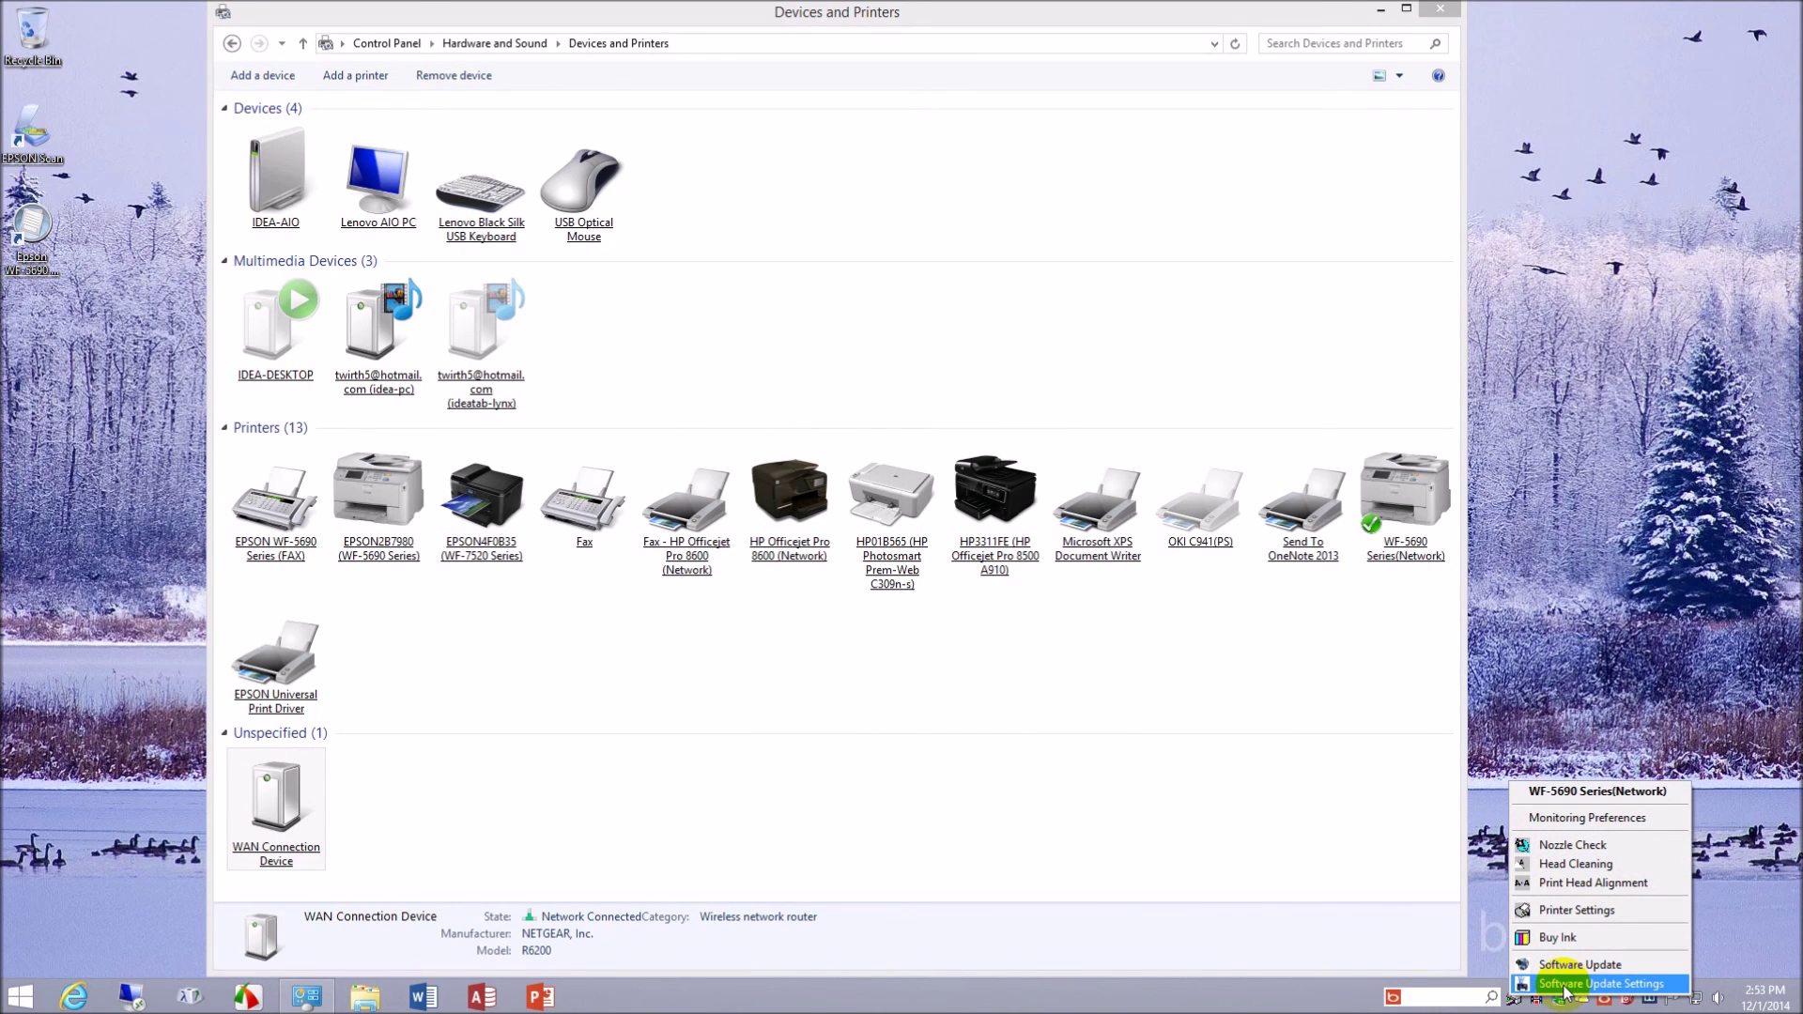
{"action": "left_click", "coordinate": [1592, 911]}
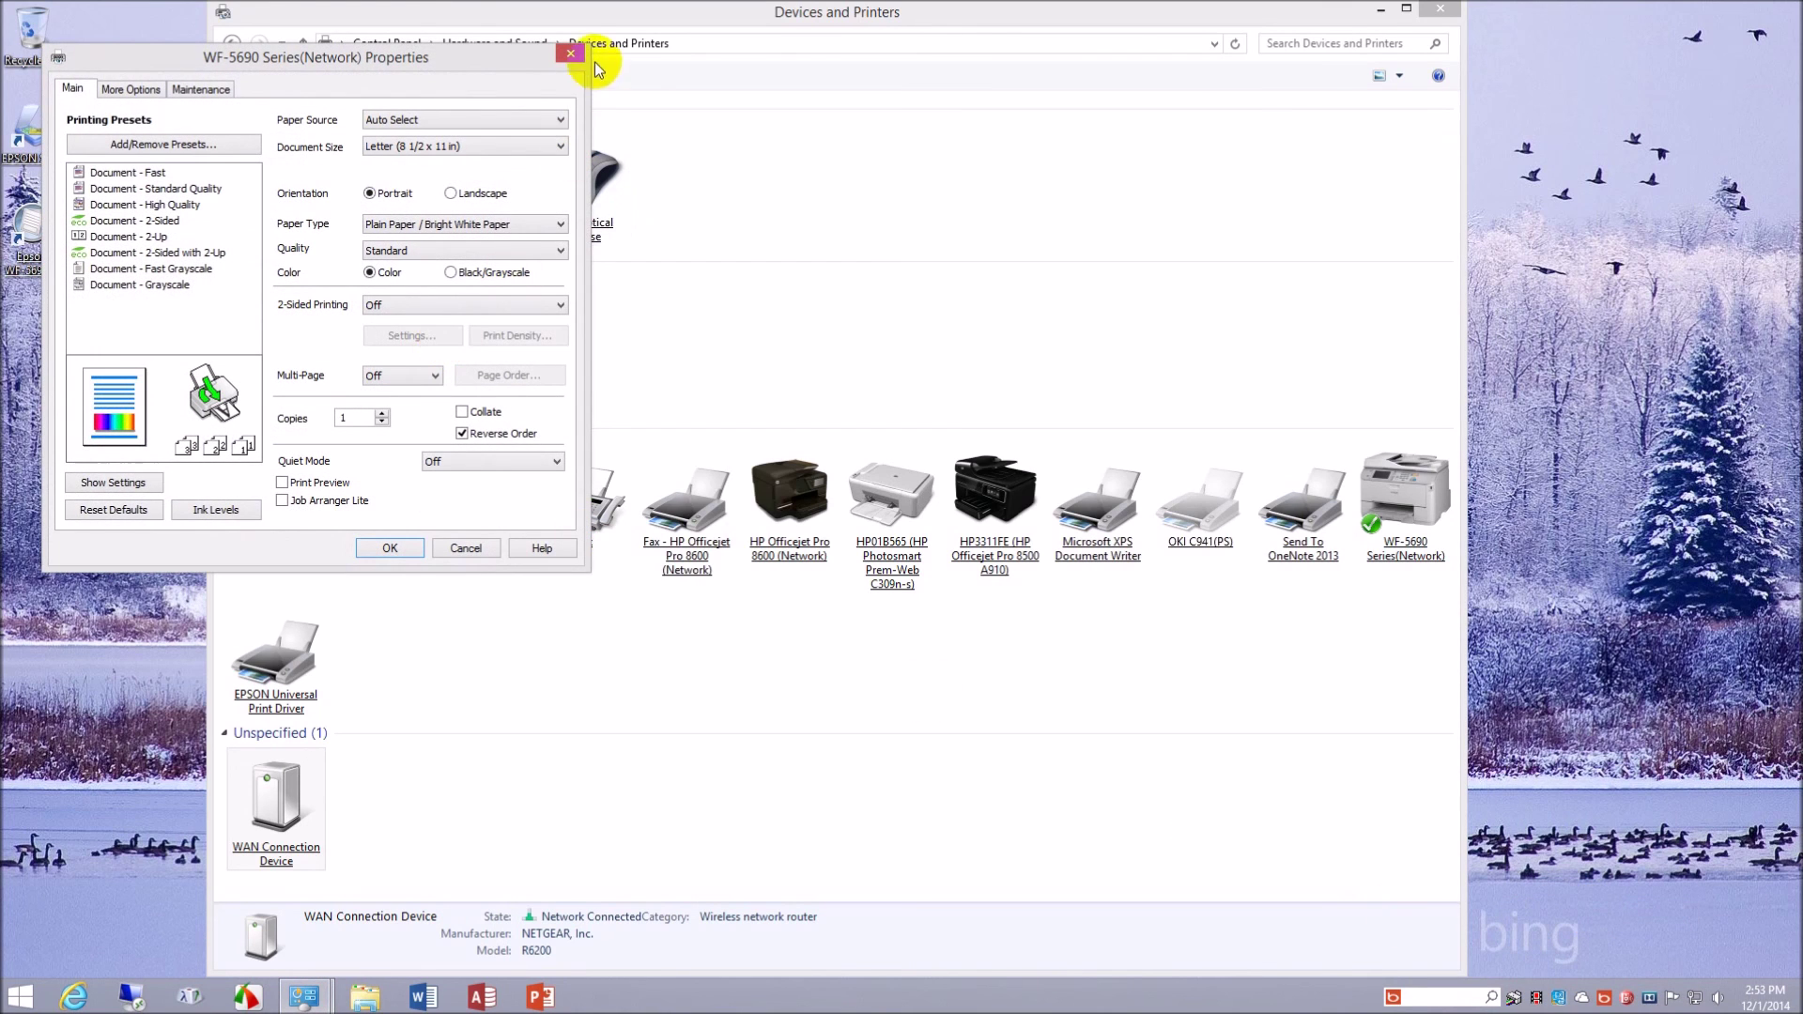
{"action": "left_click", "coordinate": [570, 52]}
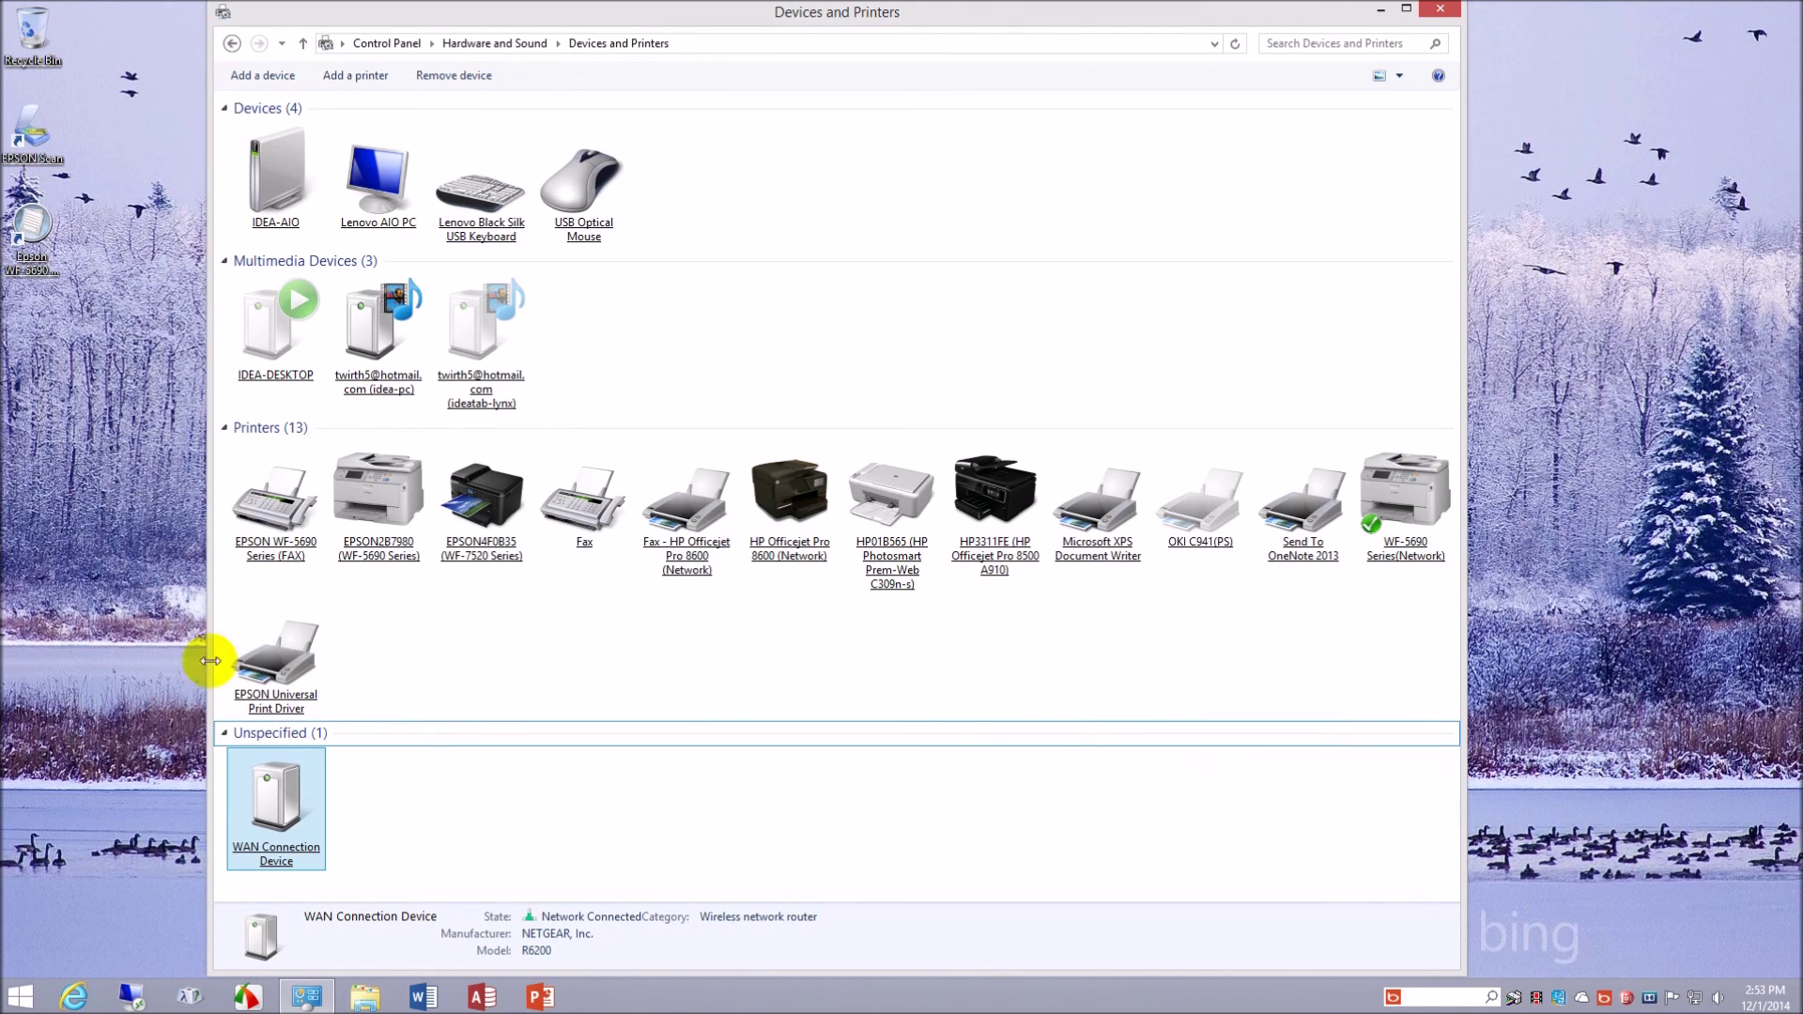
{"action": "left_click", "coordinate": [331, 646]}
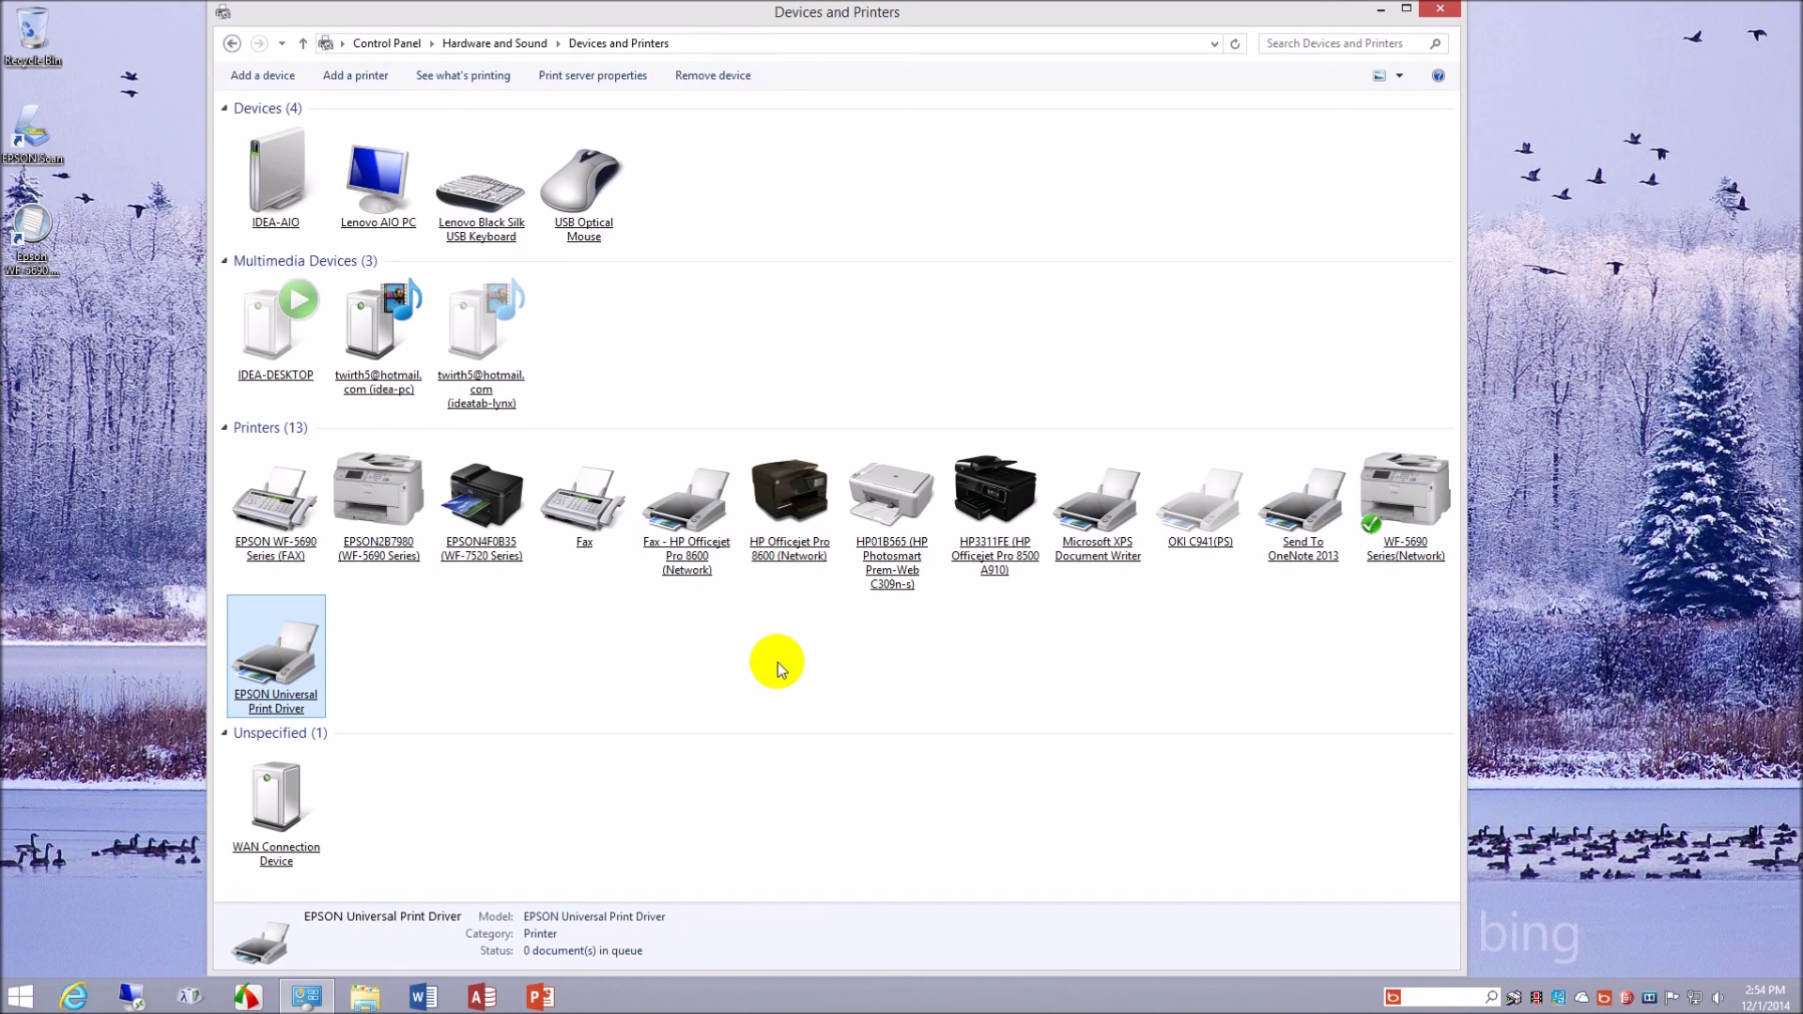
{"action": "left_click", "coordinate": [1514, 1001]}
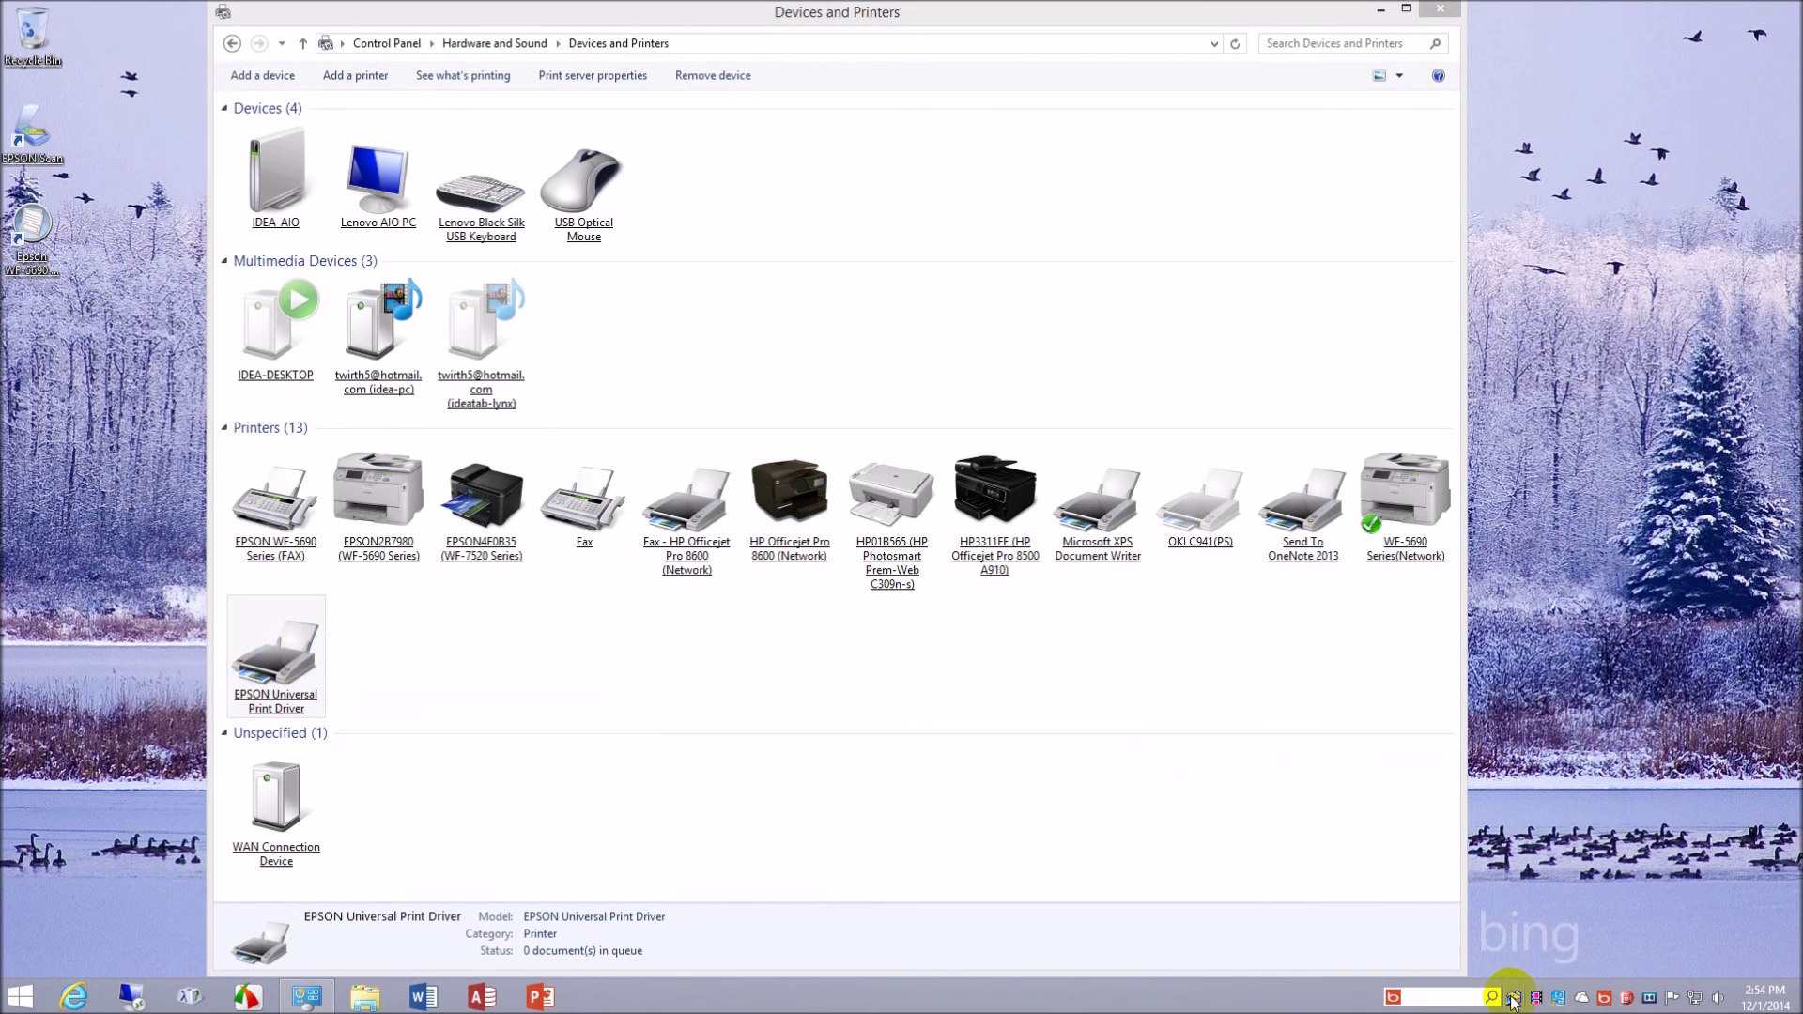
{"action": "right_click", "coordinate": [1514, 1001]}
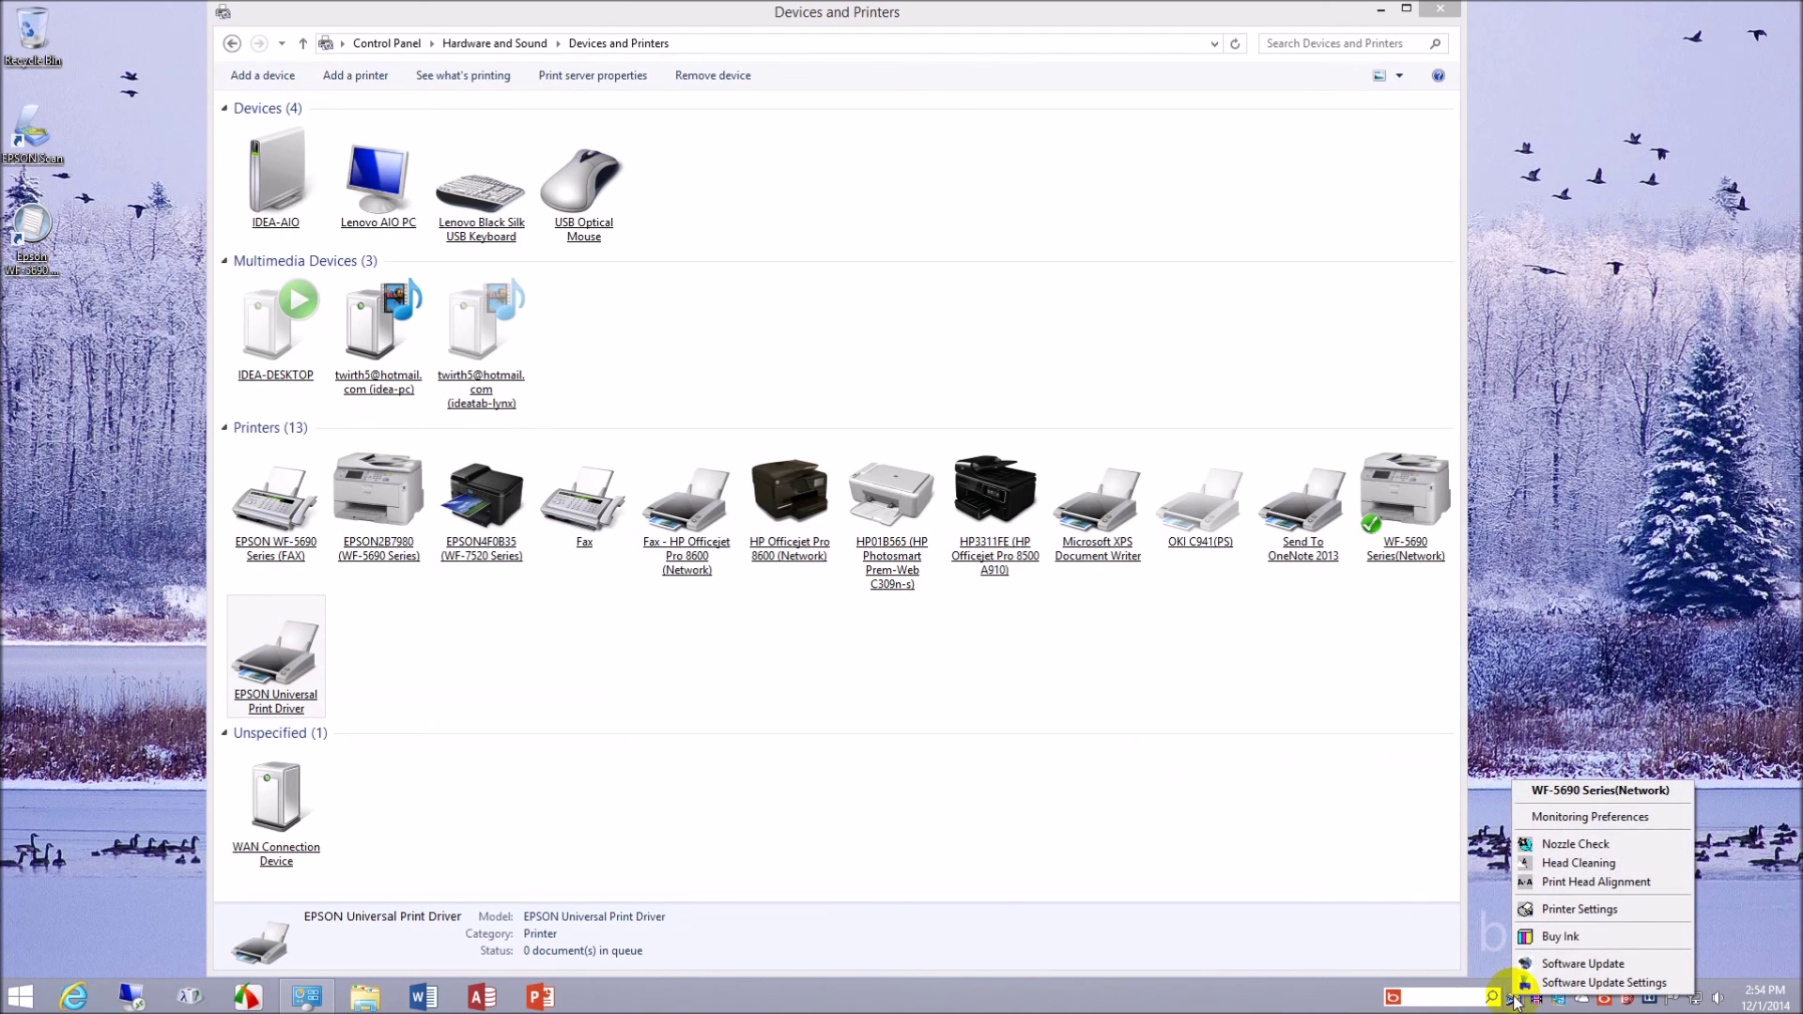
{"action": "left_click", "coordinate": [1563, 674]}
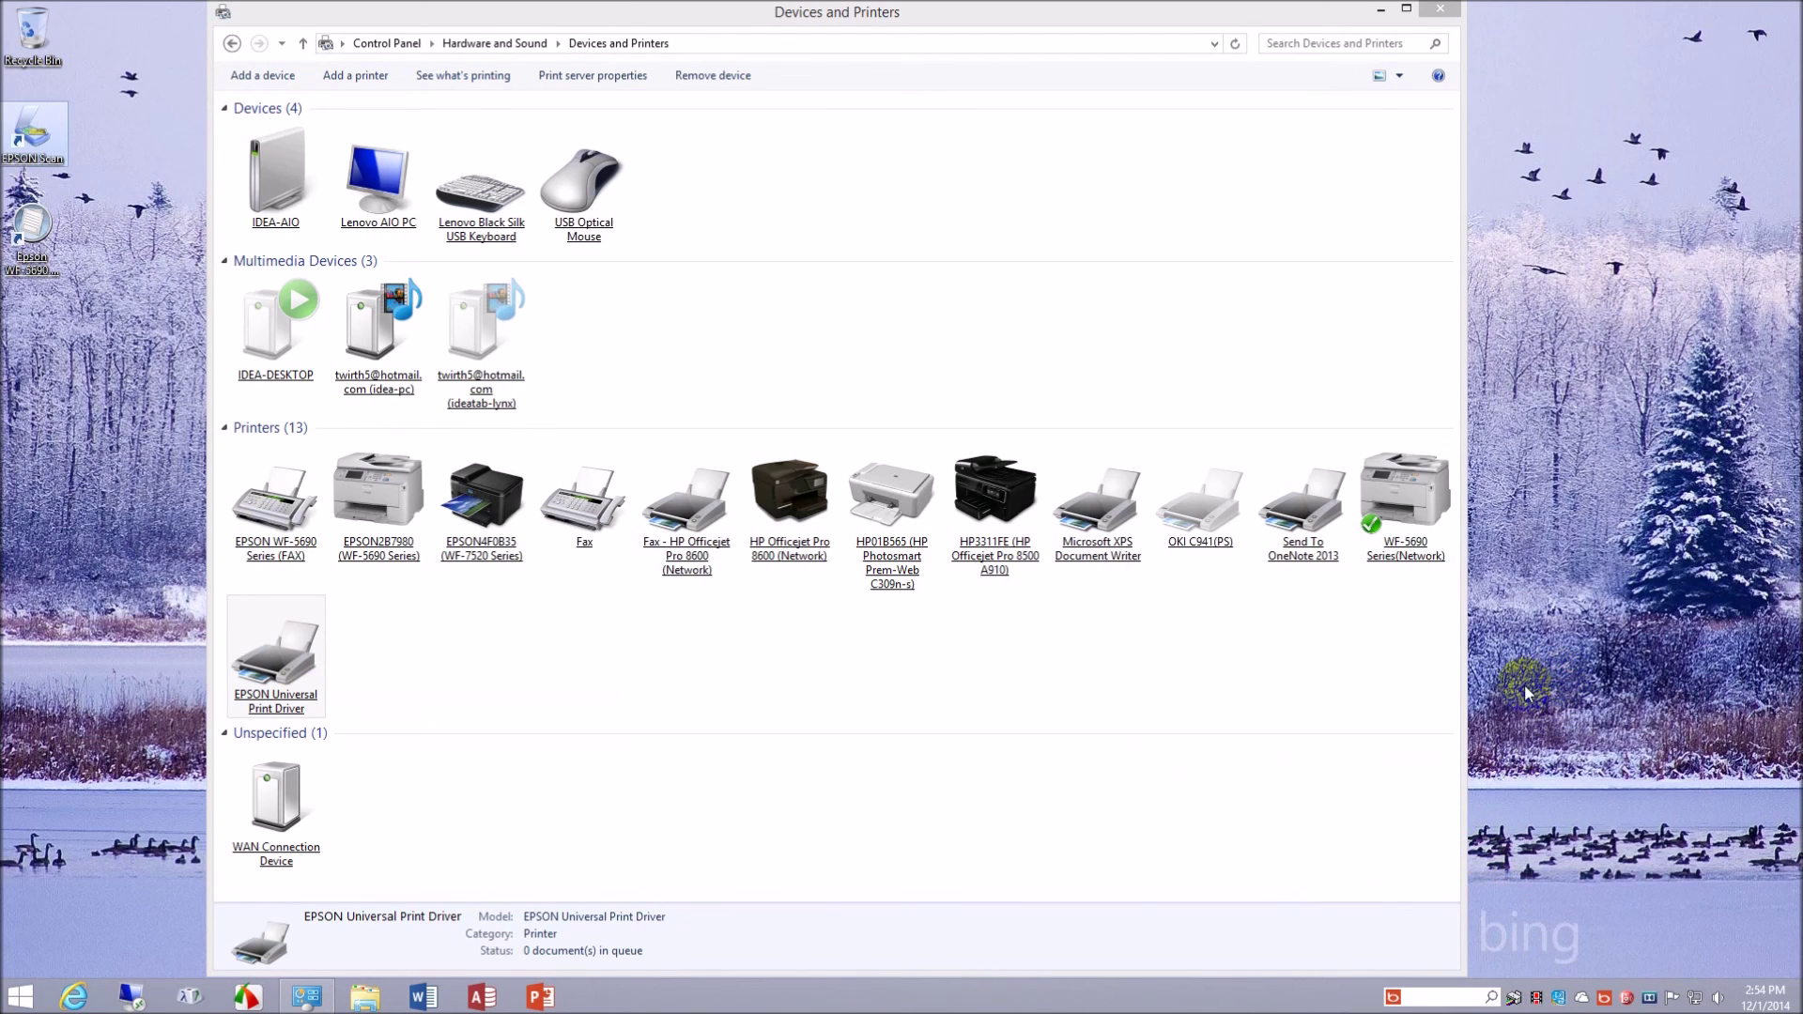